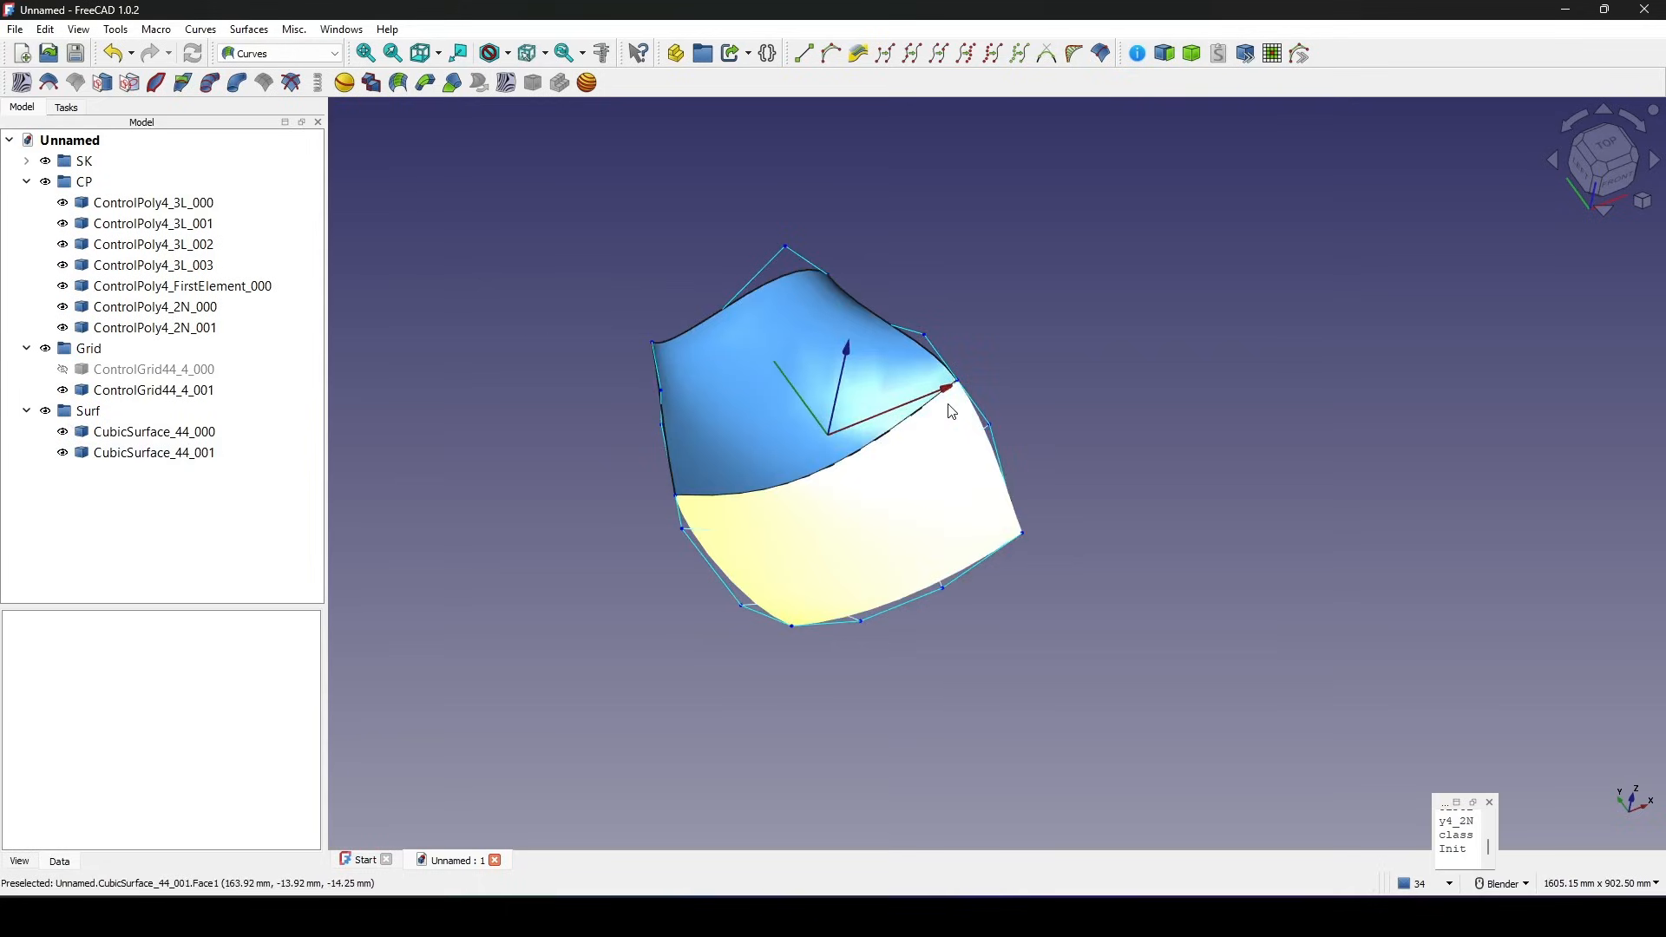
Hide all control polygons, grids and surfaces except CubicSurface_44_000 and CubicSurface_44_001.
left_click_drag(511, 212, 1199, 680)
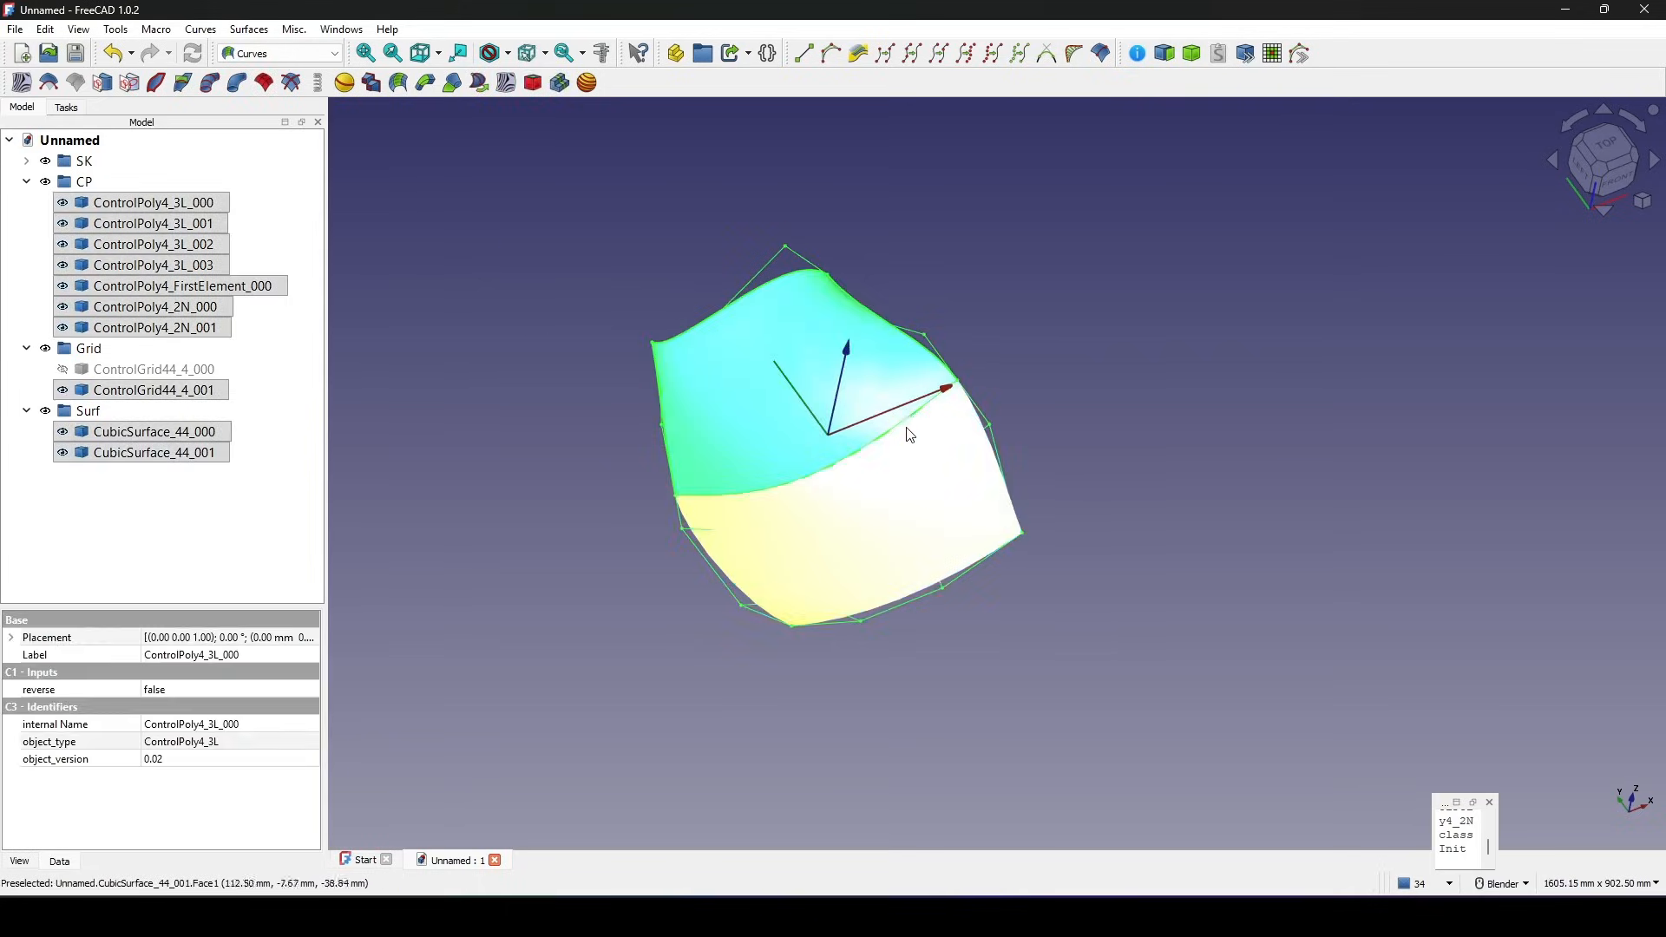
key("space")
left_click(1073, 395)
left_click(106, 432)
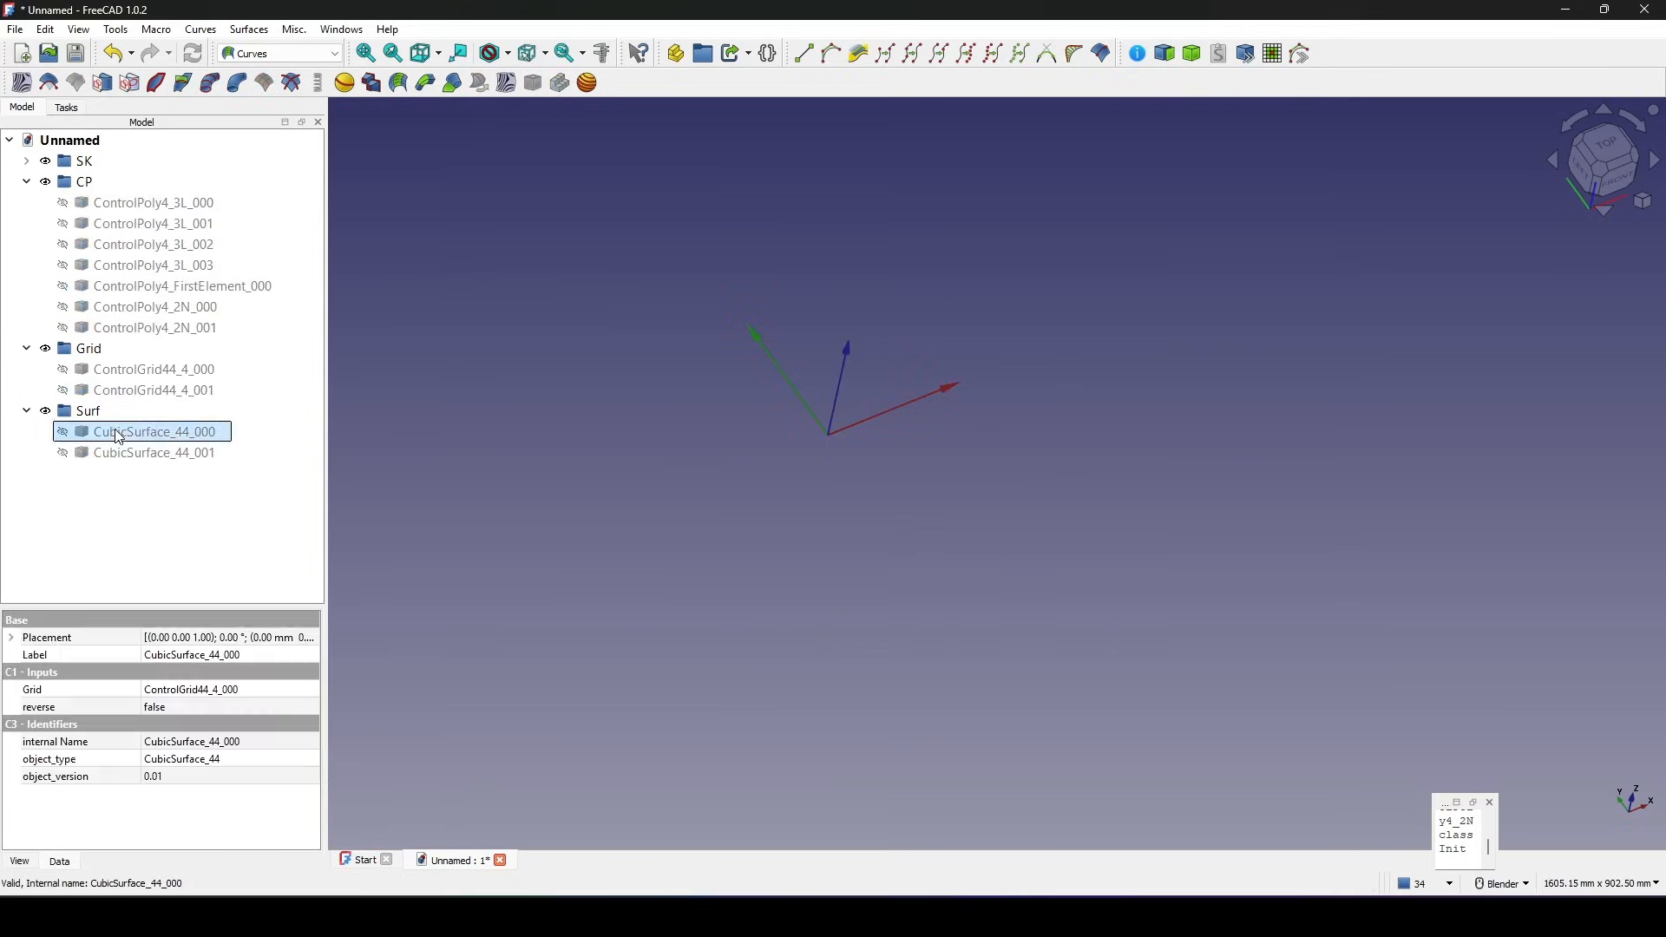
left_click(117, 453, "ctrl")
key("space")
left_click(1074, 476)
middle_click_drag(1074, 476, 1153, 432)
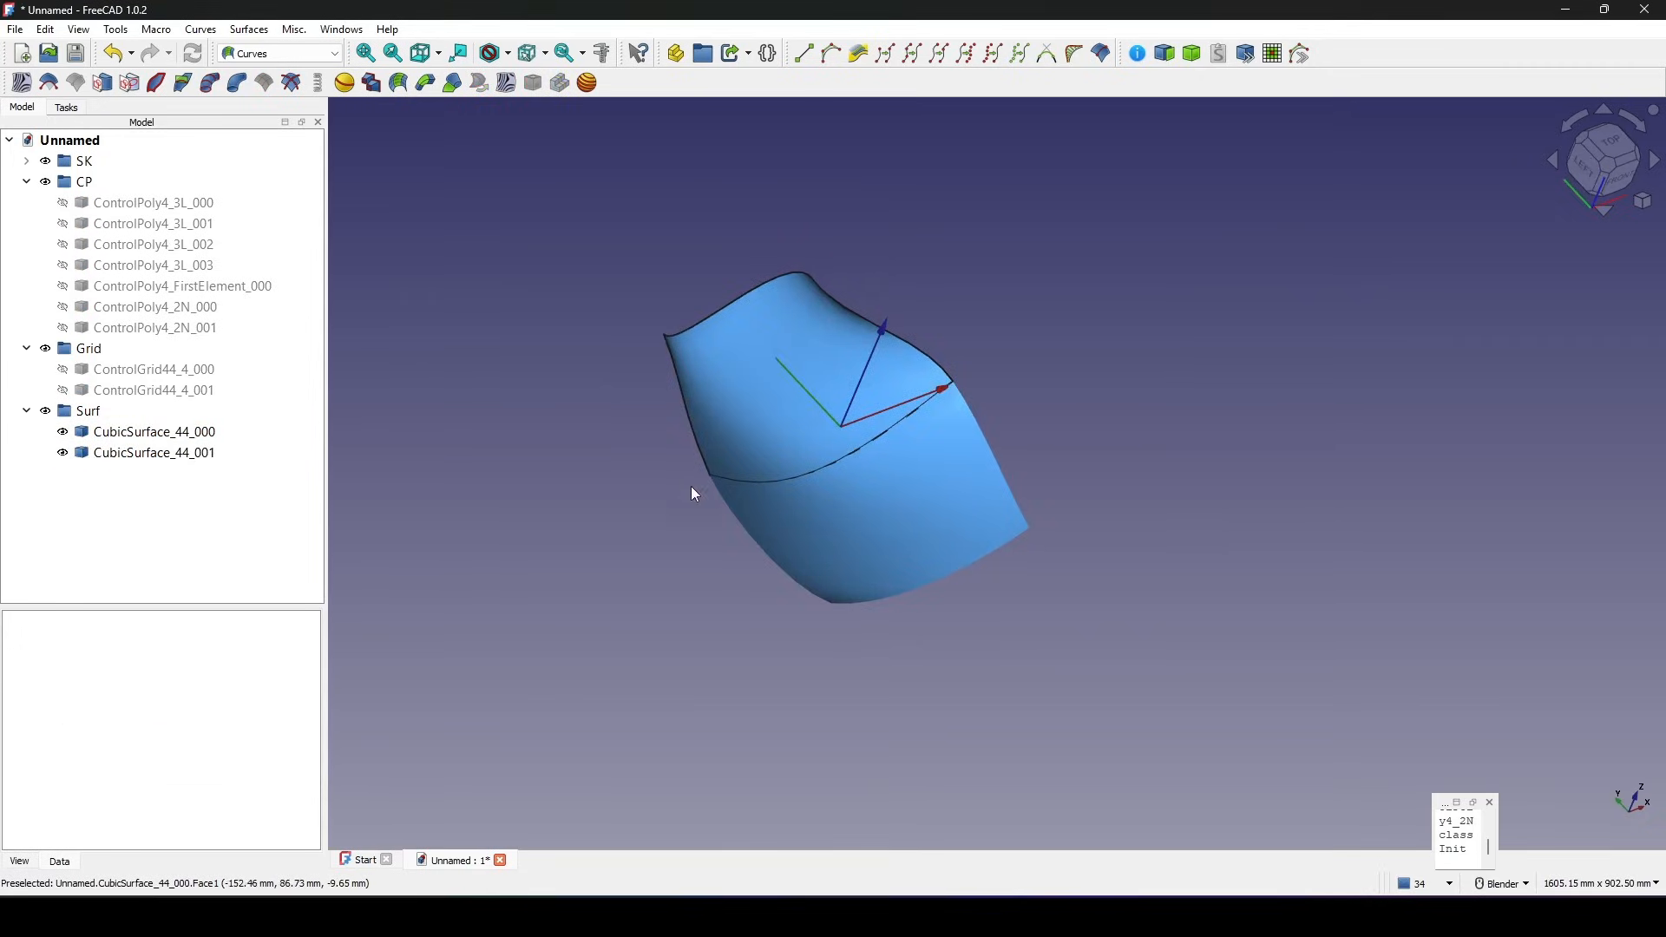
Start a screen capture of the area around both surfaces, 877x680 in size.
scroll(993, 472, "up", 1)
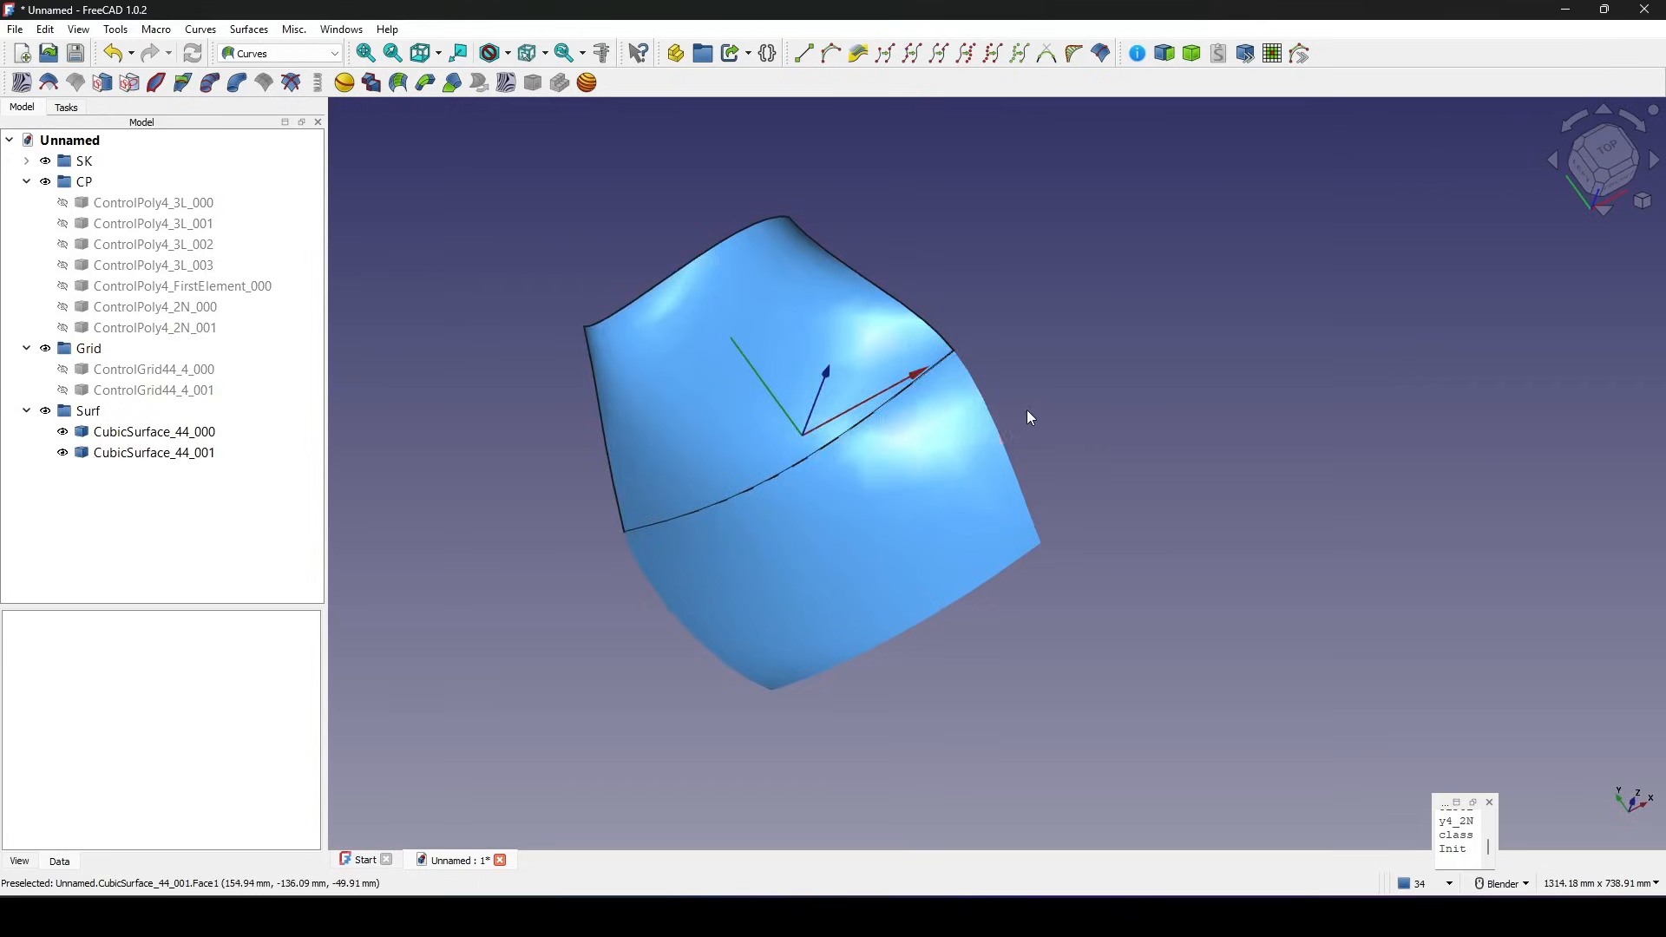
middle_click_drag(1027, 409, 1012, 410)
middle_click_drag(1124, 395, 1157, 408, "shift")
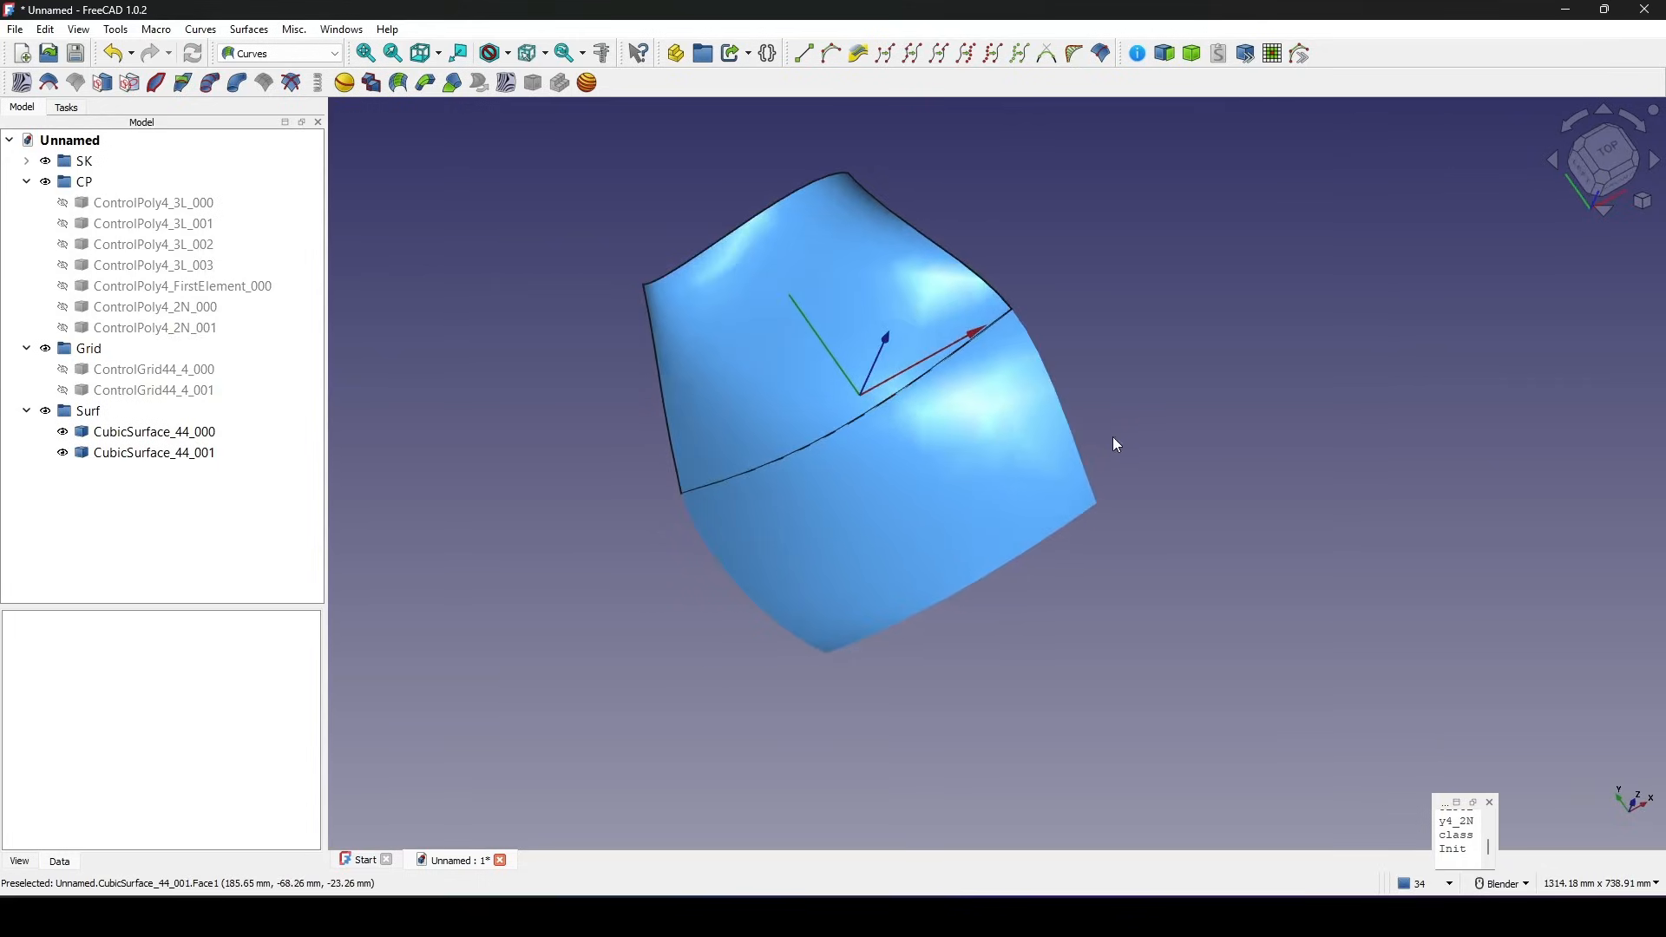
middle_click_drag(903, 487, 899, 434)
middle_click_drag(1033, 462, 944, 480, "shift")
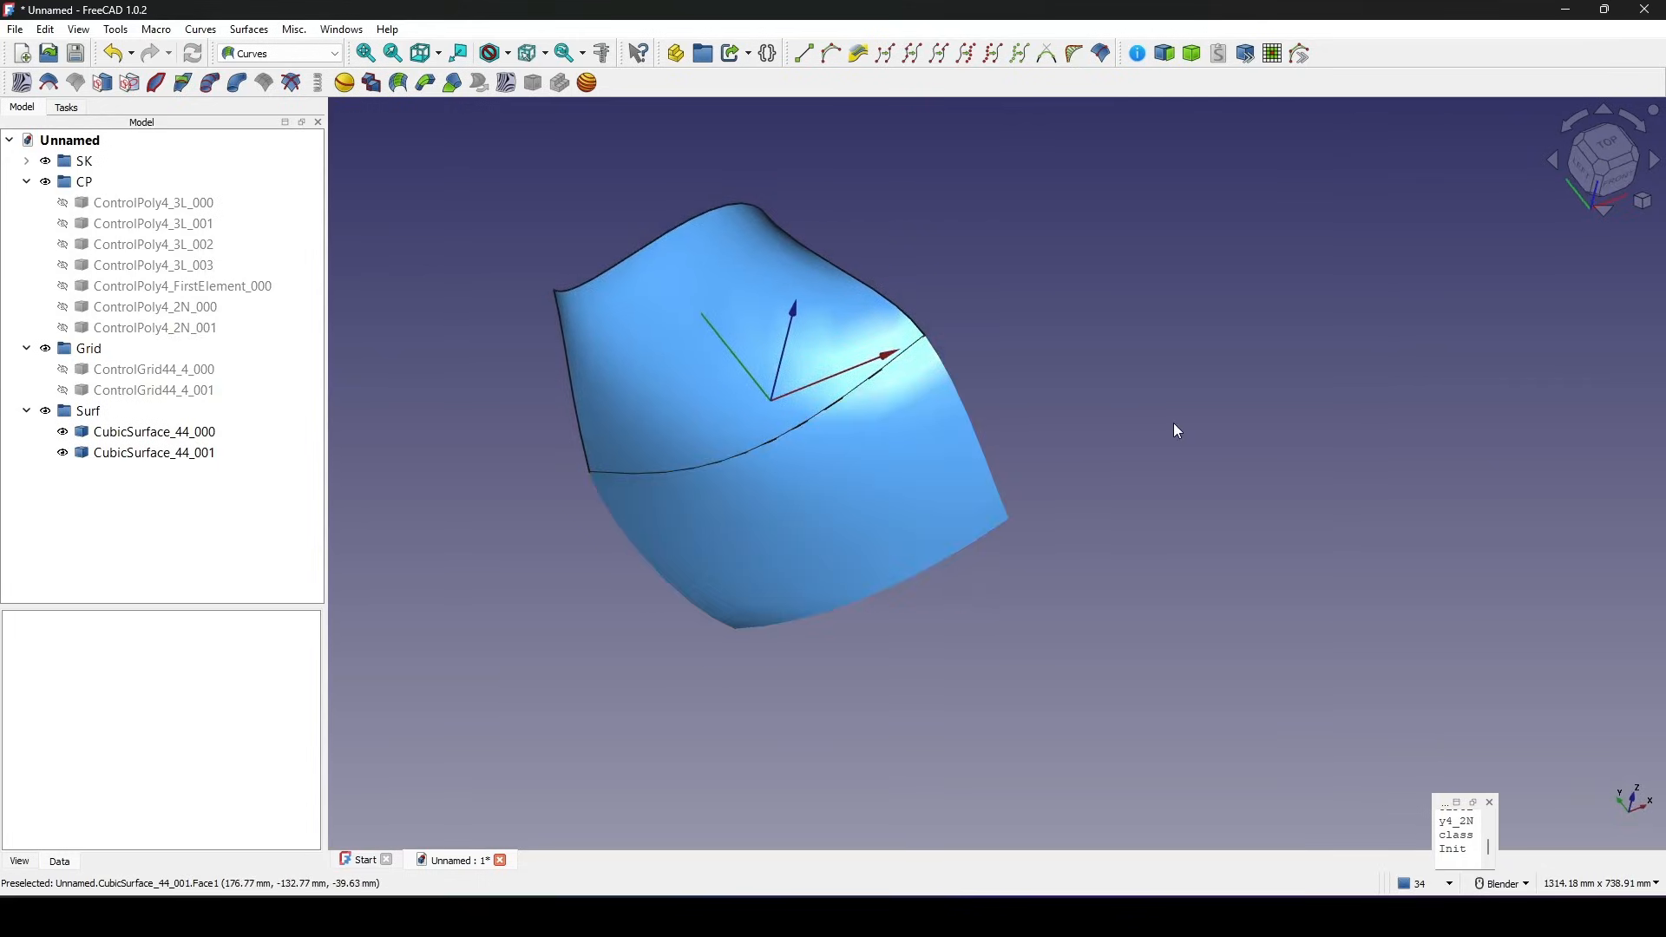
key("Print")
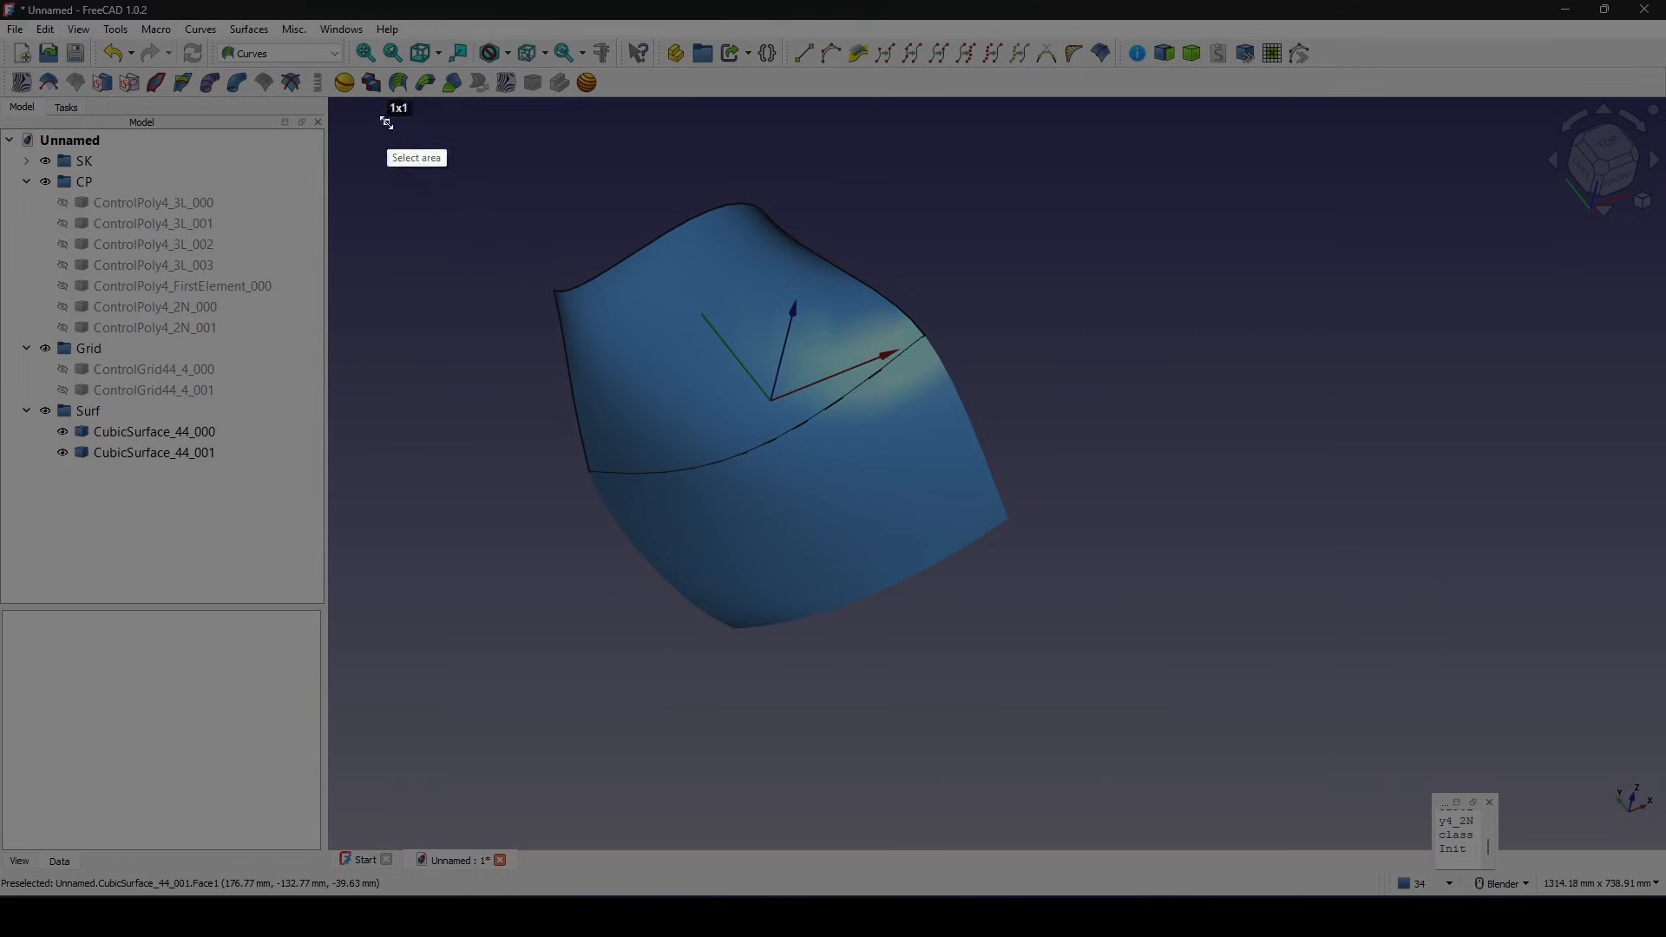
left_click_drag(387, 122, 1147, 711)
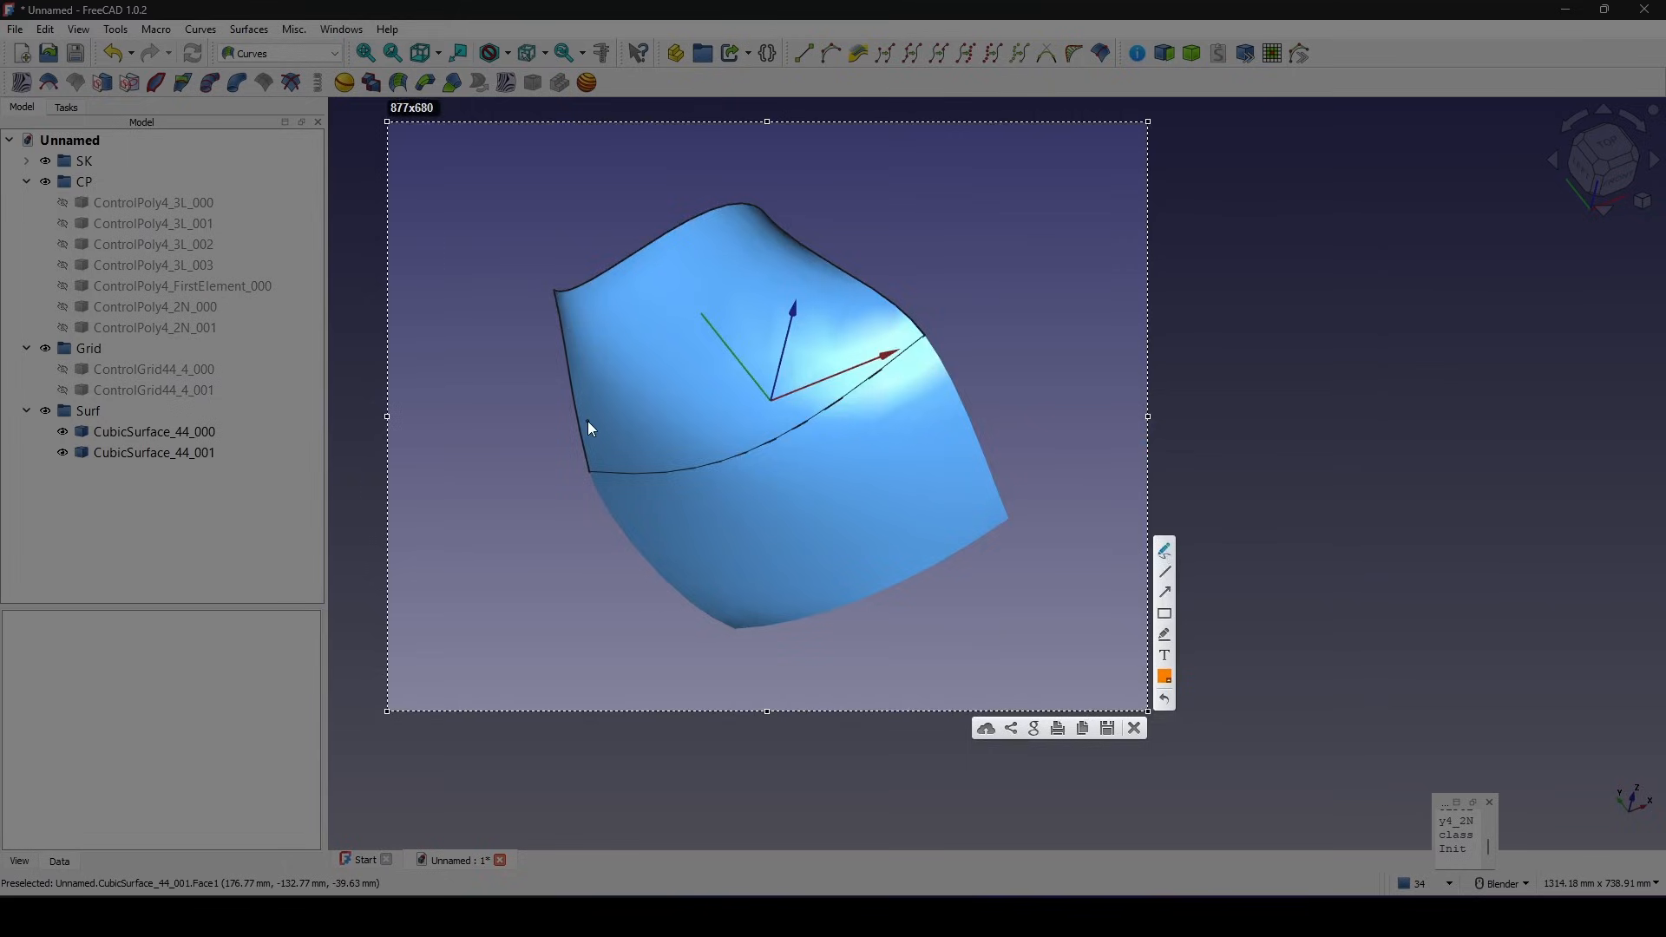
Sketch freehand lines on both sides of the shared edge in the capture and label the two surfaces 1 and 2.
left_click_drag(582, 435, 581, 435)
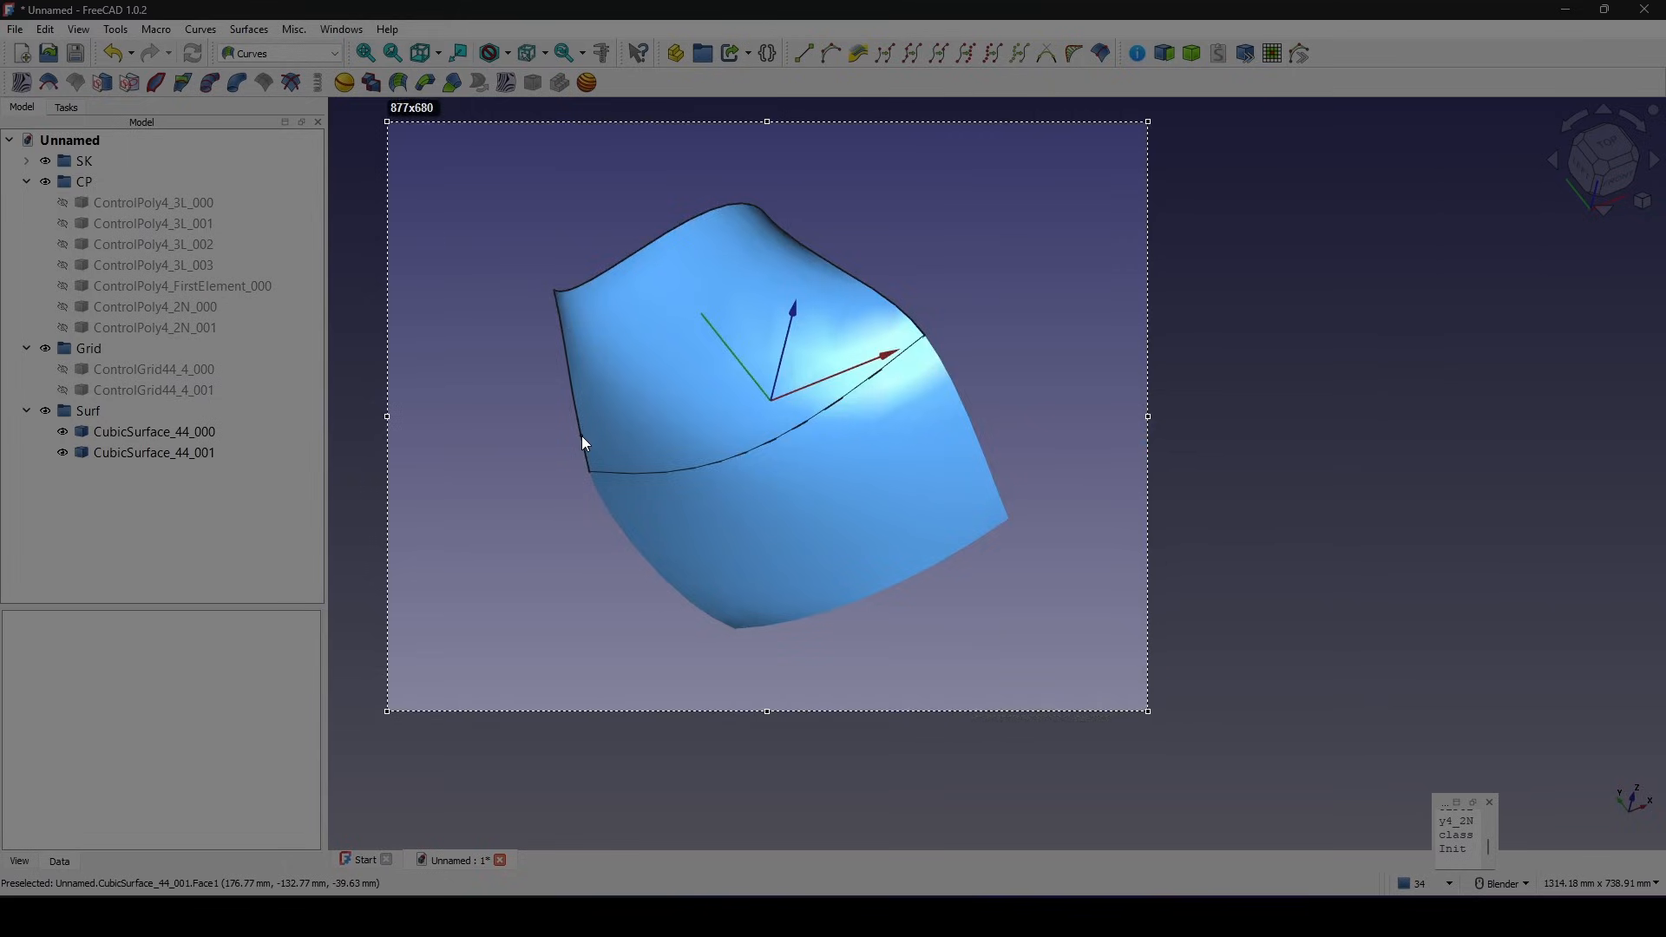
left_click_drag(916, 299, 916, 300)
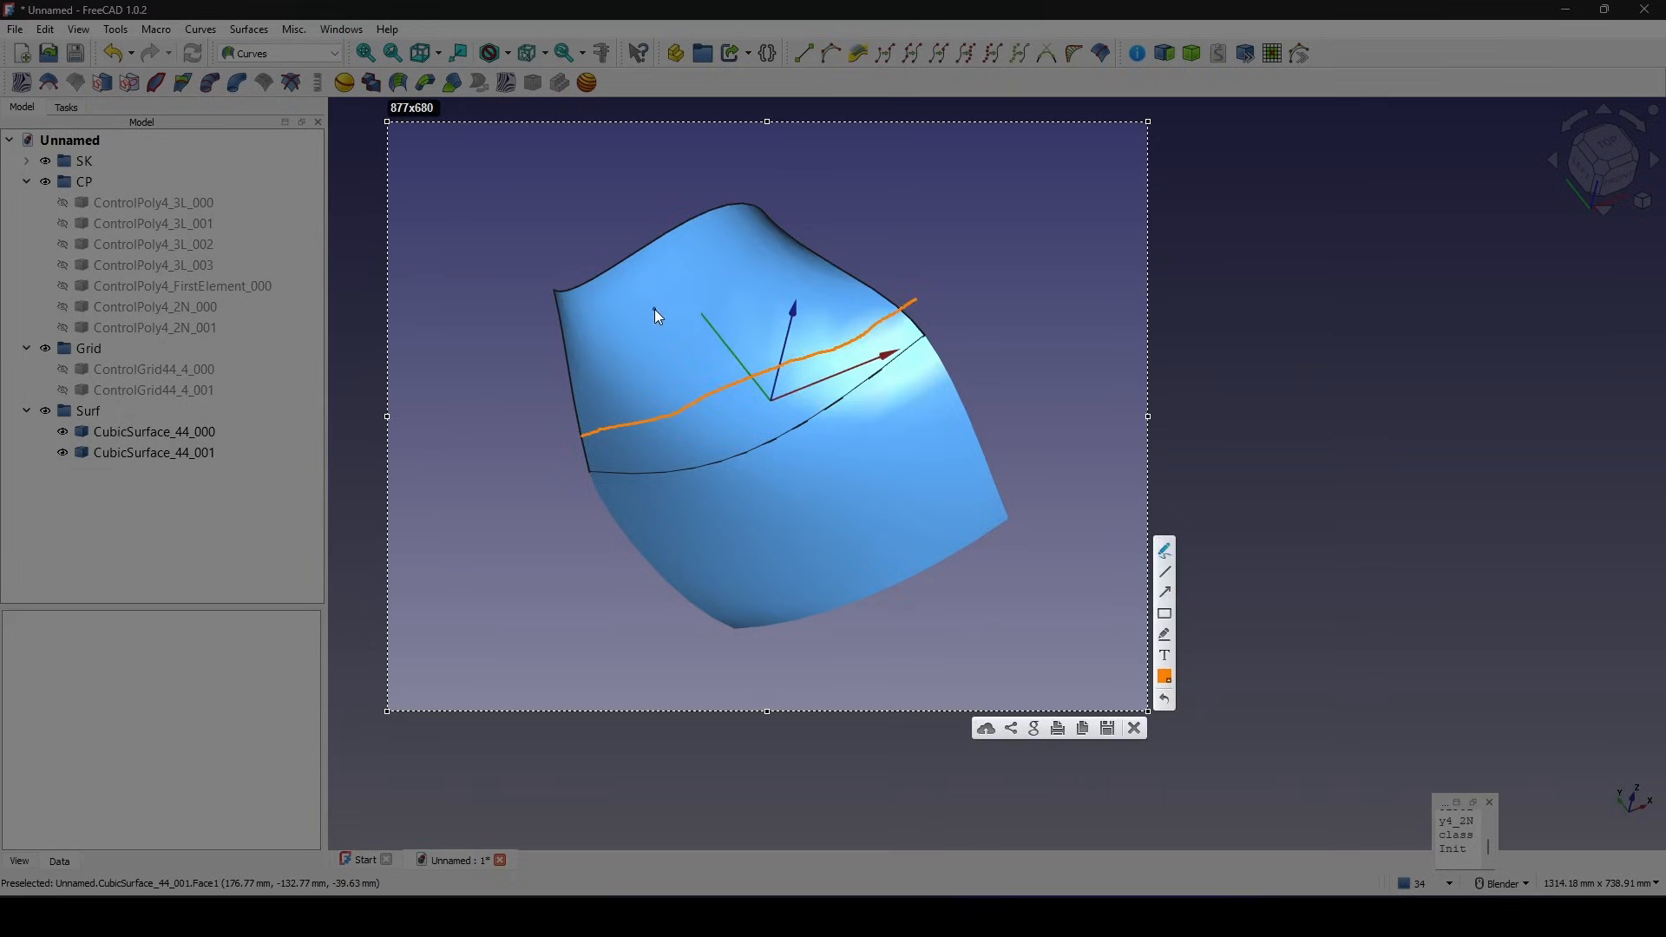
mouse_move(654, 309)
left_mouse_down()
mouse_move(680, 293)
mouse_move(678, 326)
mouse_move(704, 324)
left_mouse_up()
left_click_drag(613, 523, 621, 524)
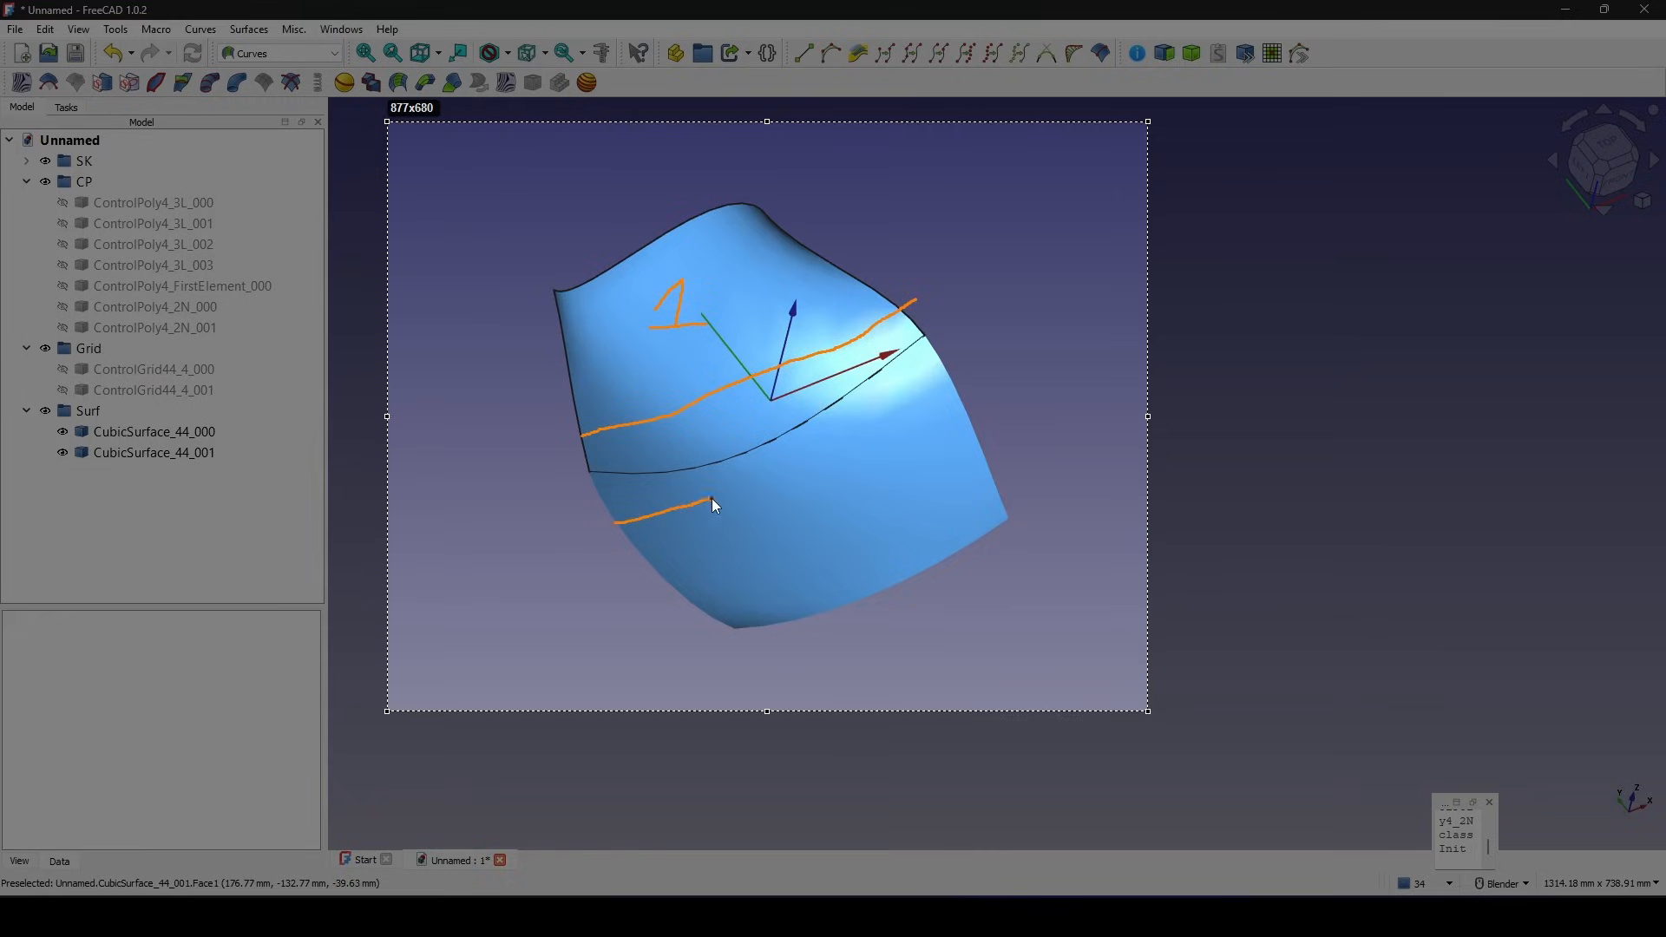
left_click_drag(945, 373, 951, 370)
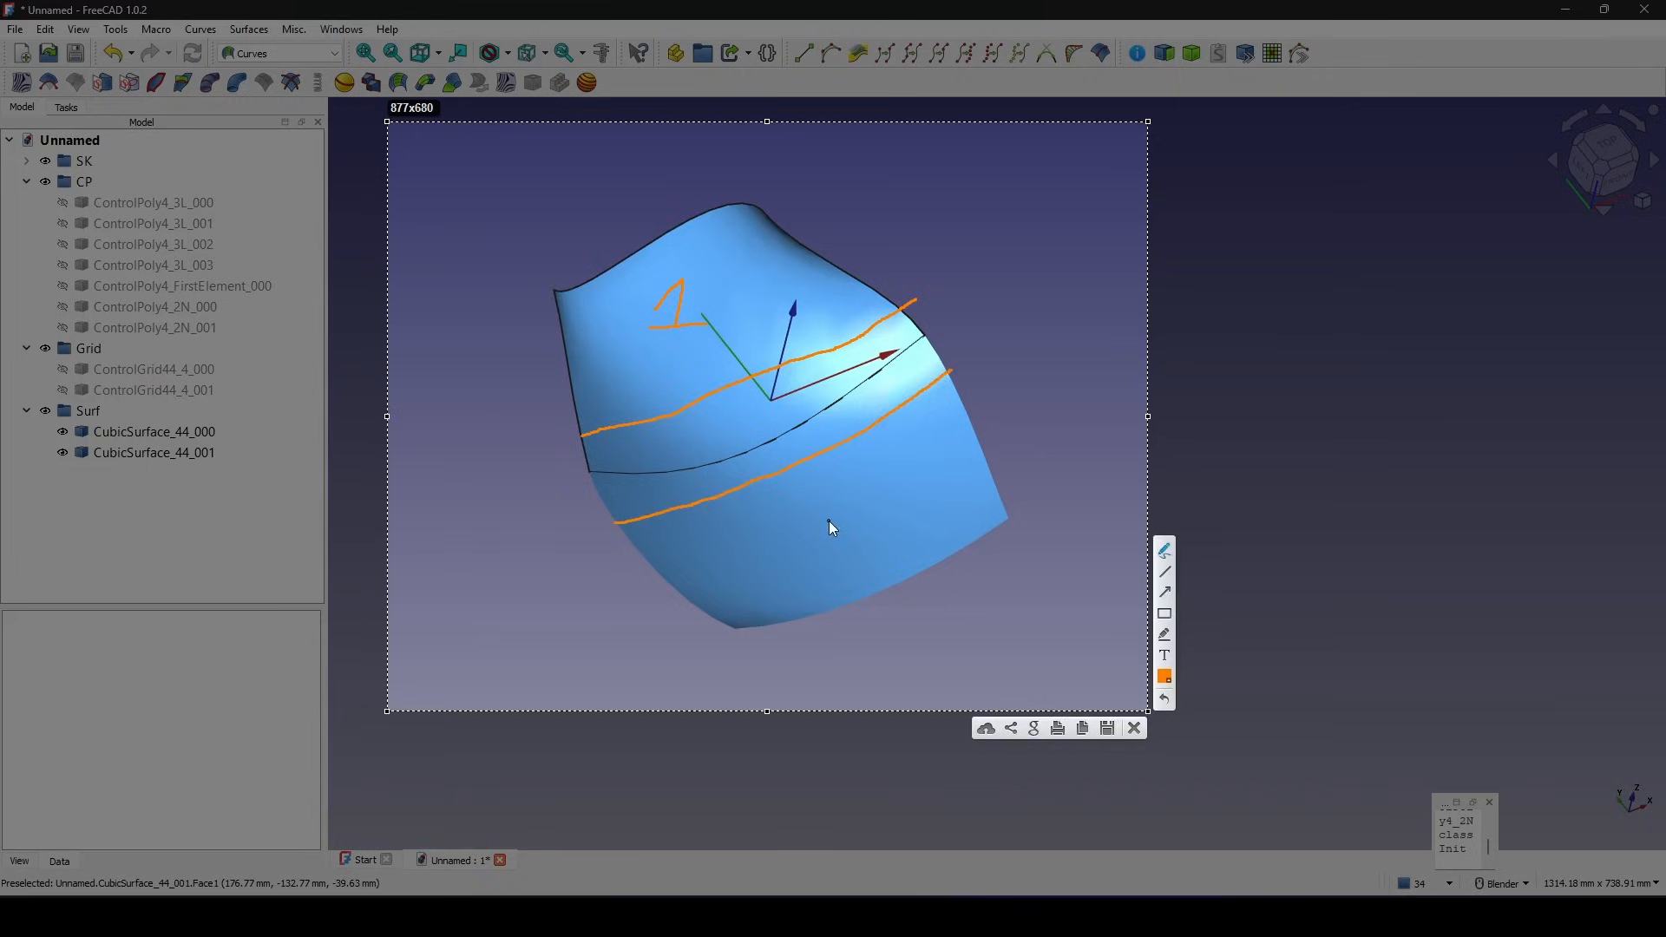
left_click_drag(820, 523, 879, 562)
Hatch the band between the two freehand lines along the shared edge and discard the capture.
mouse_move(645, 444)
left_mouse_down()
mouse_move(669, 487)
mouse_move(802, 451)
left_mouse_up()
left_click_drag(791, 392, 838, 432)
left_click_drag(857, 373, 885, 399)
left_click_drag(893, 328, 944, 365)
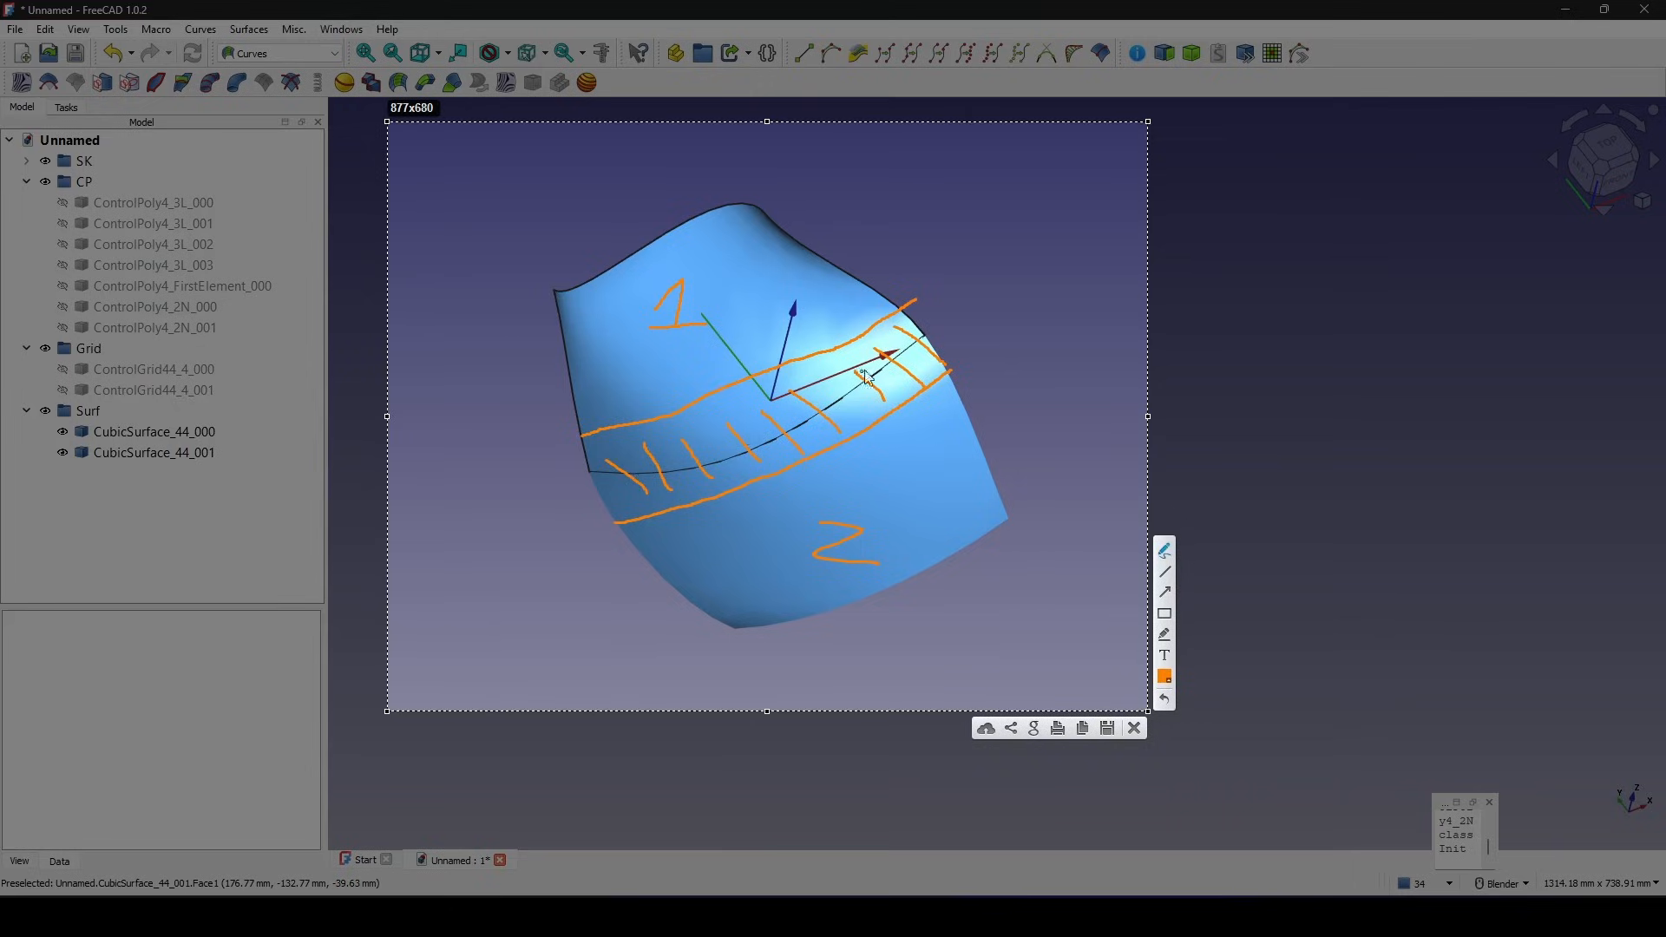
left_click(1133, 734)
Capture a 1048x686 area around both surfaces and trace their outer side edges on one side with the freehand pen.
middle_click_drag(1122, 484, 923, 557)
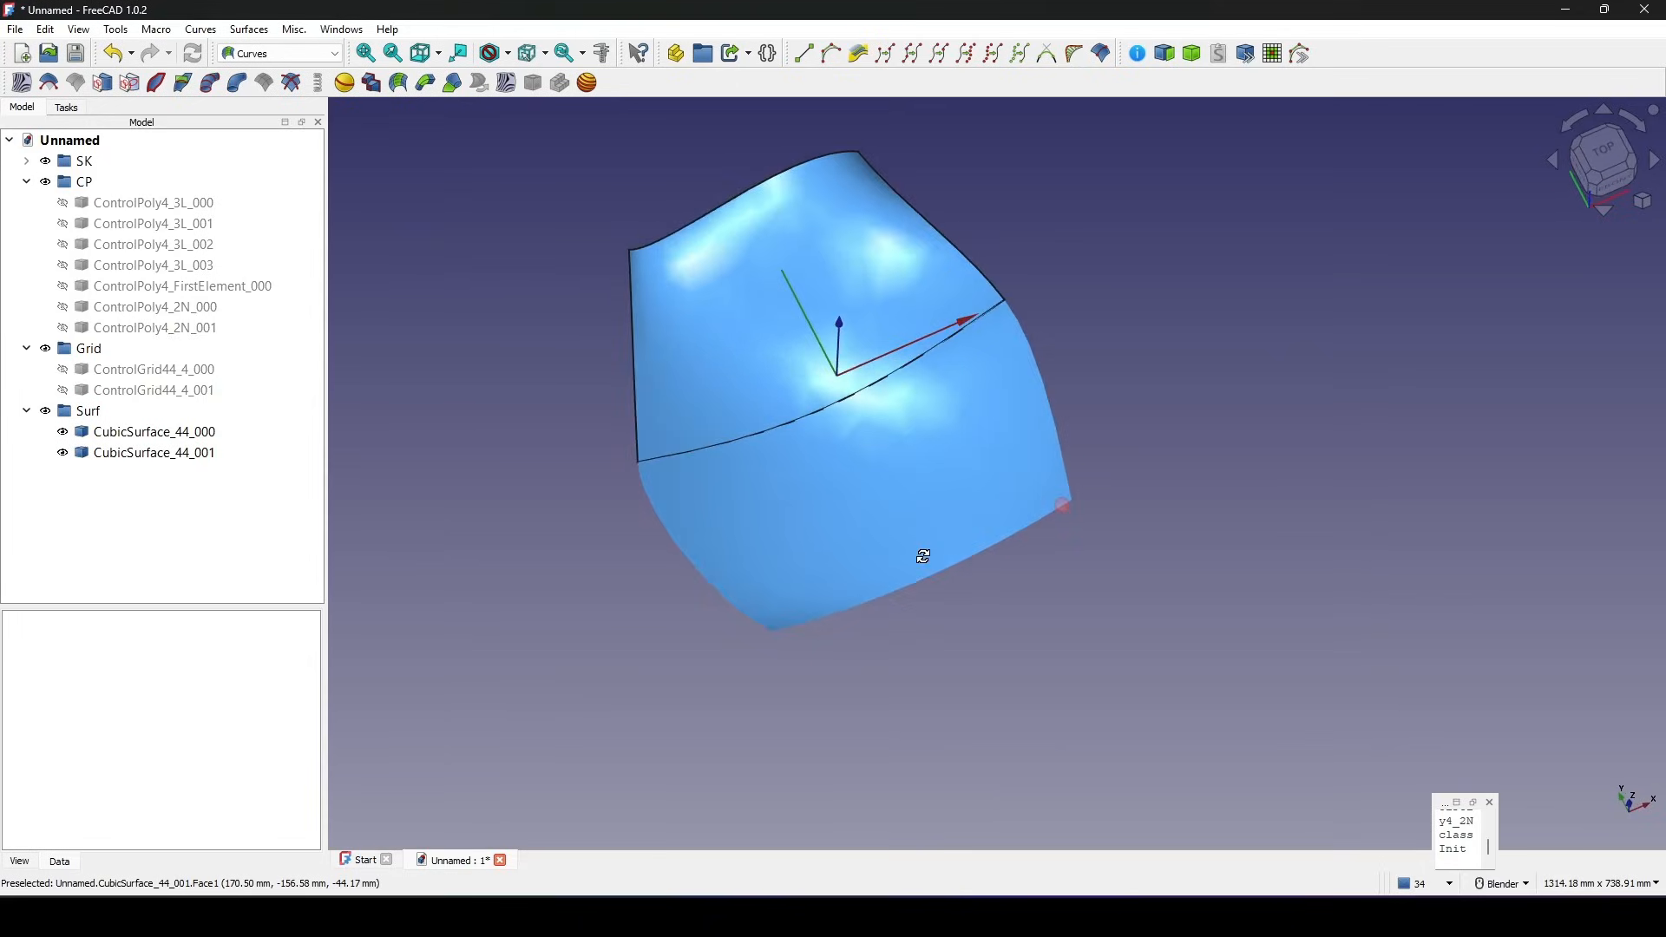
middle_click_drag(1126, 564, 1067, 535)
key("Print")
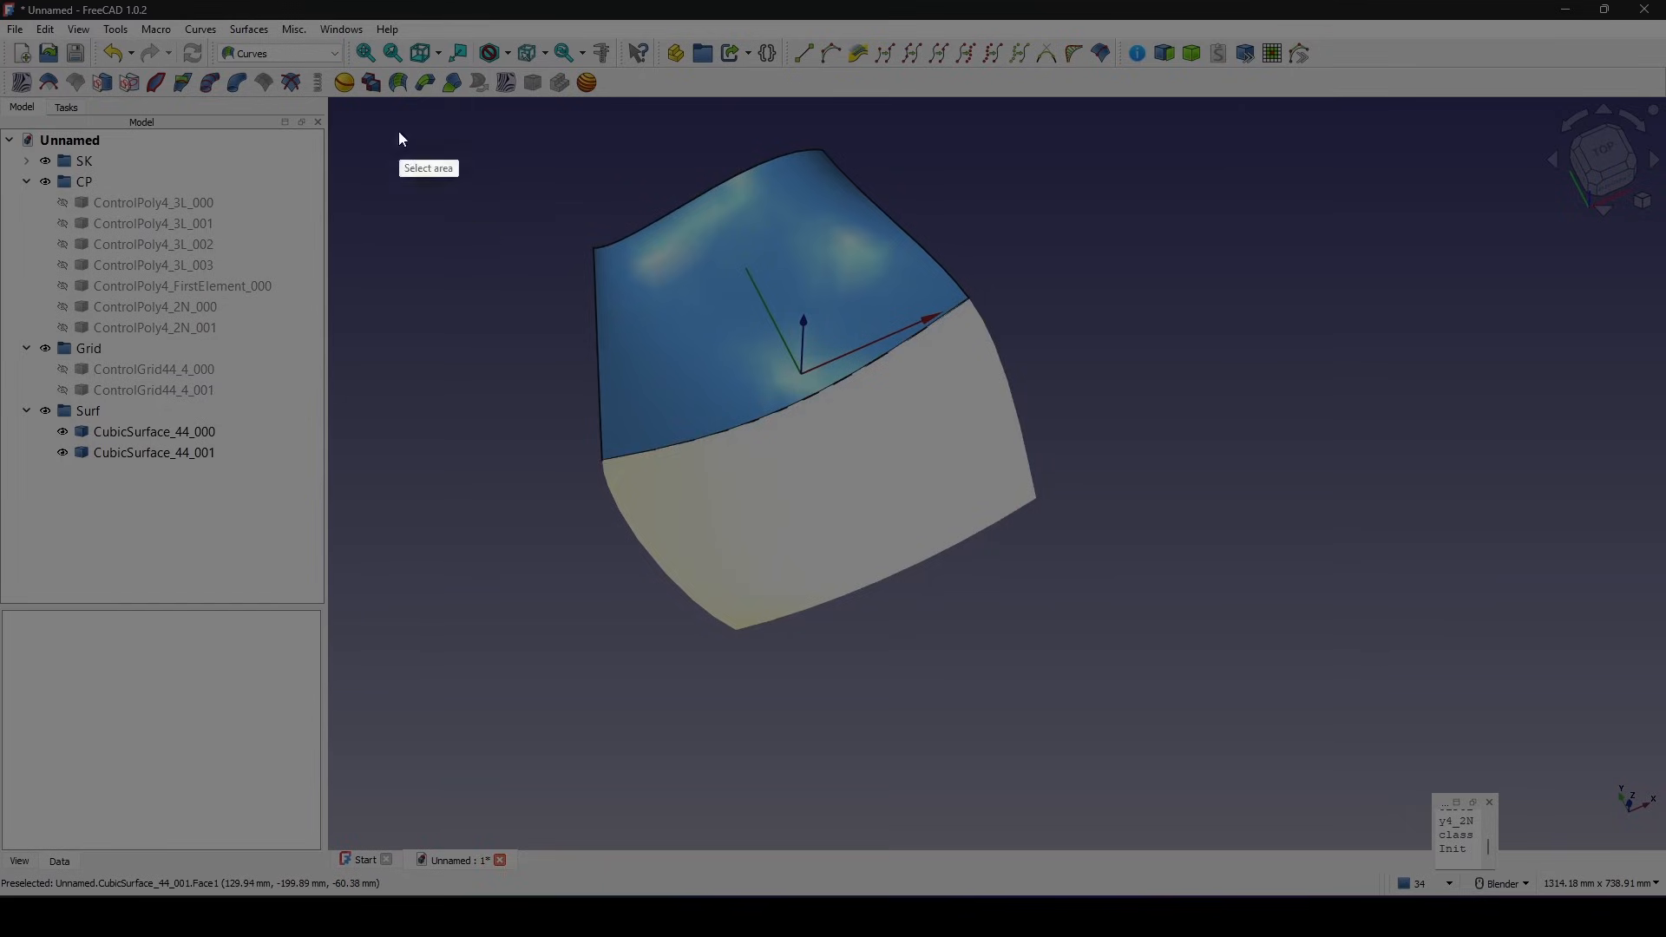
left_click_drag(365, 103, 1272, 696)
left_click(1290, 538)
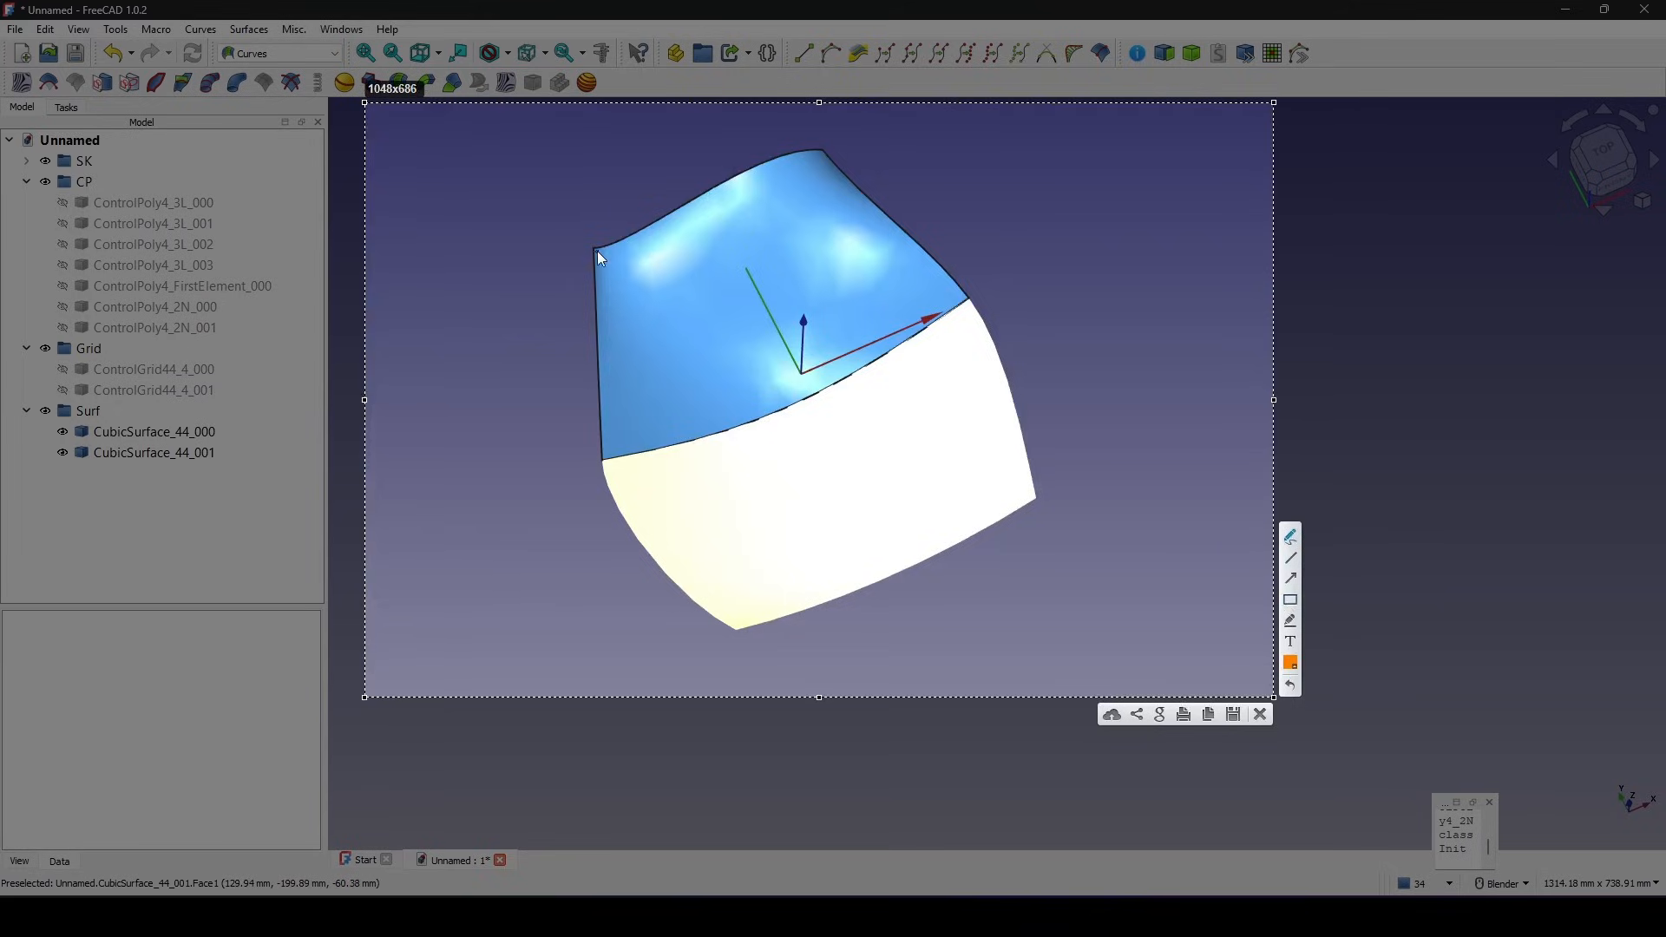
left_click_drag(597, 249, 594, 293)
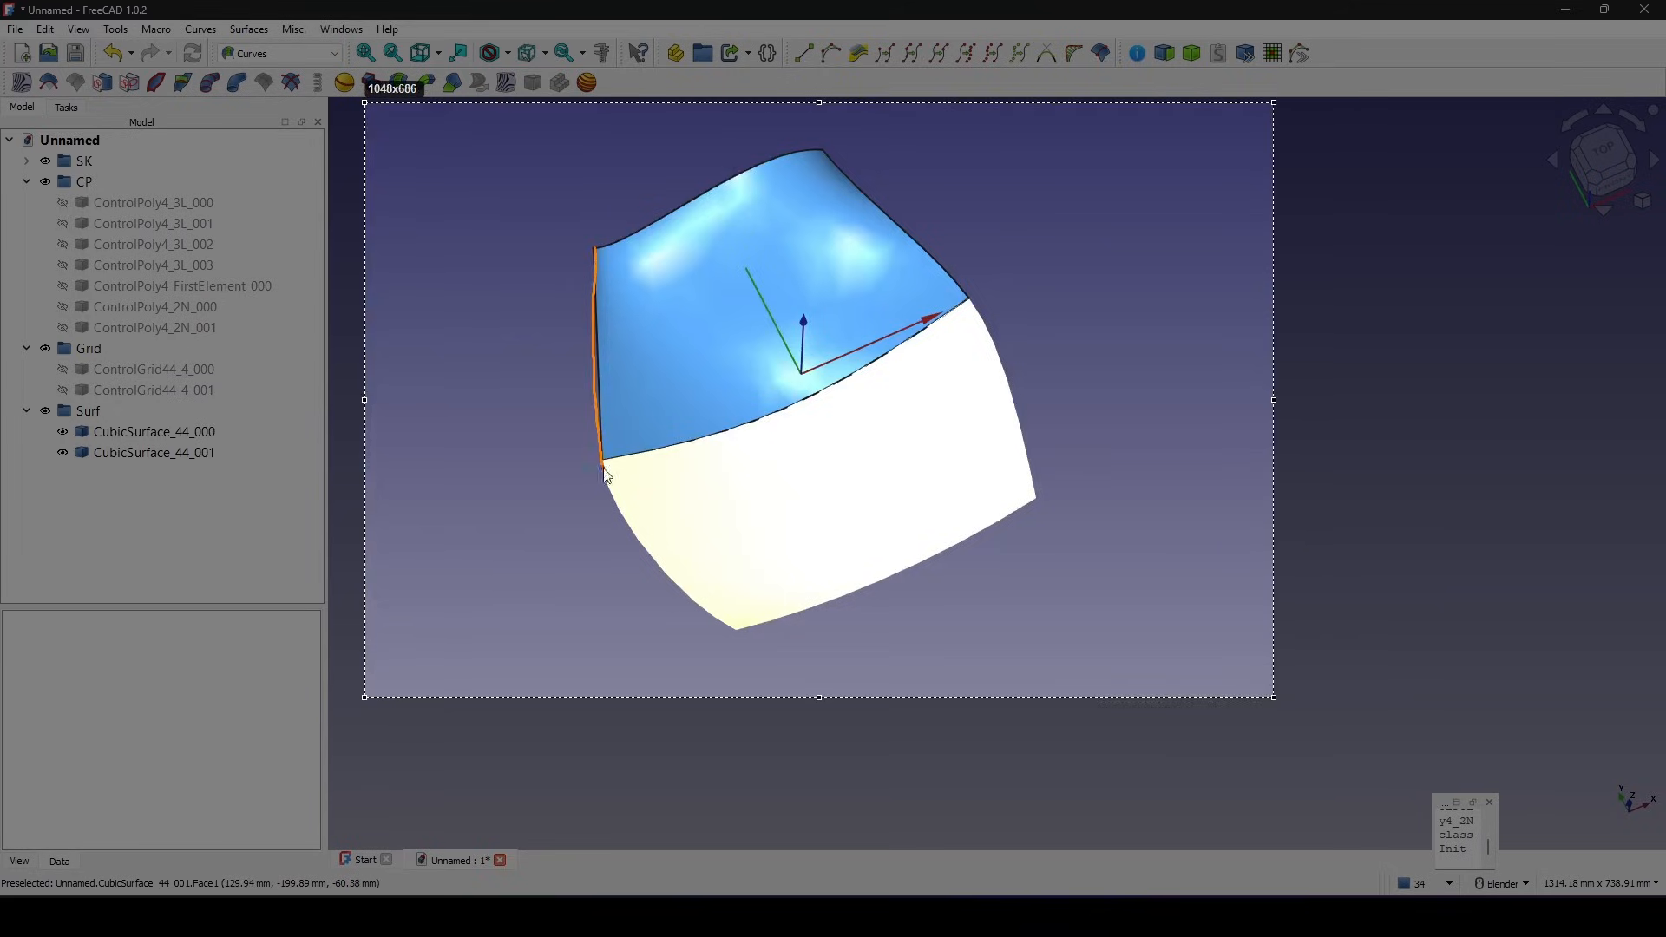
left_click_drag(719, 612, 731, 627)
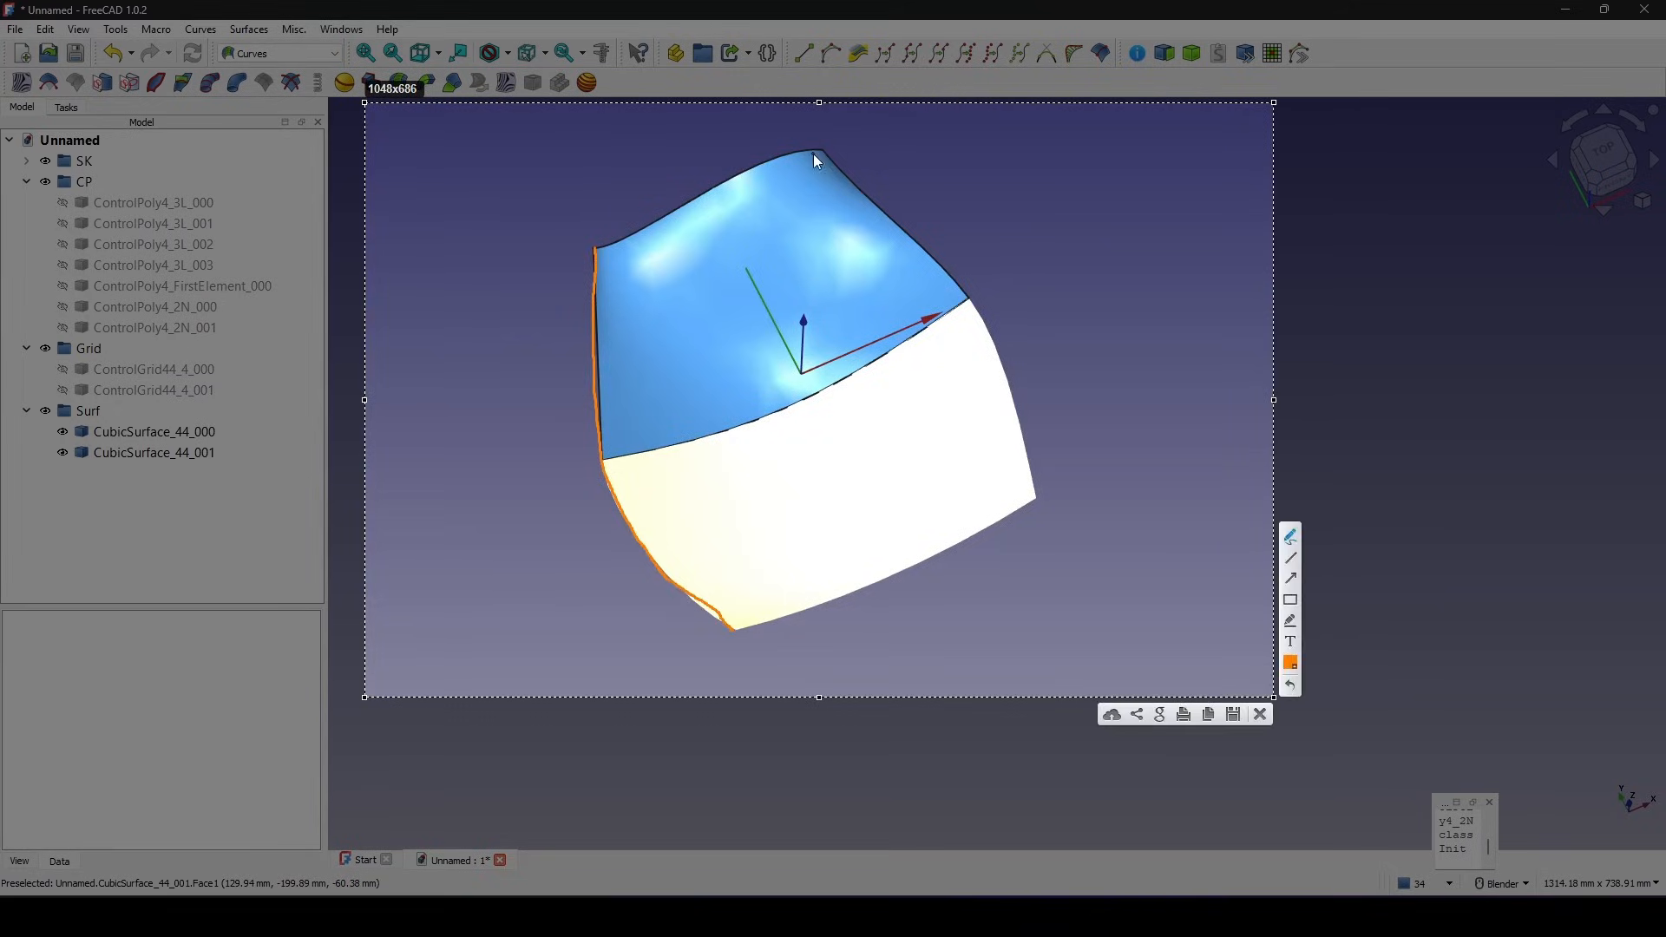
Add short freehand strokes beside the opposite side edge, undo the last two strokes and discard the capture.
left_click_drag(969, 170, 945, 207)
left_click_drag(932, 187, 954, 228)
key("ctrl+z")
key("ctrl+z")
left_click(1260, 714)
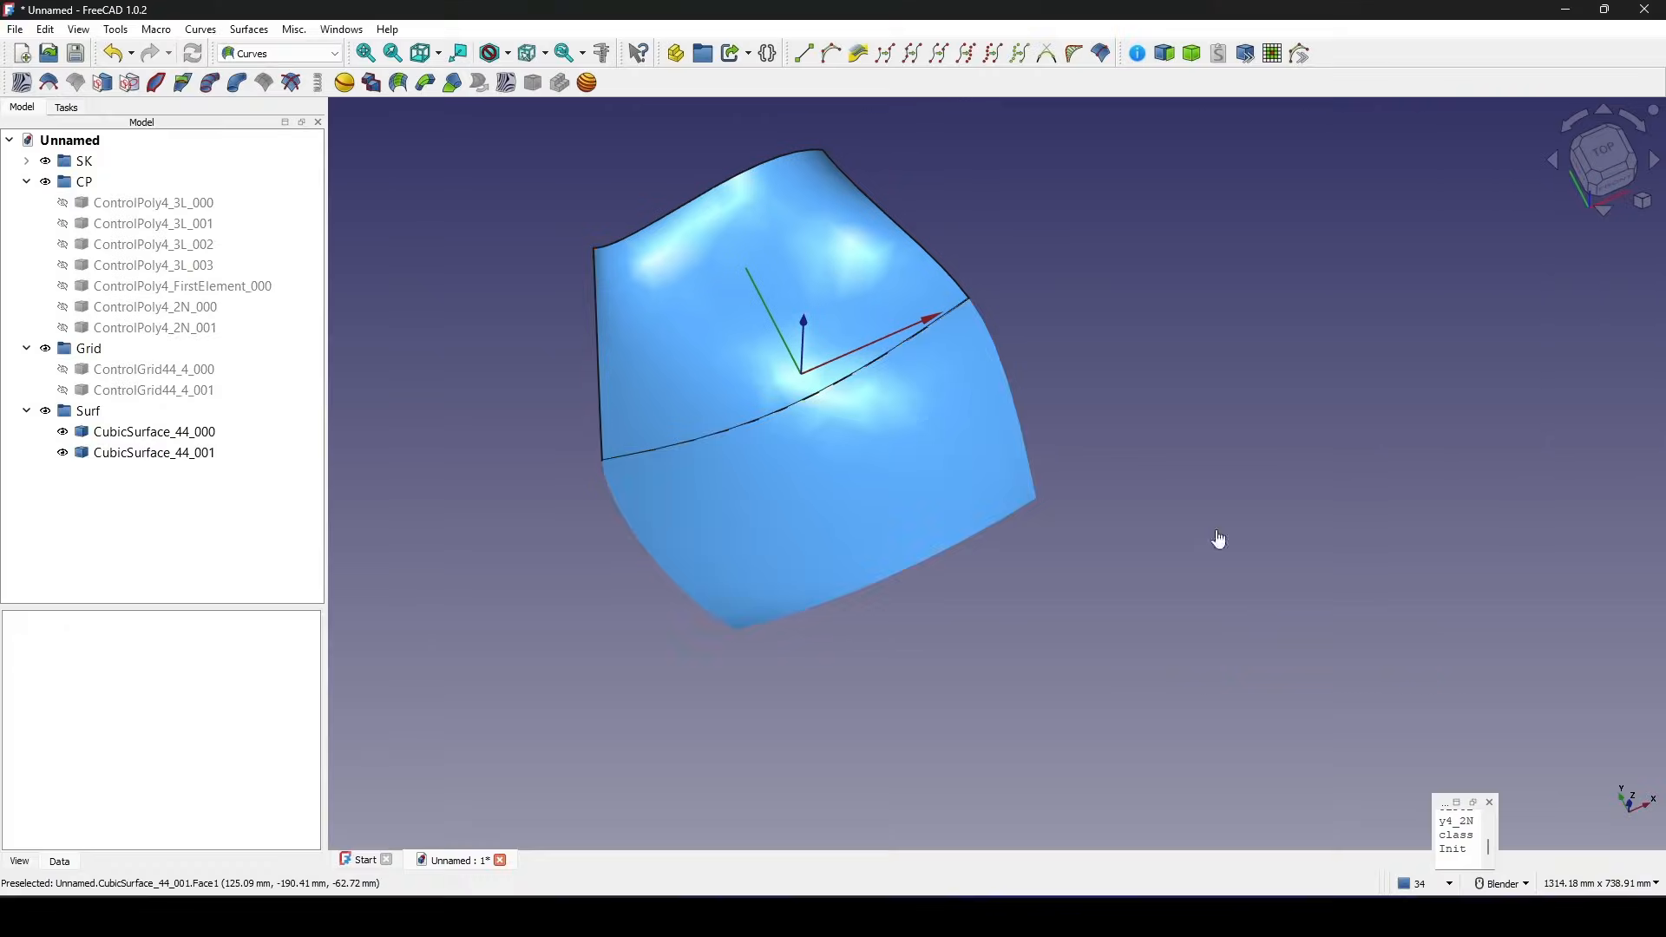
Collapse the Grid and CP groups in the model tree.
middle_click_drag(949, 499, 967, 510, "shift")
middle_click_drag(846, 438, 919, 414)
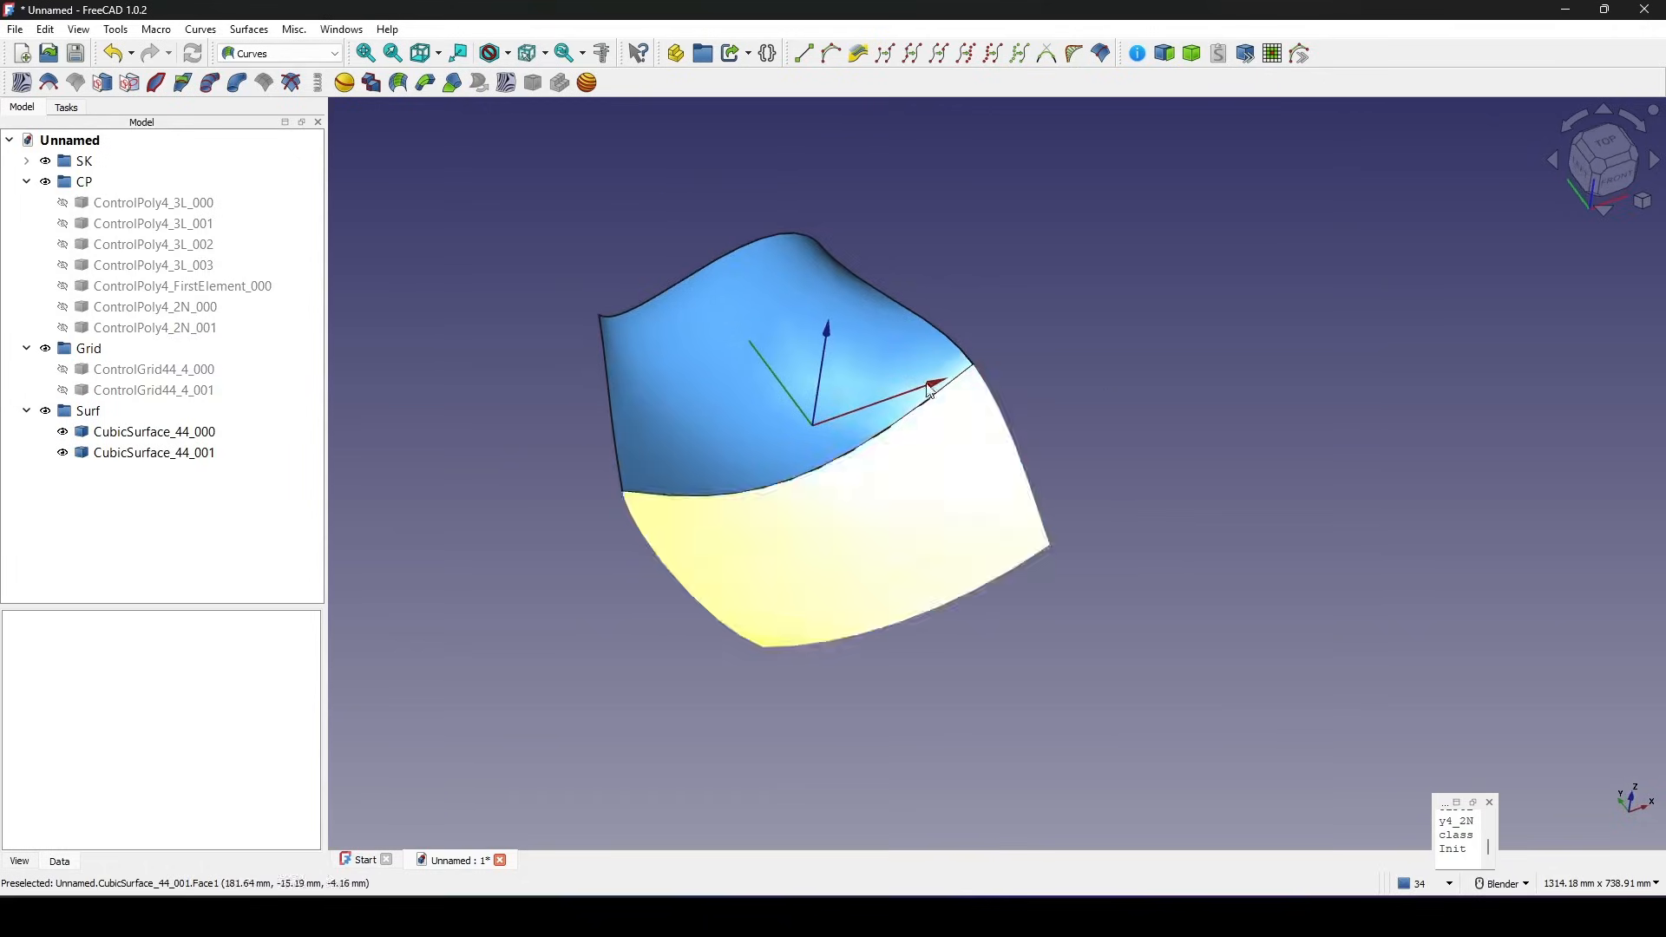
left_click(26, 348)
left_click(26, 181)
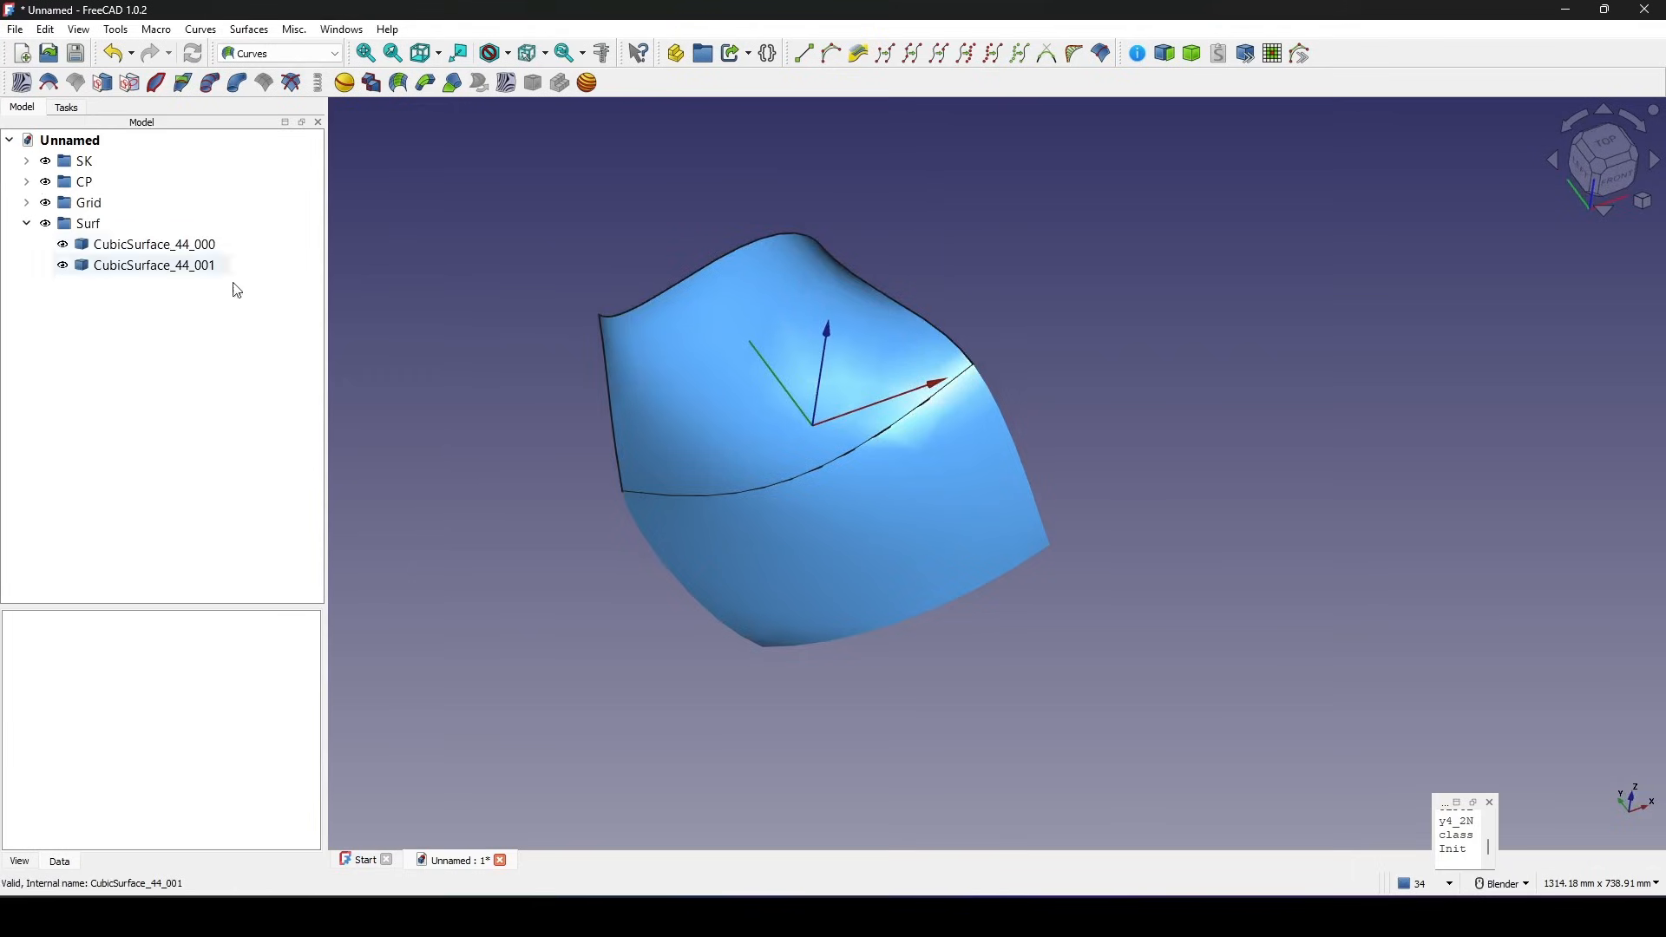
mouse_move(971, 446)
middle_mouse_down()
mouse_move(1023, 412)
mouse_move(952, 435)
mouse_move(997, 498)
mouse_move(1001, 437)
middle_mouse_up()
middle_click_drag(1145, 434, 1142, 432, "shift")
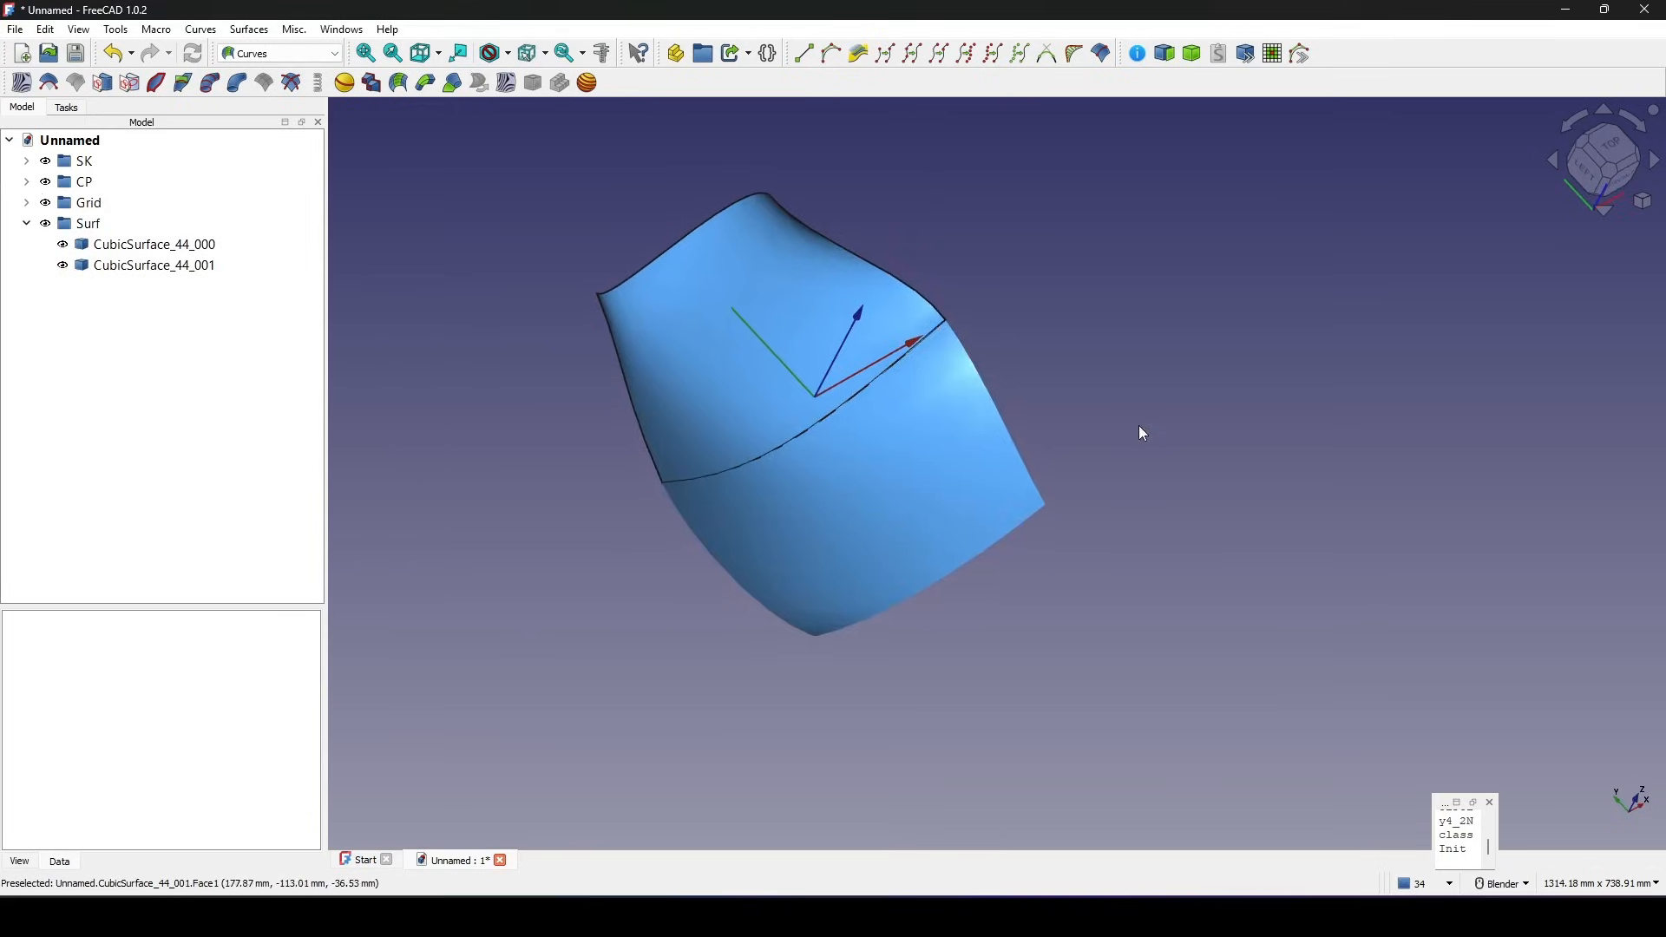
Expand the CP group and show all control polygons from ControlPoly4_3L_000 to ControlPoly4_2N_001.
left_click(26, 182)
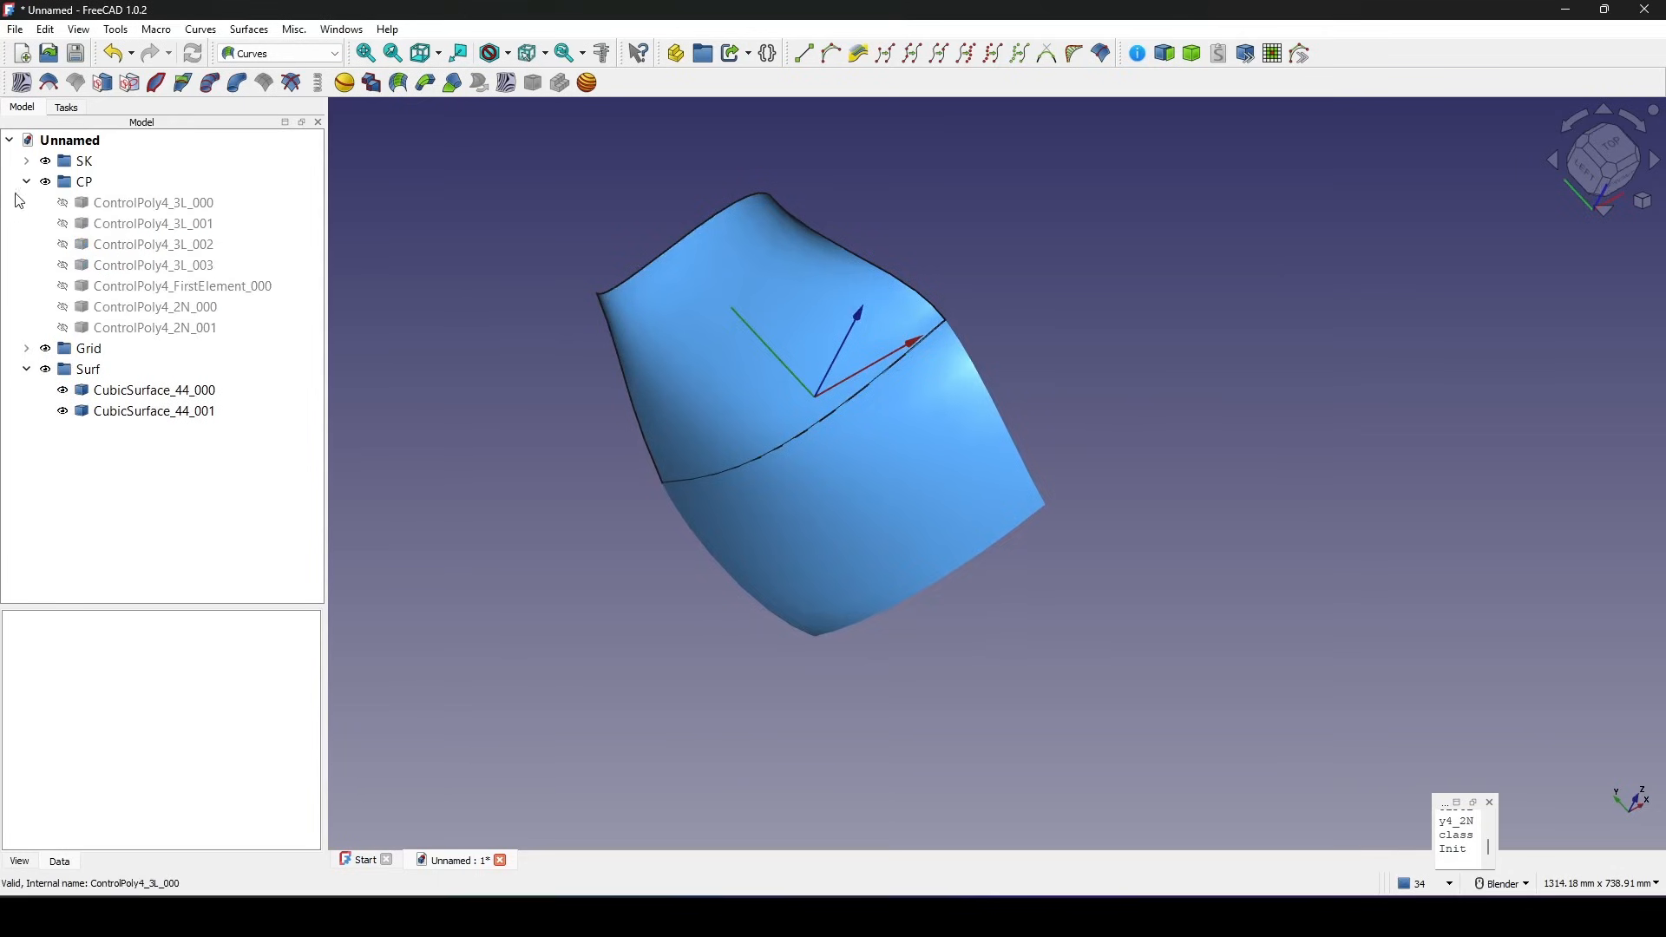
left_click(135, 202)
left_click(173, 331, "shift")
key("space")
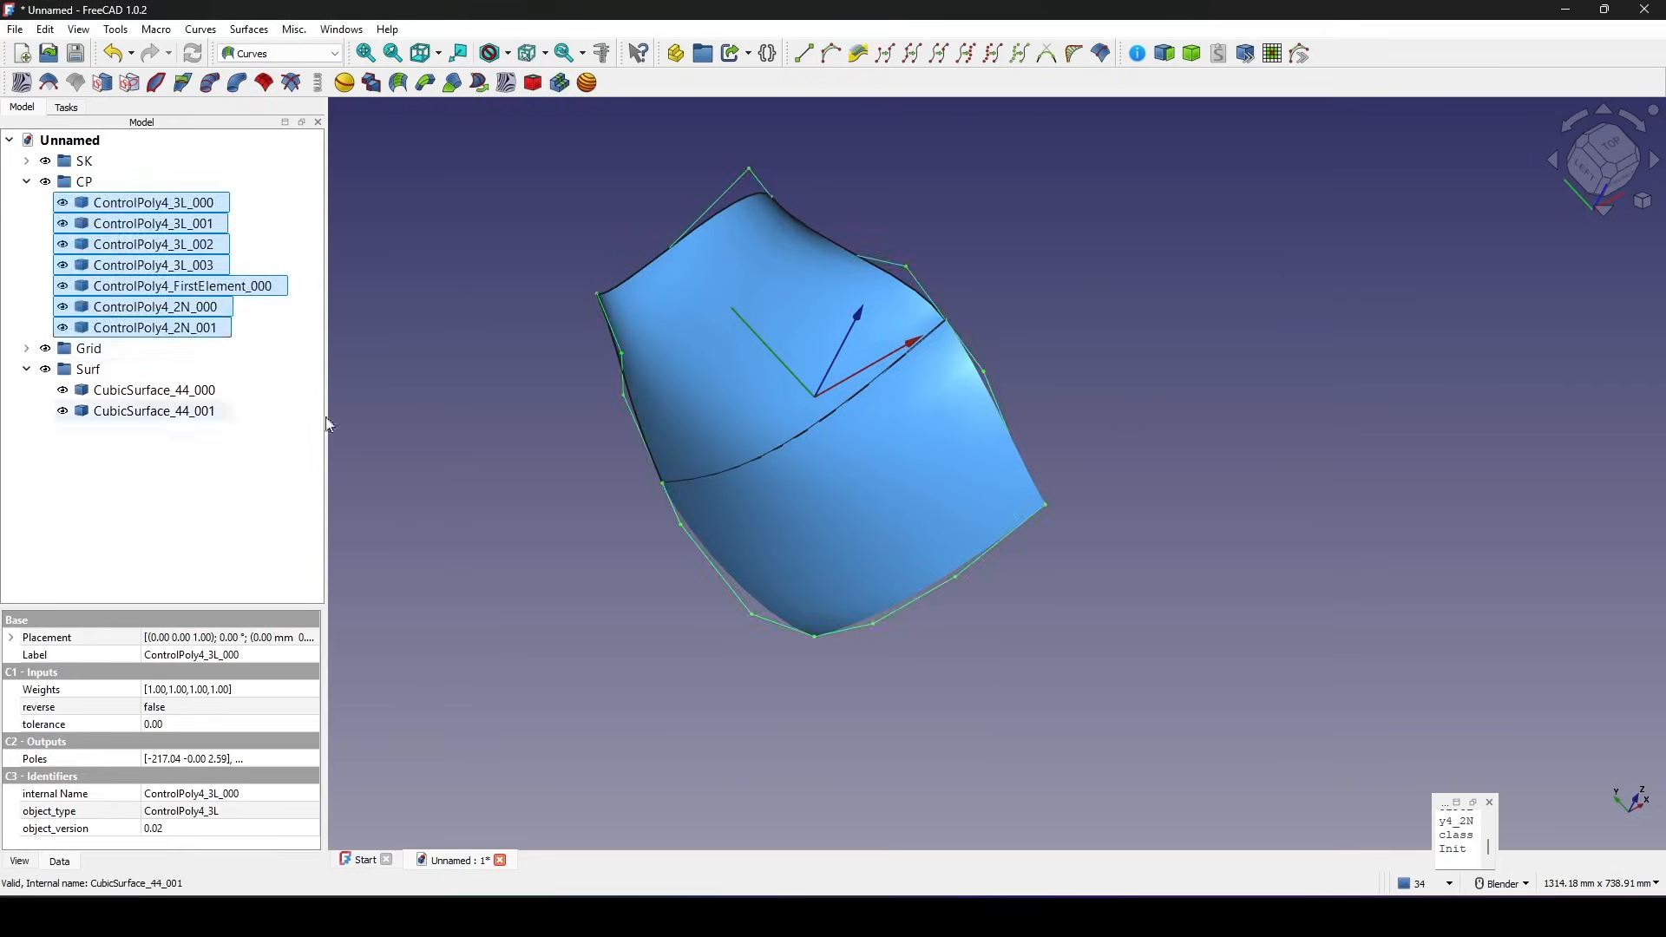
left_click(574, 531)
Switch to the Silk workbench and create a cubic curve from ControlPoly4_3L_003.
middle_click_drag(576, 532, 509, 563)
scroll(507, 556, "up", 2)
middle_click_drag(625, 566, 491, 487, "shift")
middle_click_drag(563, 473, 551, 535, "shift")
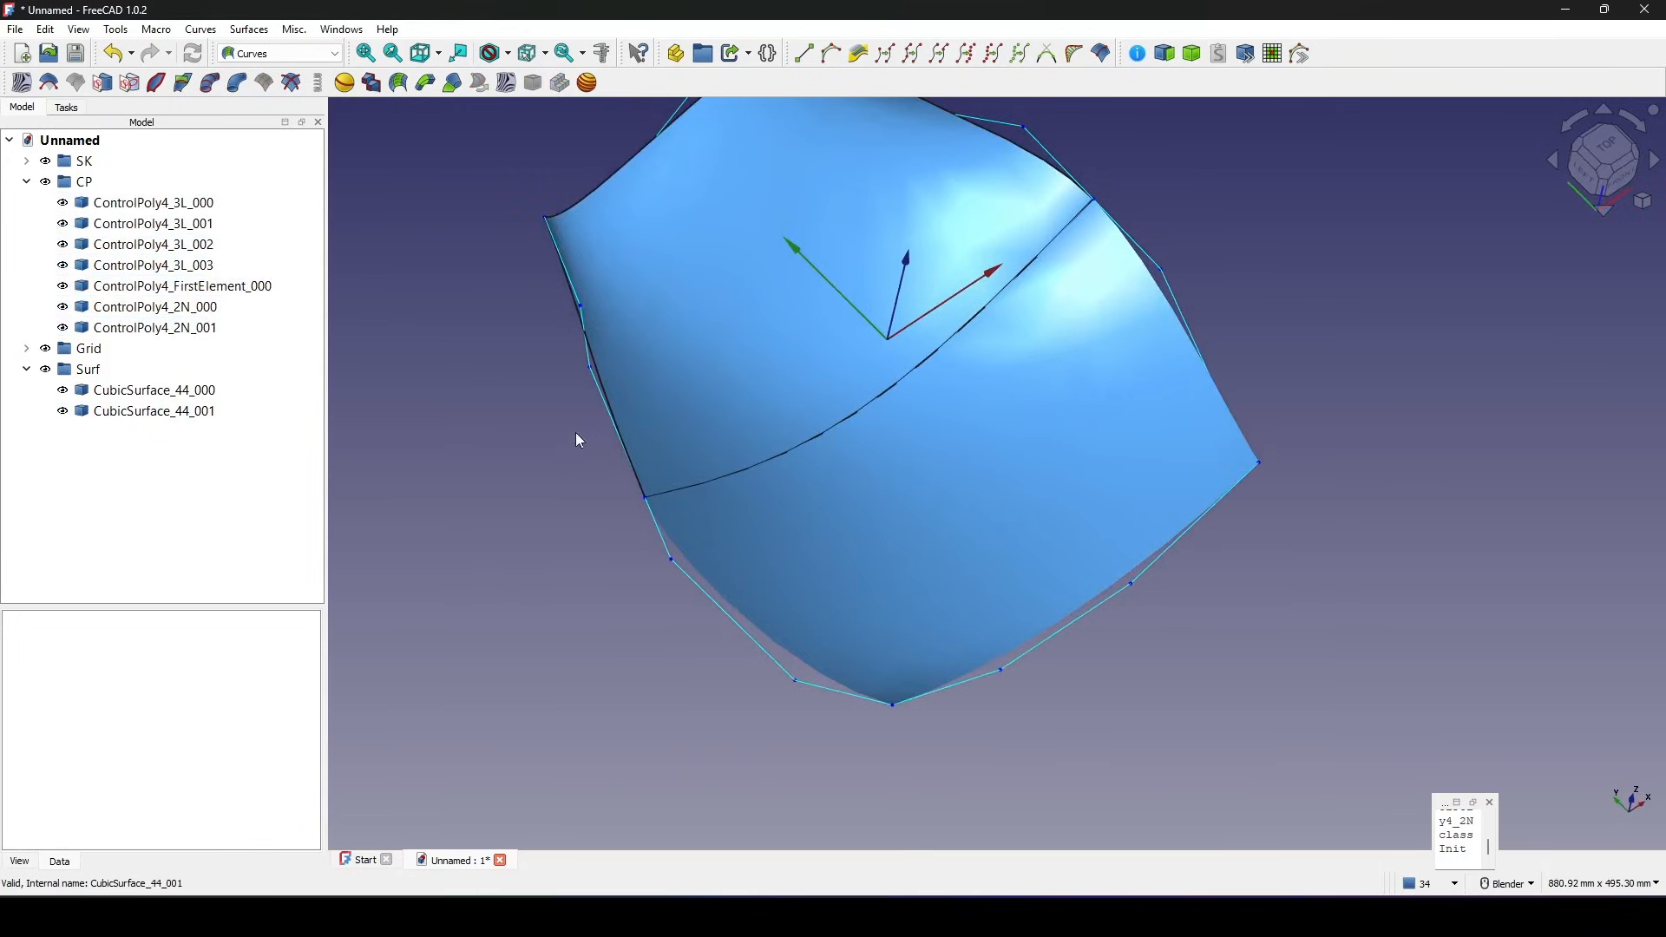
left_click(597, 391)
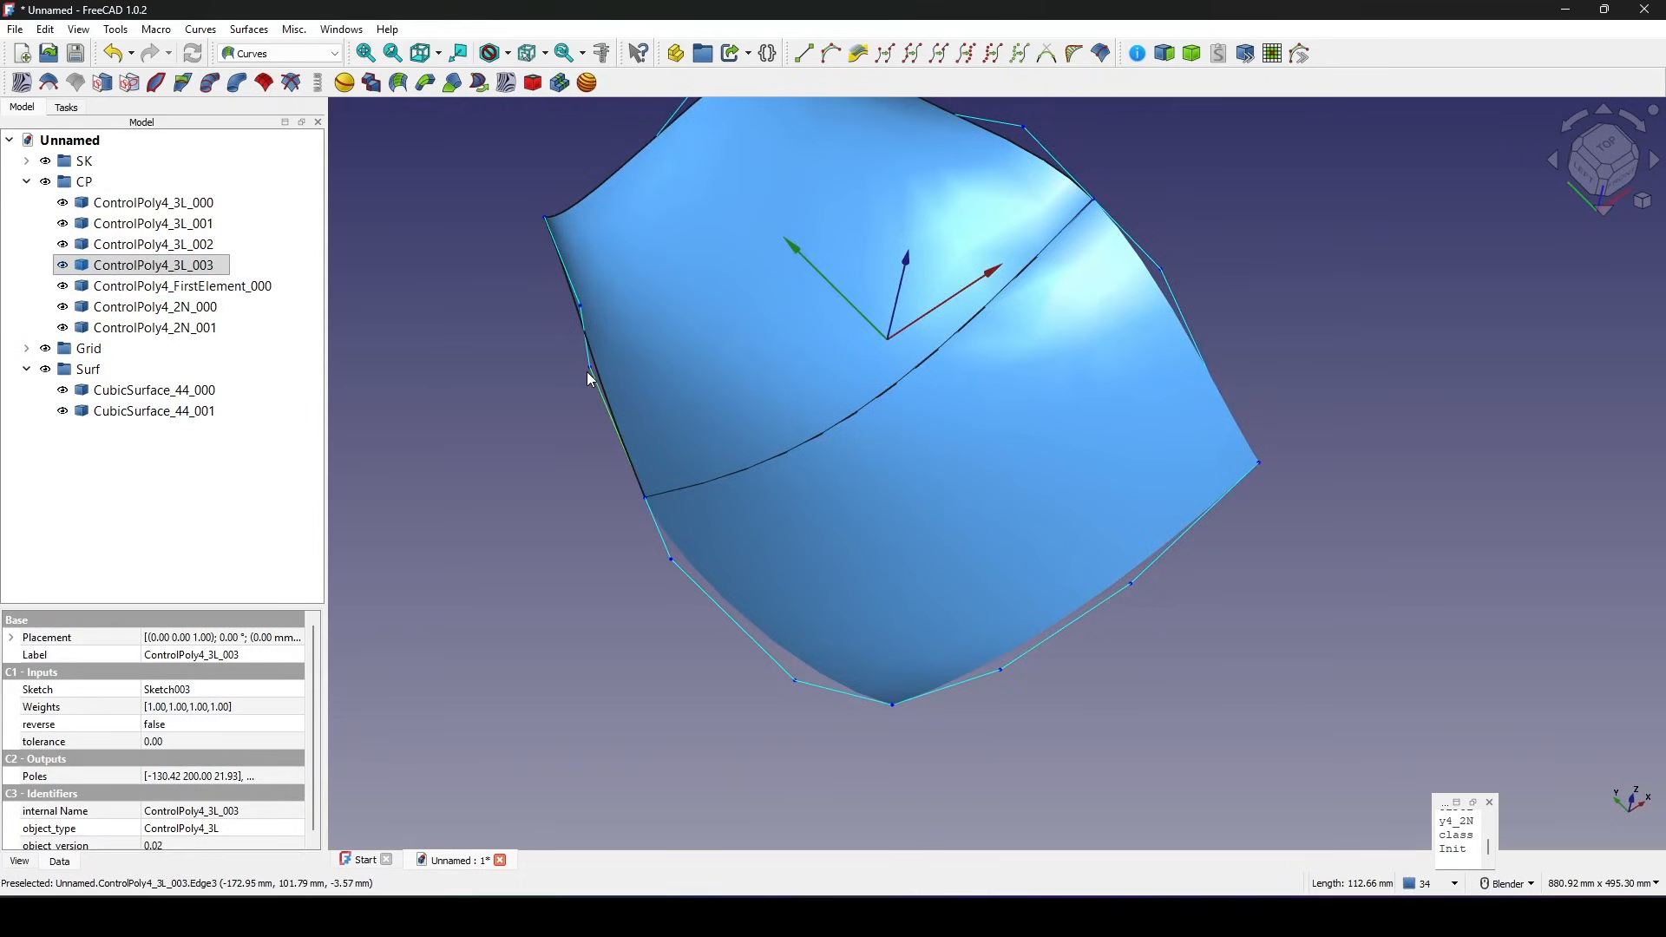
left_click(271, 53)
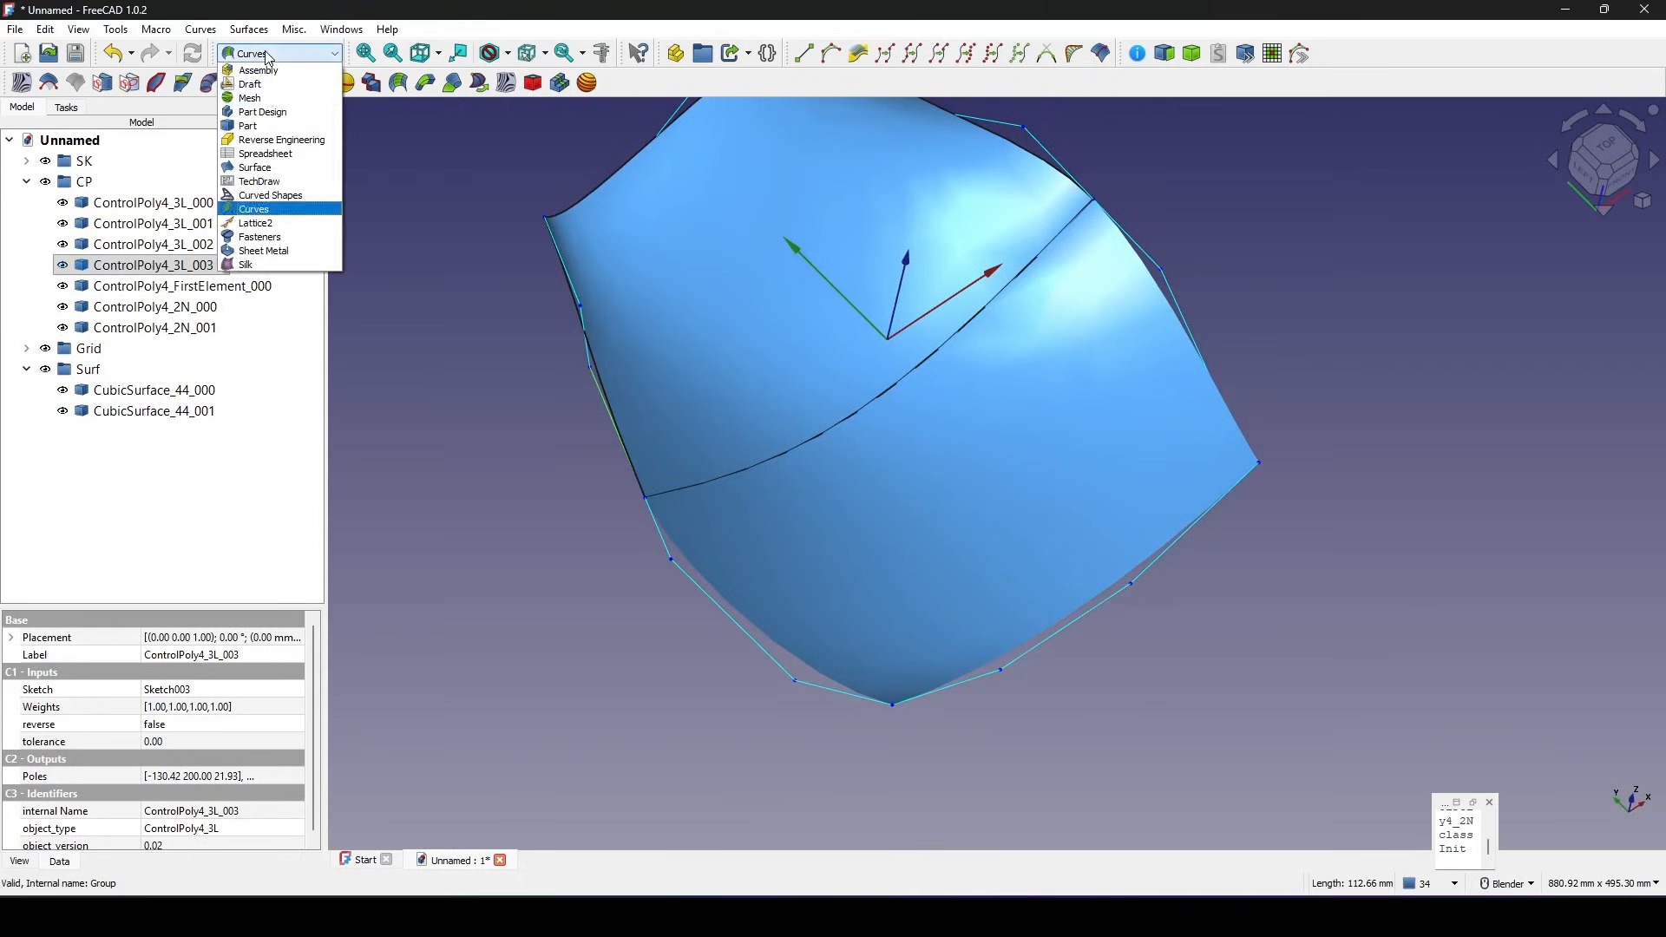
left_click(276, 257)
middle_click_drag(668, 406, 666, 363)
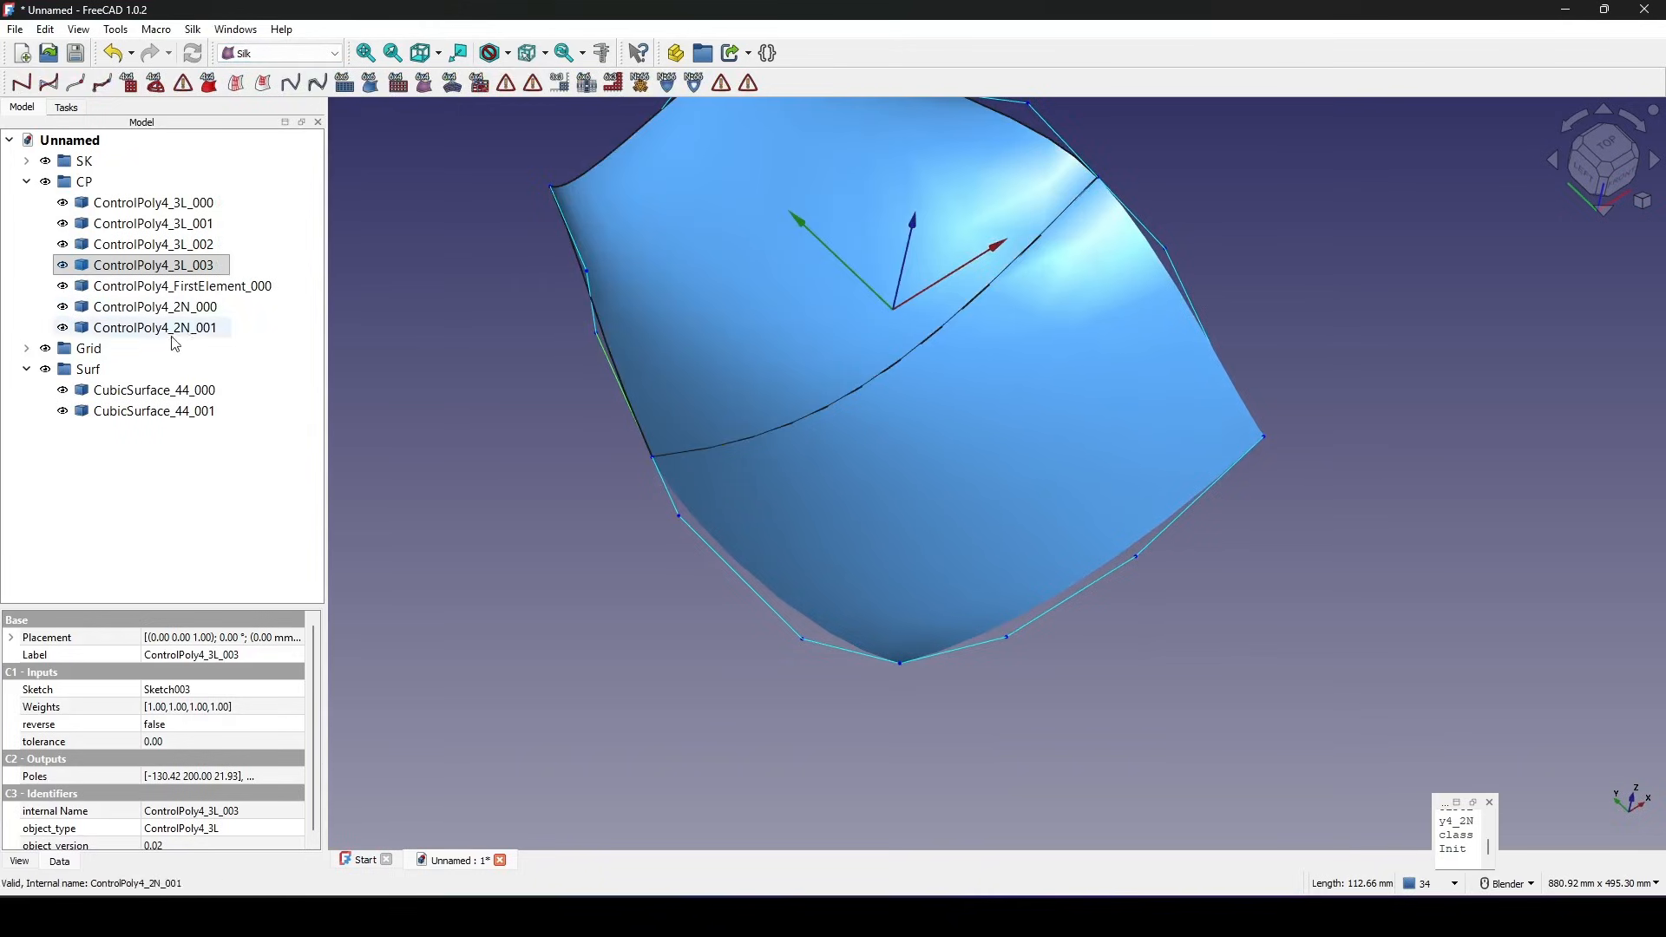
left_click(152, 265)
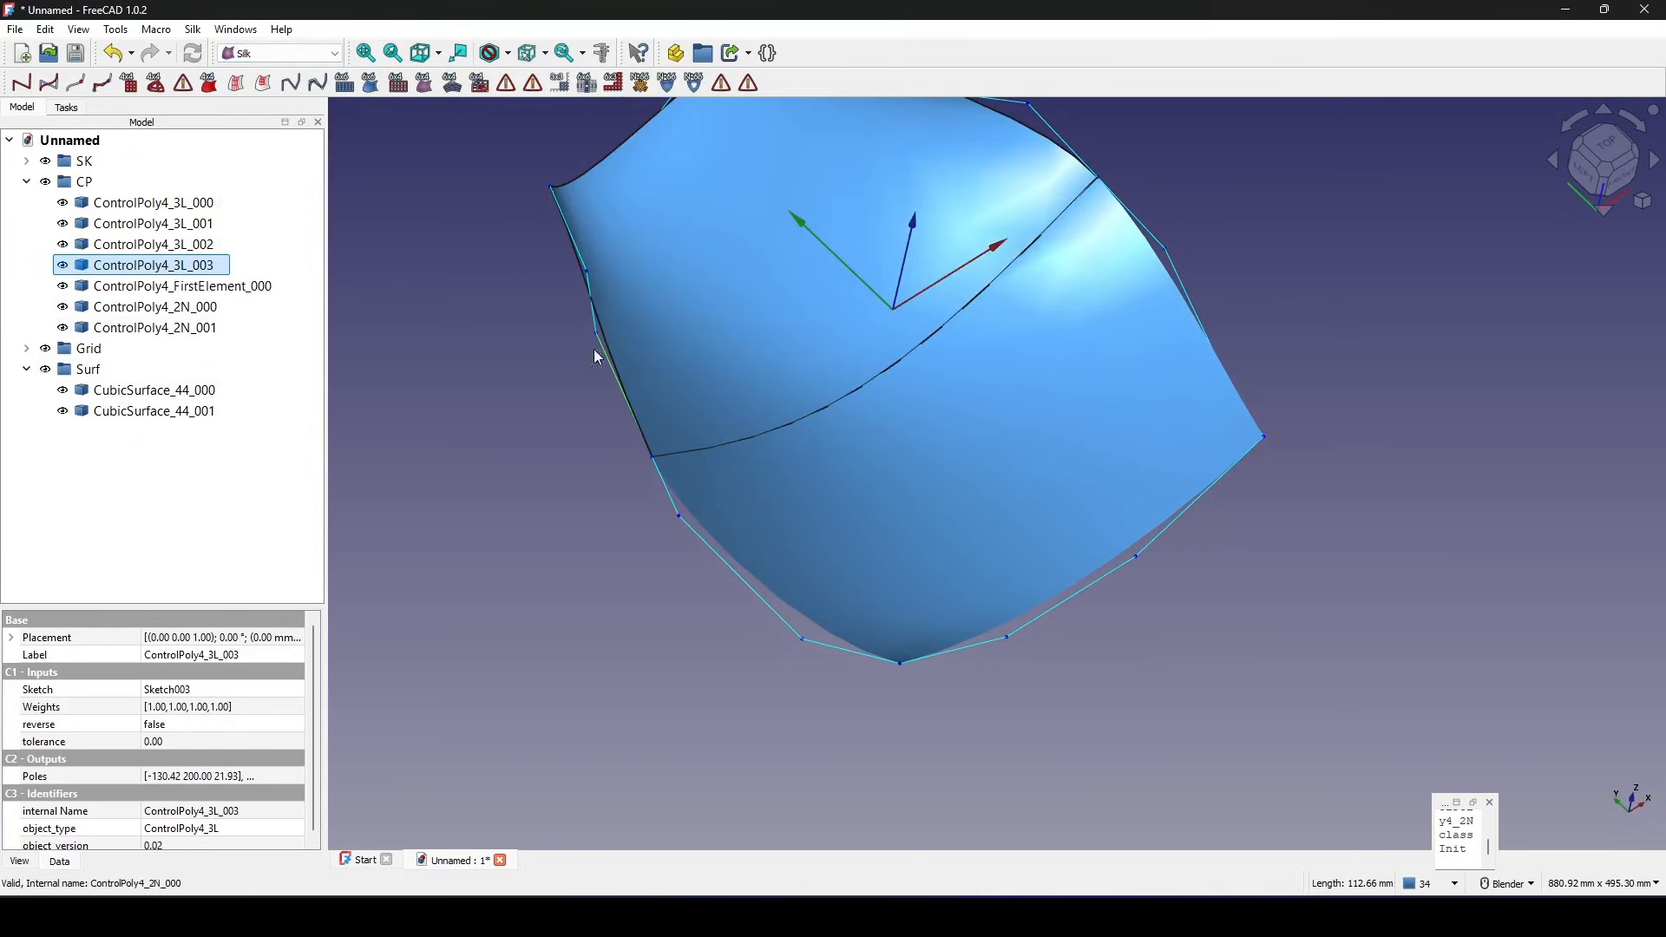
left_click(49, 87)
Hide CubicSurface_44_000 and CubicSurface_44_001 so the new cubic curve can be inspected against its control polygon.
scroll(472, 347, "down", 2)
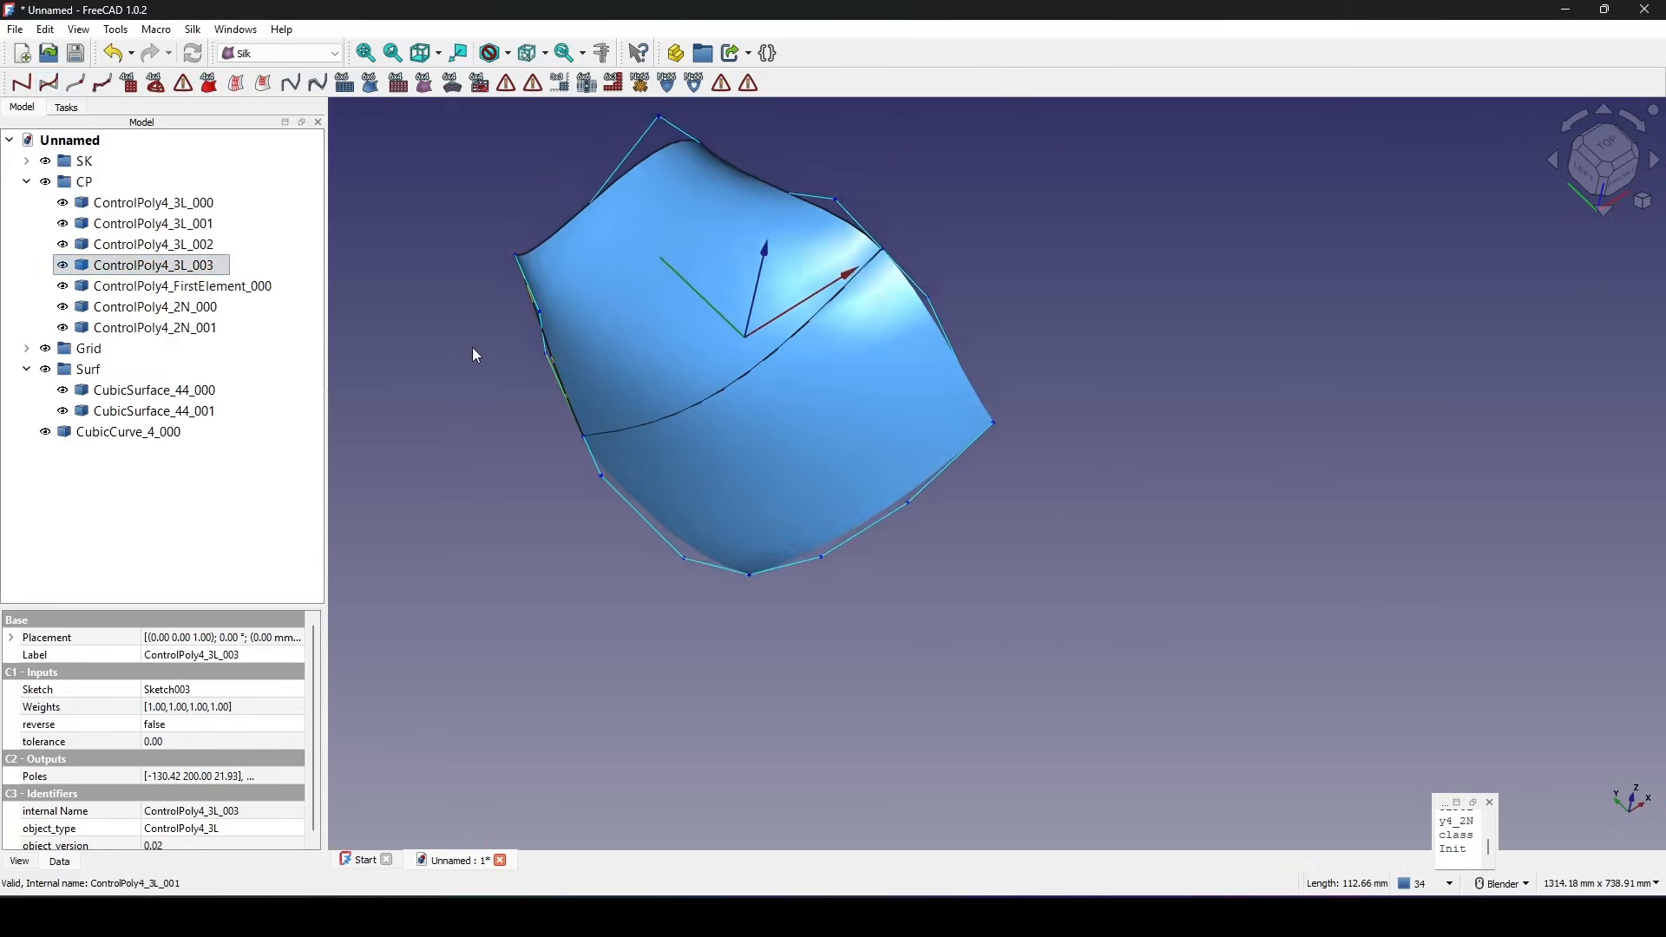
left_click(156, 391)
left_click(161, 414, "ctrl")
key("space")
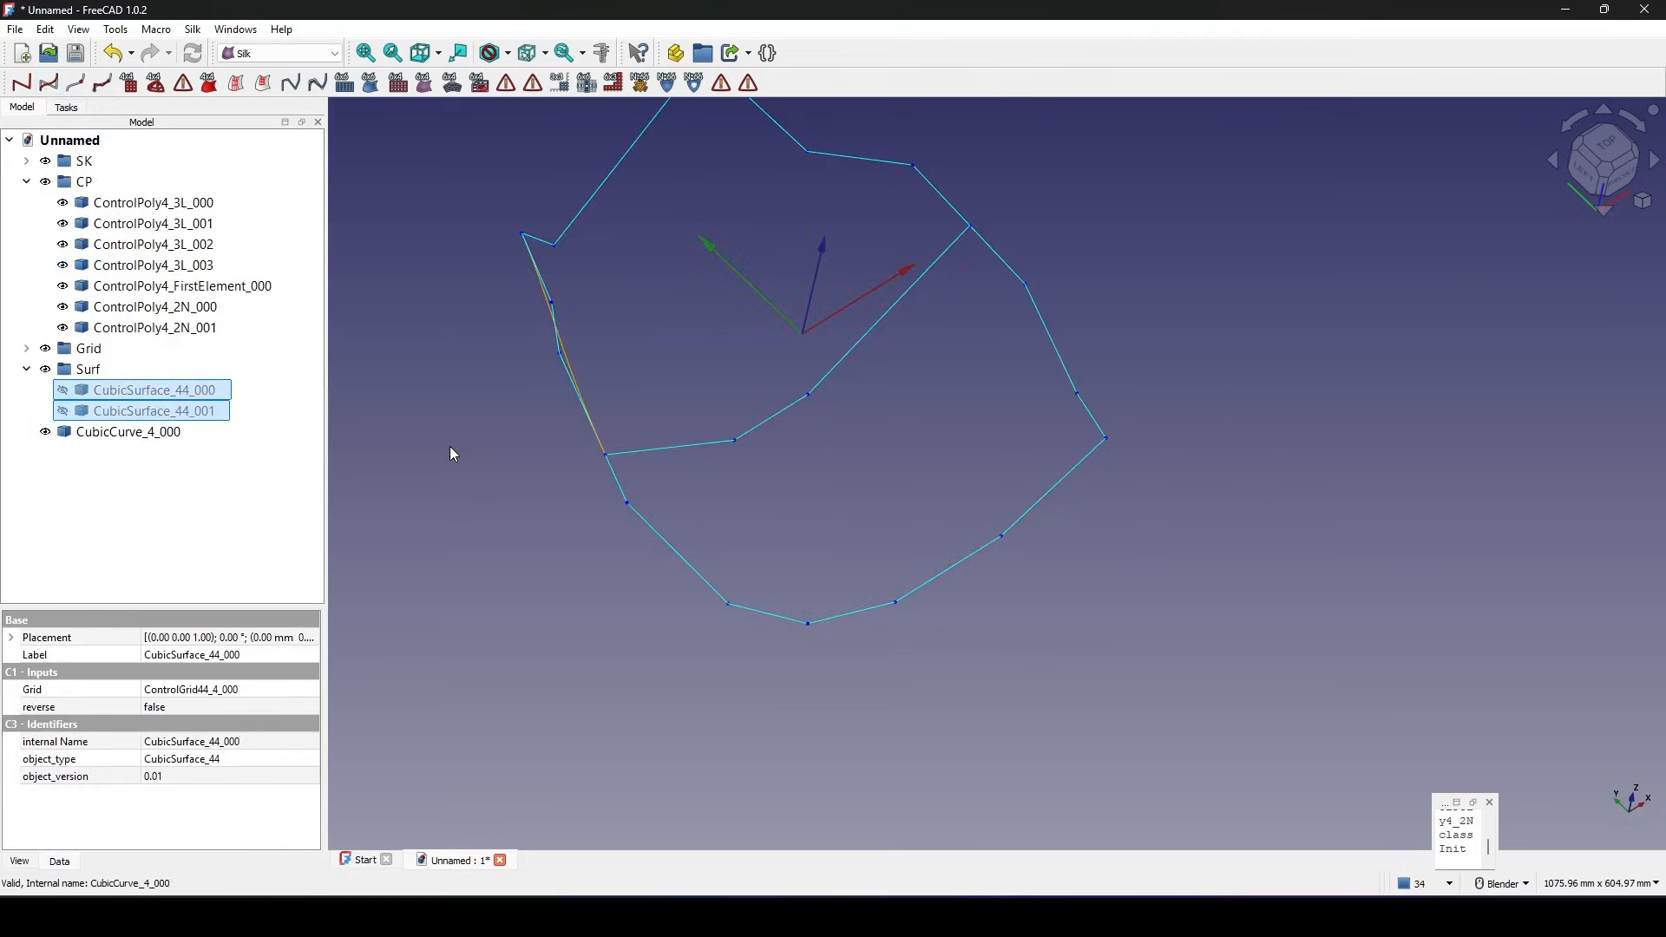
scroll(631, 350, "up", 3)
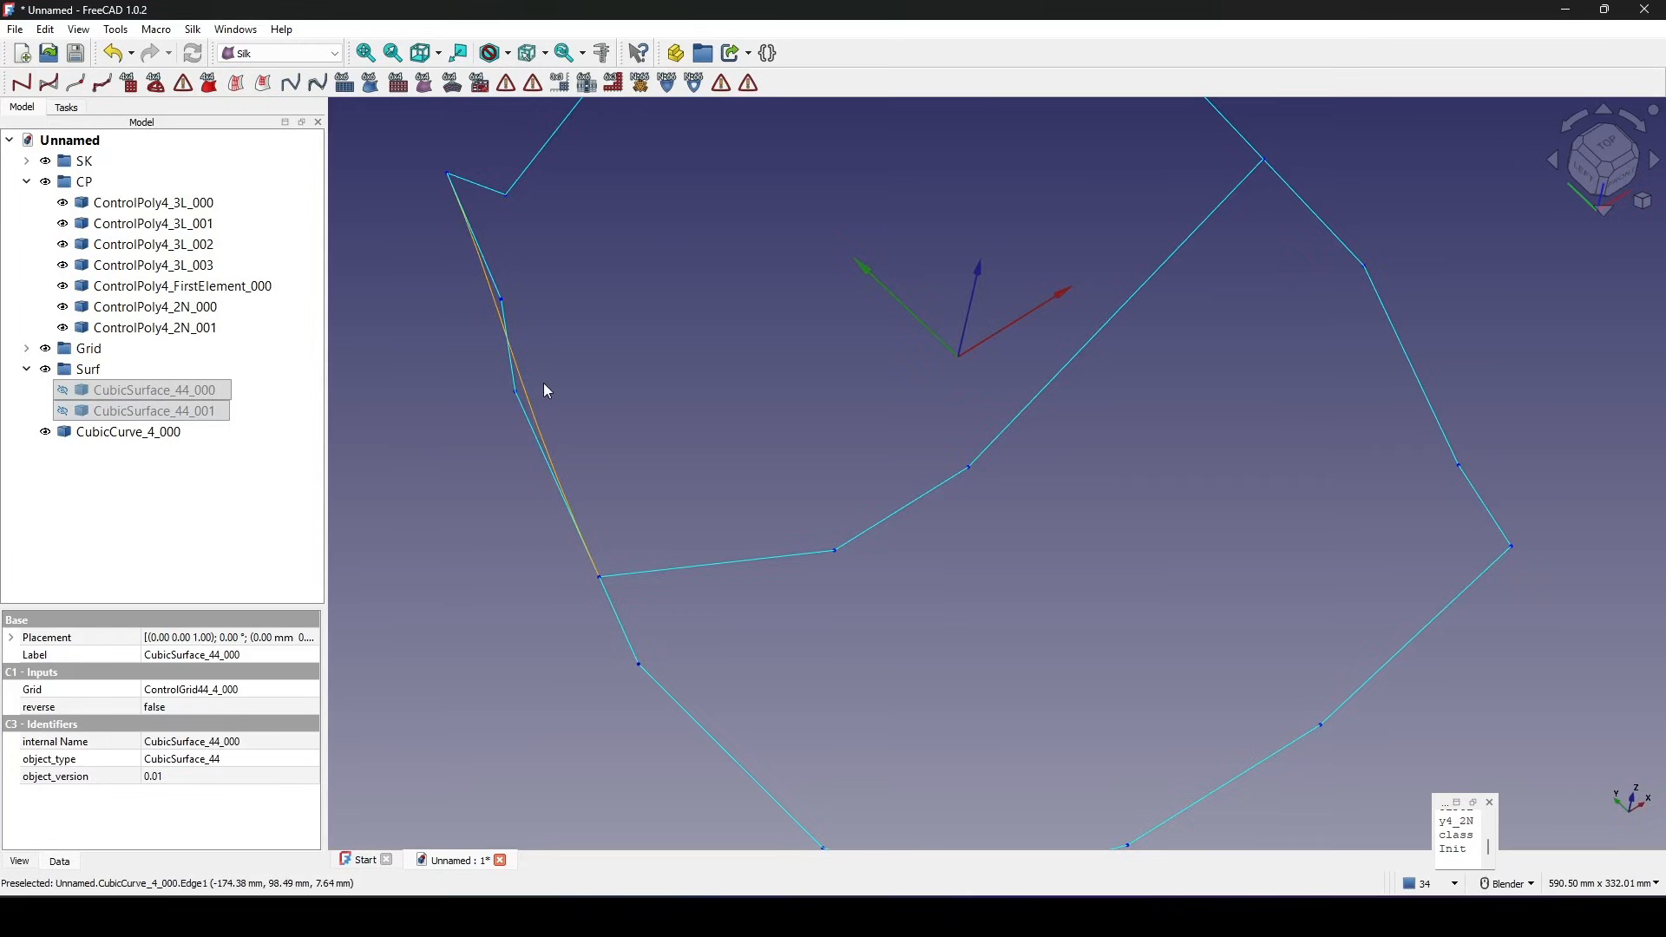
Show both cubic surfaces briefly to compare the new curve with their side edge, and hide them again.
key("space")
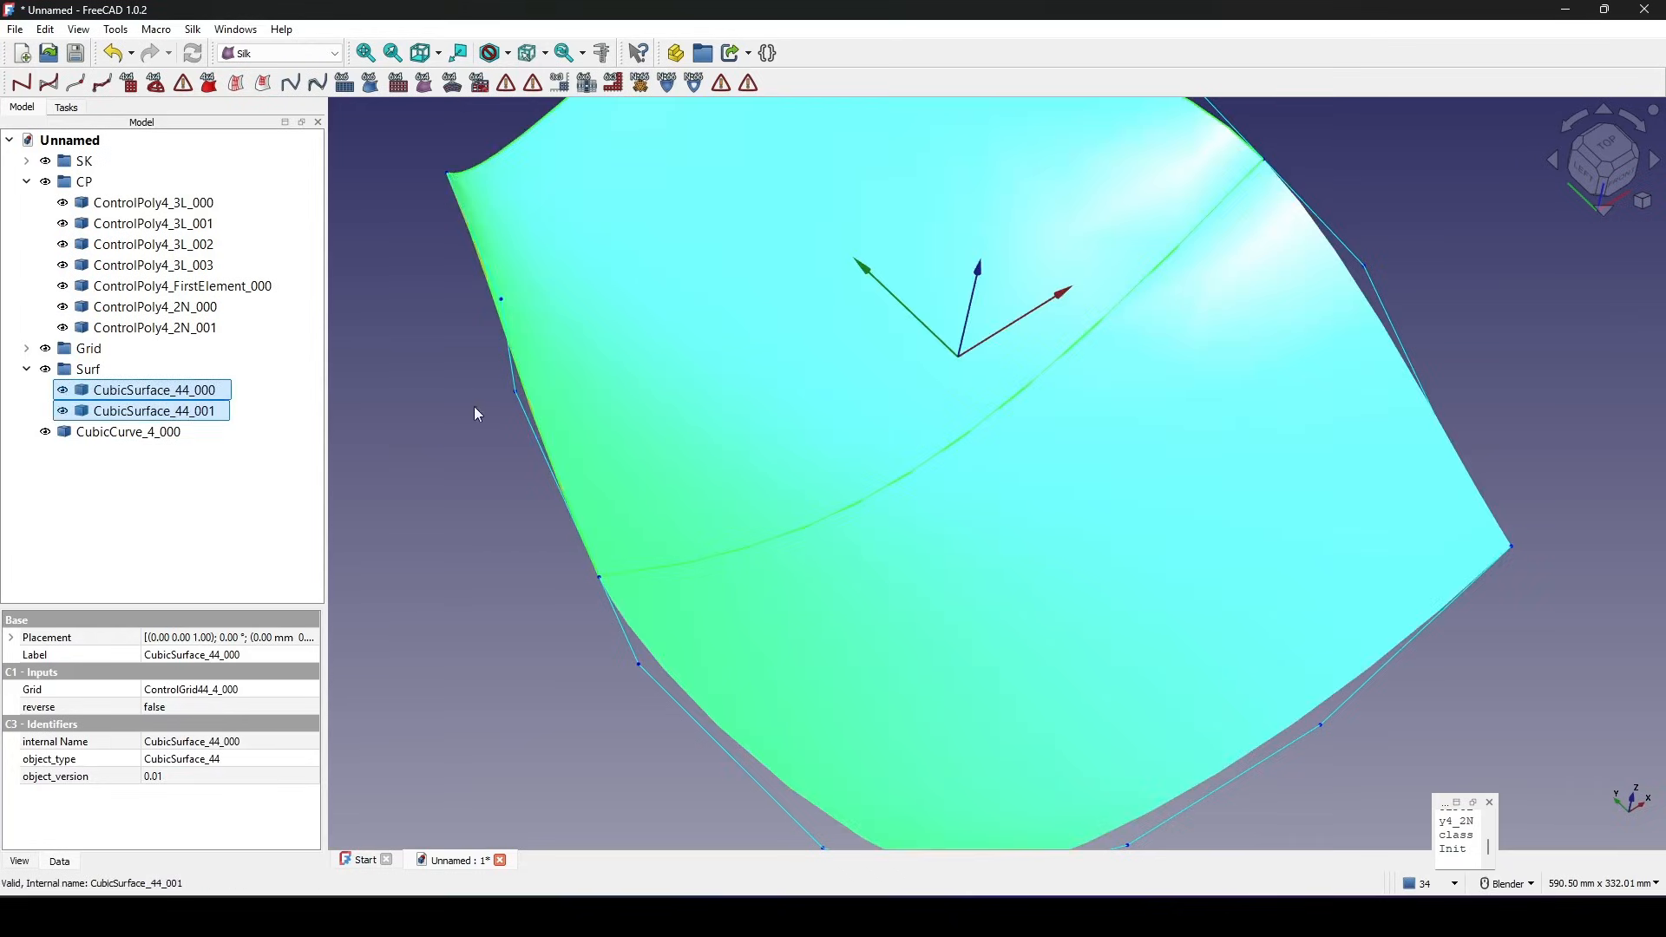
scroll(519, 418, "up", 4)
scroll(519, 418, "down", 3)
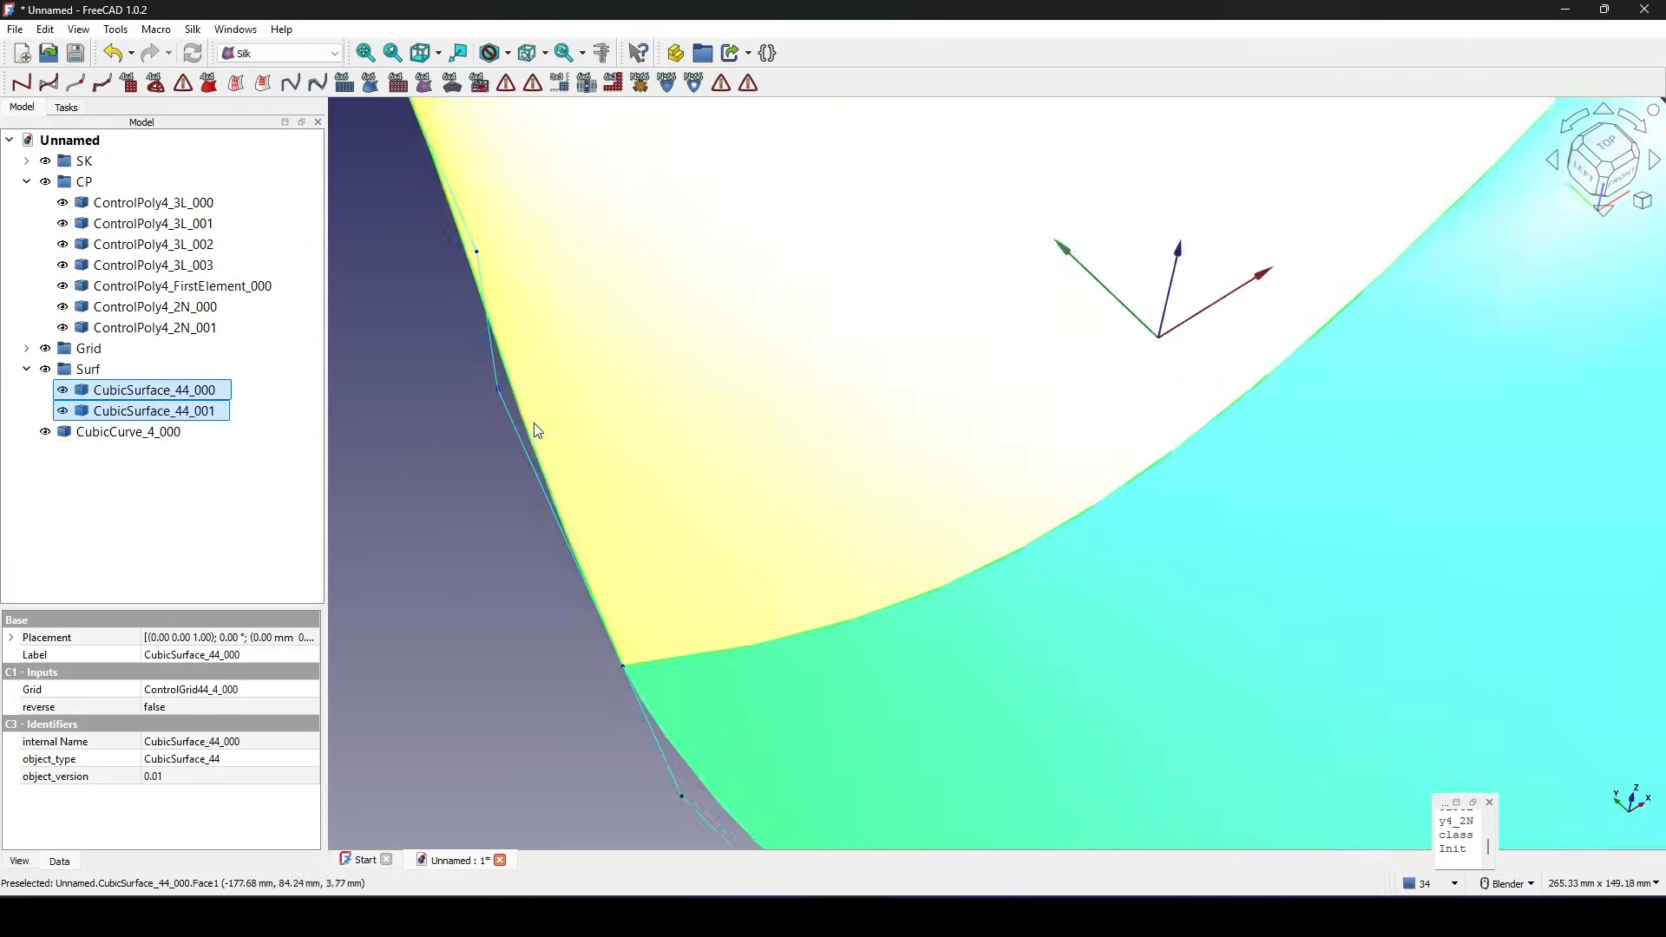
key("space")
scroll(870, 413, "down", 3)
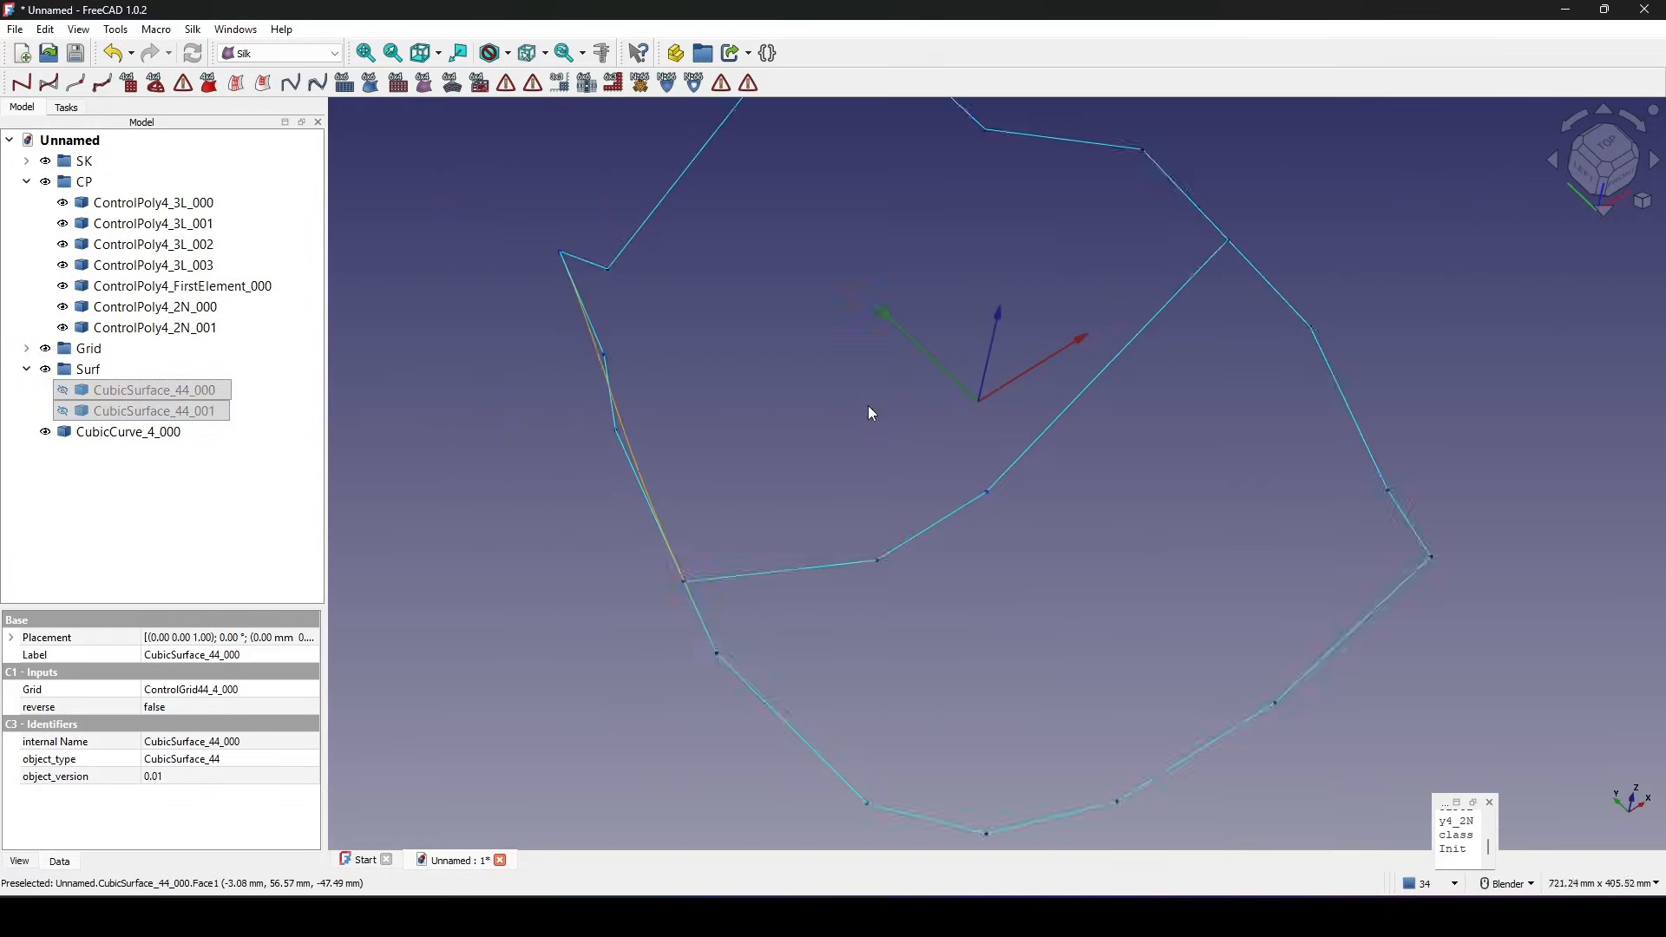
Mark up a temporary screen capture of the first cubic curve along its control polygon, and discard the capture.
left_click(816, 407)
middle_click_drag(805, 455, 804, 468, "shift")
left_click(647, 442)
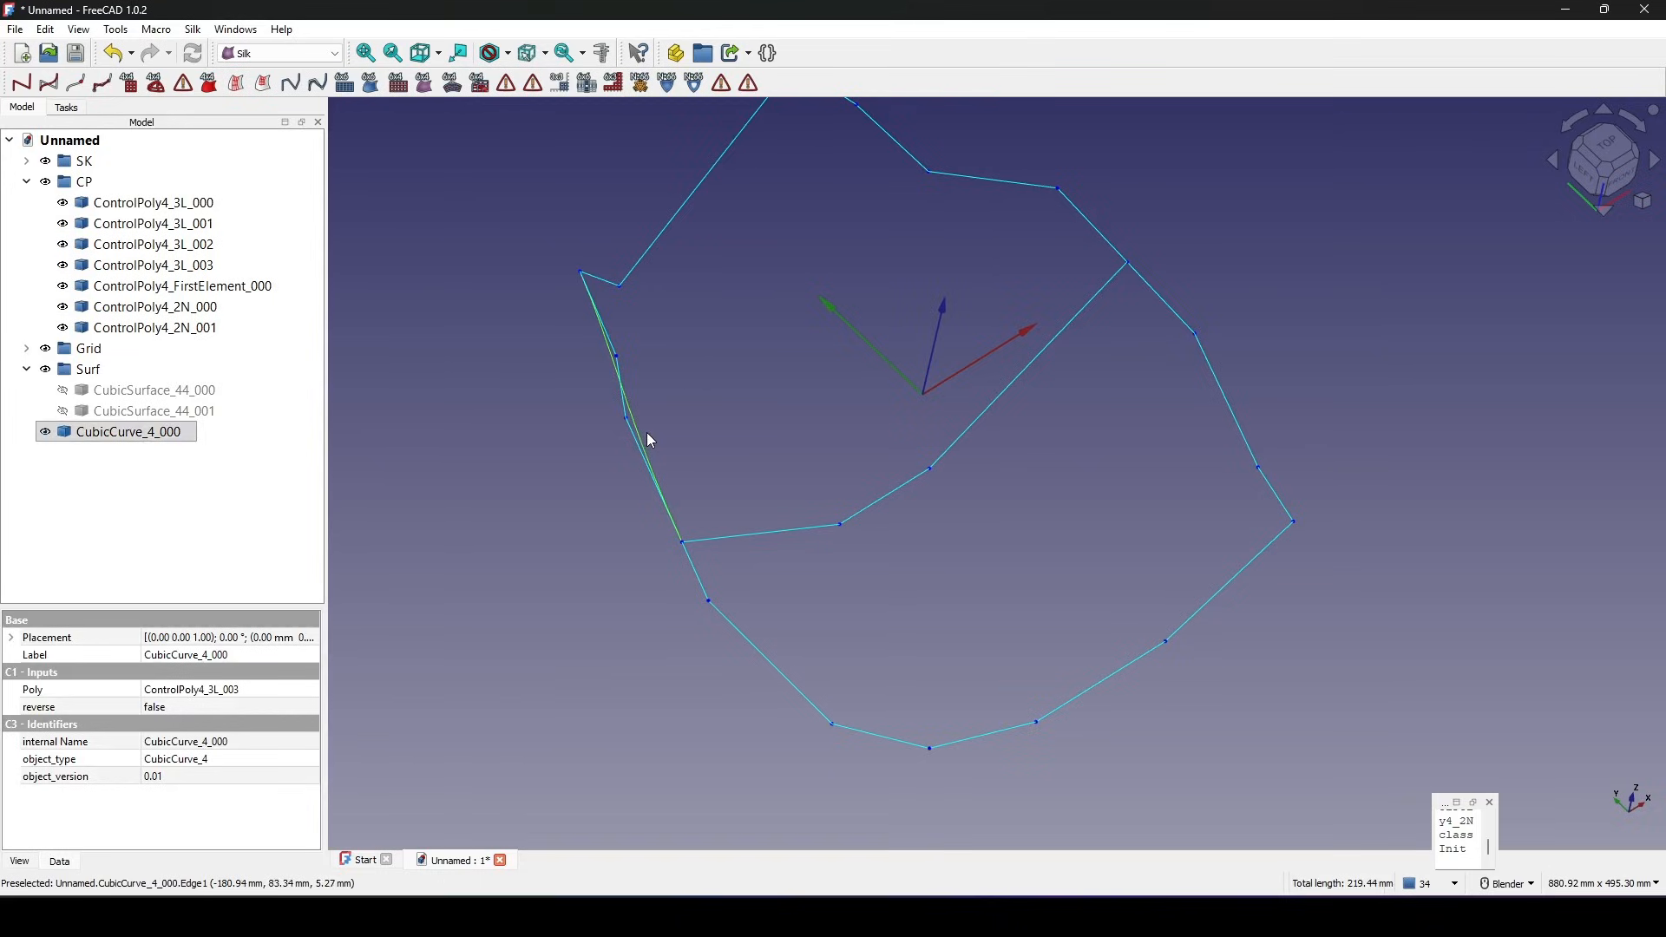
key("Print")
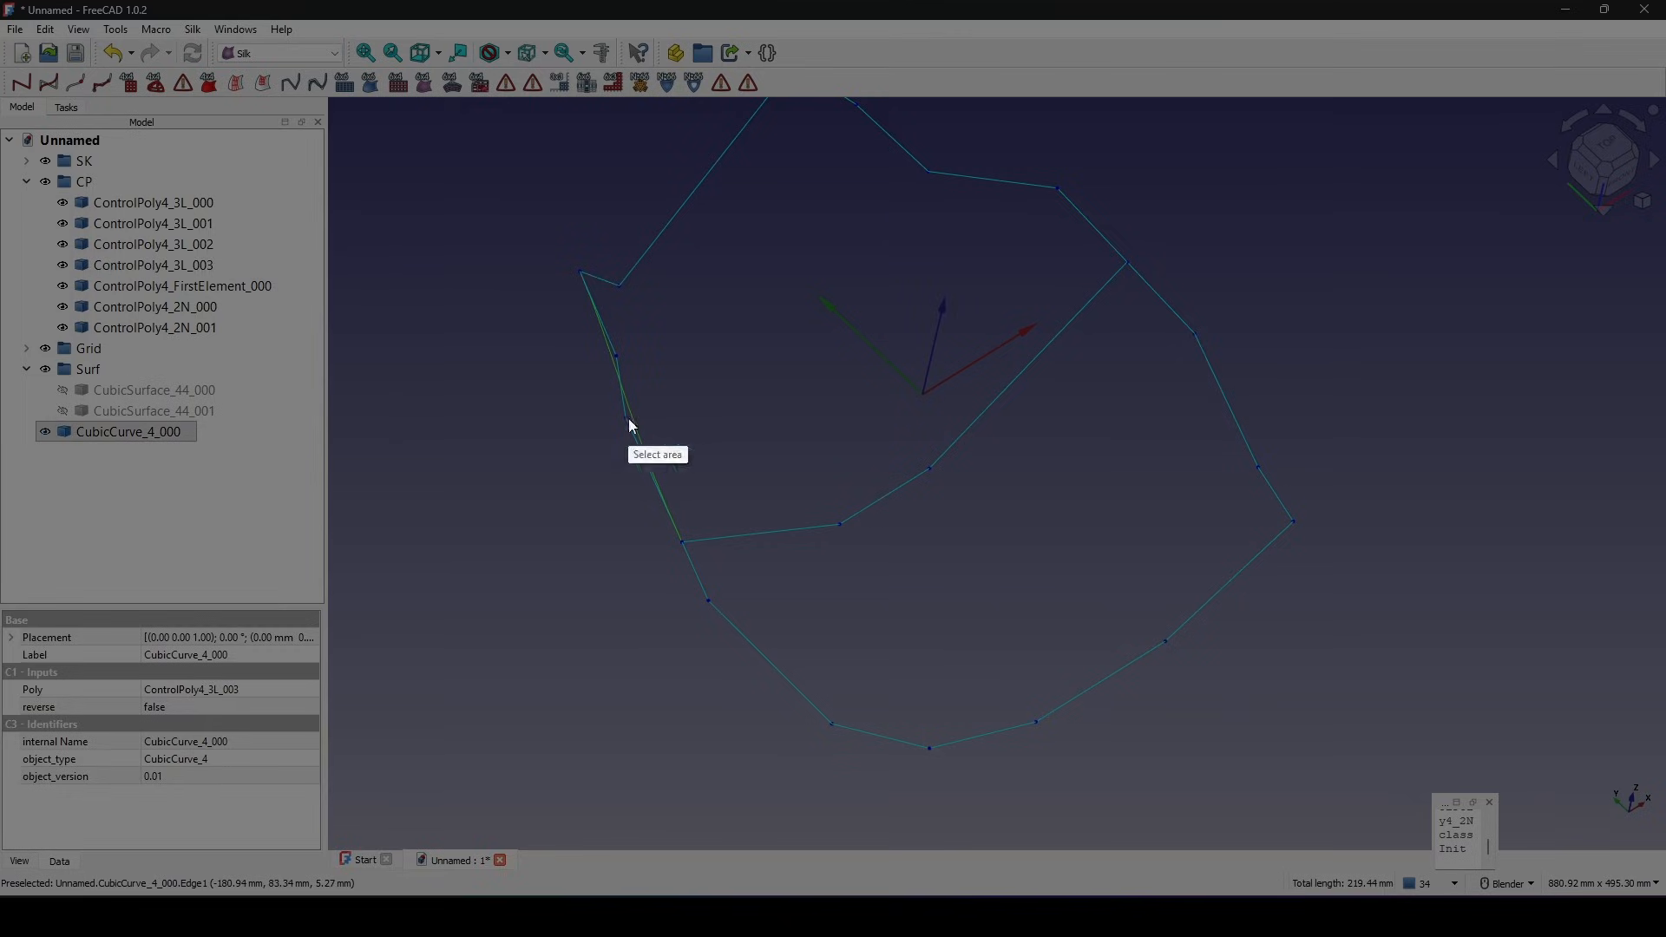
left_click_drag(465, 84, 1317, 759)
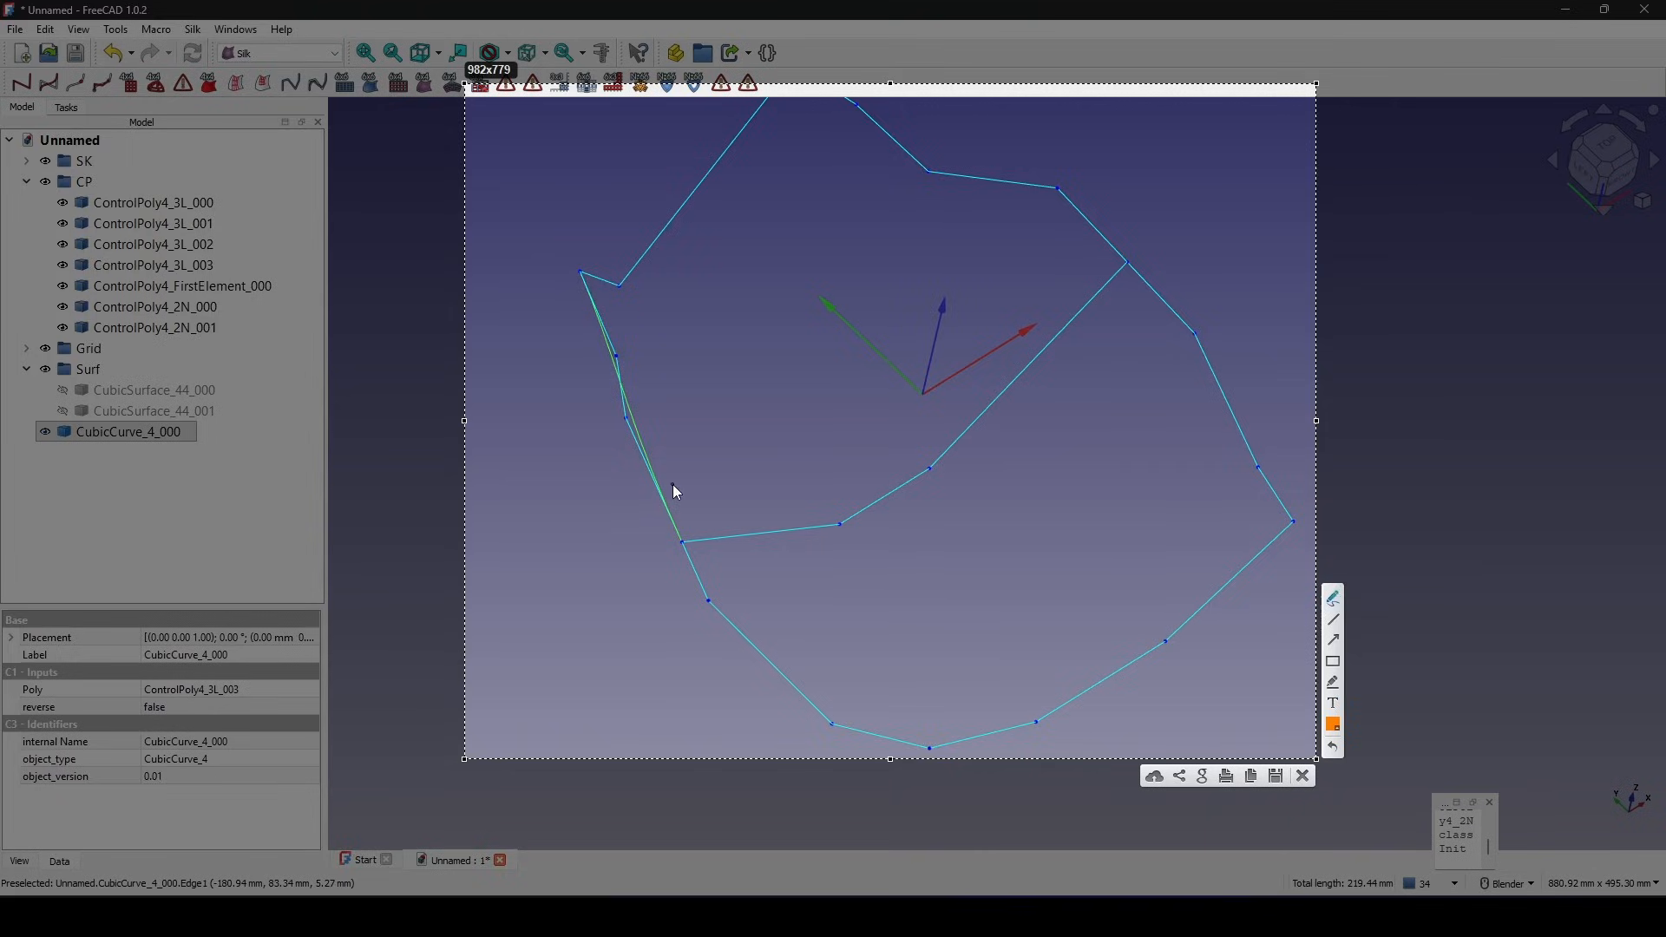
left_click_drag(670, 479, 614, 505)
left_click_drag(664, 487, 663, 491)
left_click_drag(579, 277, 691, 546)
left_click(1302, 774)
Create a second cubic curve from ControlPoly4_2N_001, continuing from the end of the first curve.
left_click(1156, 607)
middle_click_drag(1156, 607, 780, 500)
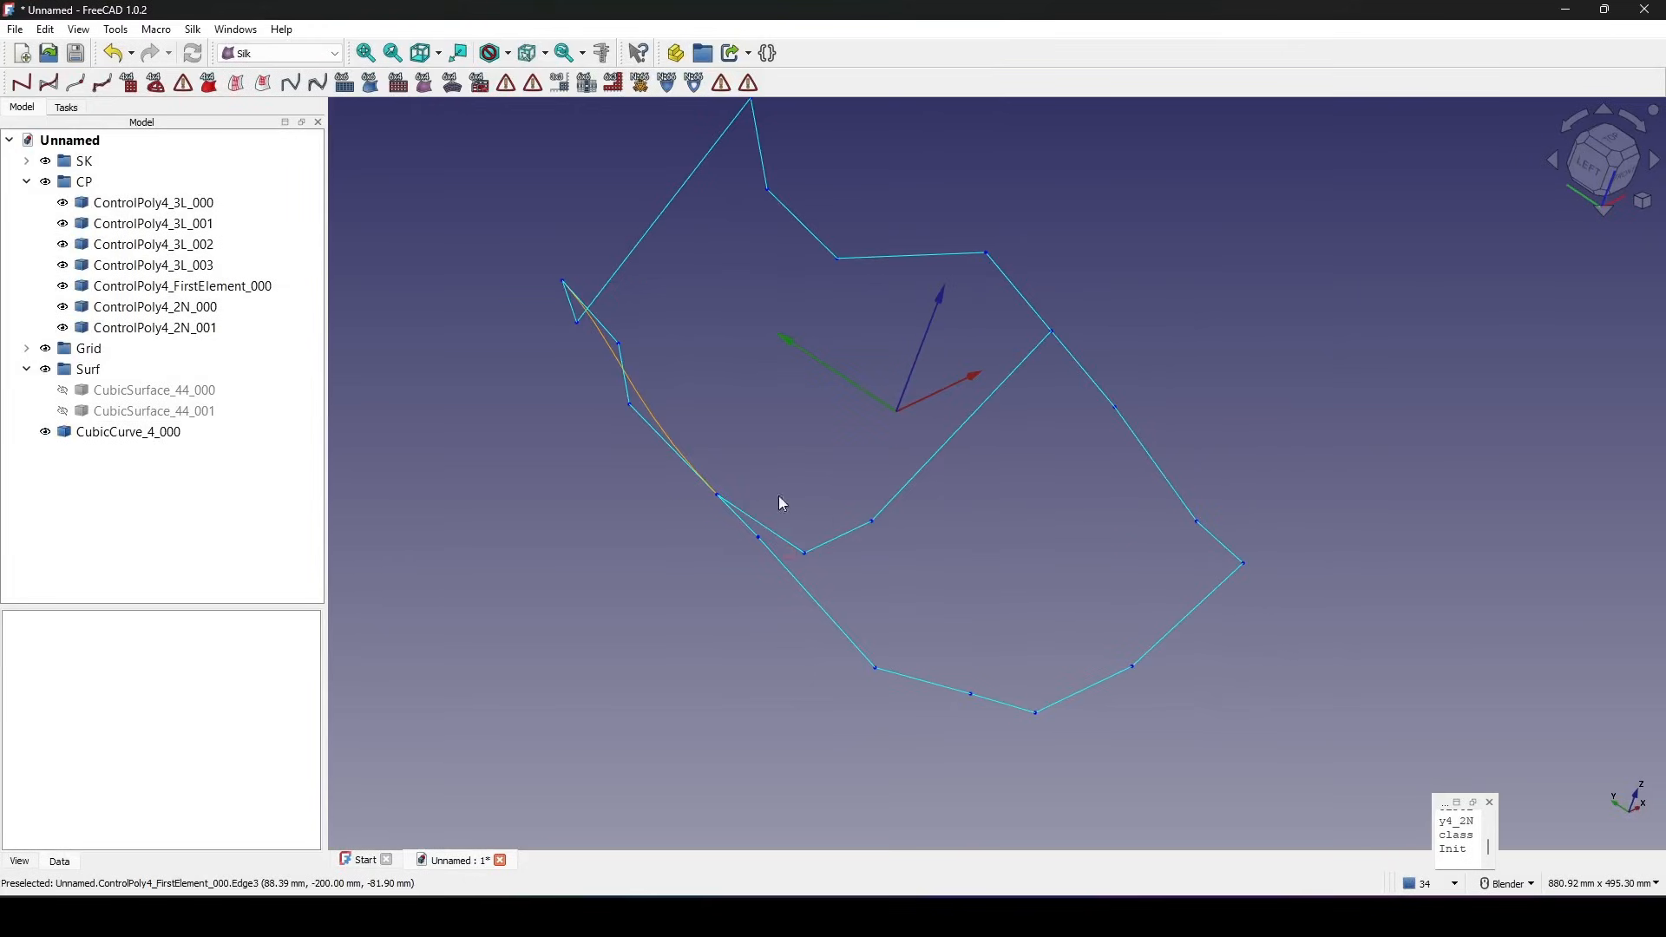
left_click(665, 442)
middle_click_drag(688, 431, 740, 628)
left_click(750, 459)
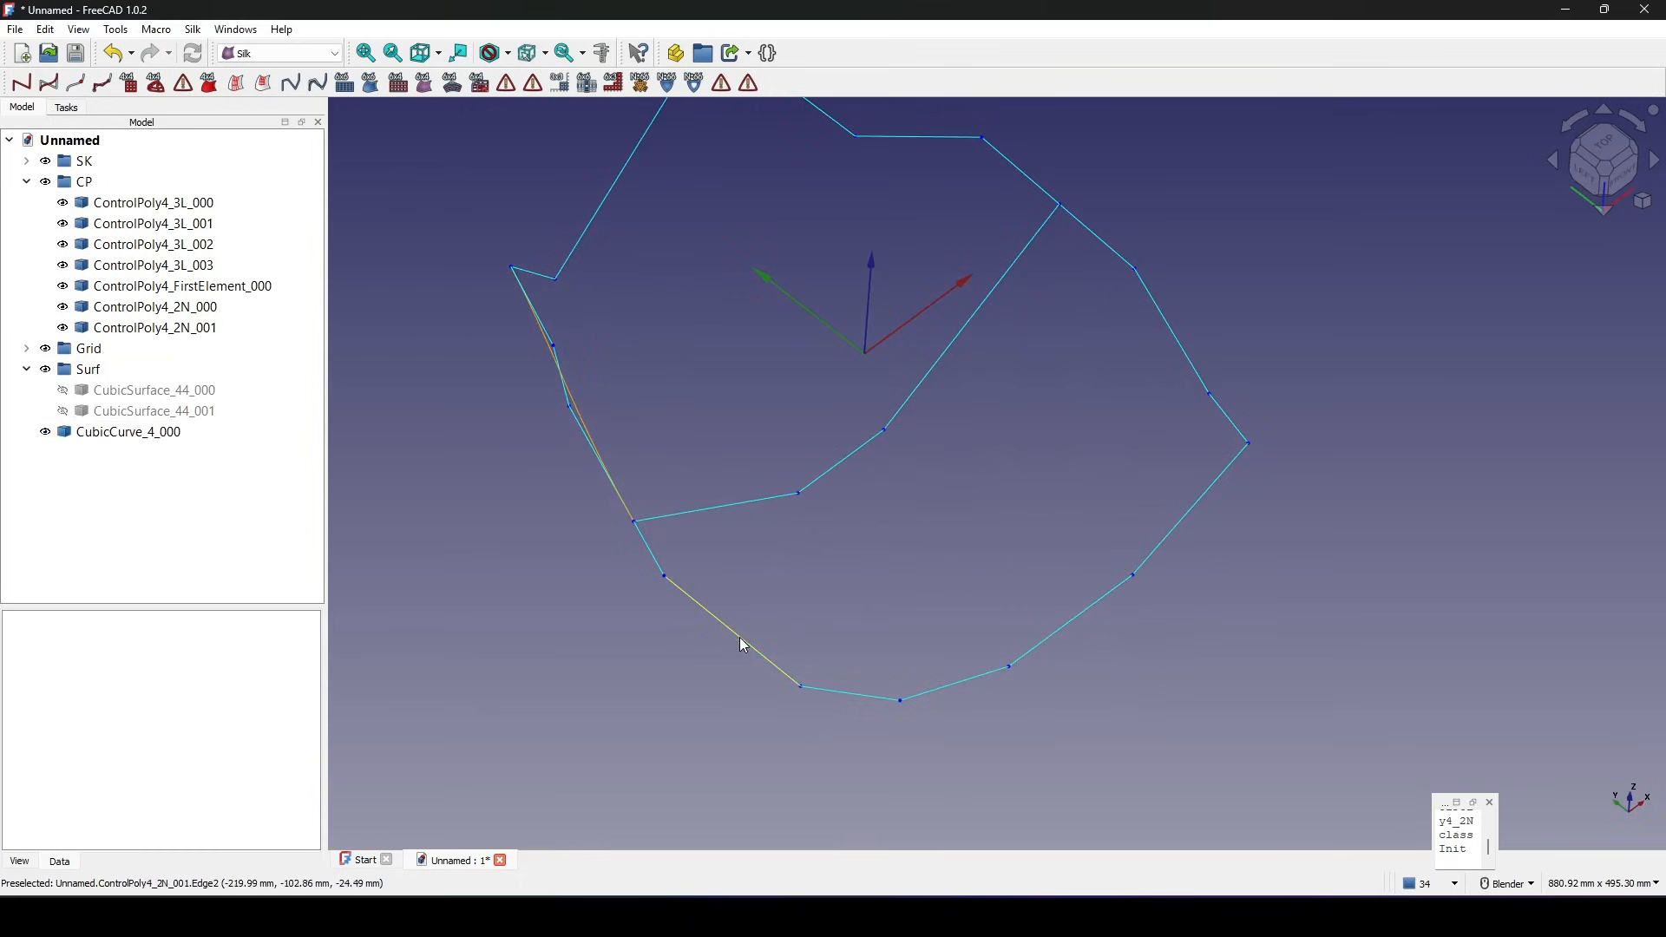
left_click(741, 640)
middle_click_drag(933, 618, 773, 607)
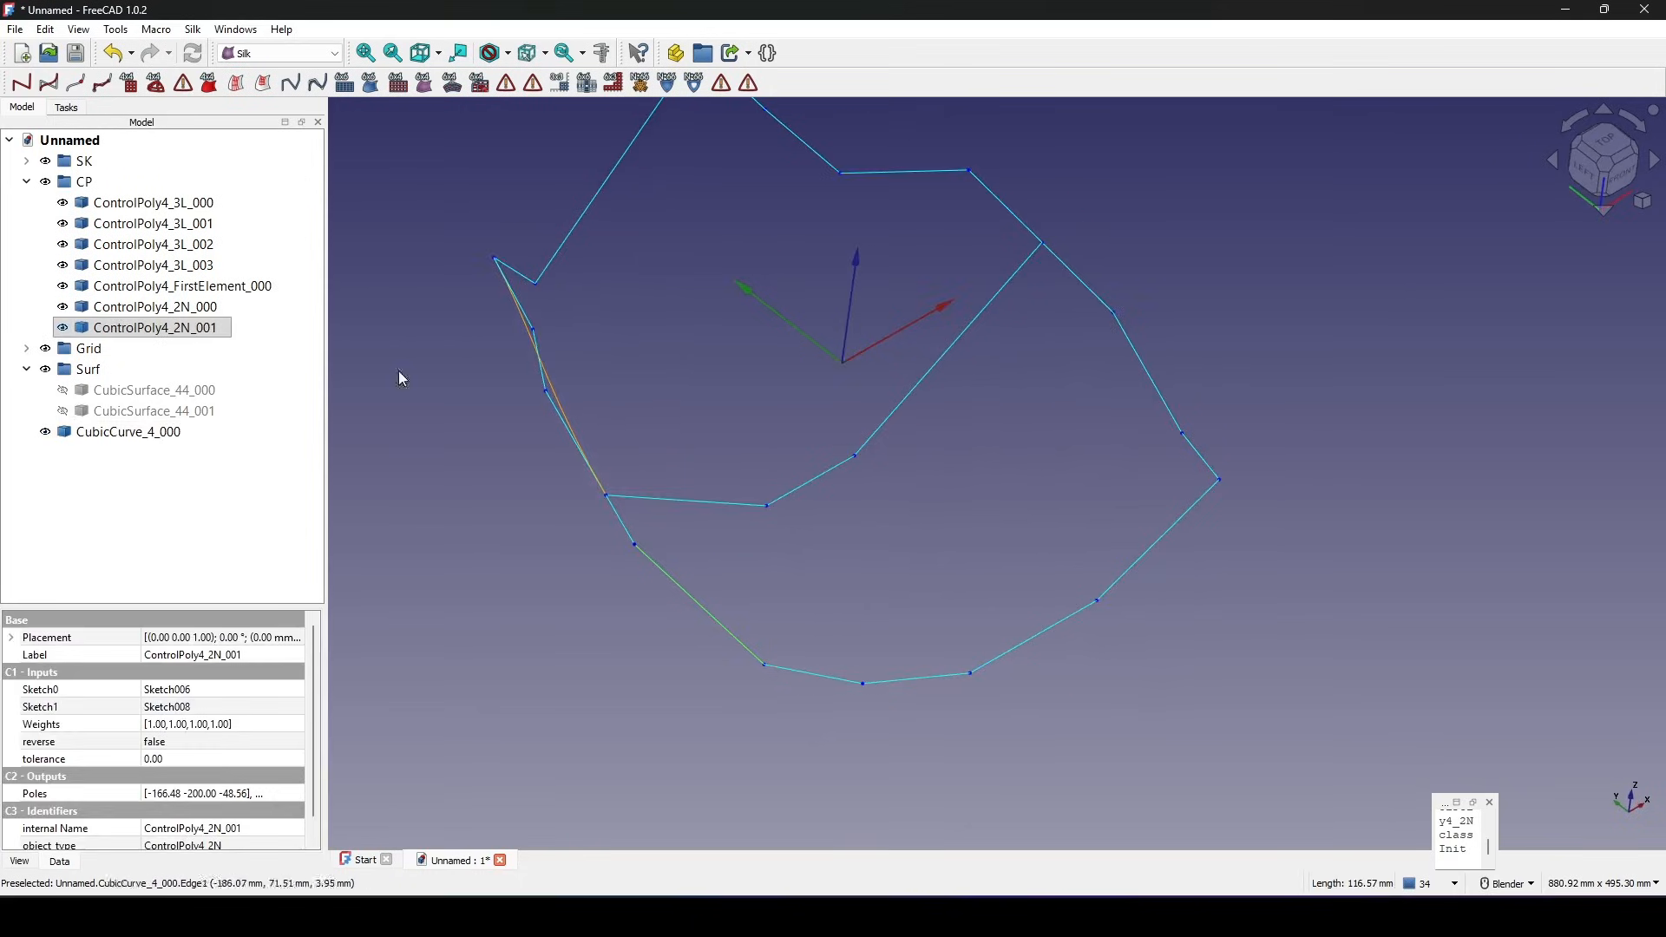
left_click(50, 83)
scroll(785, 590, "down", 2)
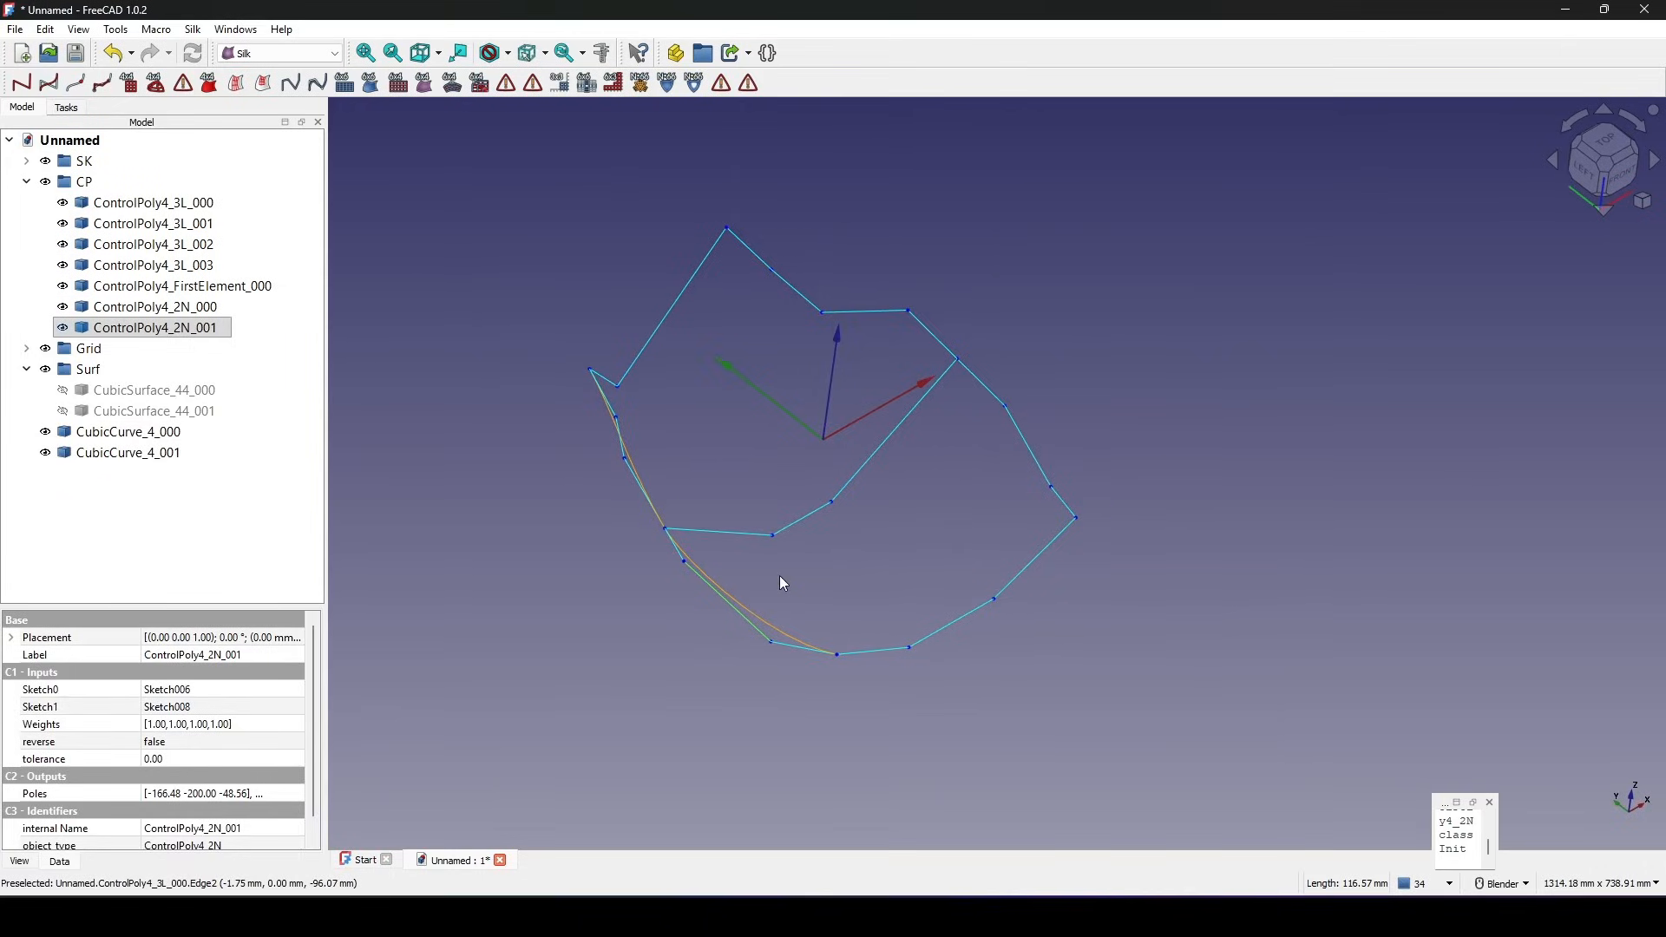
left_click(854, 547)
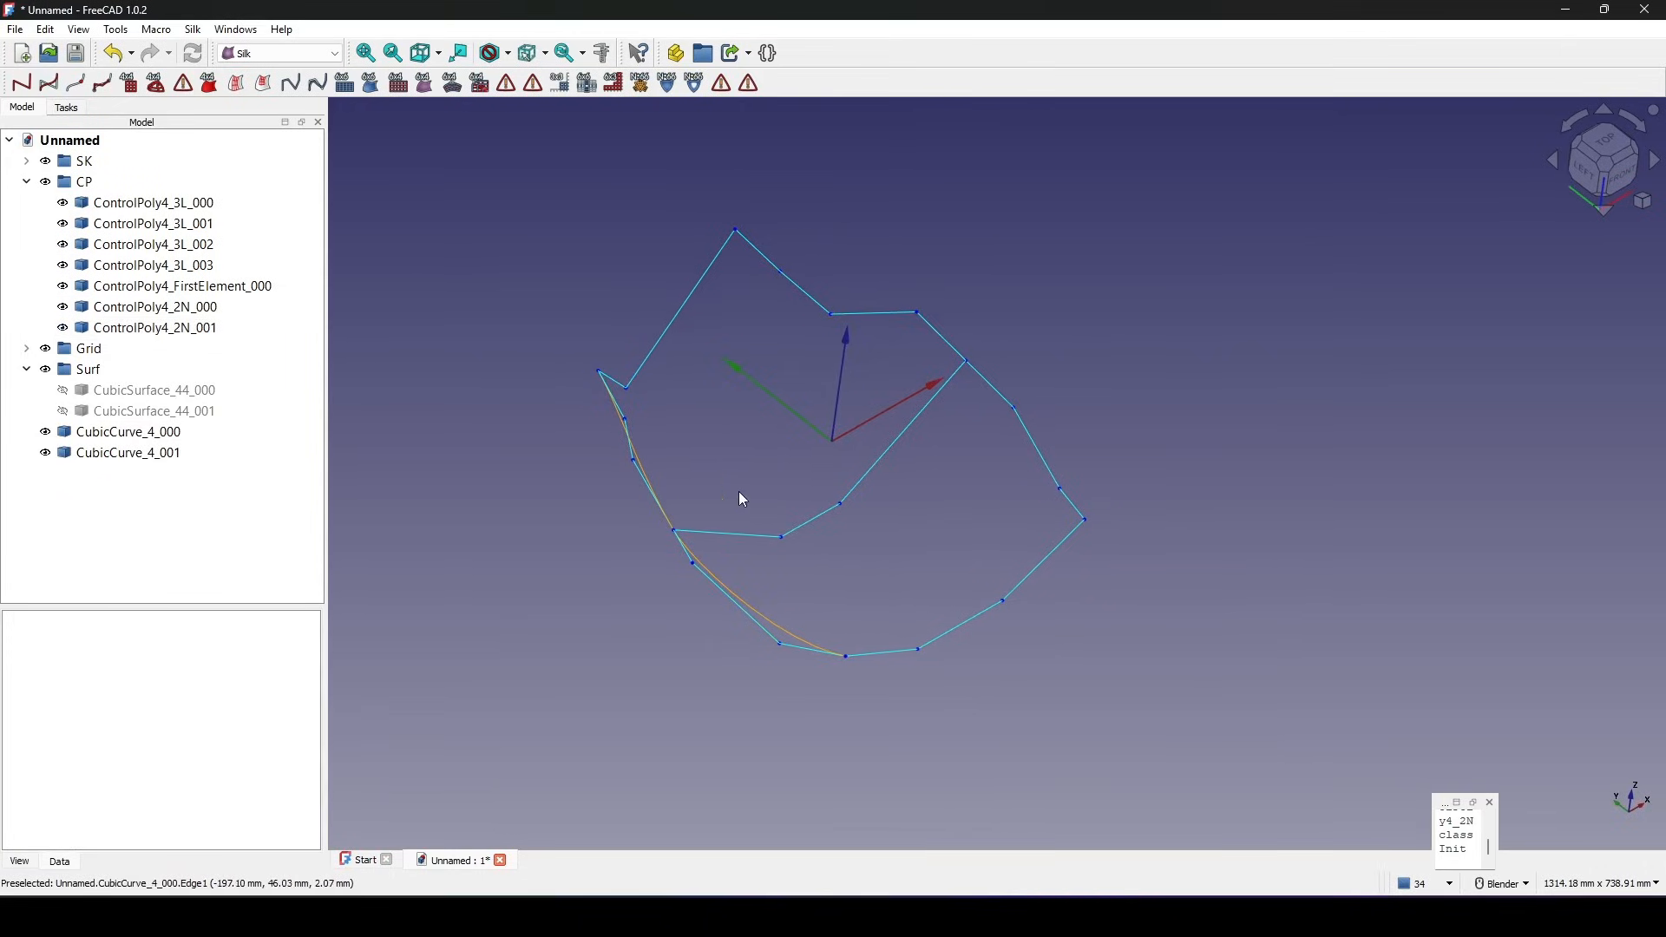
Hide all control polygons from ControlPoly4_3L_000 to ControlPoly4_2N_001 and collapse the Surf group.
left_click(153, 204)
left_click(154, 328, "shift")
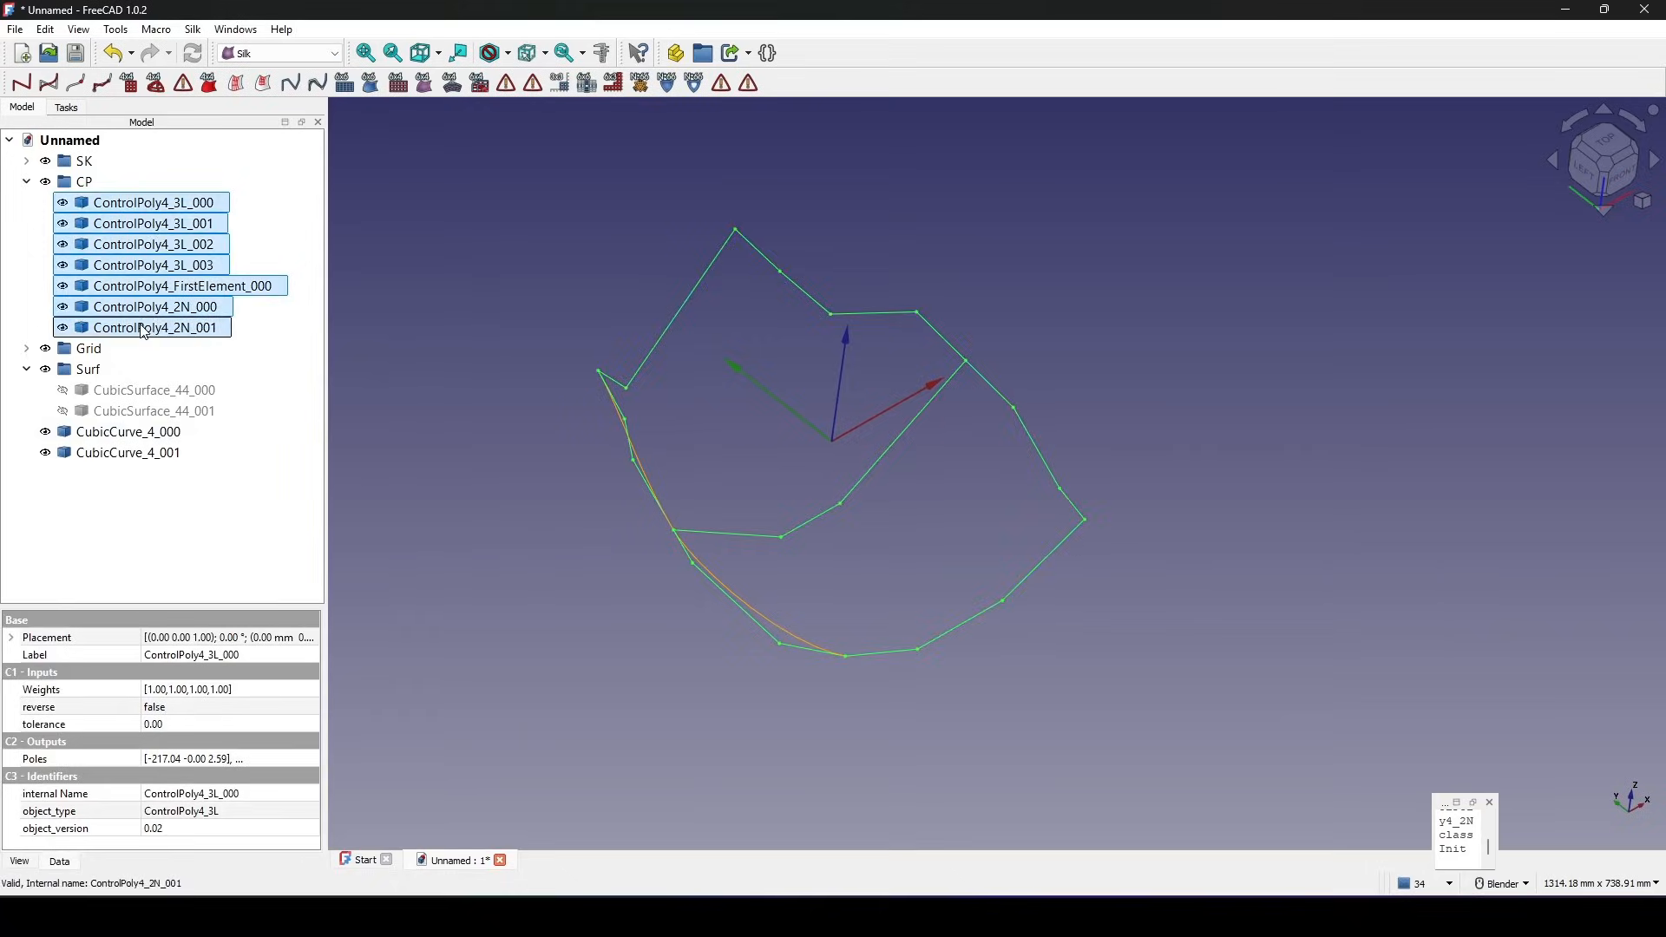
key("space")
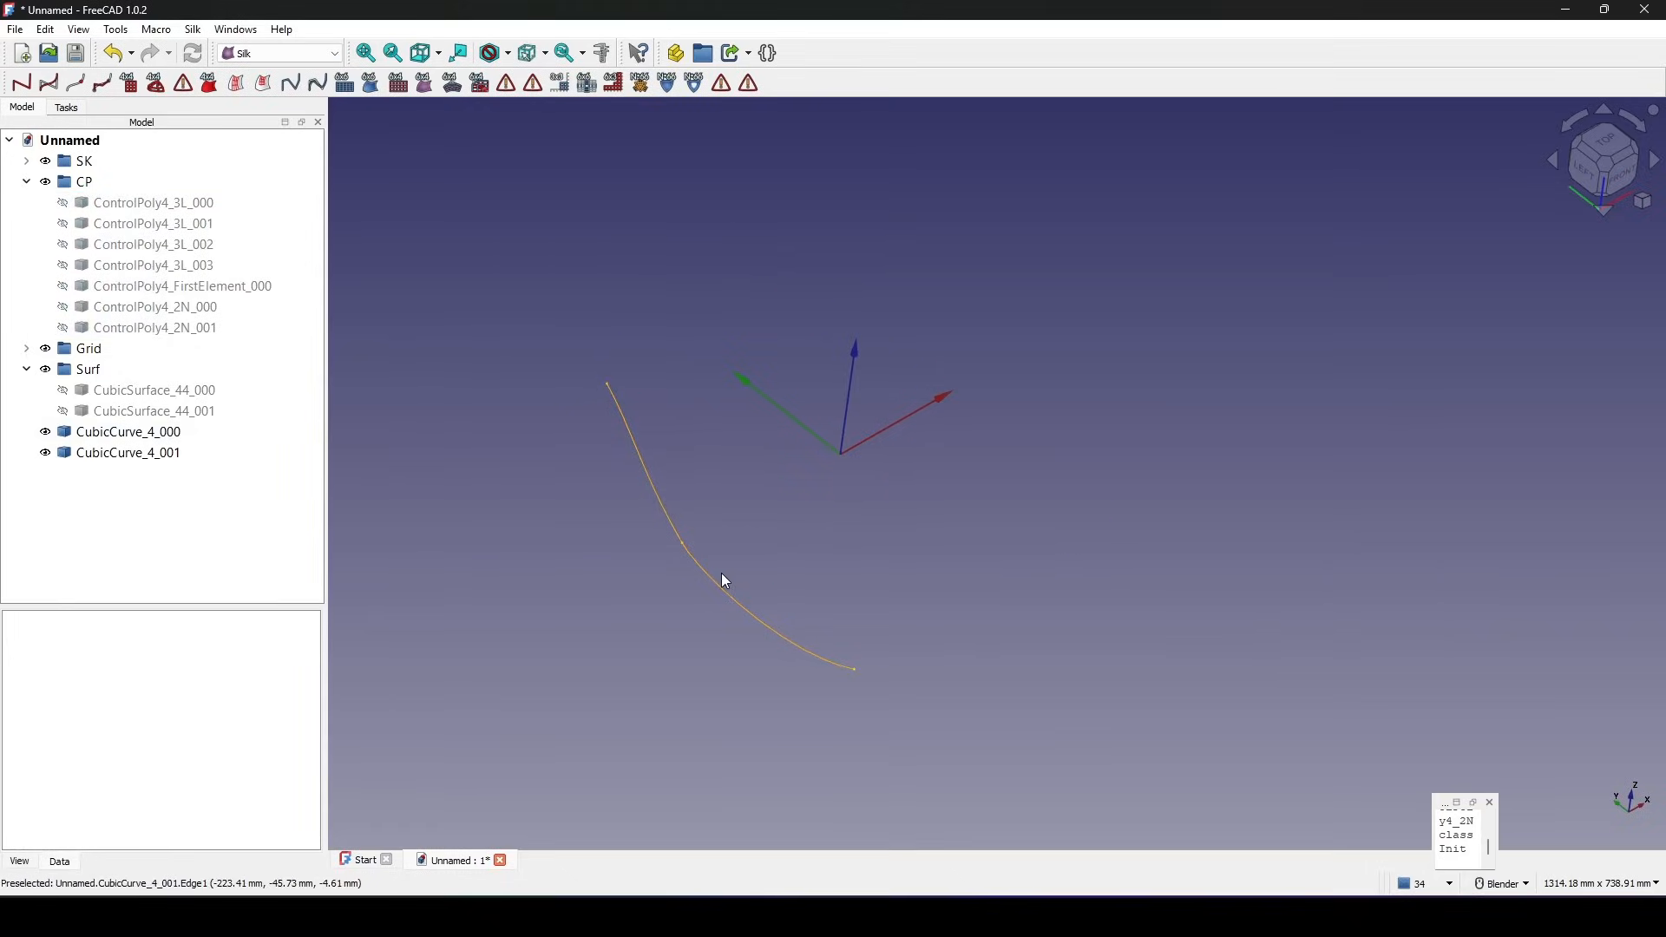
left_click(27, 370)
Create a new group in the document and rename it CC.
left_click(69, 139)
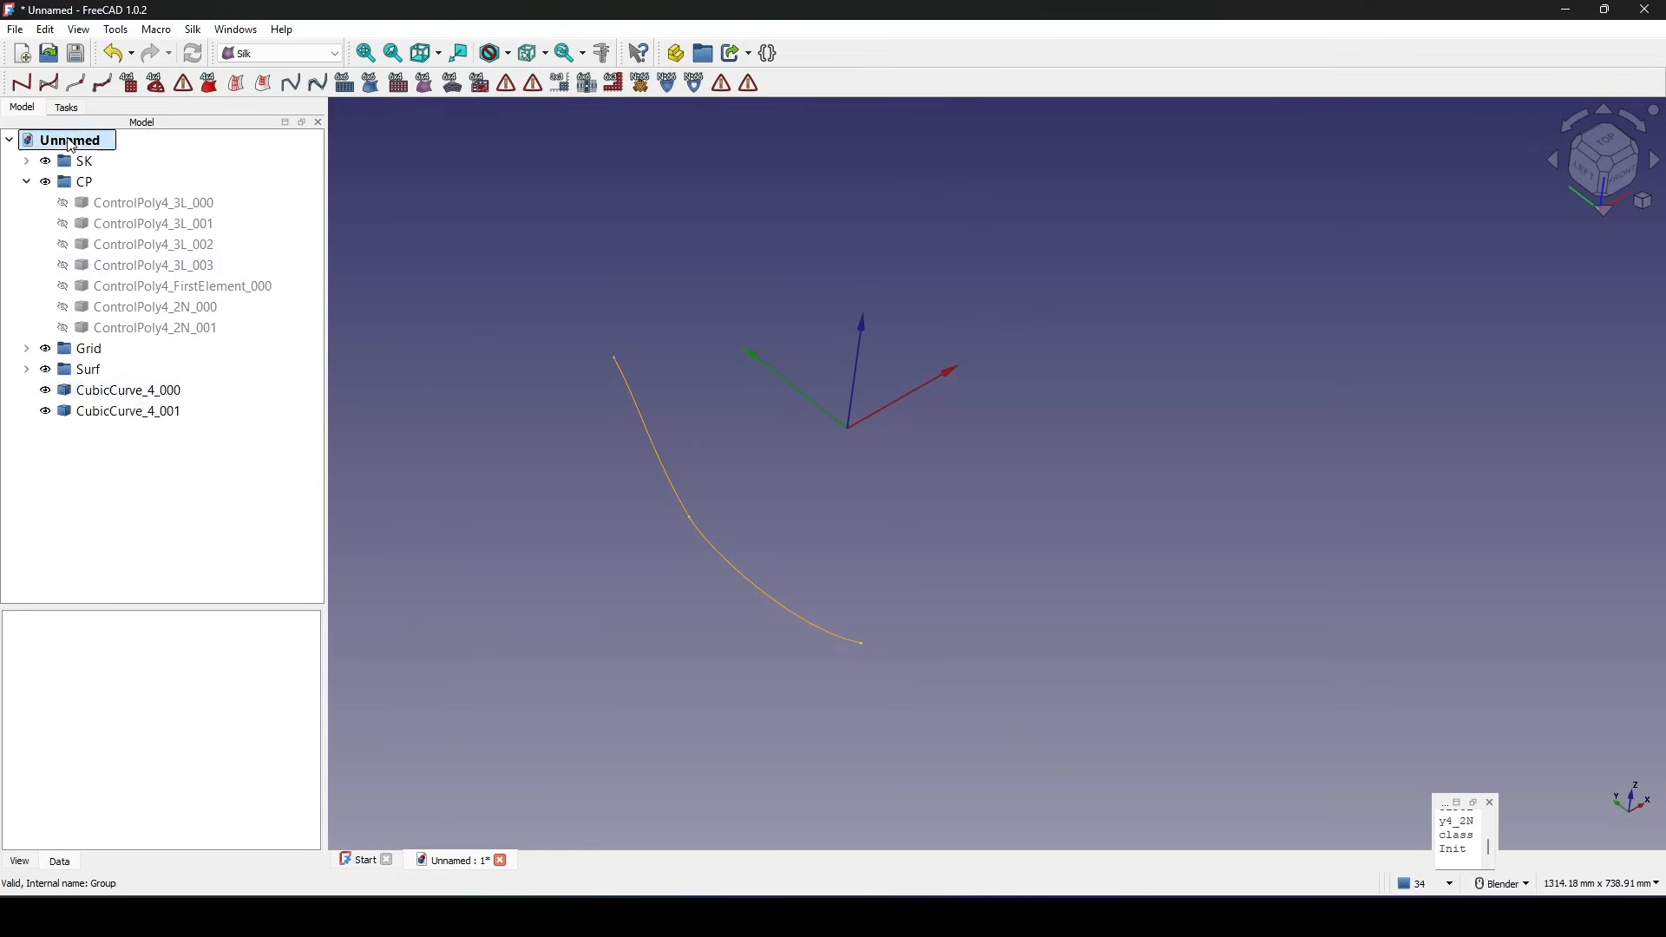
right_click(69, 139)
left_click(202, 351)
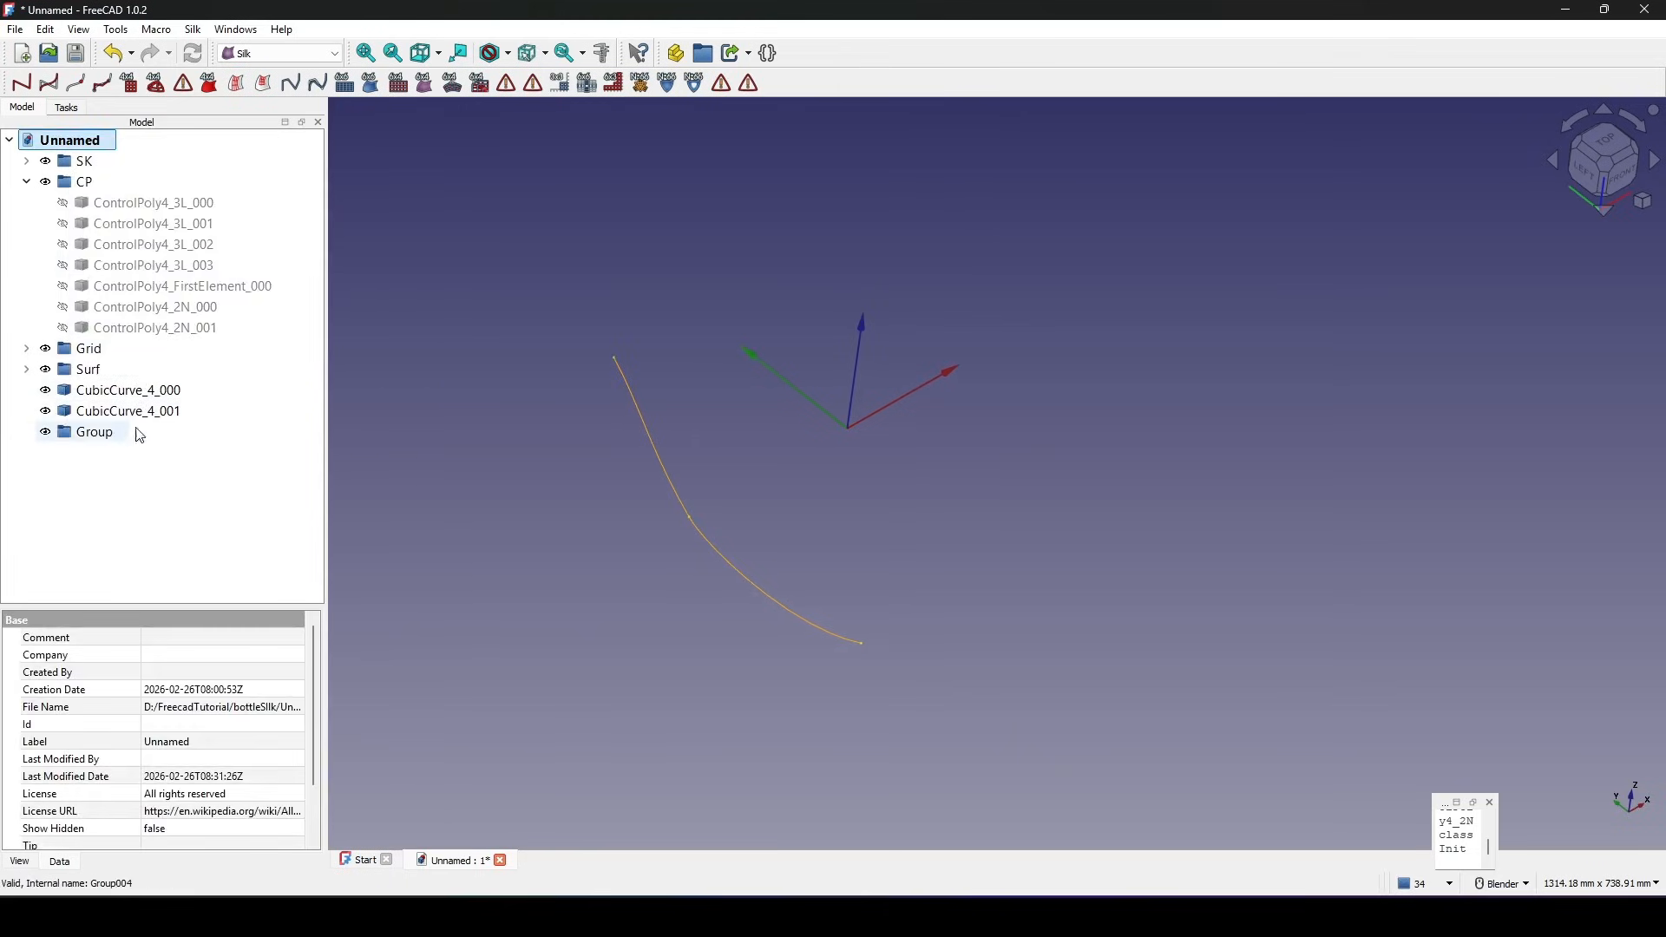
left_click(97, 431)
right_click(97, 432)
left_click(206, 544)
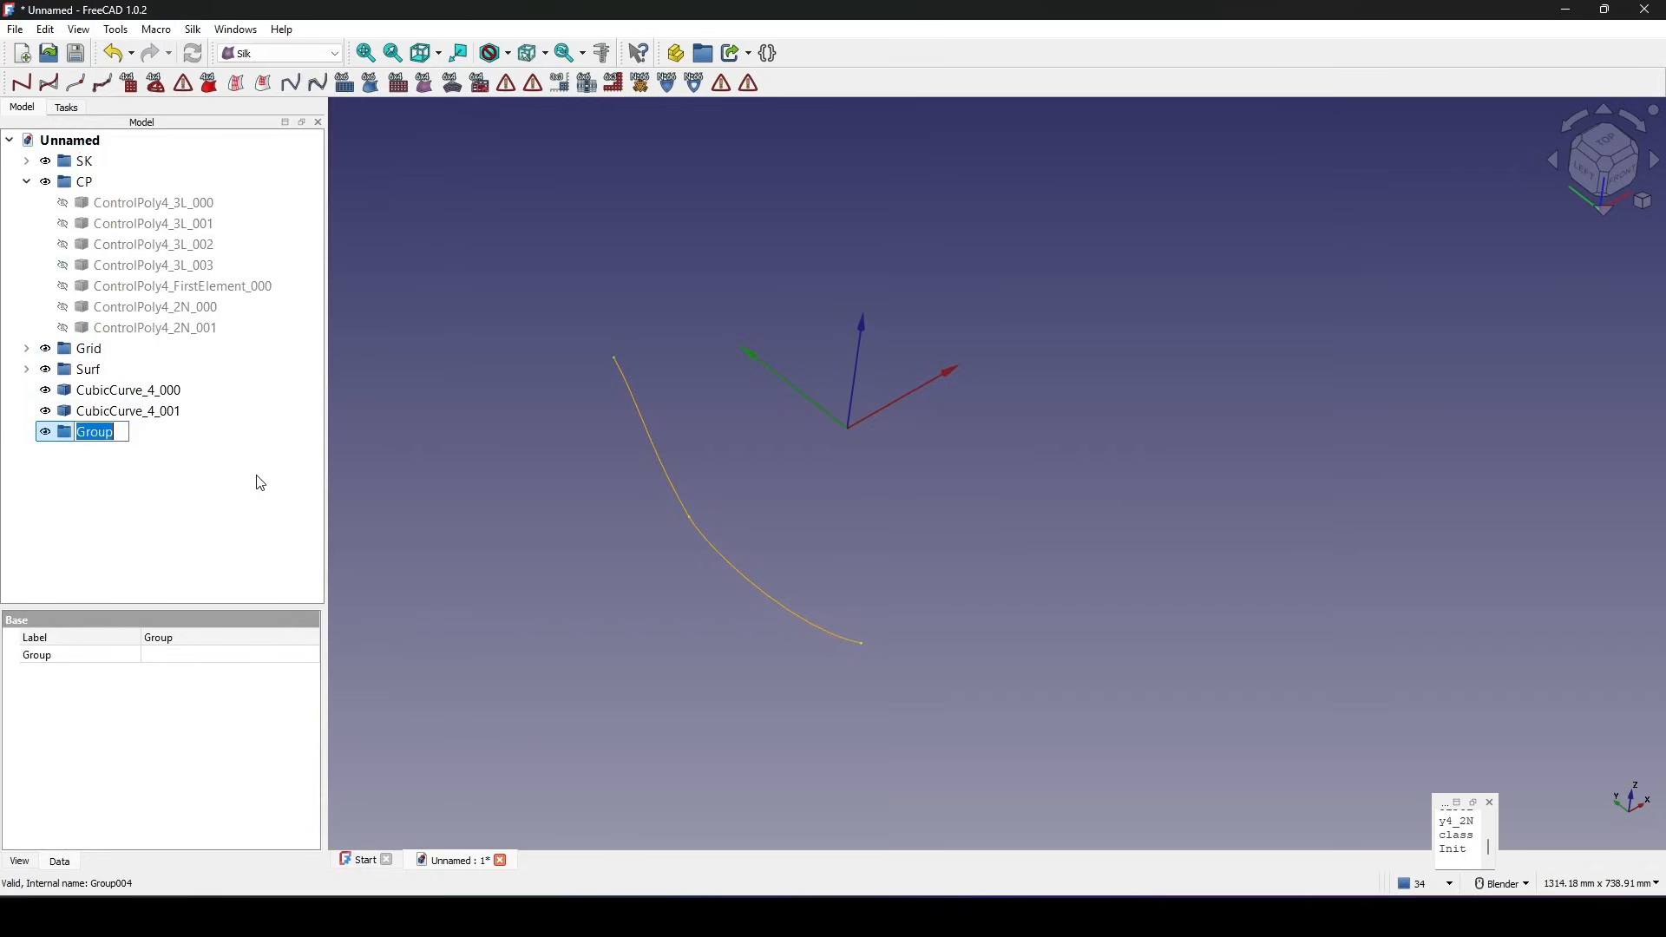
type("CC")
key("Return")
Move CubicCurve_4_000 and CubicCurve_4_001 into the CC group.
left_click(121, 390)
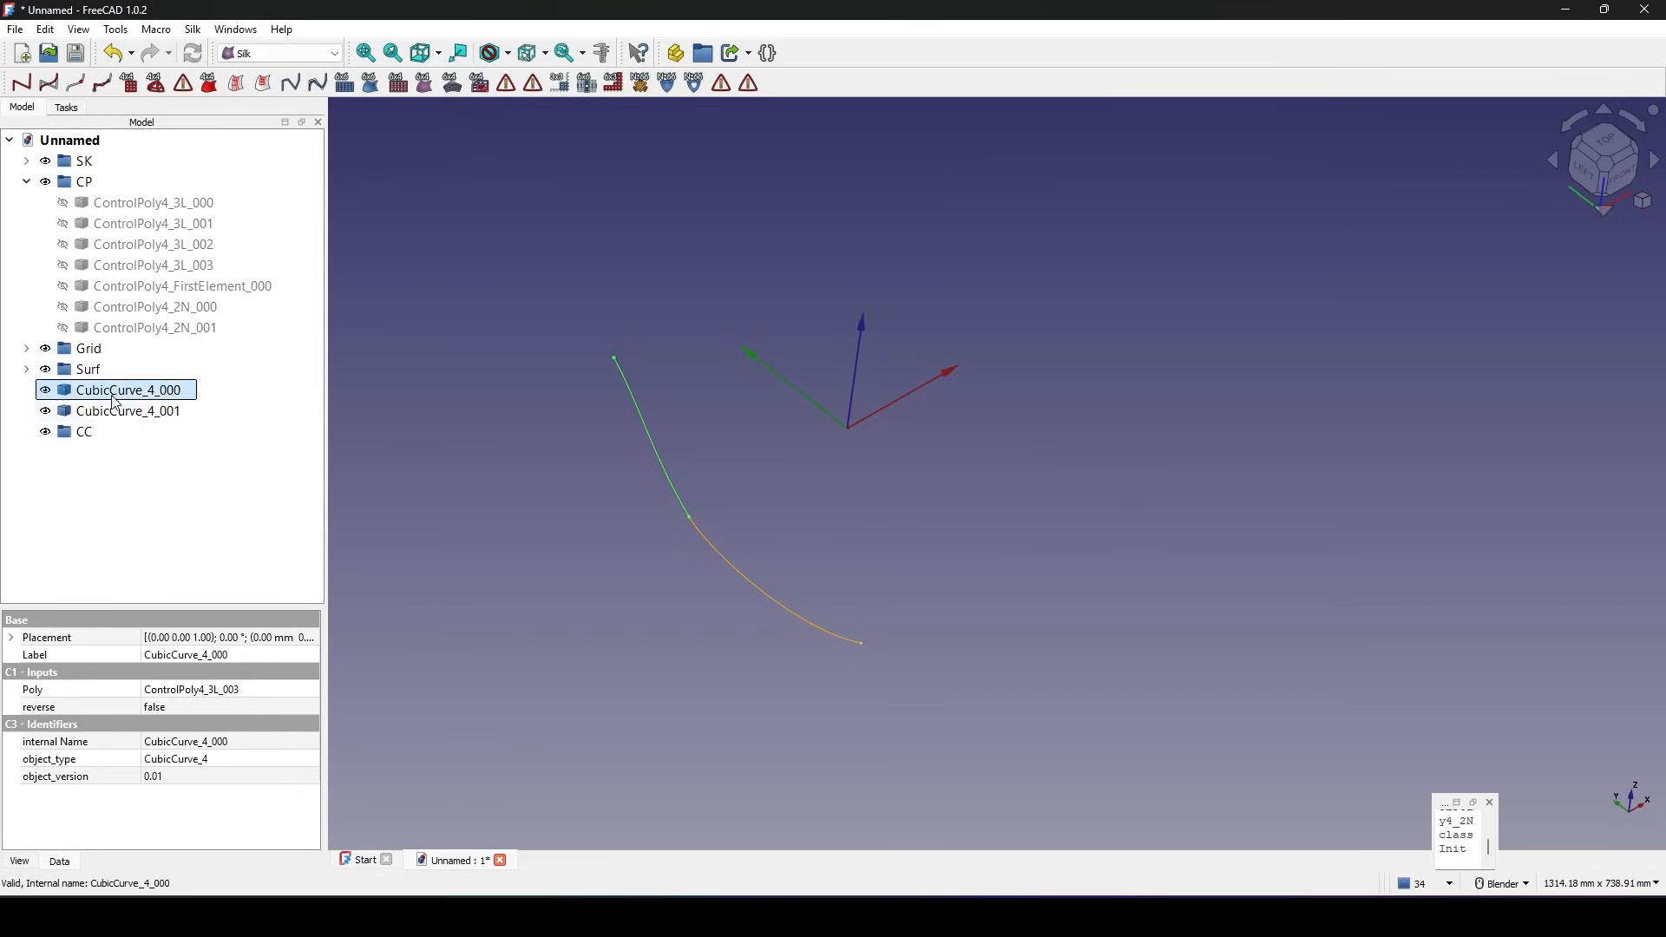
left_click(121, 410, "ctrl")
left_click_drag(137, 398, 101, 431)
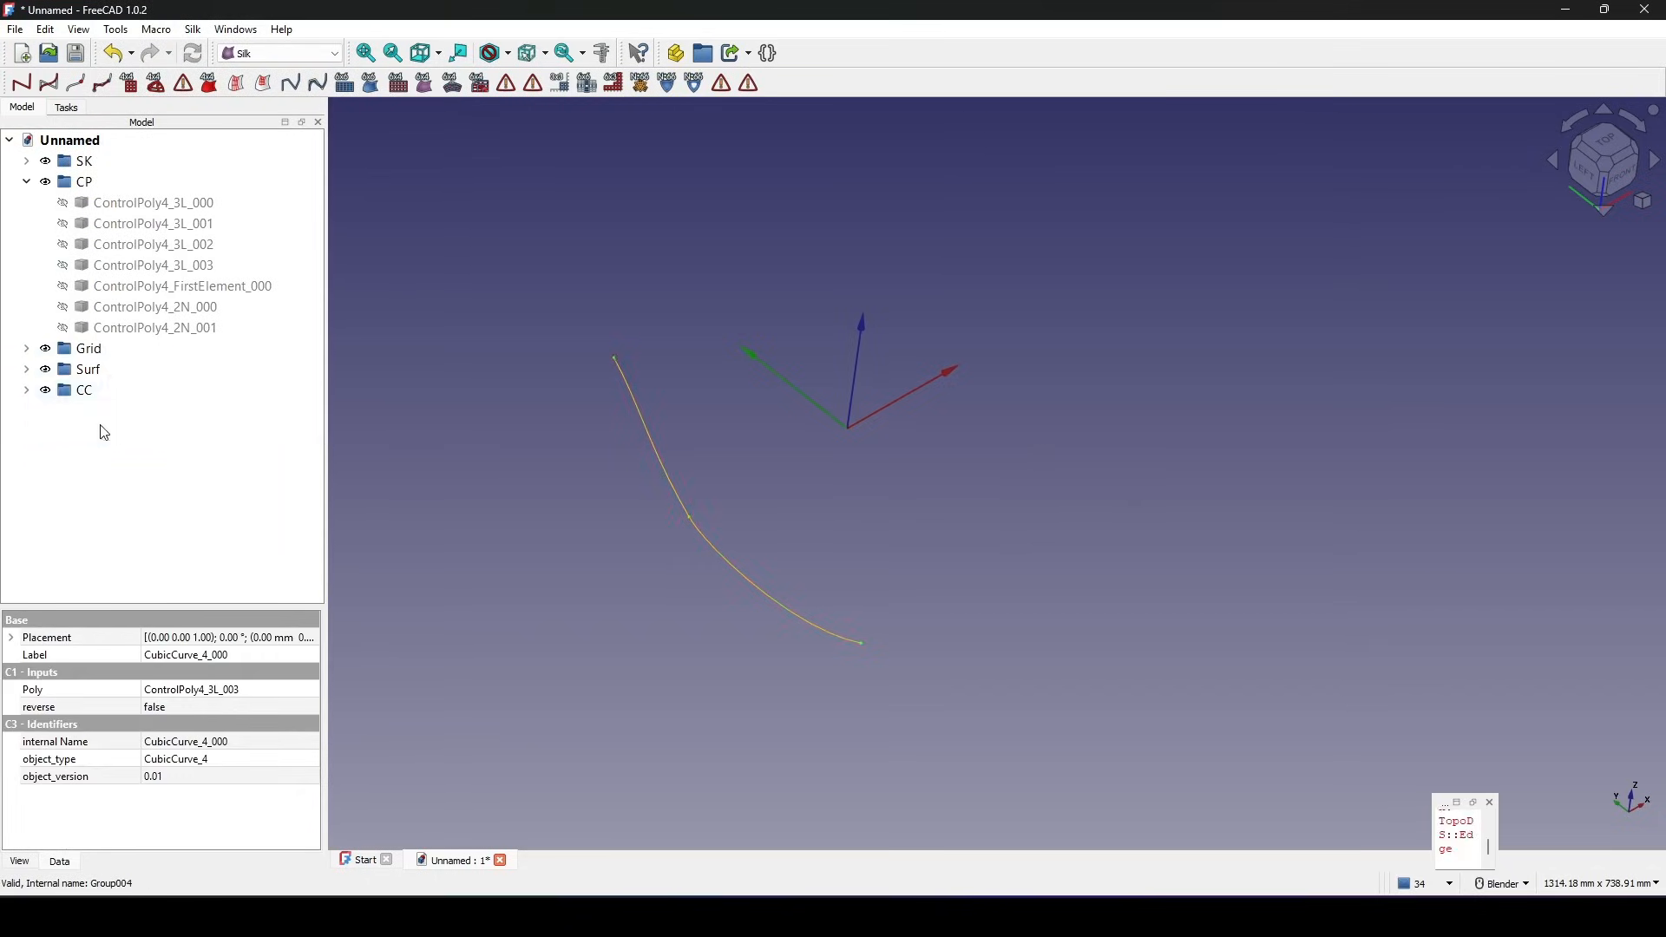
Mark the endpoints and blend points of both cubic curves on a temporary screen capture, and discard the capture.
middle_click_drag(607, 429, 627, 410, "shift")
left_click(594, 453)
mouse_move(722, 560)
middle_mouse_down("shift")
mouse_move(733, 586)
mouse_move(679, 545)
mouse_move(747, 567)
middle_mouse_up("shift")
scroll(764, 563, "up", 1)
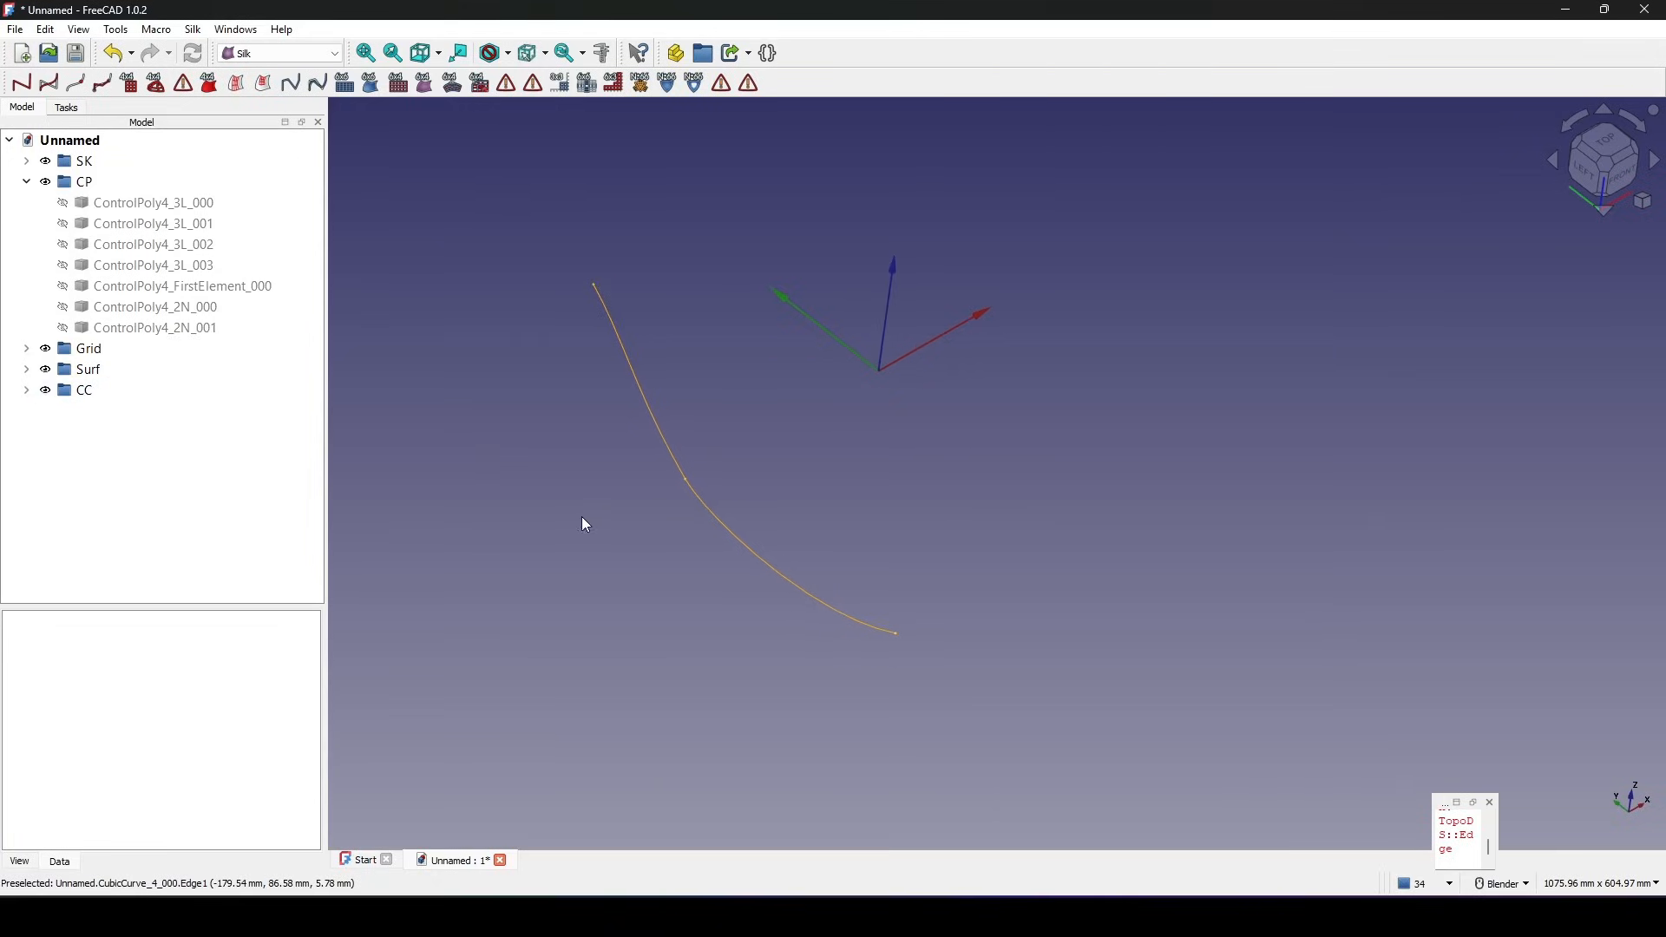
key("Print")
mouse_move(446, 195)
left_mouse_down()
mouse_move(941, 700)
mouse_move(1141, 775)
left_mouse_up()
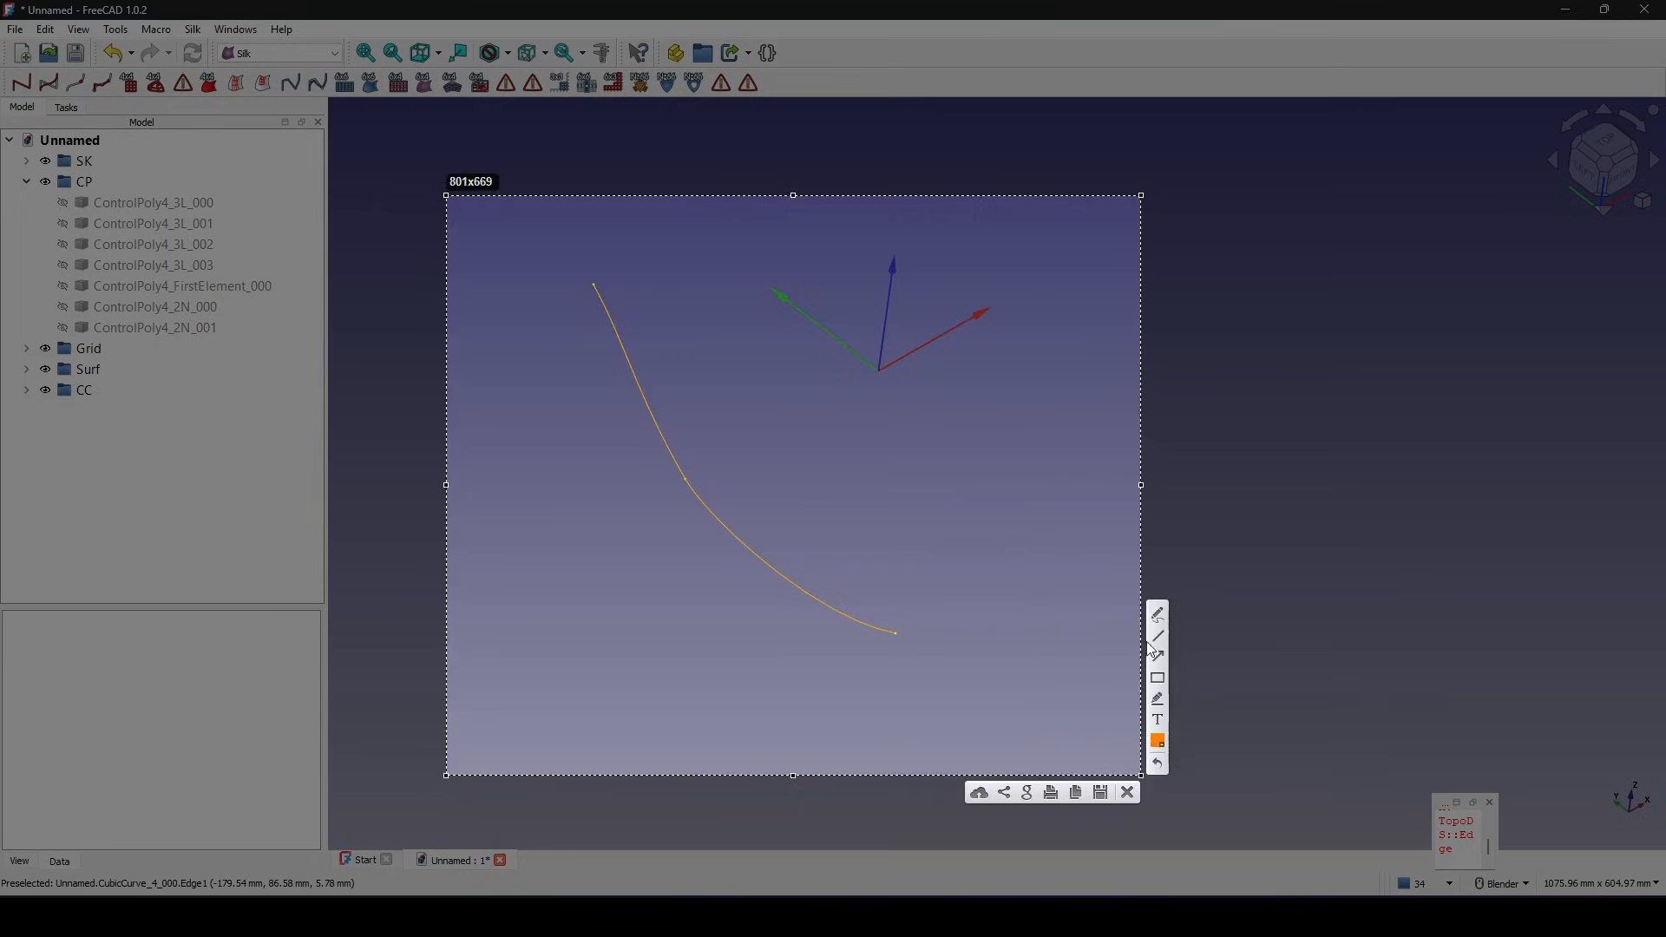
left_click(1159, 616)
left_click_drag(685, 476, 692, 490)
left_click_drag(595, 284, 593, 284)
left_click(668, 444)
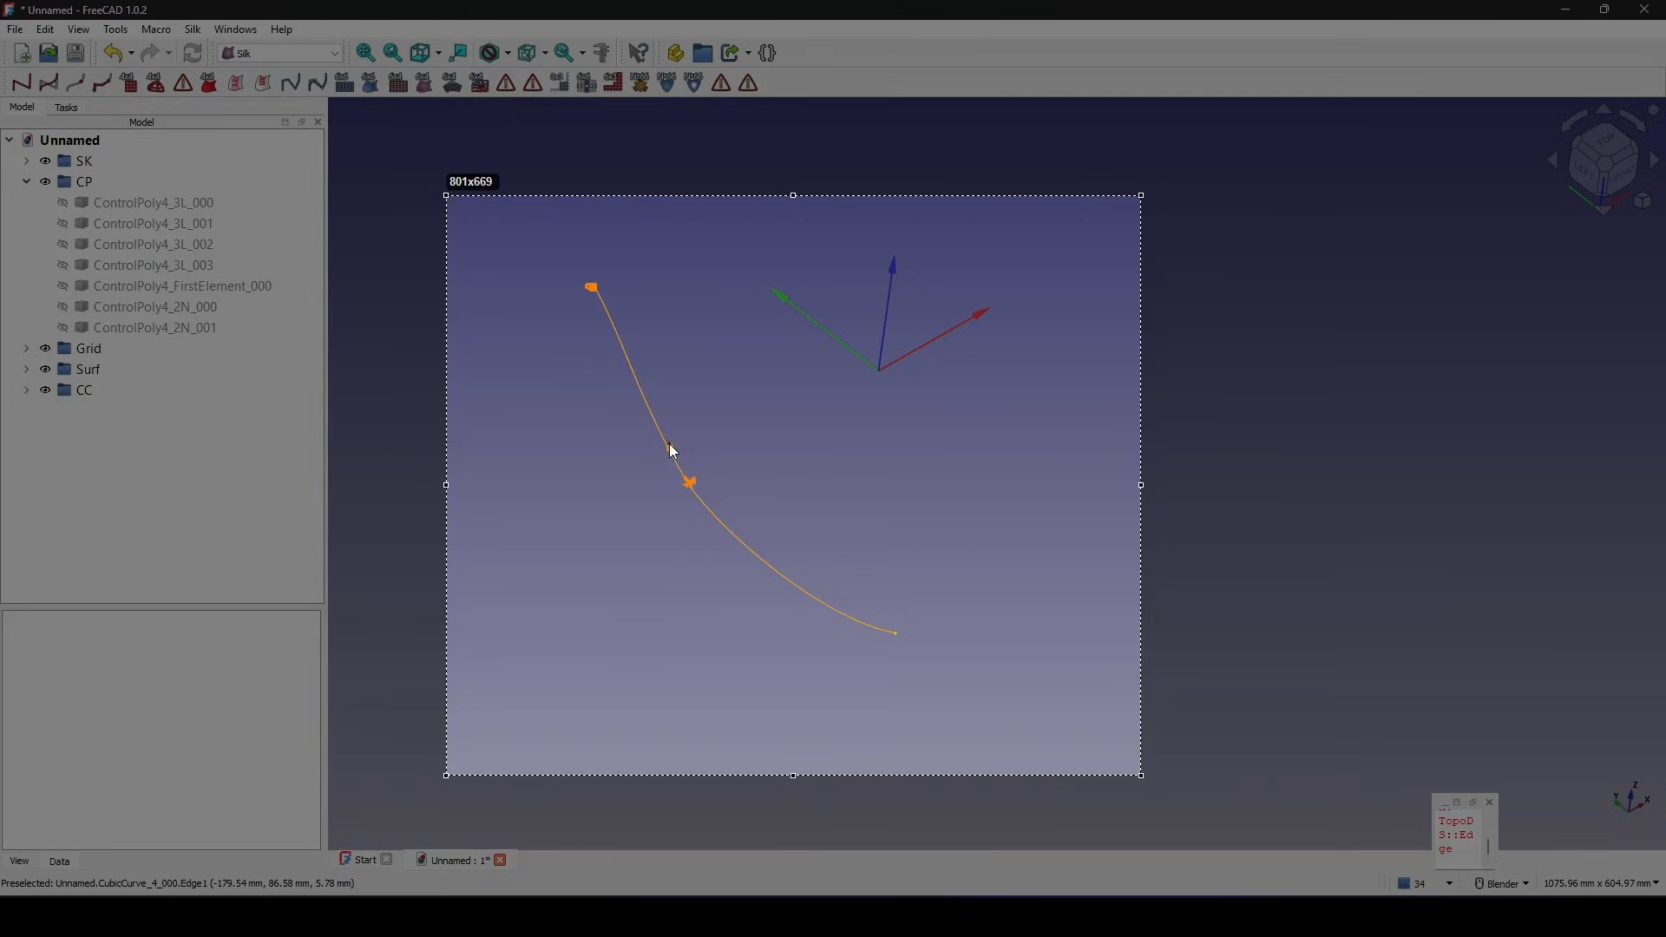
left_click_drag(669, 444, 685, 452)
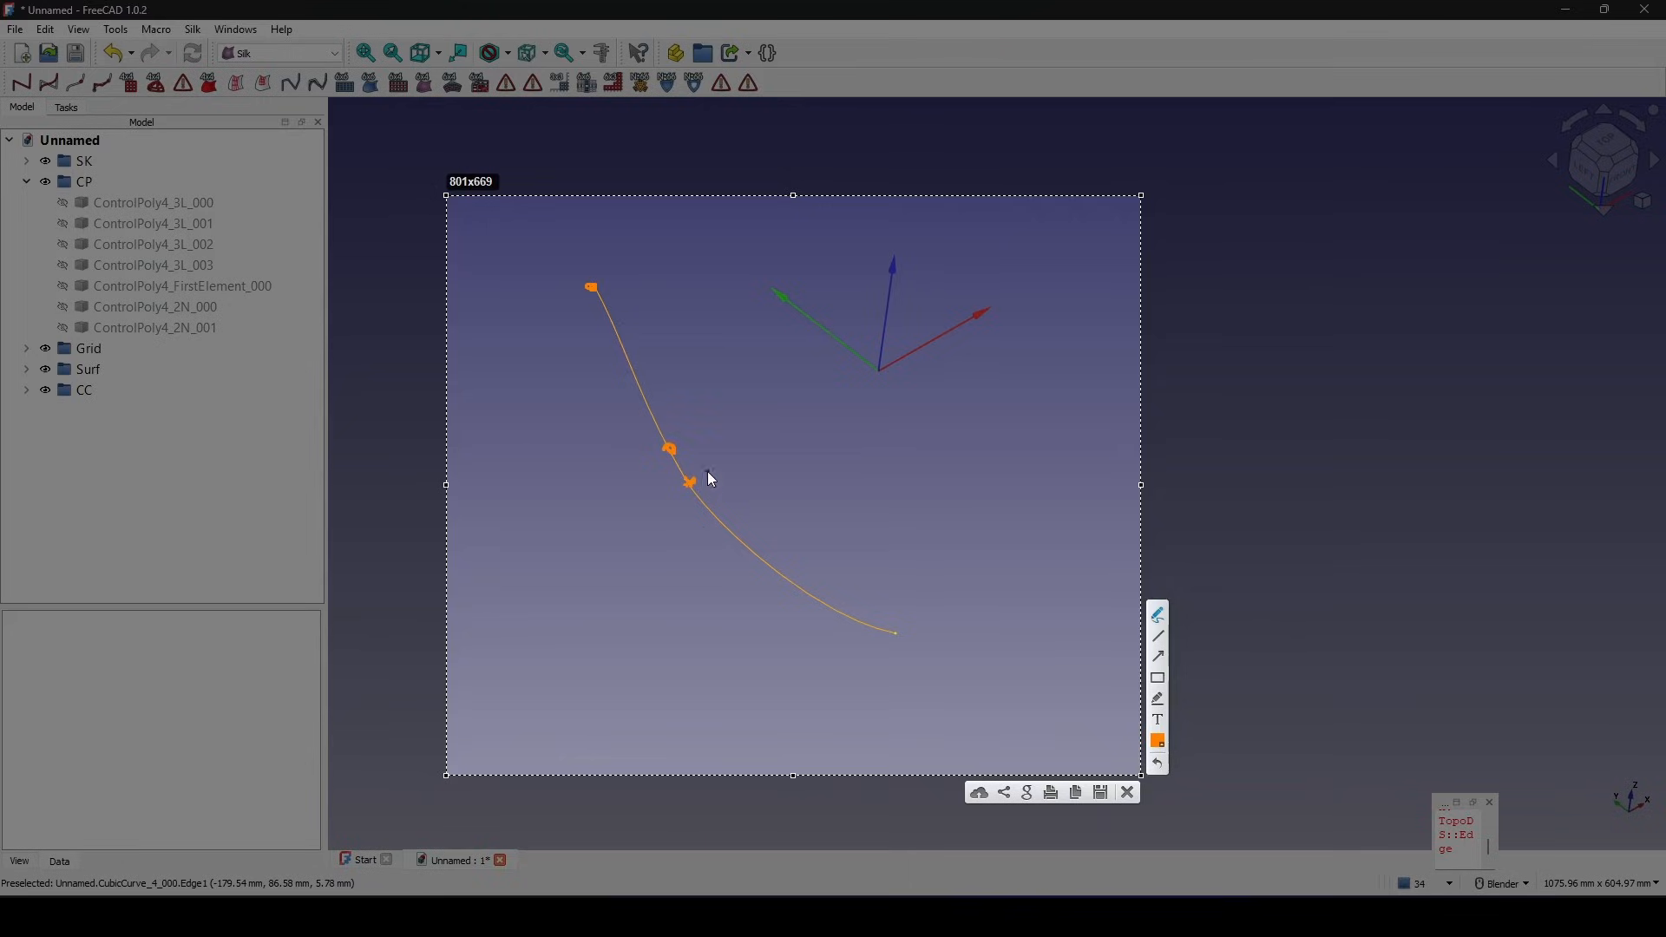
mouse_move(717, 445)
left_mouse_down()
mouse_move(696, 472)
mouse_move(712, 466)
left_mouse_up()
left_click_drag(727, 528, 726, 528)
left_click_drag(897, 631, 902, 627)
left_click_drag(711, 495, 703, 518)
left_click_drag(791, 568, 772, 600)
left_click(1128, 792)
scroll(1092, 580, "down", 1)
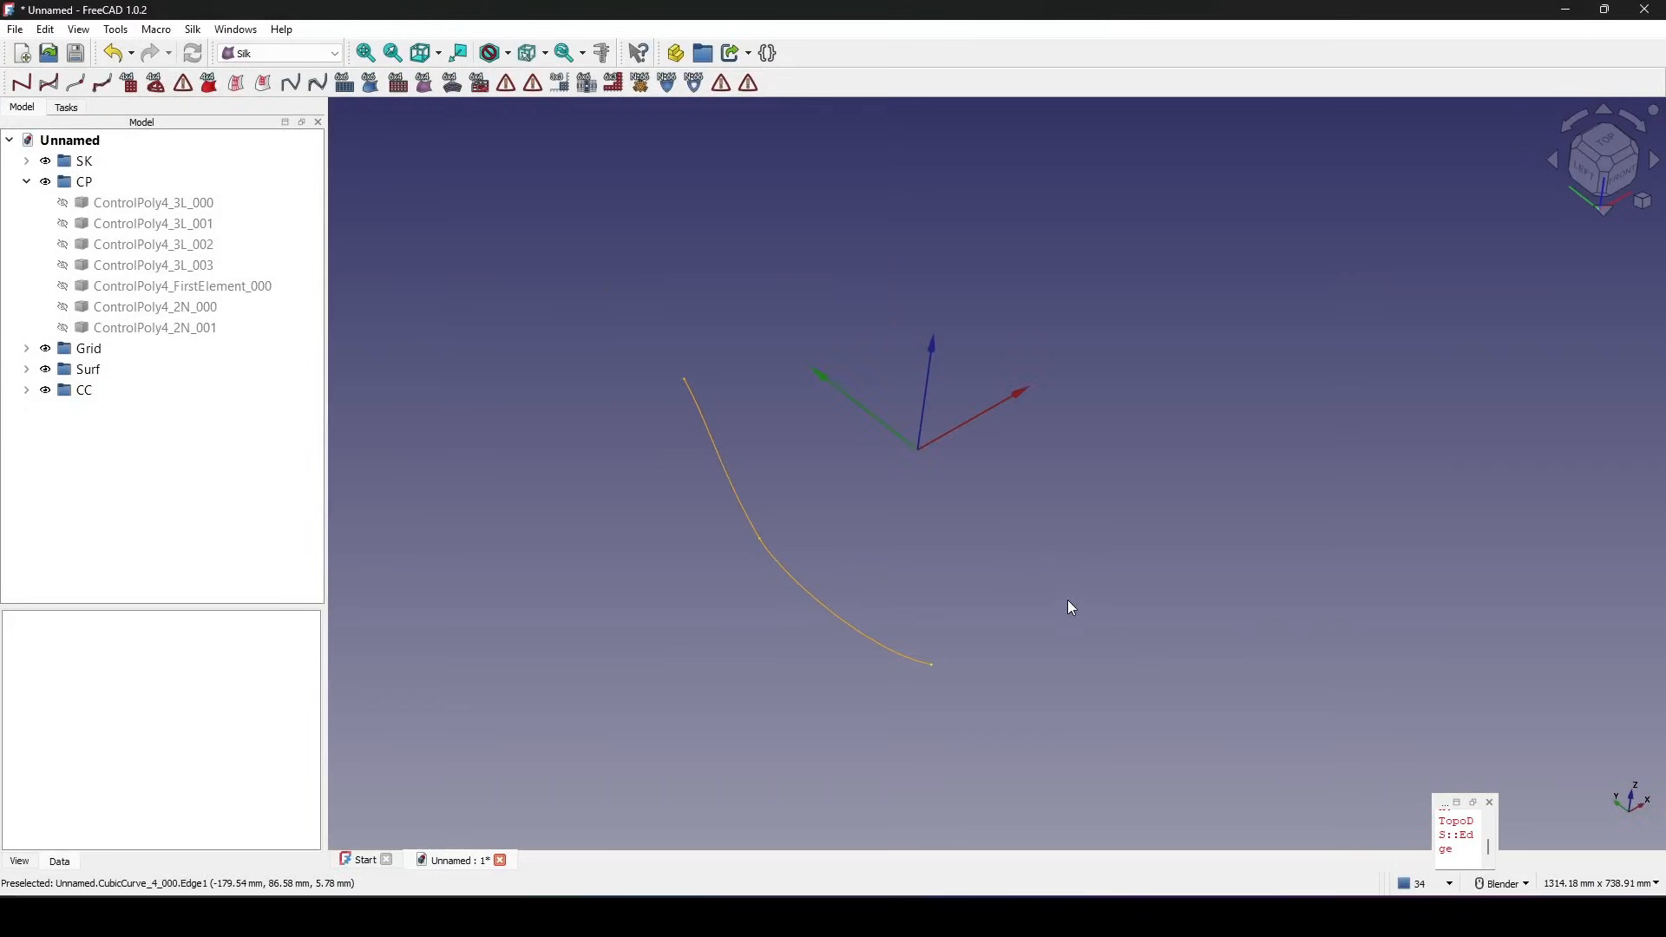
scroll(1048, 576, "up", 1)
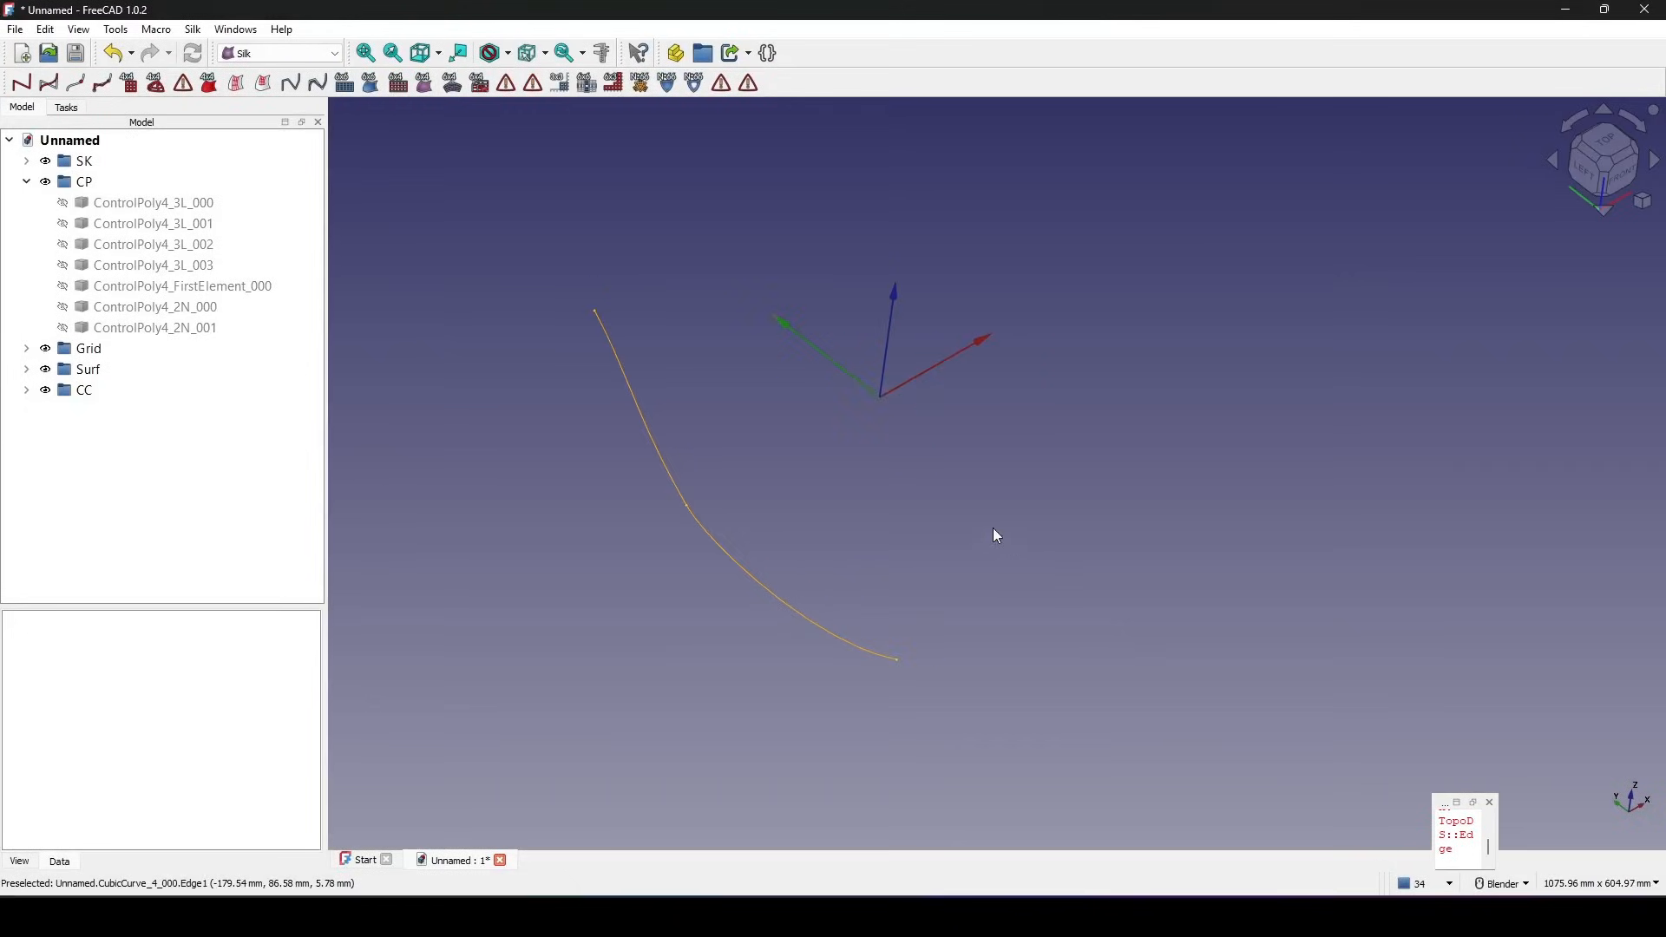
Create three points on CubicCurve_4_000 with Silk's point-on-curve command.
left_click(657, 454)
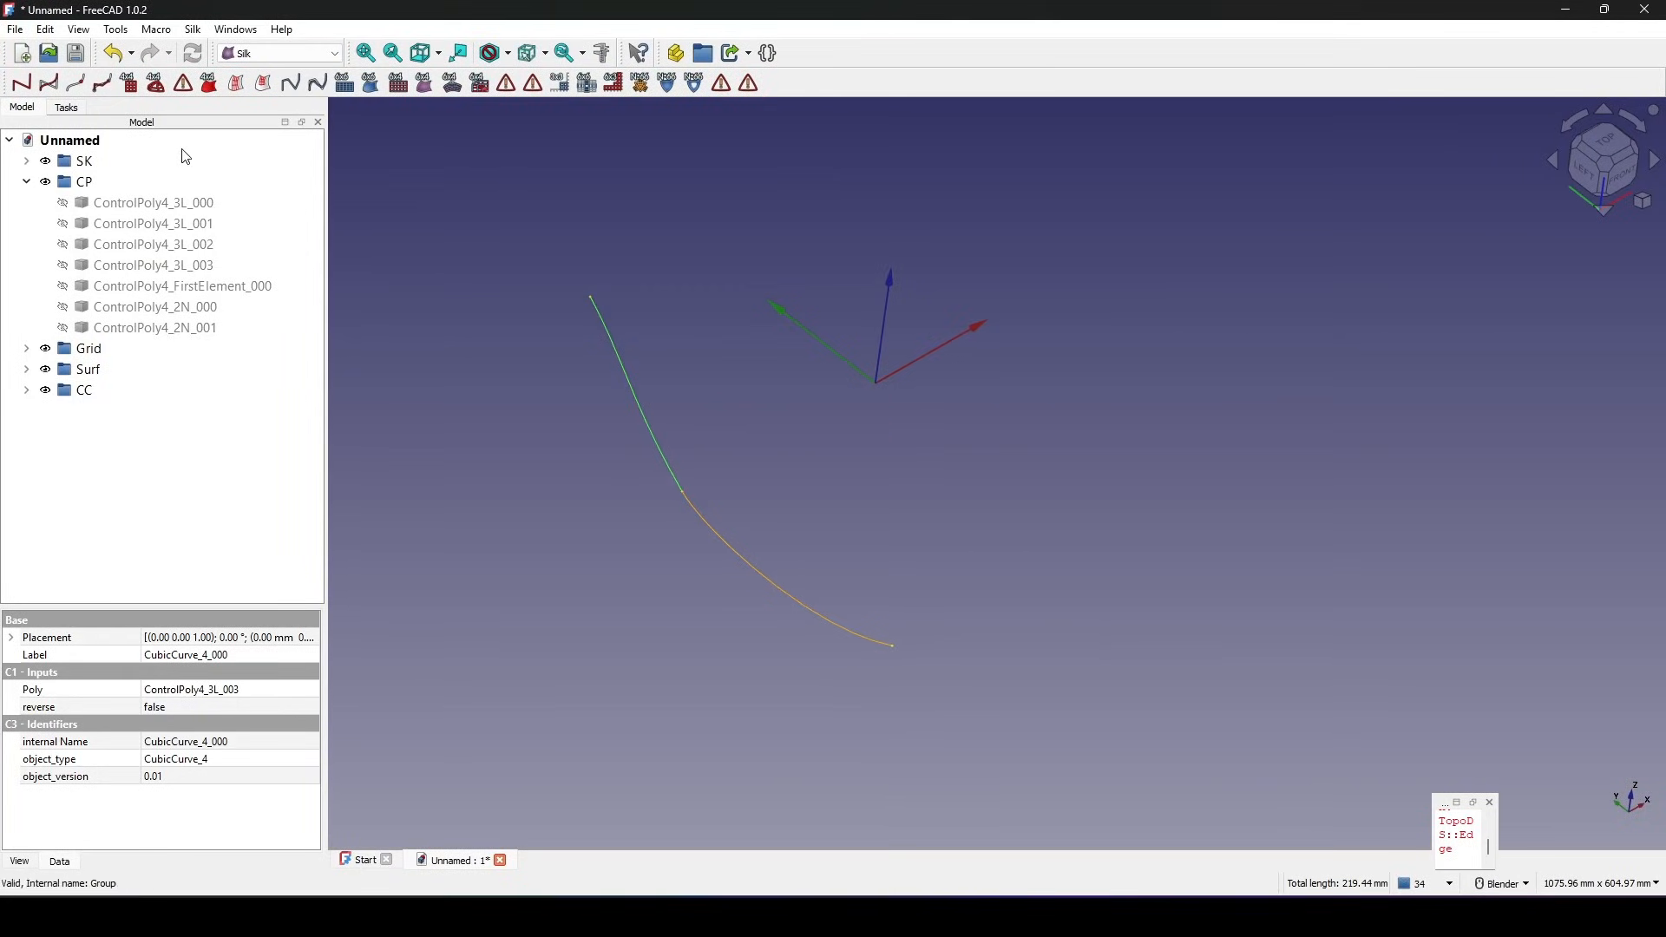
left_click(76, 84)
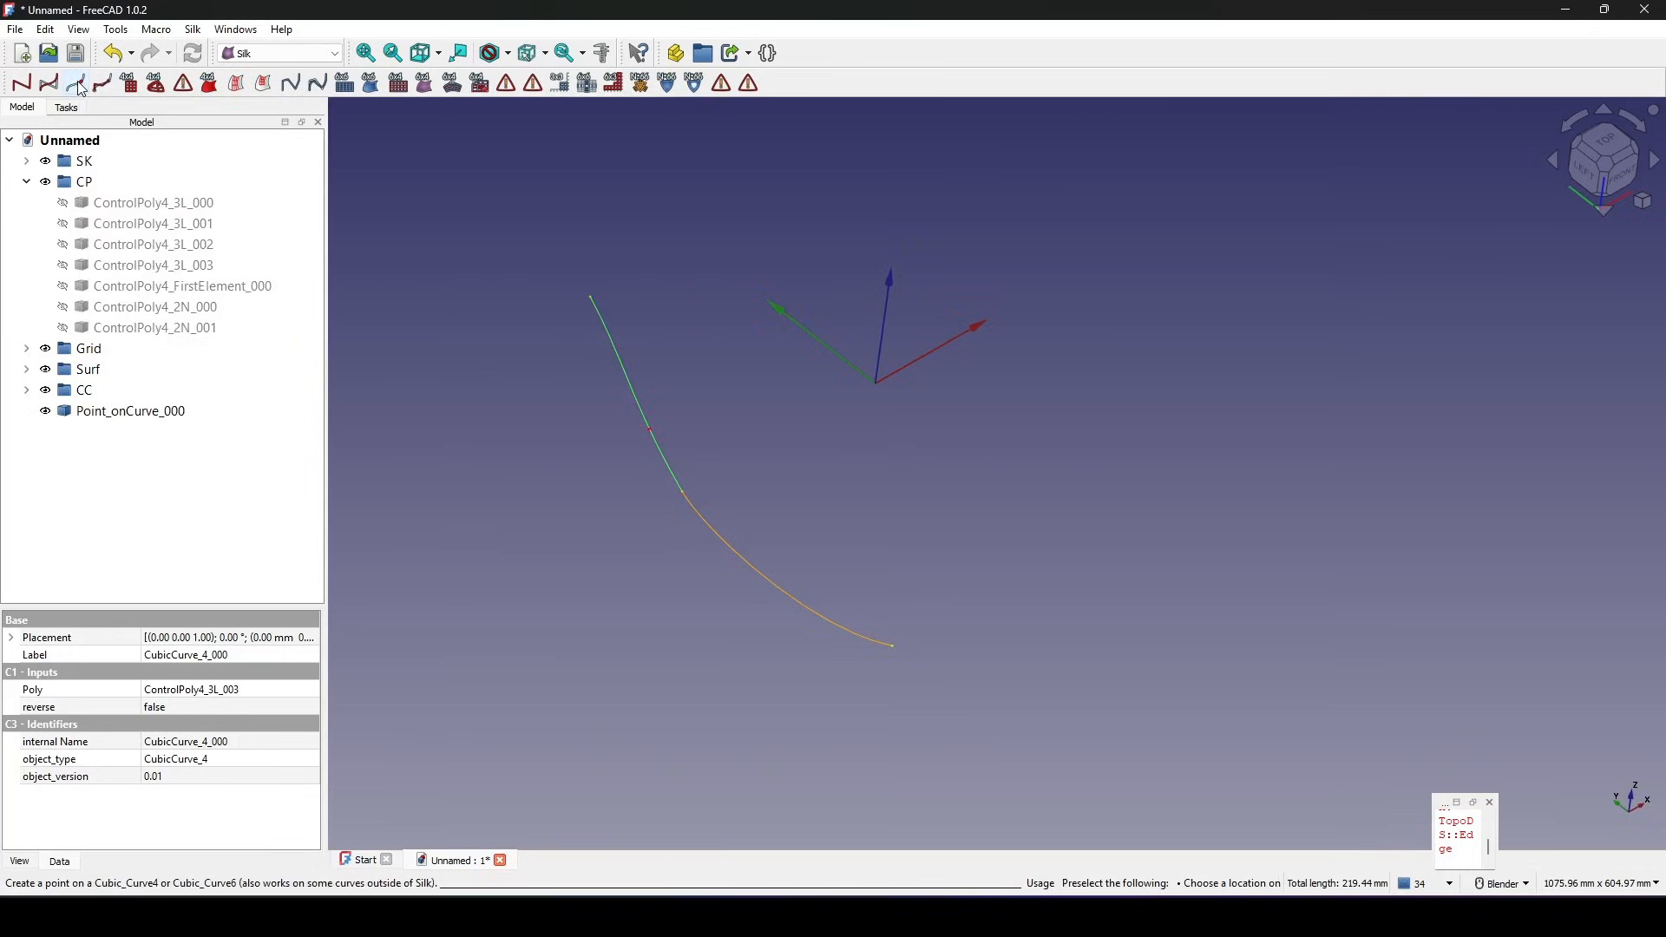
left_click(76, 84)
left_click(76, 85)
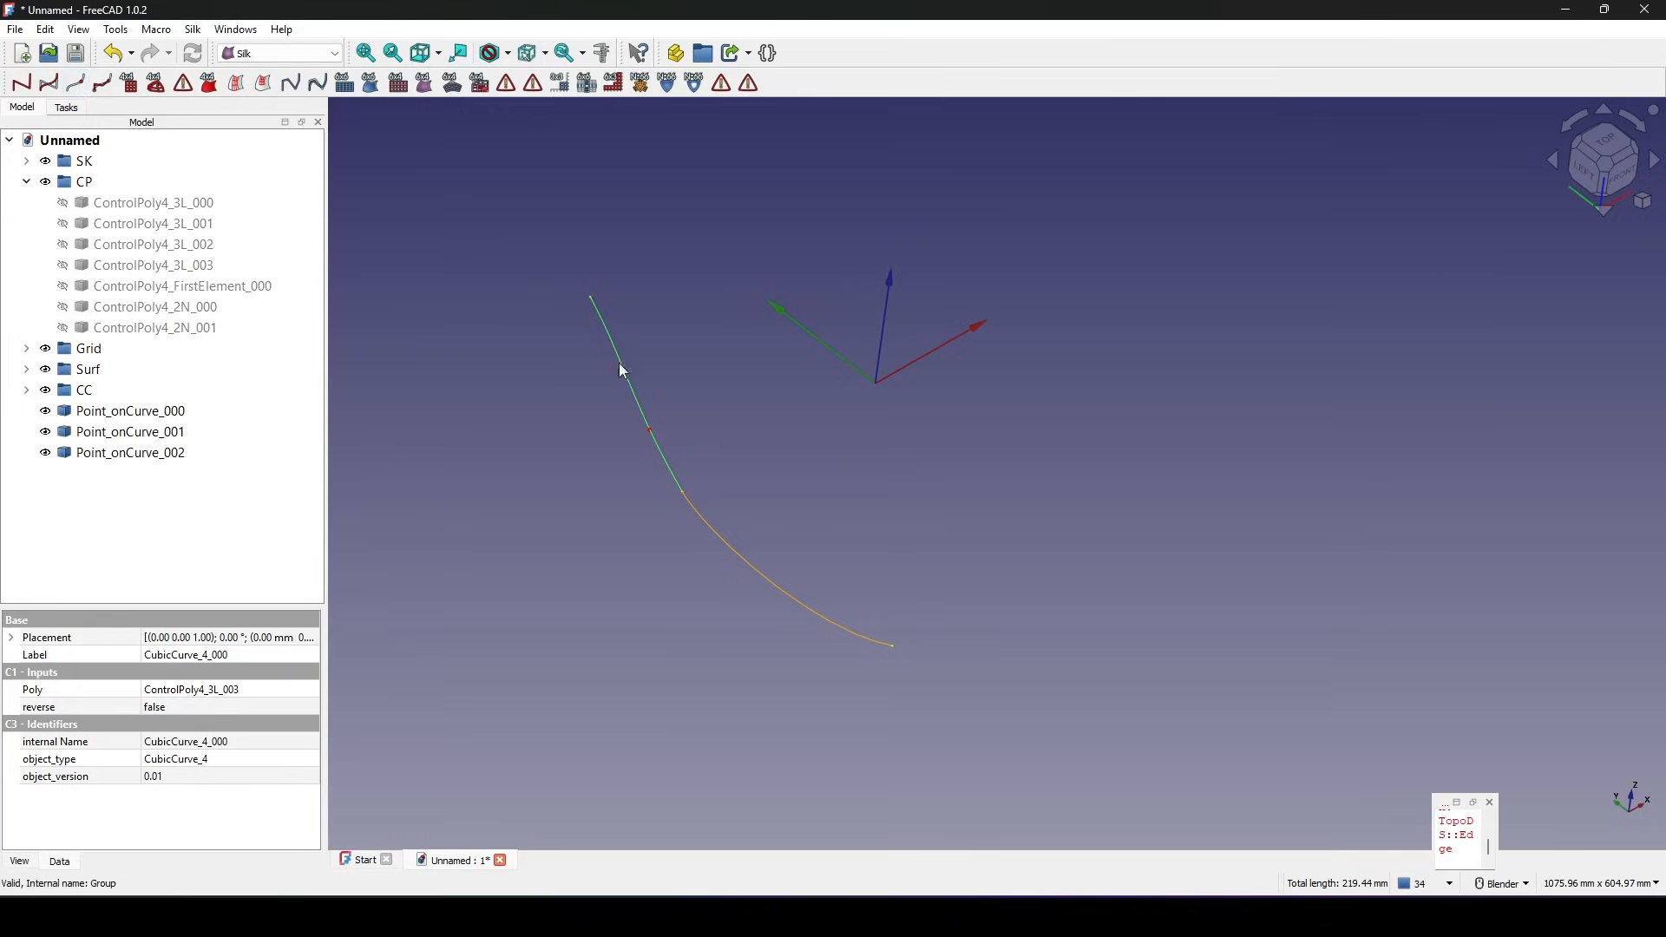
Set the u parameter of Point_onCurve_000 to 0, placing it at the start of the first curve.
scroll(718, 420, "up", 2)
left_click(153, 414)
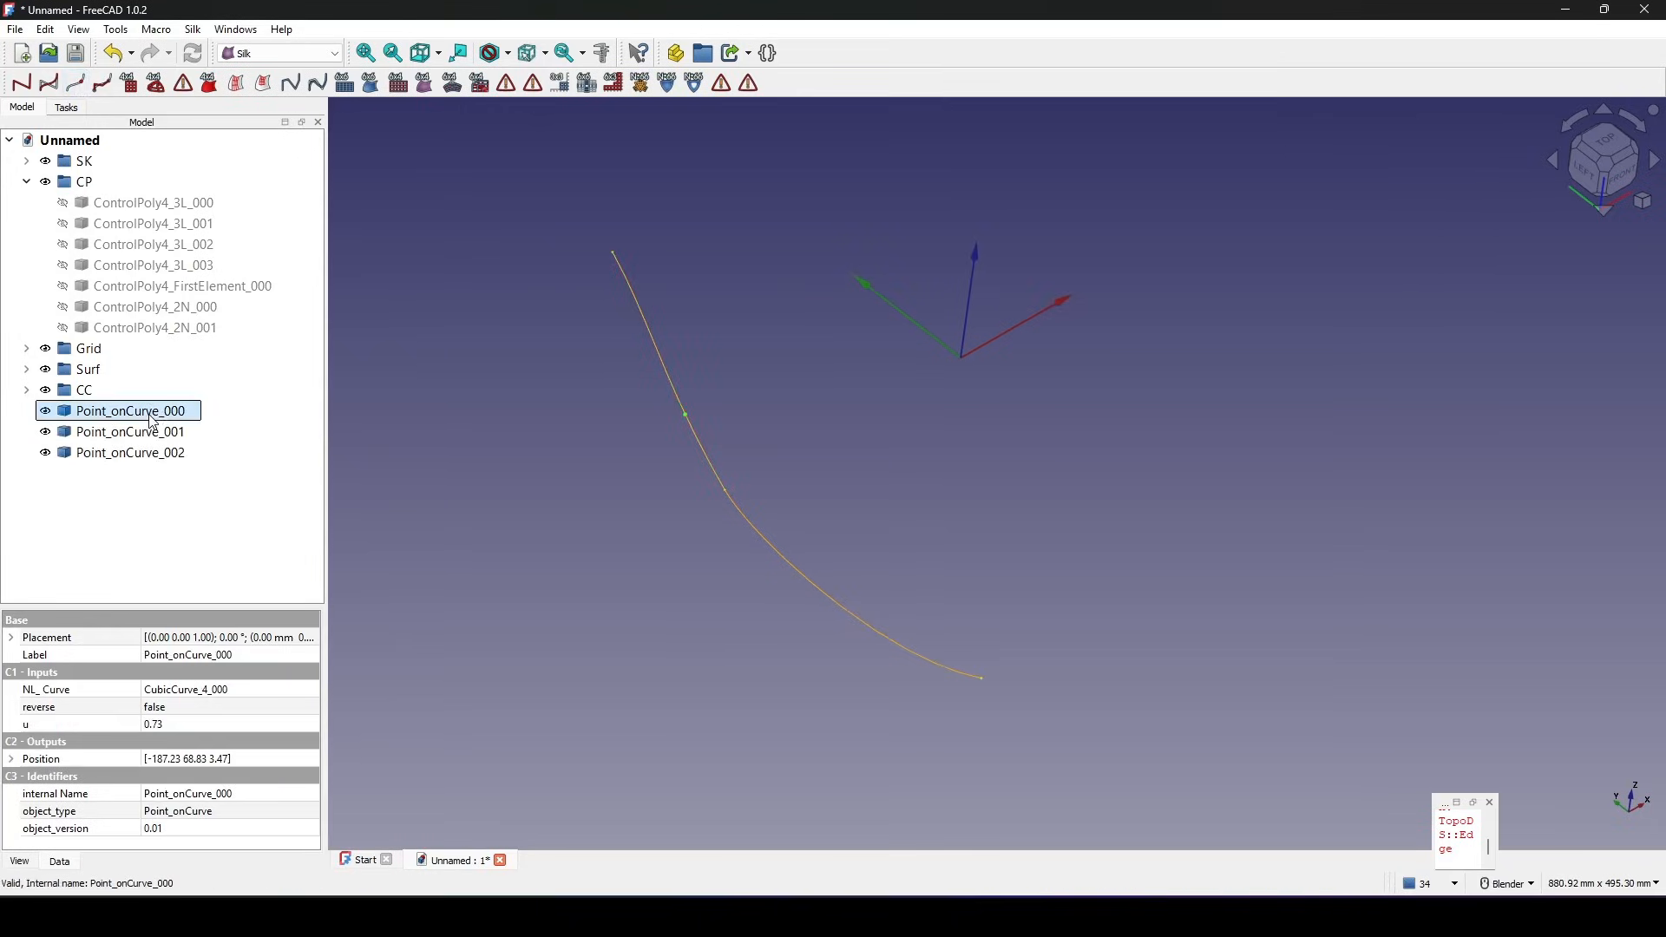
left_click_drag(204, 607, 204, 521)
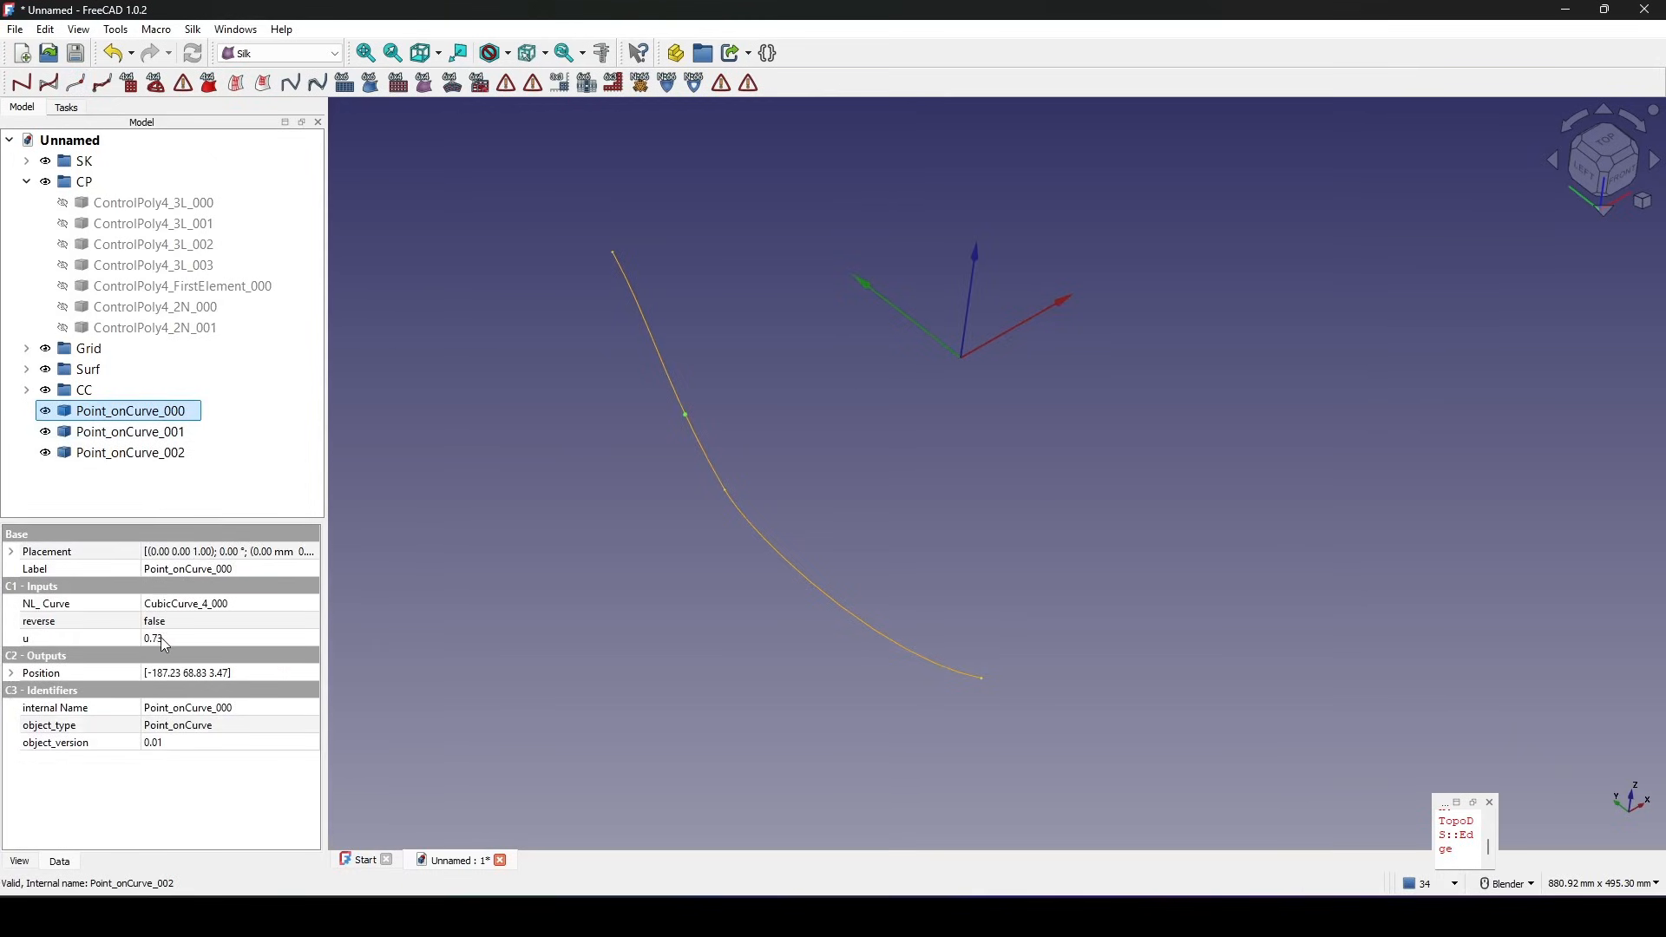
left_click(243, 640)
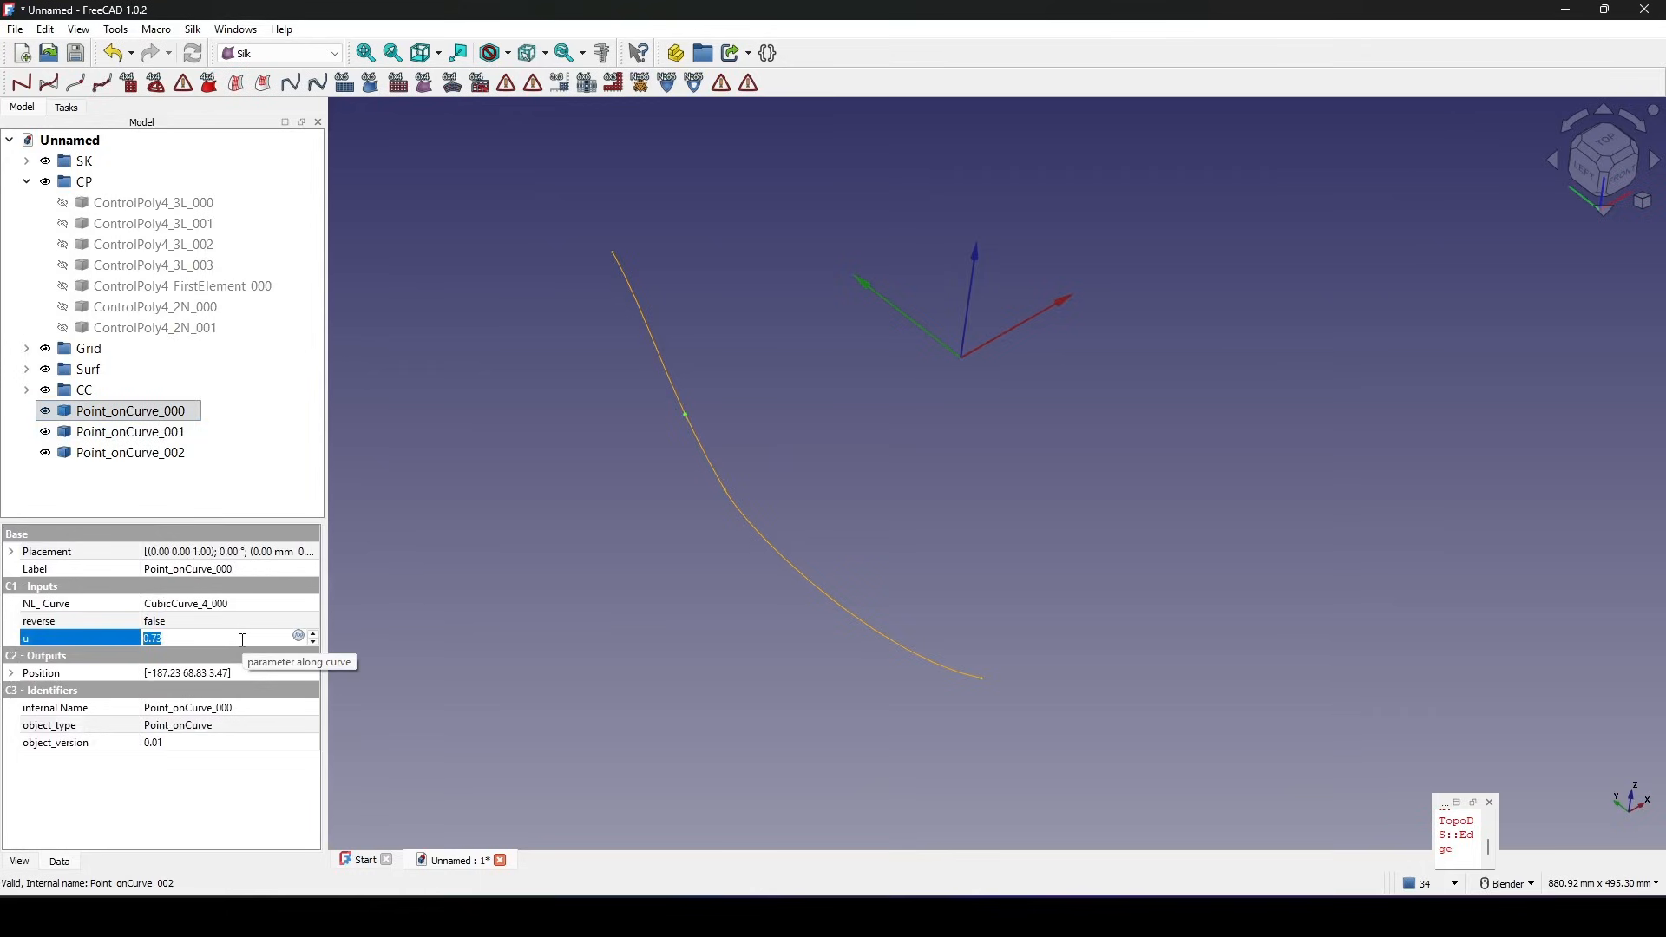
type("0")
left_click(123, 641)
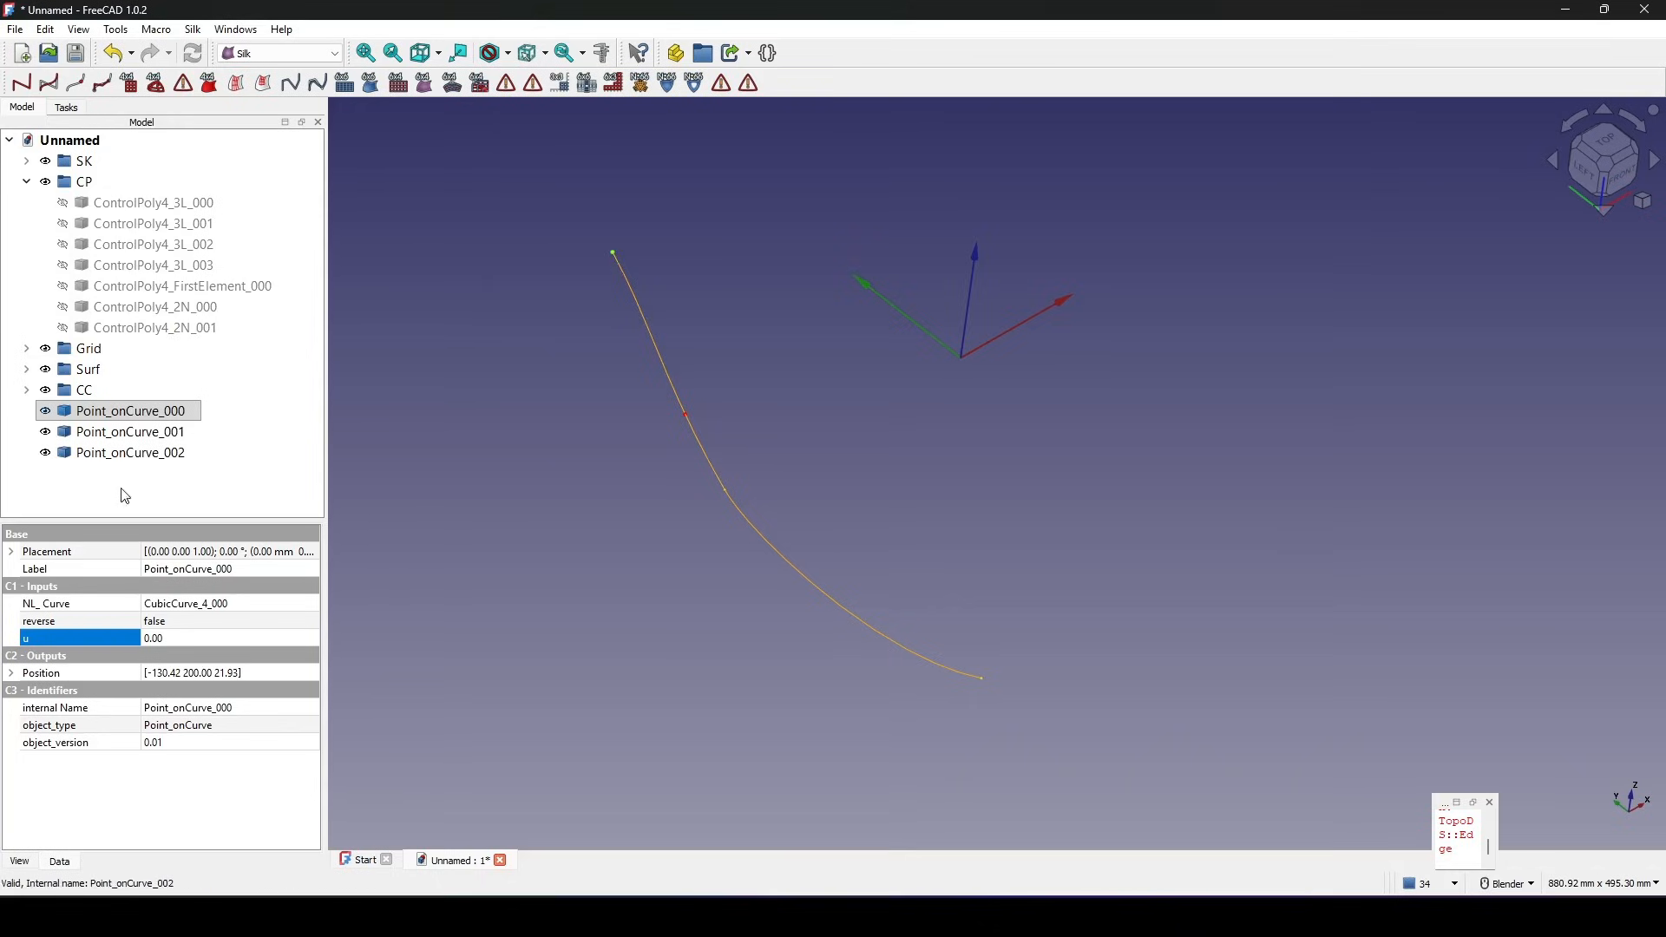
Set the u parameter of Point_onCurve_002 to 1, placing it at the end of the first curve.
left_click(164, 457)
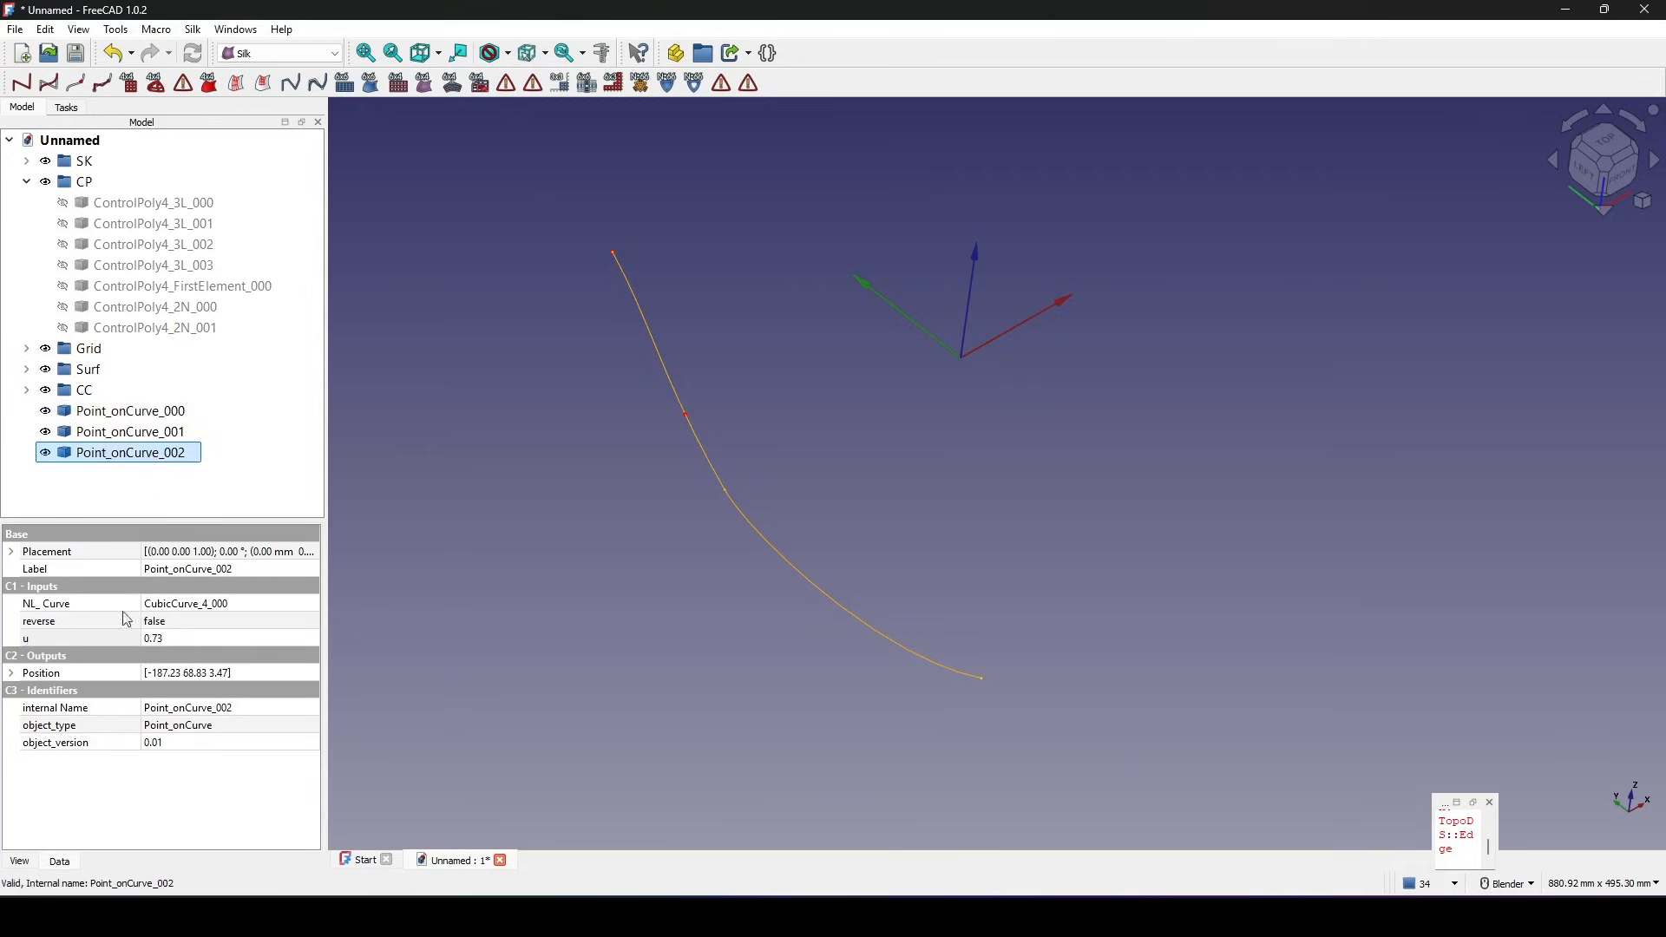
left_click(184, 637)
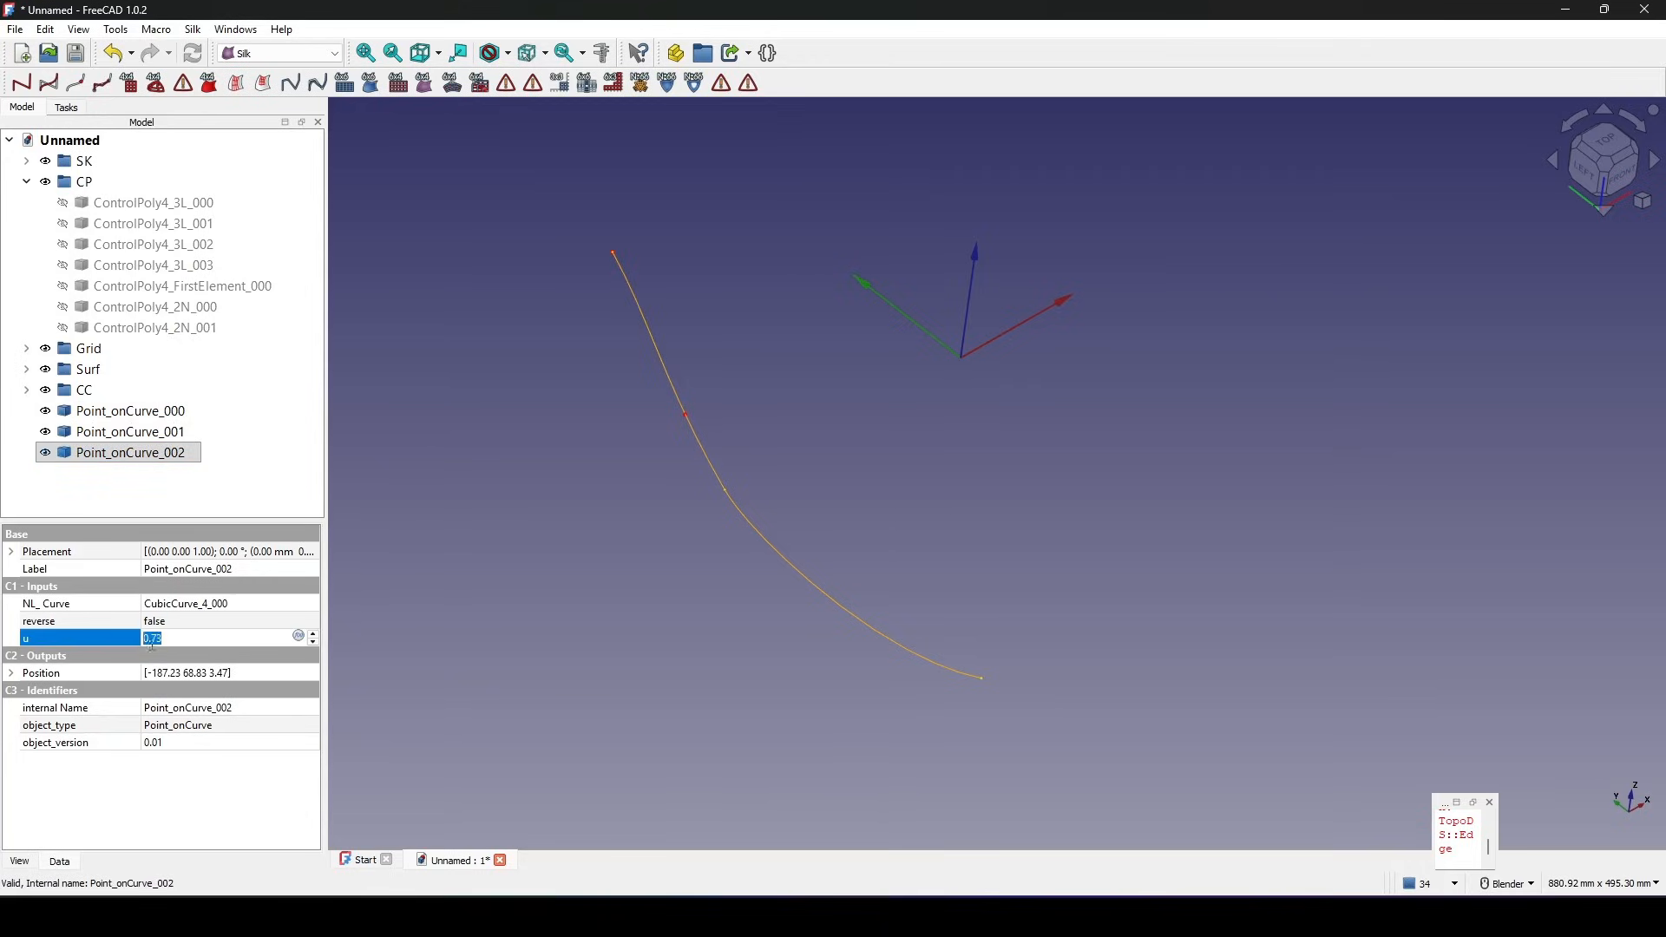
type("1")
key("Return")
Set the u parameter of the middle point, Point_onCurve_001, to 0.8 and clear the selection.
scroll(755, 456, "up", 2)
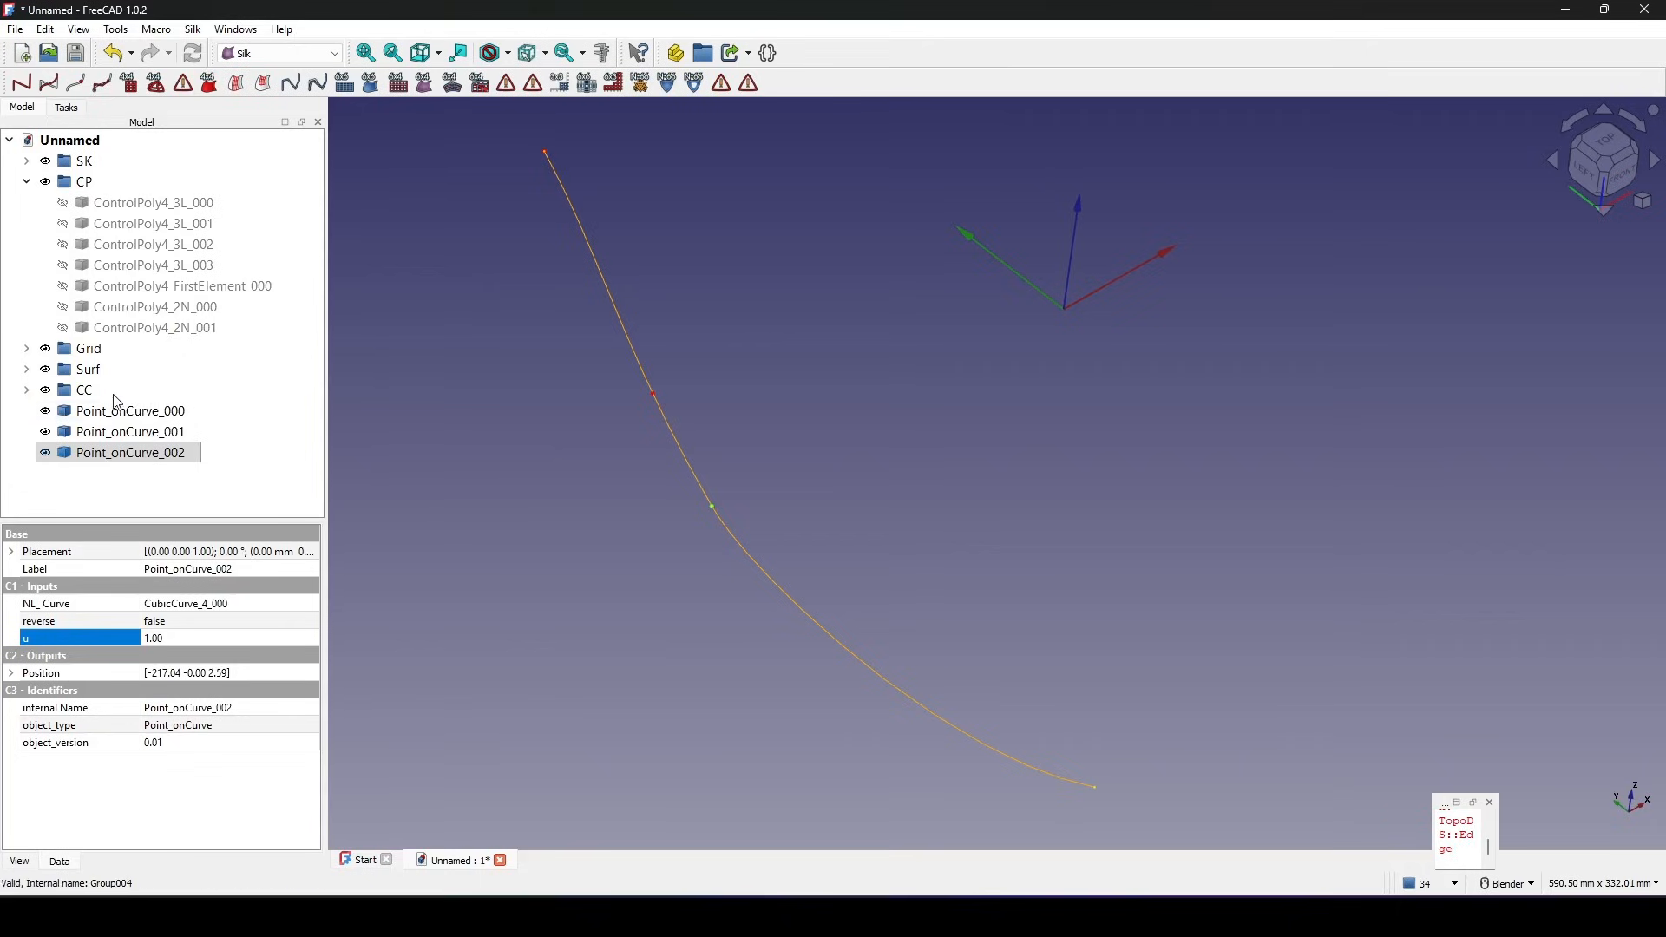
left_click(130, 432)
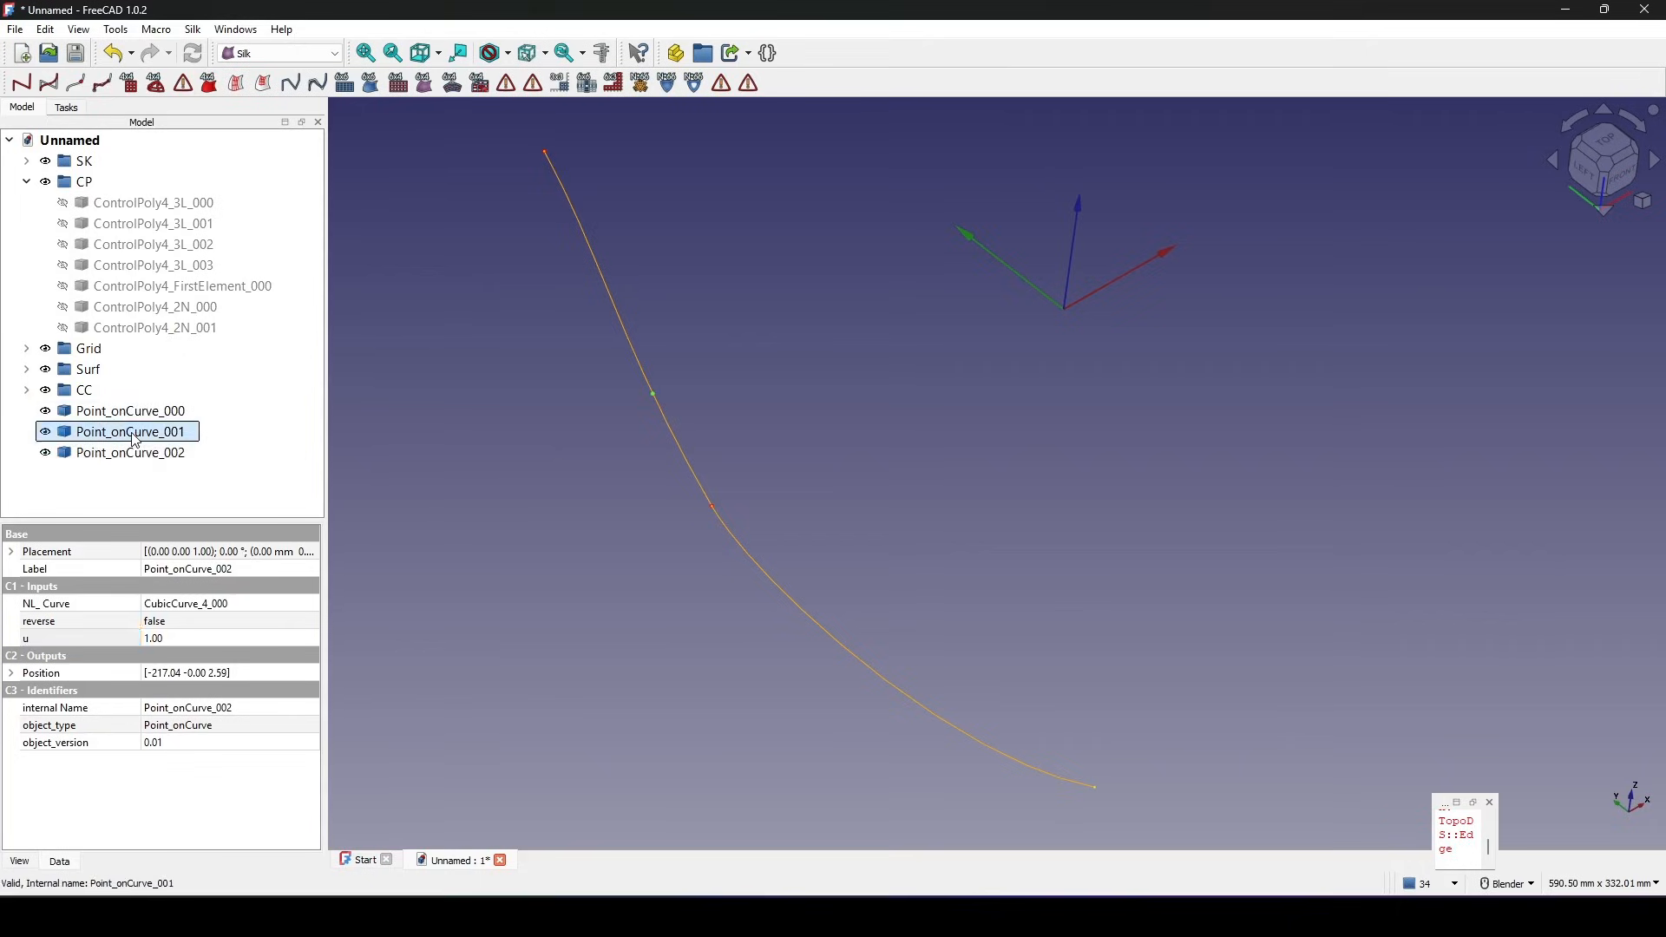
left_click(181, 638)
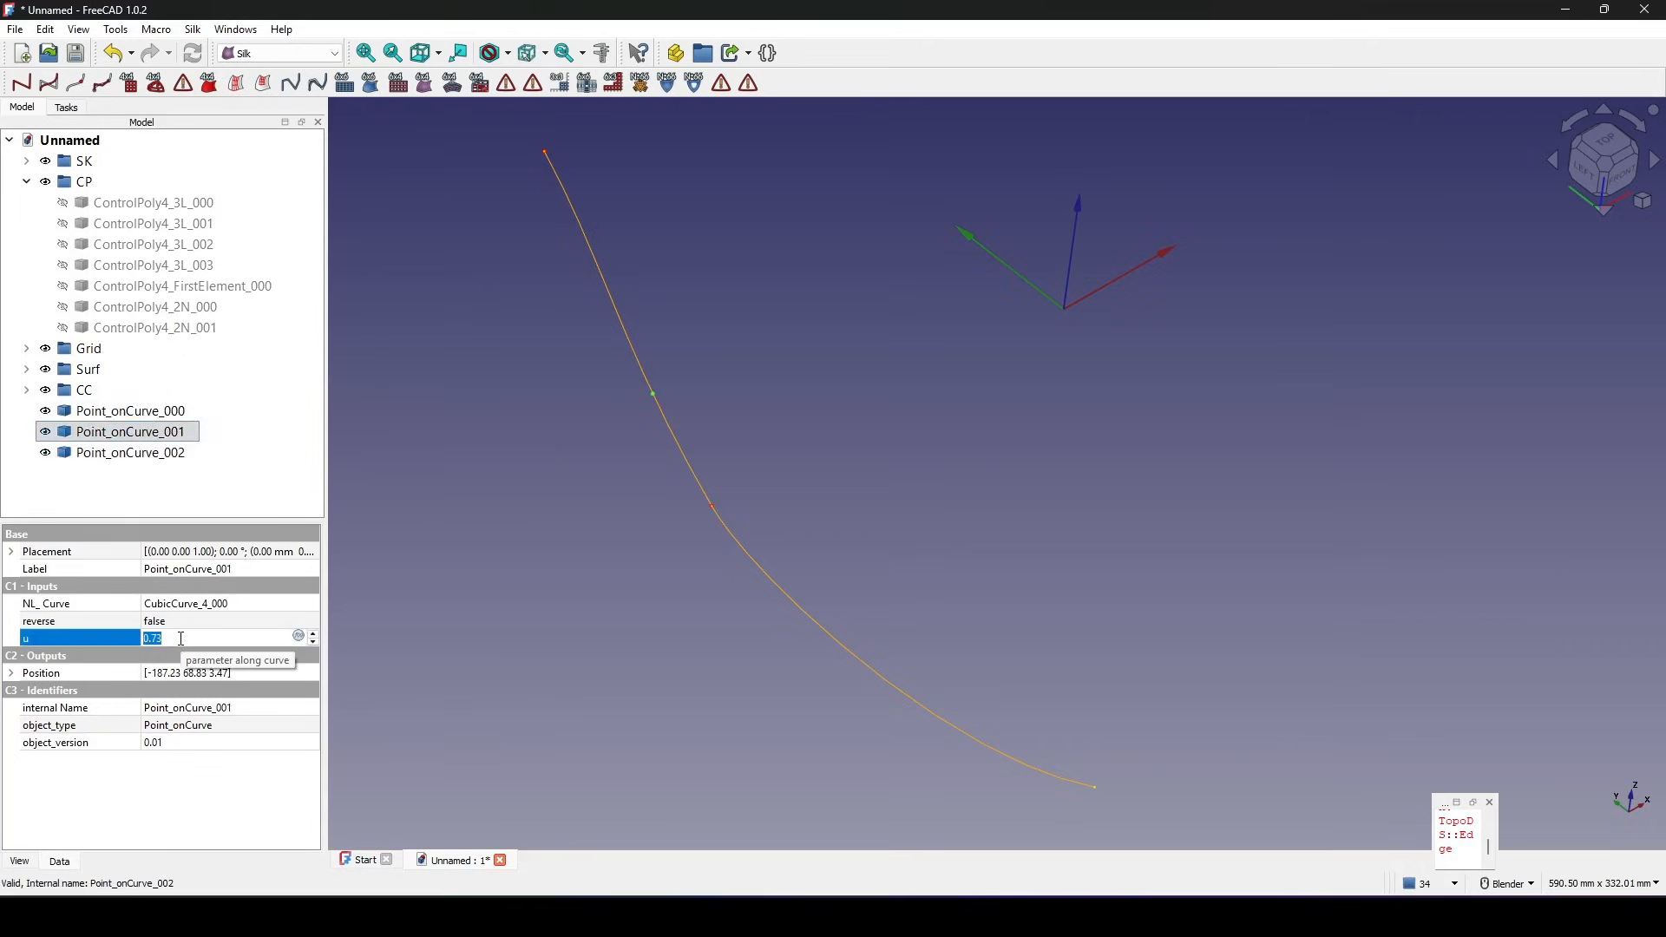
type(".8")
key("Return")
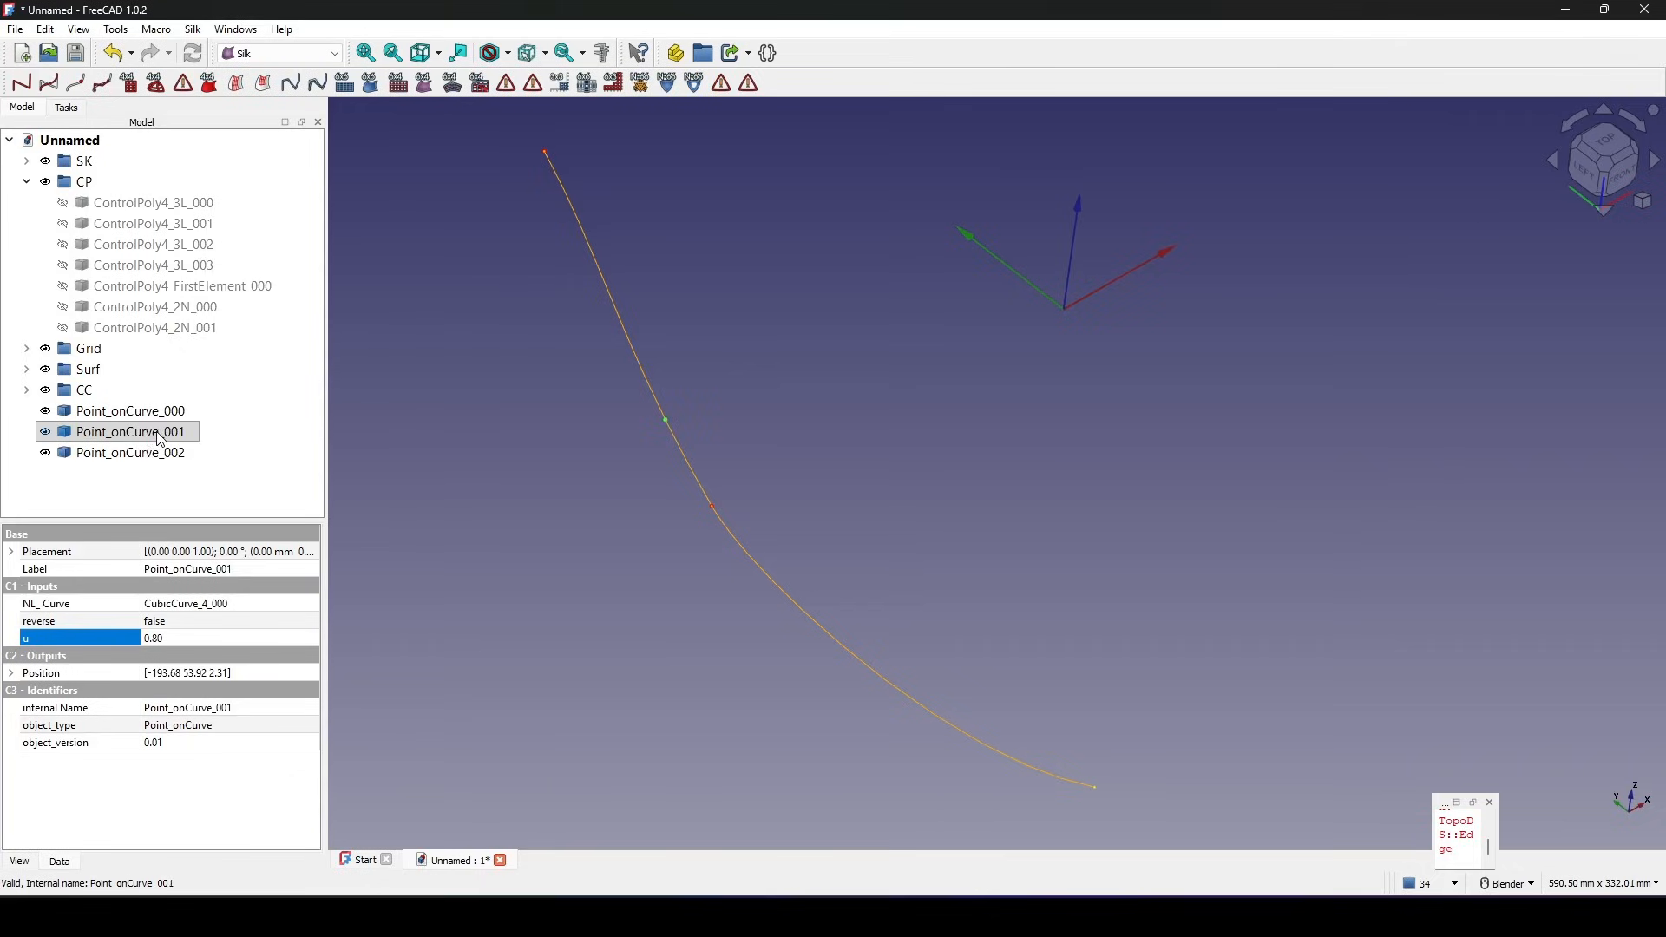
left_click(548, 521)
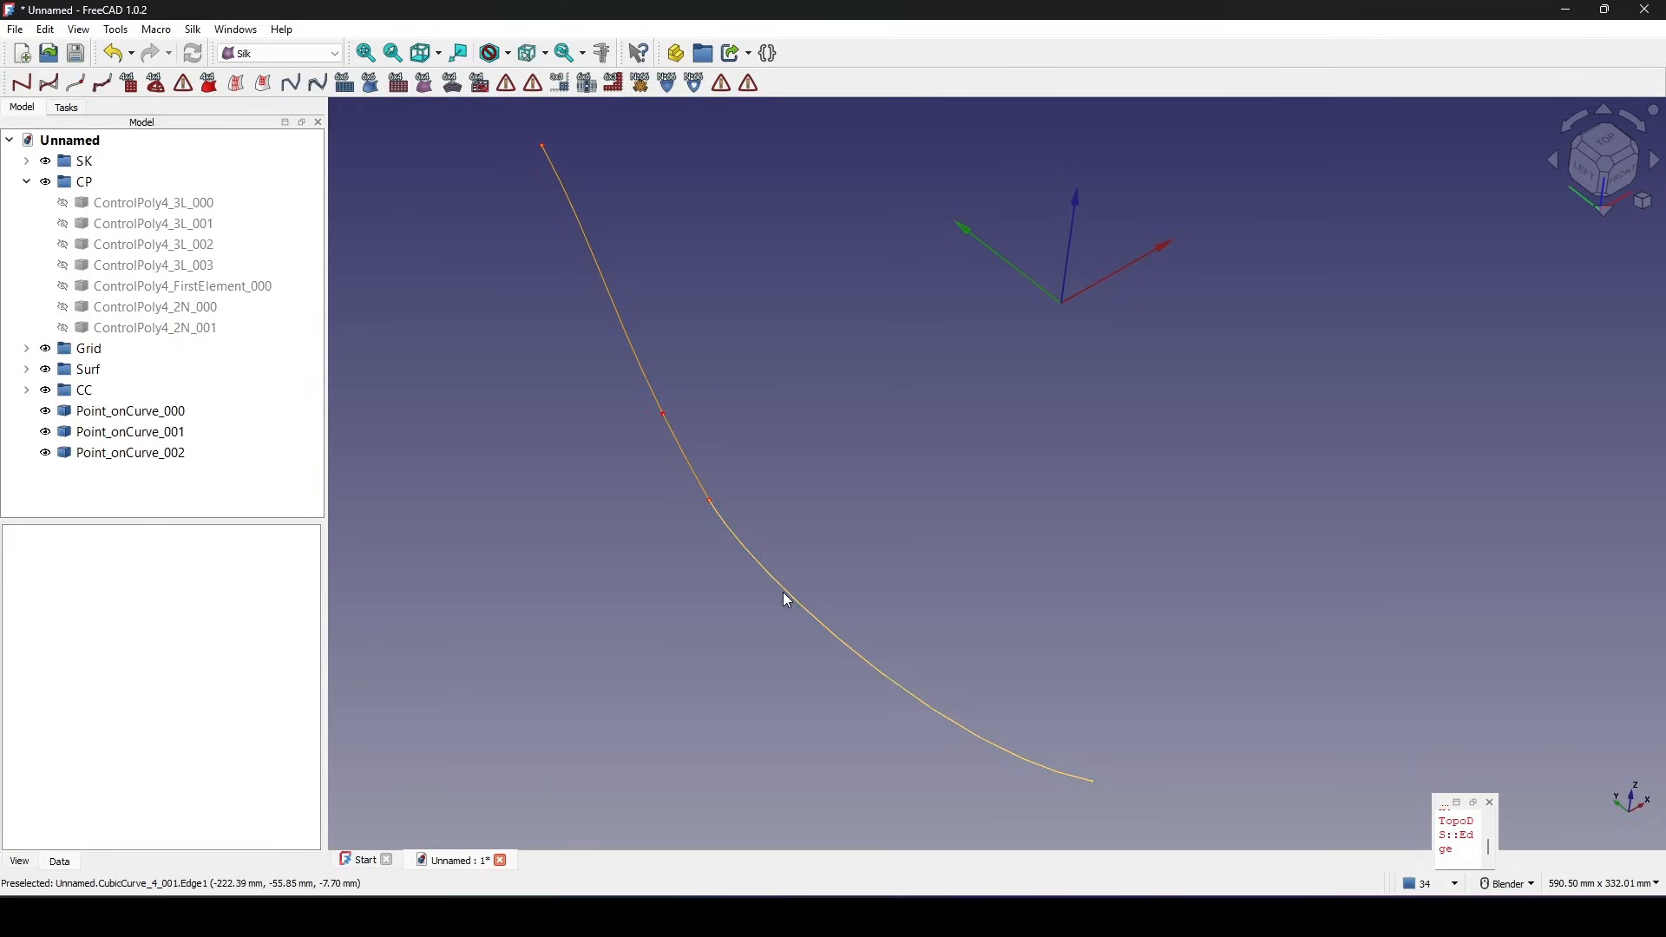
Create two points on the second curve, CubicCurve_4_001, with Silk's point-on-curve command.
left_click(825, 605)
middle_click_drag(874, 587, 809, 504, "shift")
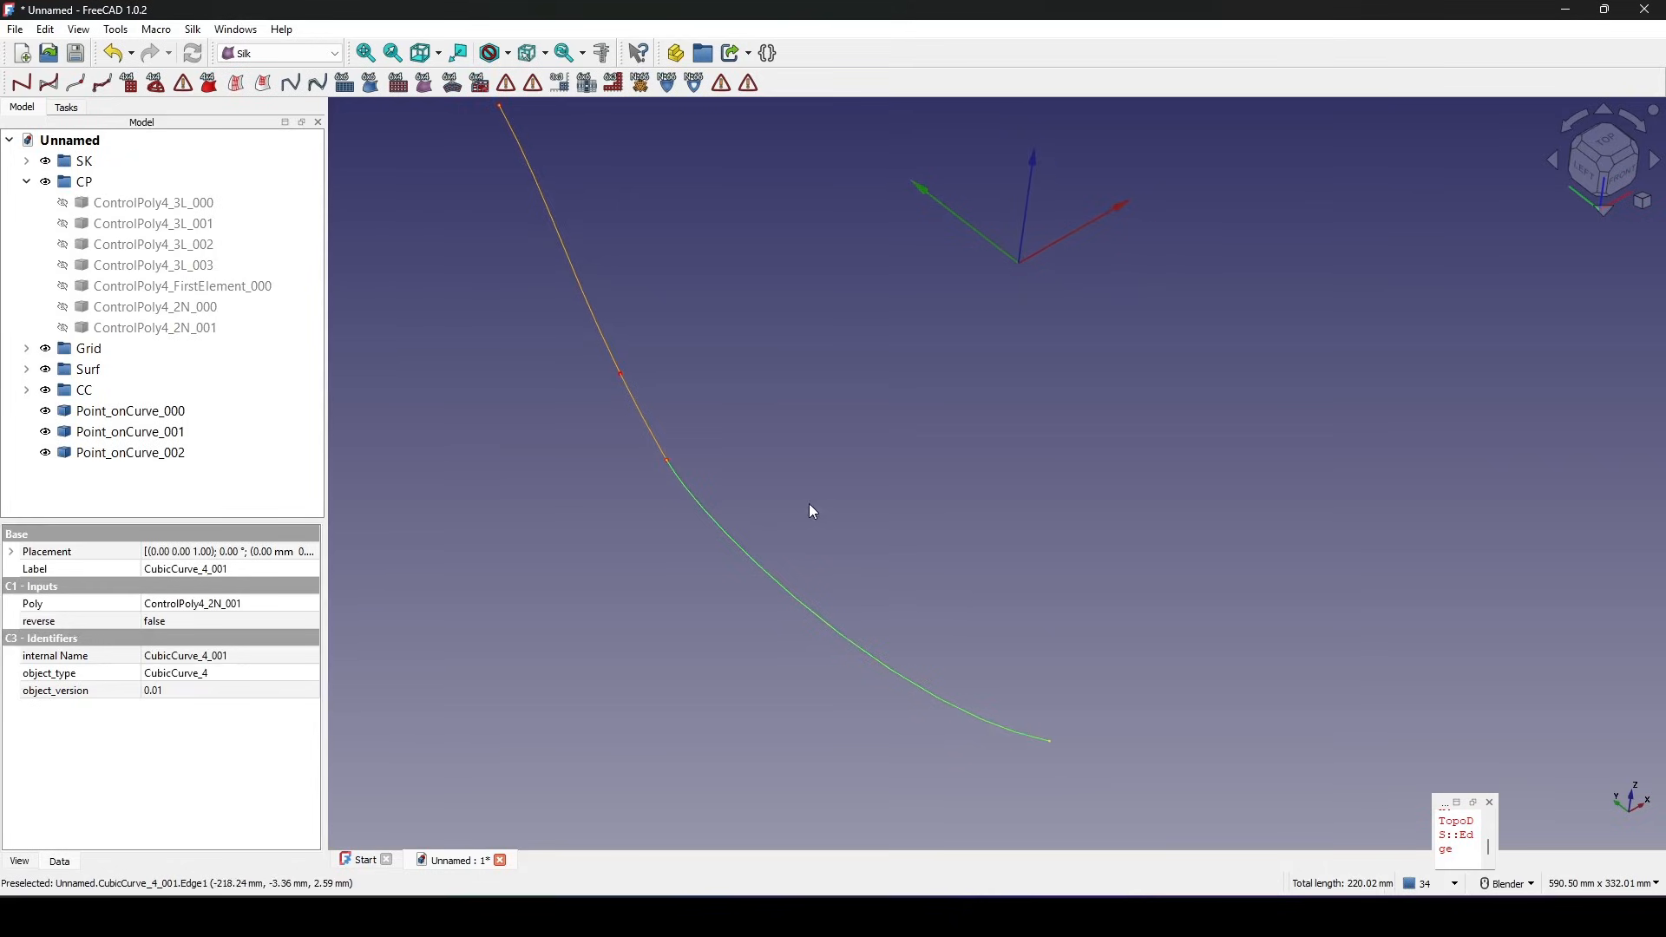
left_click(78, 89)
left_click(78, 90)
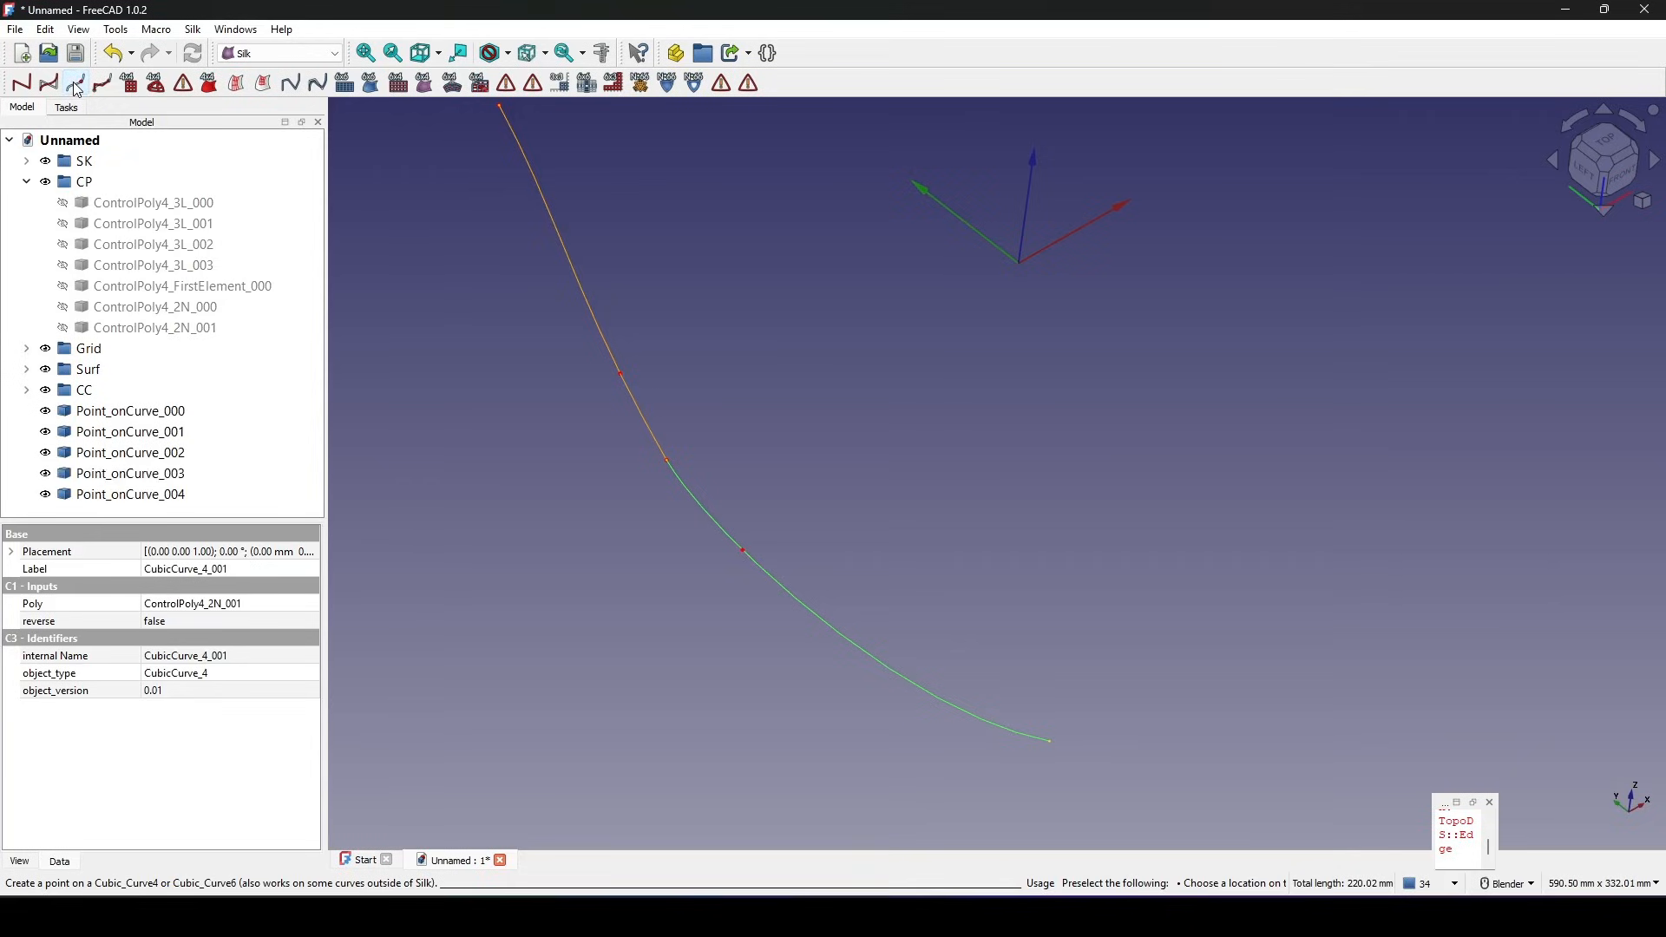
middle_click_drag(832, 523, 853, 479, "shift")
Set the u parameter of Point_onCurve_003 to 0.9.
left_click(168, 475)
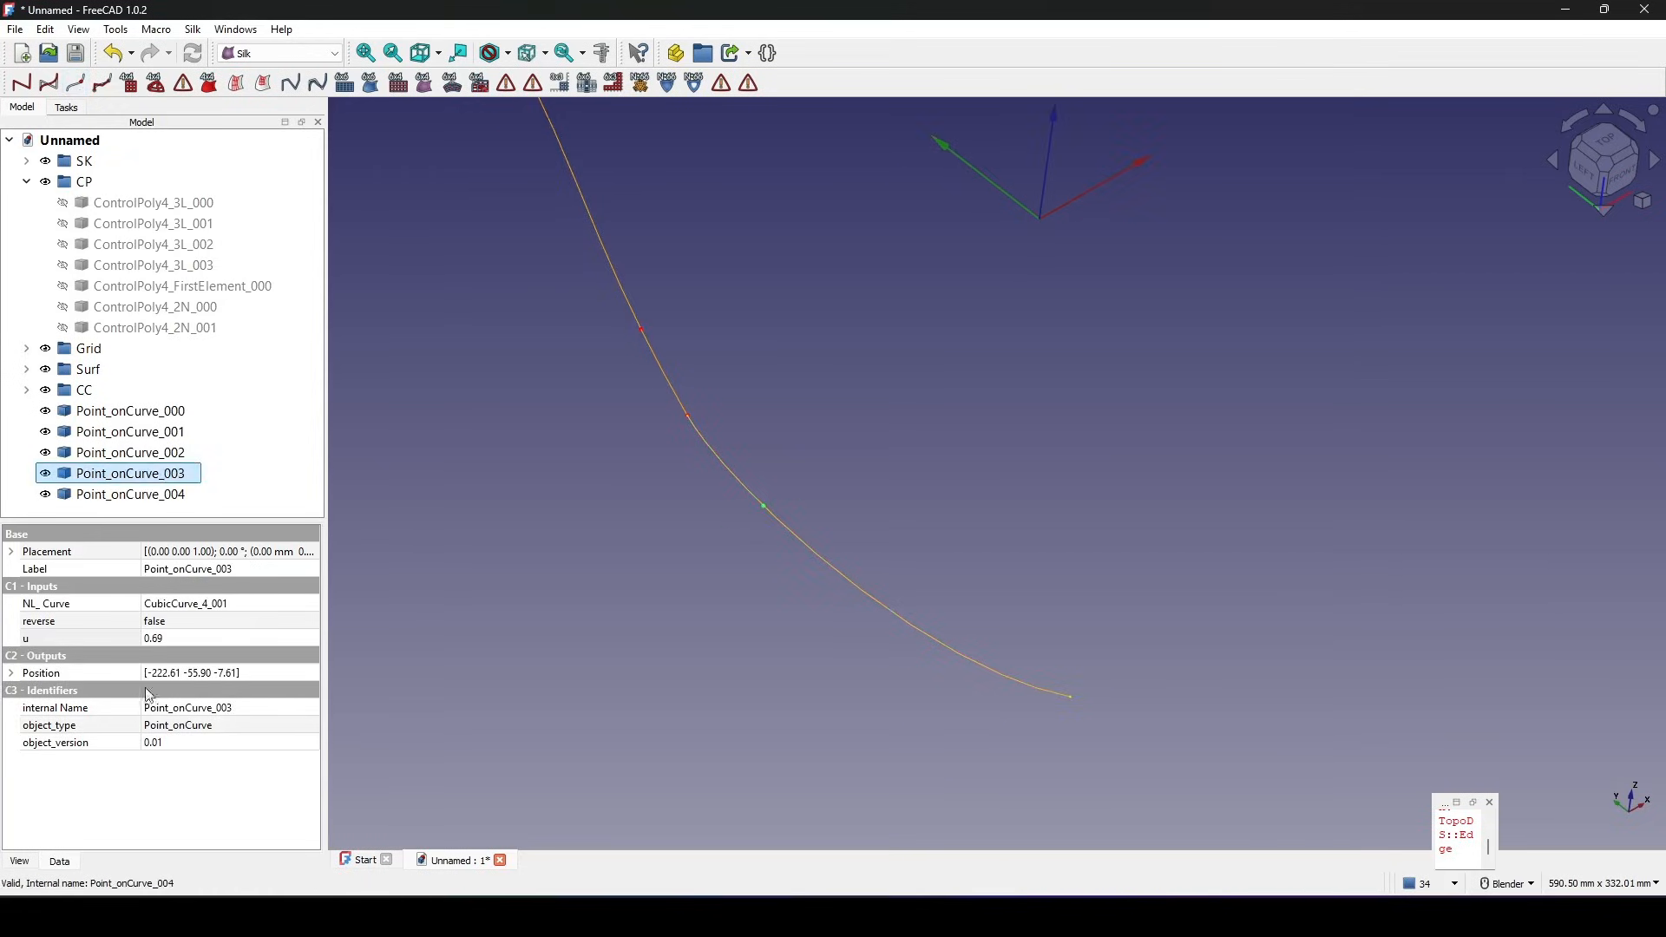
left_click(191, 639)
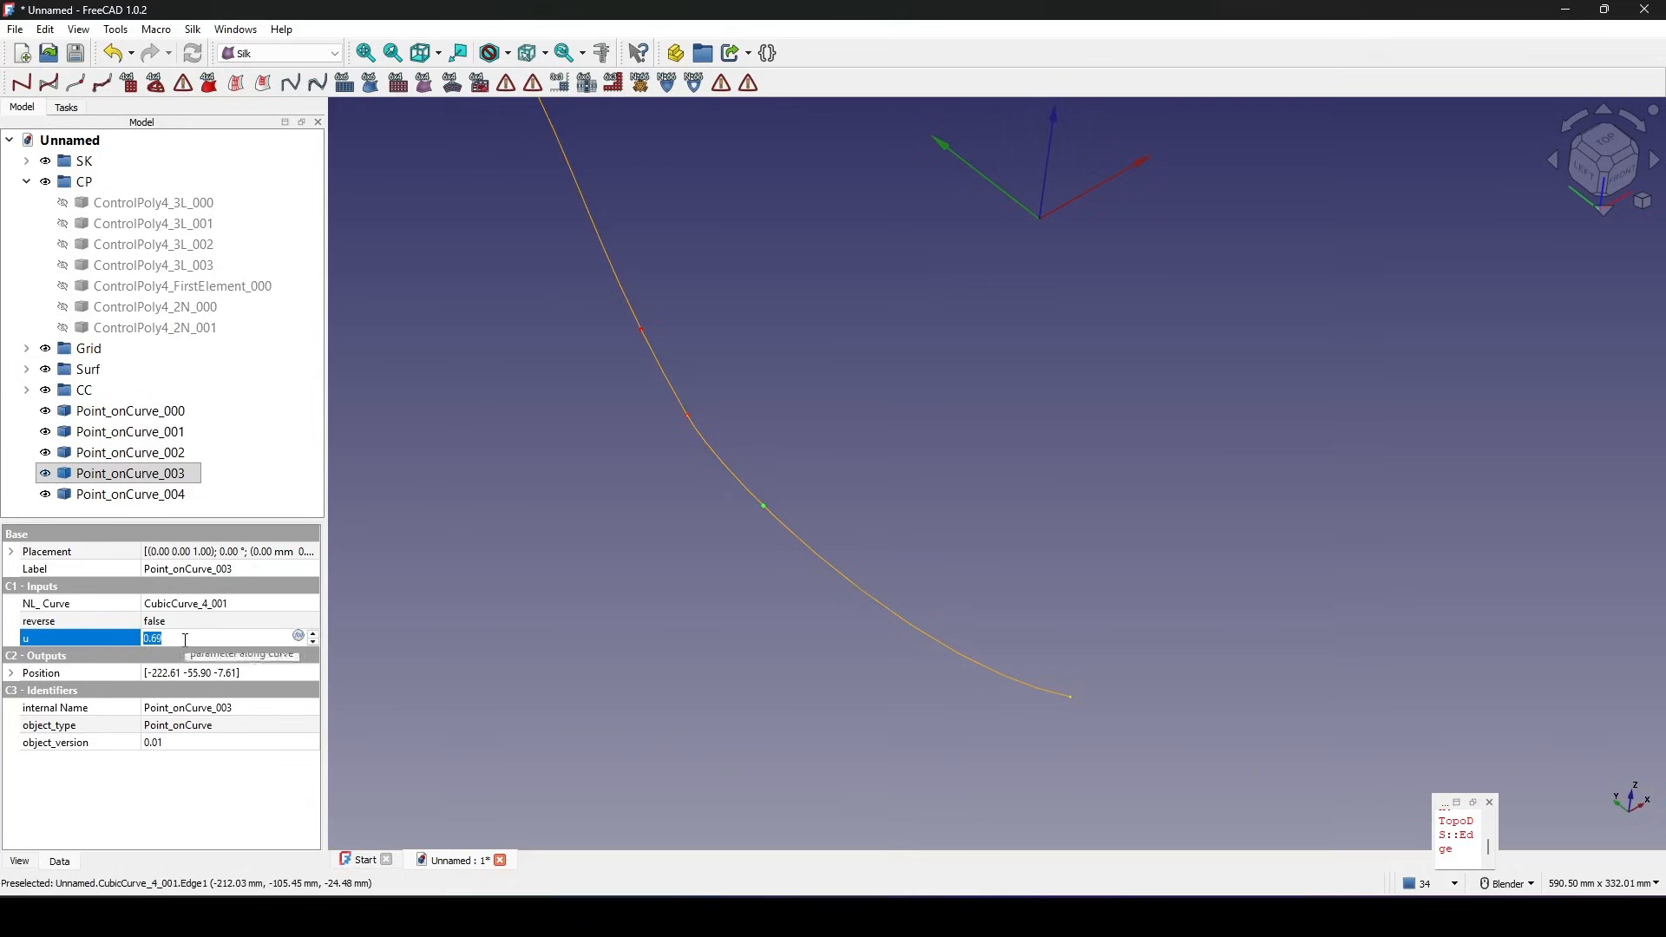
type("9")
left_click(101, 636)
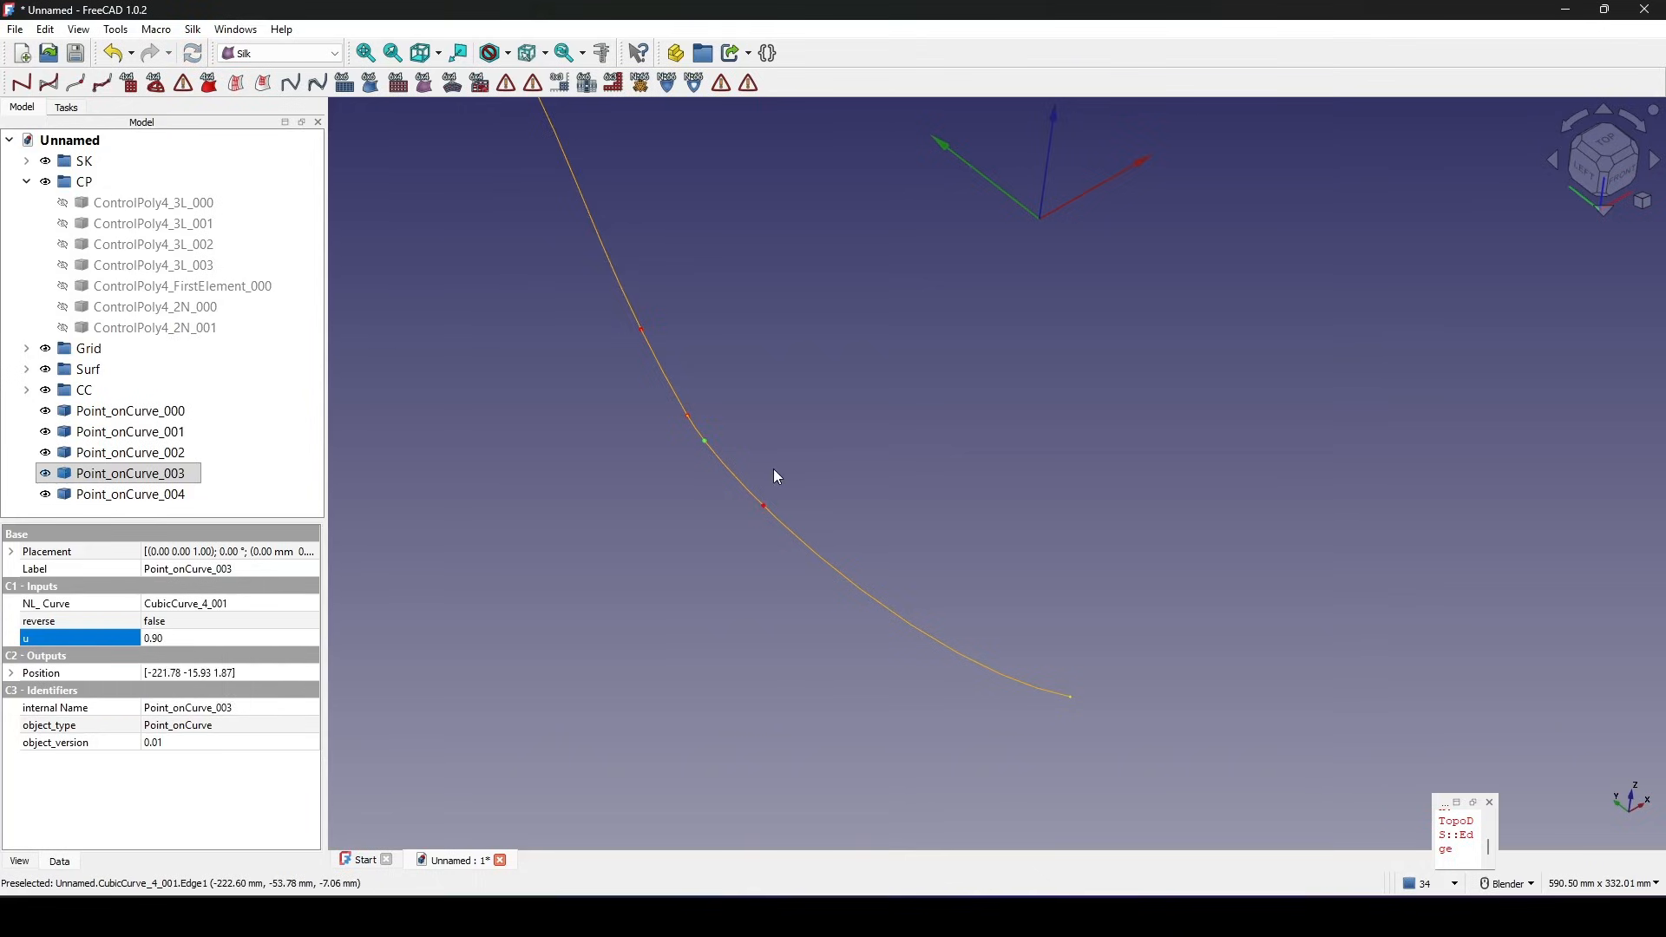
scroll(749, 466, "up", 2)
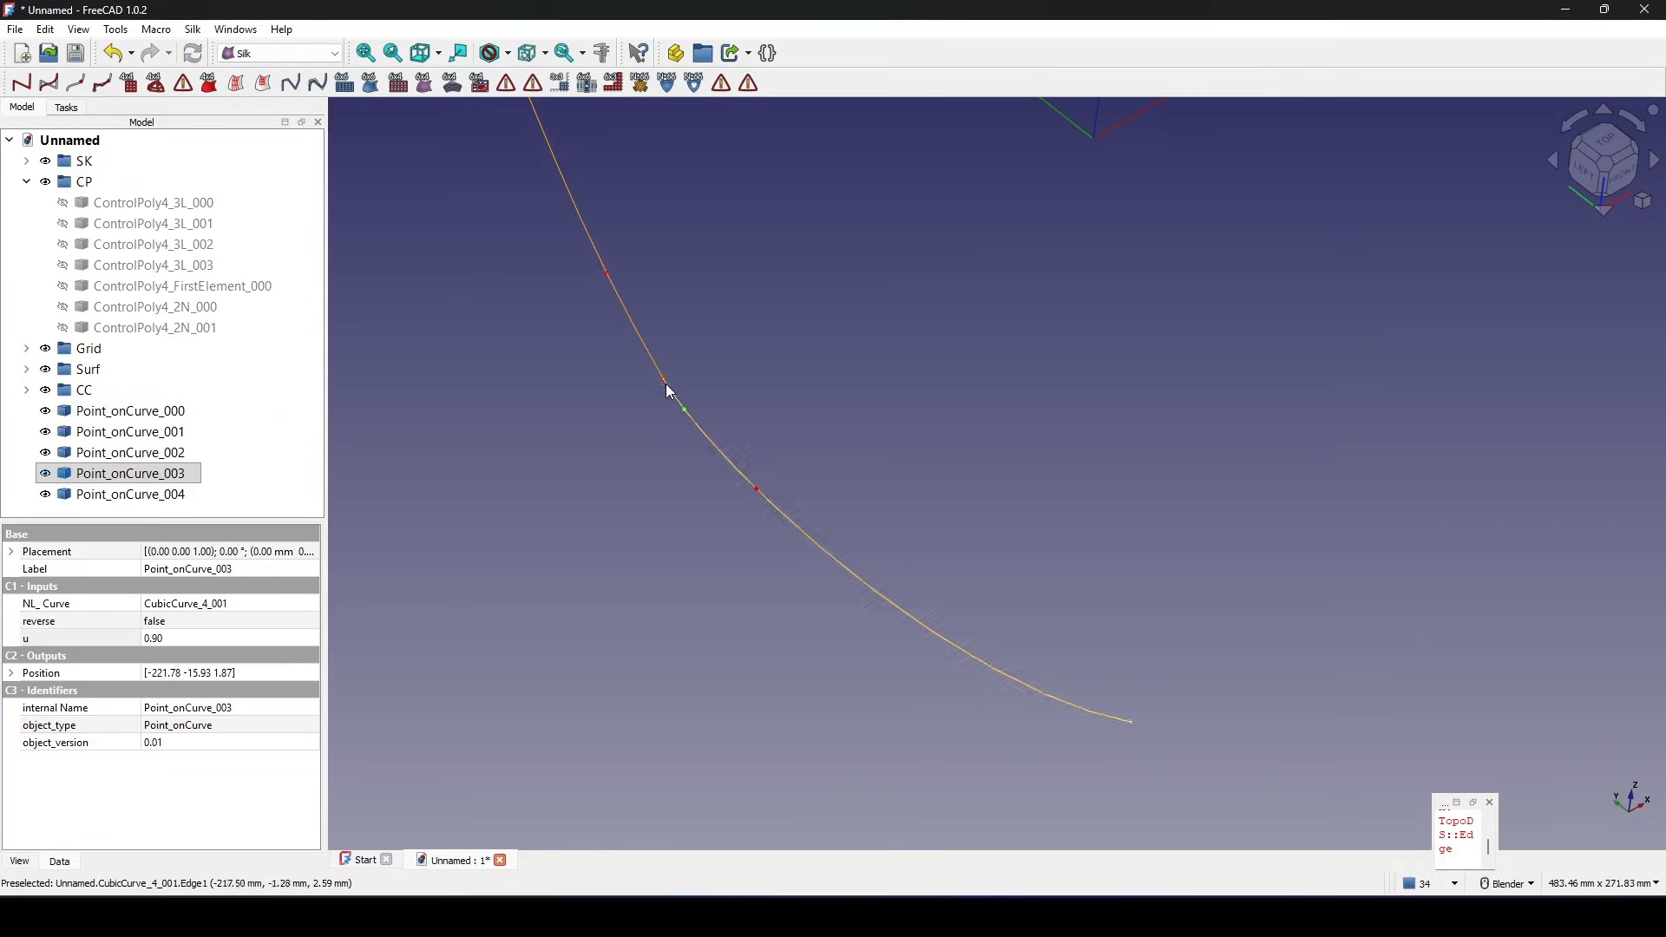
Set the u parameter of Point_onCurve_003 to 0, placing it at the start of the second curve.
left_click(175, 636)
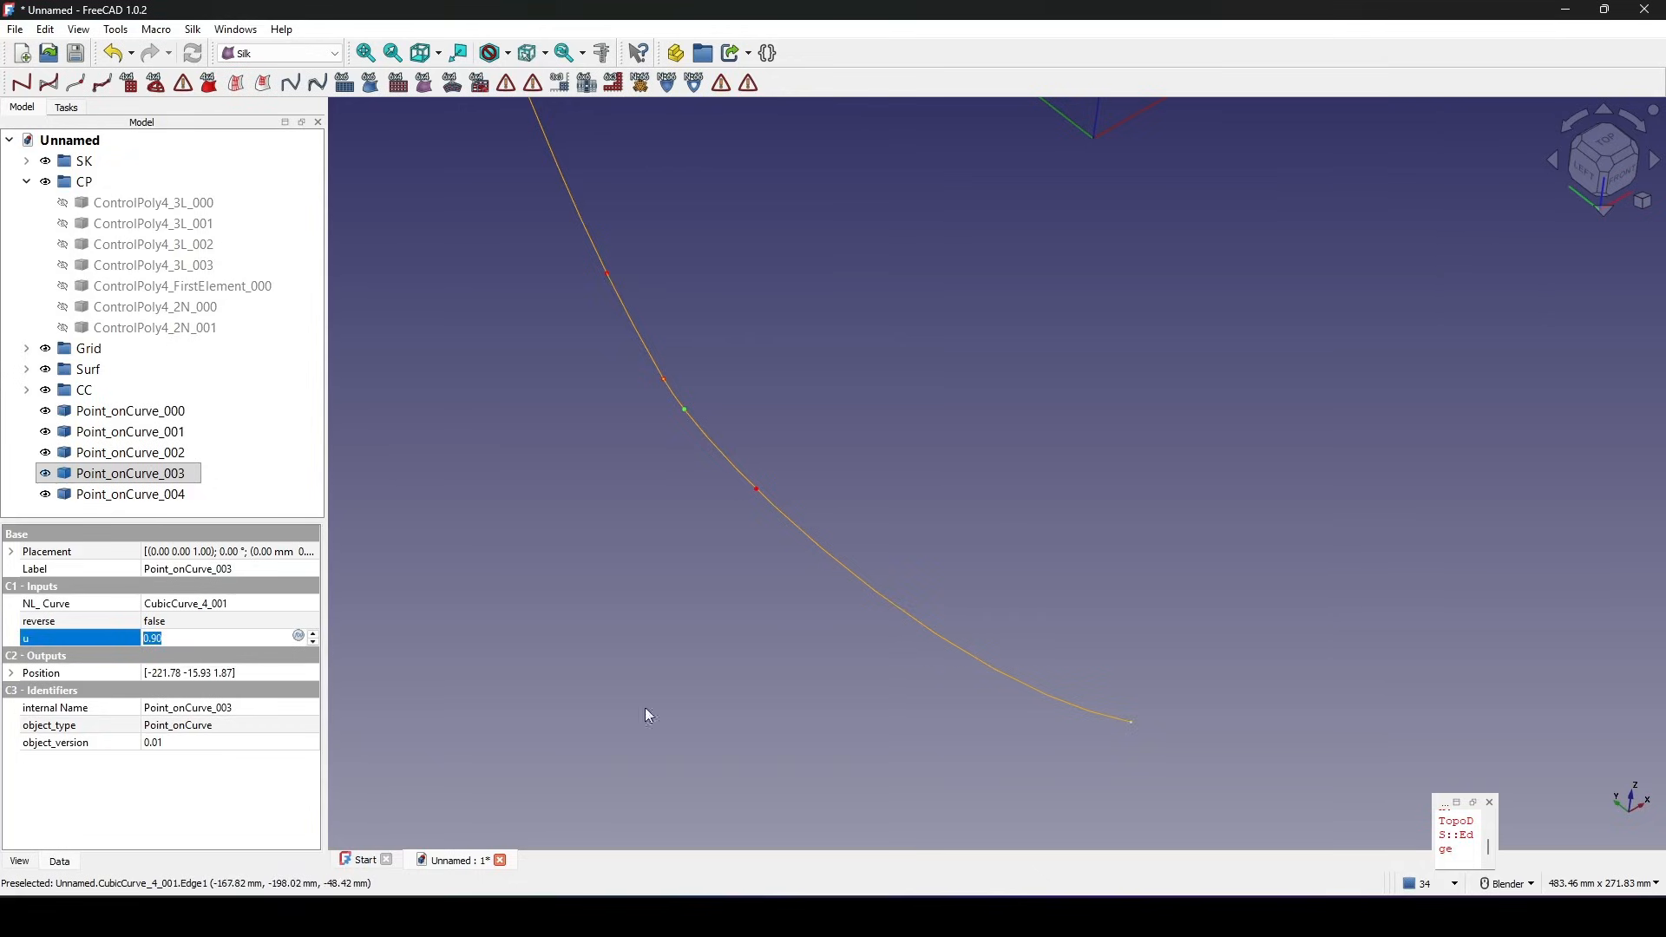
type("0")
key("Return")
scroll(1140, 722, "down", 1)
middle_click_drag(1079, 679, 1024, 682, "shift")
Set the u parameter of Point_onCurve_004 to 0.9 and clear the selection.
left_click(177, 502)
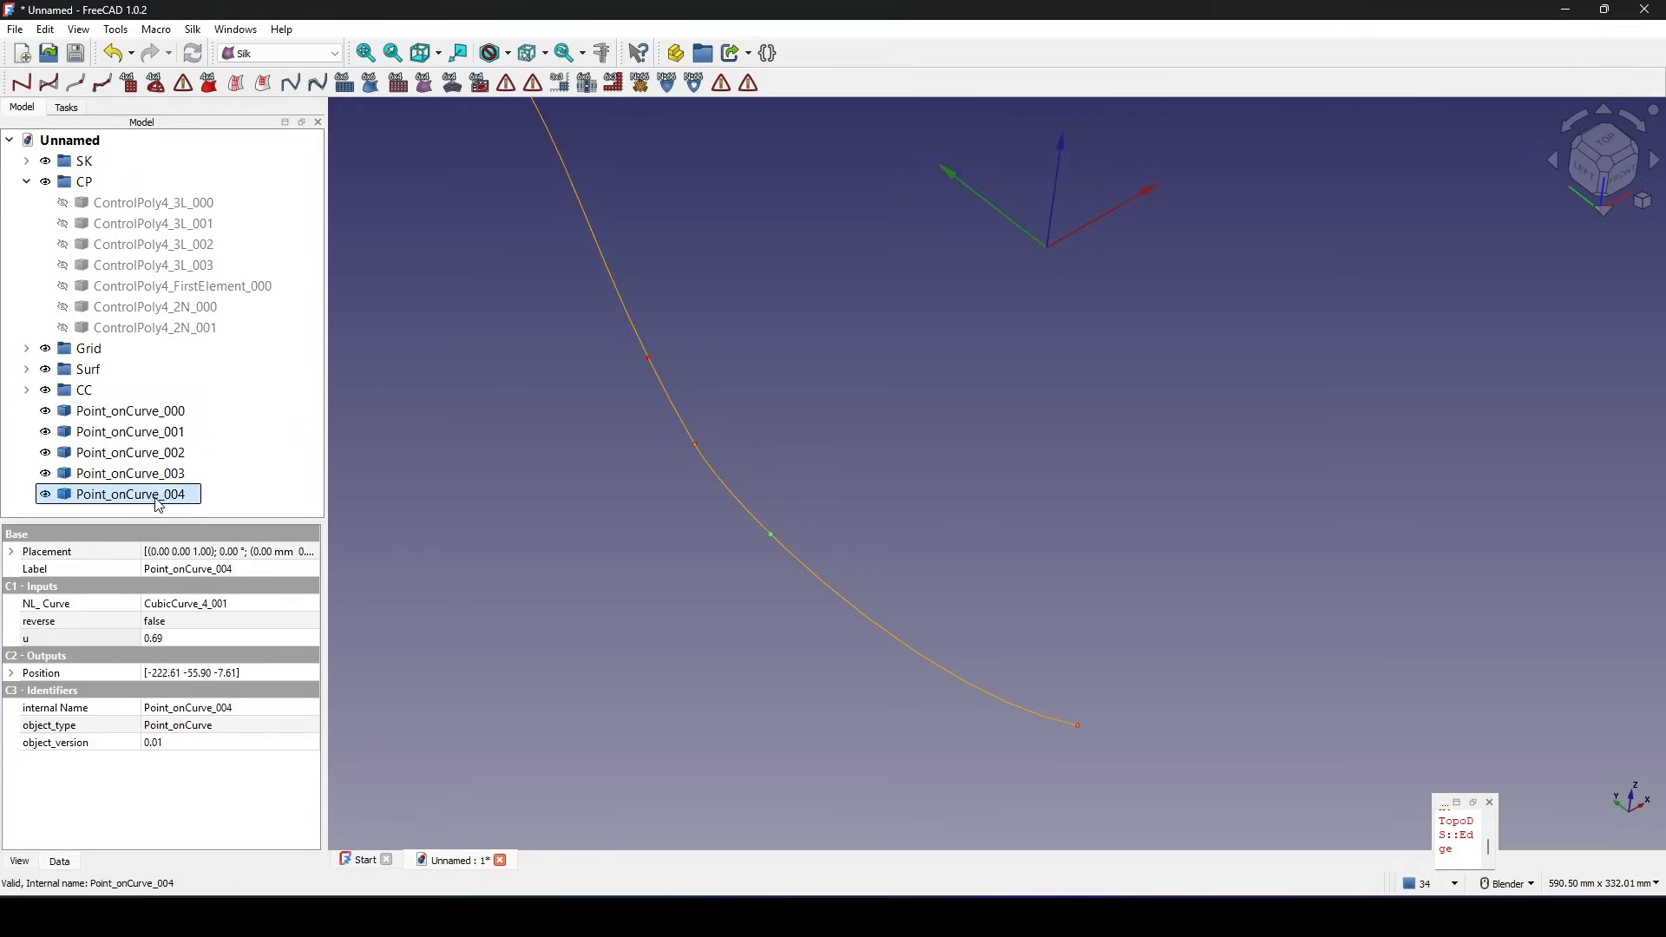
double_click(175, 638)
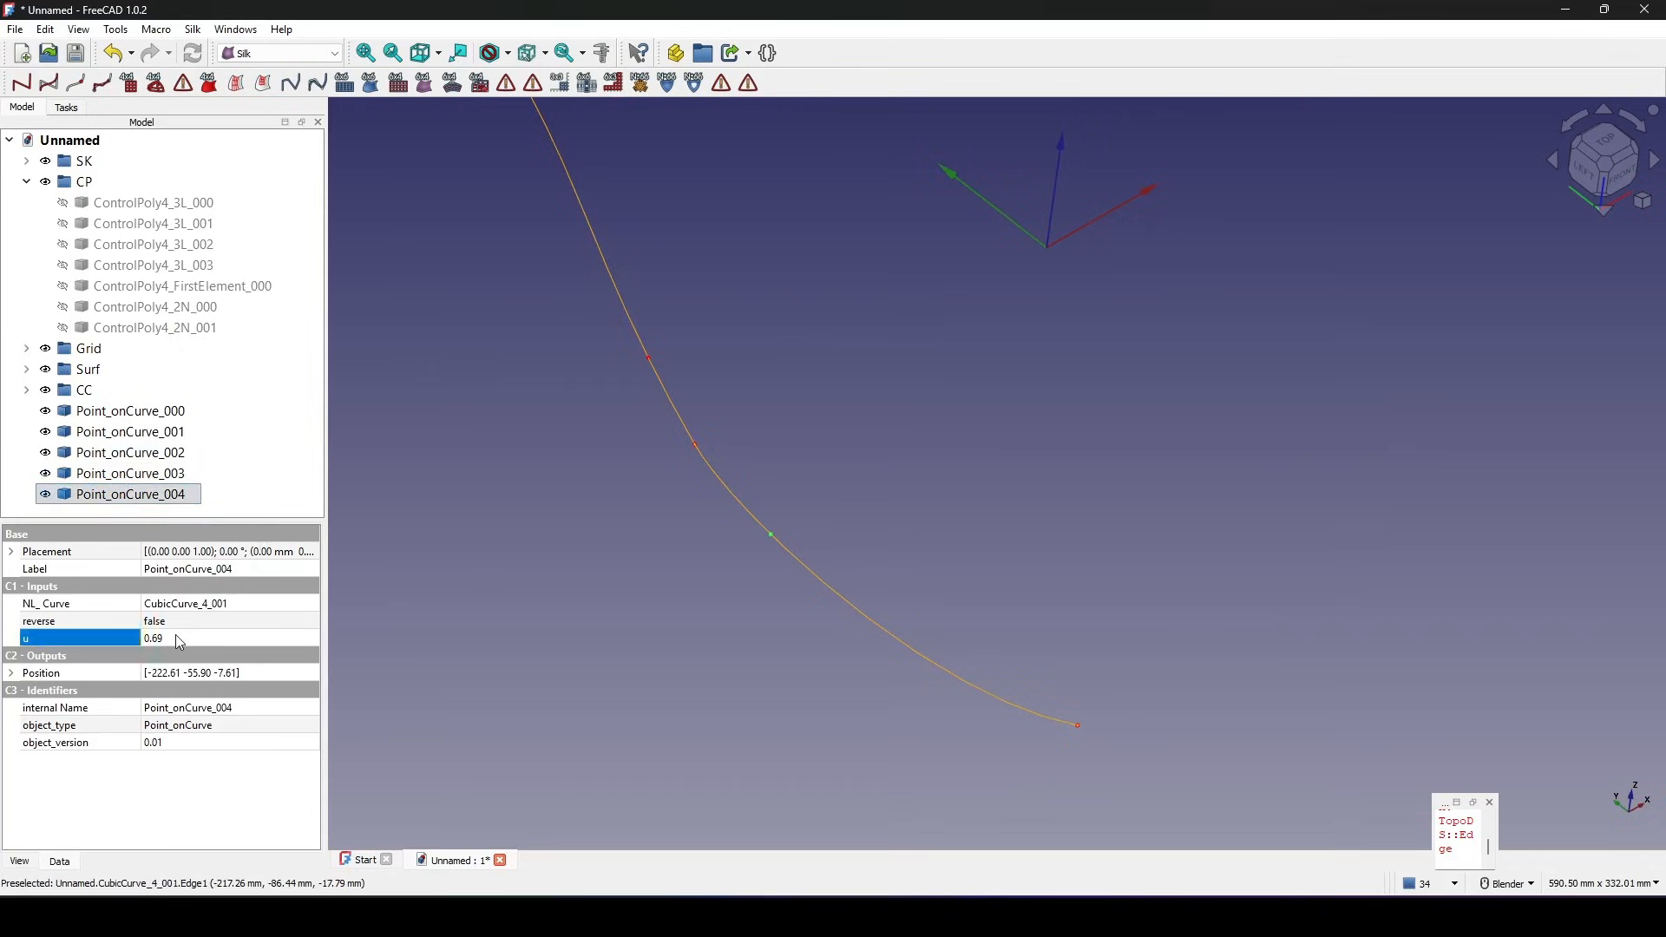
type(".9")
key("Return")
scroll(764, 484, "down", 5)
left_click(868, 483)
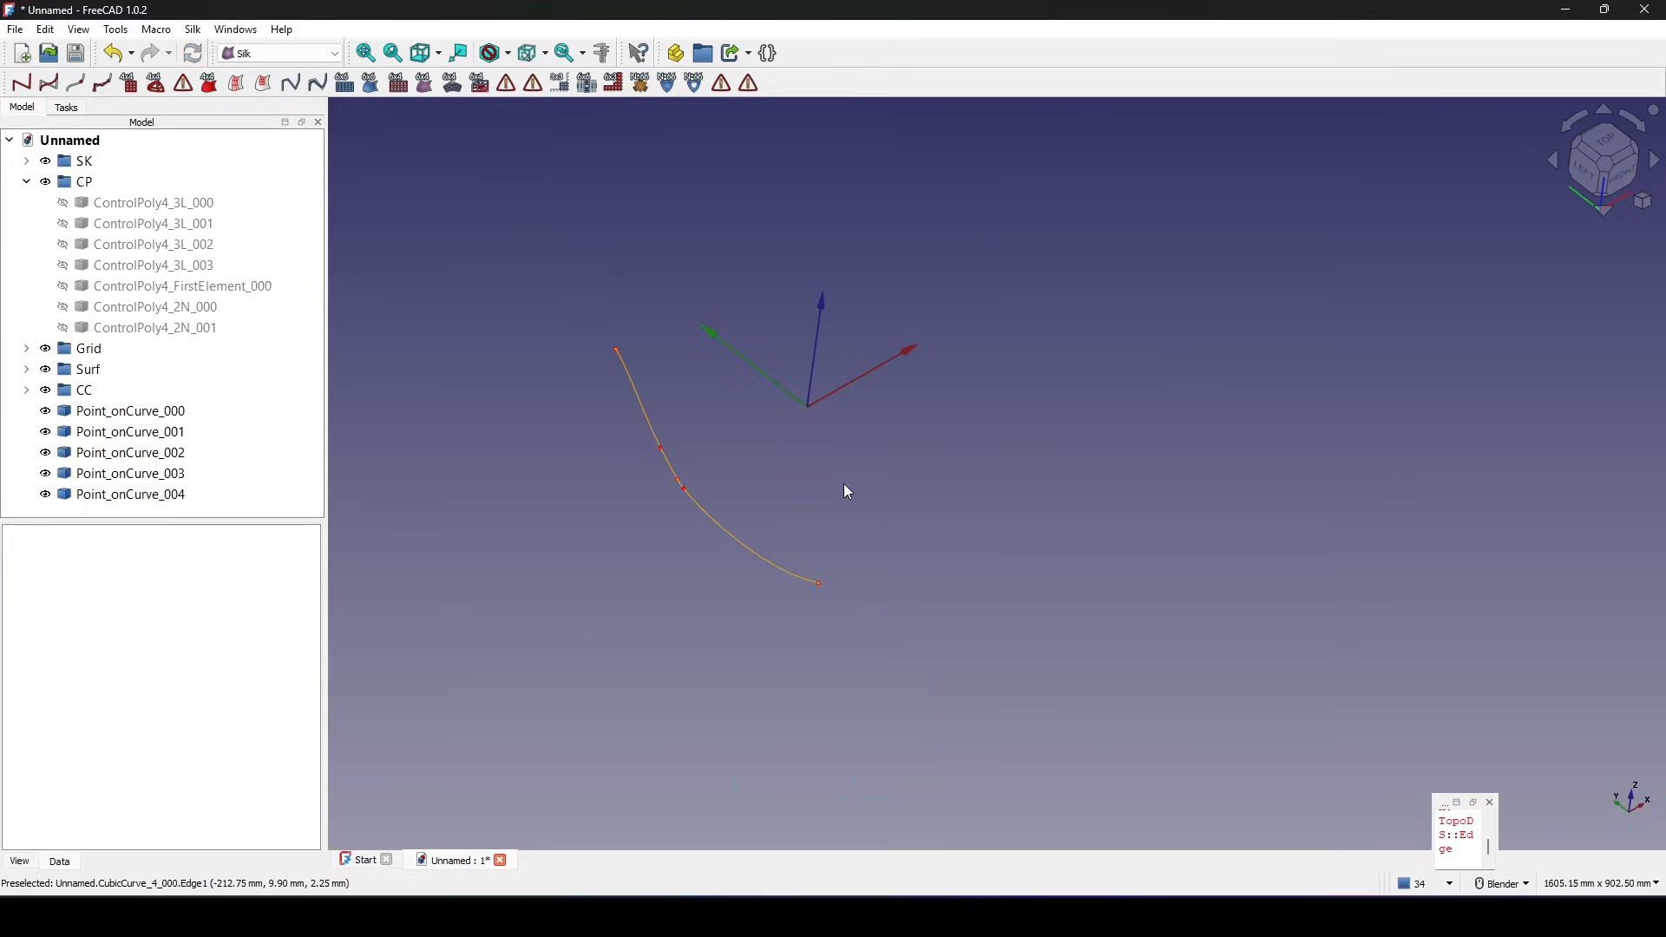
scroll(867, 493, "up", 4)
middle_click_drag(1085, 413, 1106, 408, "shift")
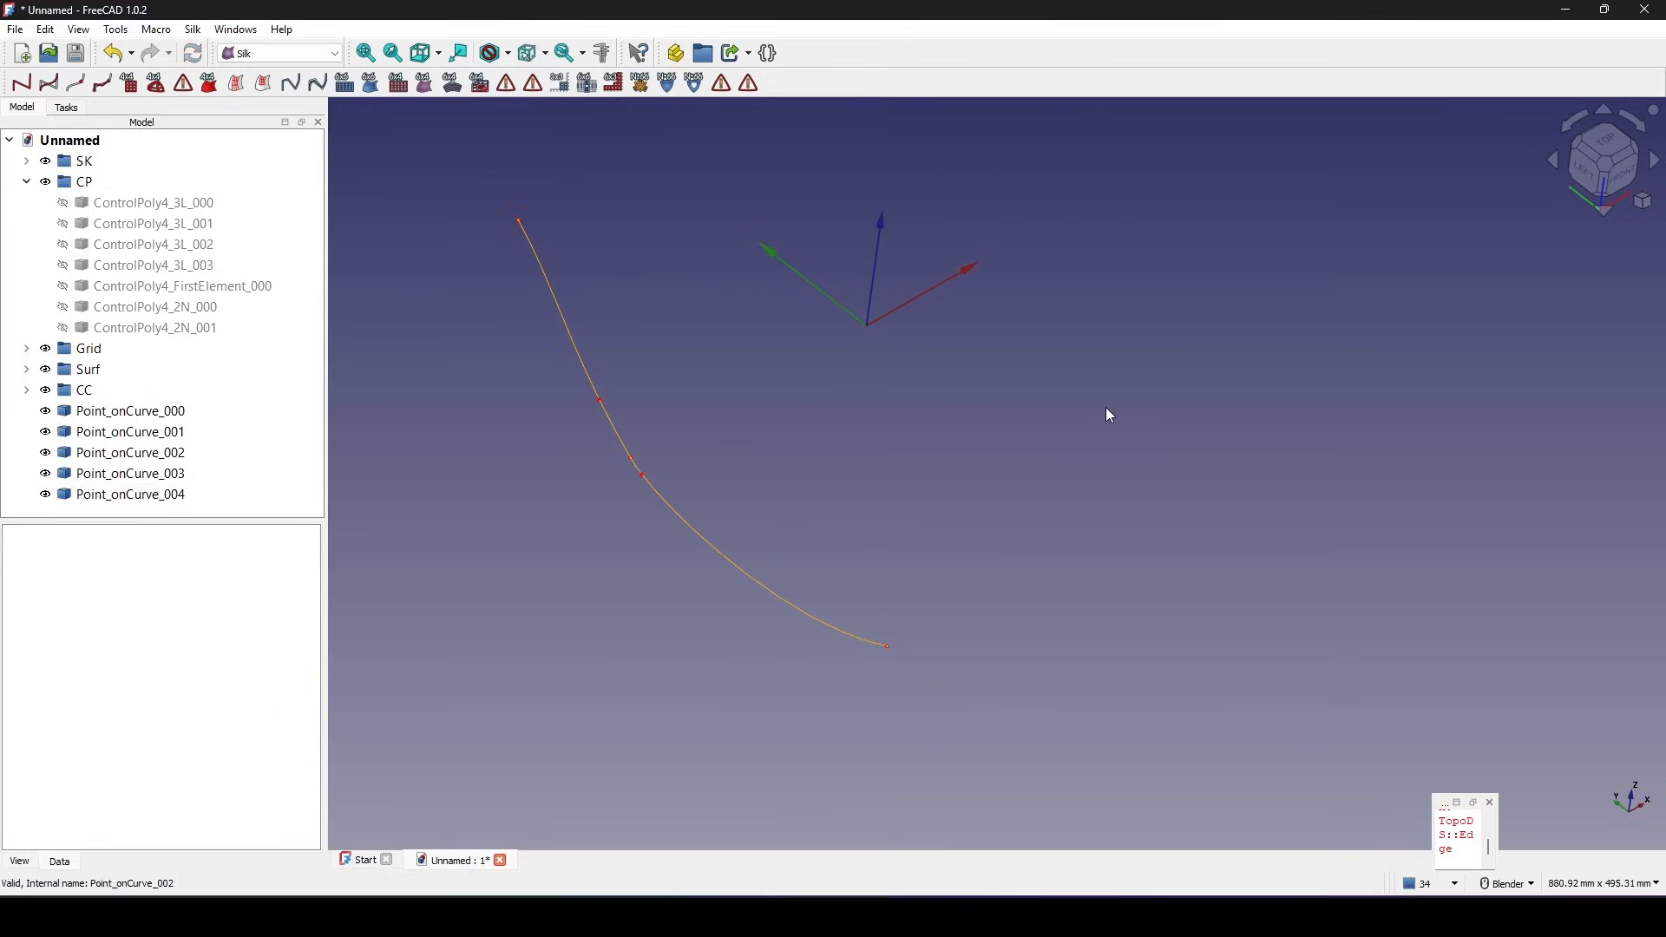
middle_click_drag(784, 471, 776, 473)
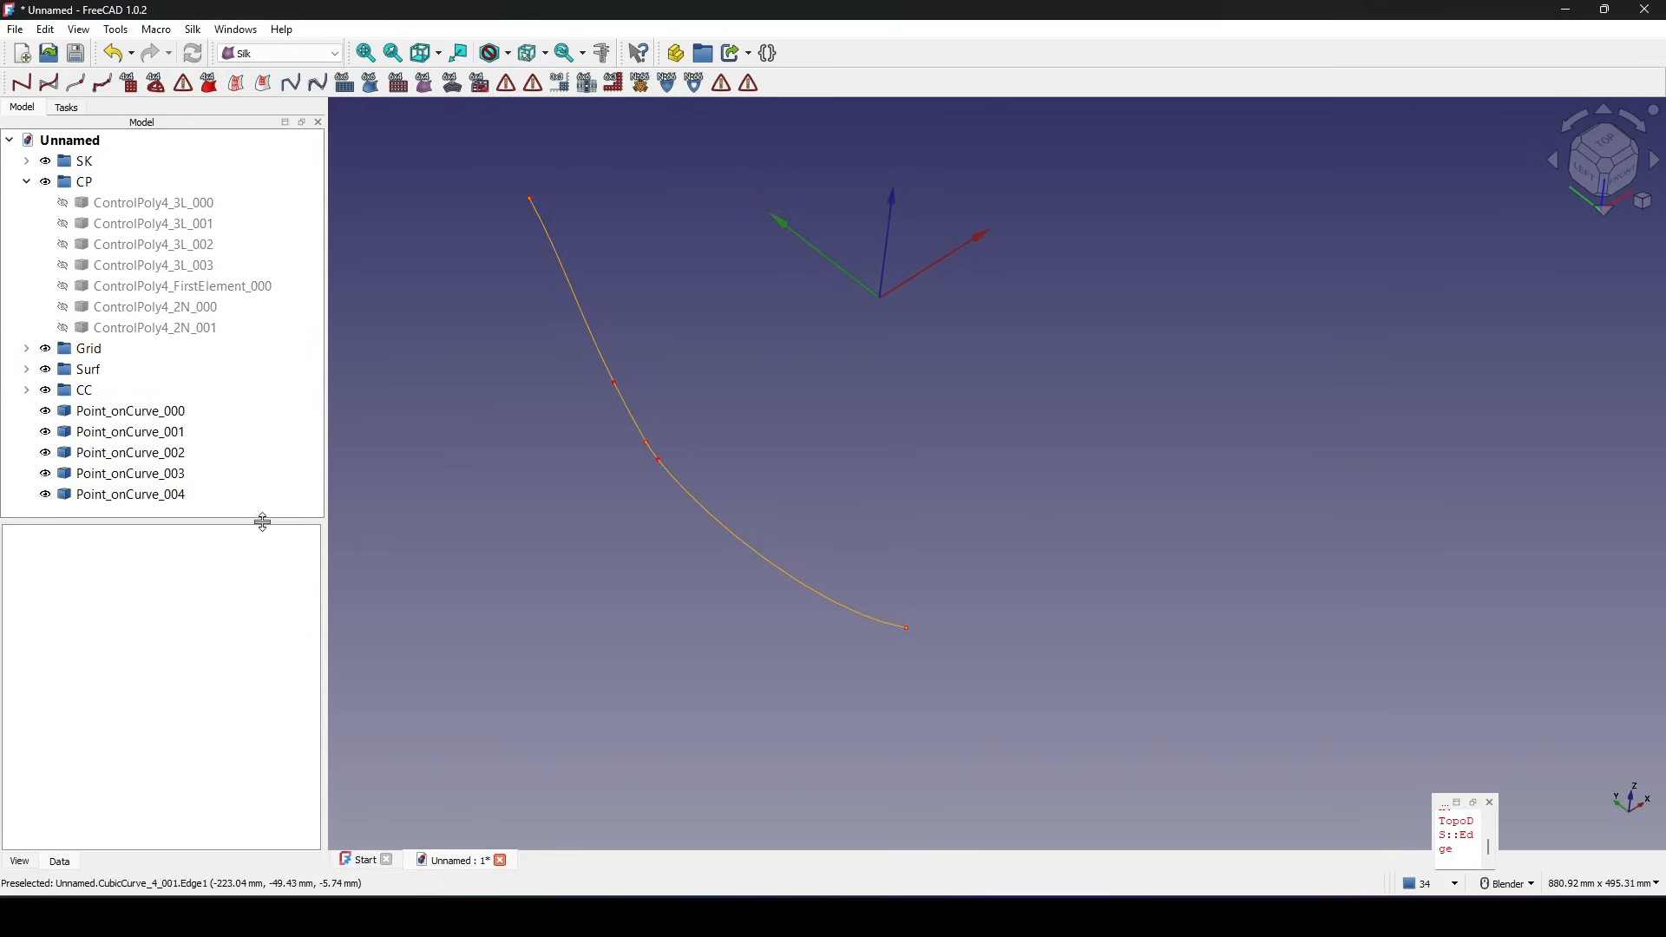
Collapse the CP group in the model tree and create a new group at document level.
left_click_drag(261, 521, 272, 610)
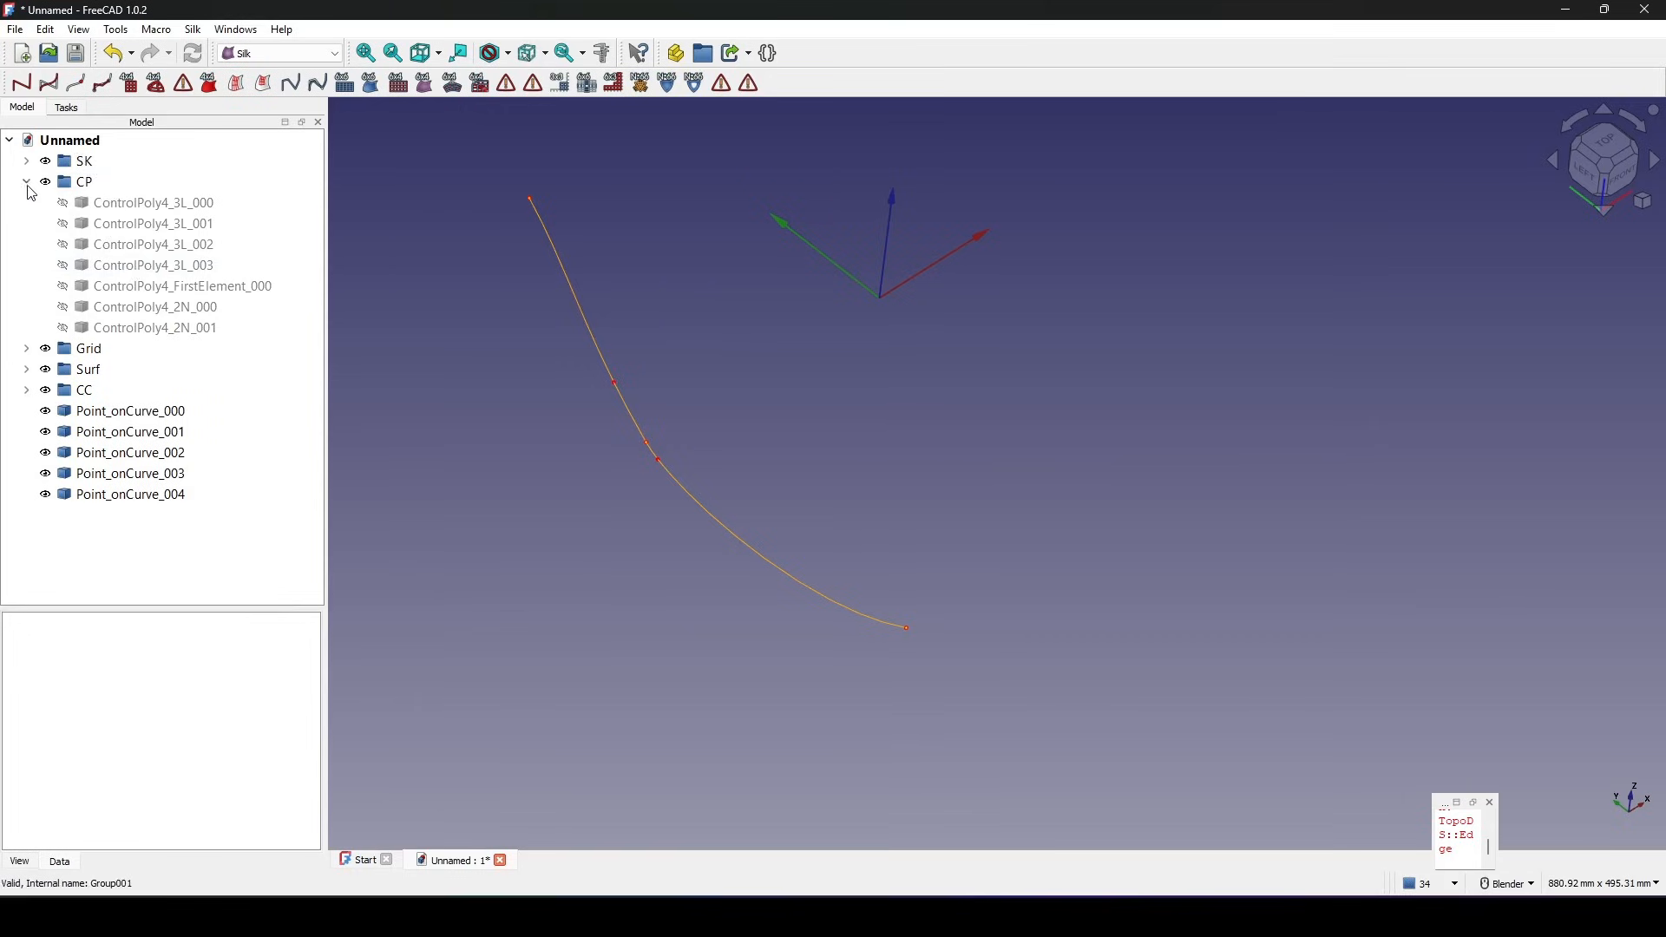
left_click(27, 182)
left_click(82, 146)
right_click(82, 145)
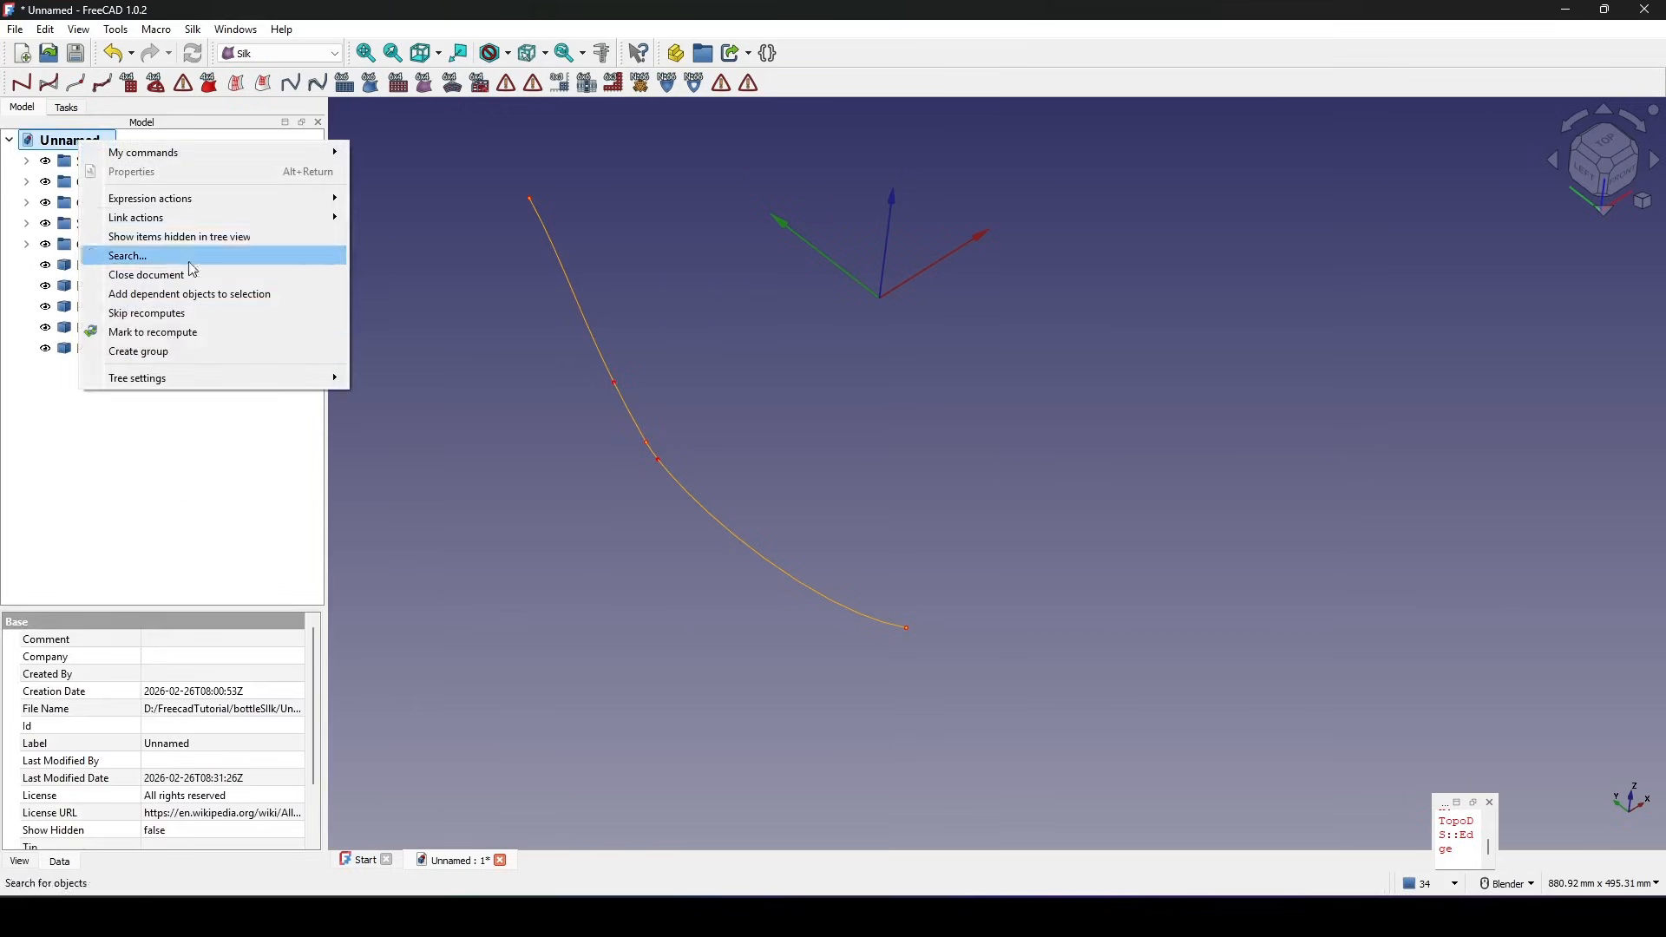
left_click(147, 349)
Rename the new document-level group as Points.
right_click(104, 378)
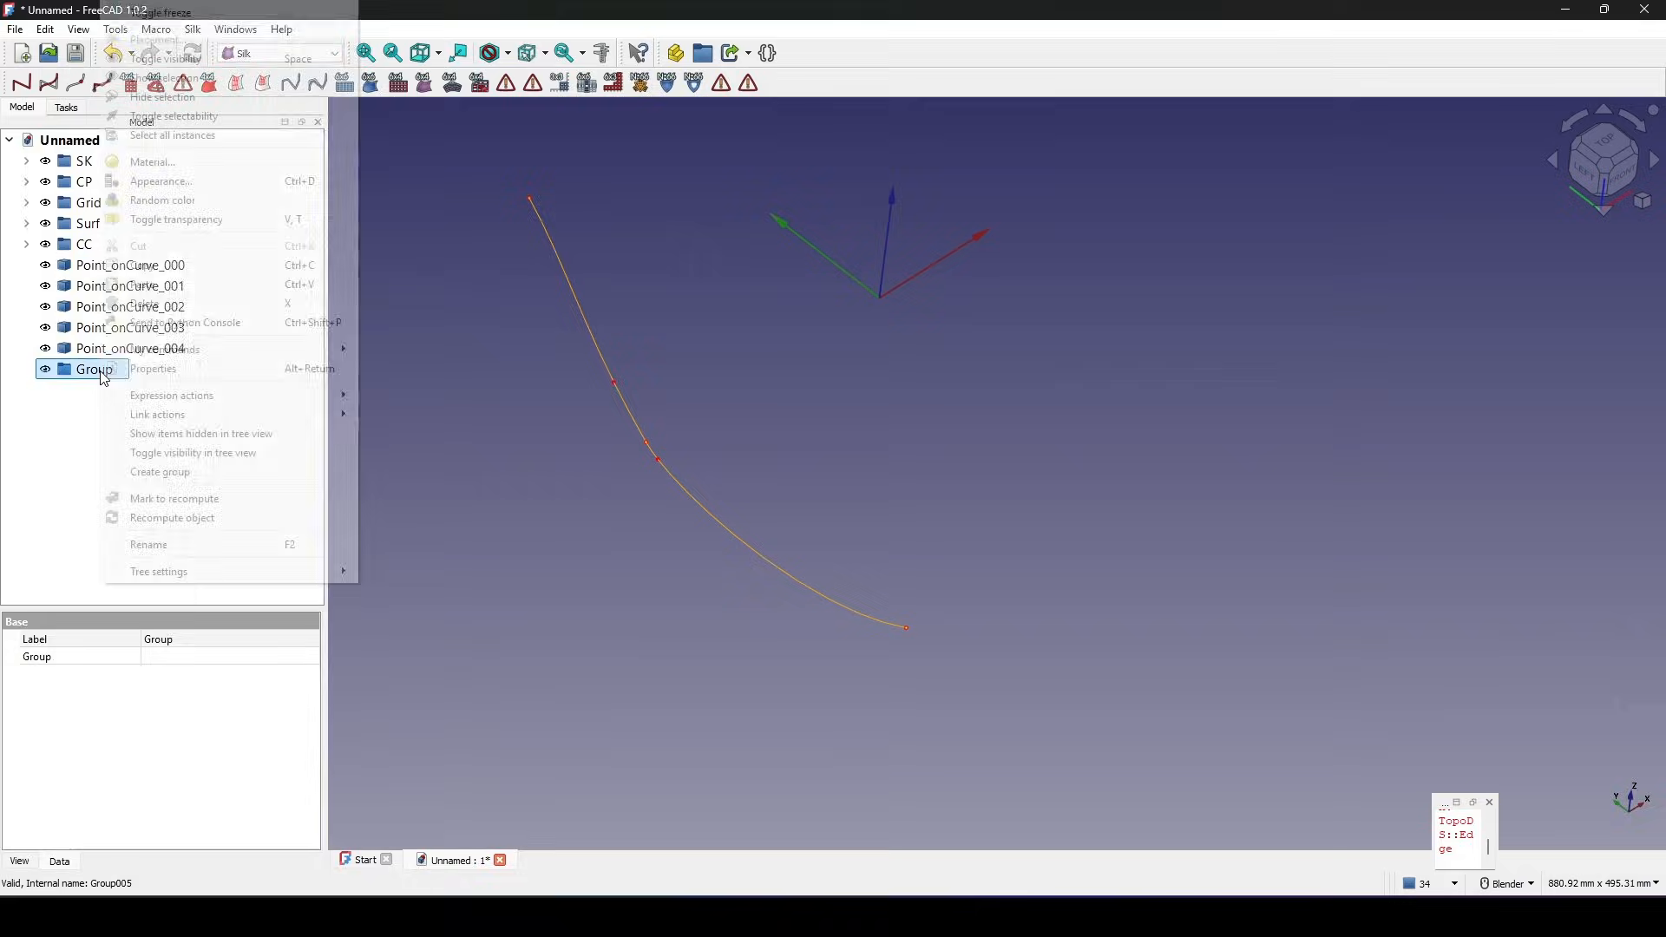
left_click(222, 543)
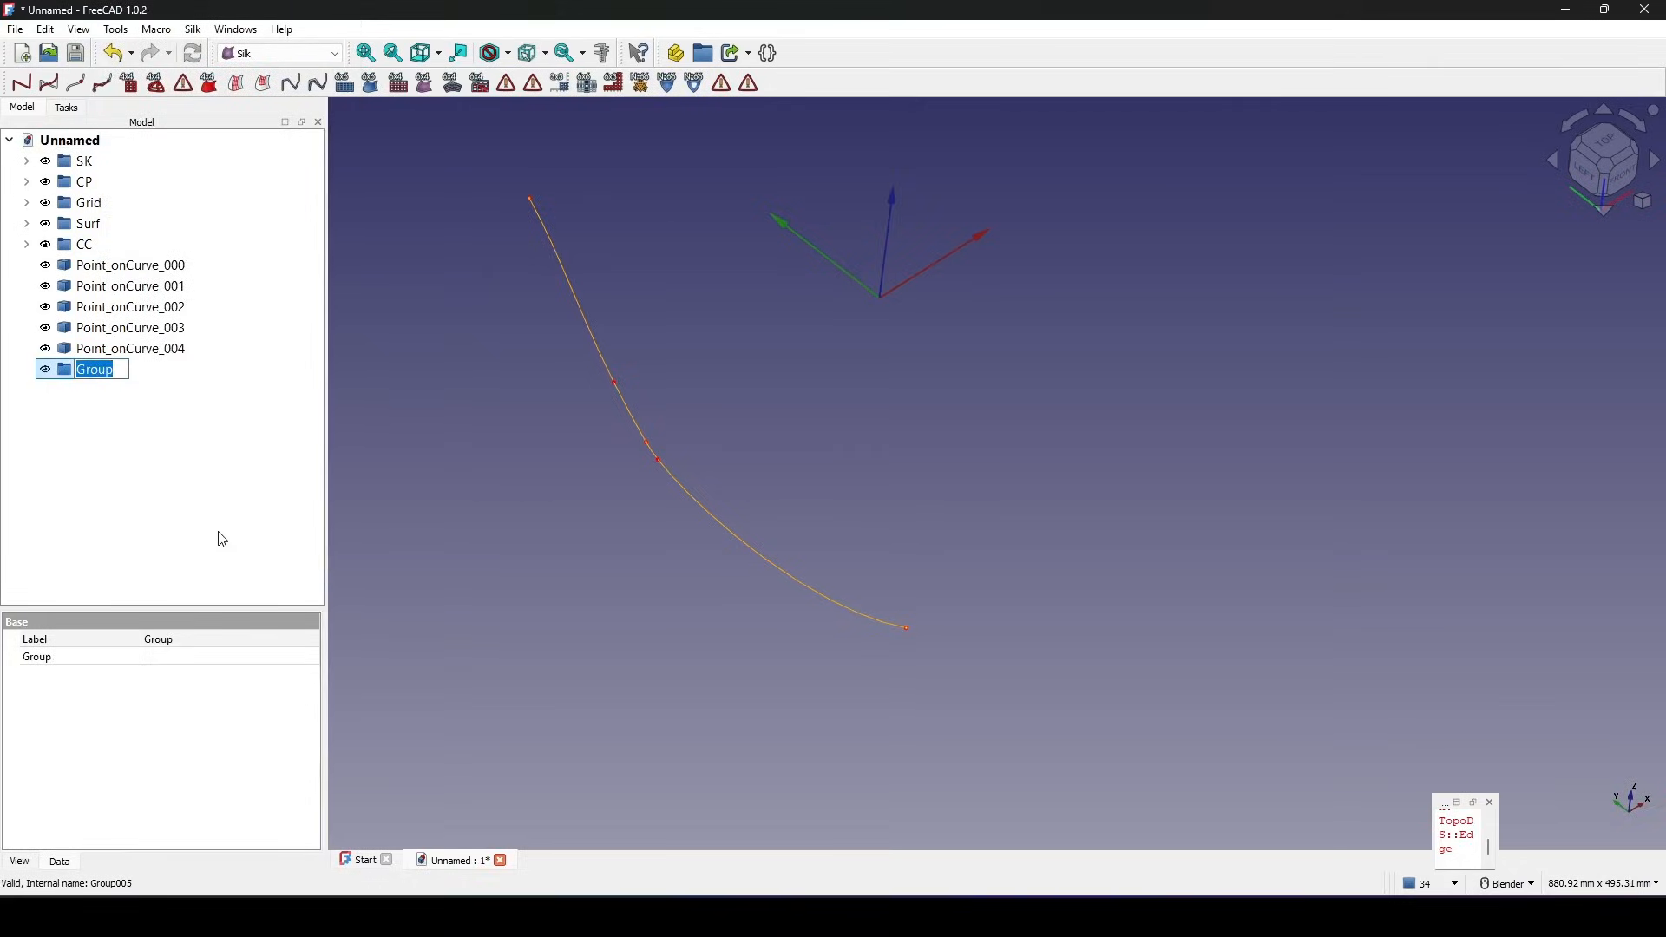
type("Poimt")
key("BackSpace")
type("nts")
key("Return")
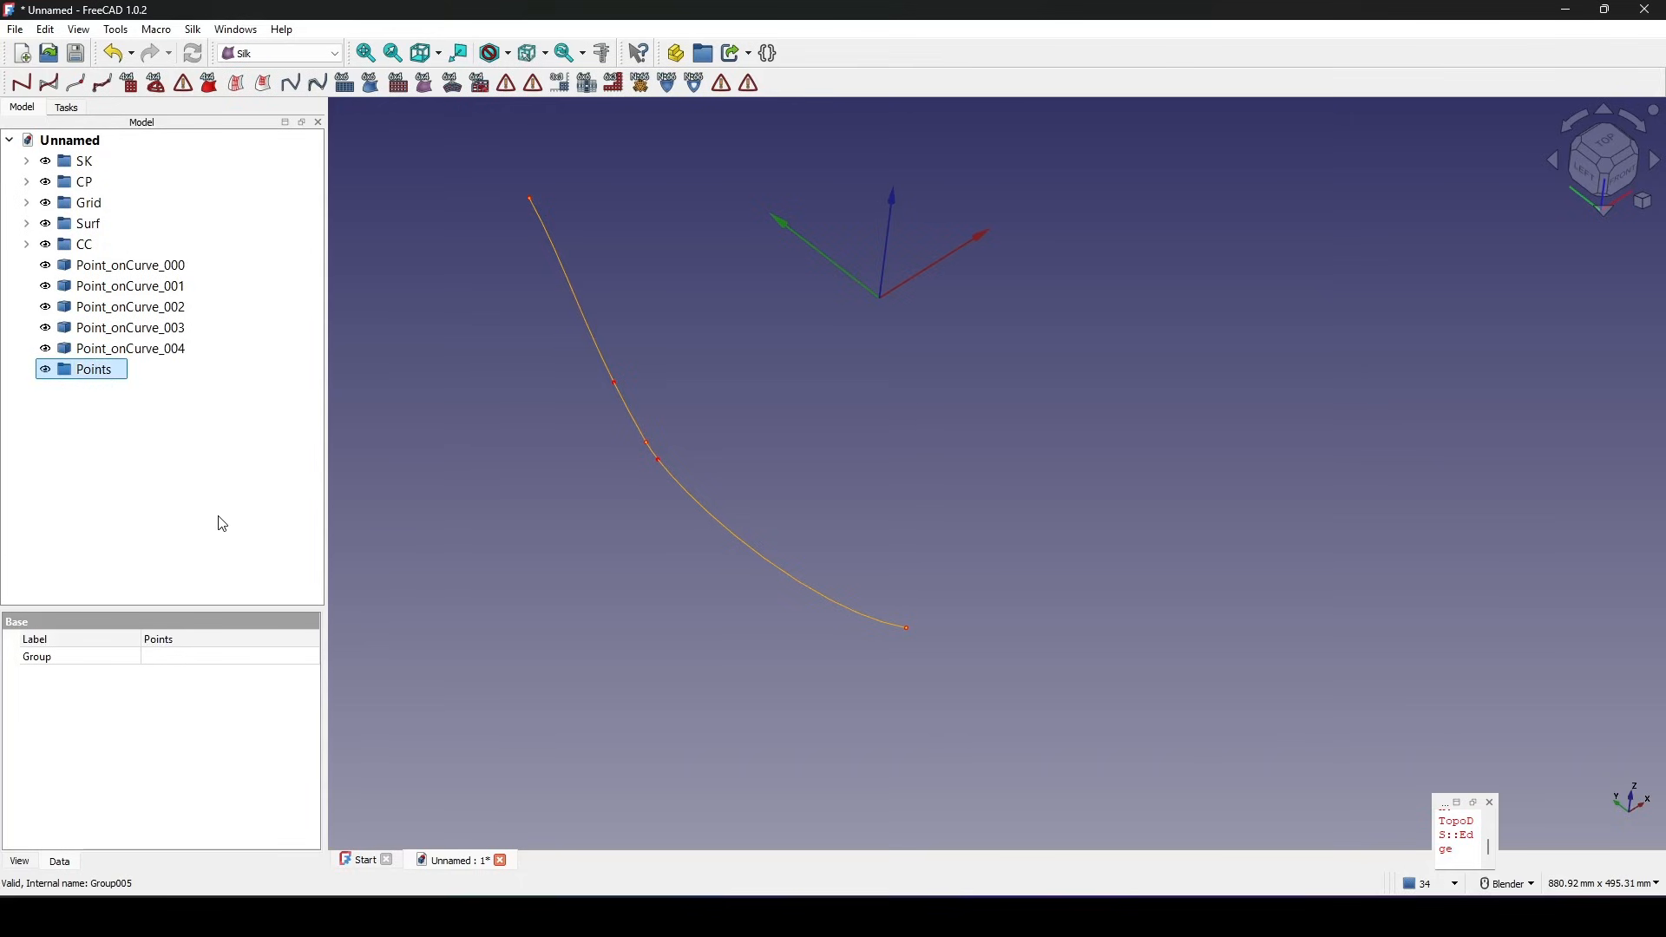
left_click(219, 518)
Move Point_onCurve_000 through Point_onCurve_004 into the Points group and expand the group.
left_click(147, 265)
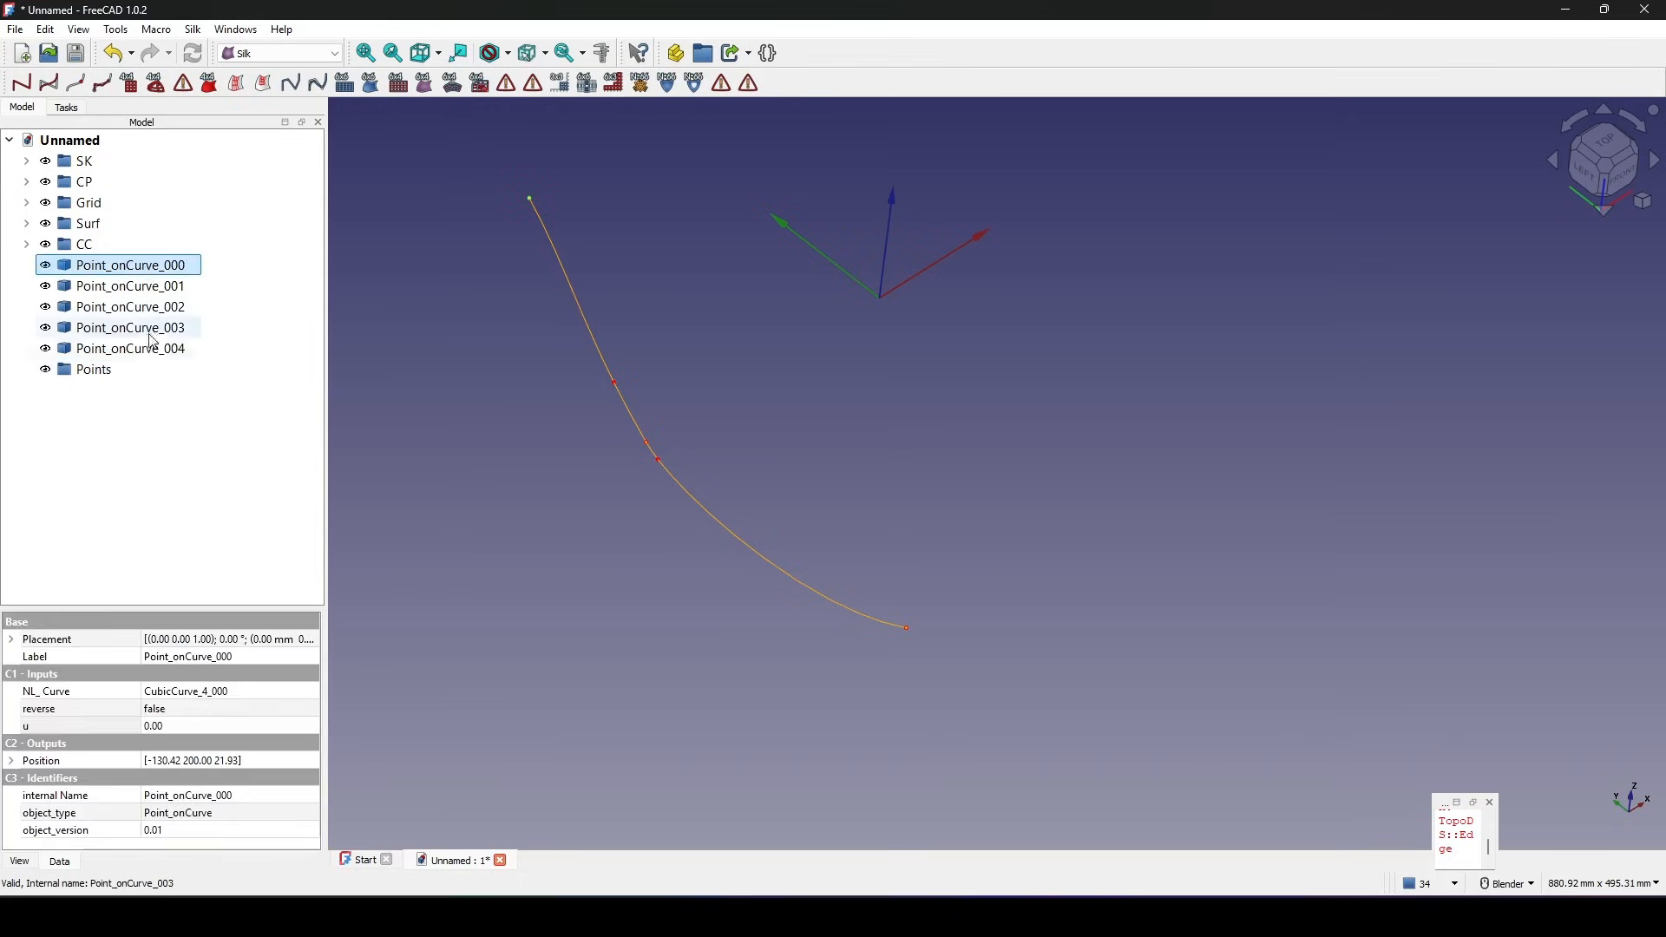
left_click(146, 349, "shift")
left_click_drag(134, 318, 113, 370)
left_click(26, 266)
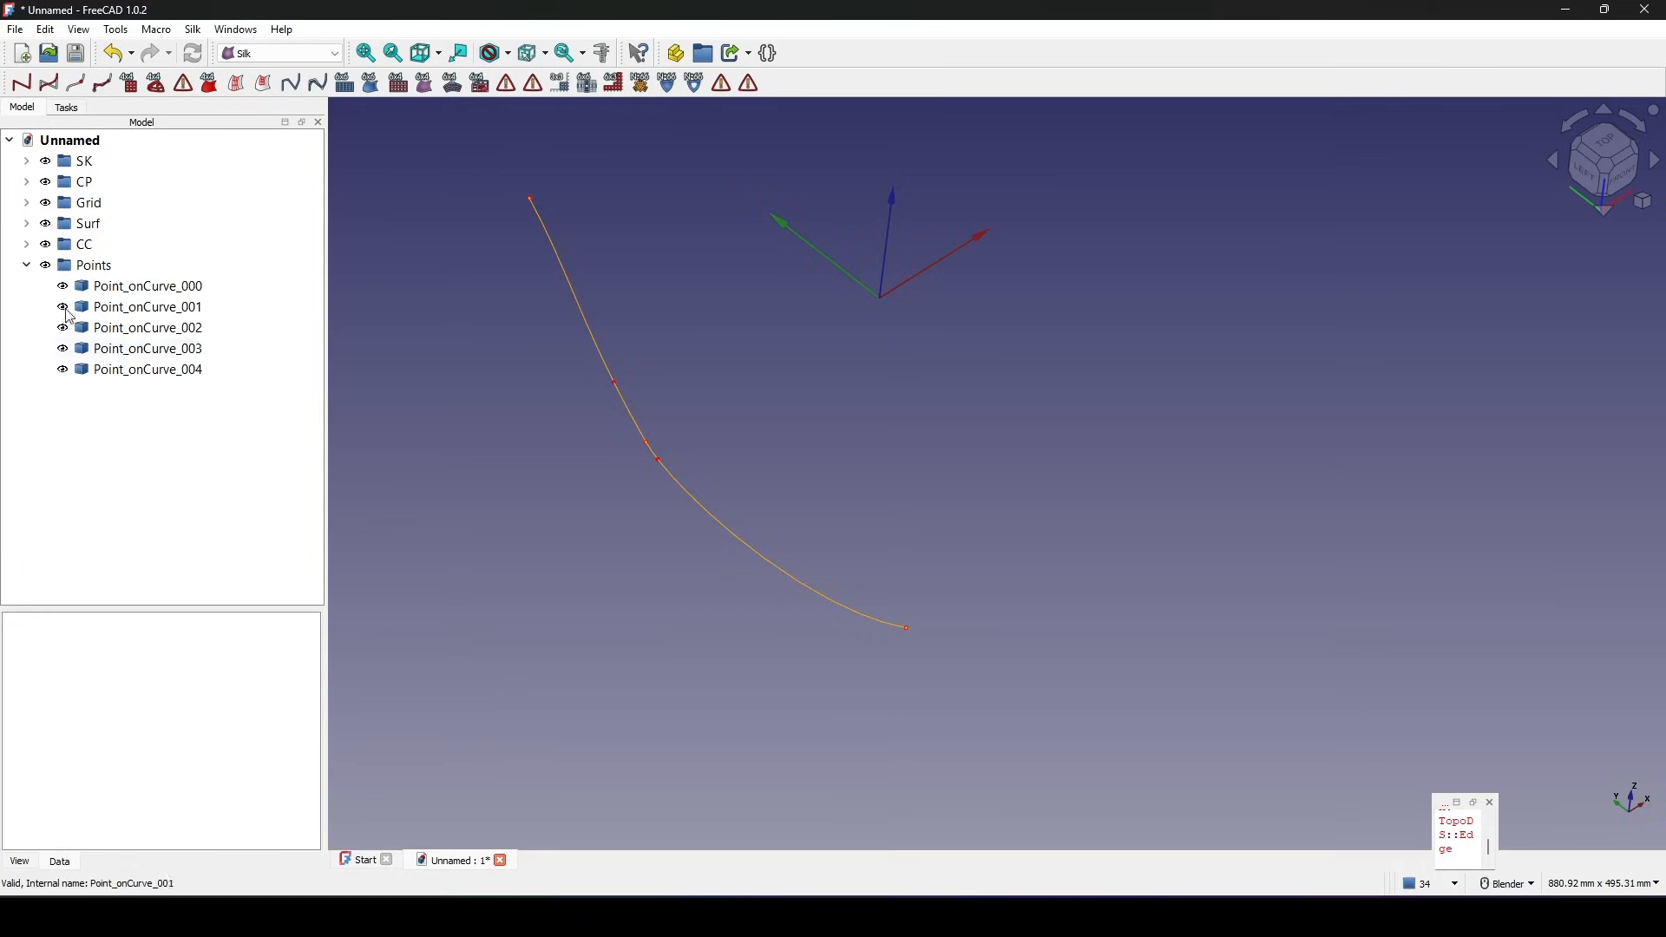
Examine the u parameter and curve position of each of the five points in the Points group.
scroll(657, 484, "up", 2)
middle_click_drag(784, 487, 793, 511, "shift")
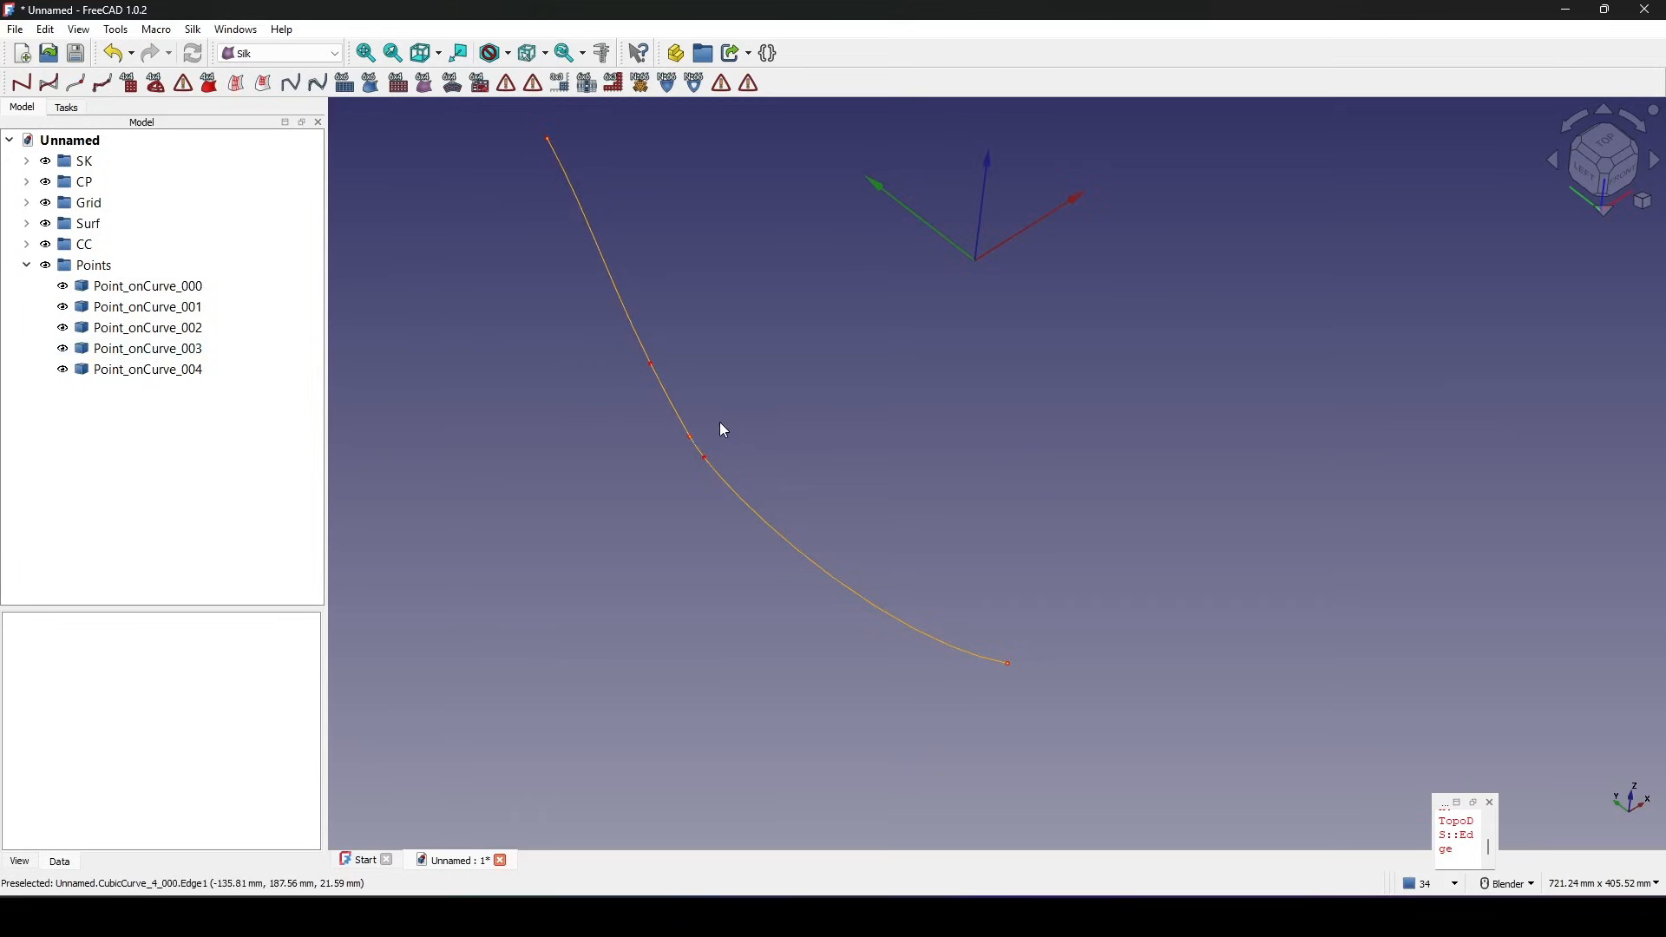
middle_click_drag(773, 435, 776, 450, "shift")
left_click(173, 287)
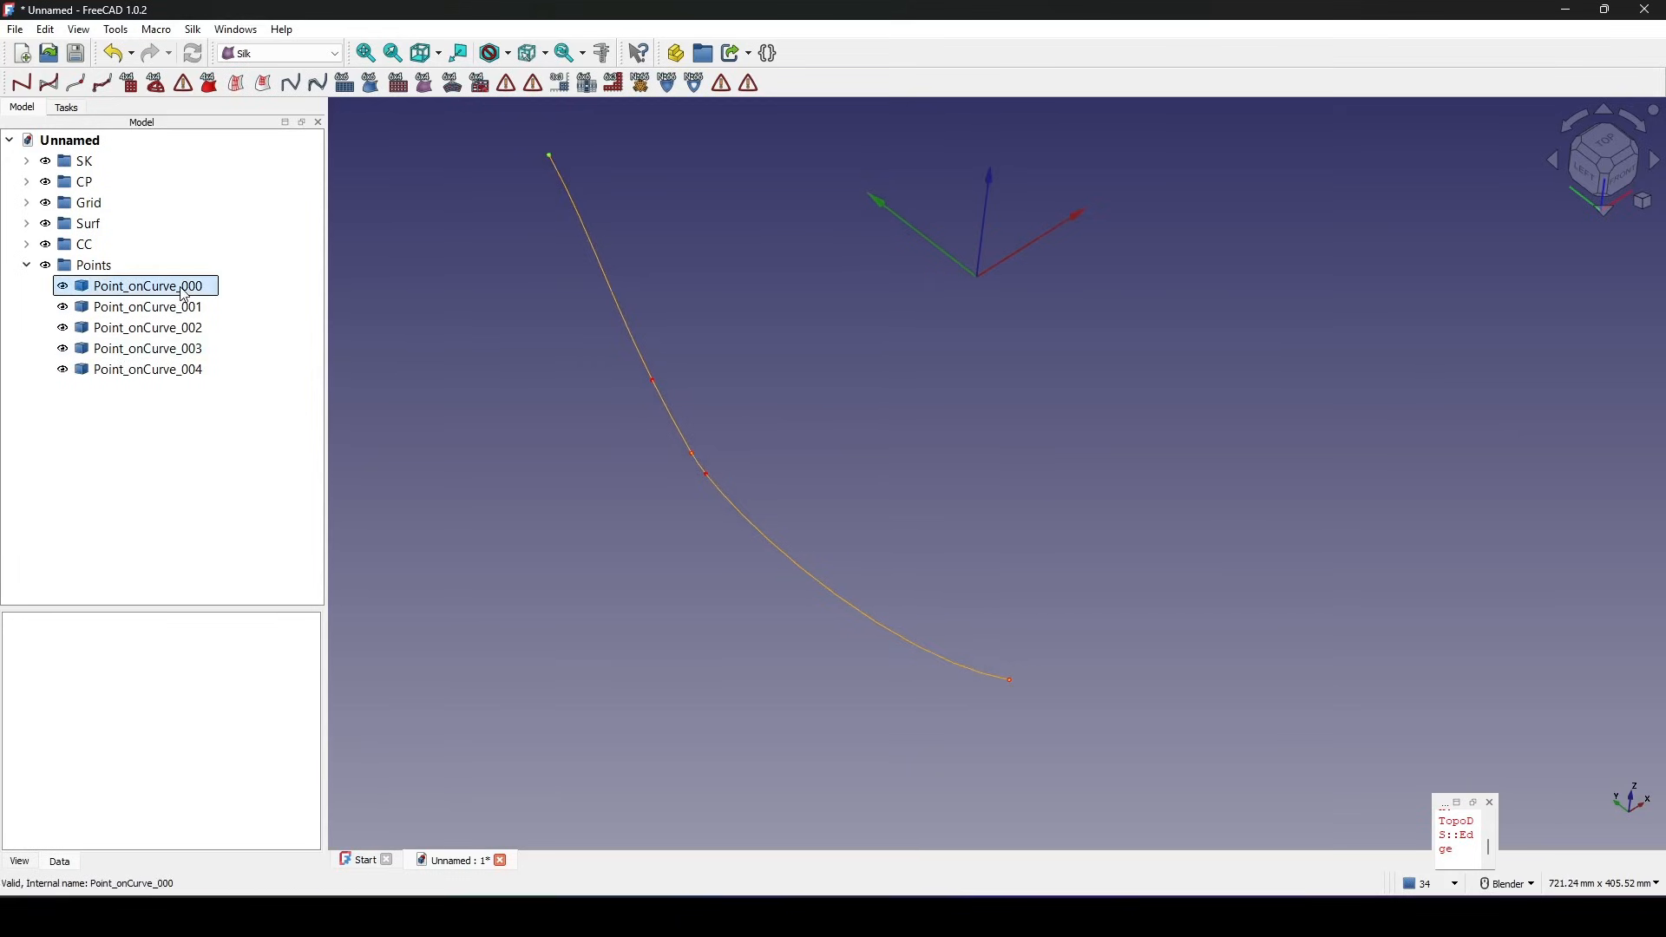
left_click_drag(162, 610, 174, 487)
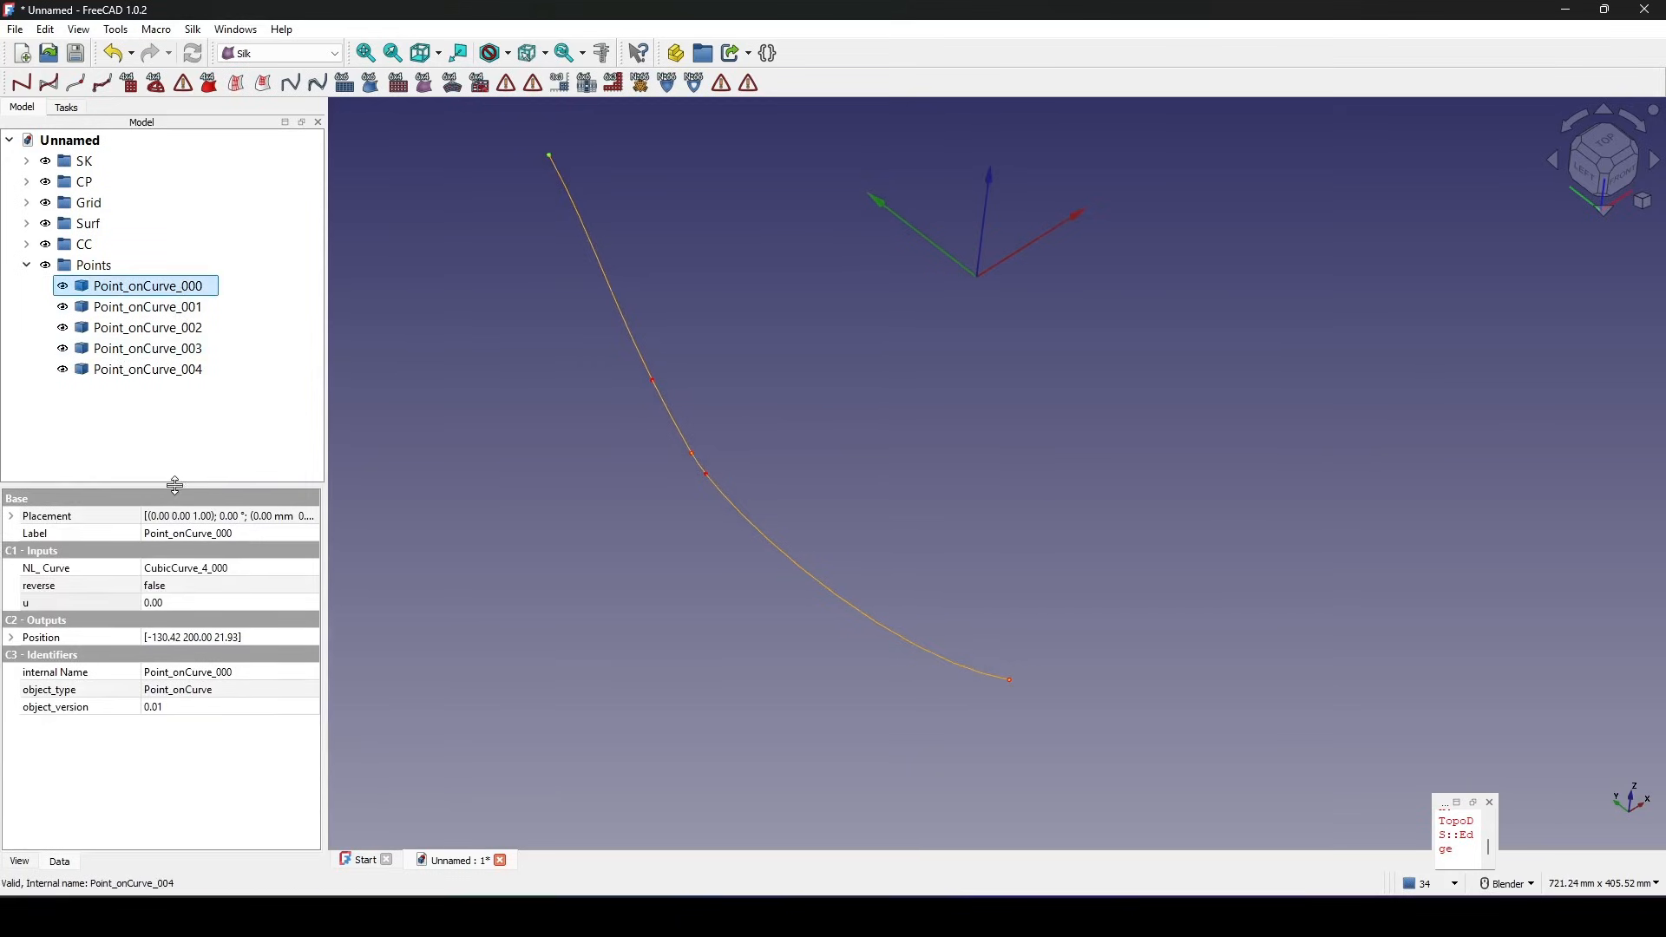
left_click(34, 605)
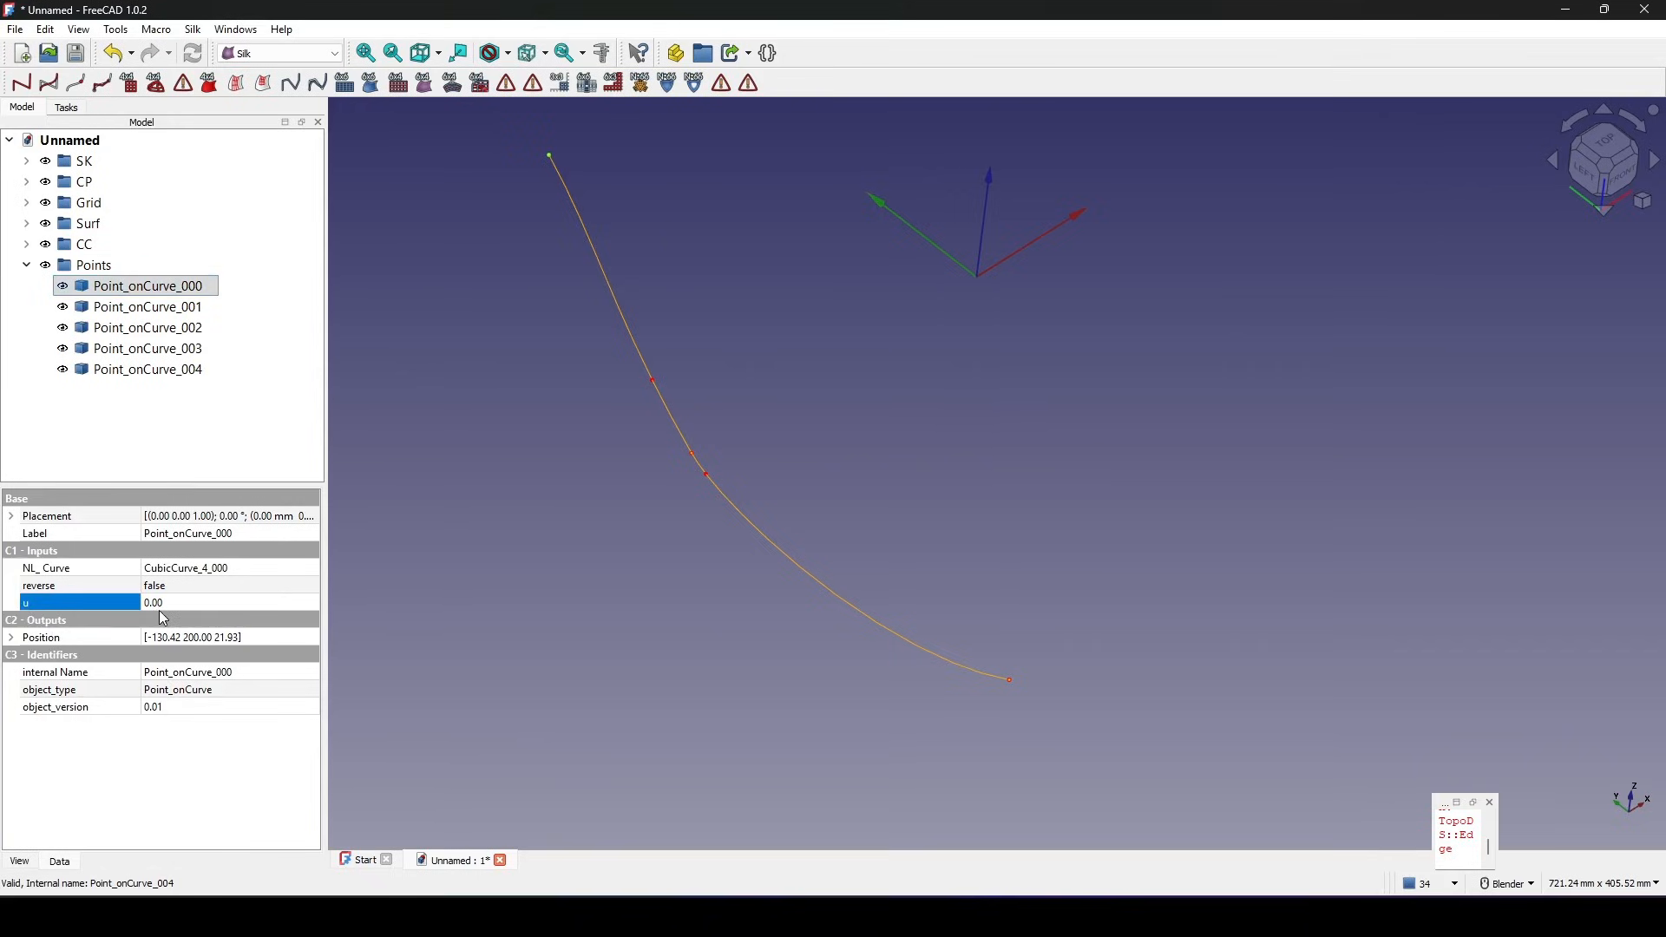
left_click(184, 312)
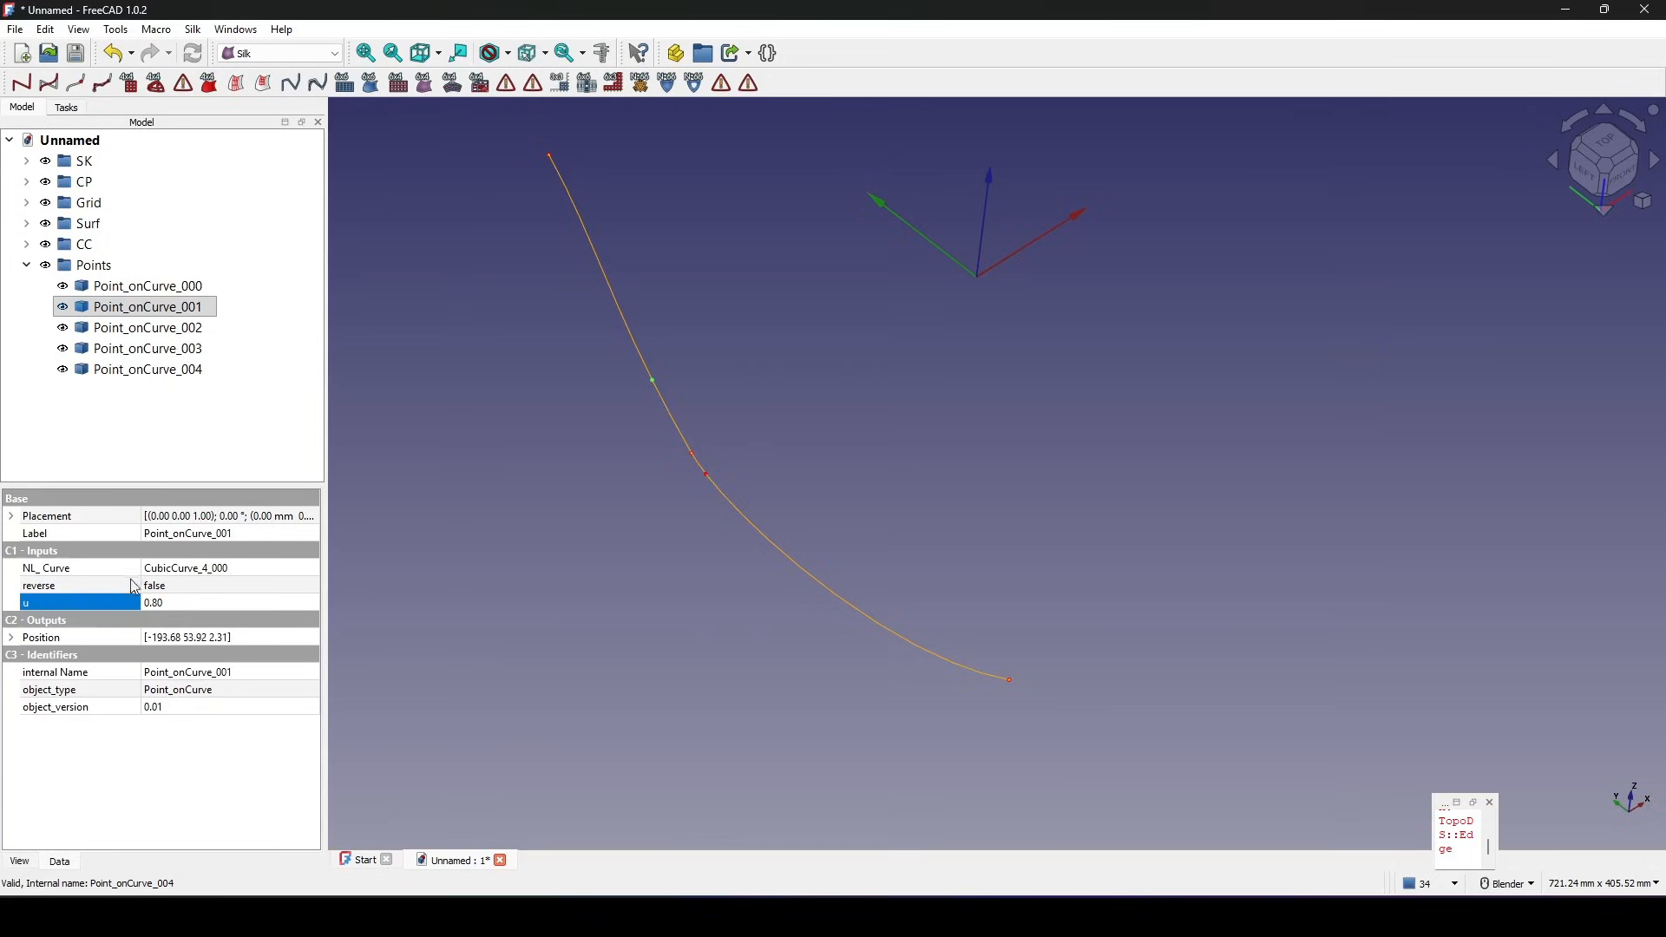
left_click(191, 334)
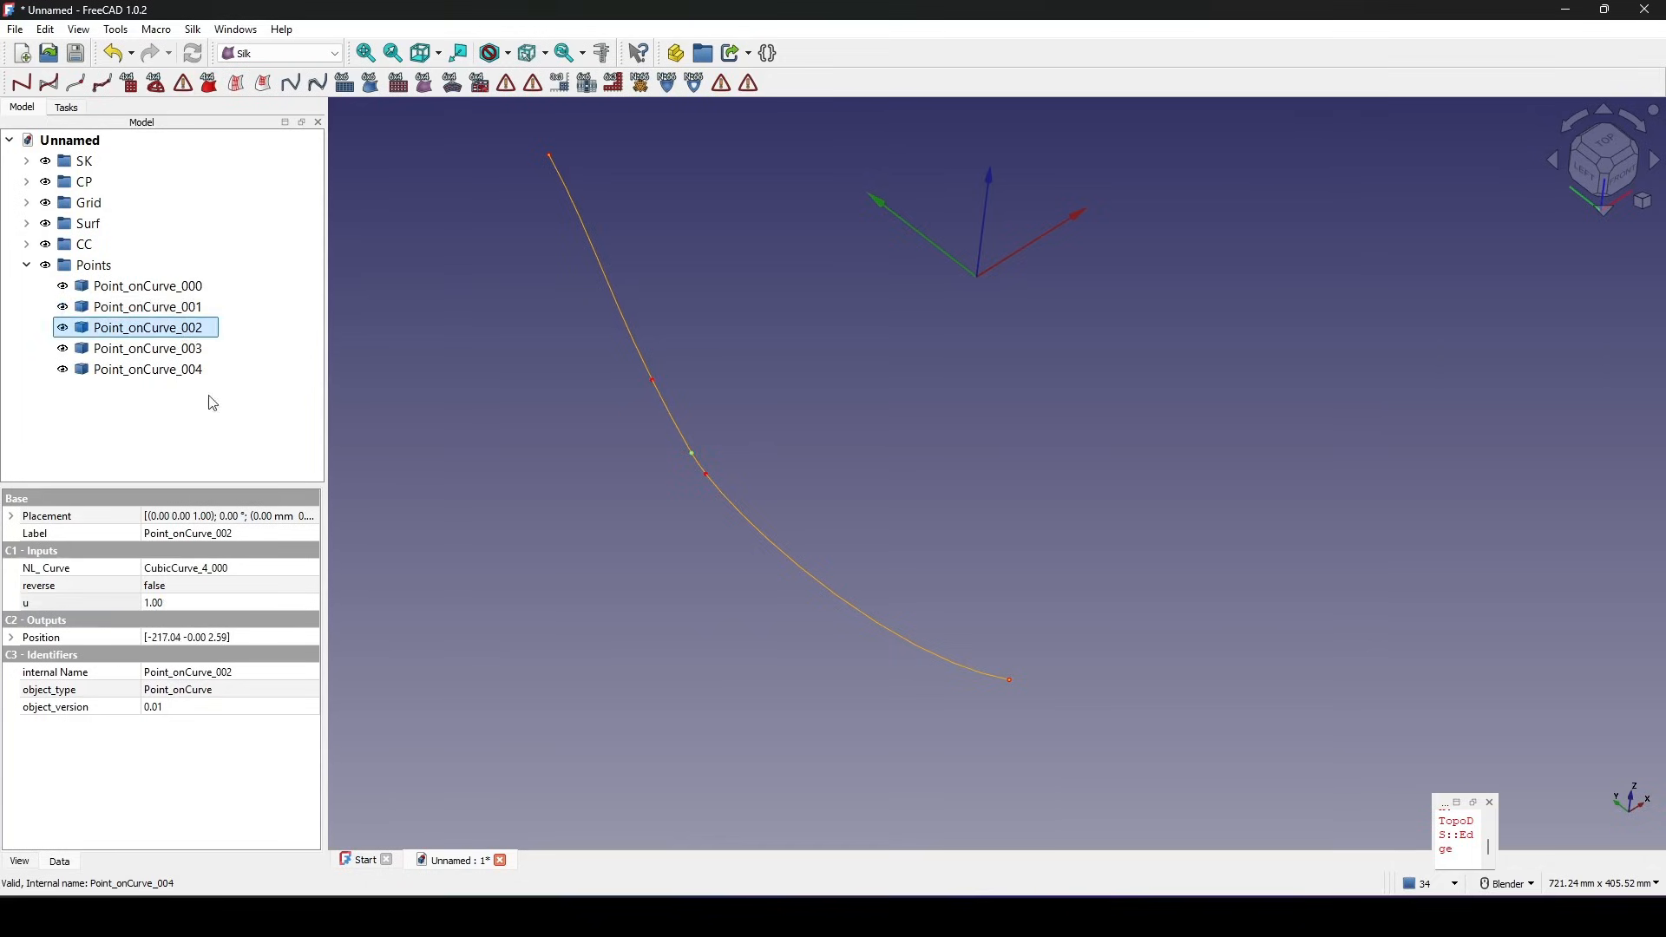
left_click(187, 354)
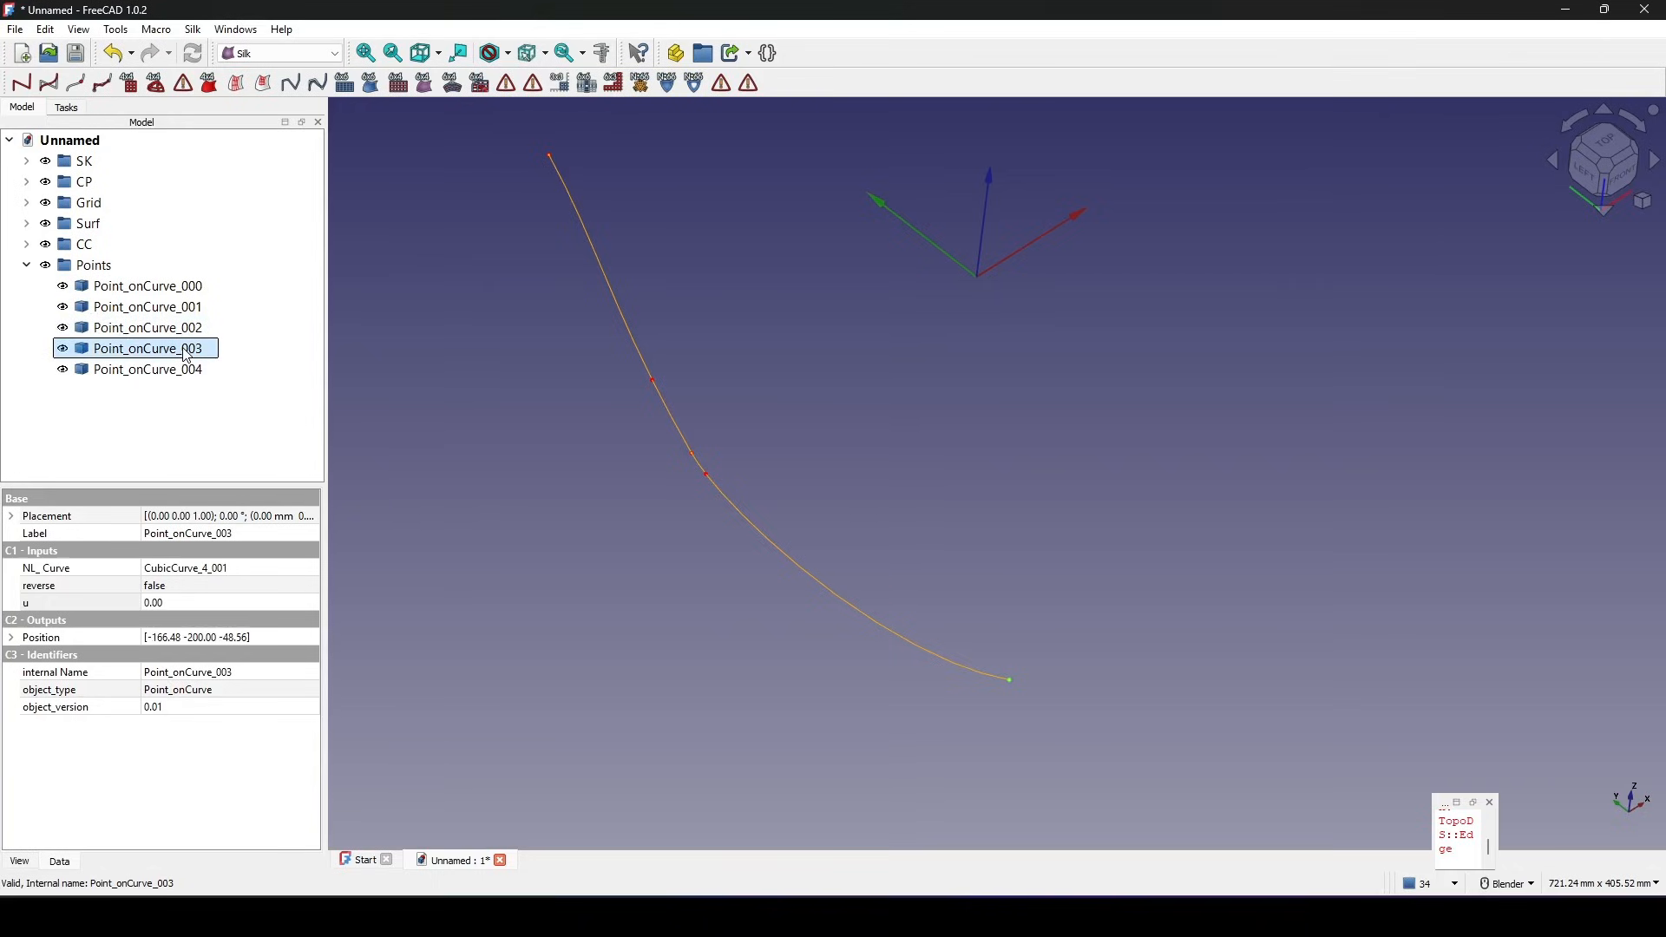
left_click(186, 368)
left_click(180, 354)
left_click(170, 429)
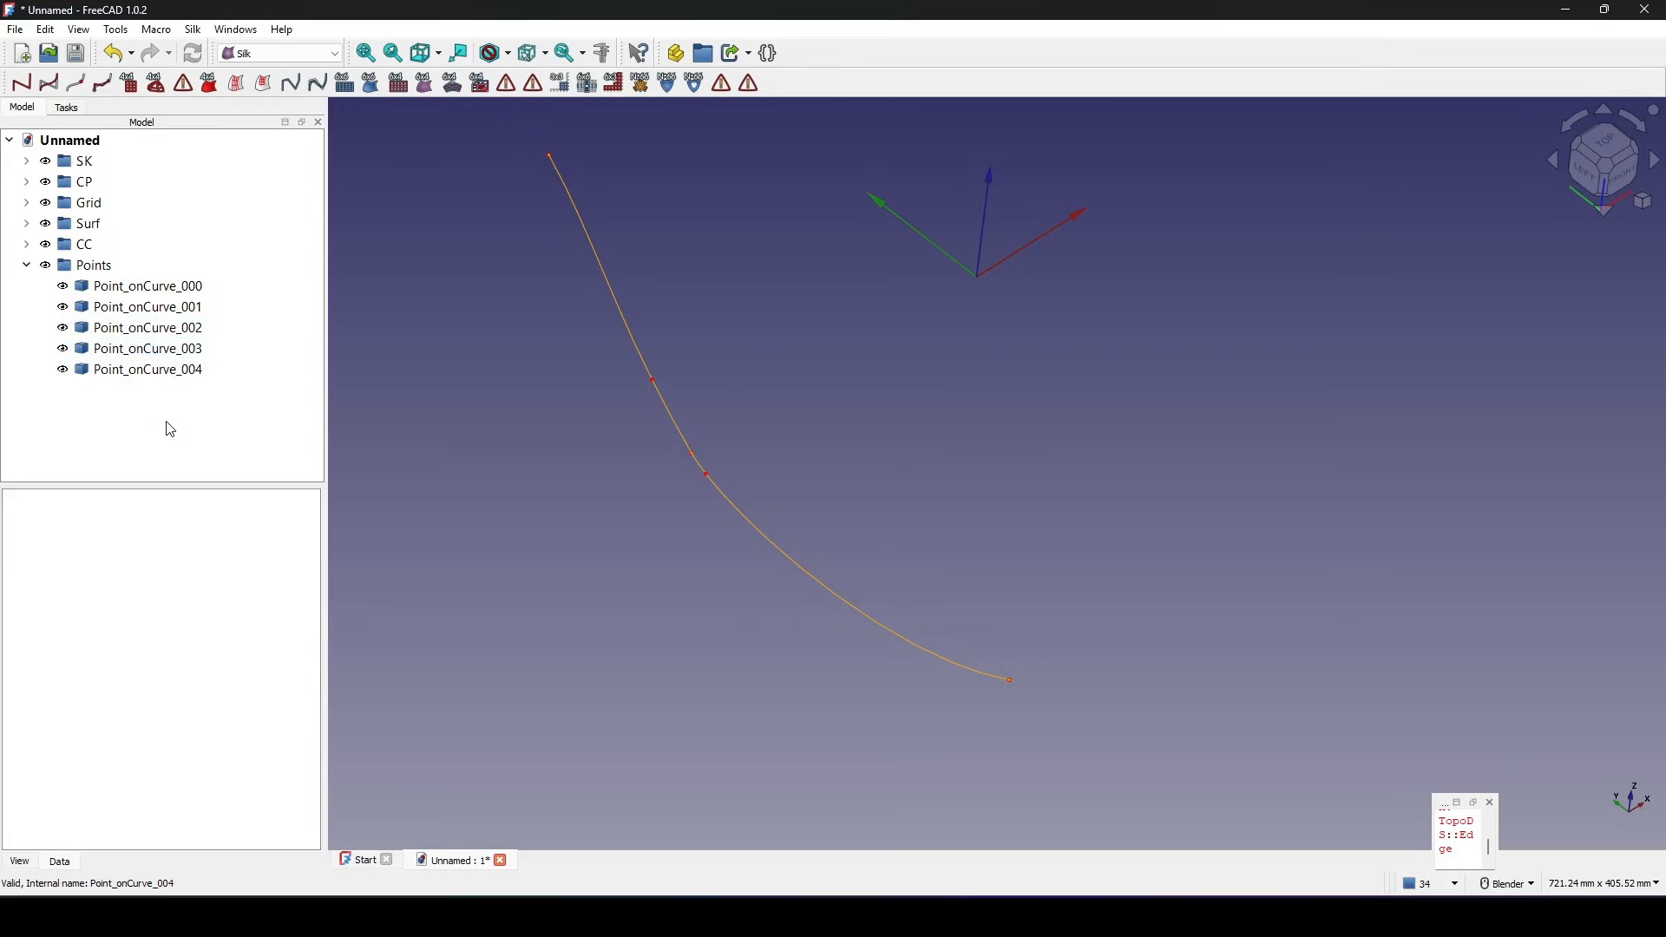
Create two subgroups inside the Points group.
left_click(92, 265)
right_click(93, 265)
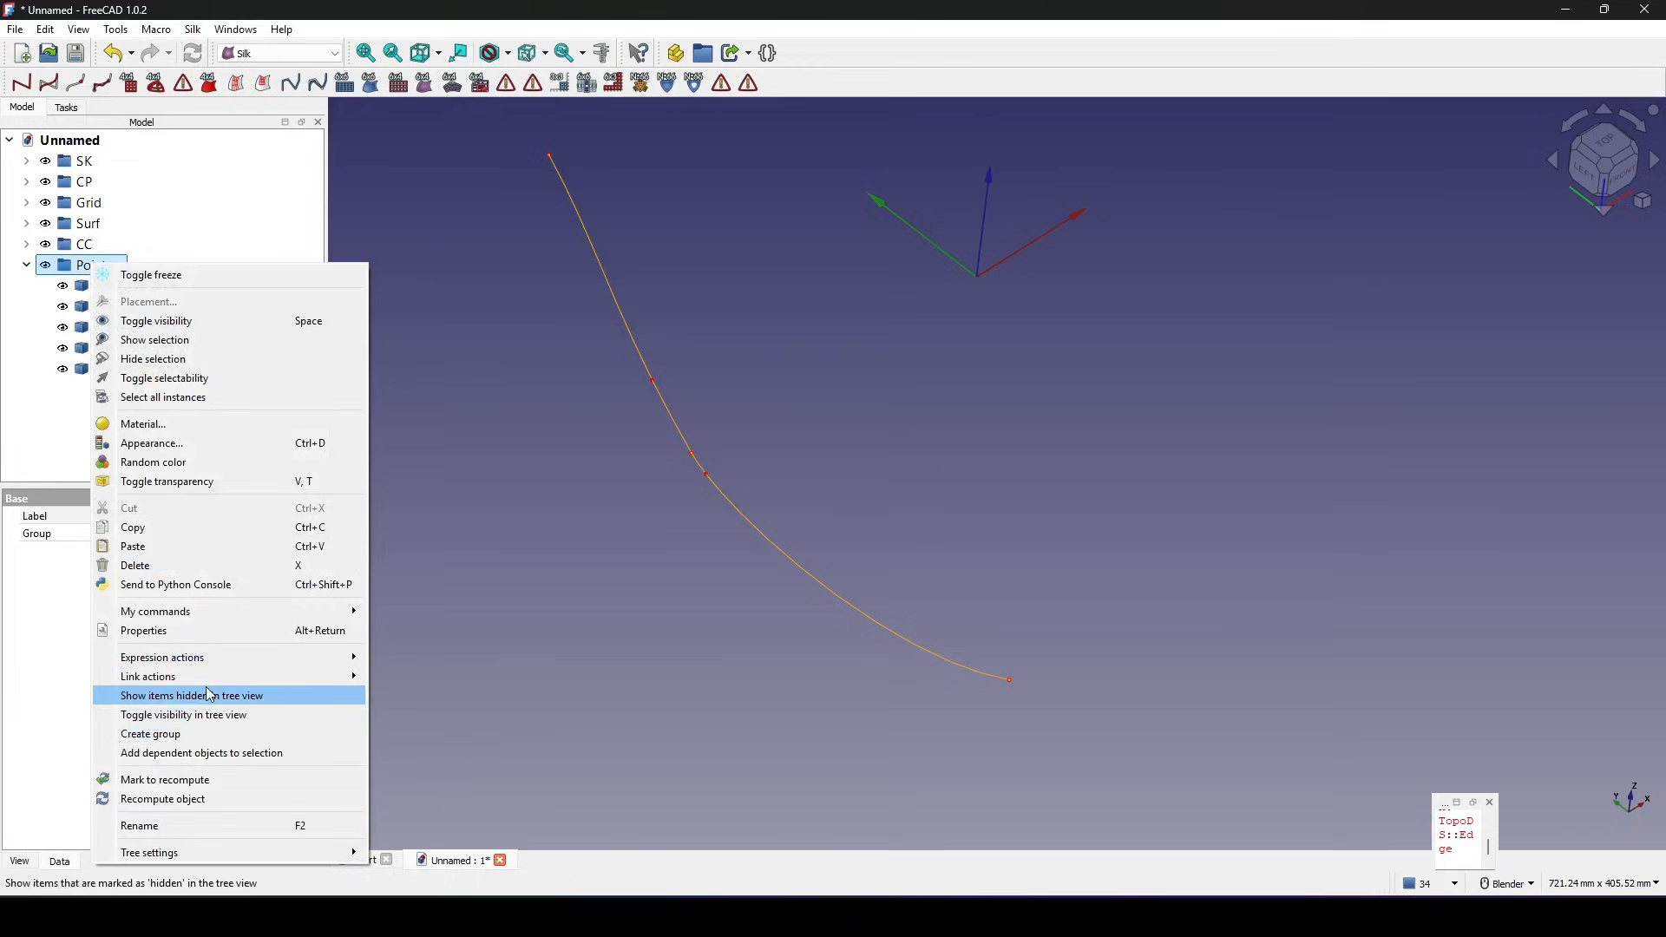
left_click(196, 735)
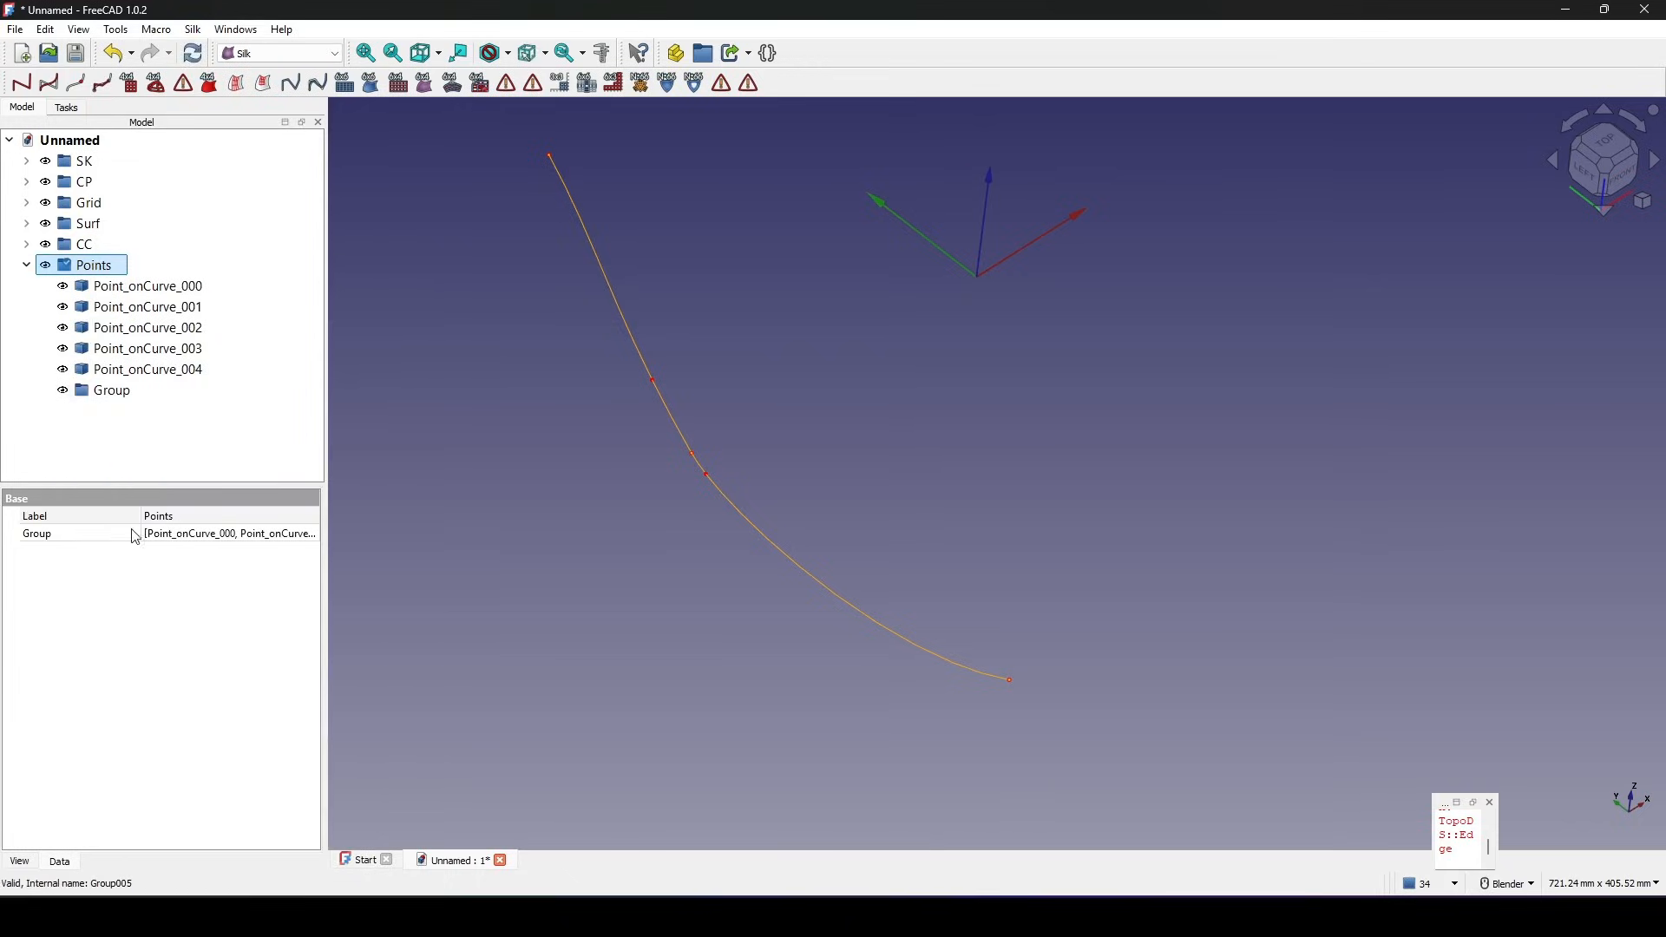
right_click(87, 266)
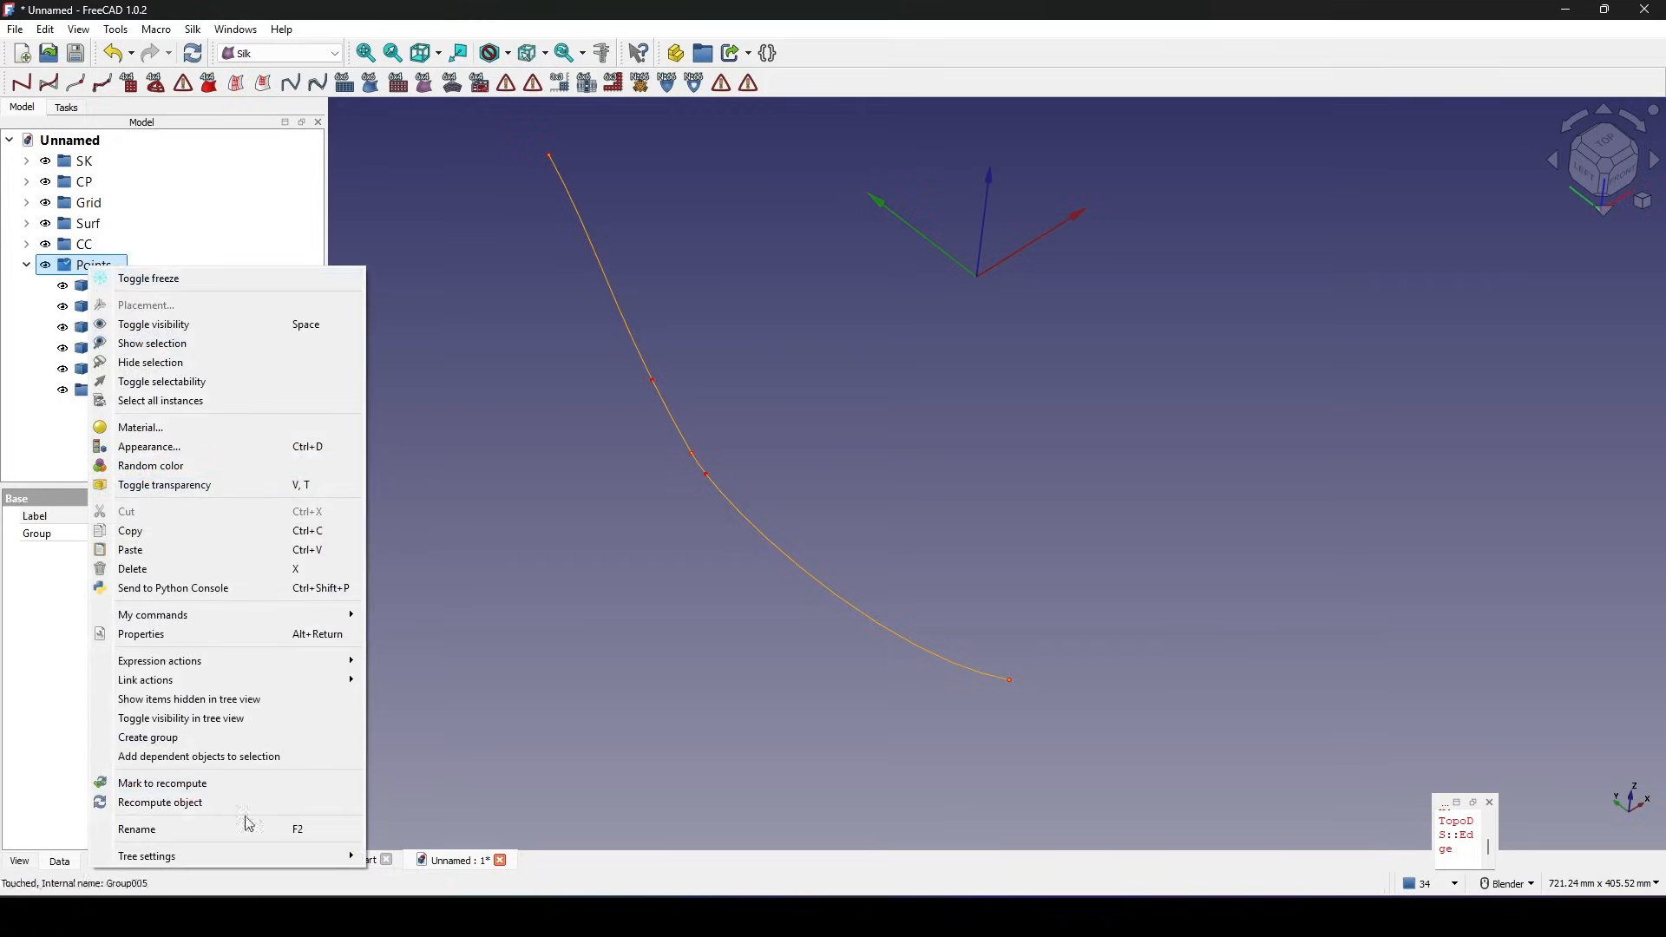
left_click(231, 738)
Rename the first subgroup of the Points group as StartEnd.
left_click(104, 390)
right_click(110, 390)
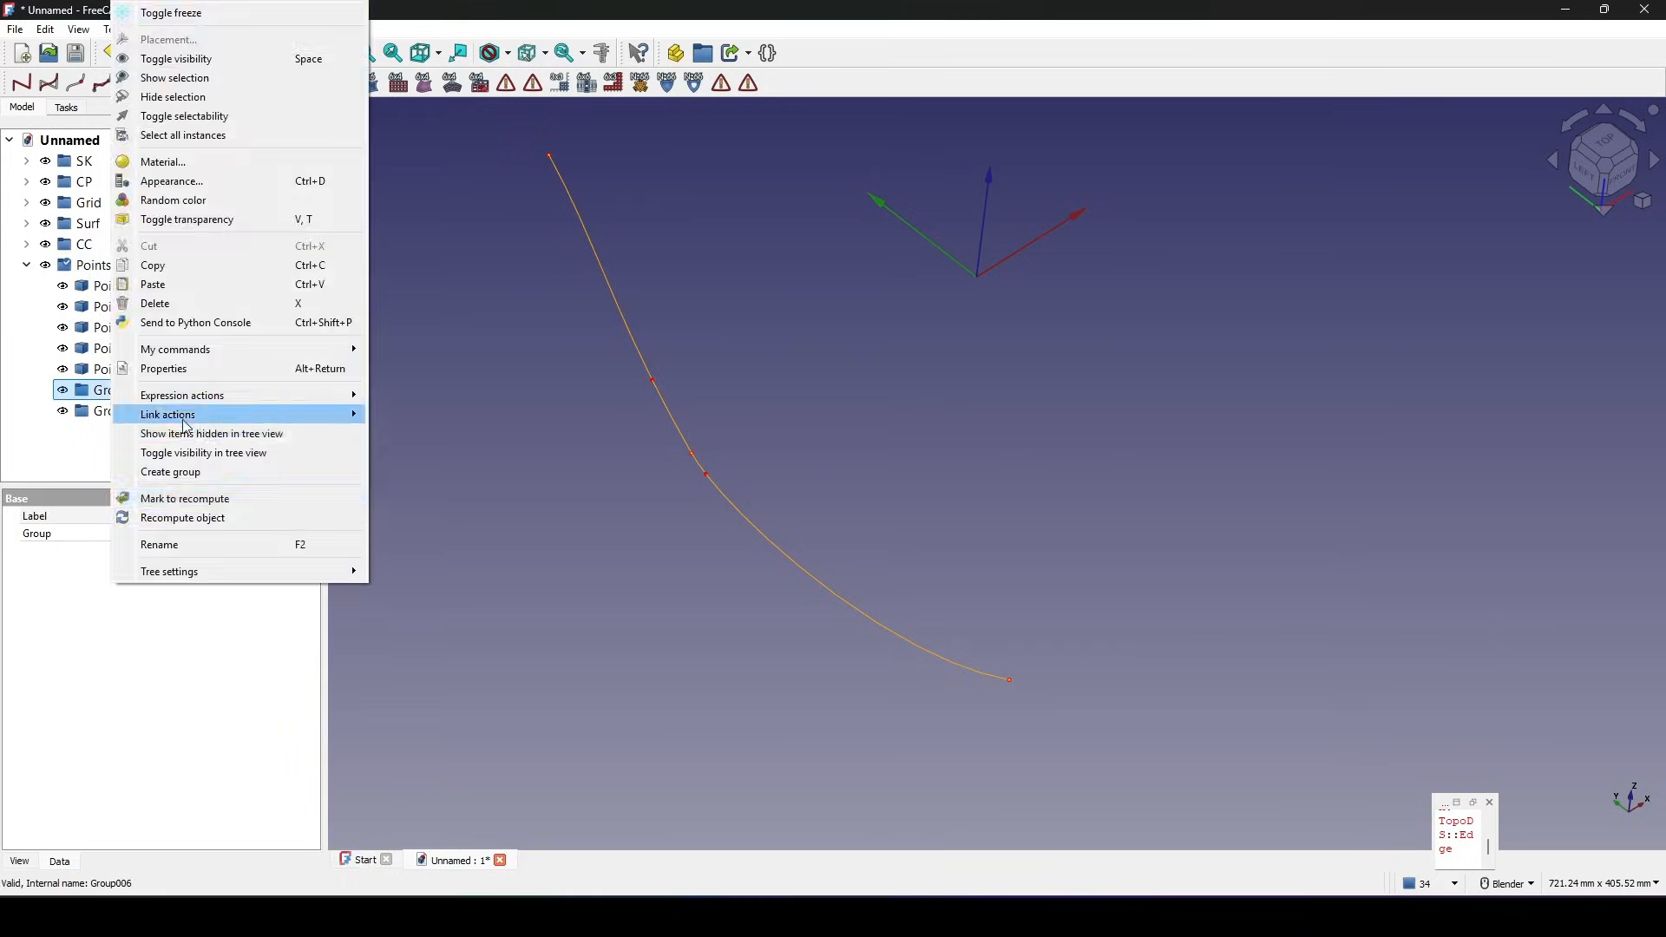
left_click(200, 544)
type("StartEnd")
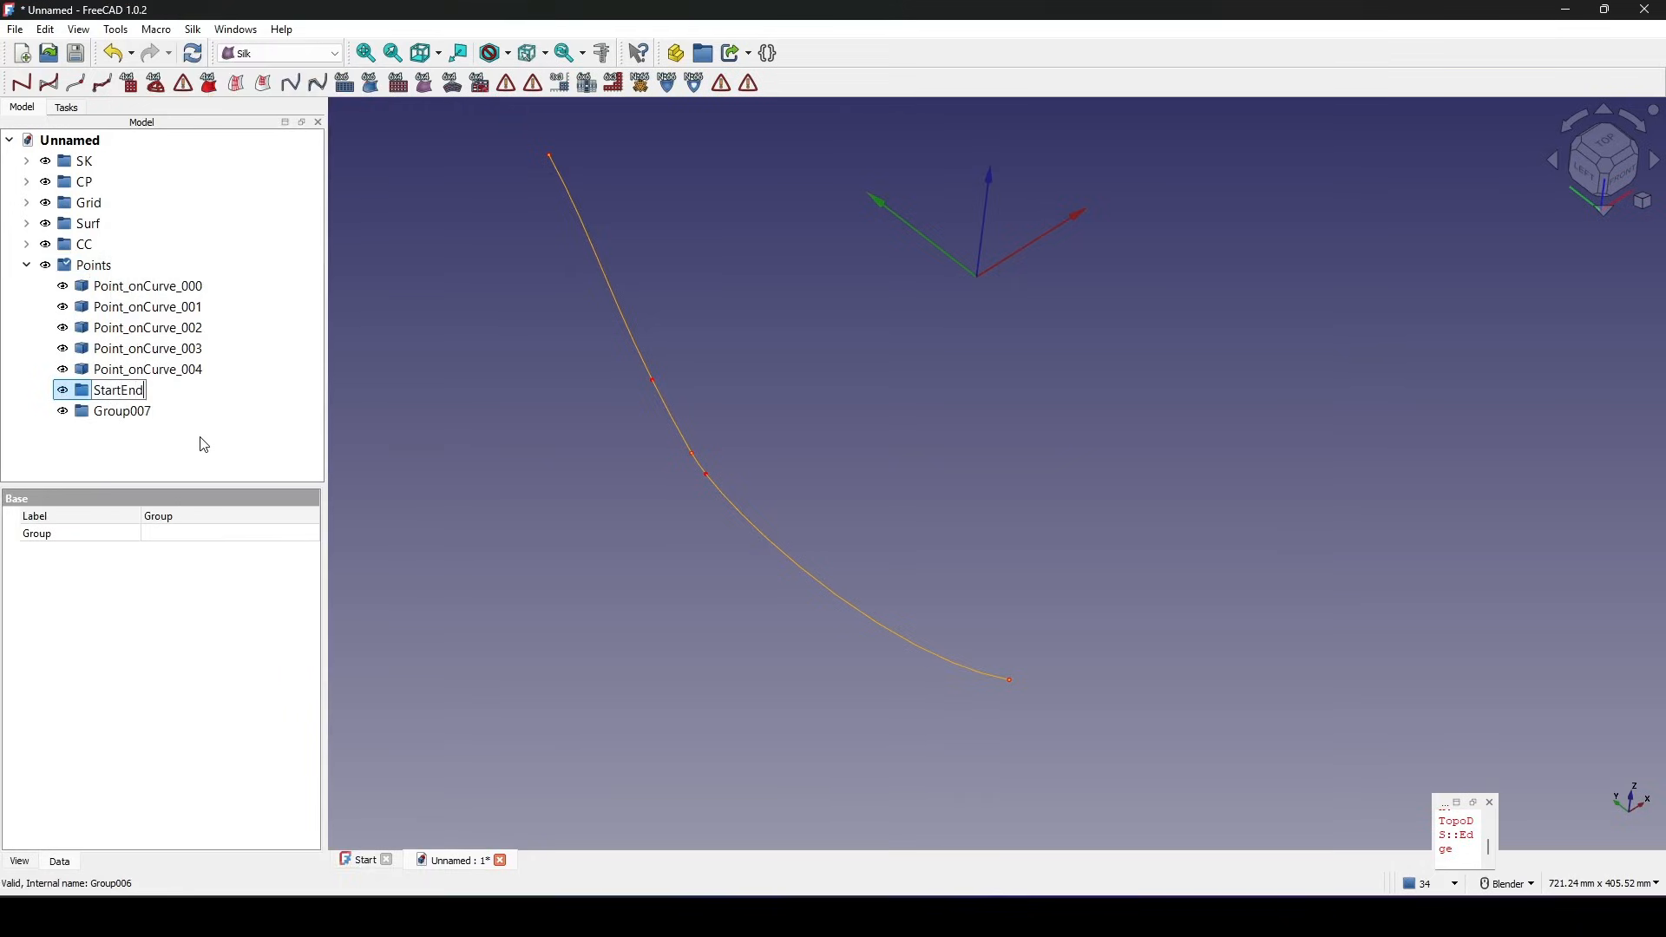
left_click(204, 445)
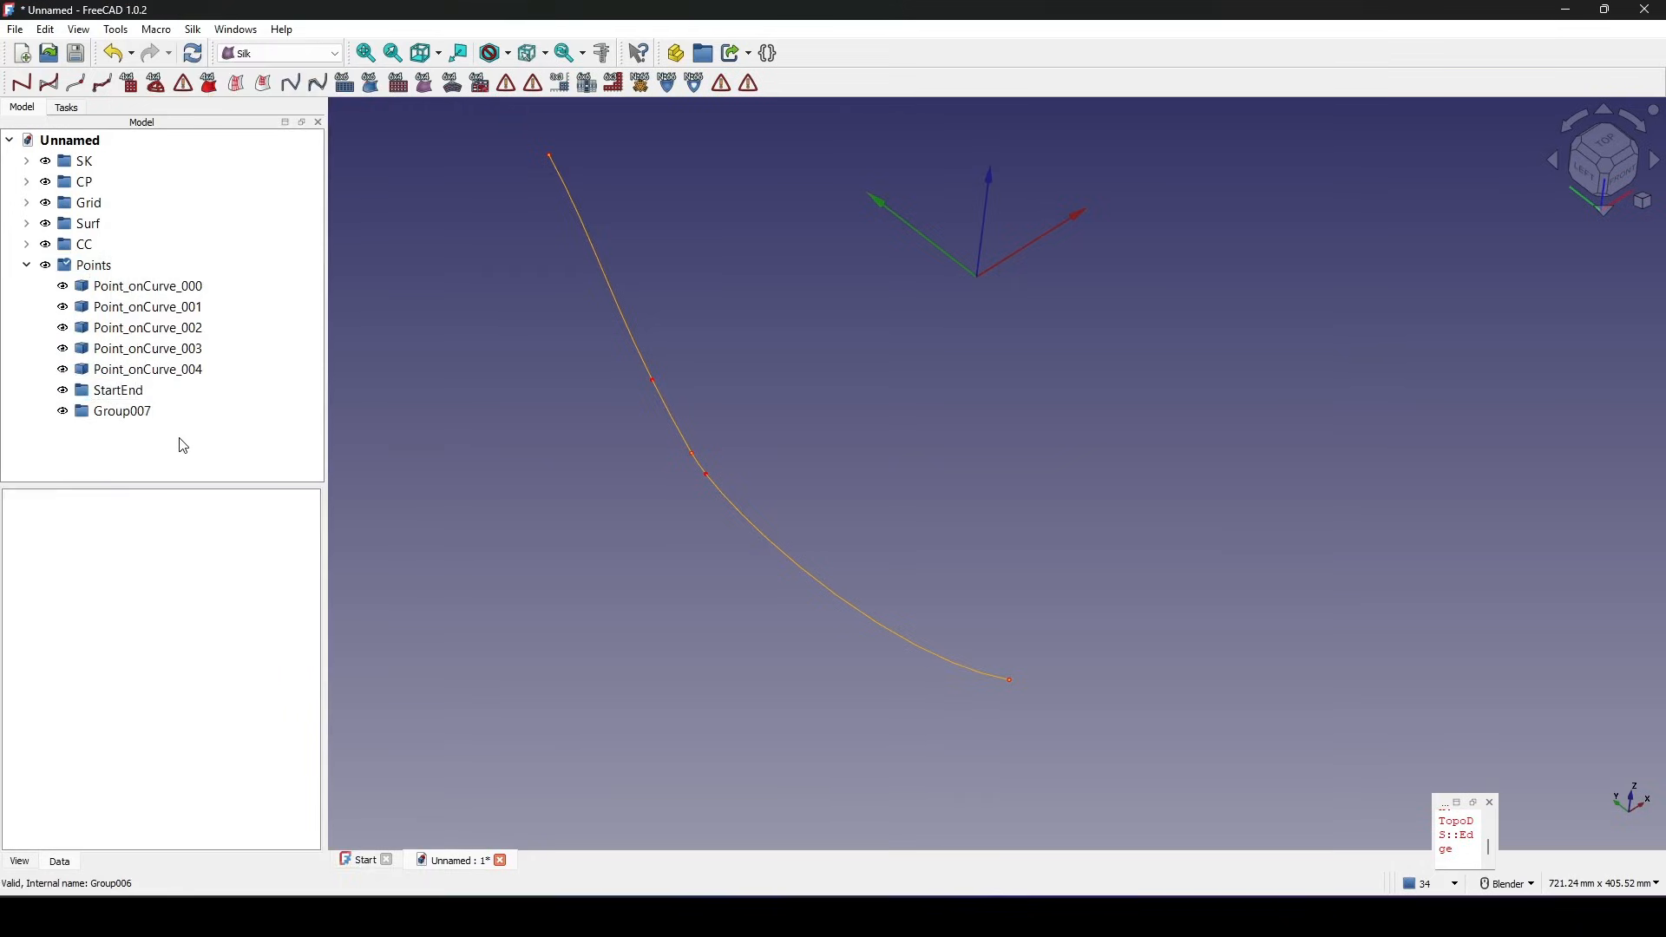
Rename the second subgroup of the Points group as Middle.
right_click(140, 416)
left_click(217, 543)
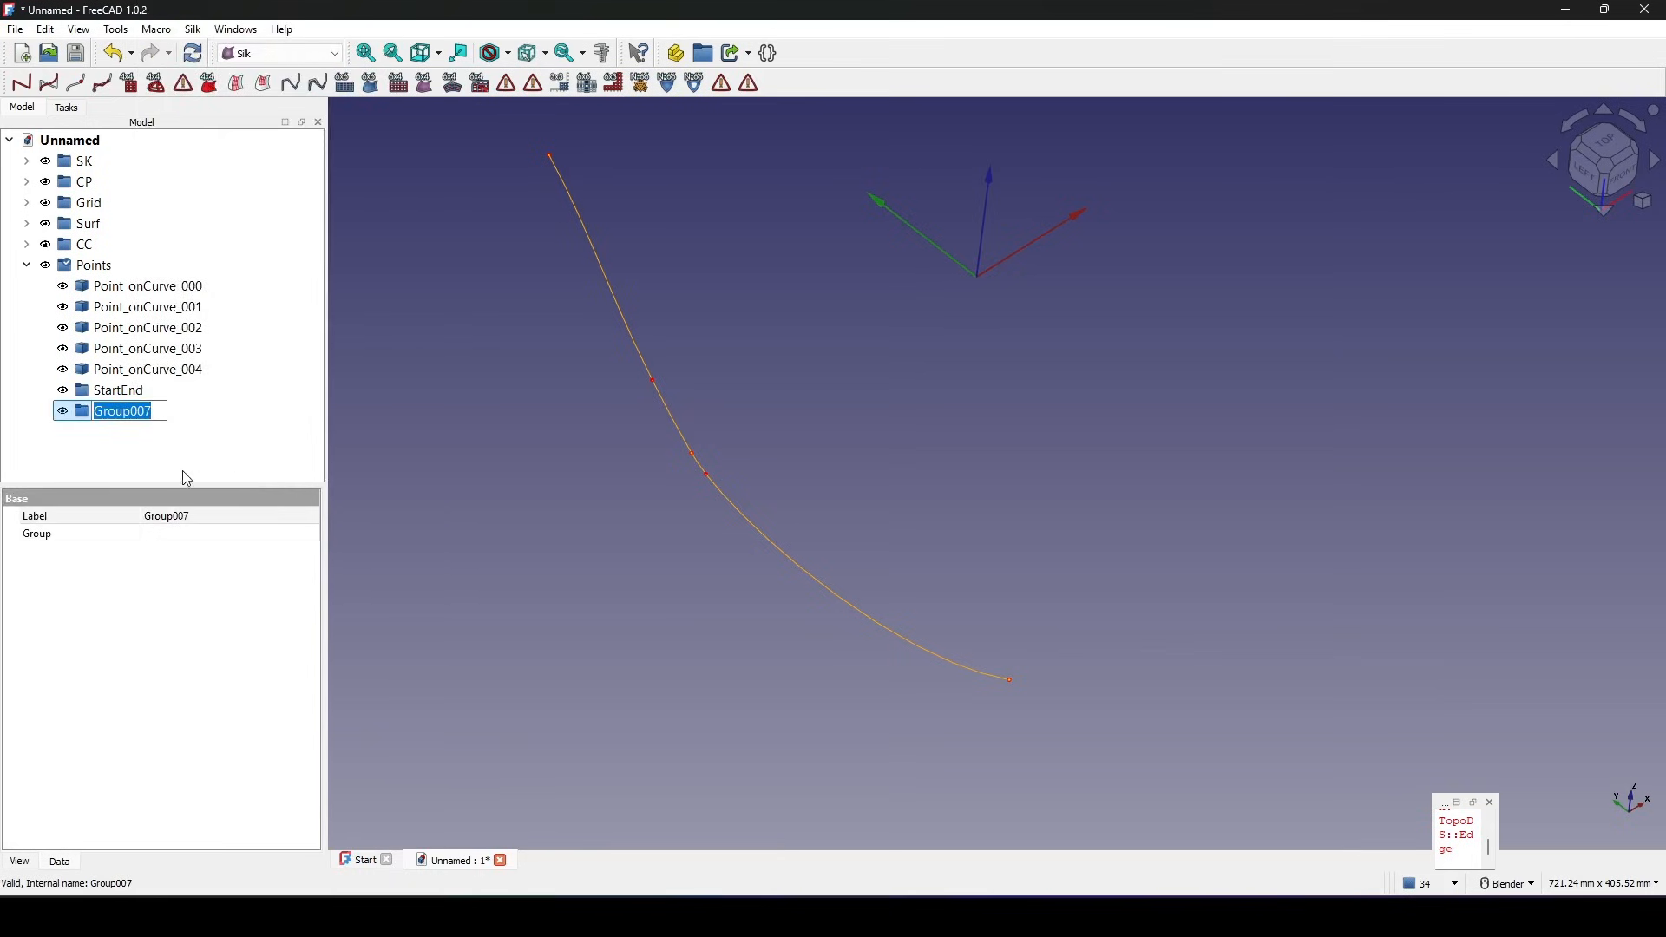
type("Middle")
left_click(170, 466)
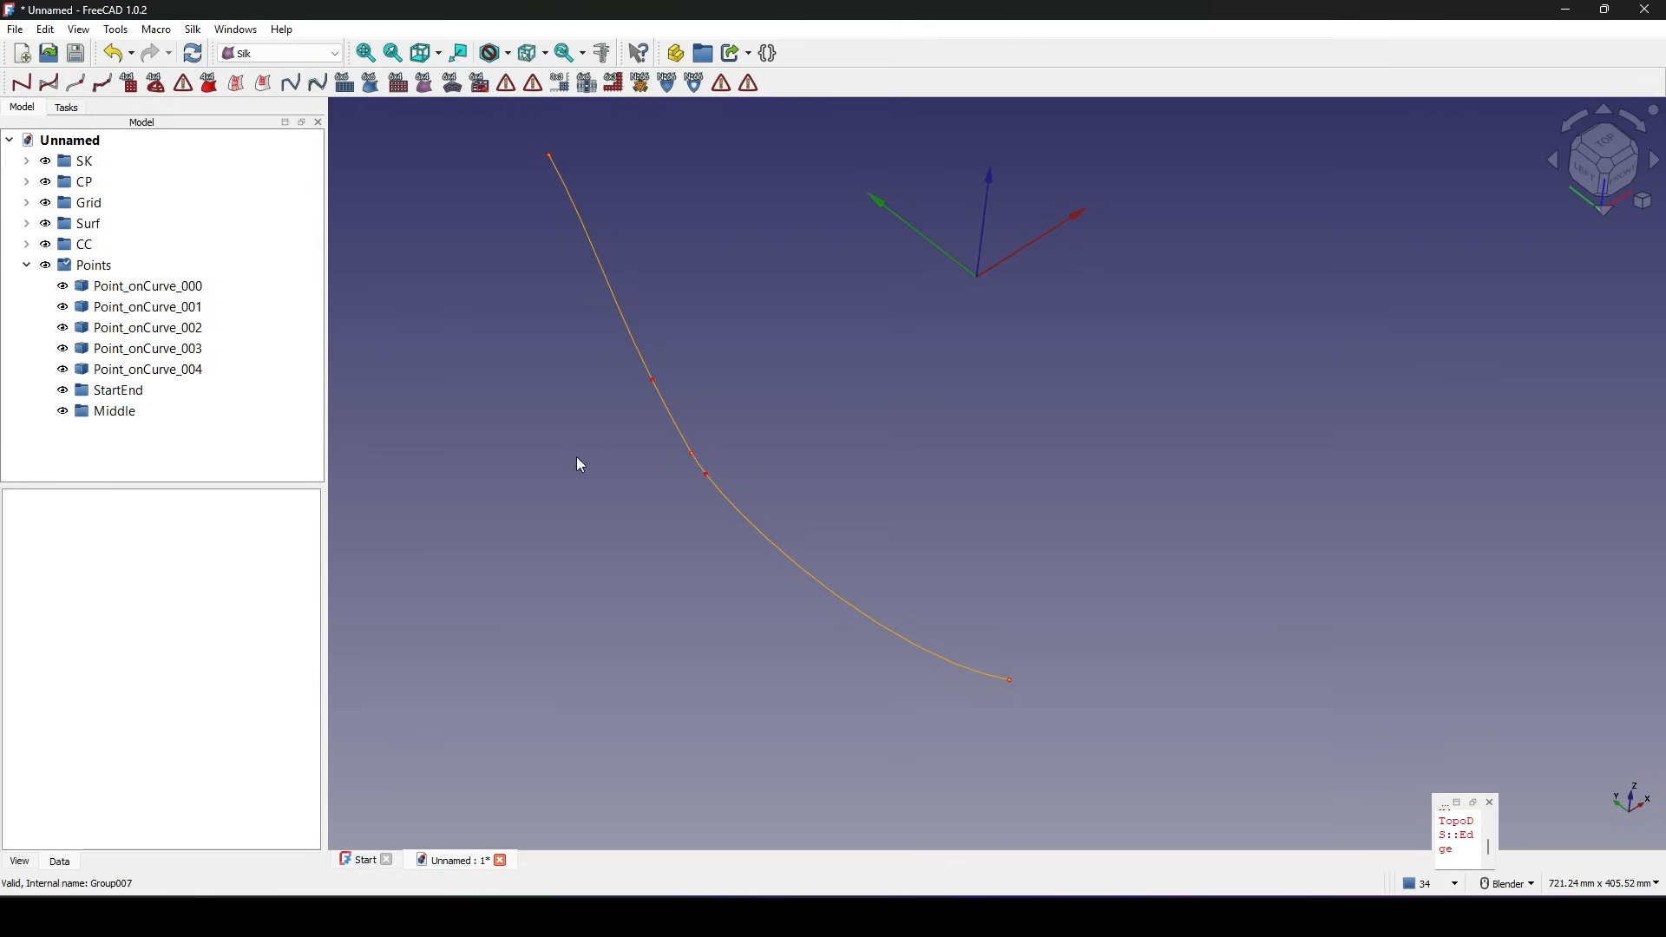
Move Point_onCurve_000 into the StartEnd group and Point_onCurve_001 into the Middle group.
middle_click_drag(577, 456, 562, 445, "shift")
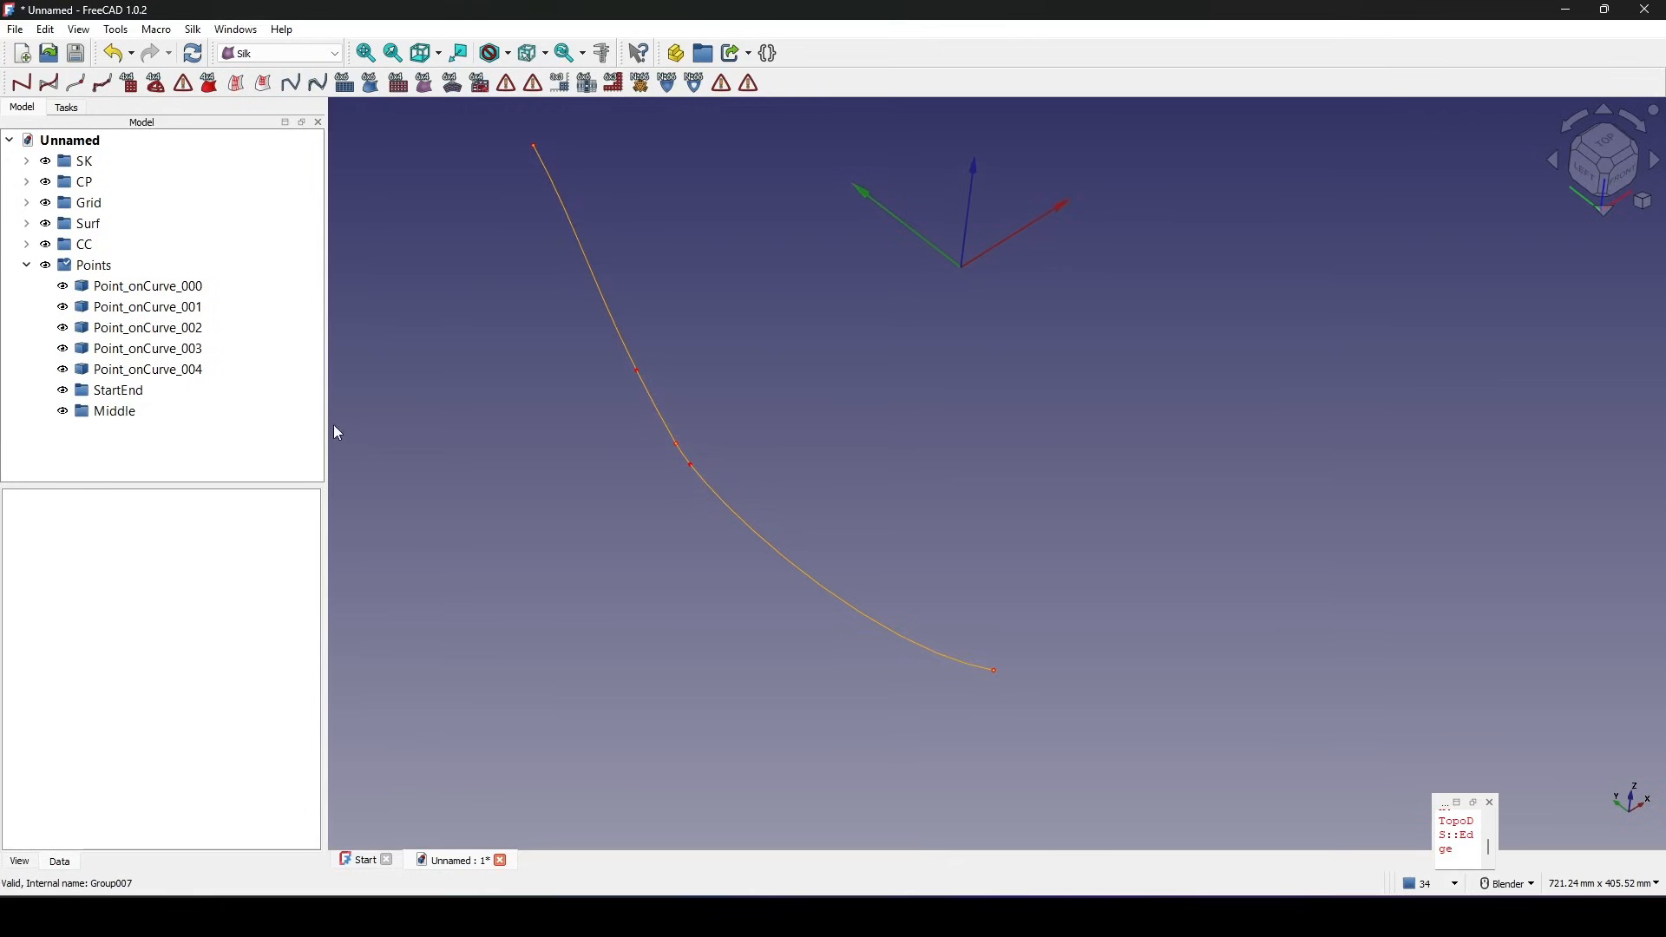
left_click(158, 289)
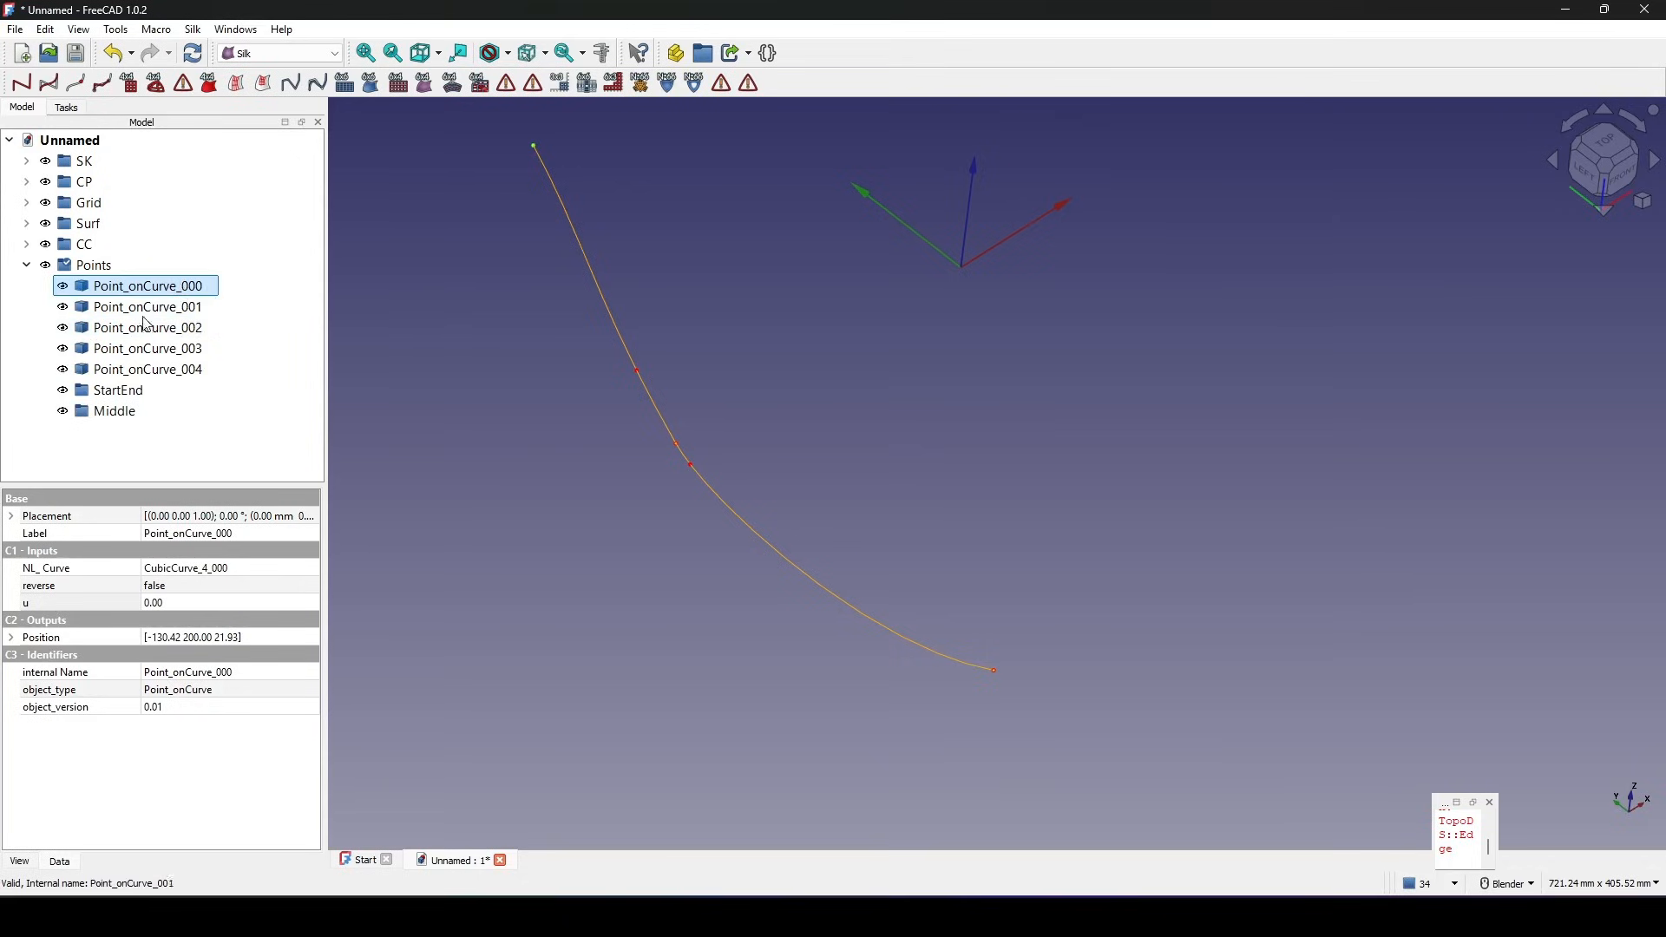
left_click_drag(148, 287, 151, 392)
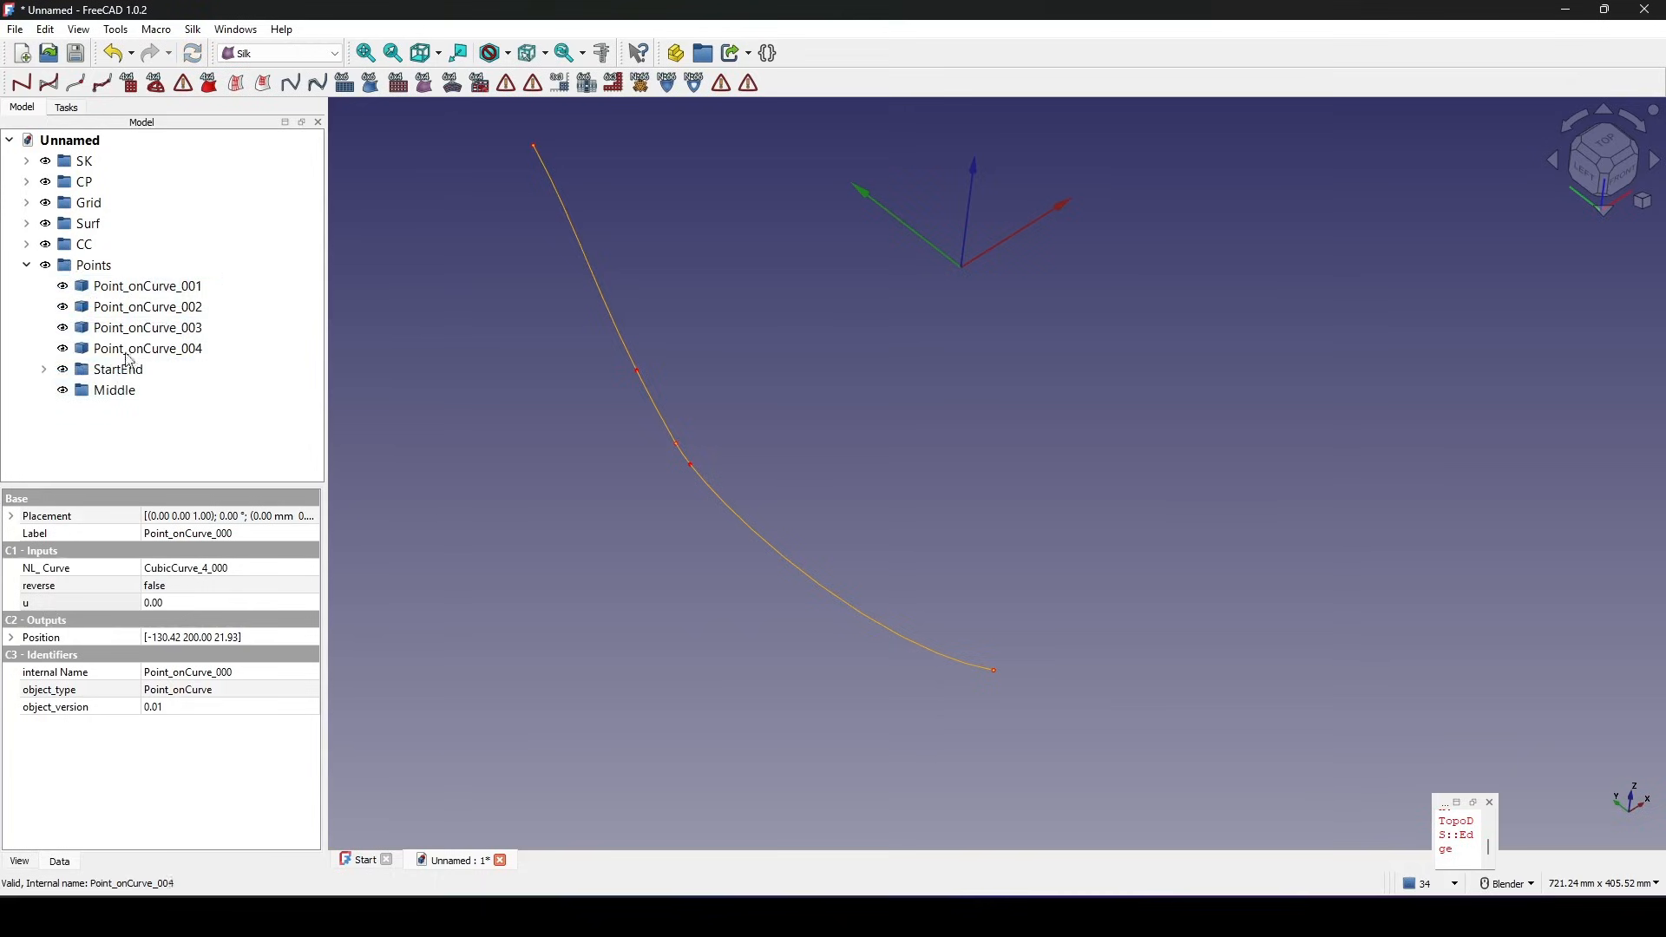
left_click(168, 295)
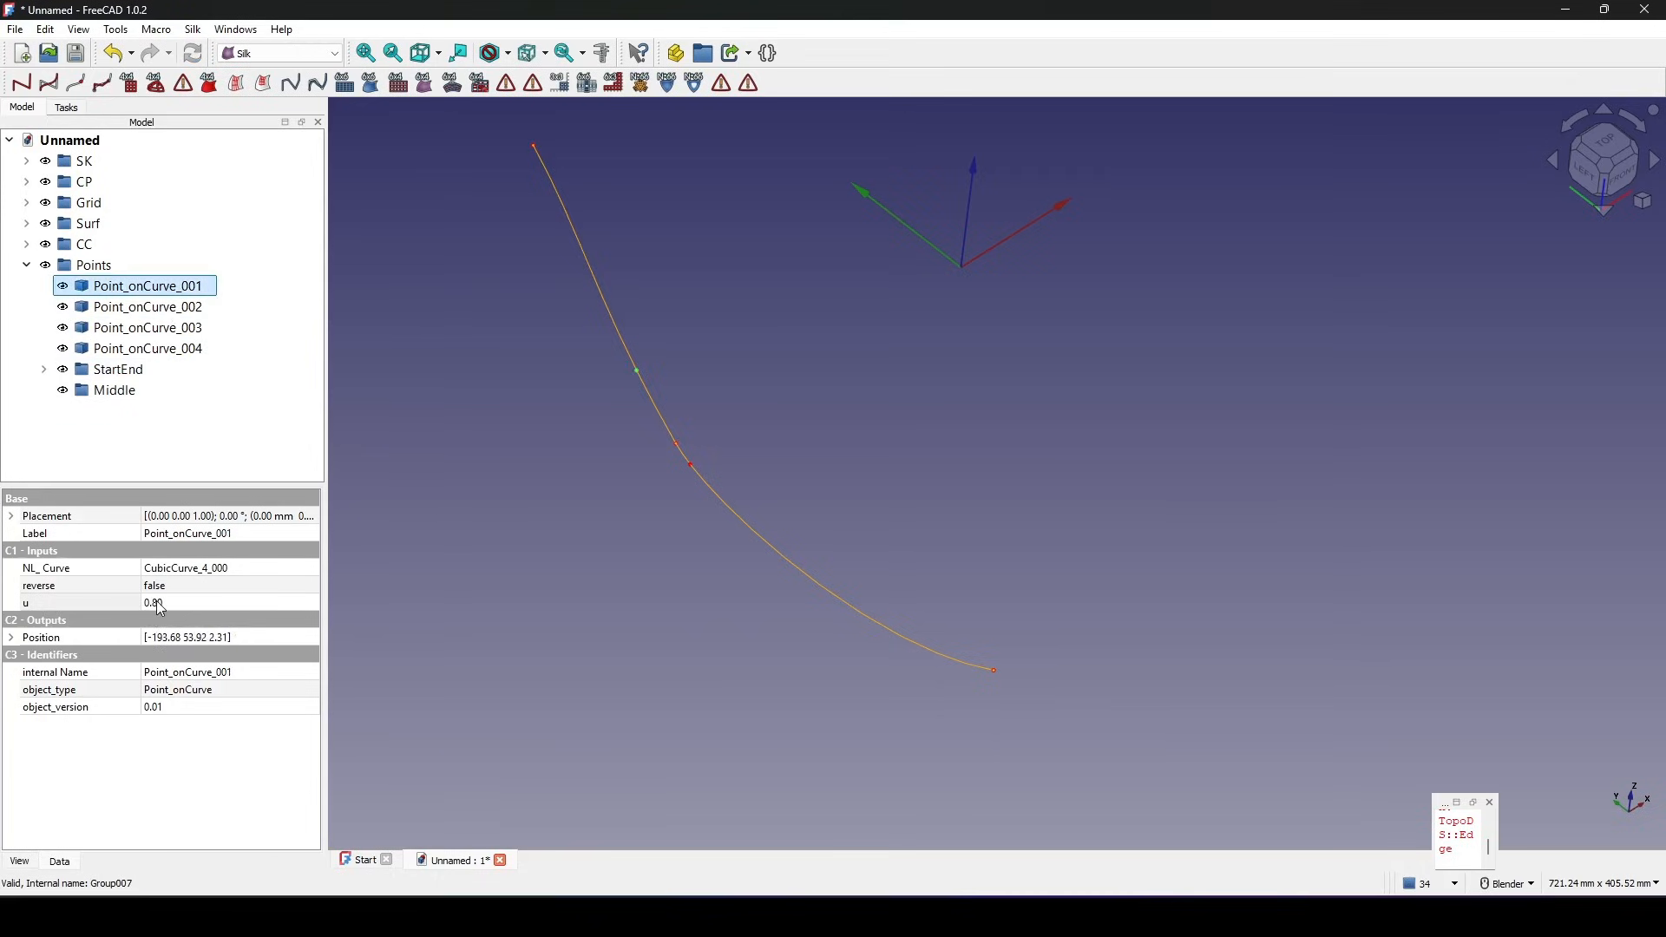
left_click_drag(172, 291, 154, 392)
Move Point_onCurve_002 and Point_onCurve_003 into the StartEnd group and Point_onCurve_004 into the Middle group.
left_click(179, 291)
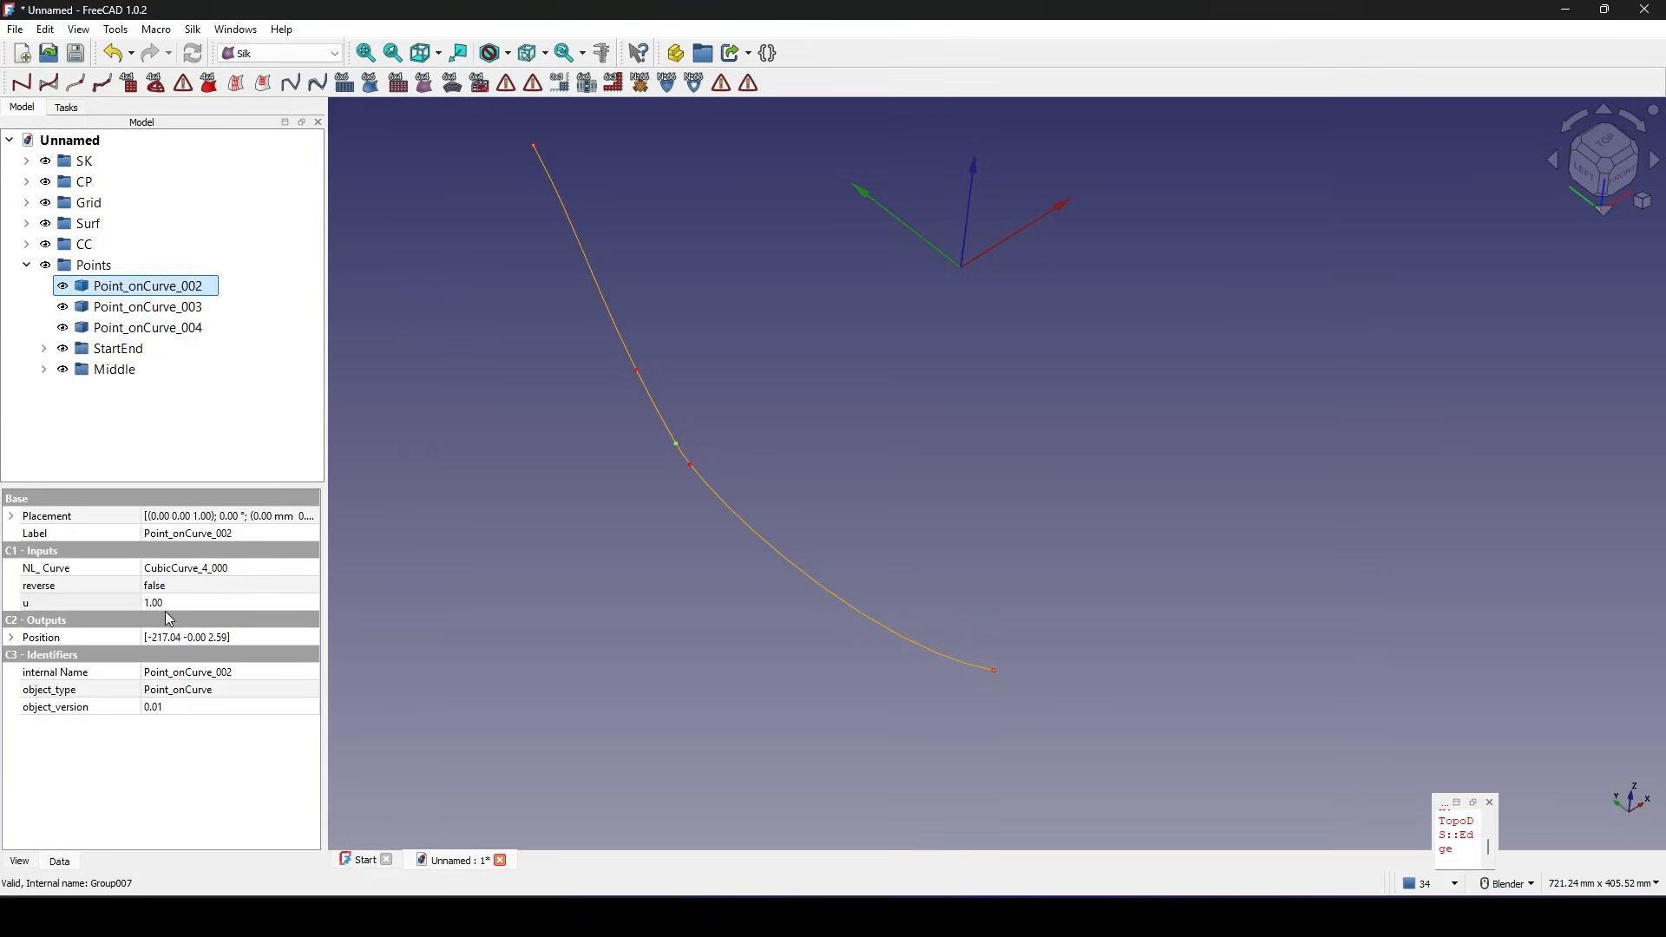
left_click_drag(174, 289, 167, 349)
left_click(173, 288)
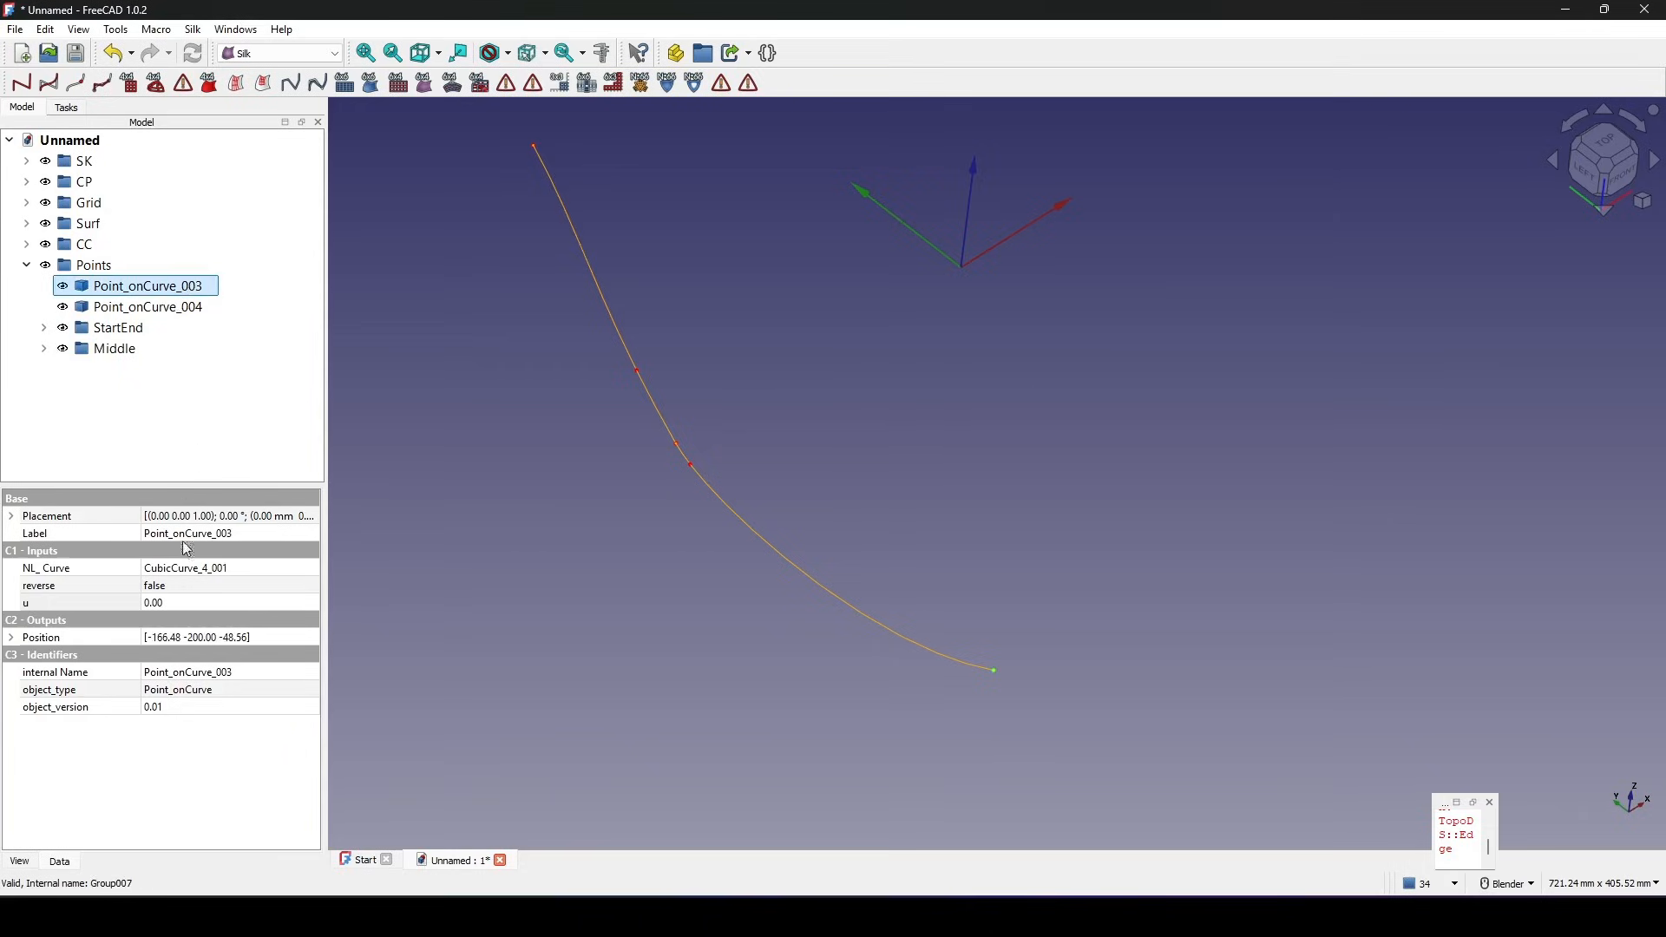
left_click_drag(176, 291, 86, 337)
left_click(165, 287)
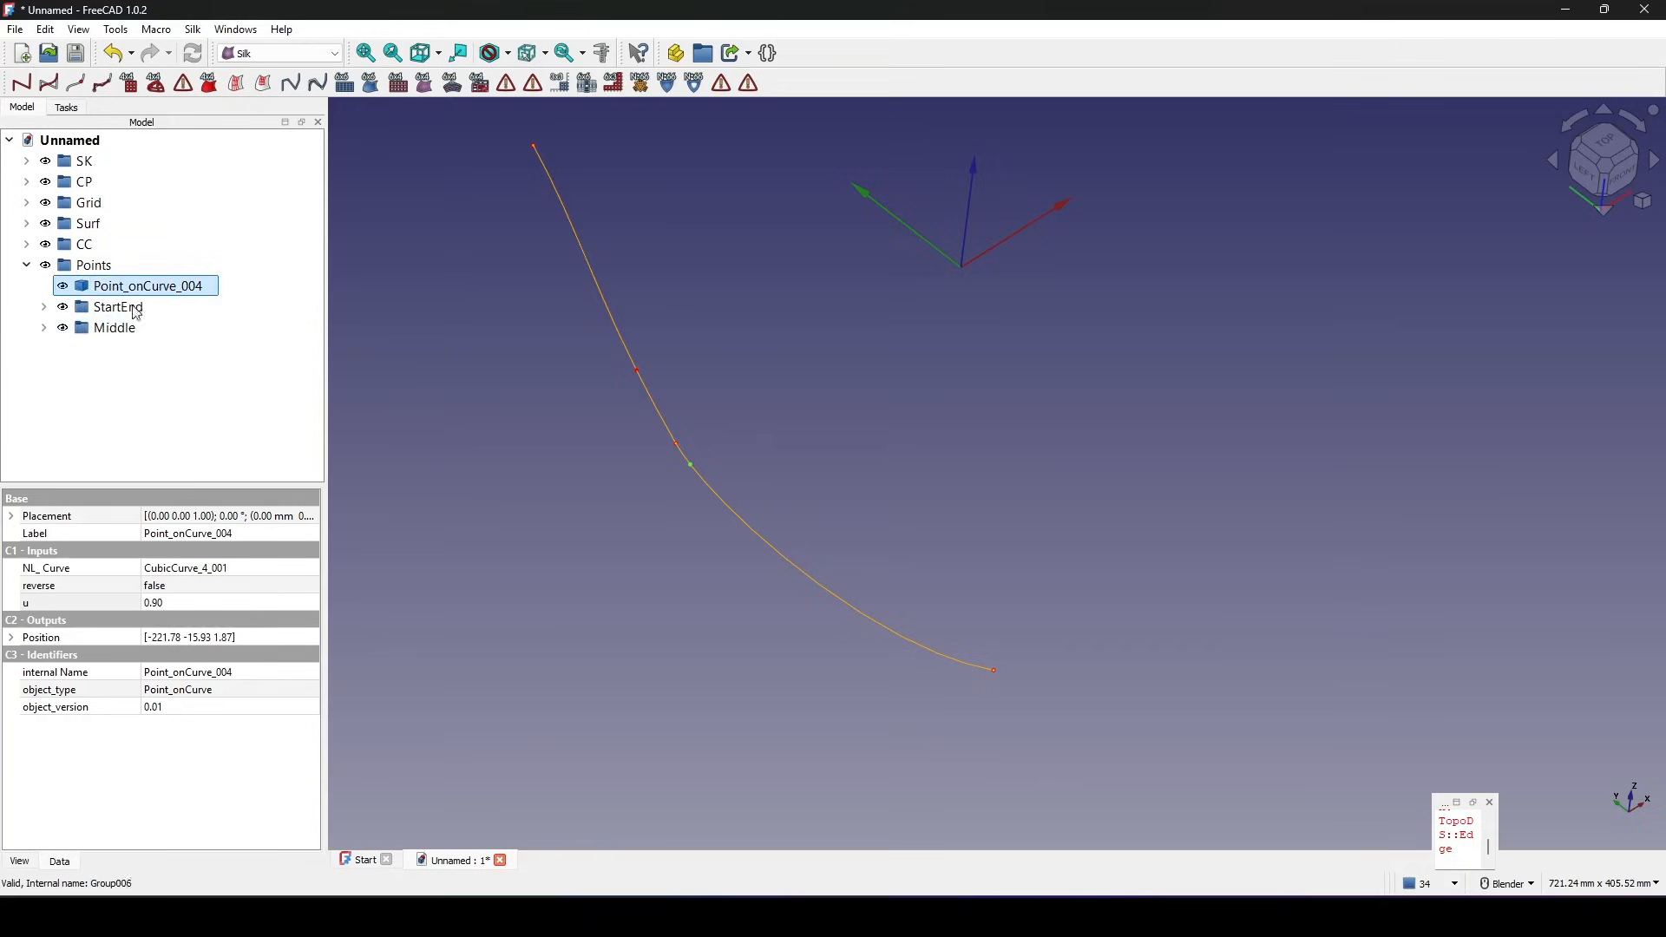
left_click_drag(161, 293, 152, 327)
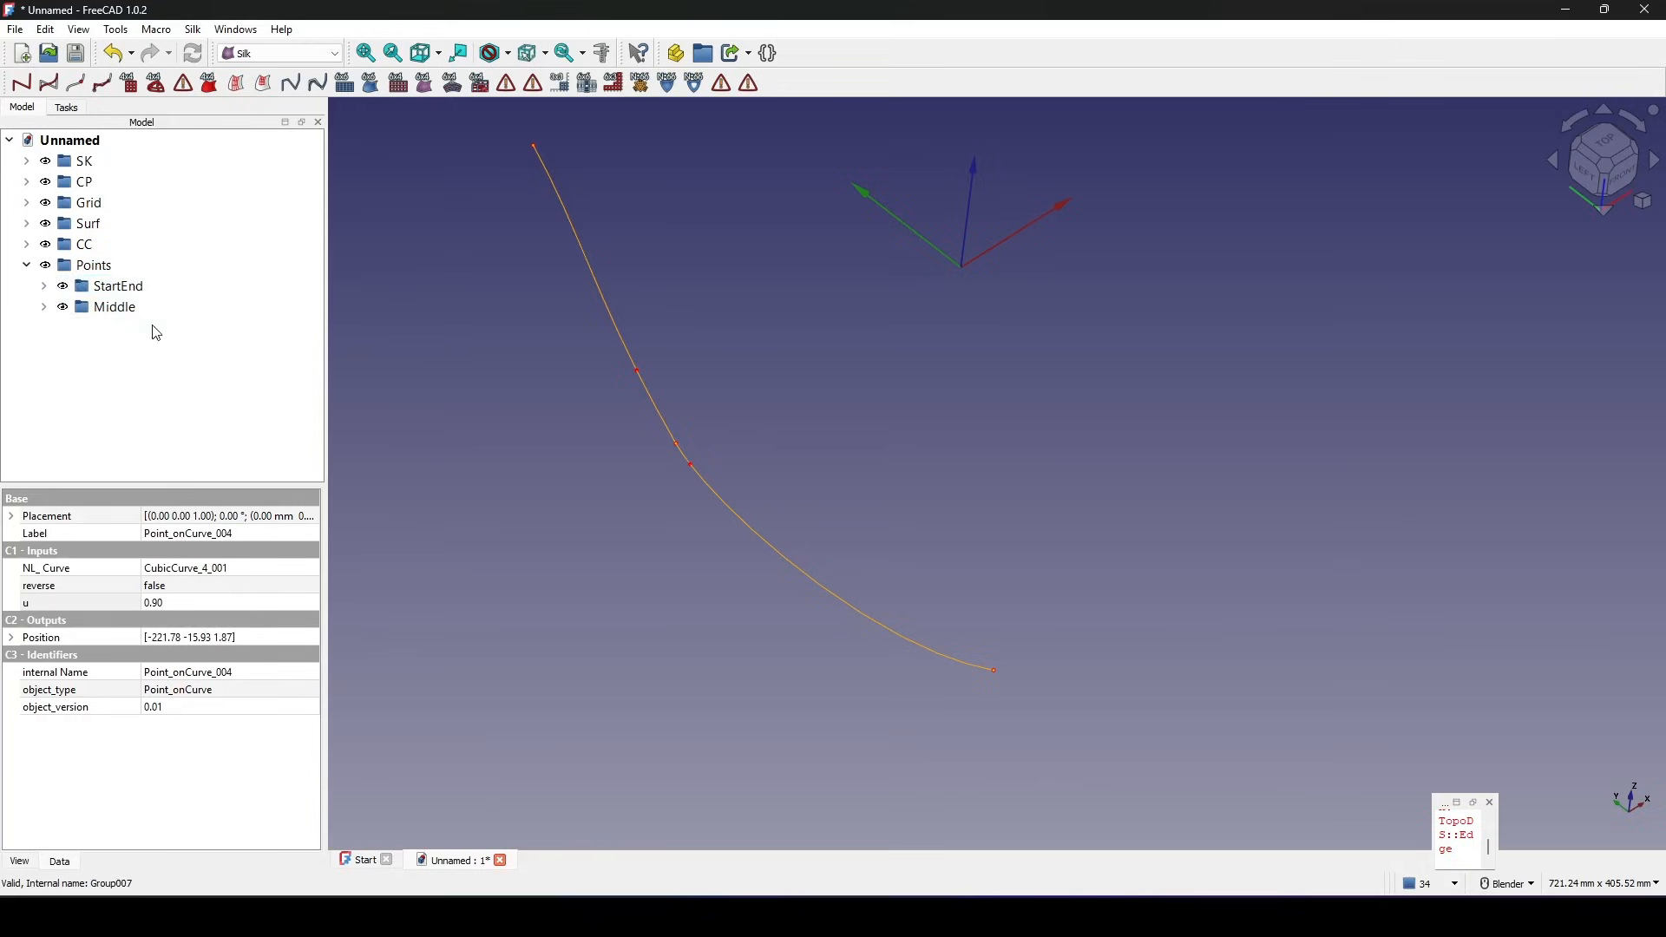
left_click(831, 456)
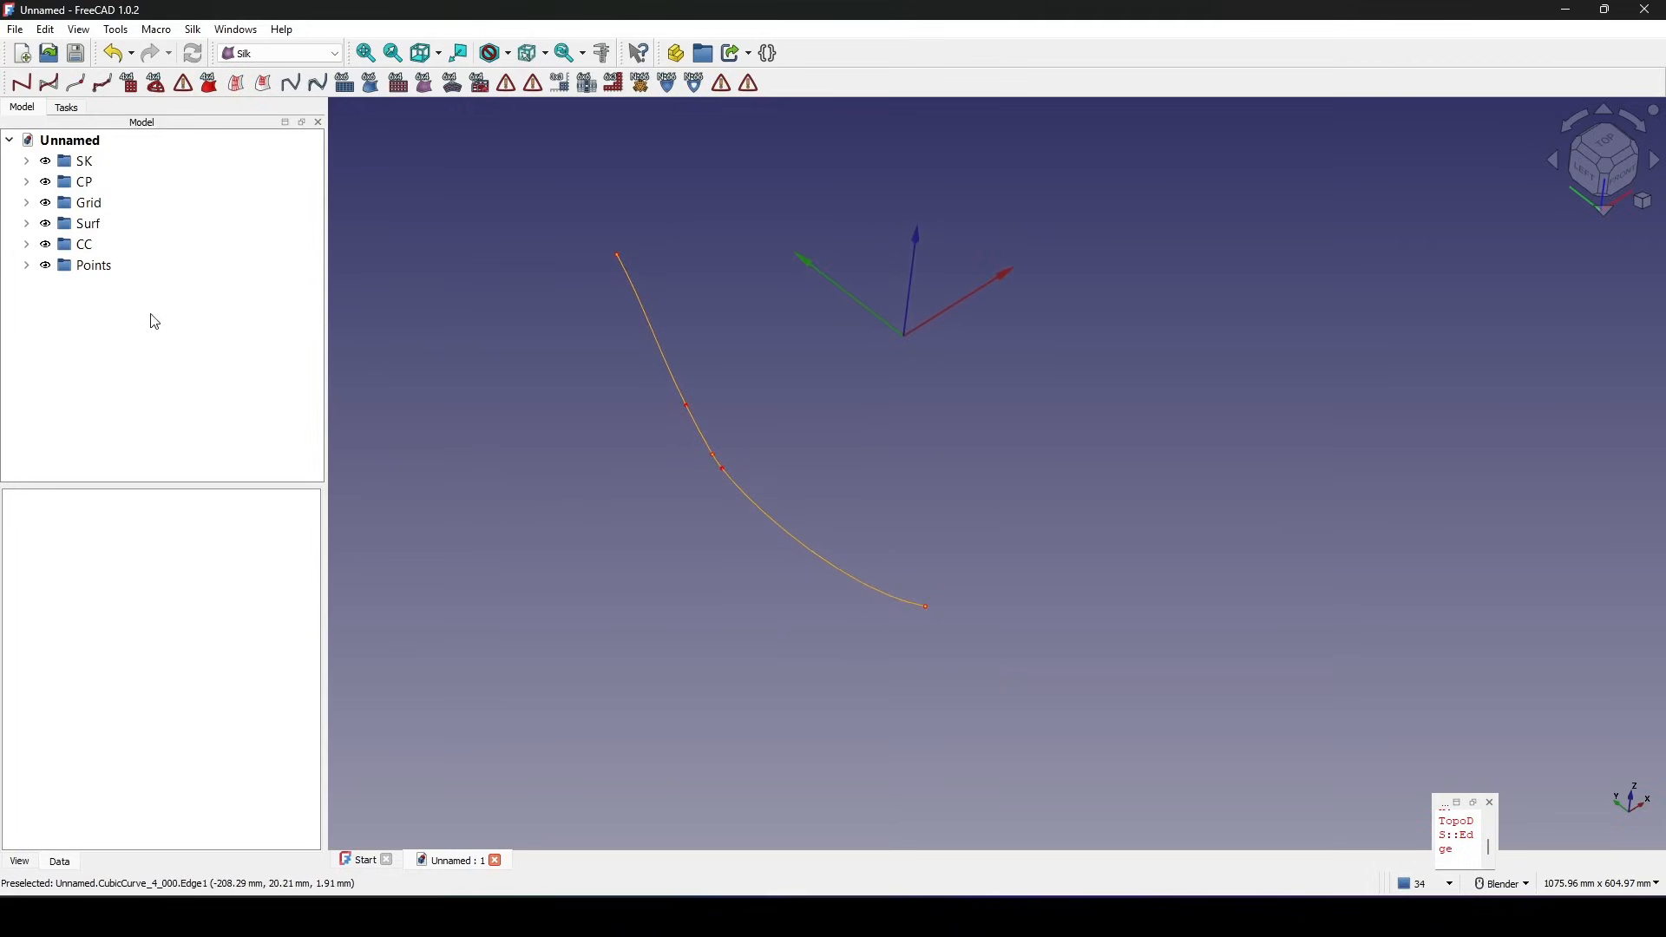
middle_click_drag(844, 387, 842, 367, "shift")
scroll(736, 406, "up", 2)
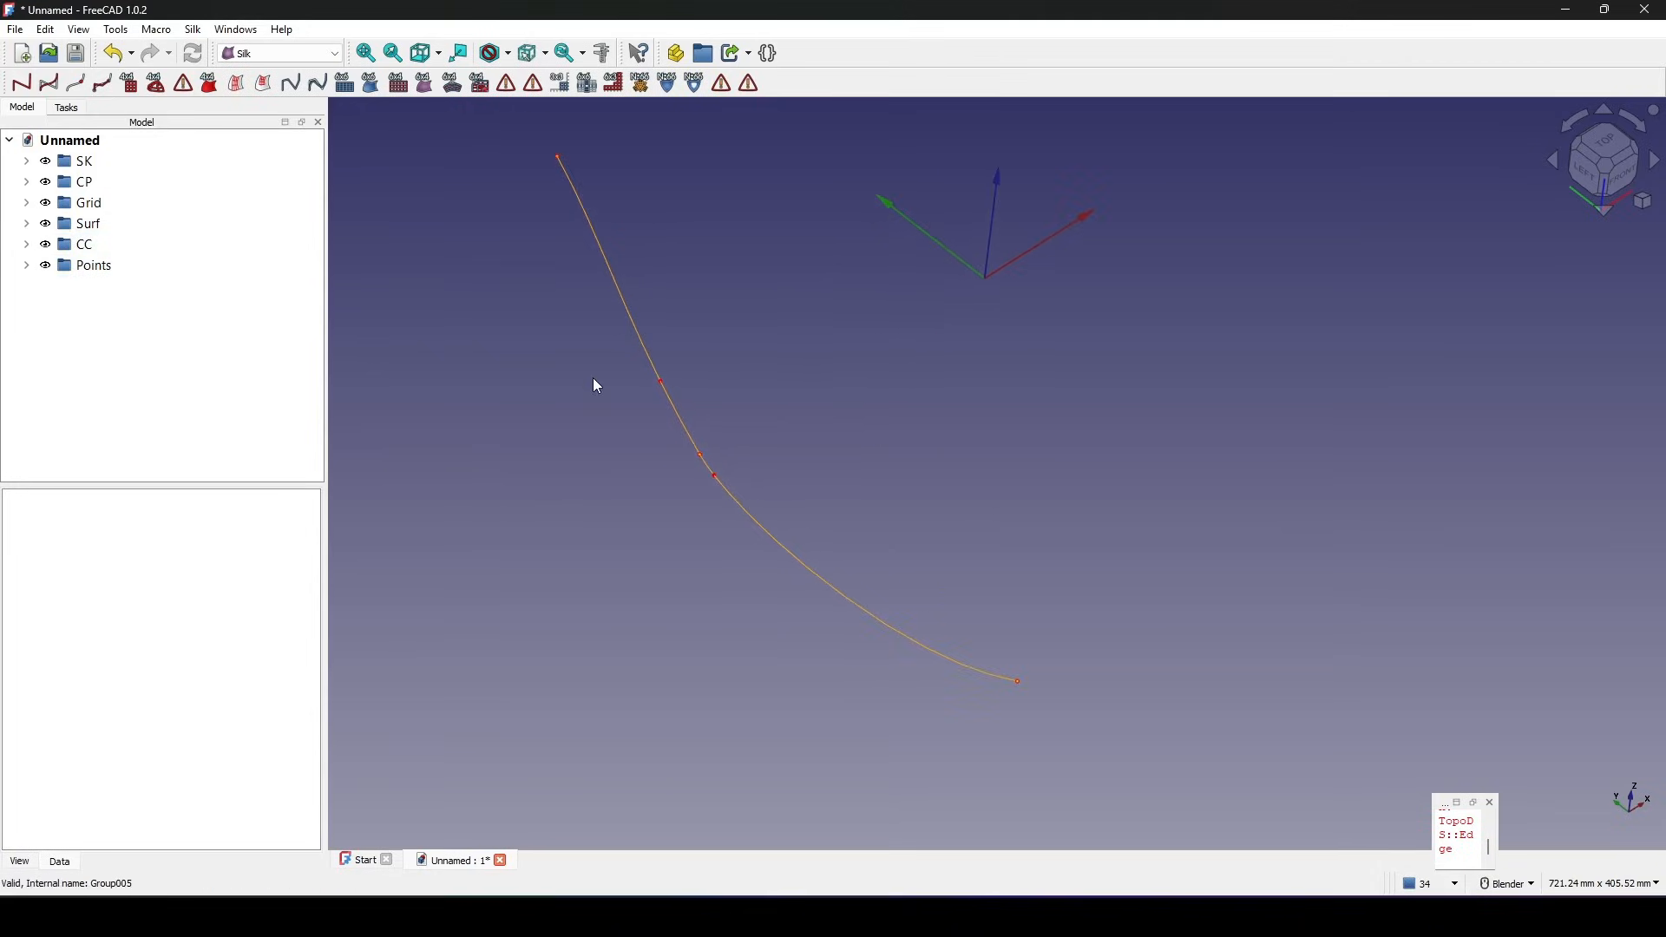
left_click(646, 353)
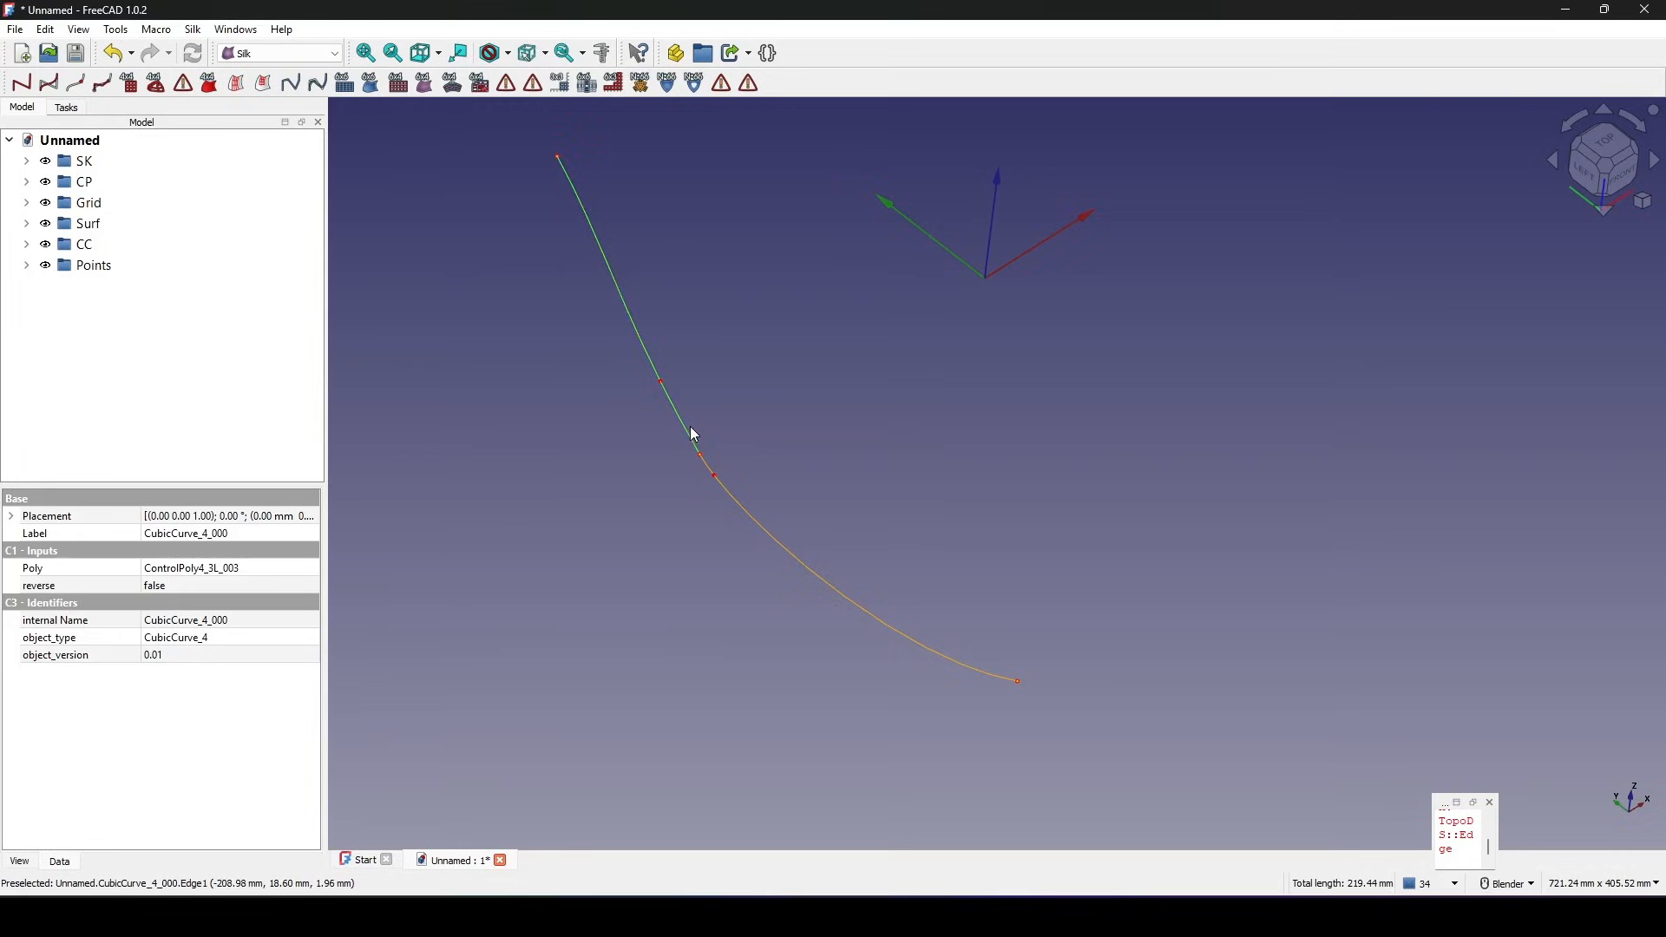
mouse_move(575, 425)
middle_mouse_down("shift")
mouse_move(579, 438)
mouse_move(584, 421)
middle_mouse_up("shift")
left_click(580, 413)
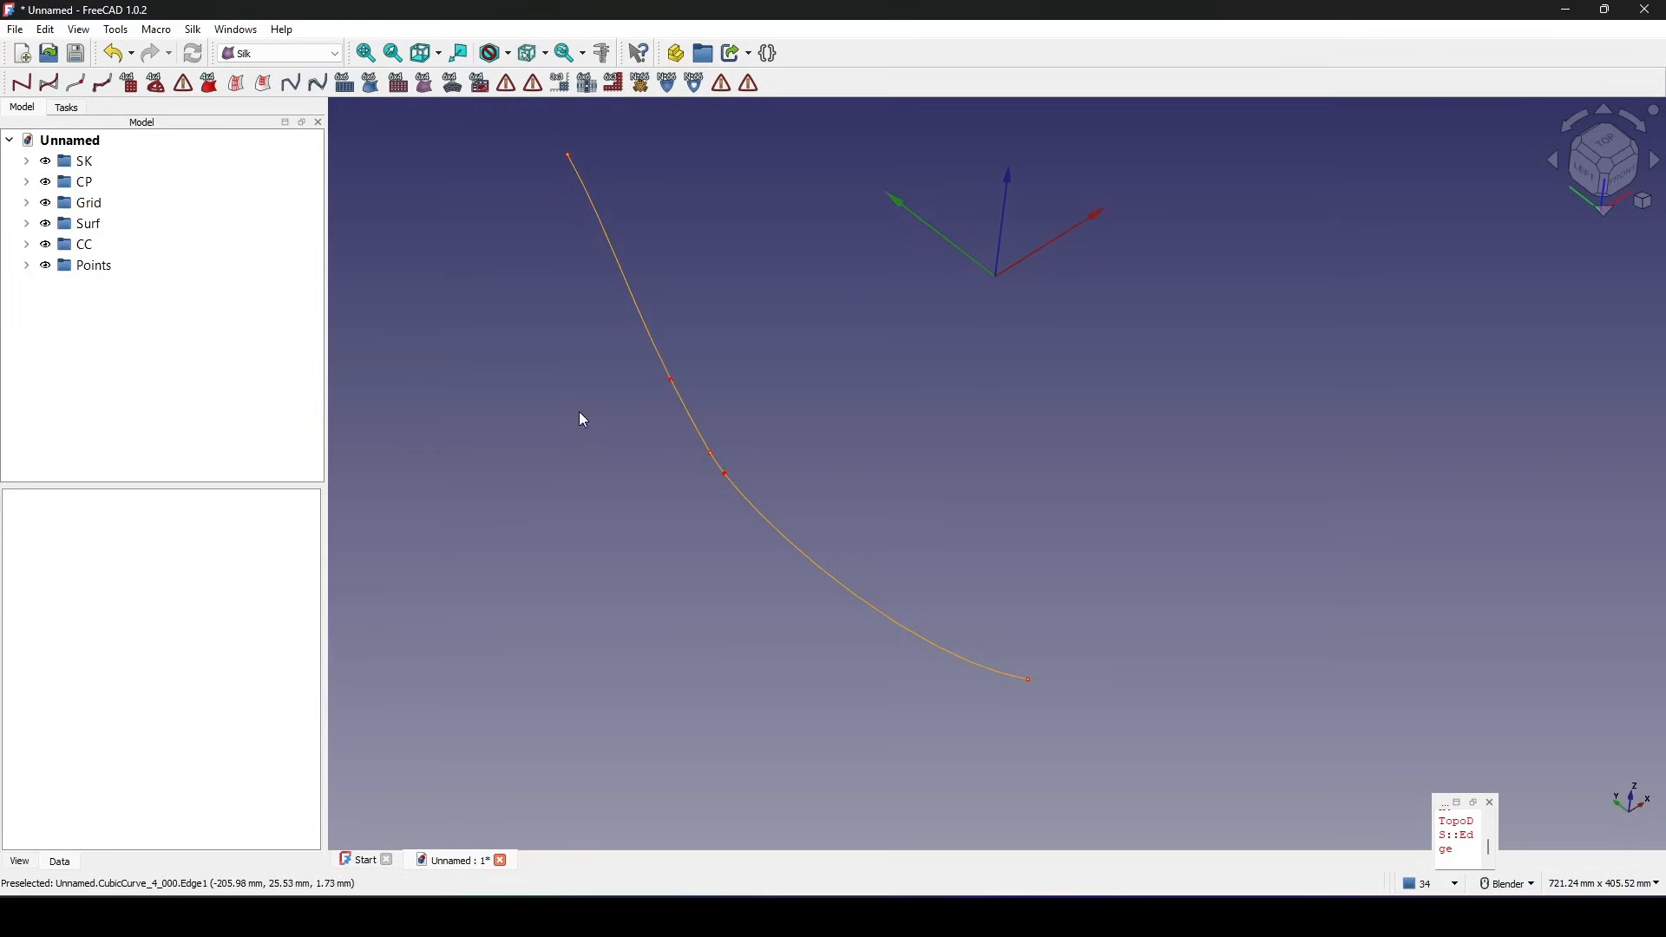
Hide both cubic curves, CubicCurve_4_000 and CubicCurve_4_001, in the CC group.
left_click(27, 246)
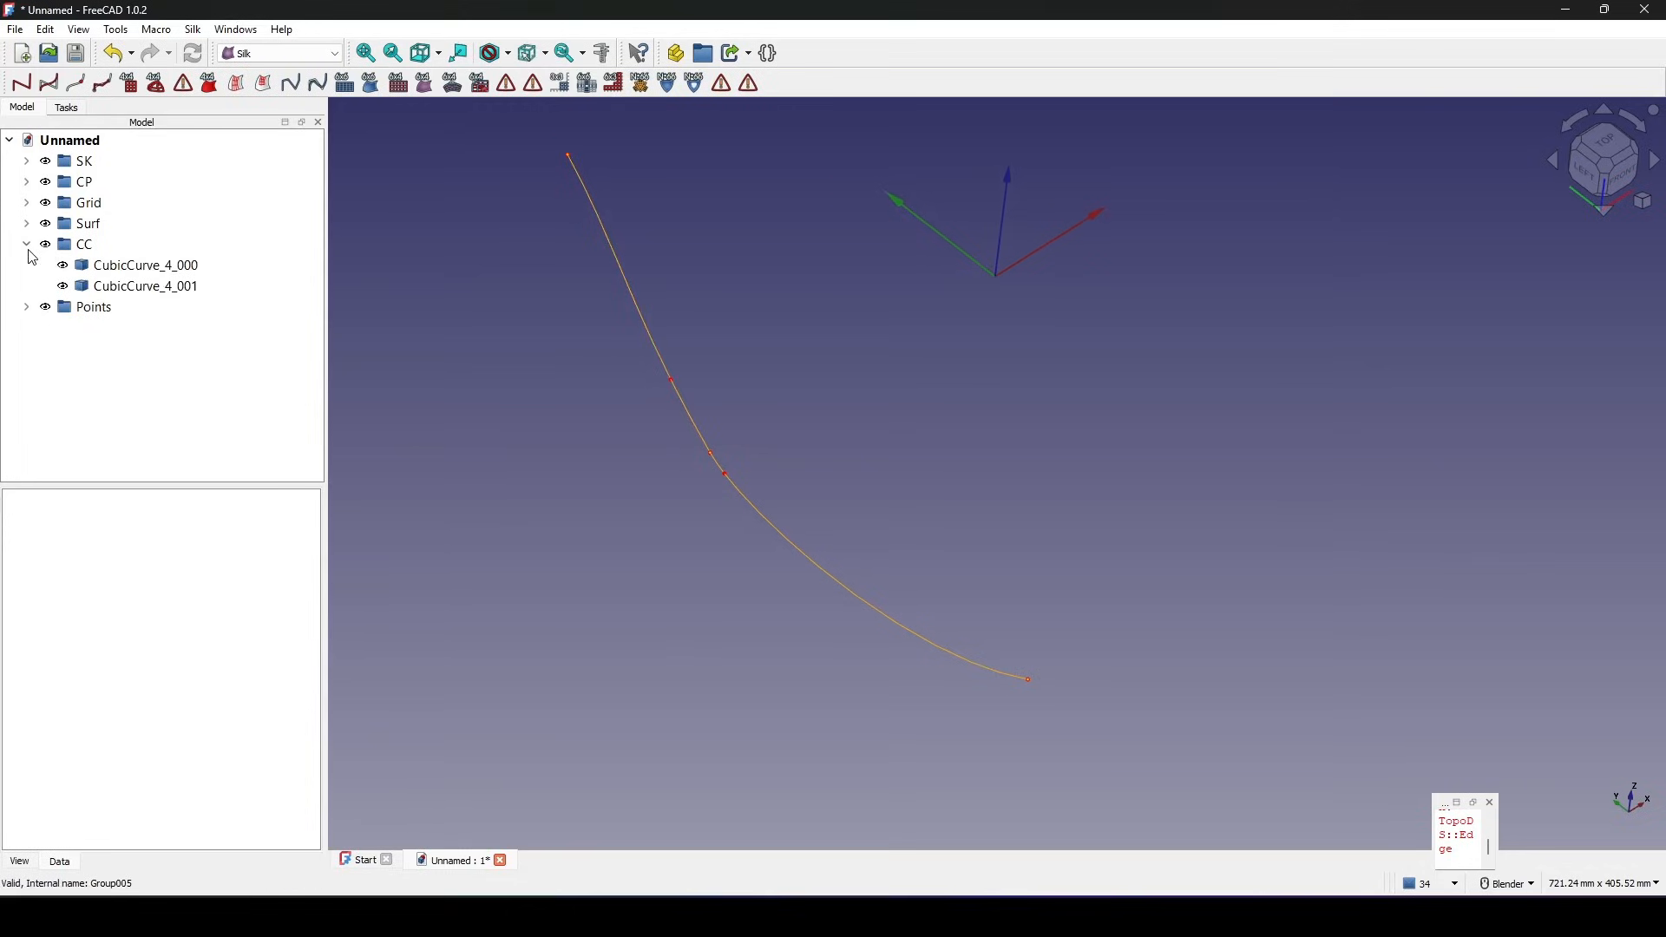
left_click(136, 266)
left_click(136, 286, "ctrl")
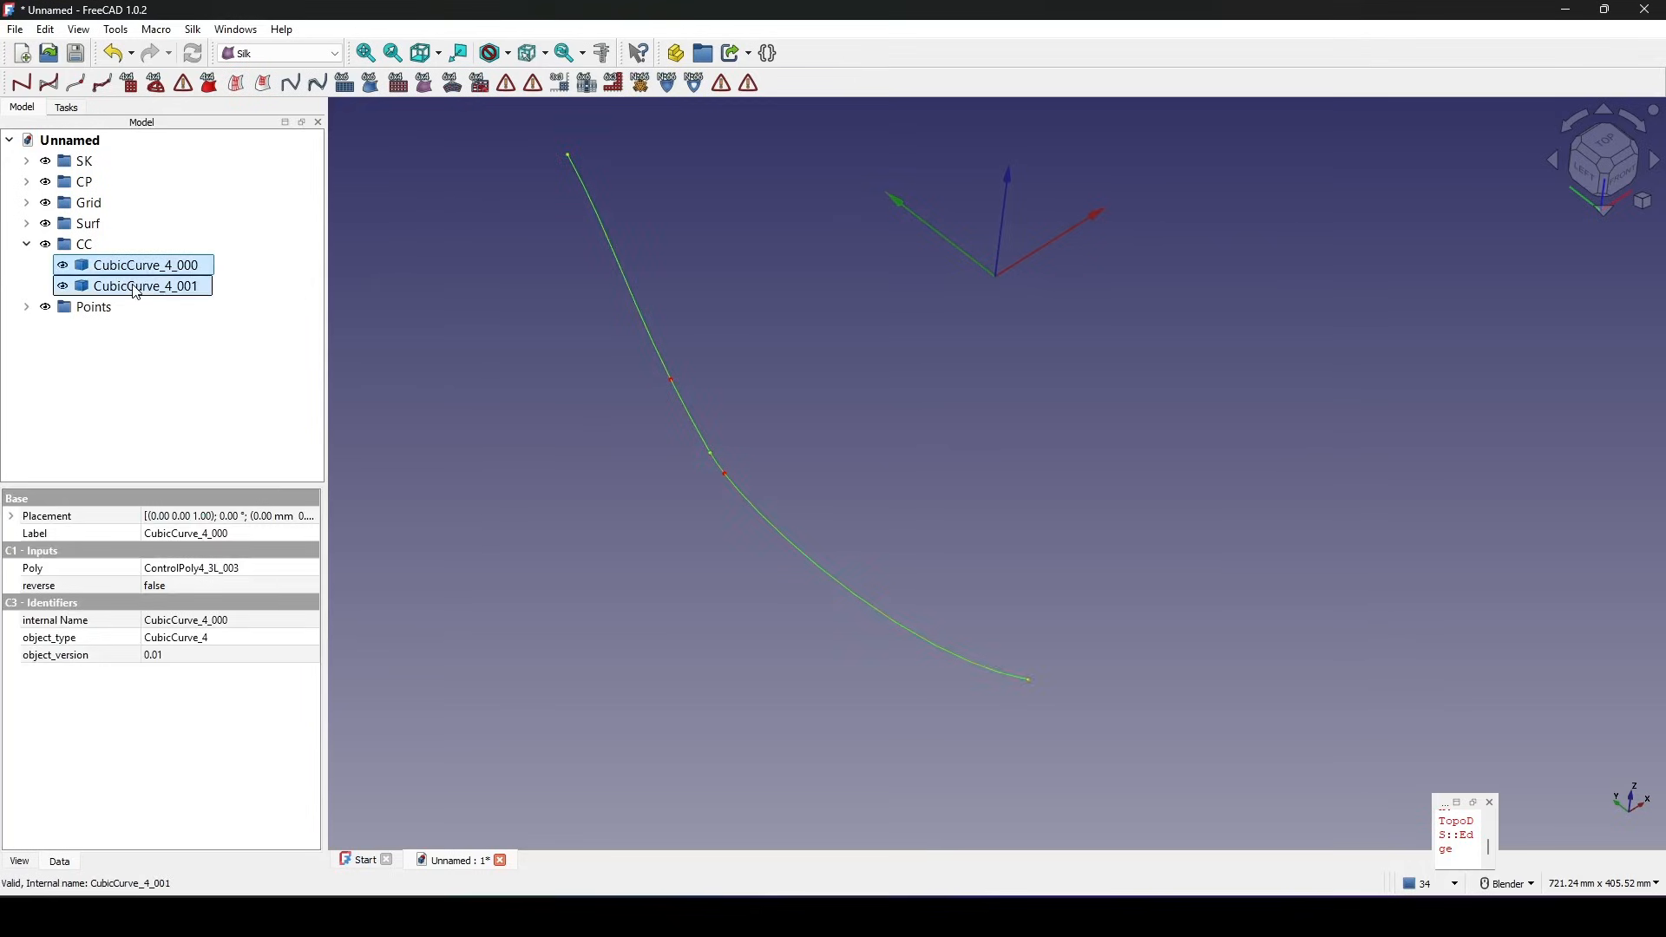
key("space")
left_click(558, 372)
scroll(558, 372, "down", 2)
Create a ControlPoly4 segment of CubicCurve_4_000 between its start point Point_onCurve_000 and its intermediate point Point_onCurve_001.
left_click(174, 265)
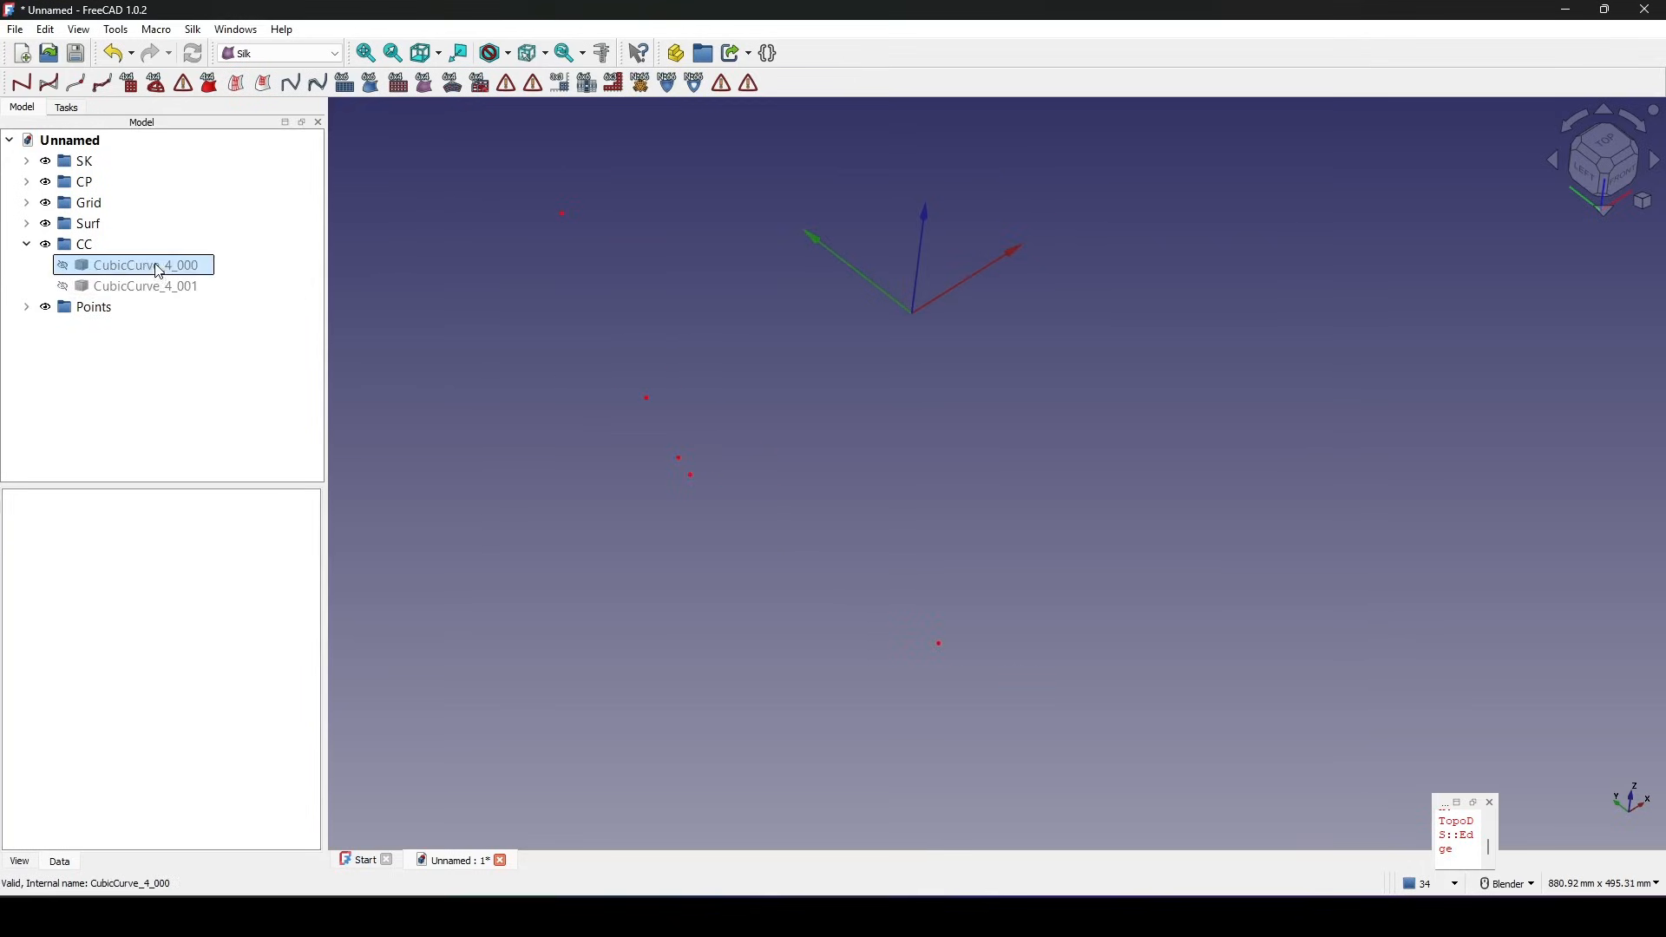
key("space")
key("space")
key("space")
key("space")
key("space")
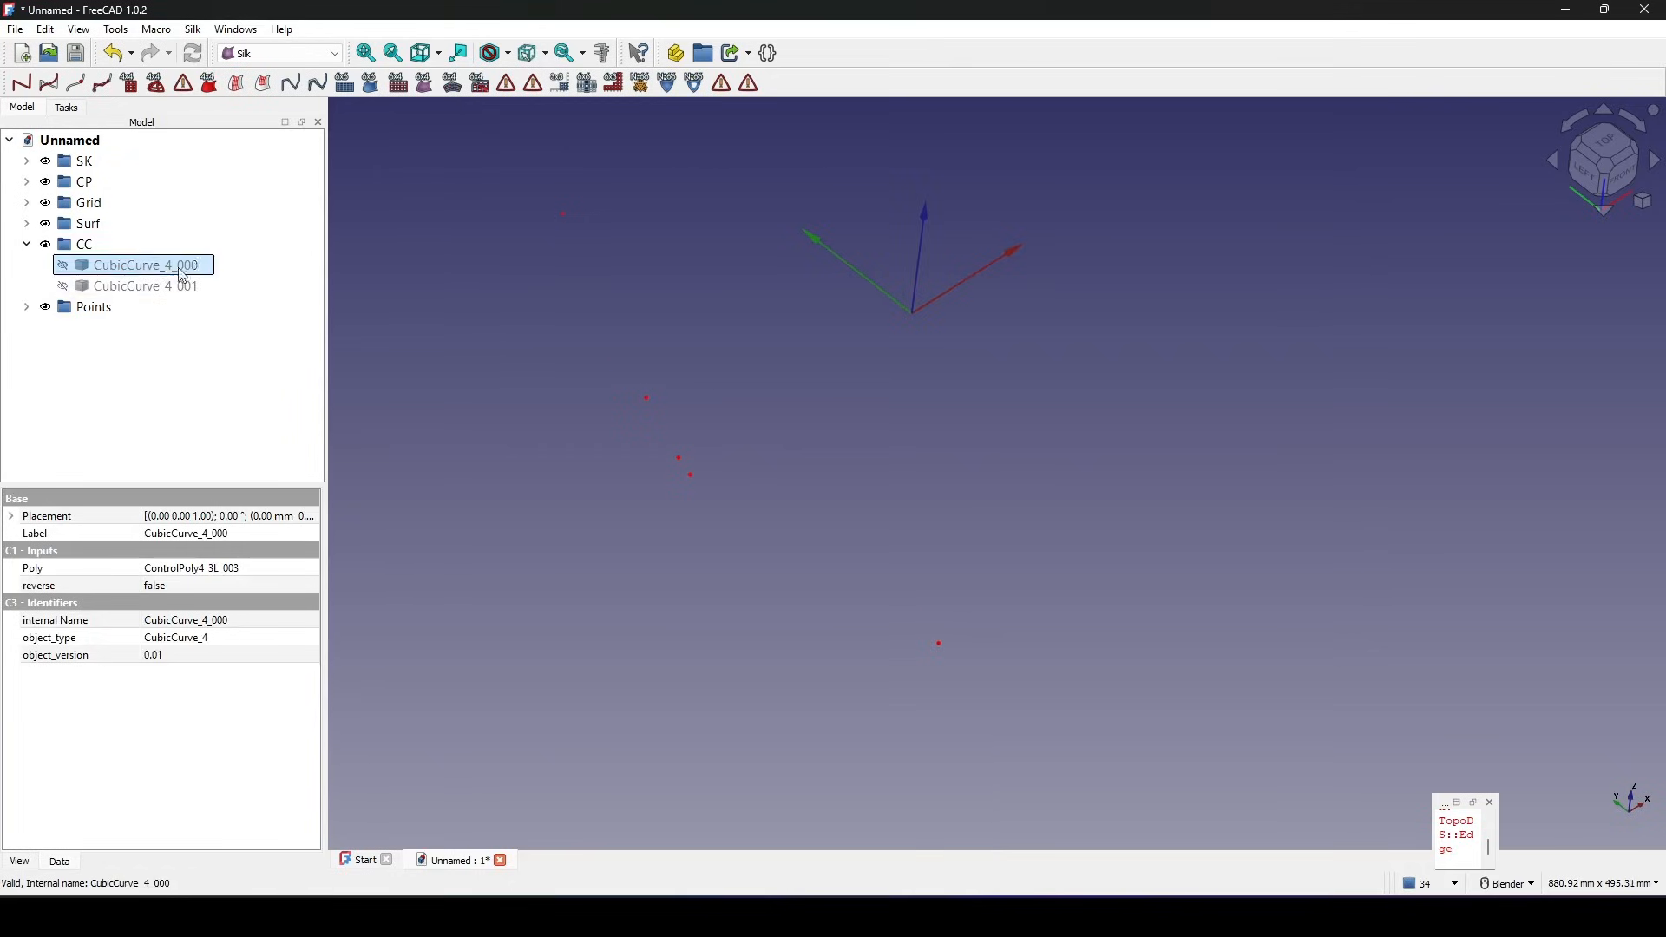
key("space")
scroll(336, 321, "up", 1)
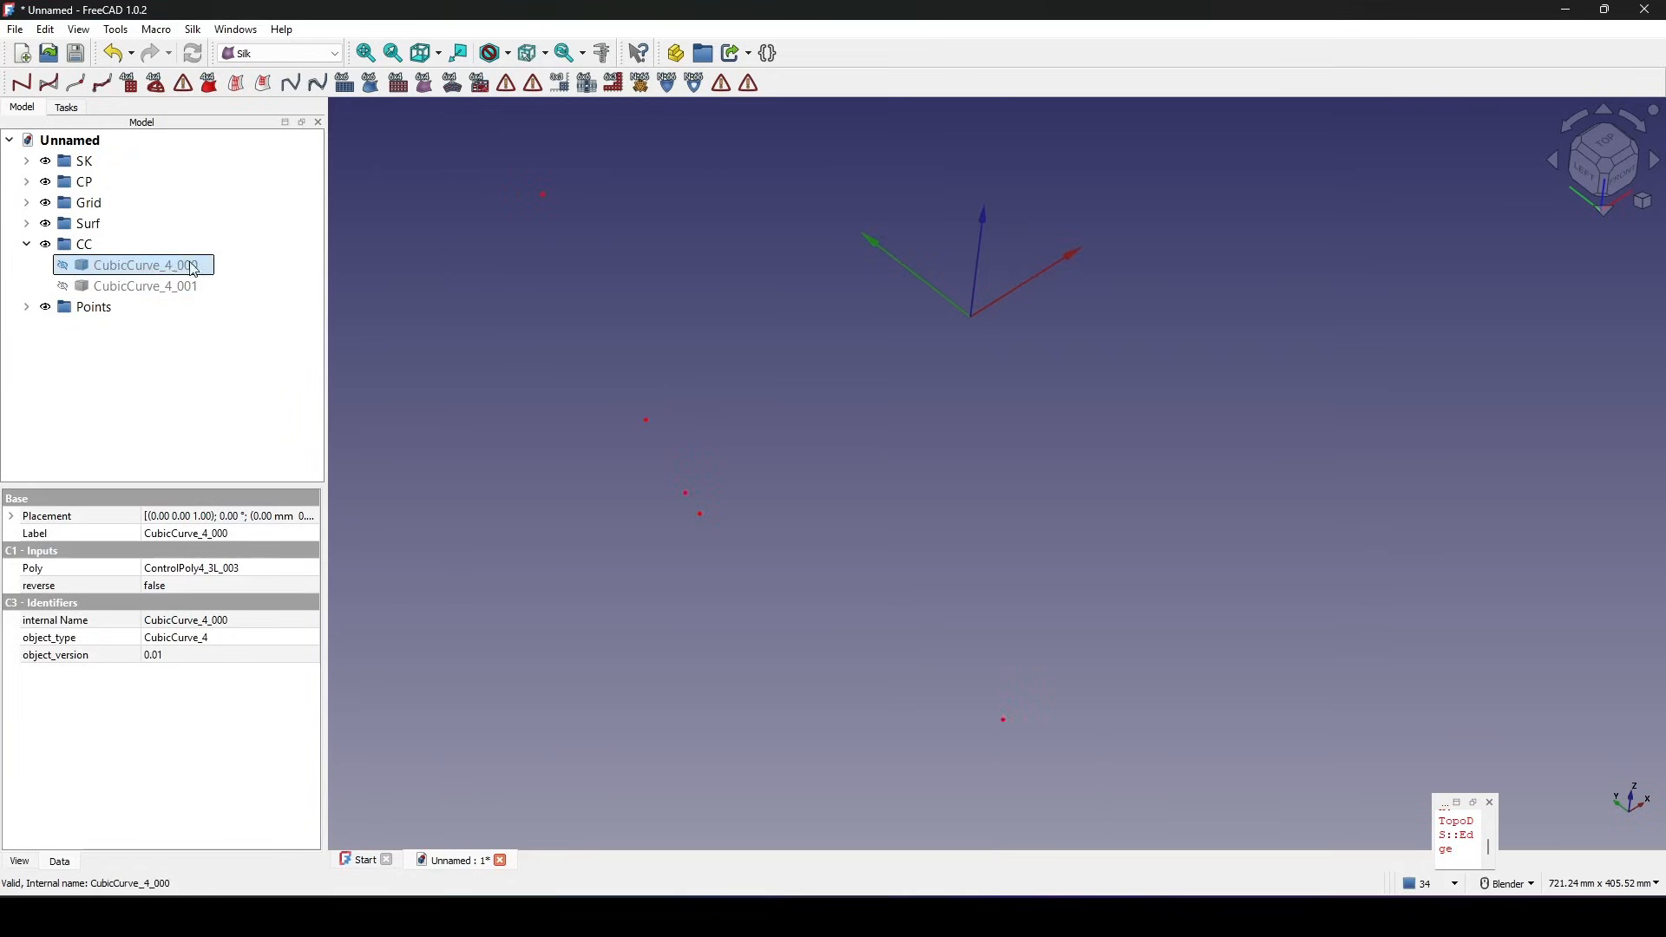
left_click(543, 196, "ctrl")
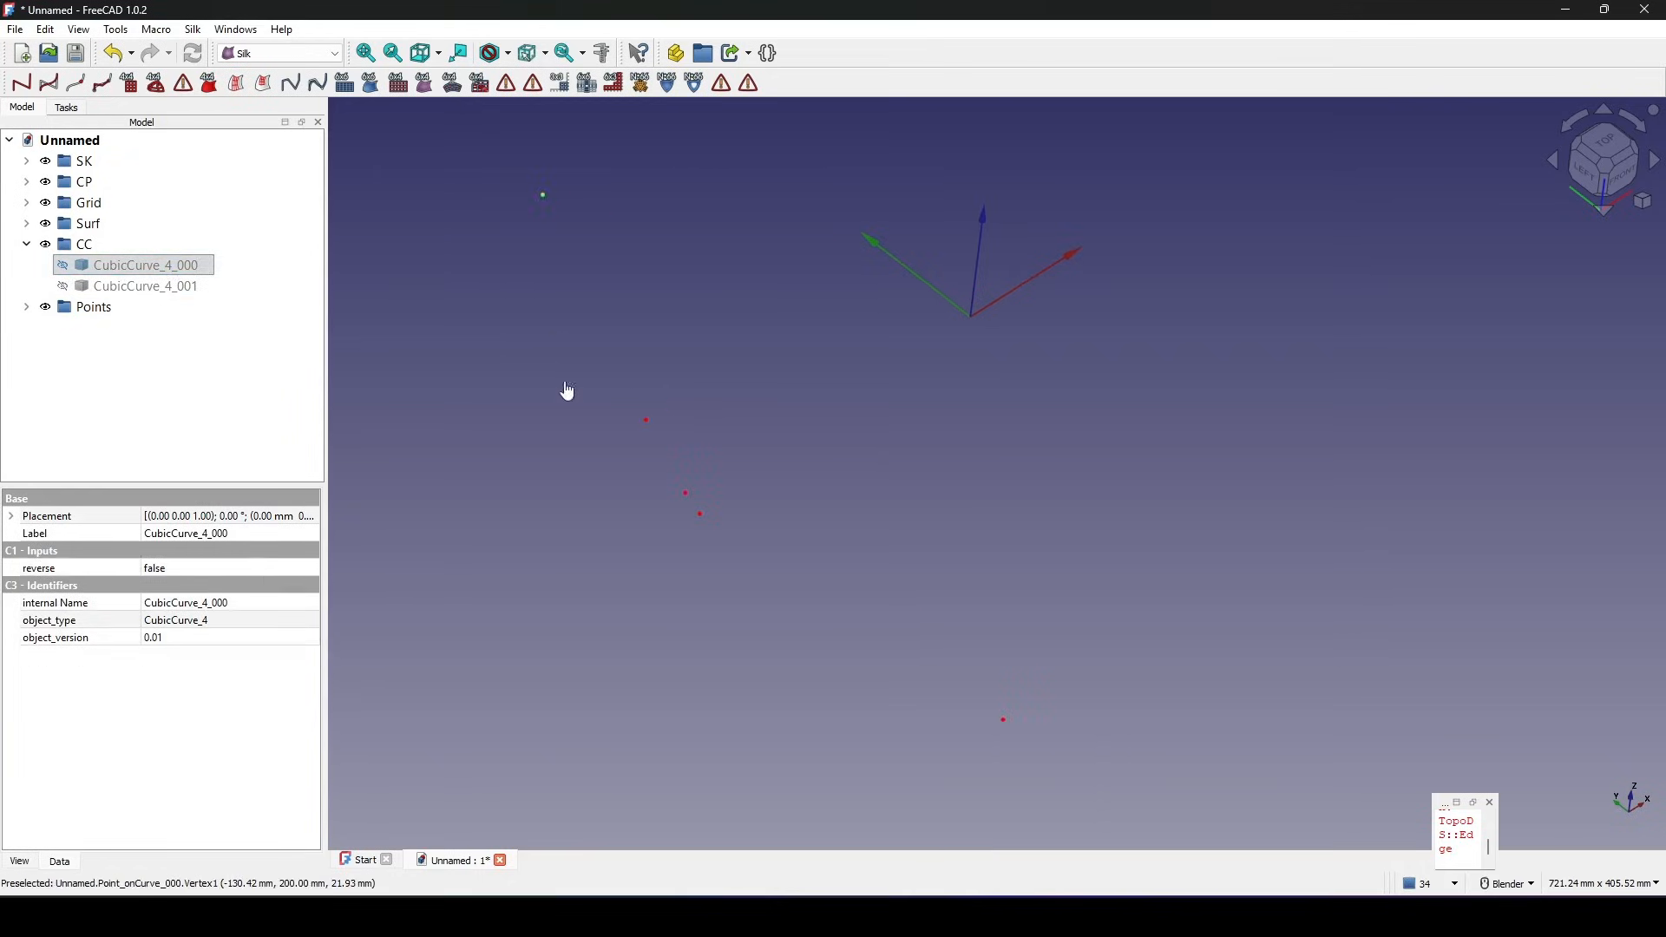
left_click(645, 419, "ctrl")
scroll(768, 422, "down", 2)
scroll(768, 422, "up", 2)
middle_click_drag(741, 402, 729, 412, "shift")
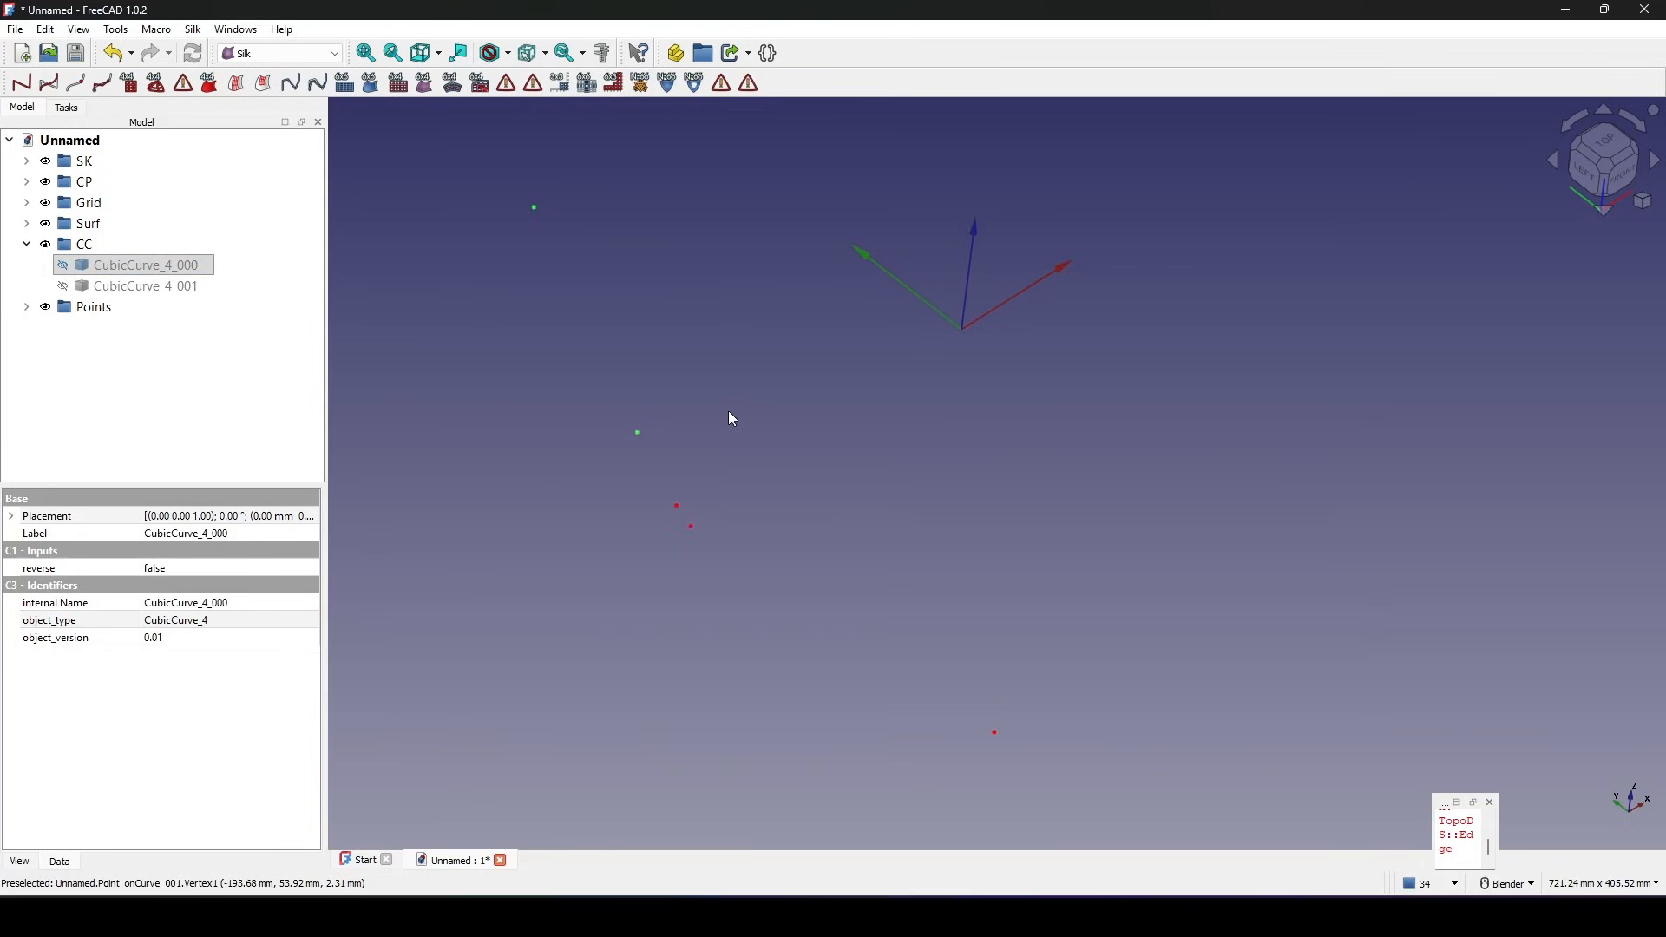
left_click(103, 87)
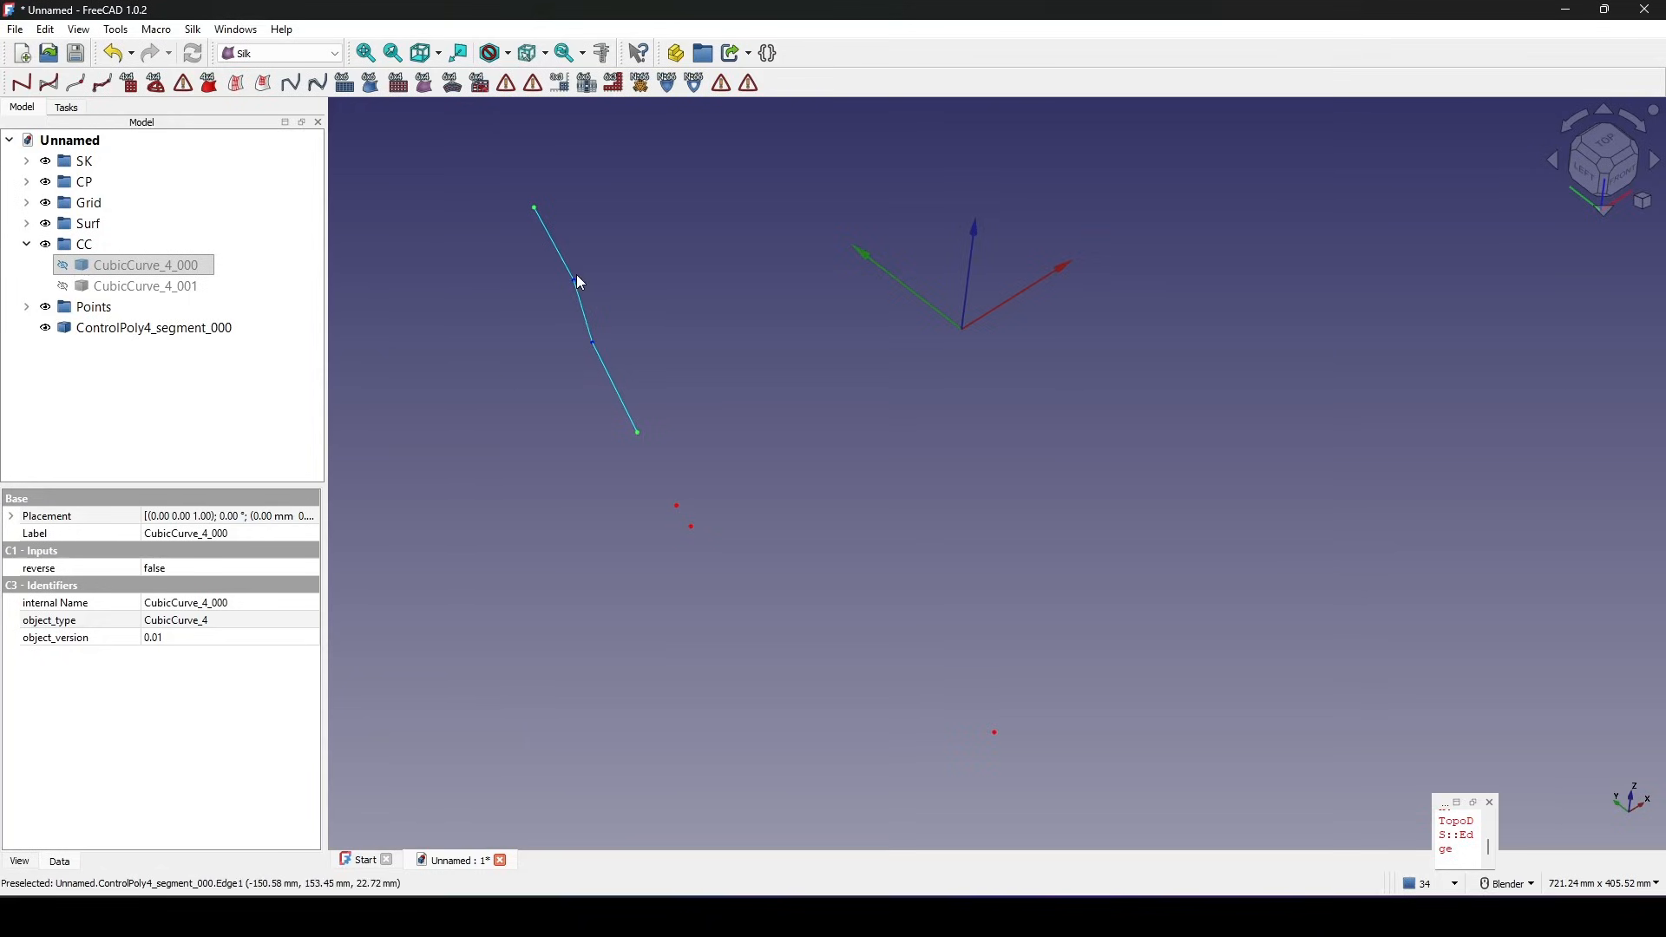
middle_click_drag(698, 407, 684, 371, "shift")
left_click(638, 361)
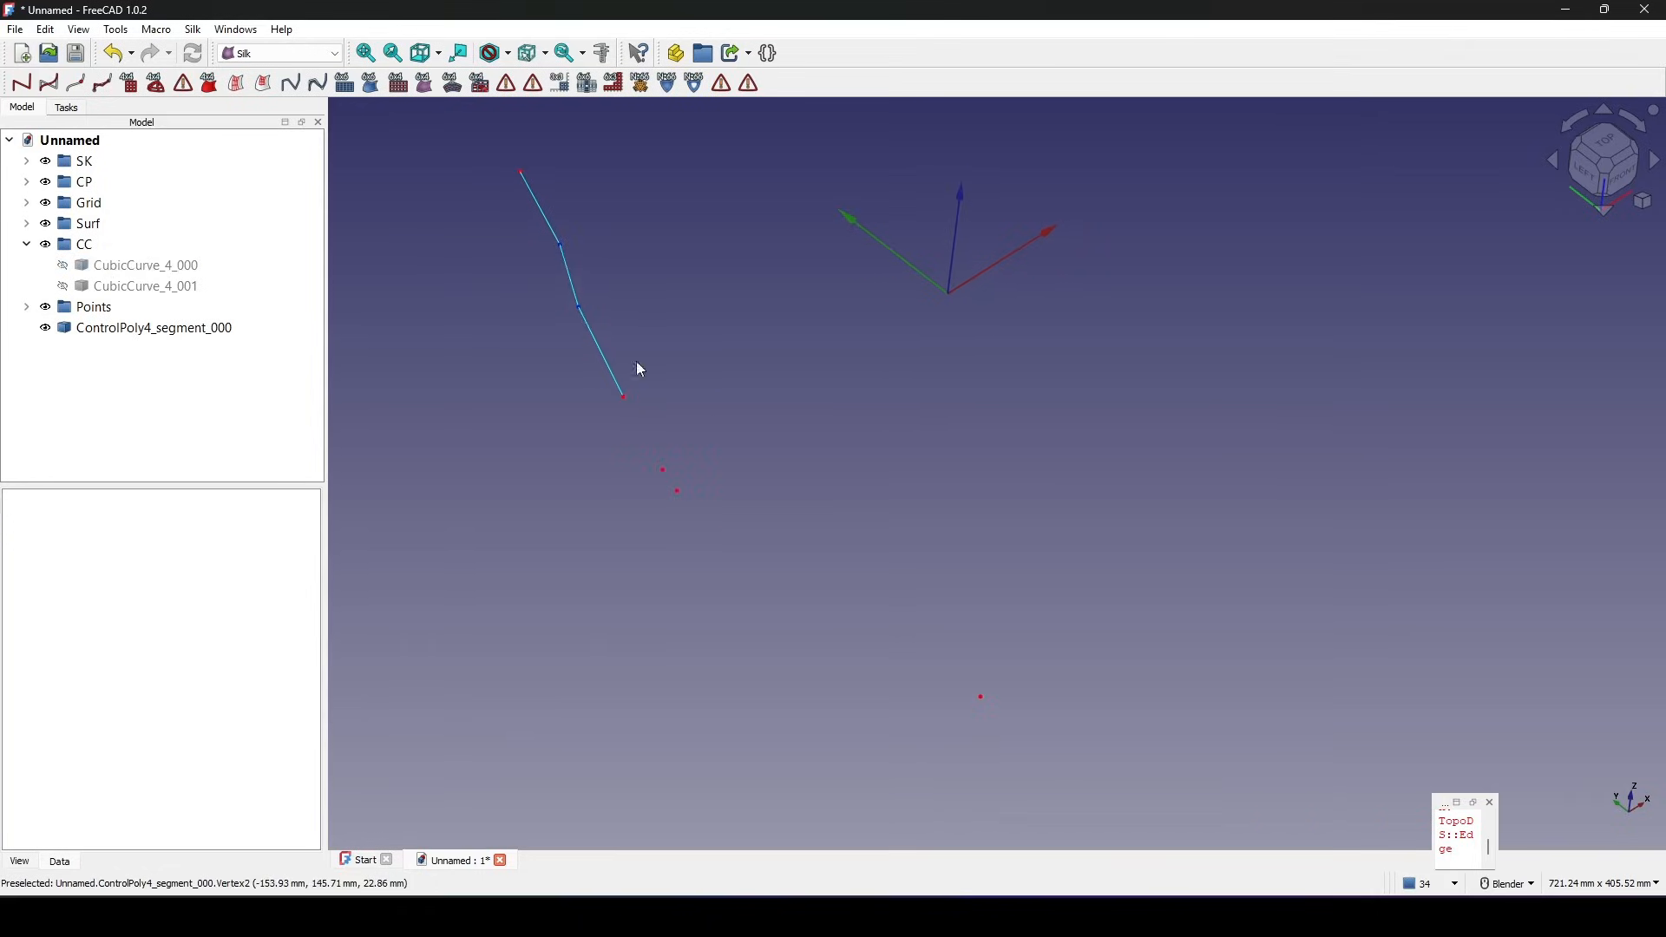
Hide the control poly segment ControlPoly4_segment_000.
left_click(160, 335)
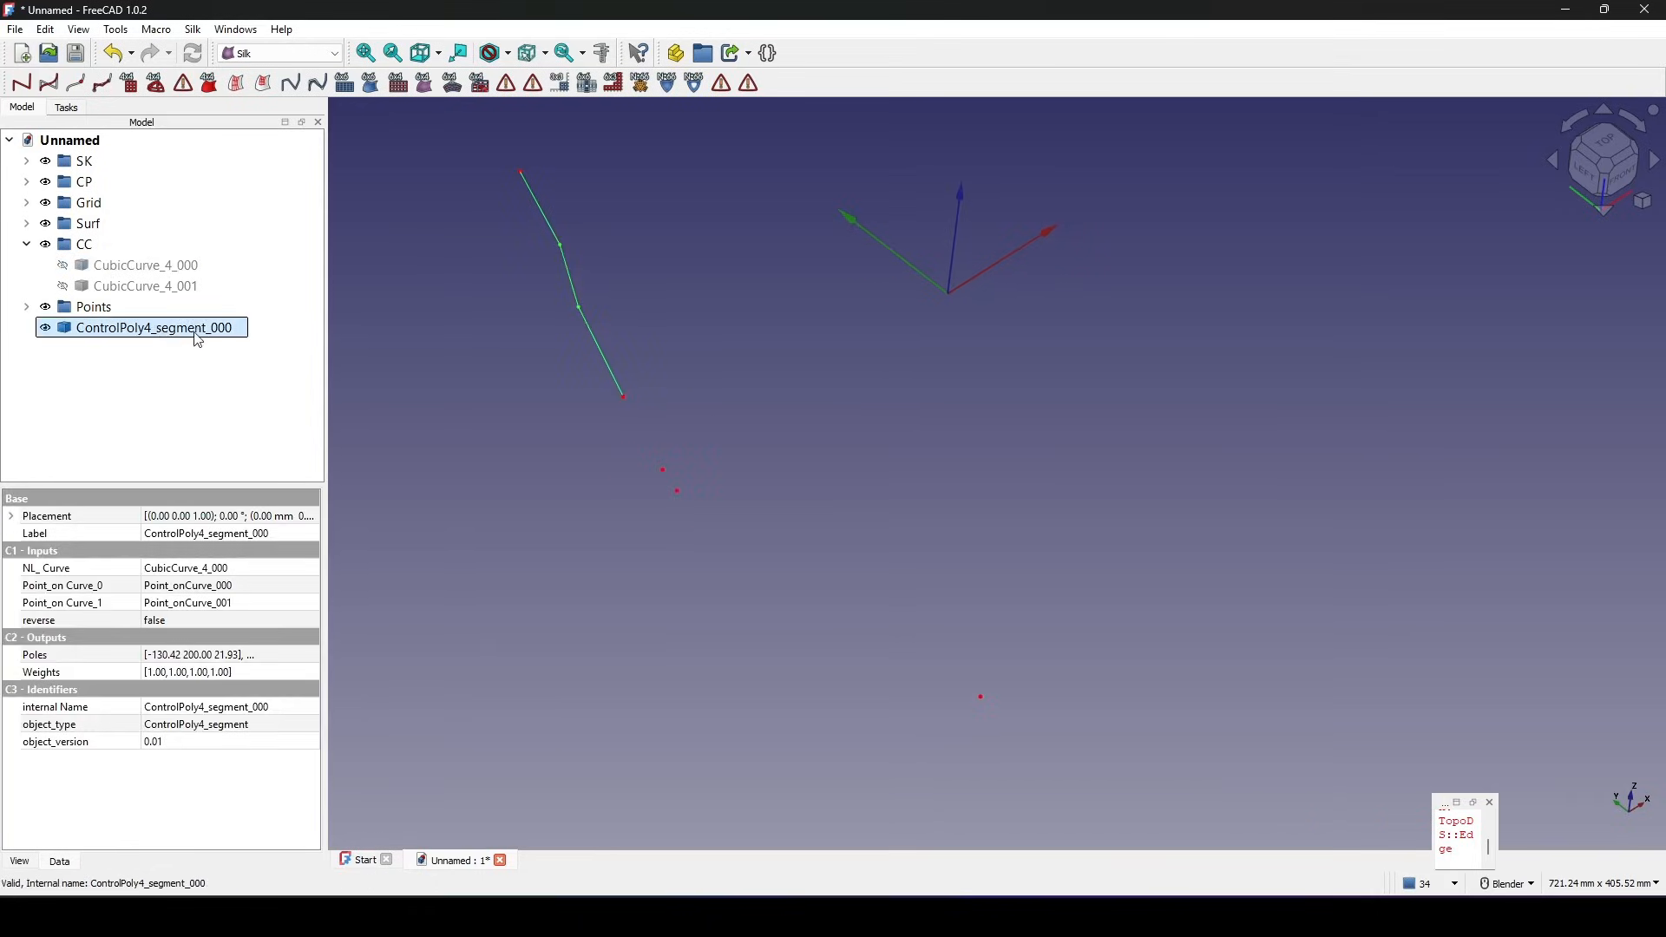
key("space")
middle_click_drag(619, 362, 593, 360, "shift")
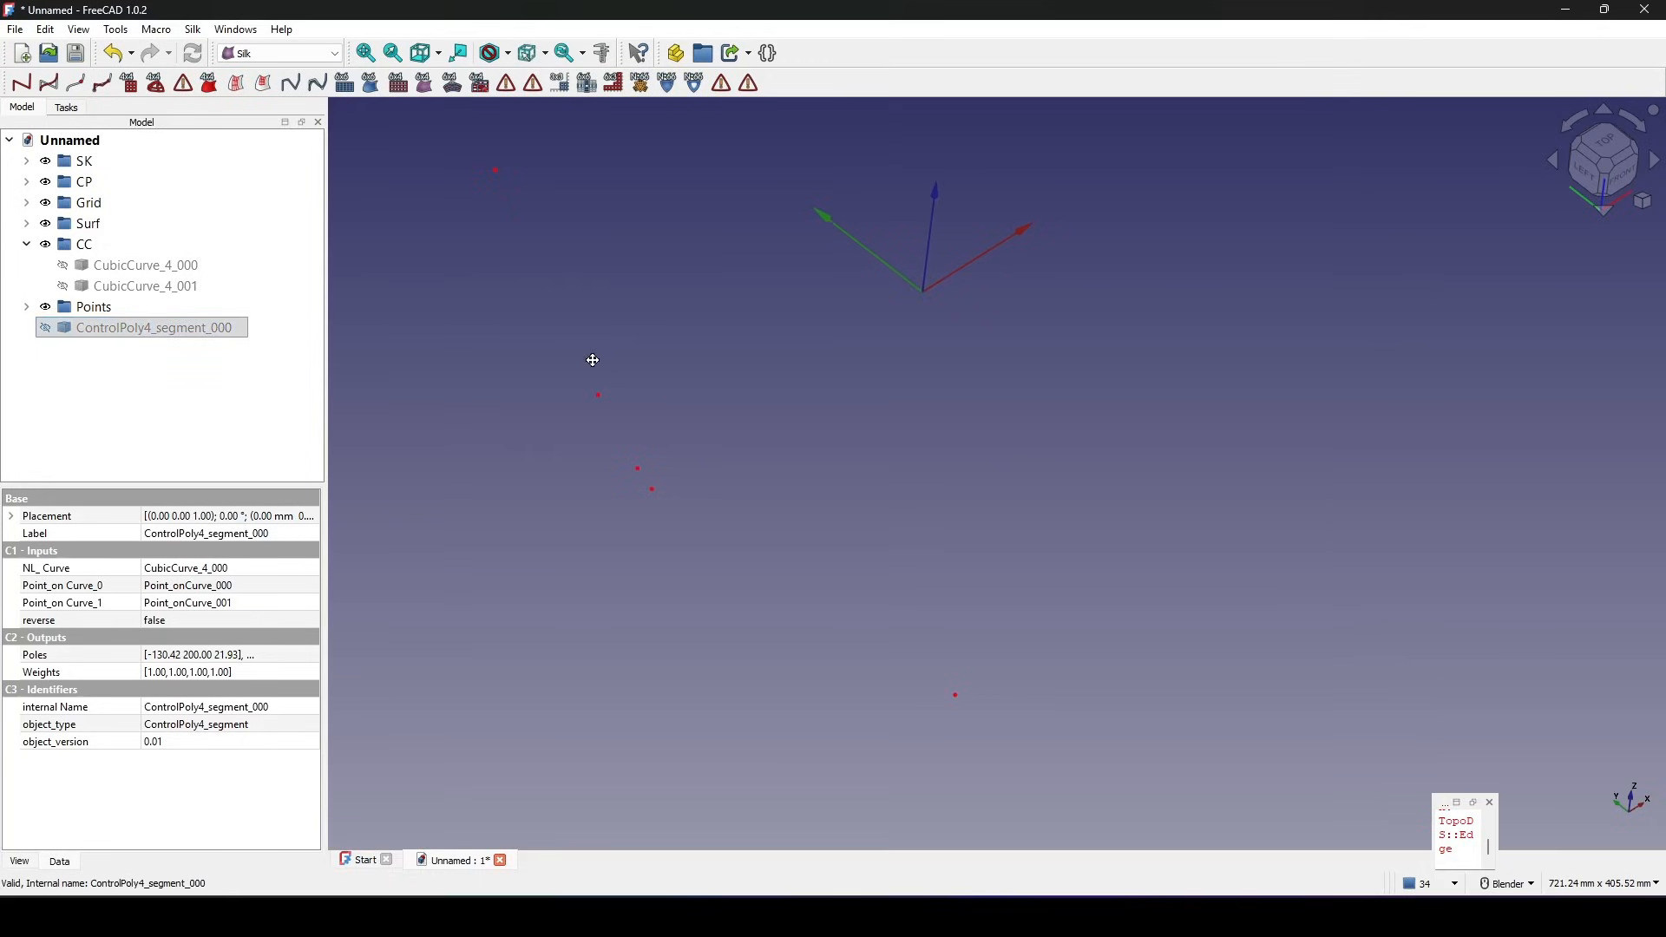
Create a ControlPoly4 segment of CubicCurve_4_000 between its intermediate point Point_onCurve_001 and its end point Point_onCurve_002.
left_click(166, 270)
key("space")
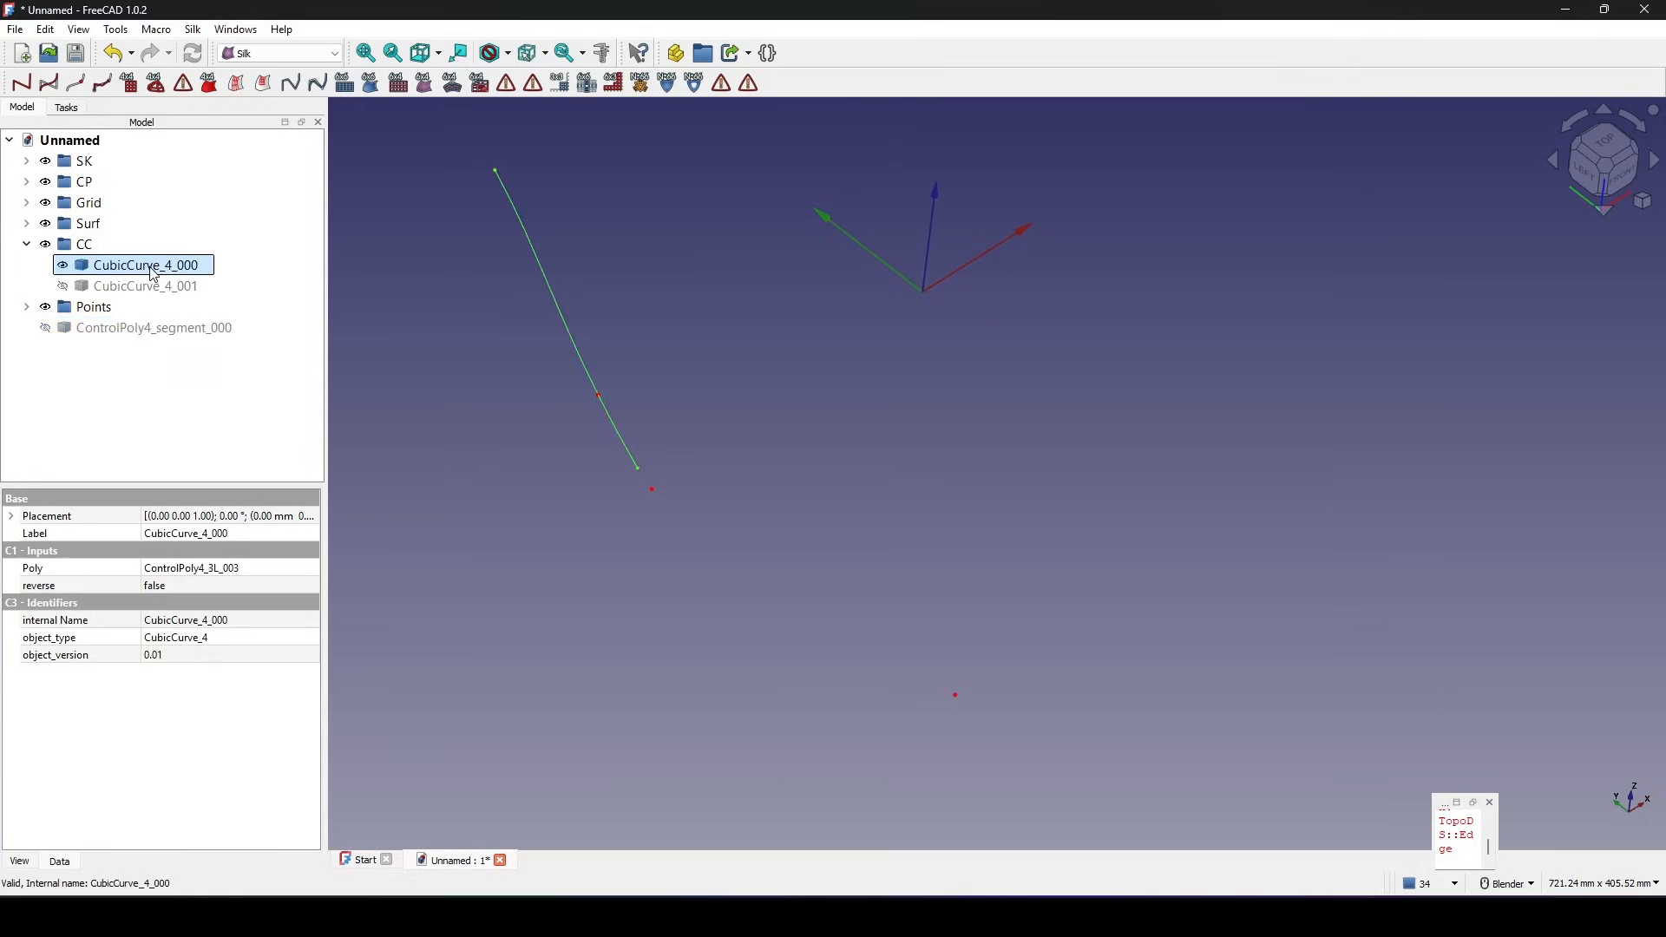
key("space")
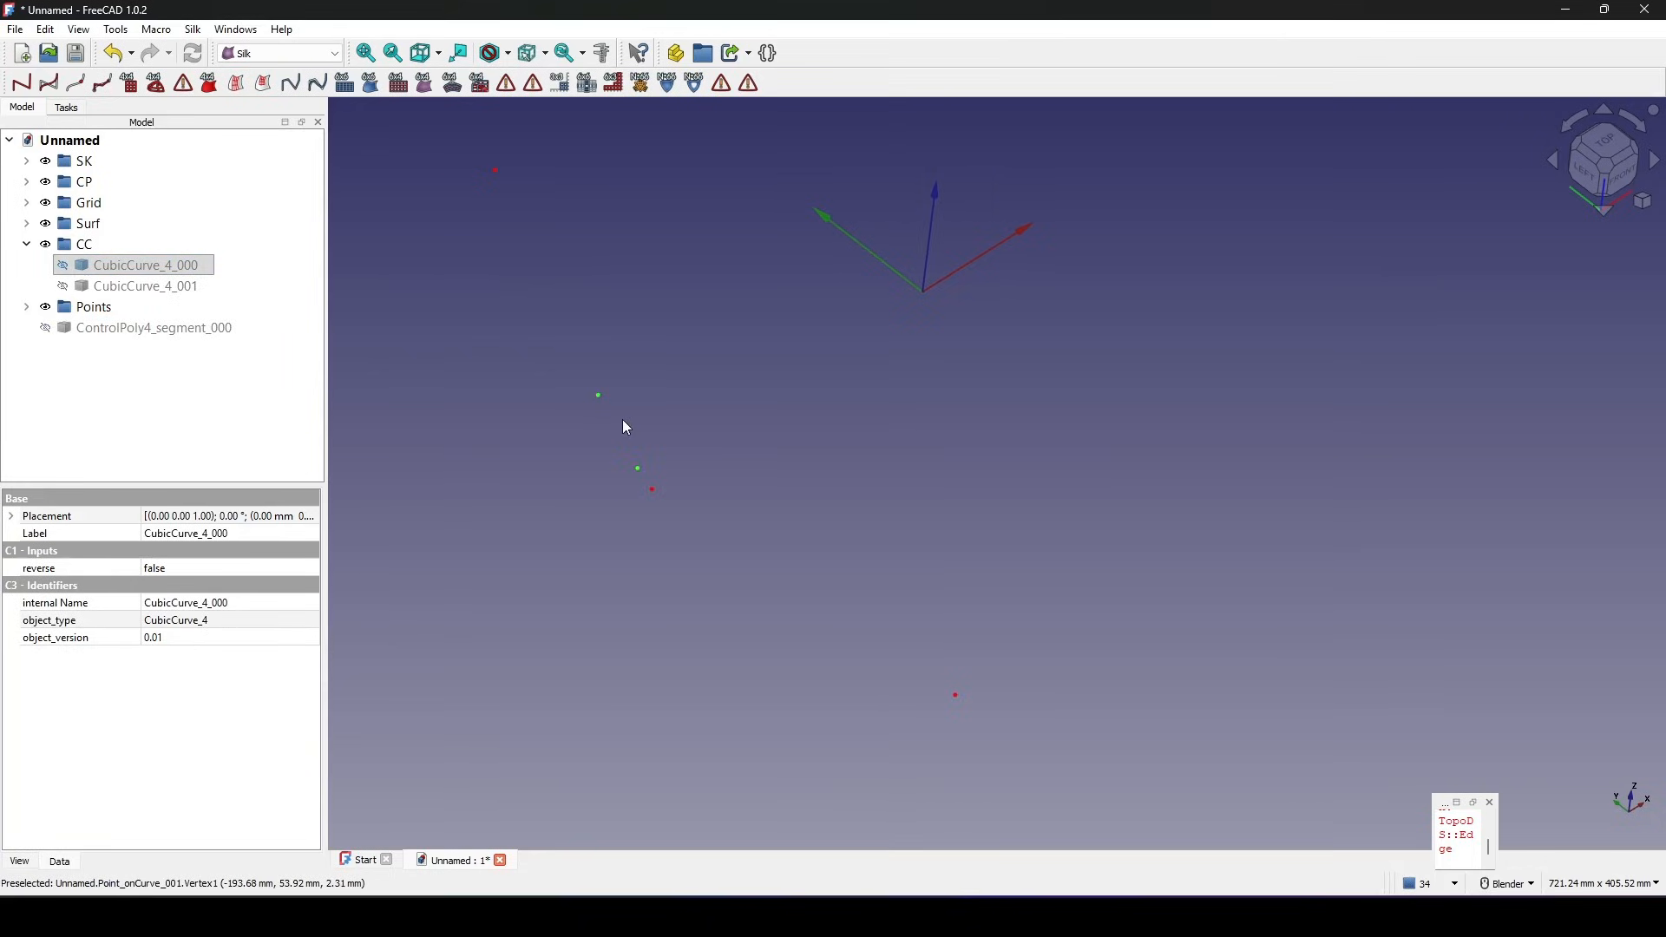
middle_click_drag(599, 343, 604, 345, "shift")
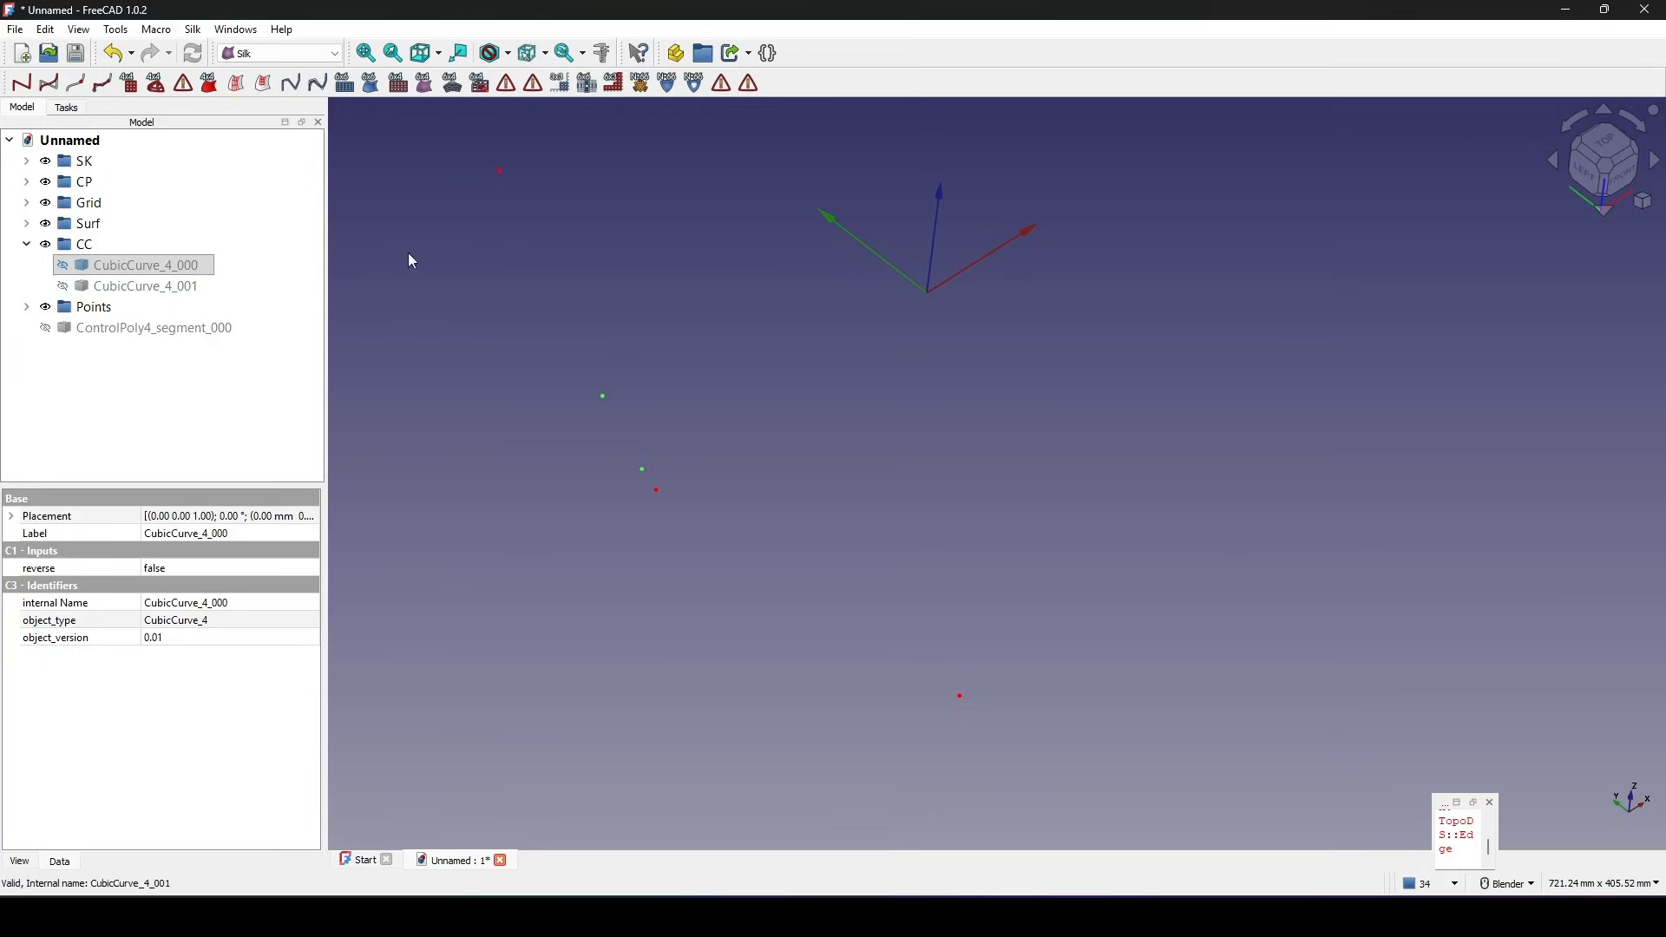
left_click(103, 85)
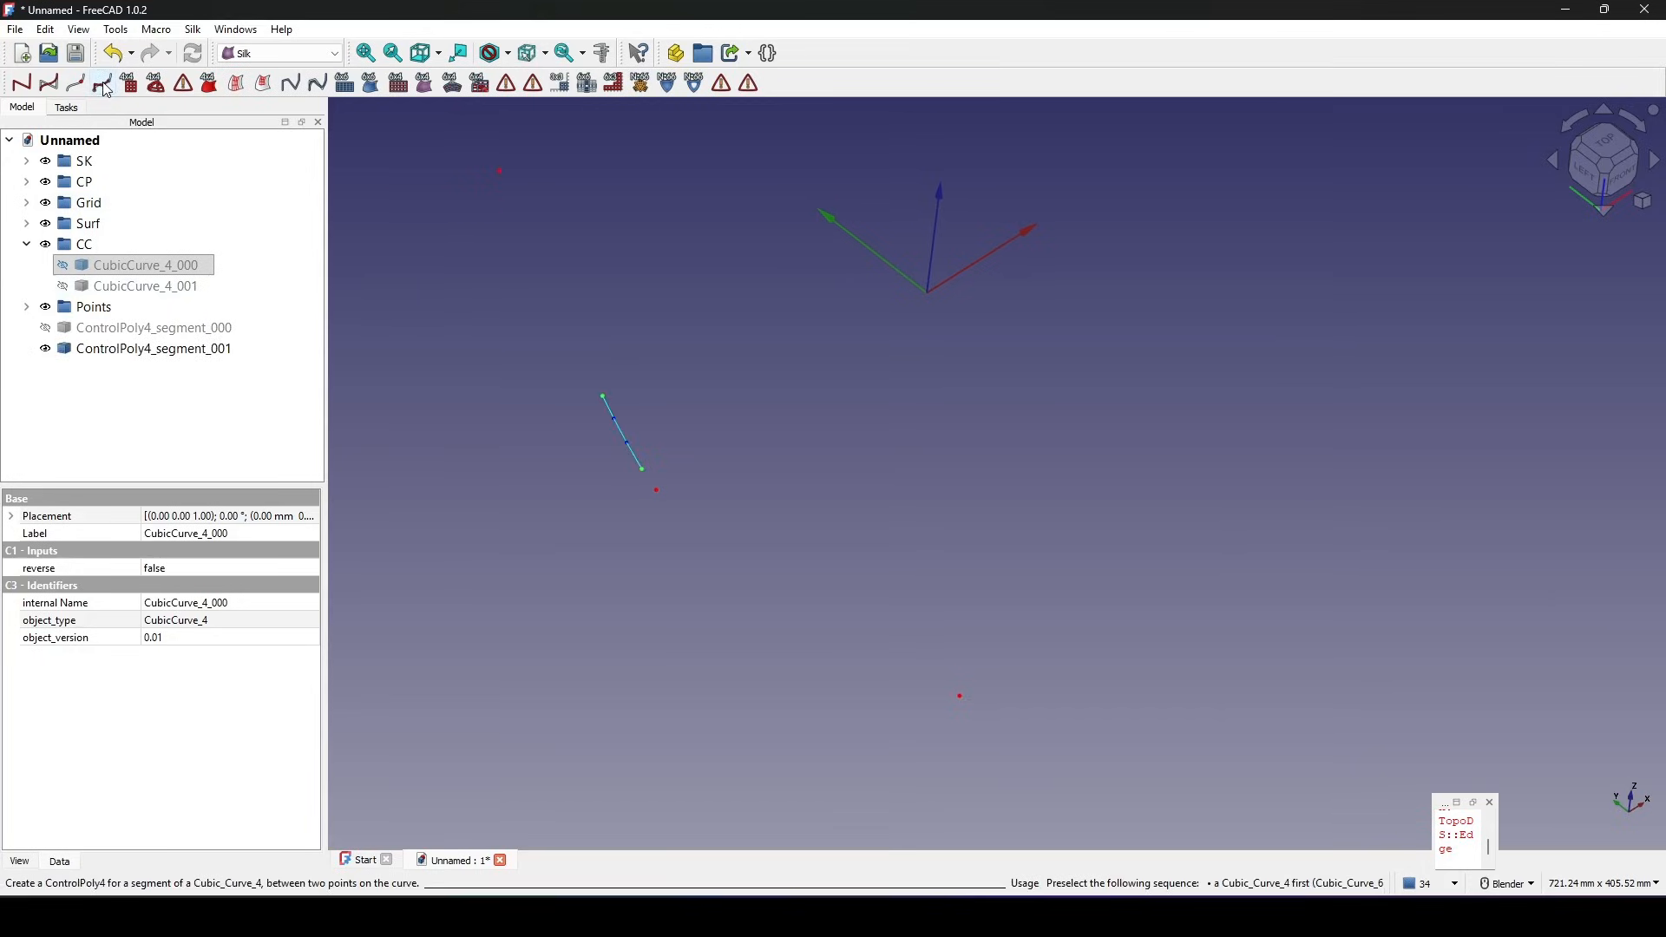
middle_click_drag(777, 291, 781, 255, "shift")
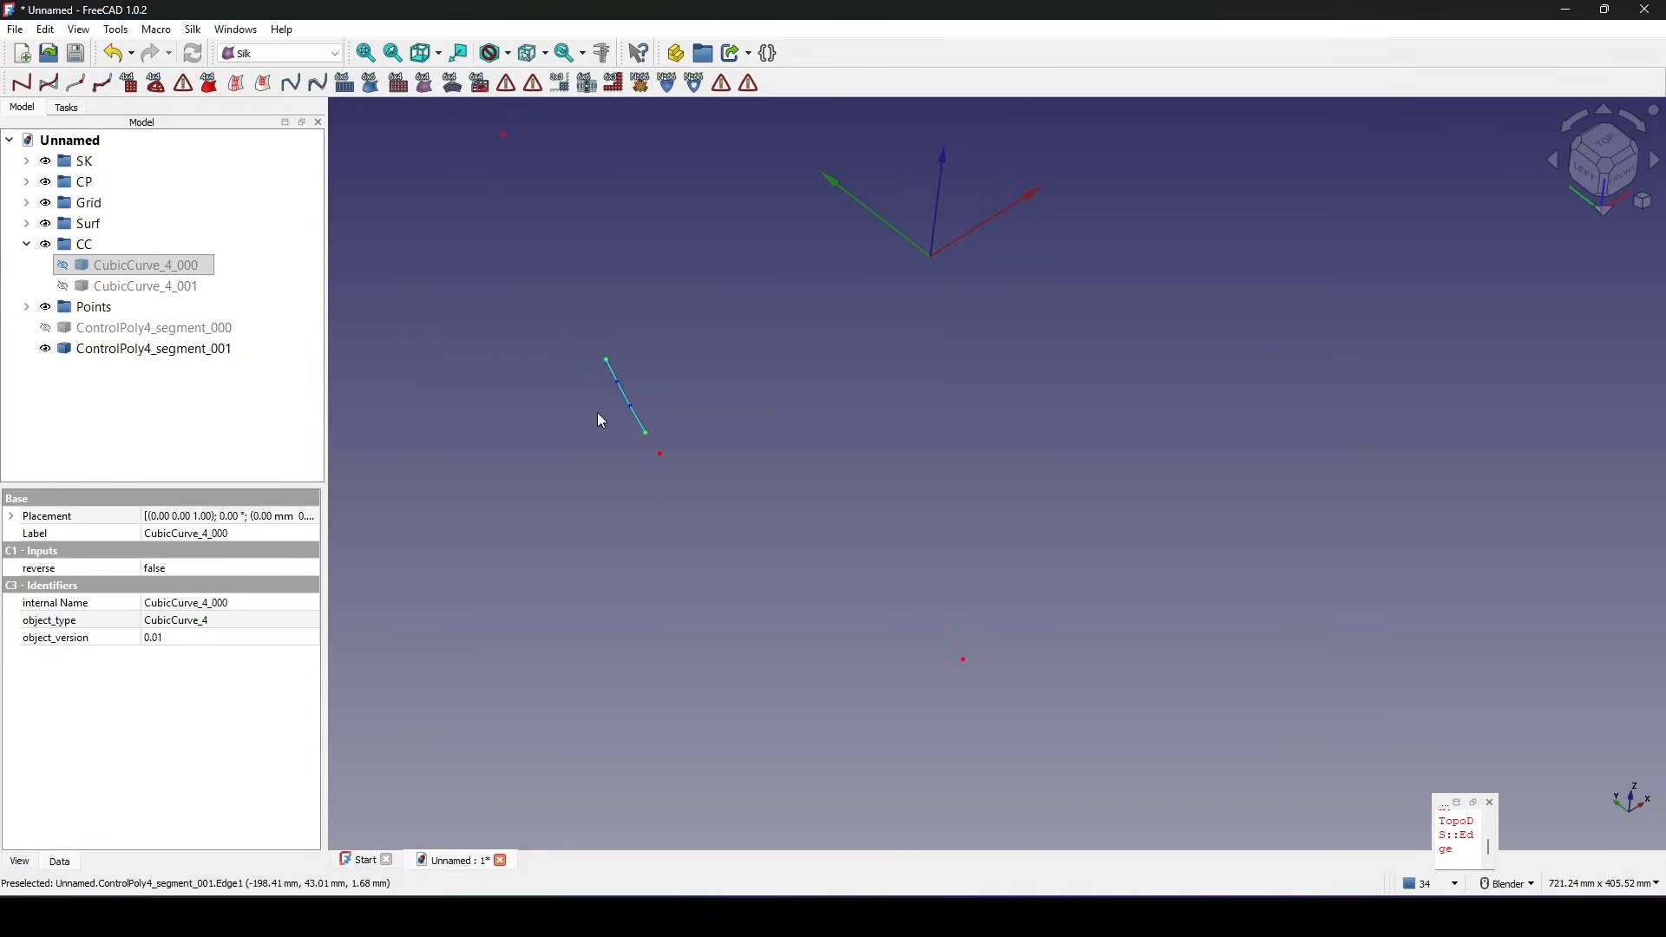
Hide the control poly segment ControlPoly4_segment_001.
left_click(178, 356)
key("space")
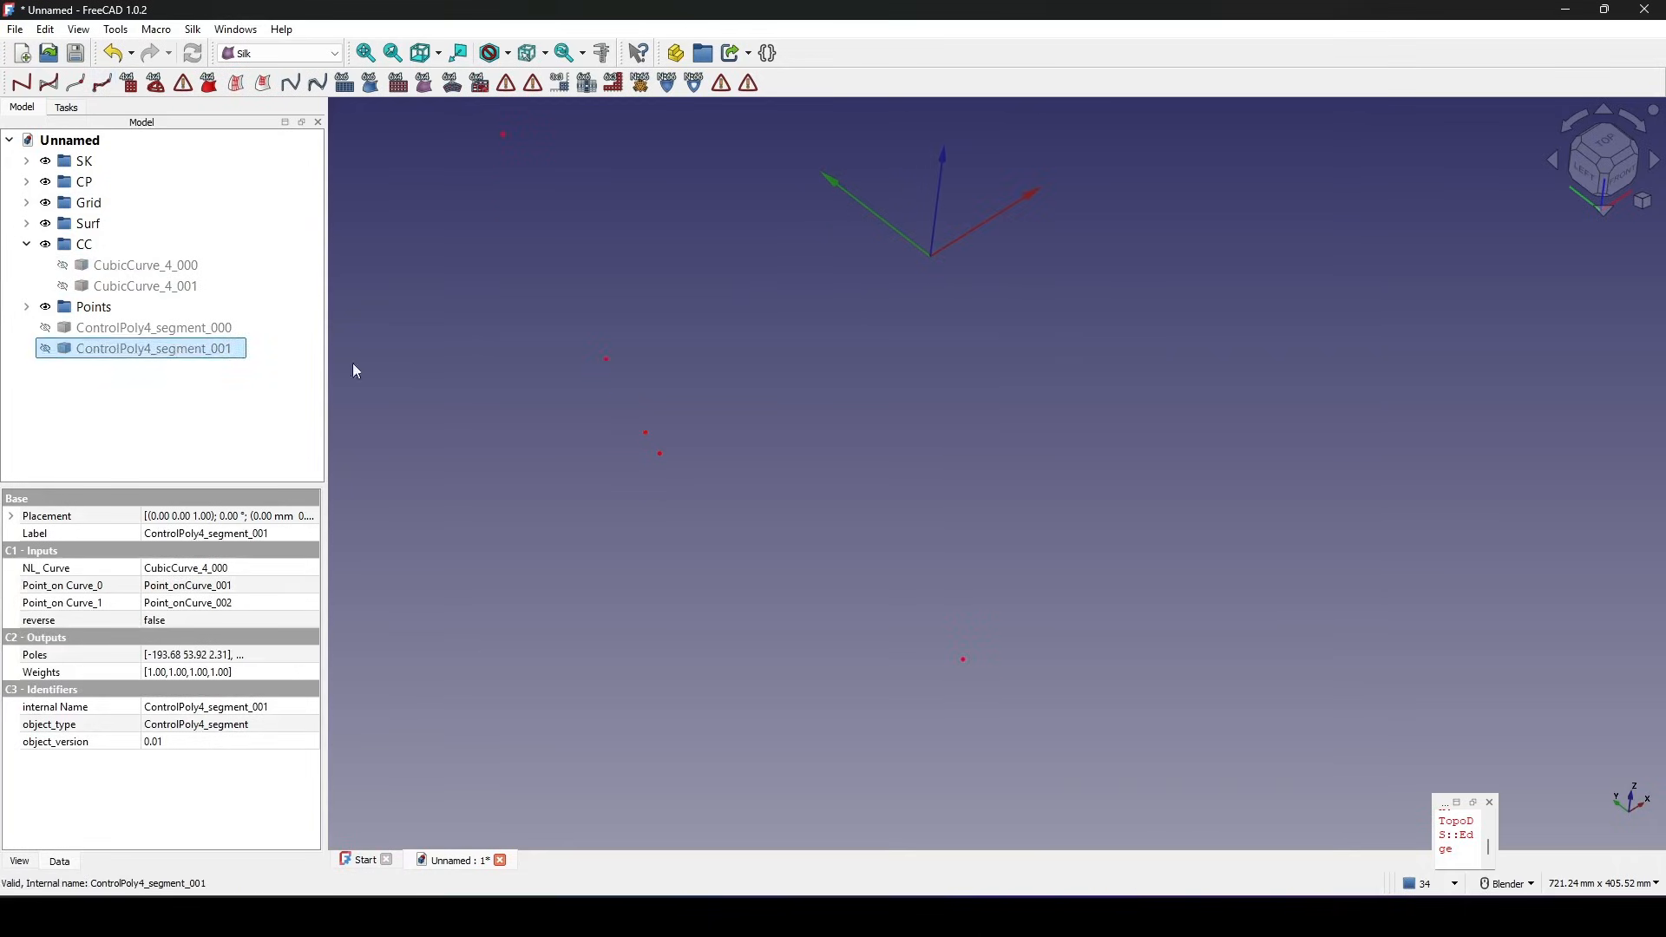
middle_click_drag(673, 364, 670, 348, "shift")
Create a ControlPoly4 segment of CubicCurve_4_001 between its outer end point Point_onCurve_003 and its intermediate point Point_onCurve_004.
left_click(185, 290)
key("space")
key("space")
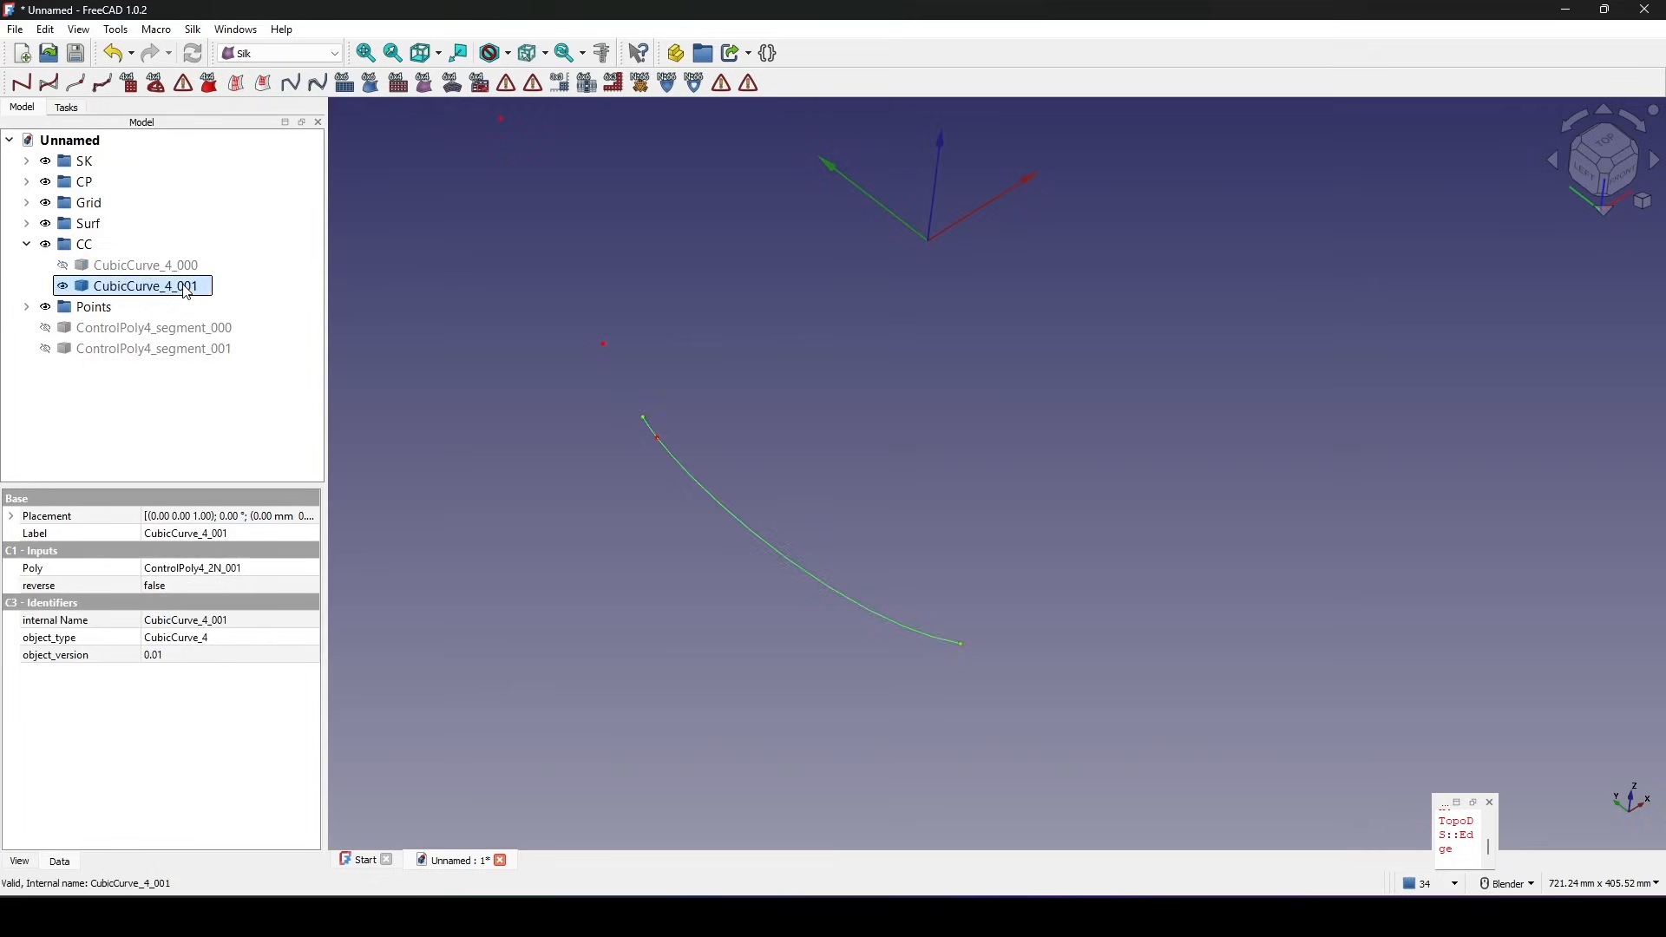
middle_click_drag(939, 406, 911, 400, "shift")
left_click(931, 639, "ctrl")
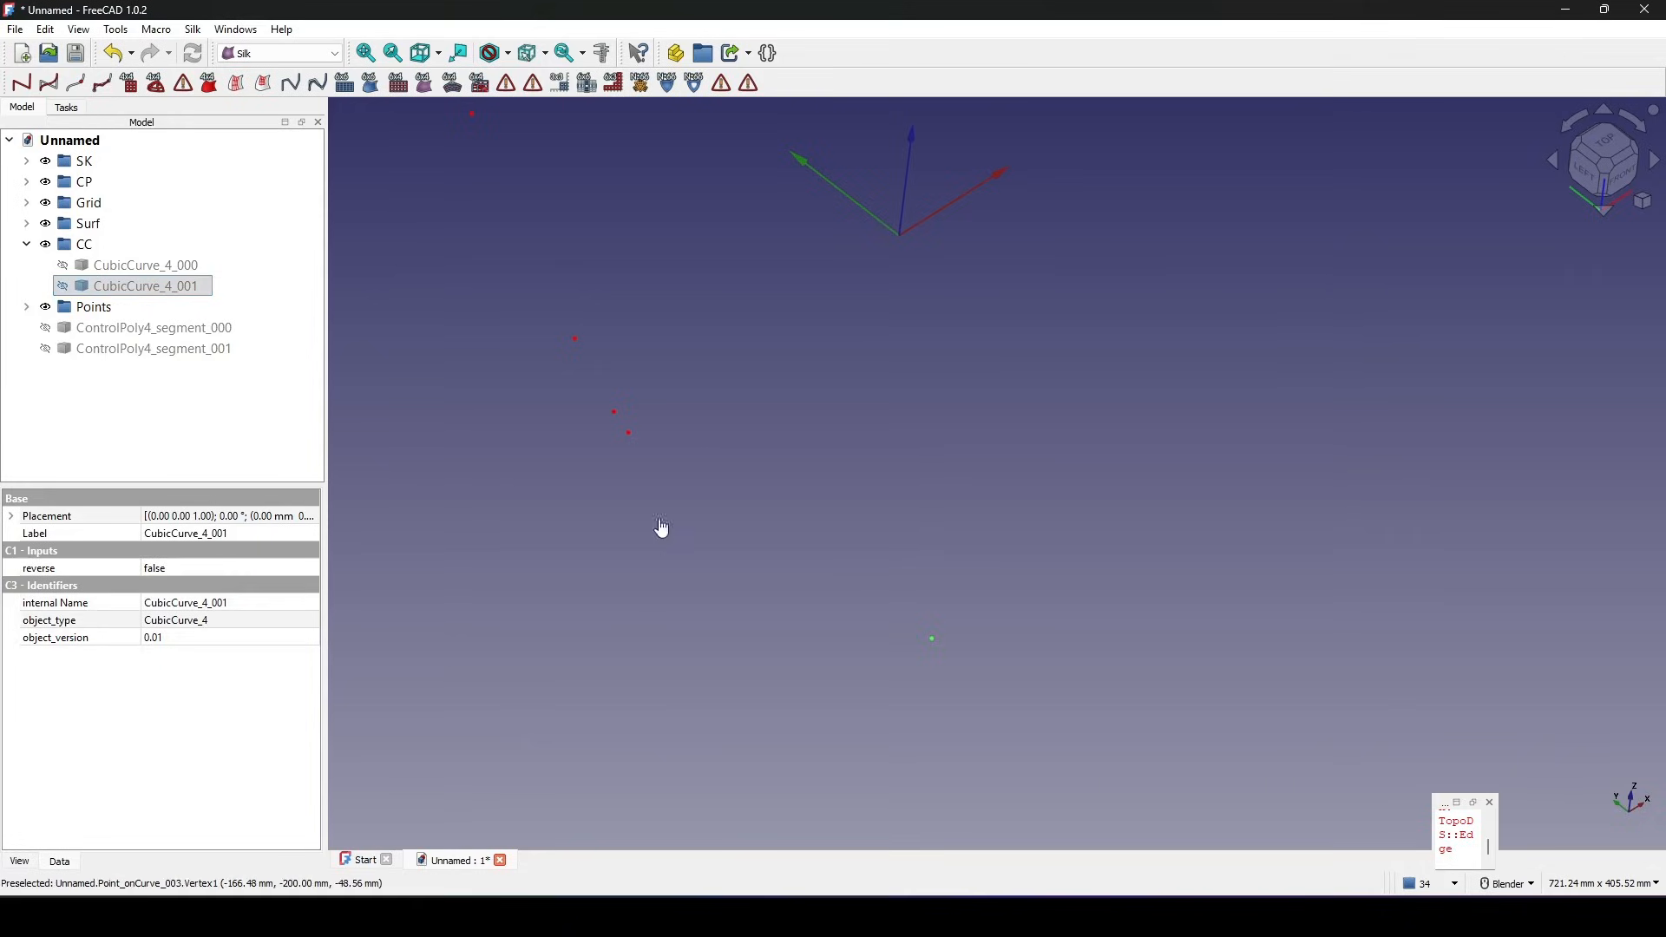
left_click(629, 435, "ctrl")
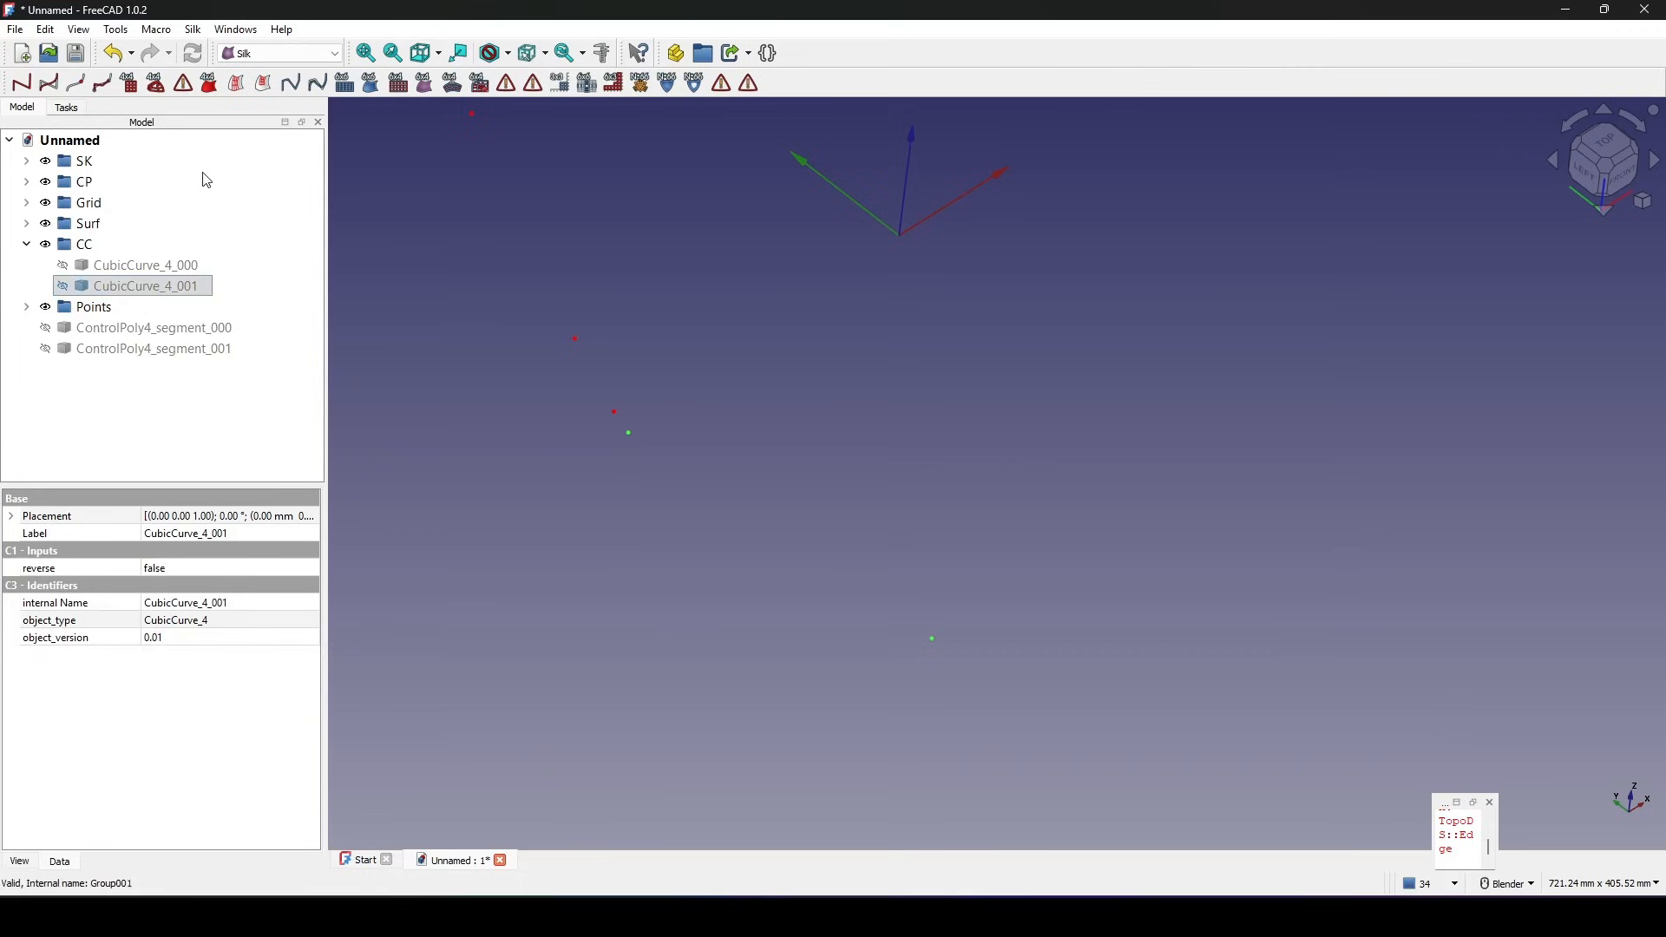
left_click(103, 86)
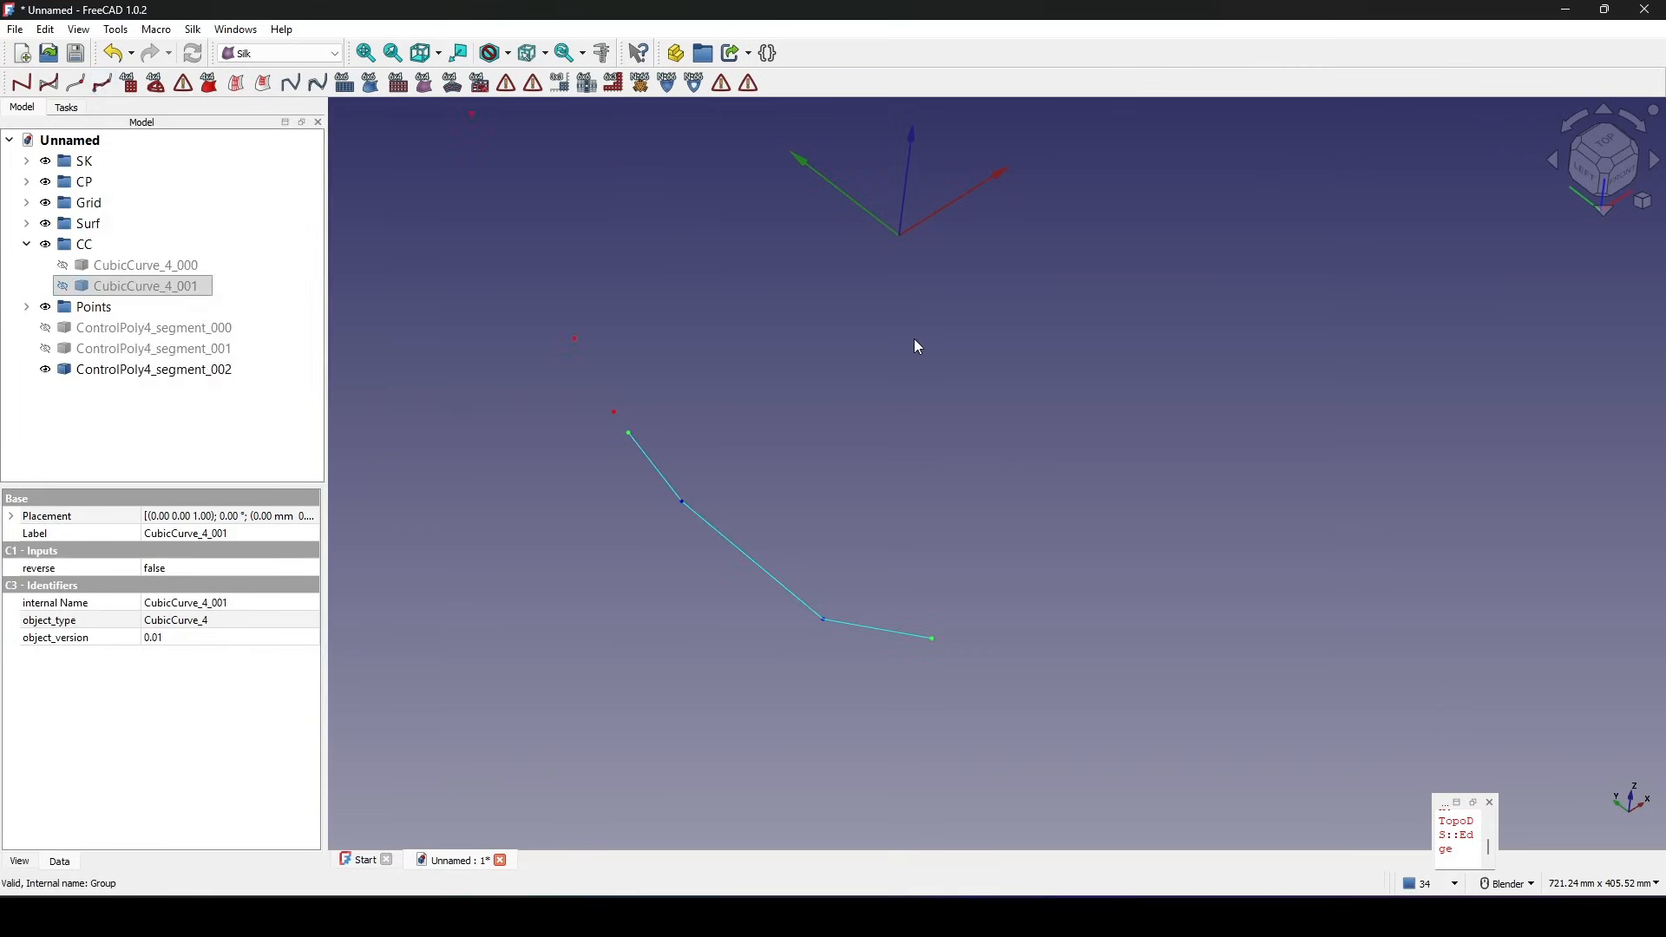
left_click(410, 323)
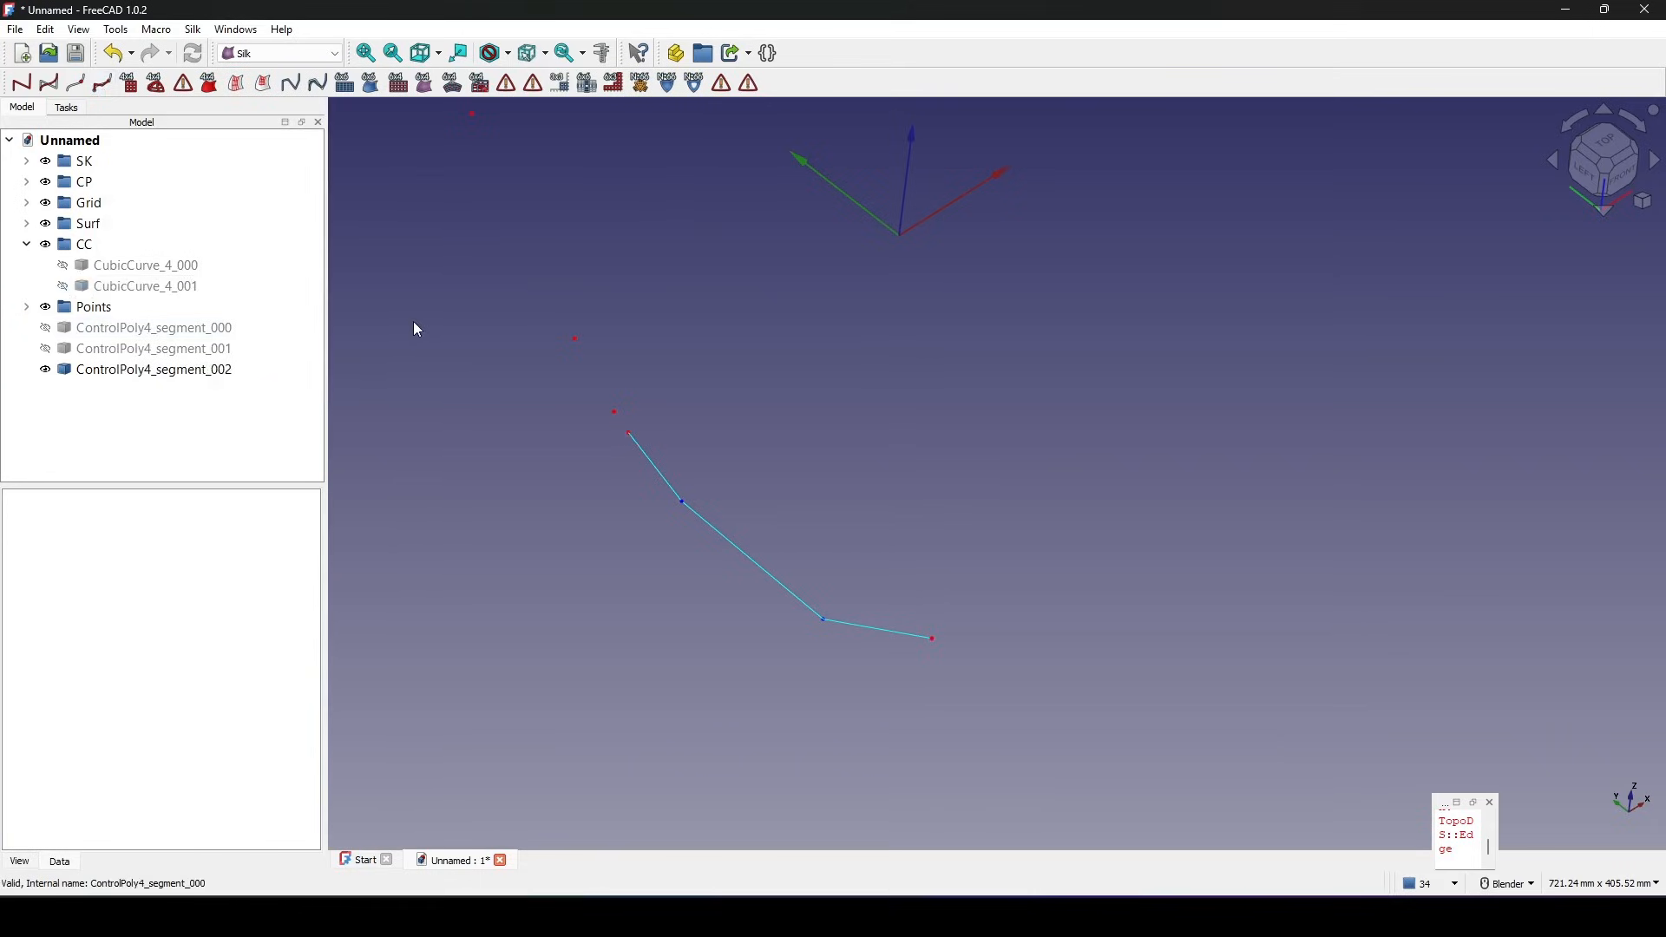
Create a ControlPoly4 segment of CubicCurve_4_001 between its intermediate point Point_onCurve_004 and its end point Point_onCurve_002.
left_click(171, 291)
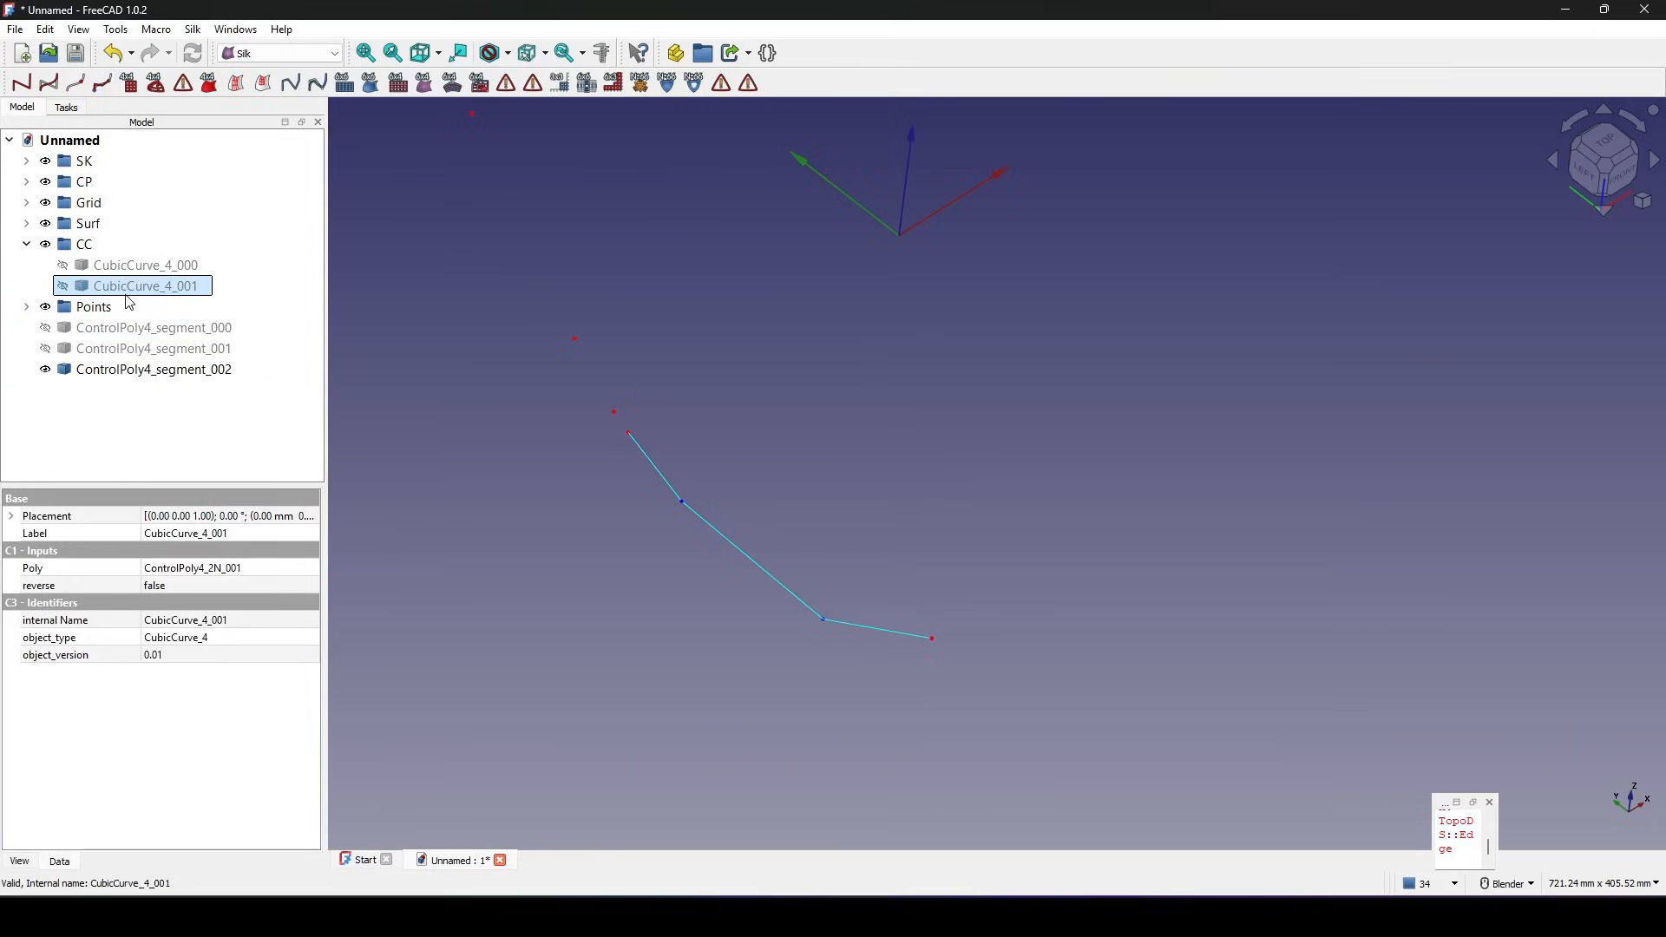
left_click(630, 432, "ctrl")
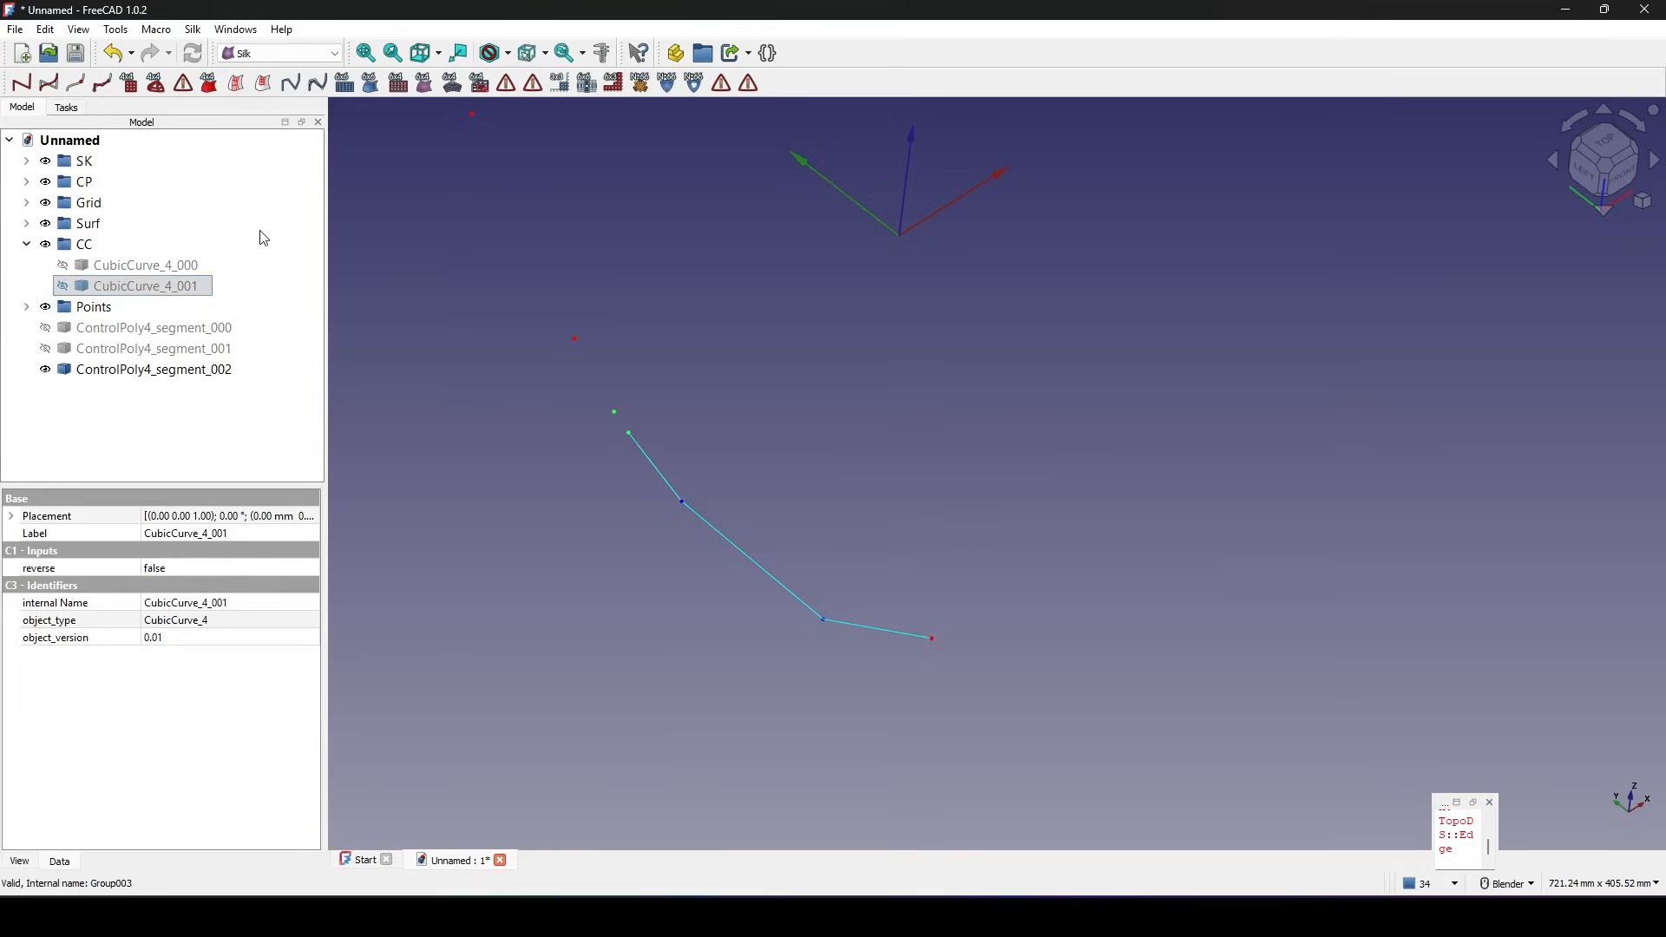
left_click(101, 83)
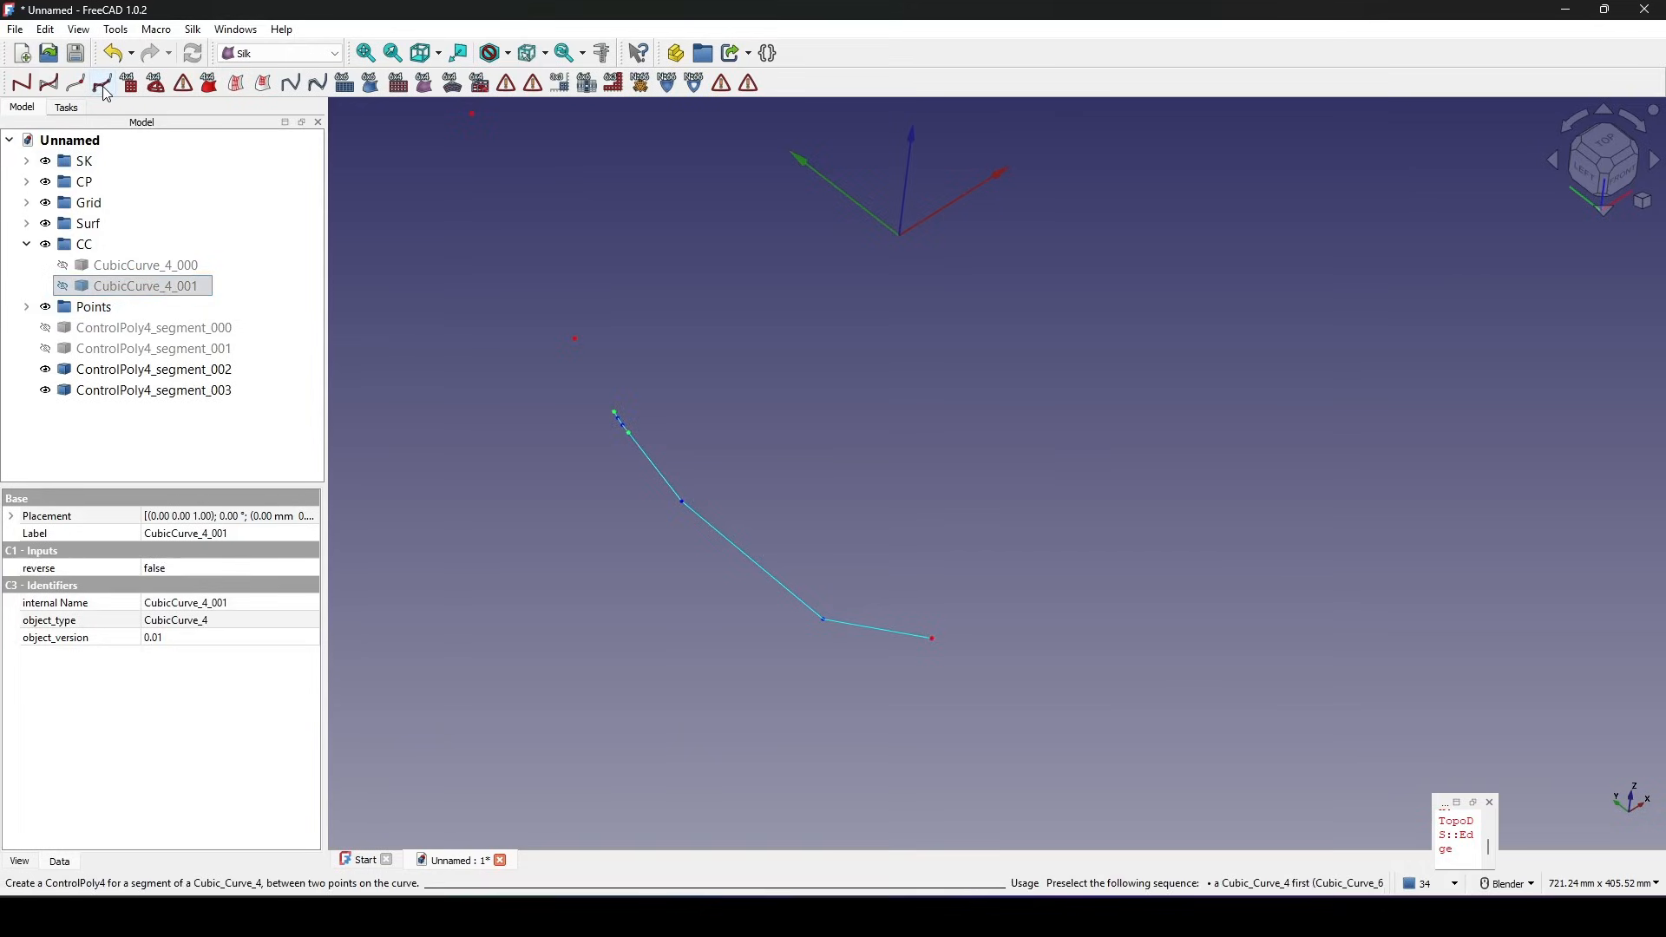
left_click(758, 425)
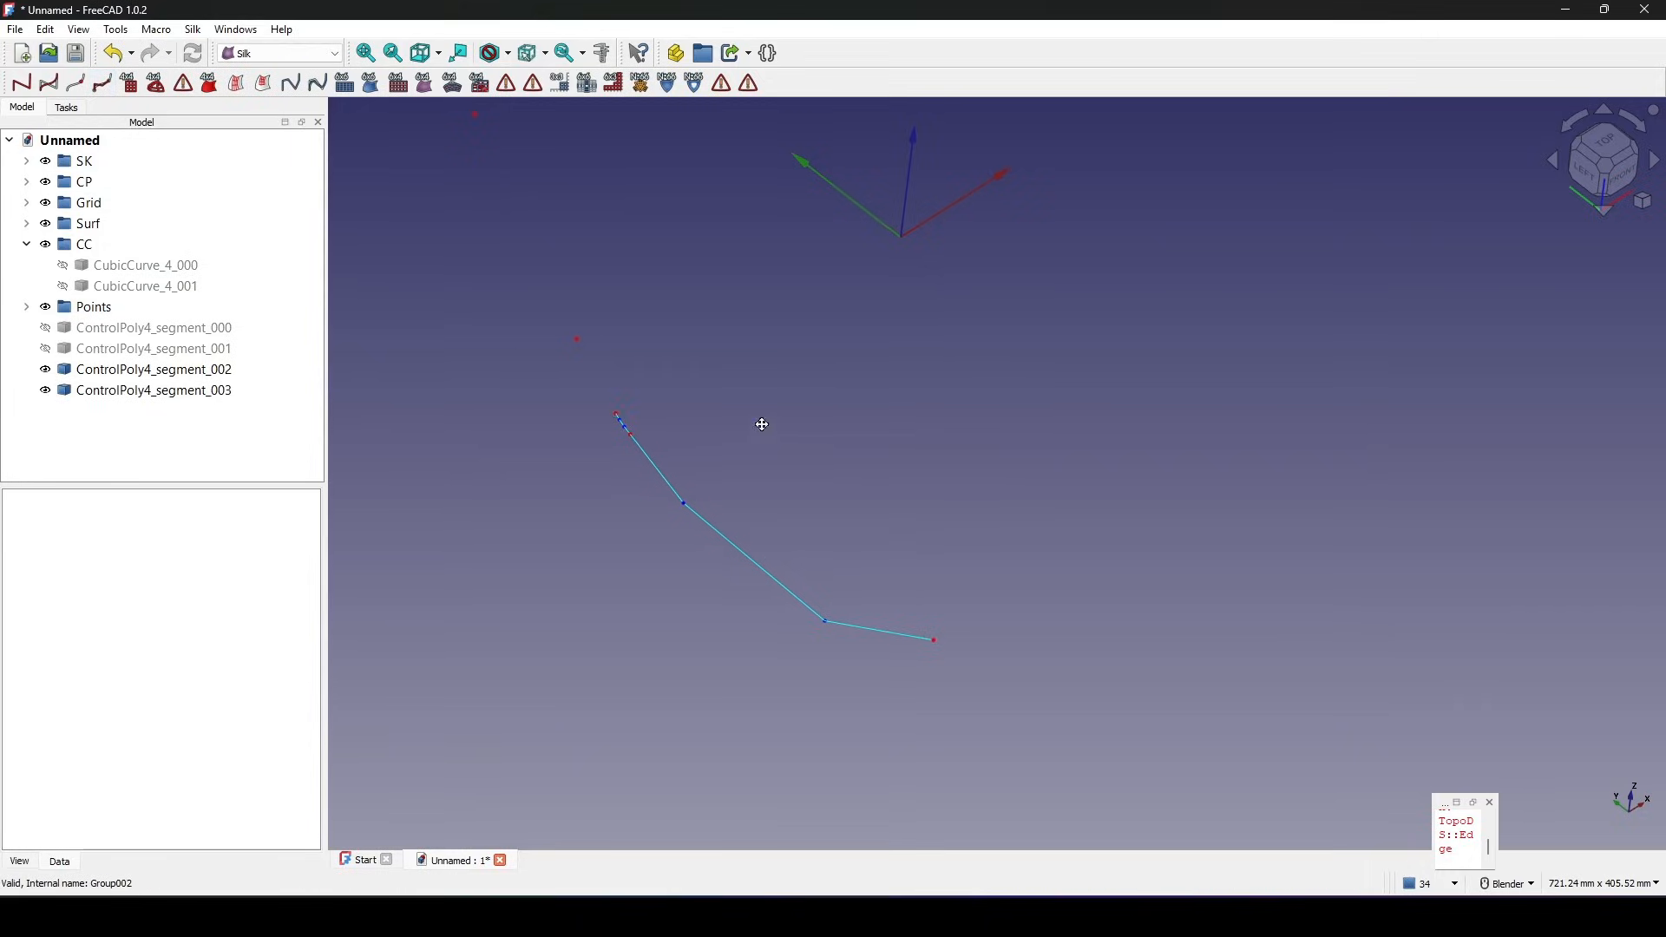
middle_click_drag(758, 424, 781, 445)
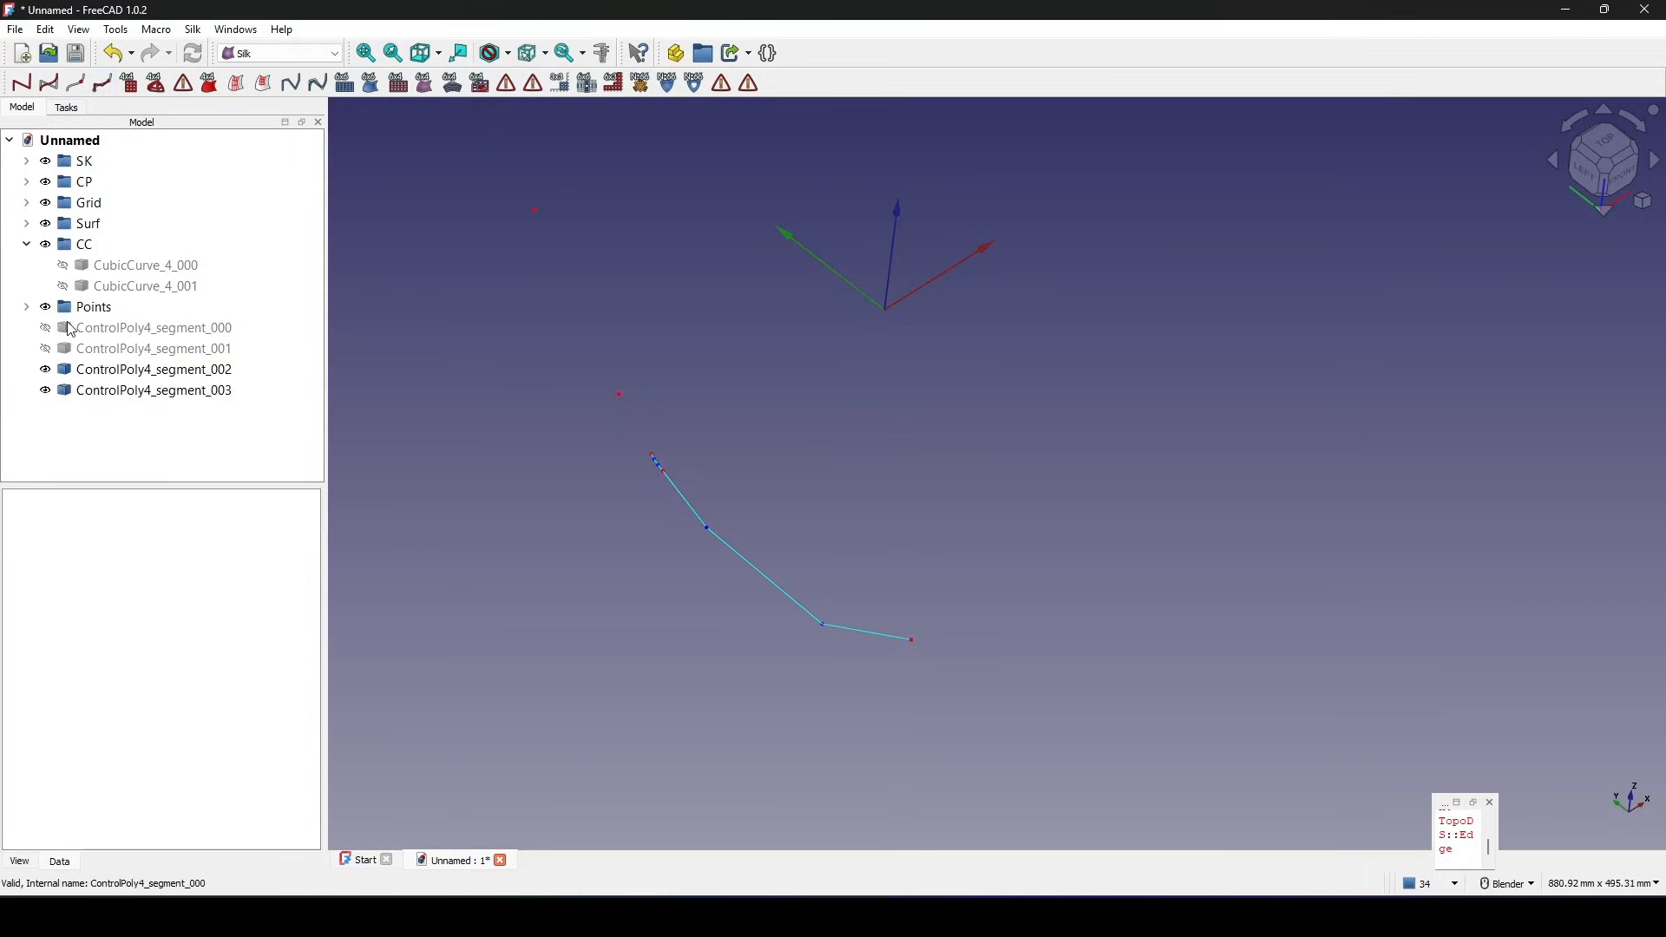
Hide the Points group so only the control poly segments are displayed.
left_click(25, 307)
left_click(24, 307)
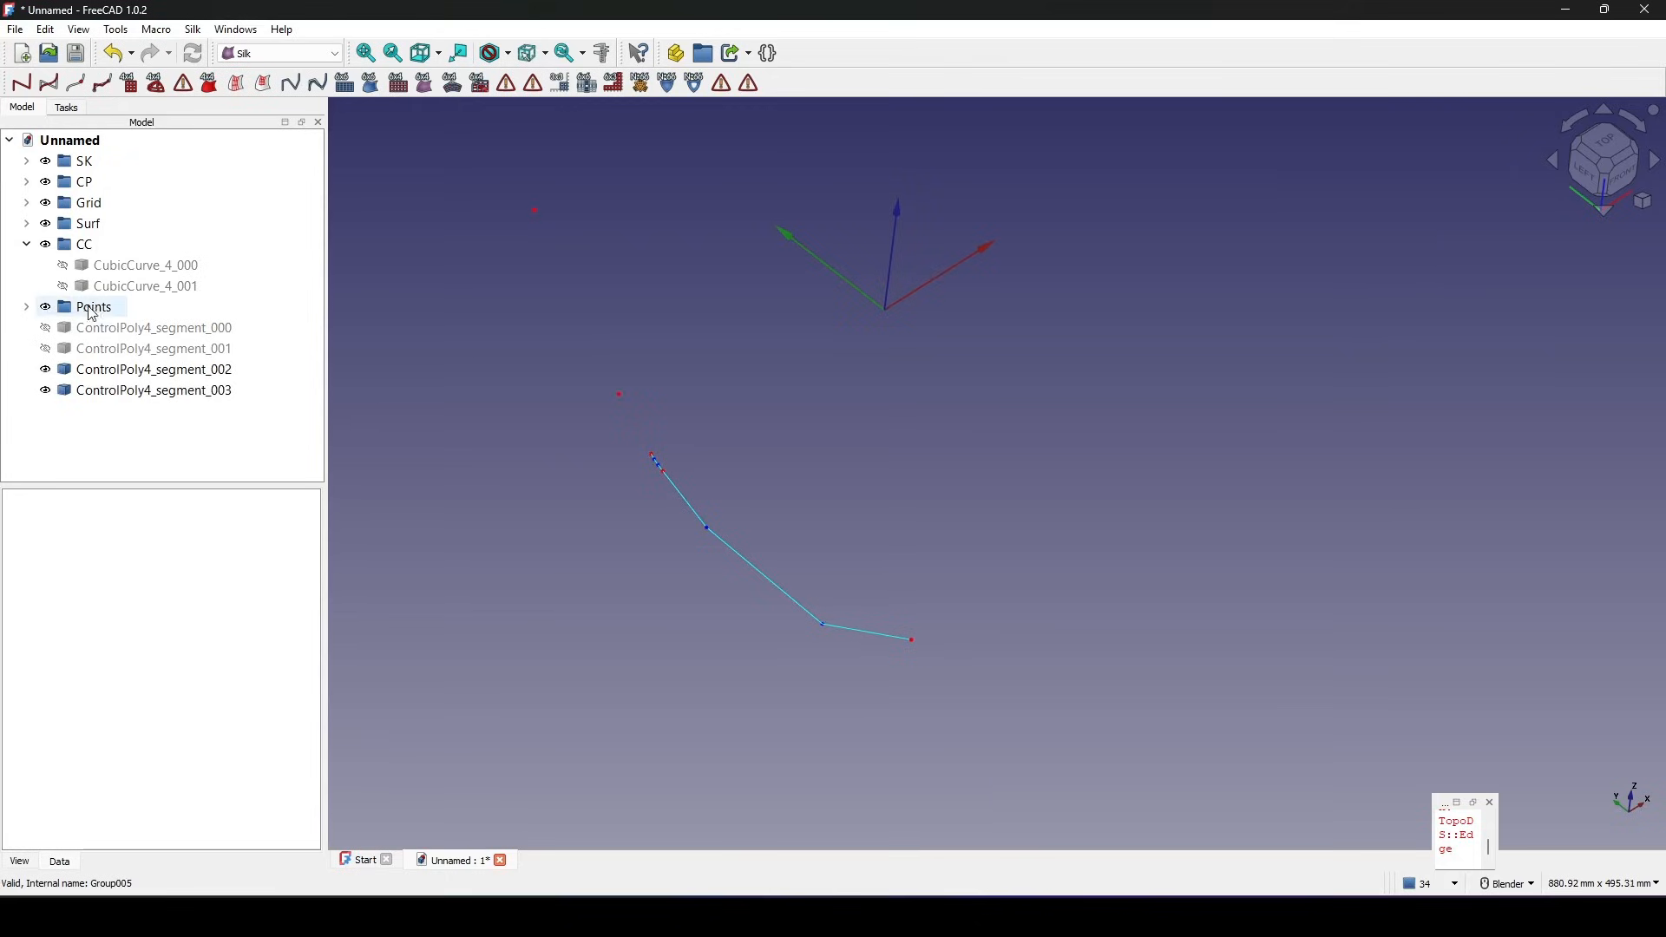
left_click(95, 309)
key("space")
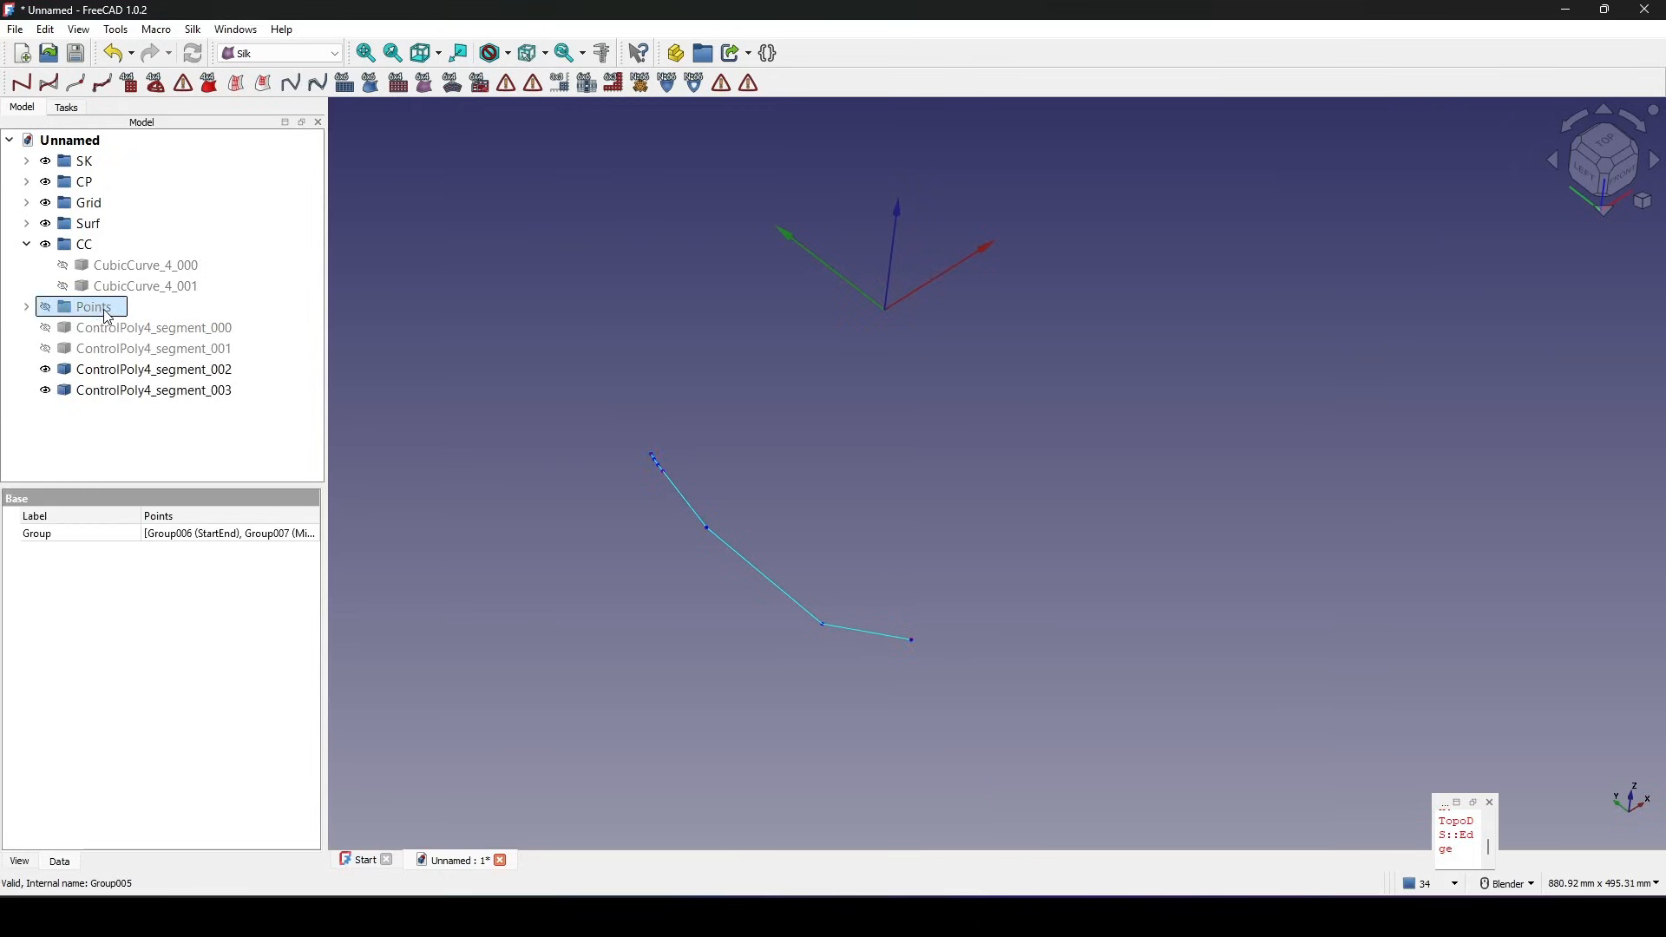
left_click(844, 449)
middle_click_drag(844, 449, 821, 453)
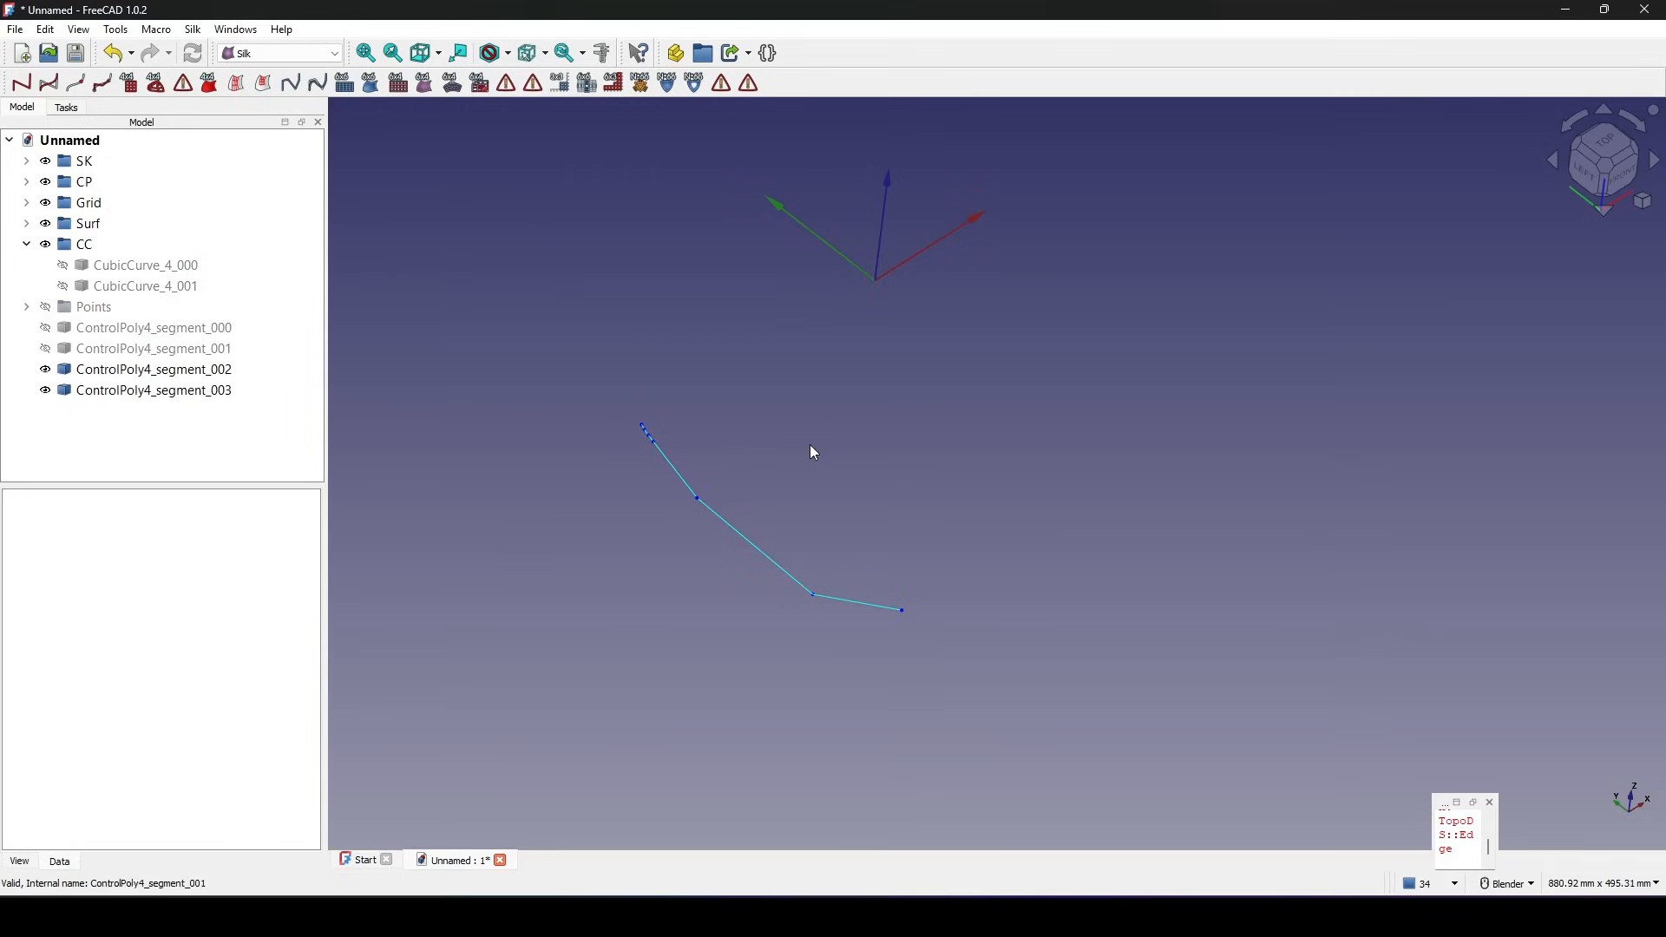
Show ControlPoly4_segment_000 and ControlPoly4_segment_001 again and collapse the CC group.
left_click(154, 329)
left_click(154, 348, "ctrl")
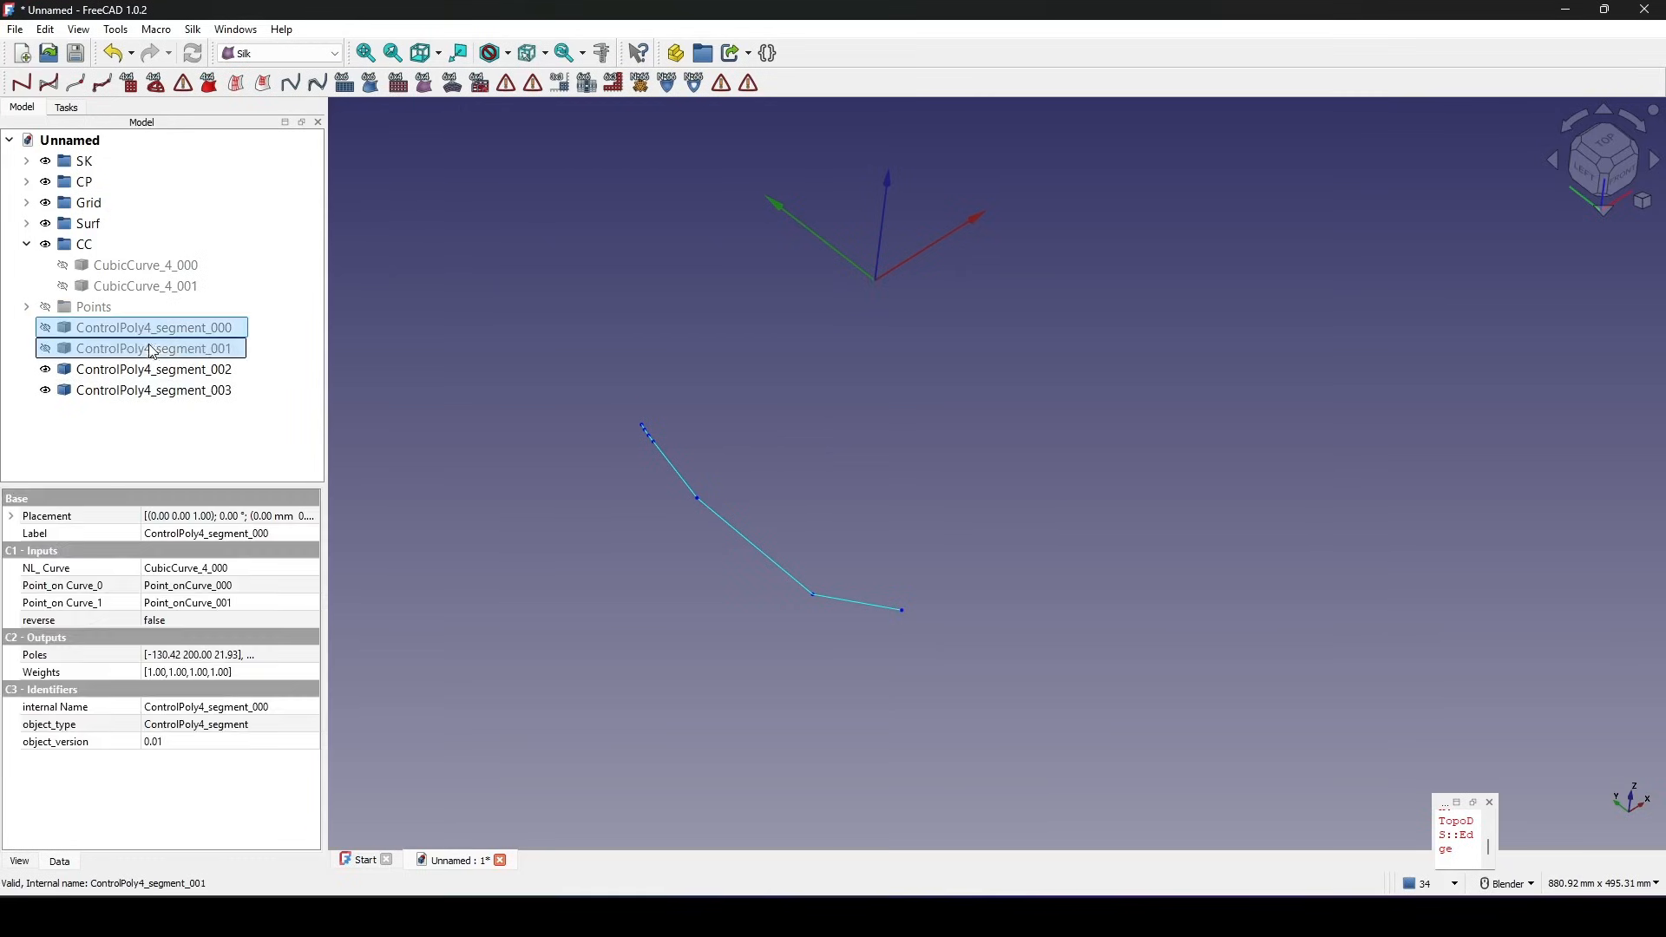
left_click(735, 373)
middle_click_drag(796, 428, 746, 425)
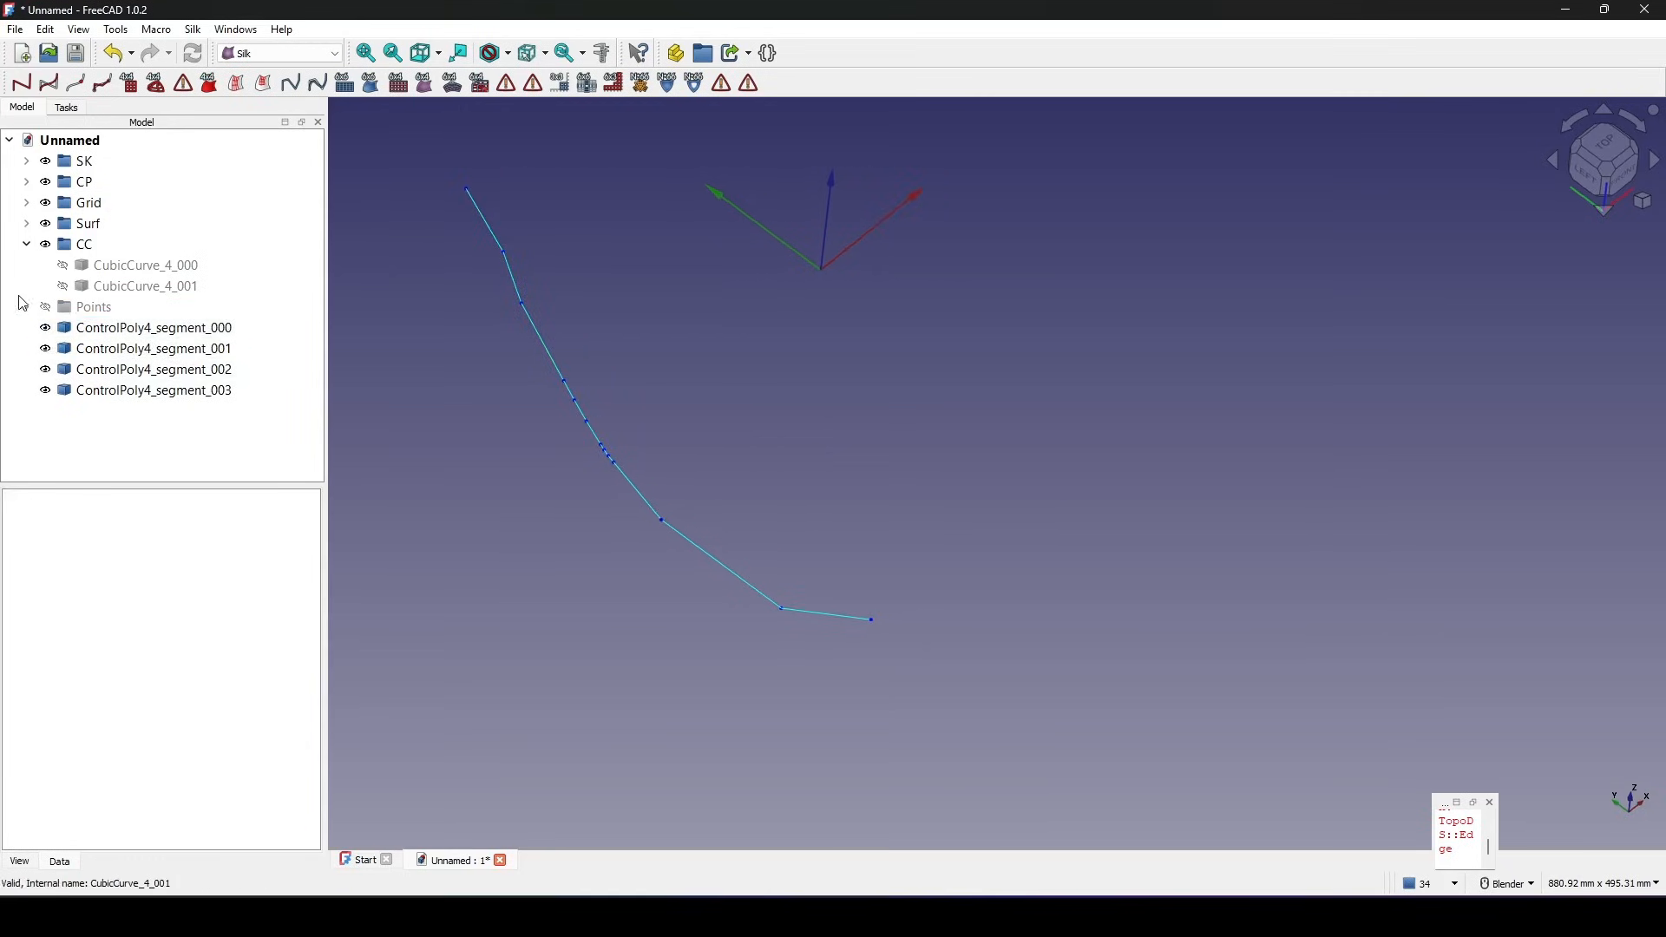
left_click(25, 308)
left_click(26, 304)
left_click(26, 245)
middle_click_drag(658, 345, 725, 361)
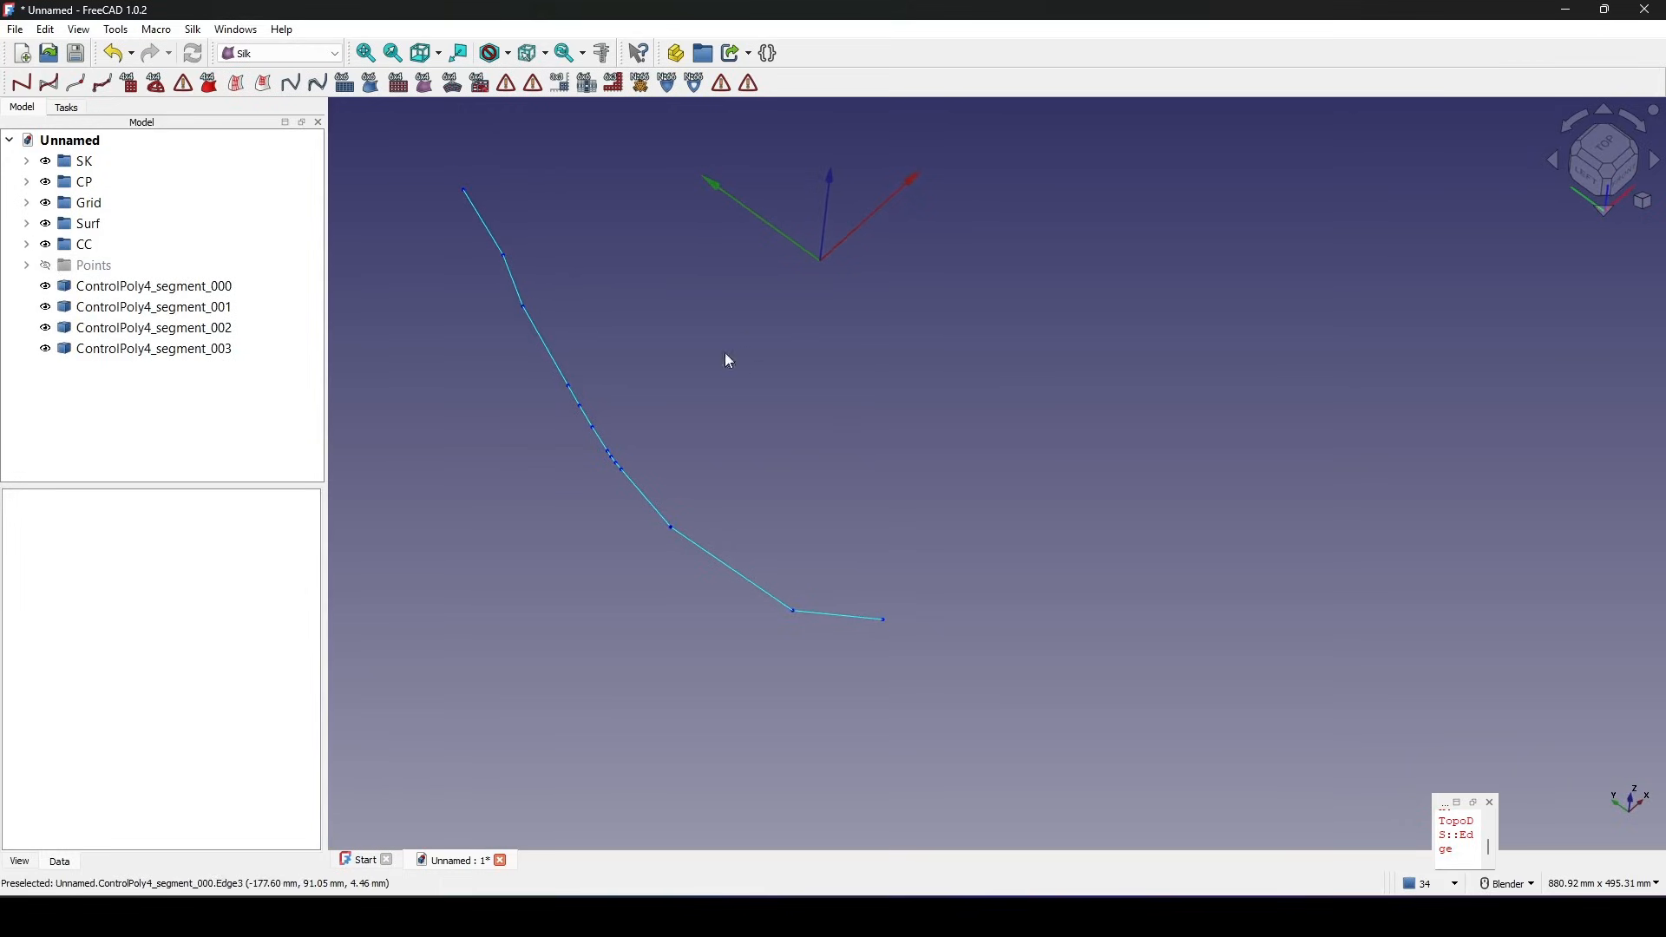
Create a new group in the document and rename it Seg.
left_click(171, 287)
left_click(174, 351, "shift")
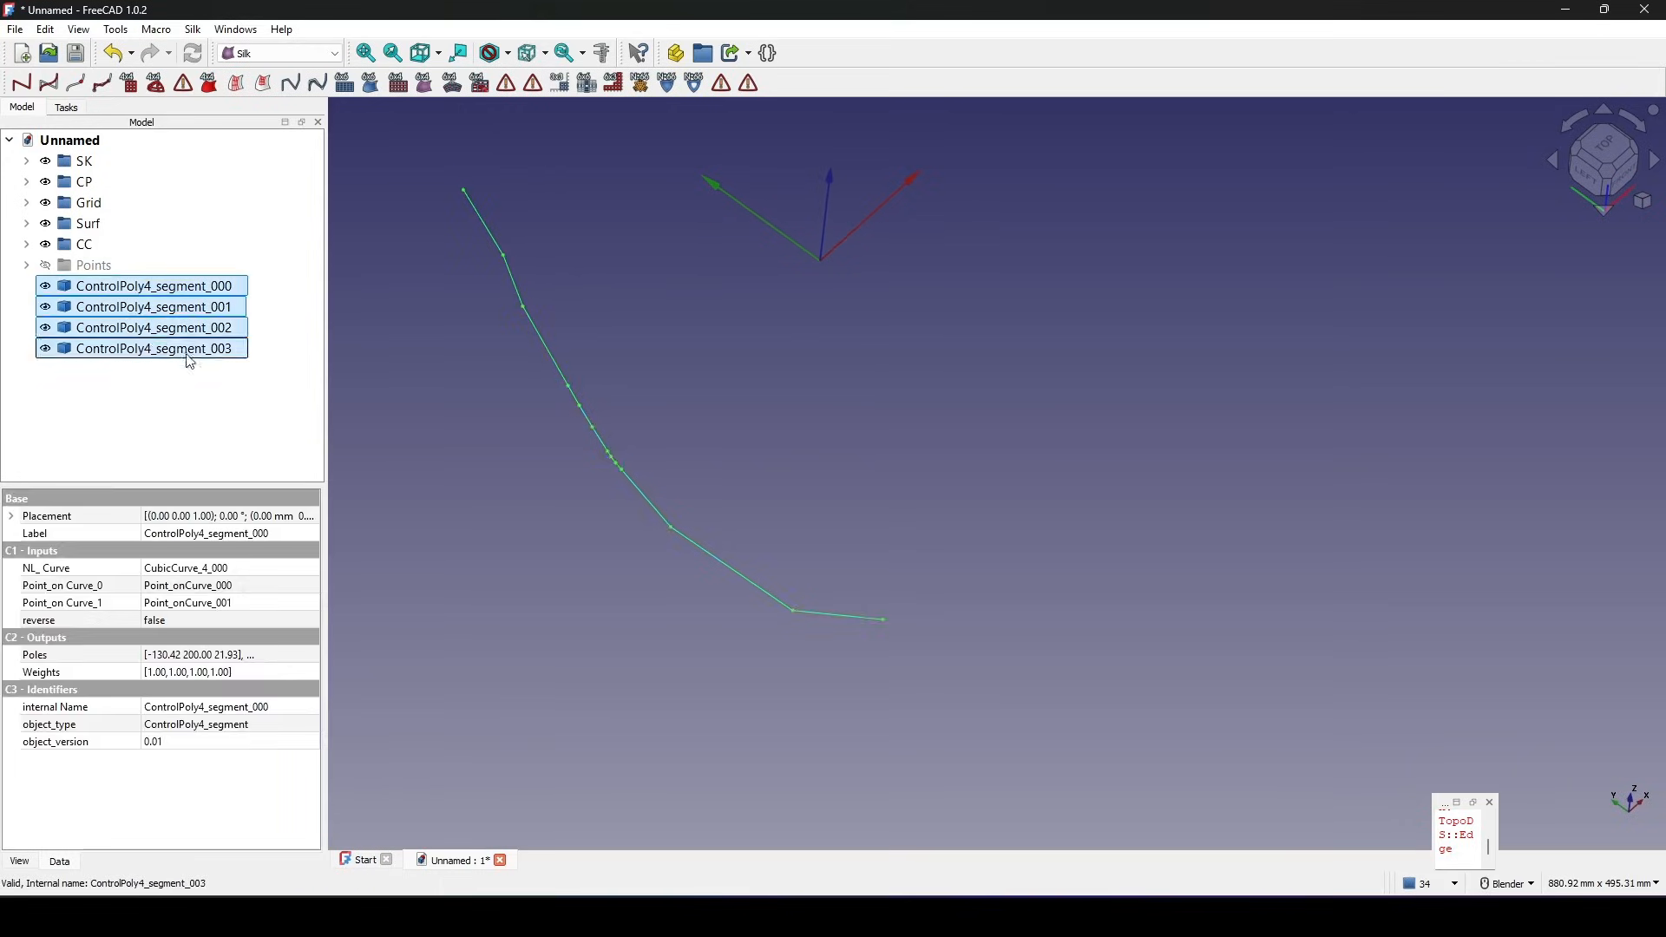
left_click(674, 433)
left_click(83, 141)
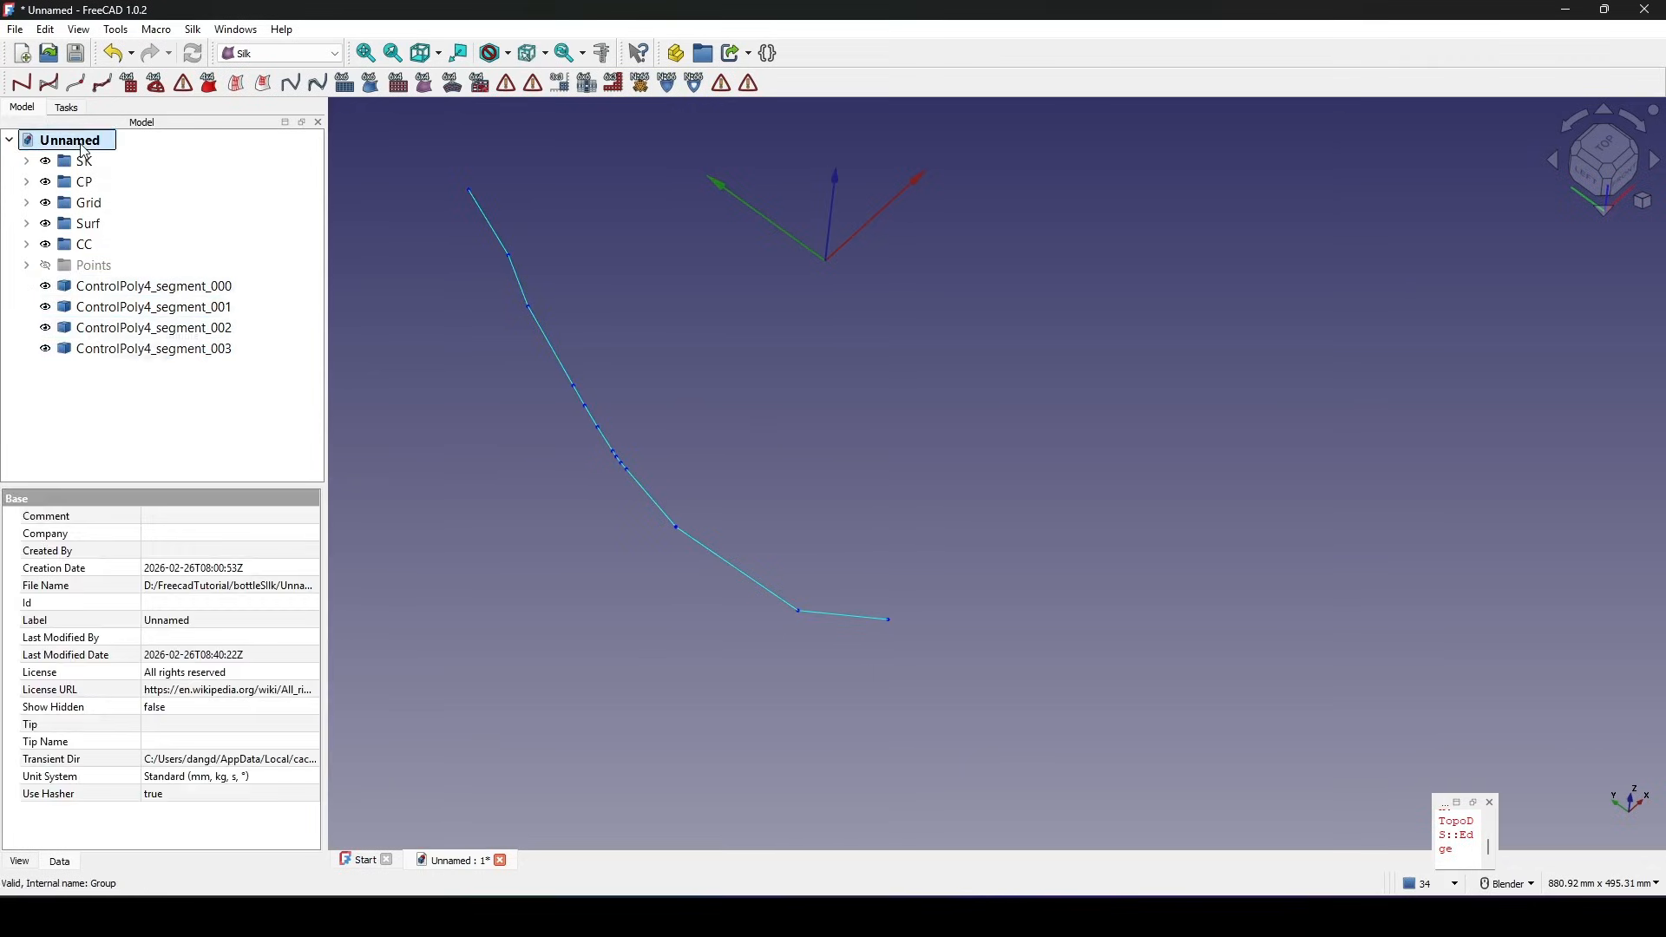
right_click(83, 140)
left_click(193, 371)
left_click(98, 371)
right_click(98, 371)
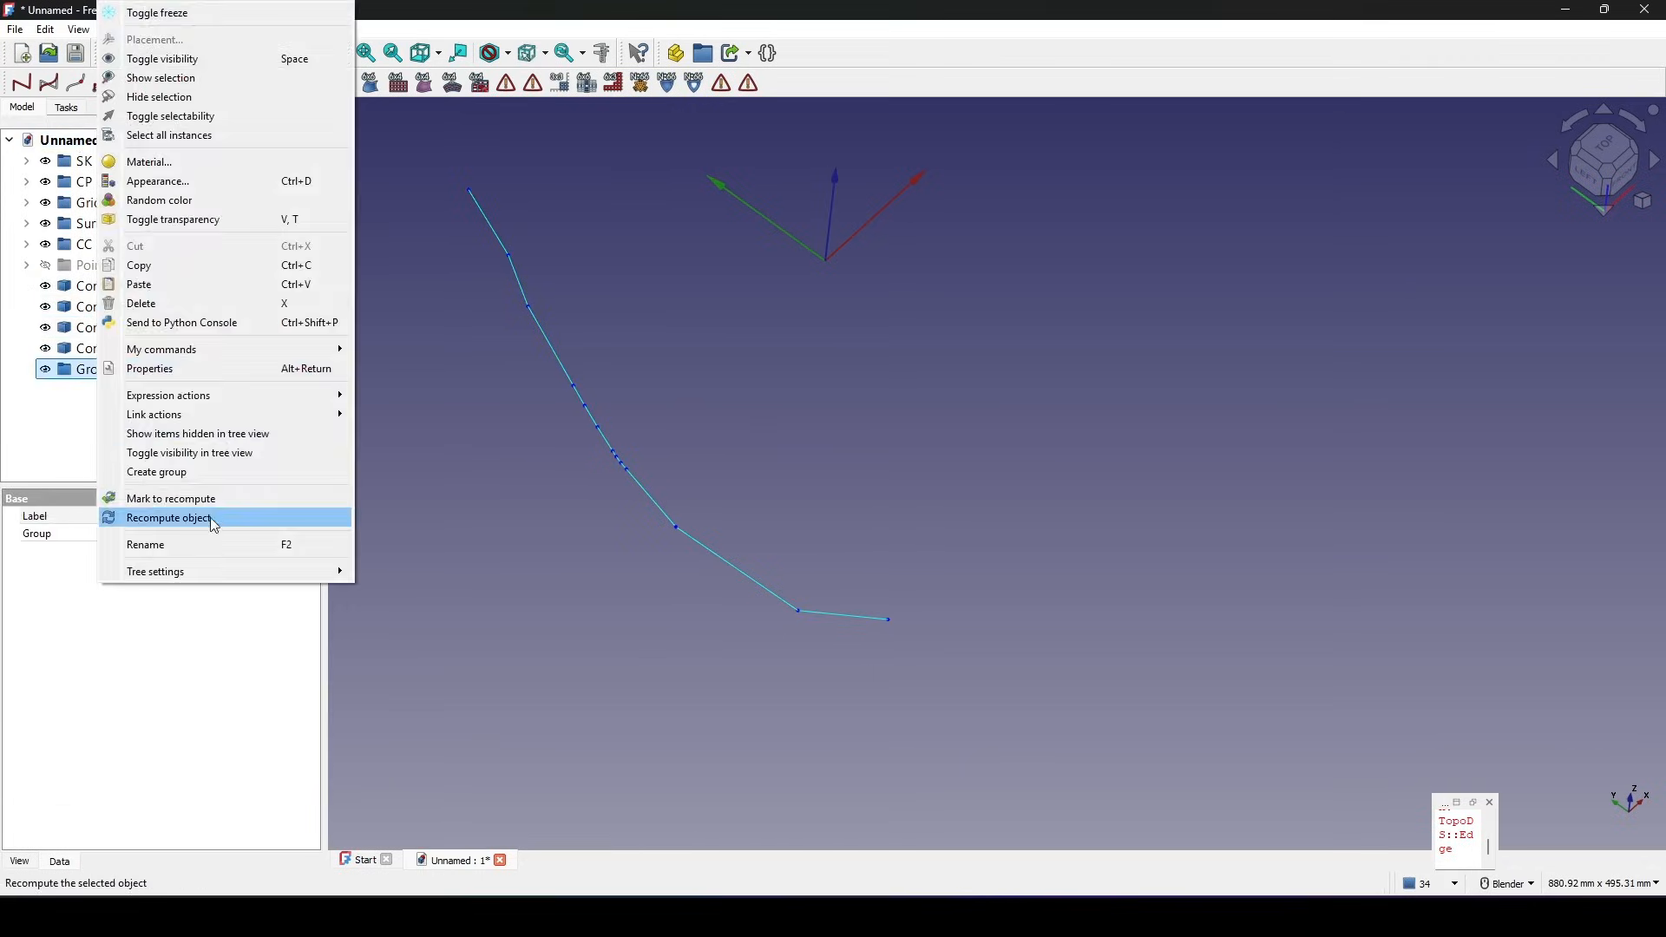
left_click(196, 545)
type("Seg")
left_click(88, 404)
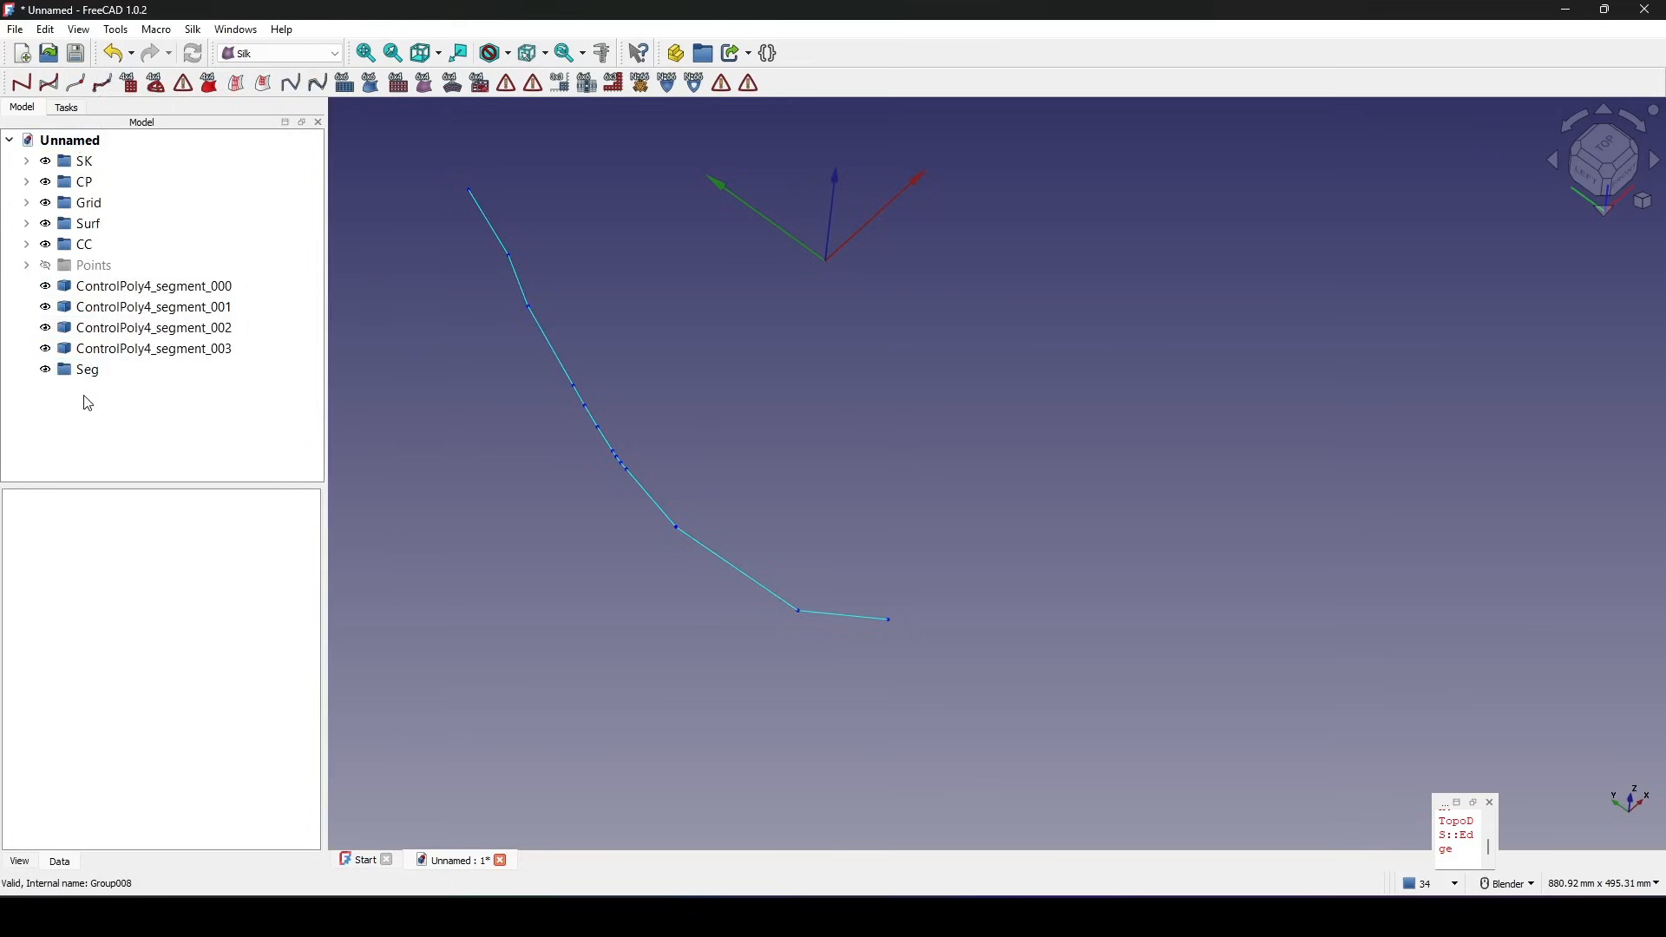
Create a subgroup inside the Seg group and rename it CP_Seg.
left_click(90, 375)
right_click(89, 374)
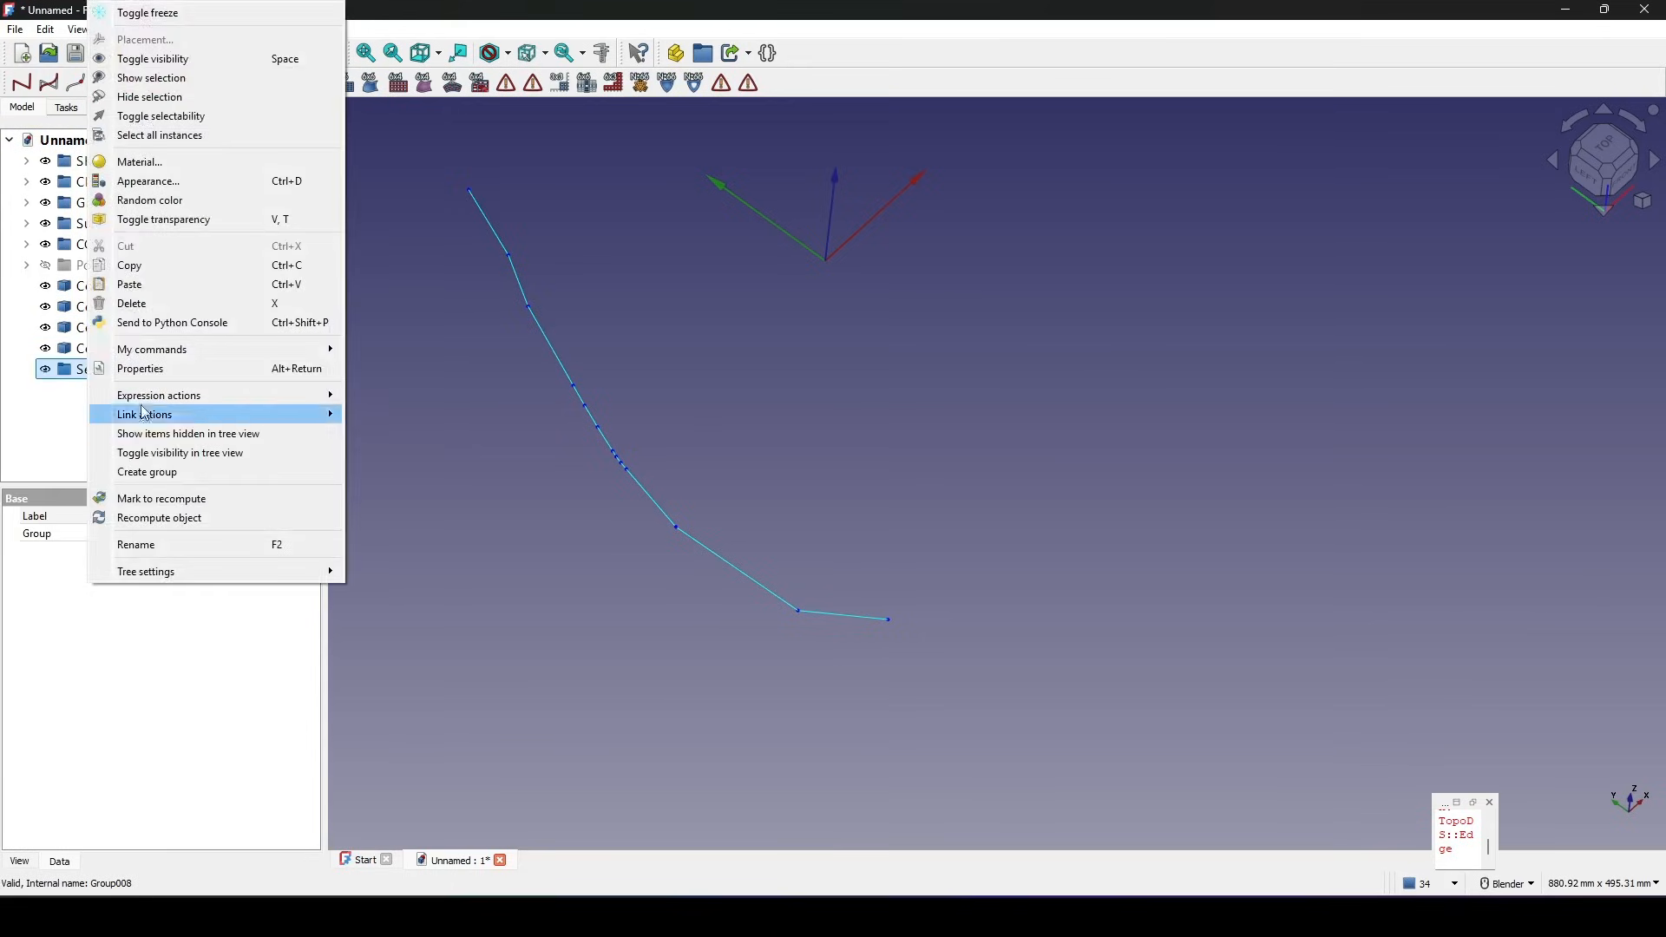
left_click(164, 500)
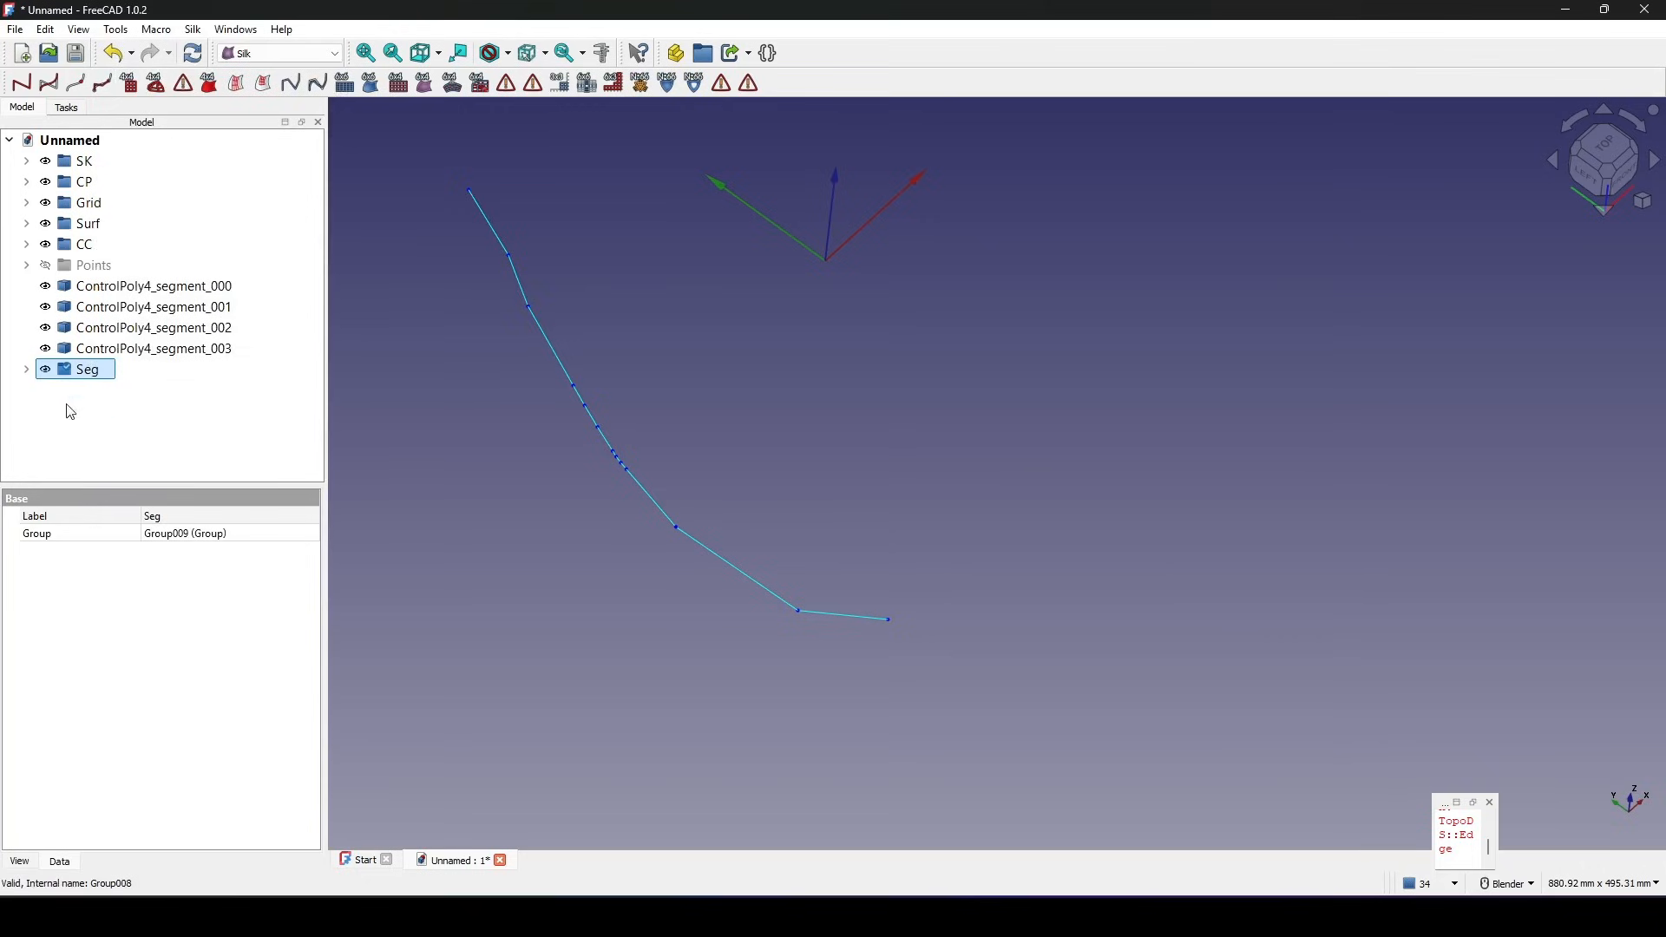
left_click(27, 371)
left_click(95, 390)
right_click(98, 390)
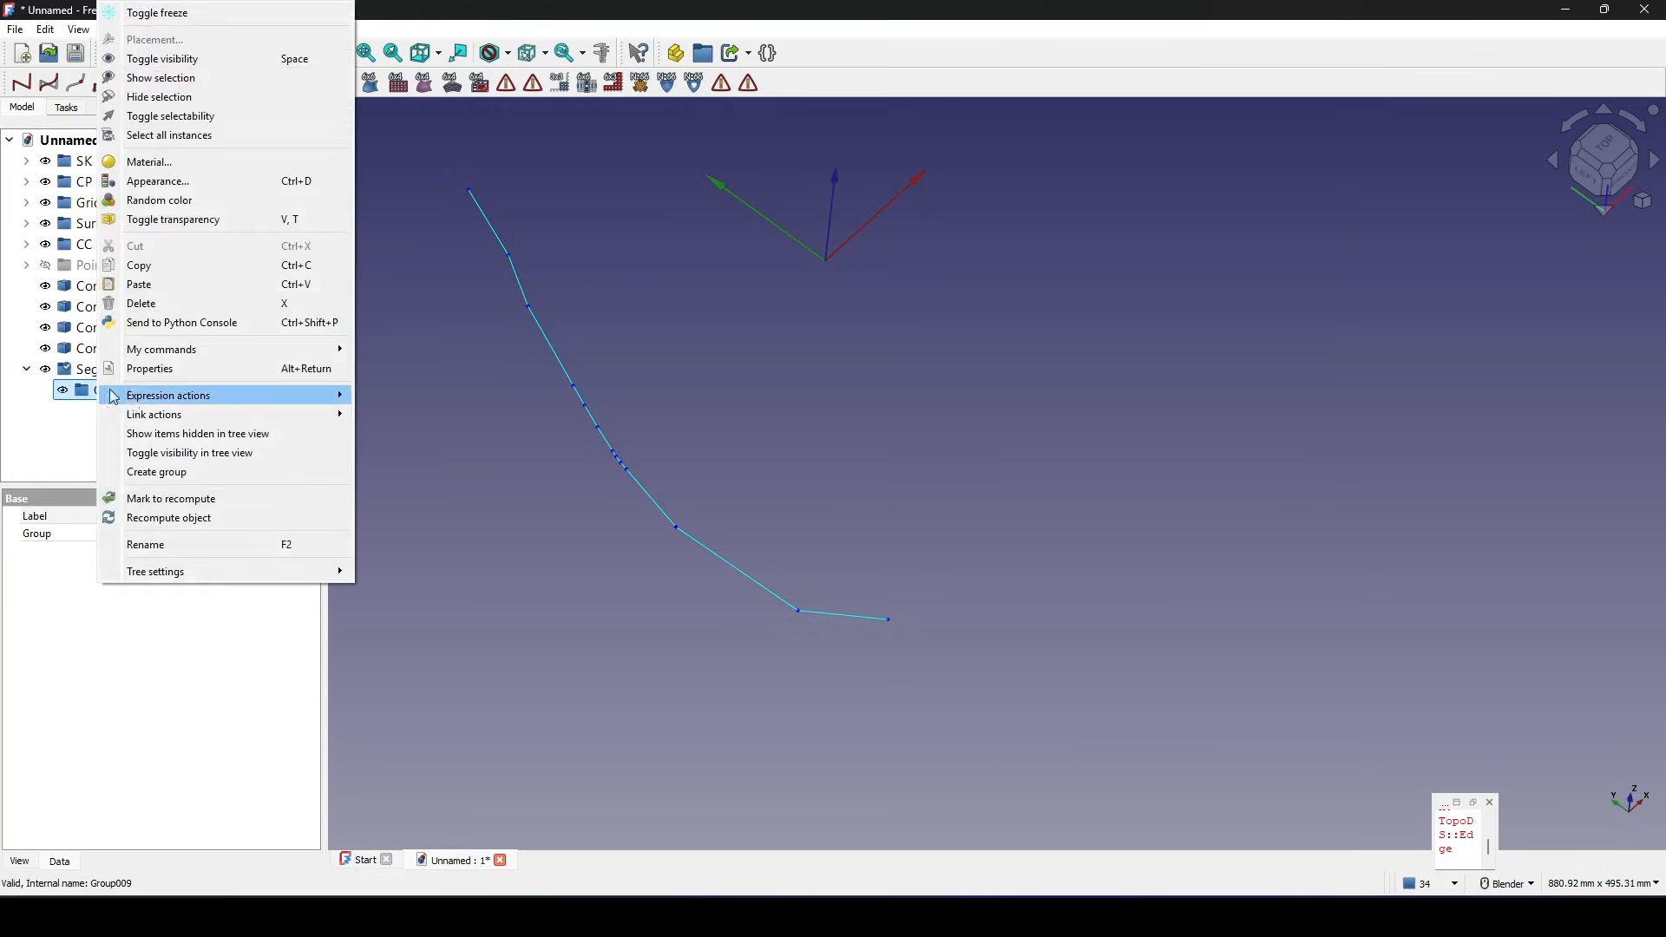
left_click(190, 542)
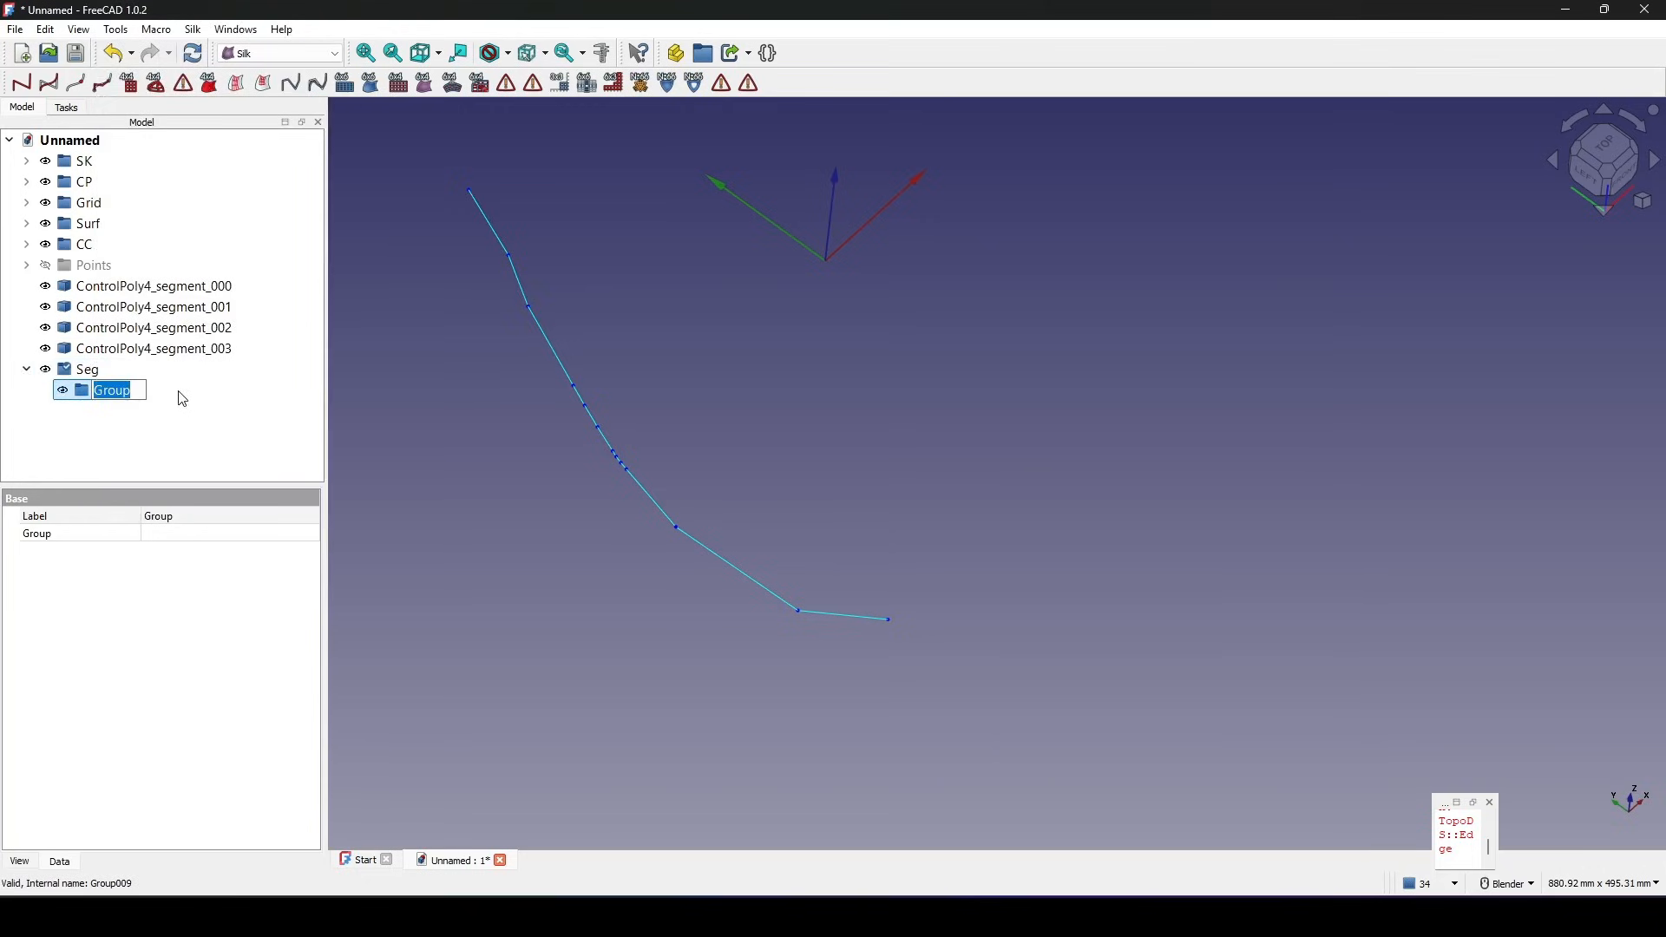
type("CP_Seg")
key("Return")
left_click(184, 429)
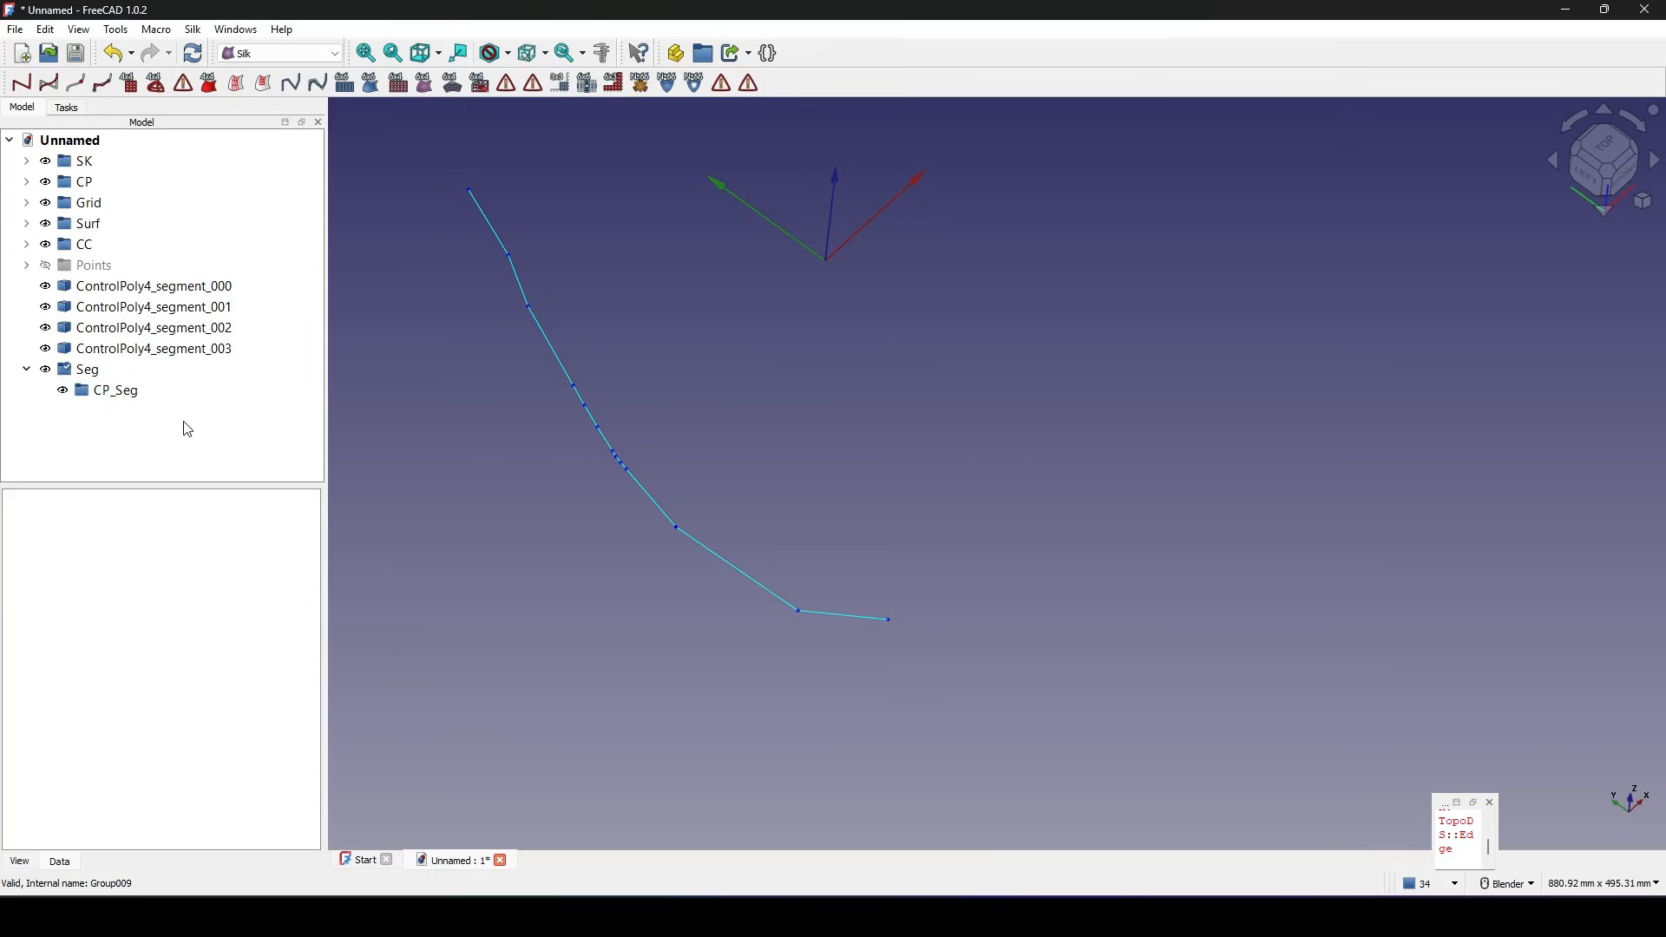
Move ControlPoly4_segment_000 through ControlPoly4_segment_003 into the CP_Seg group and save the document.
left_click(152, 286)
left_click(152, 349, "shift")
left_click_drag(161, 310, 159, 388)
left_click_drag(158, 392, 156, 395)
left_click(726, 418)
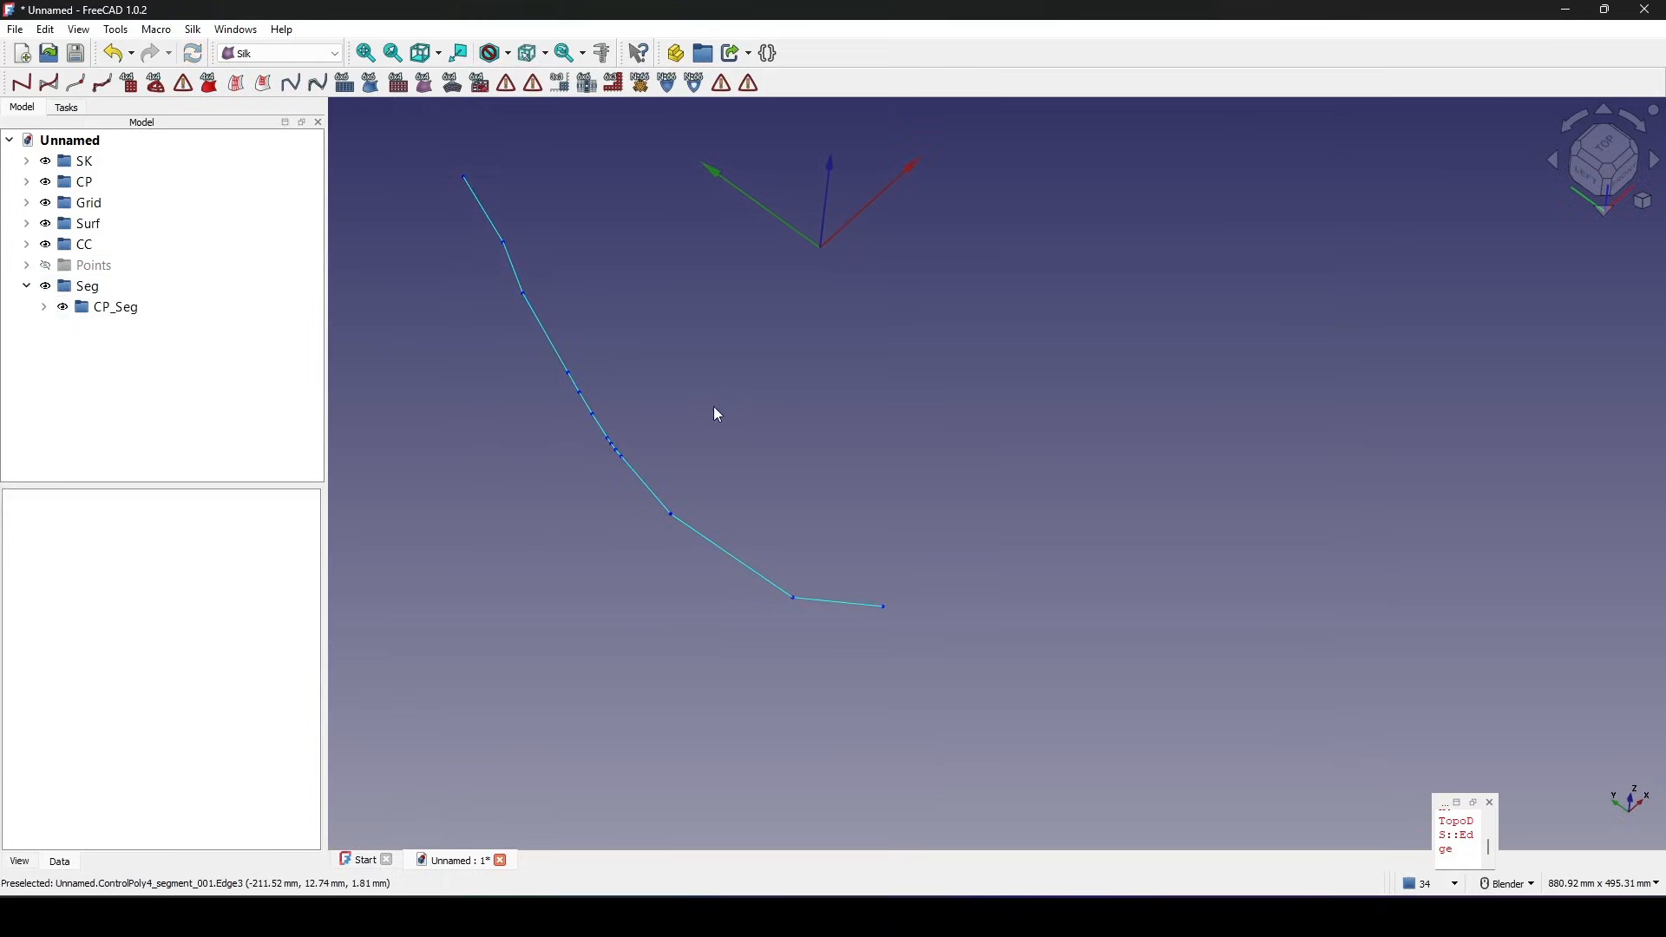
key("ctrl+s")
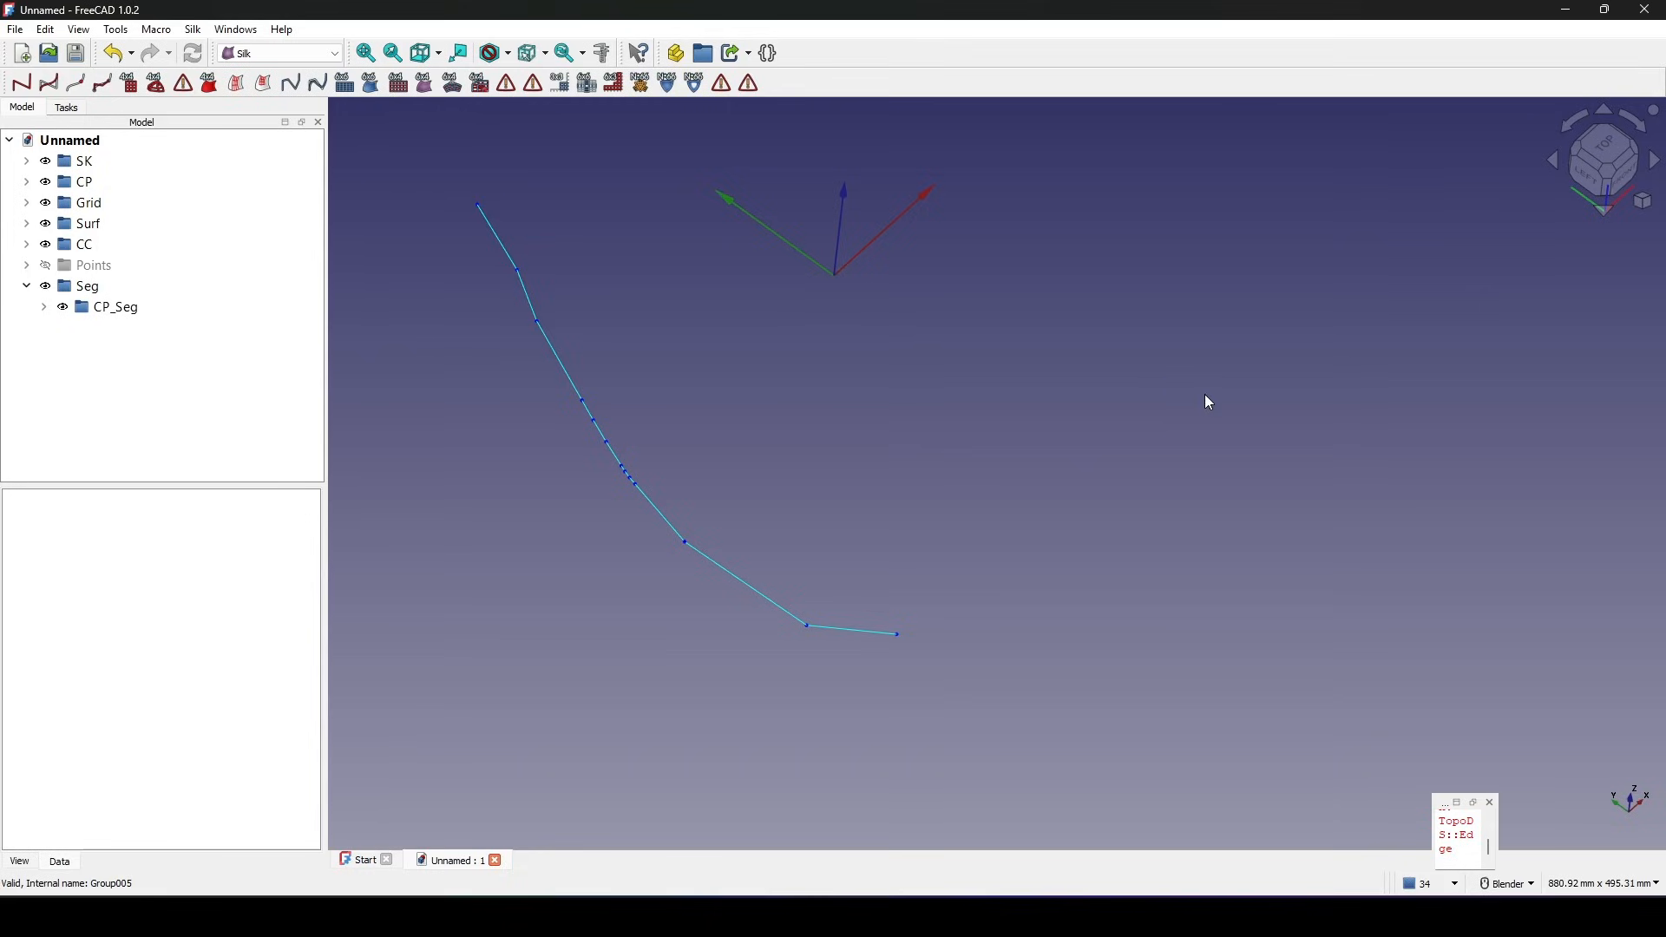
Create a separate CubicCurve_4 from each of the four ControlPoly4 segments in the CP_Seg group.
left_click(43, 308)
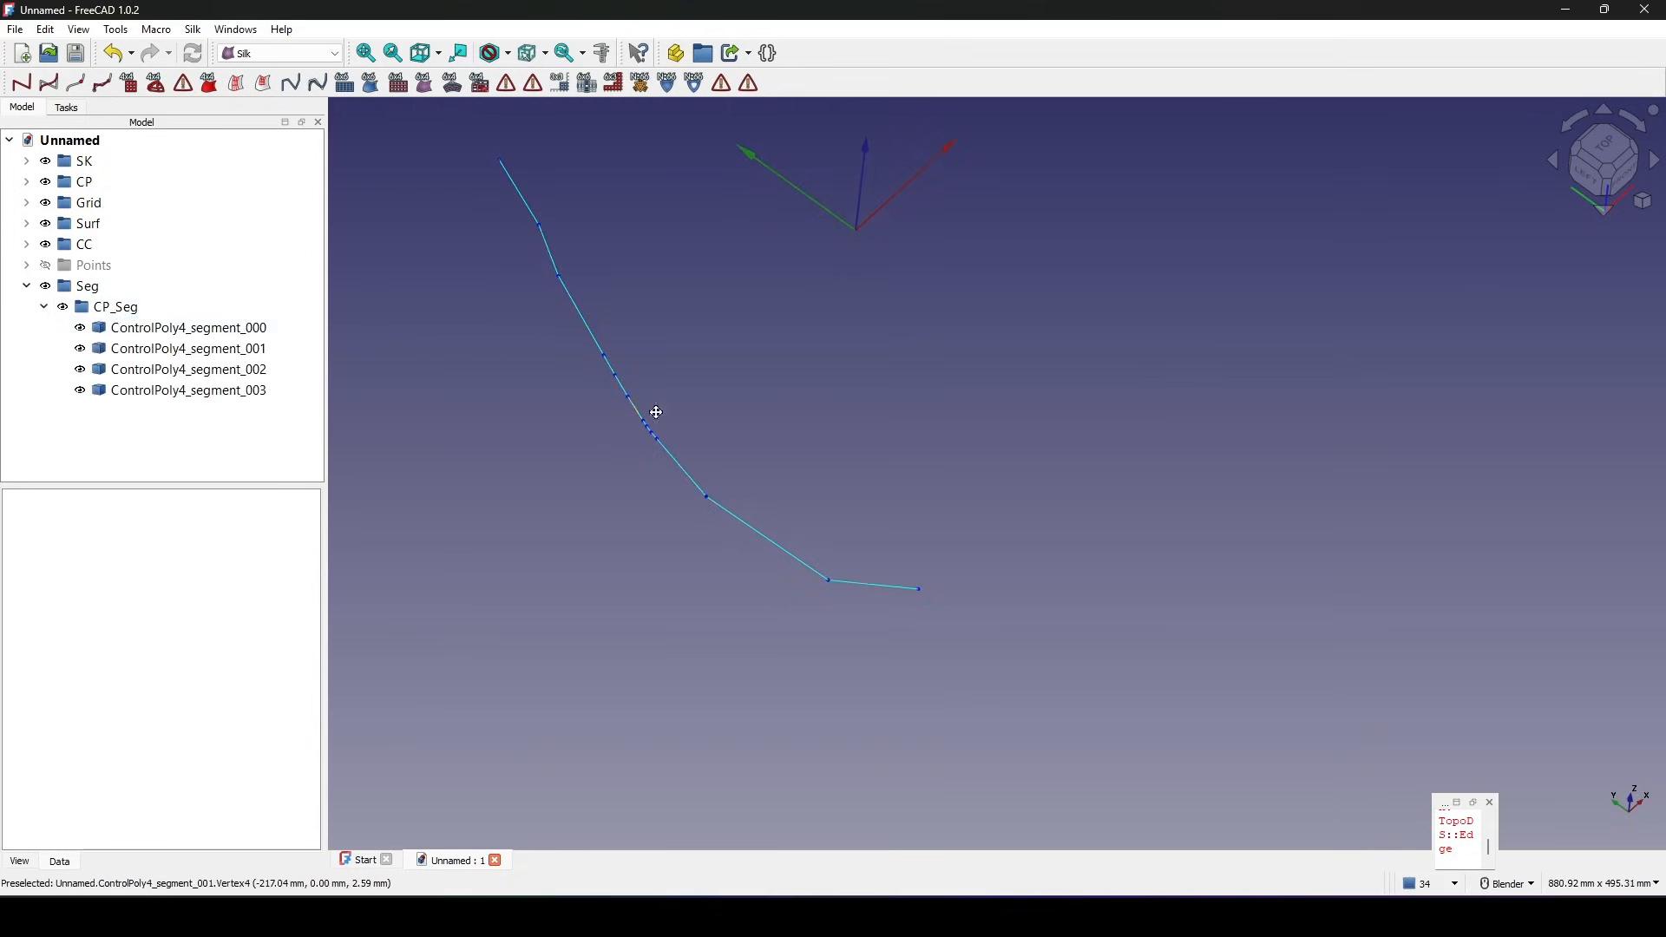
left_click(164, 329)
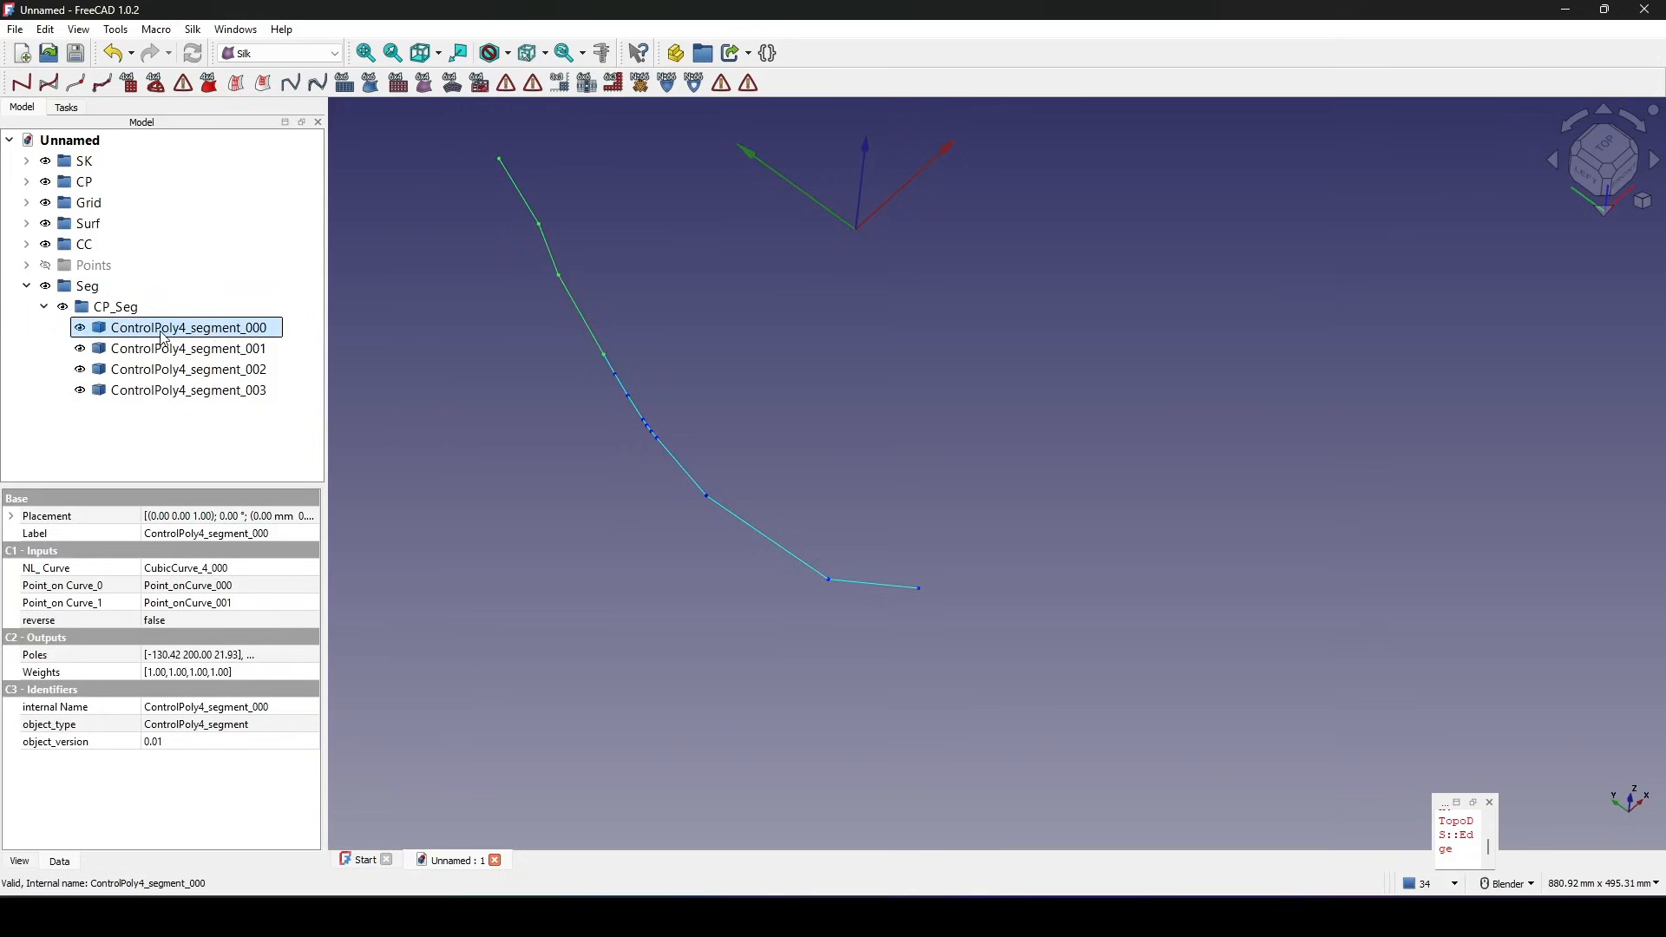
left_click(51, 84)
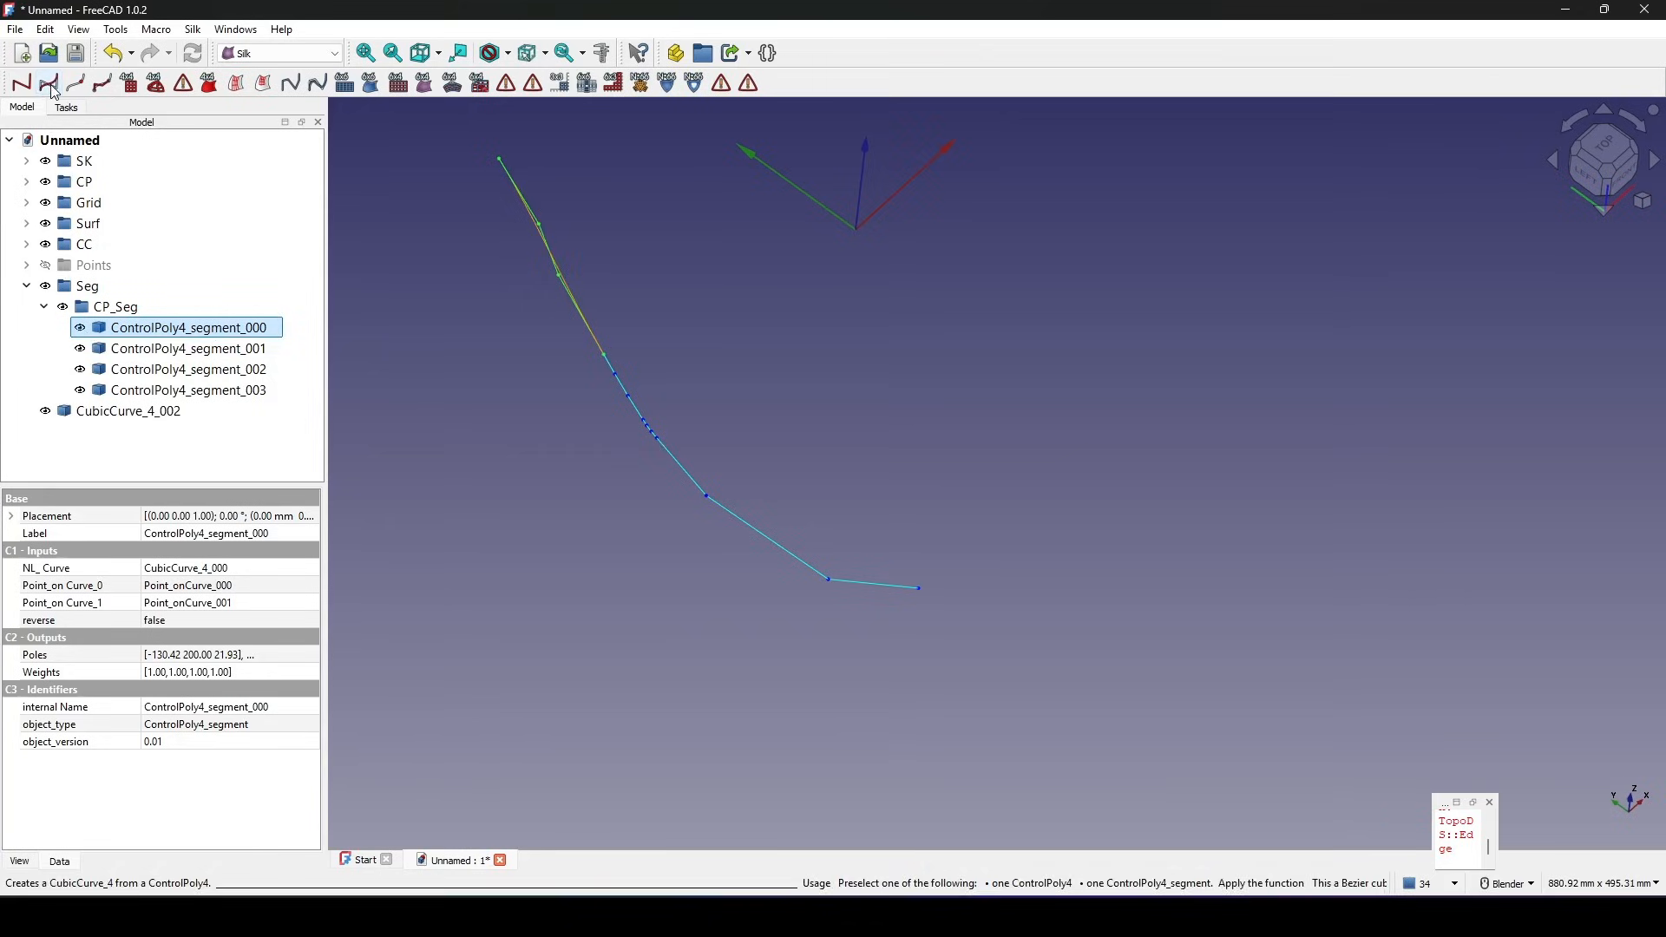
left_click(173, 349)
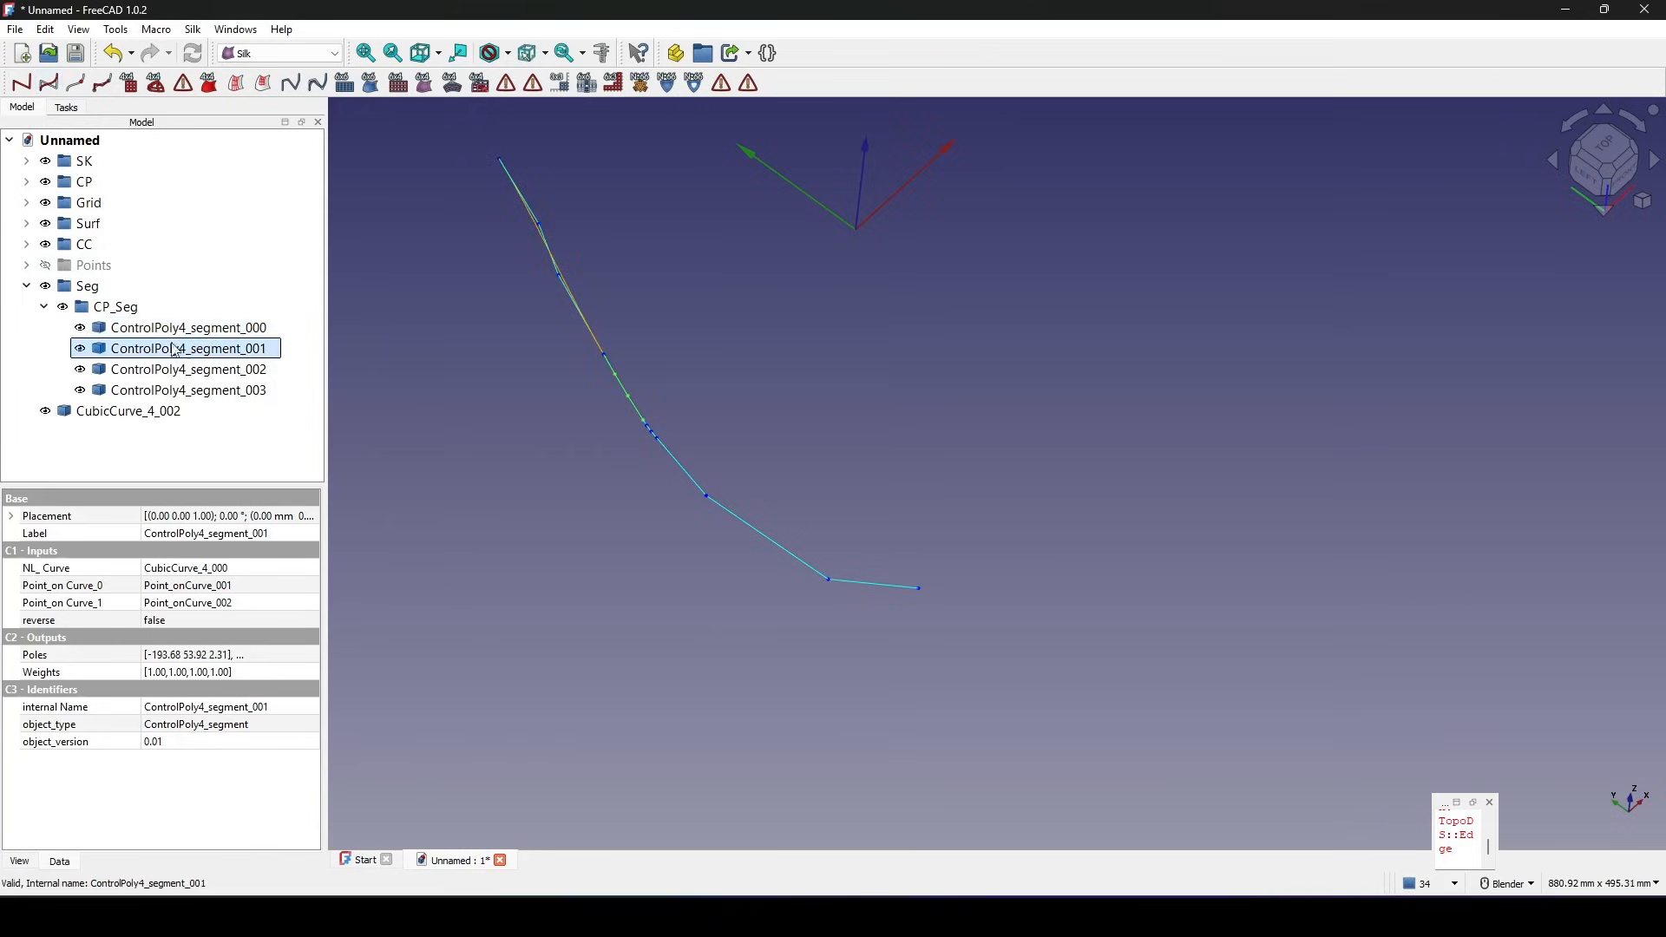
left_click(50, 84)
left_click(178, 369)
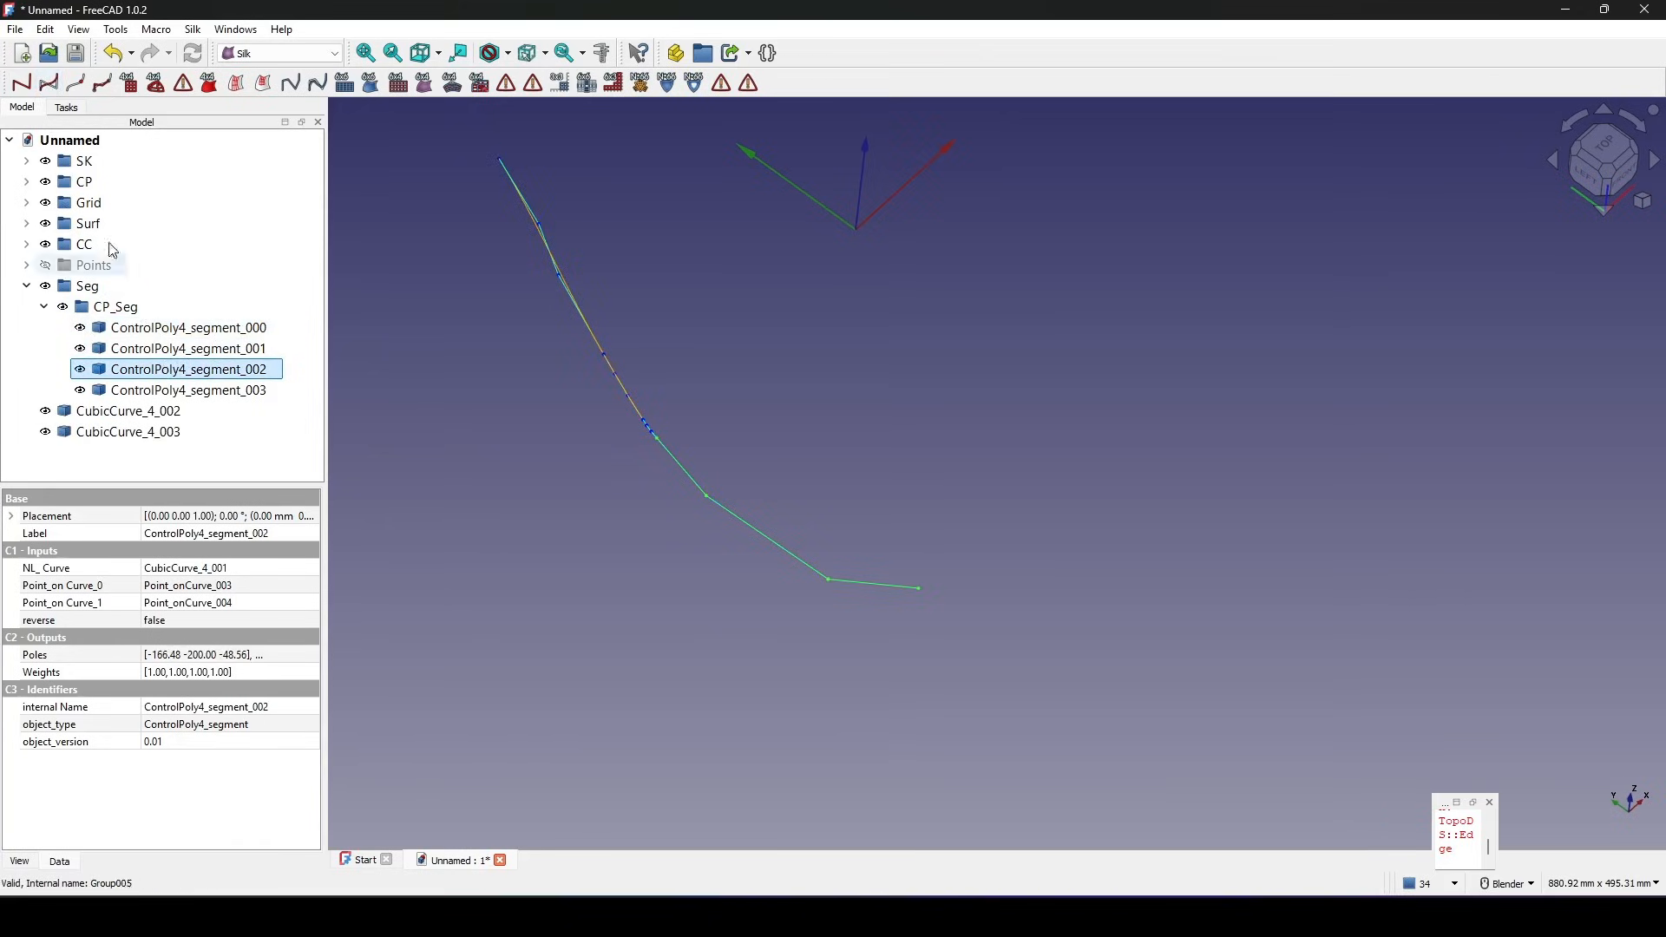
left_click(56, 88)
left_click(178, 390)
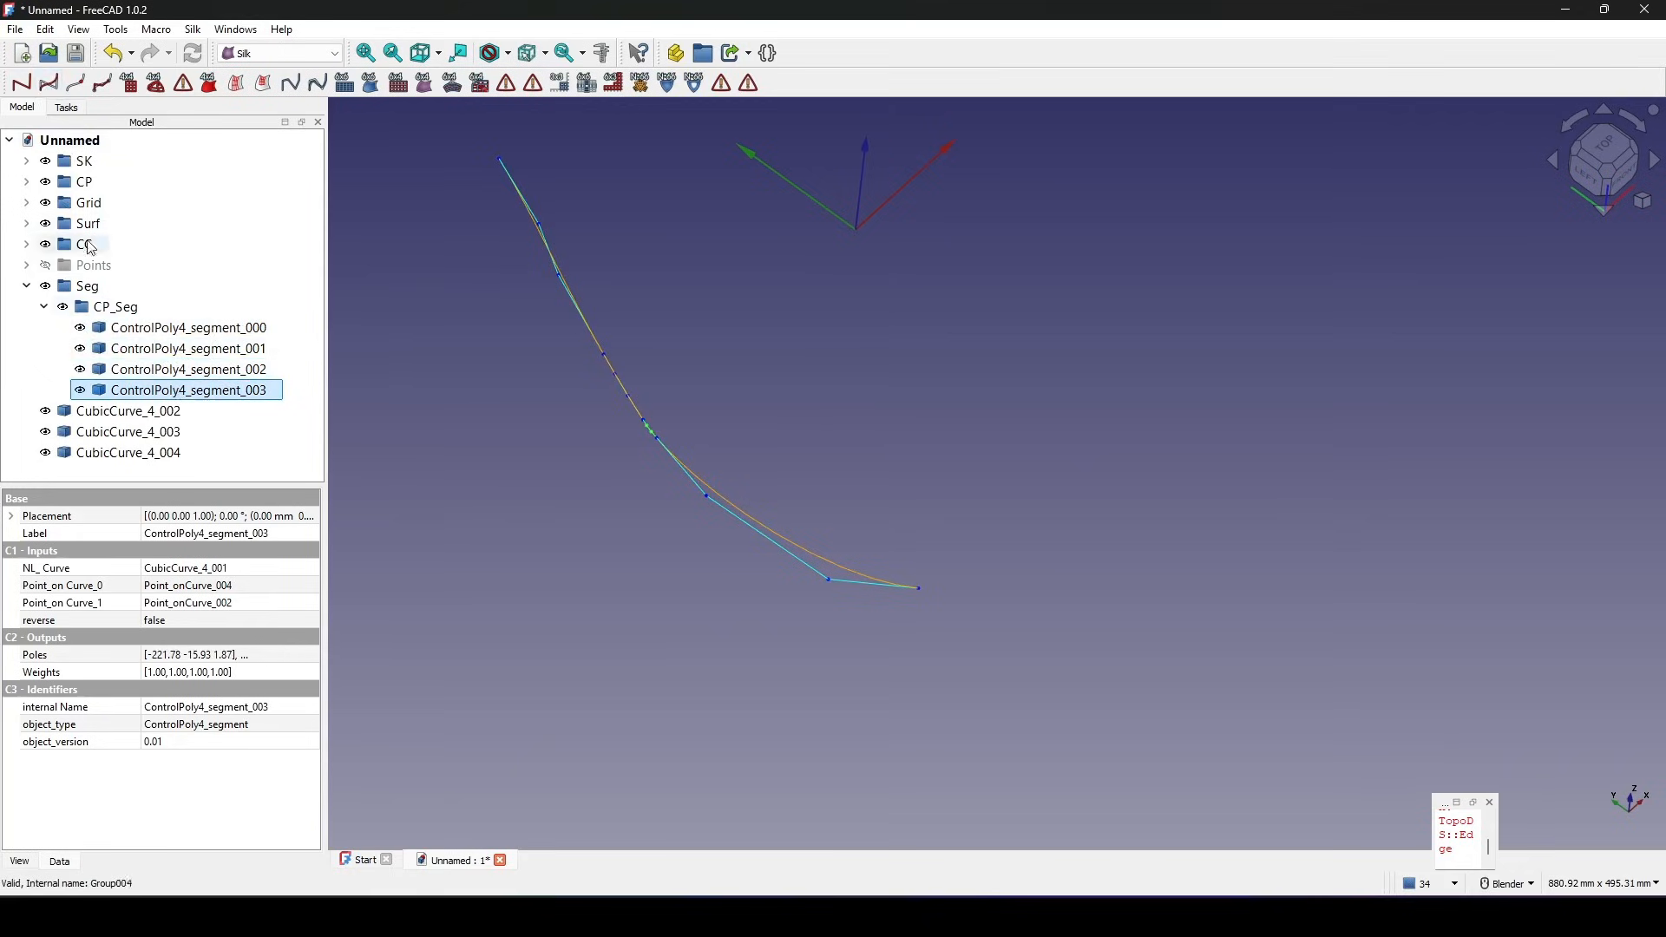
left_click(61, 89)
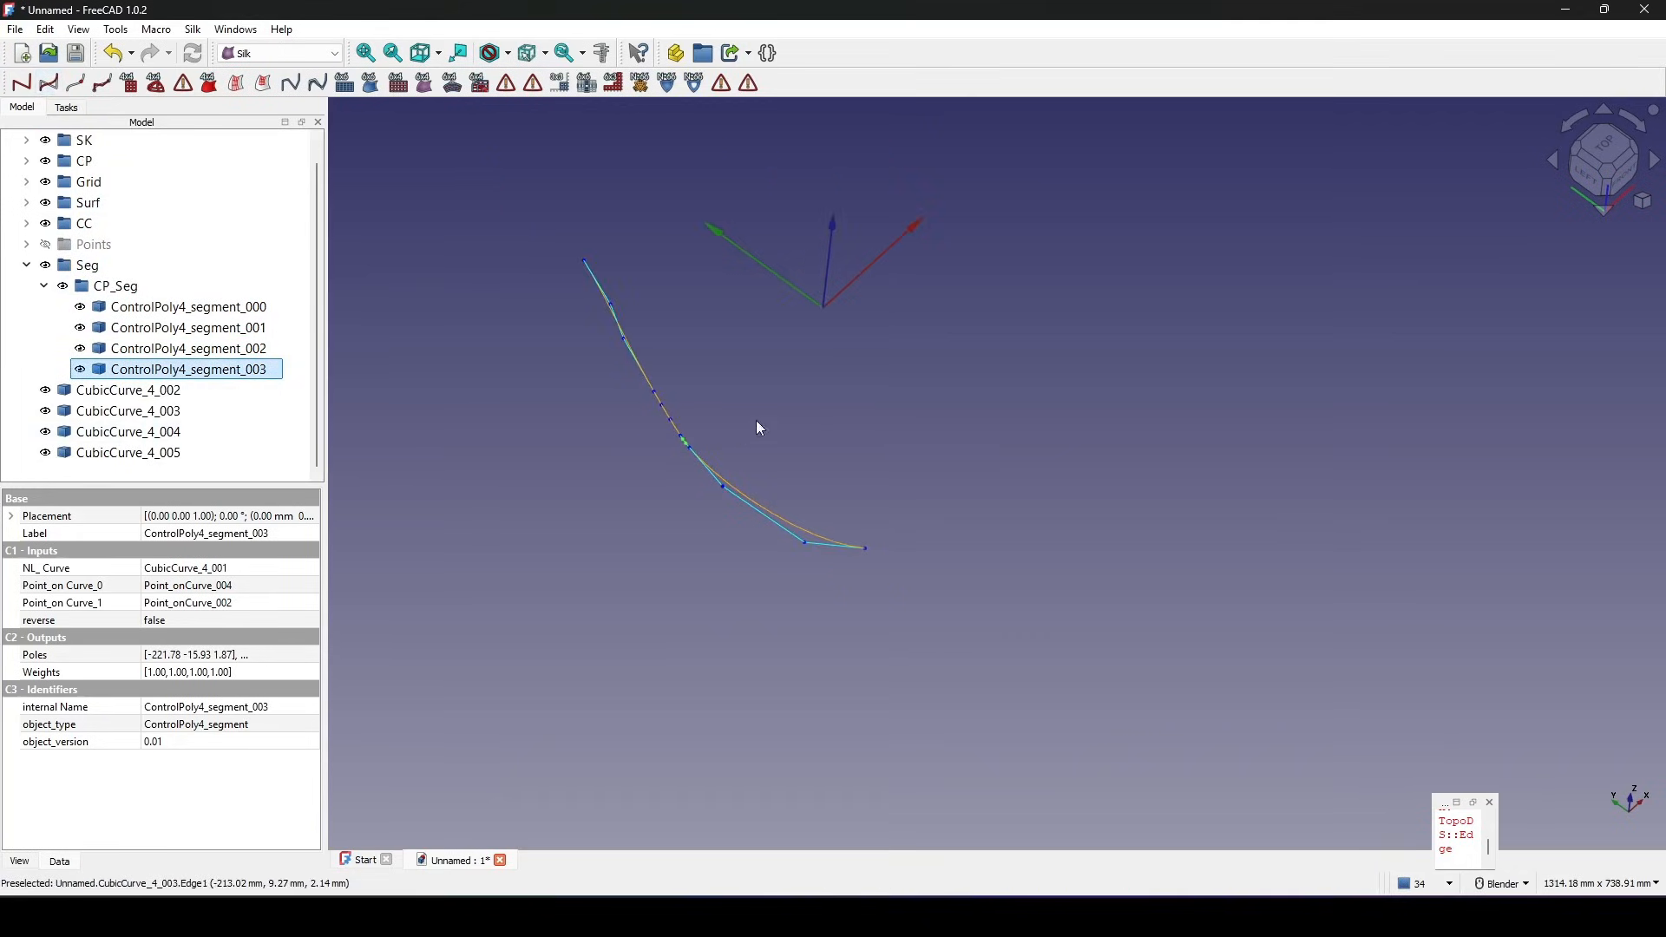
Hide the four ControlPoly4 segments and collapse the CP_Seg group.
left_click_drag(148, 314, 167, 379)
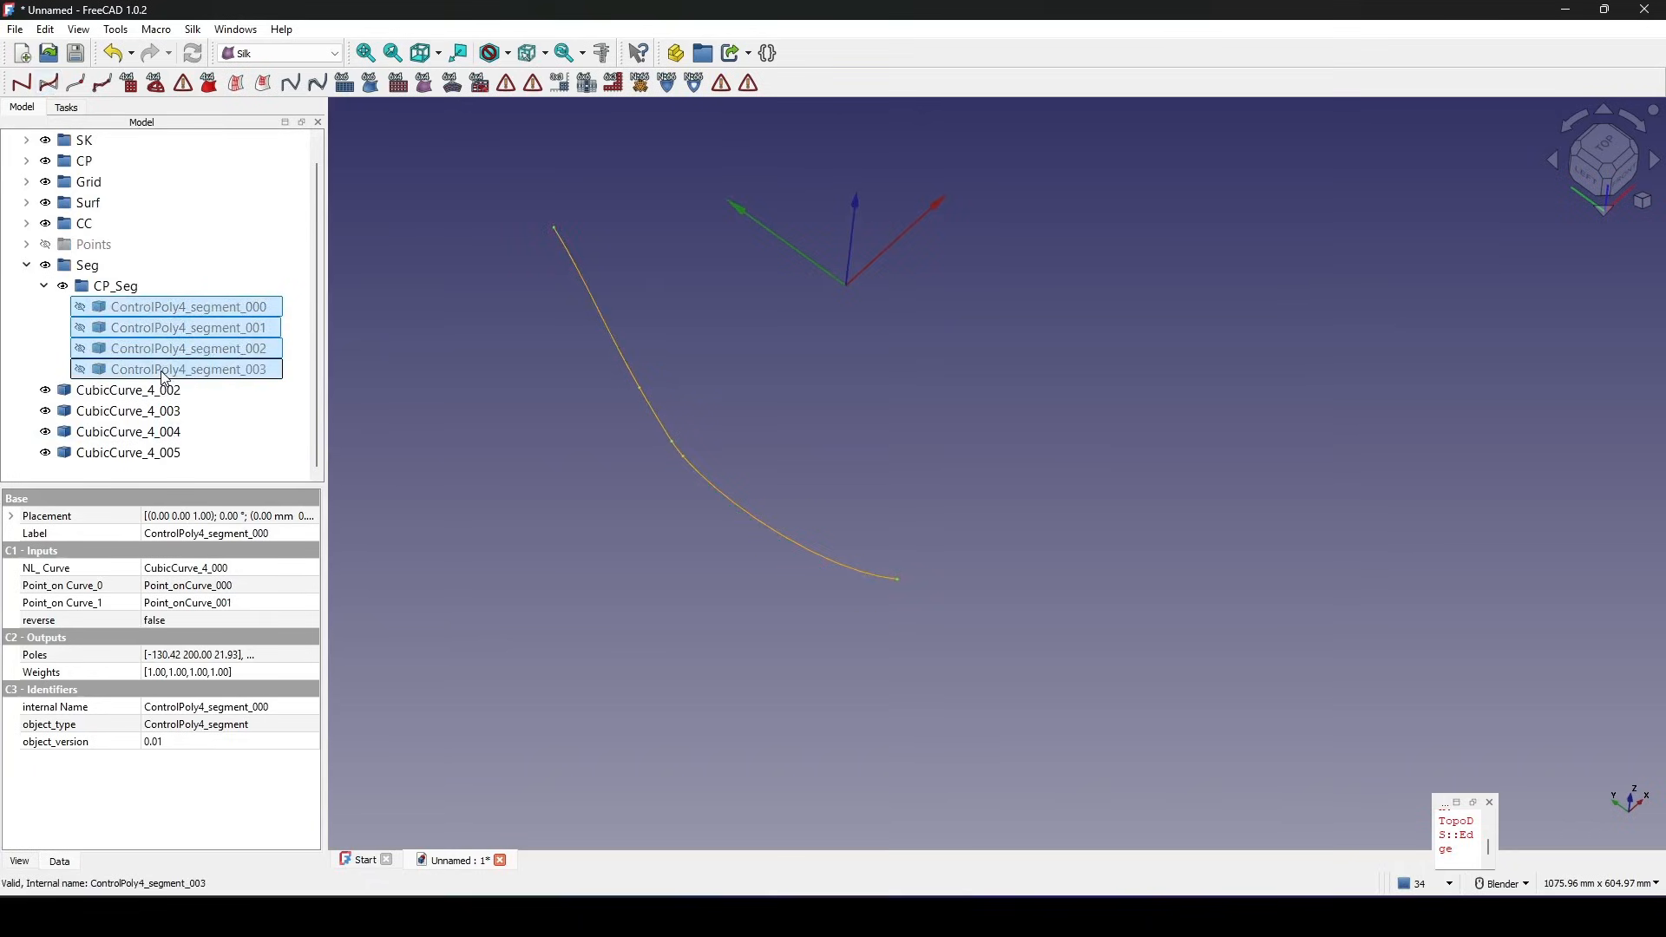
key("Delete")
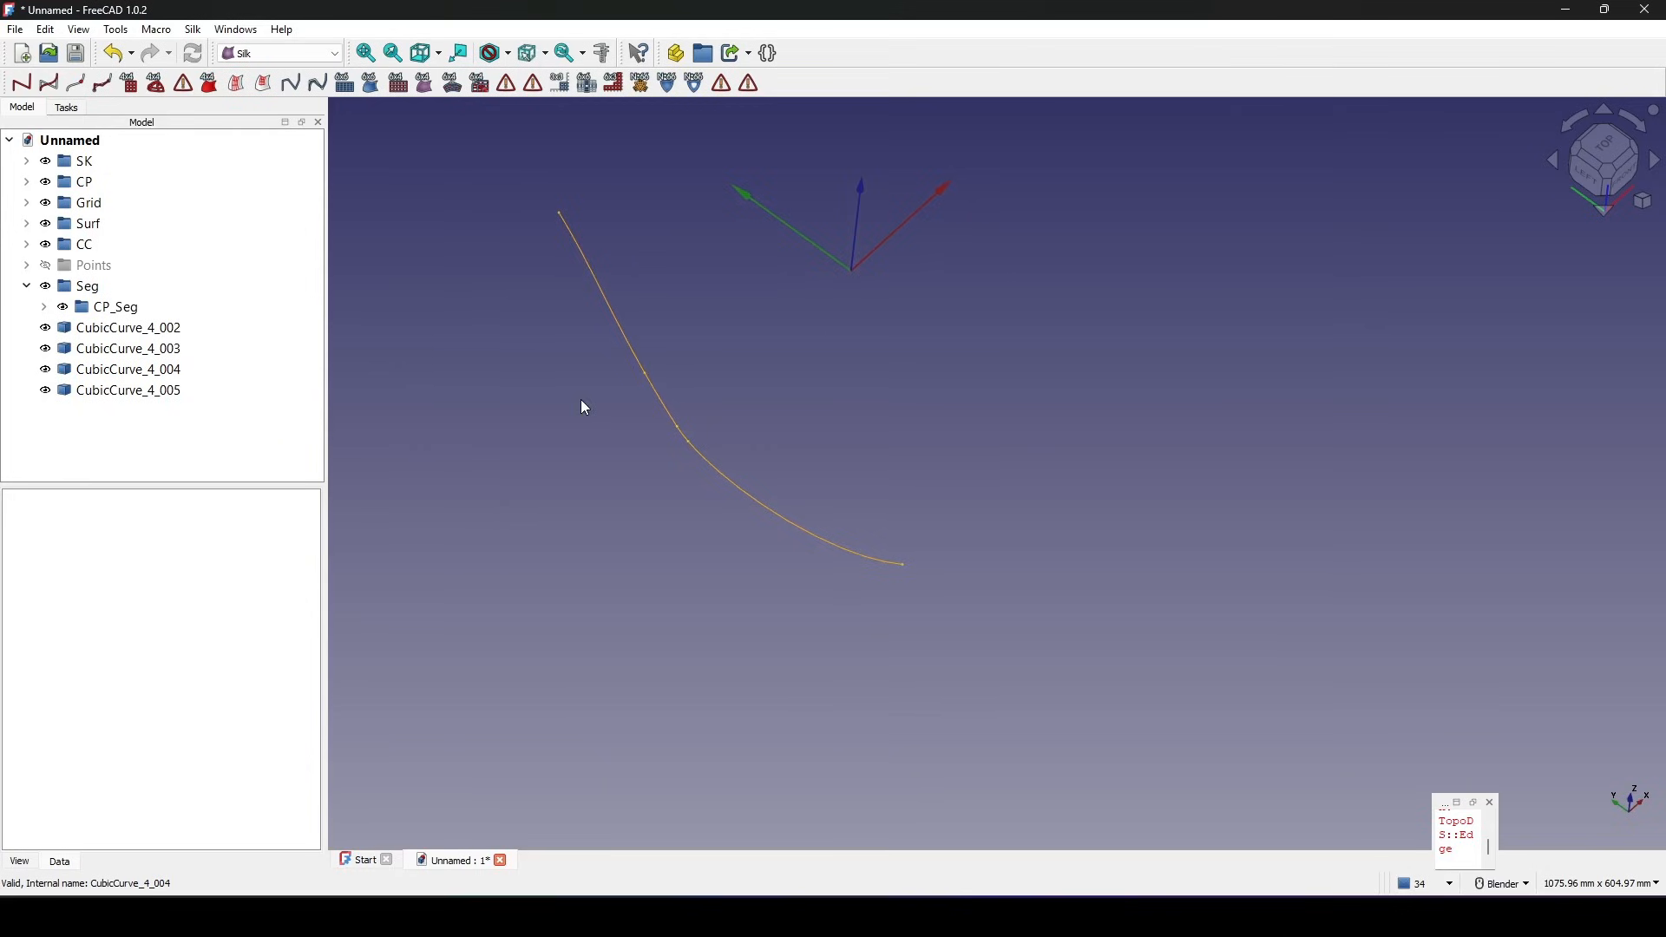
Create a subgroup named CC_Seg inside Seg and move CubicCurve_4_002 through CubicCurve_4_005 into it.
right_click(73, 284)
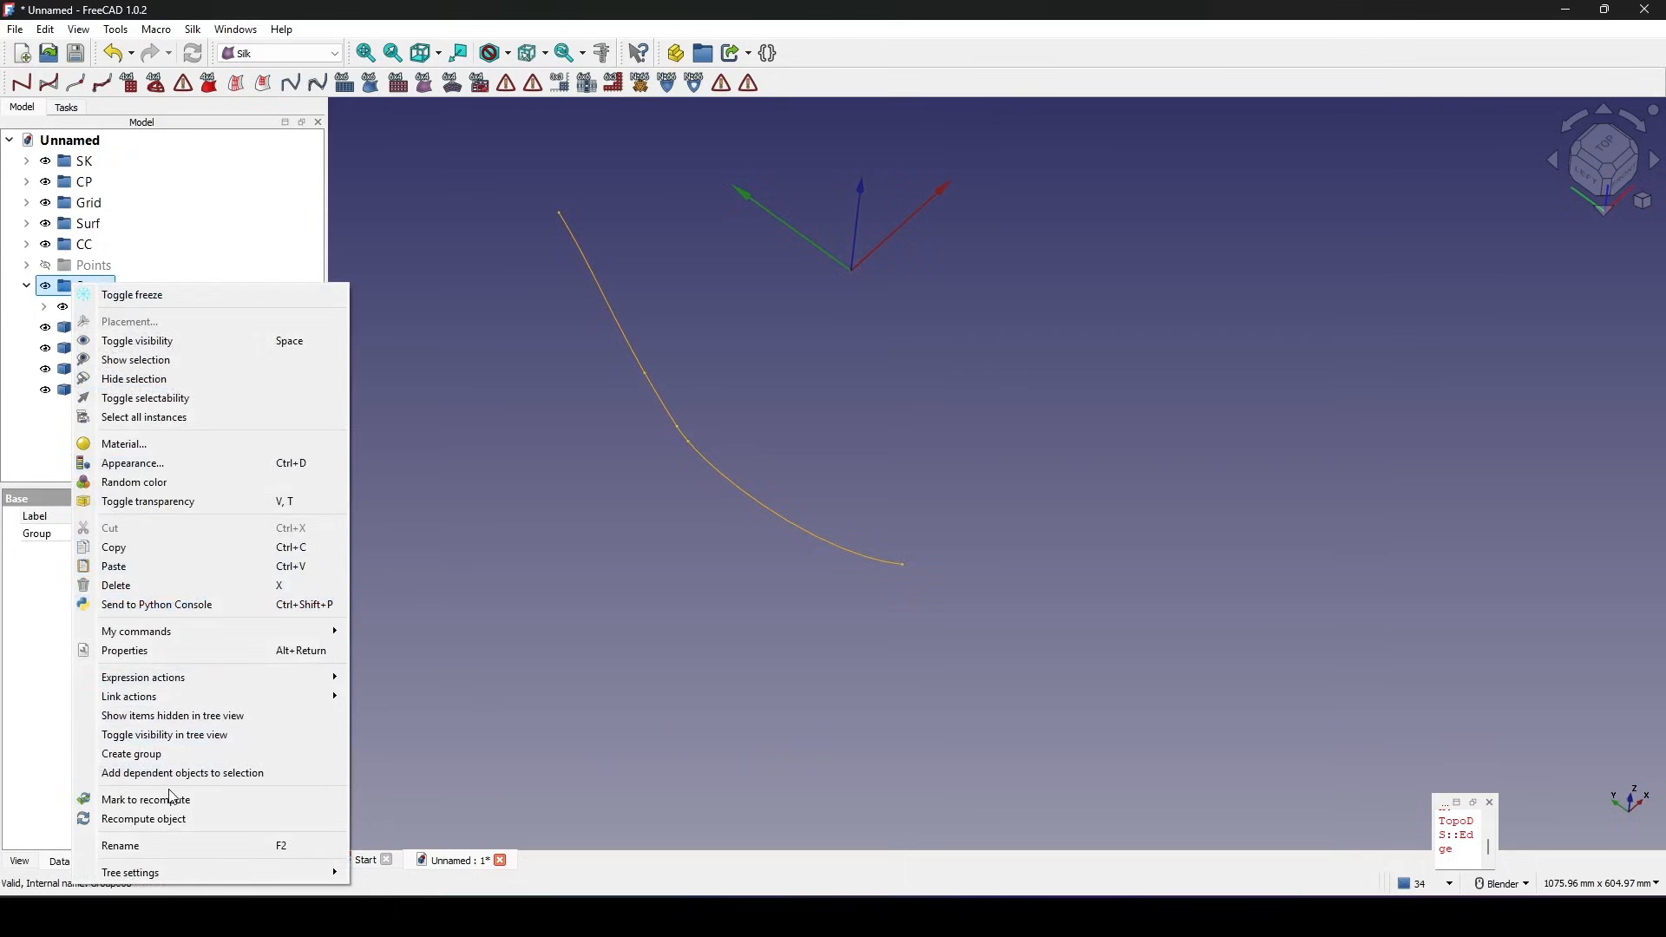
left_click(132, 753)
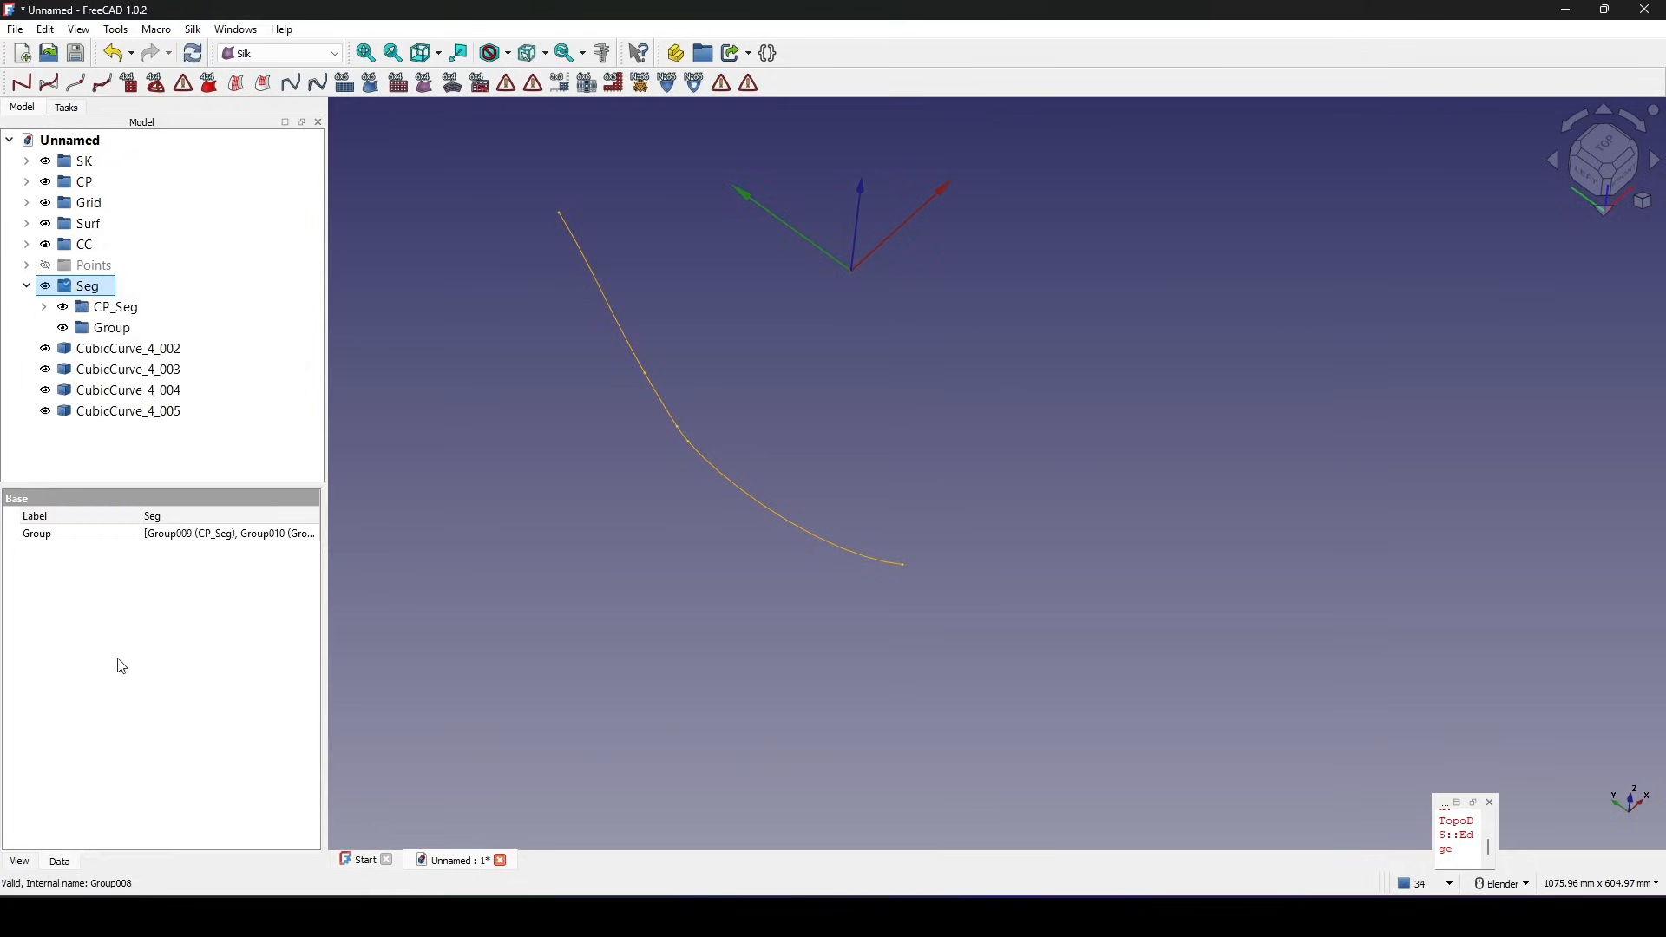
right_click(118, 334)
left_click(215, 866)
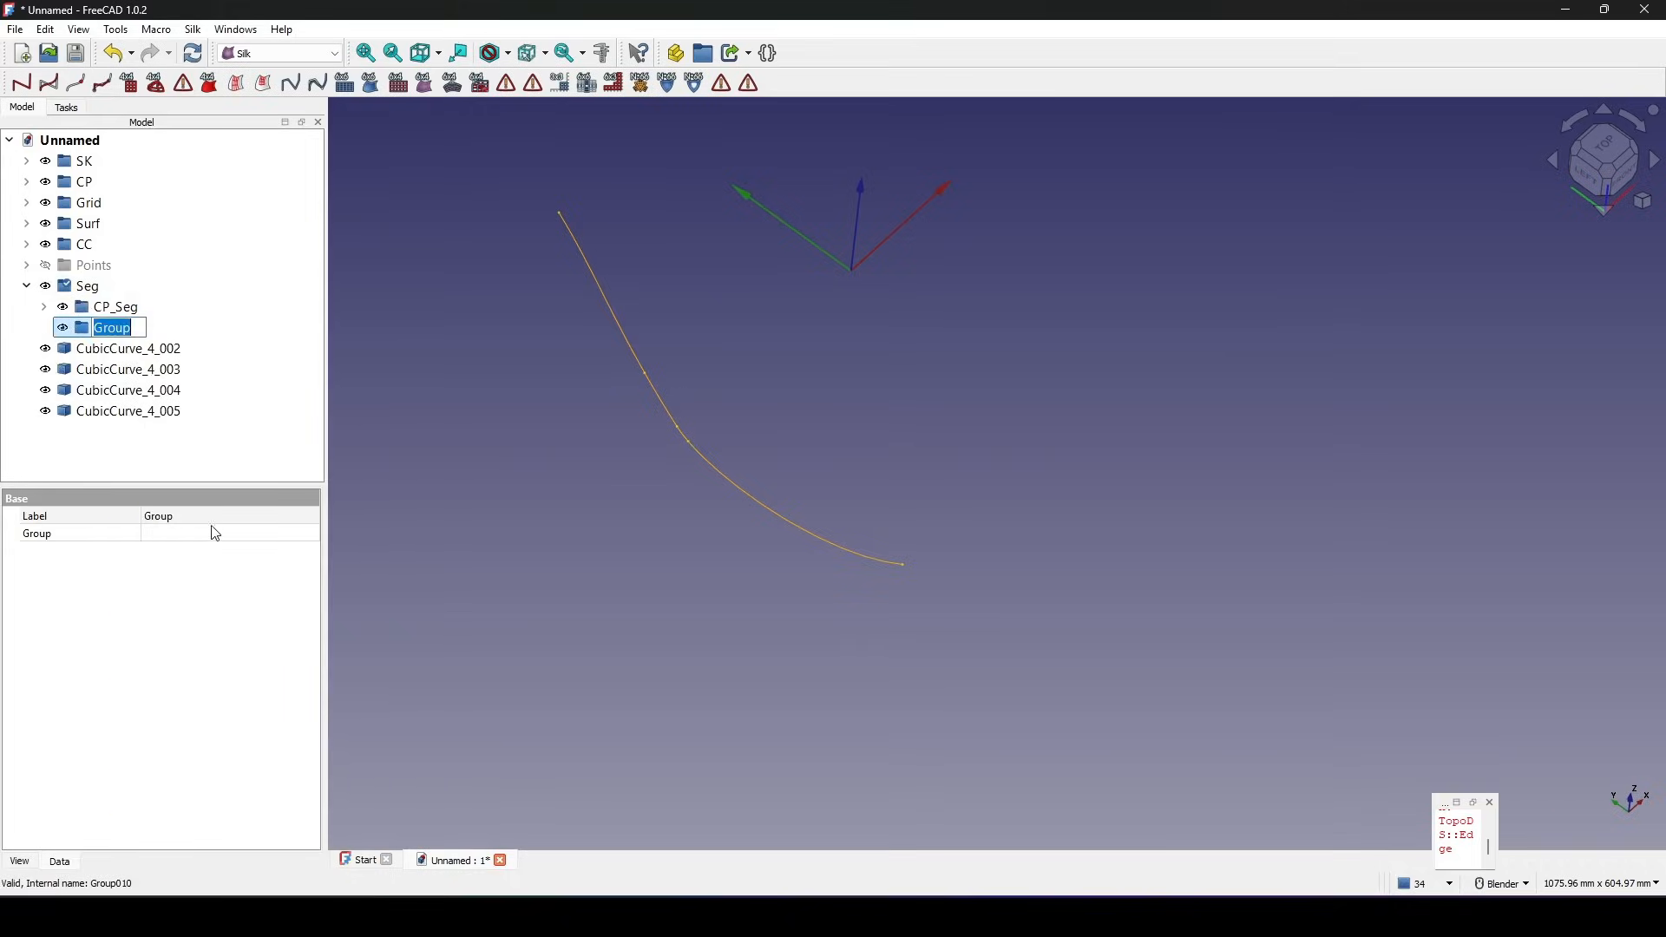
type("CC_Seg")
left_click(172, 454)
mouse_move(144, 350)
left_mouse_down()
mouse_move(138, 419)
mouse_move(210, 351)
mouse_move(127, 331)
left_mouse_up()
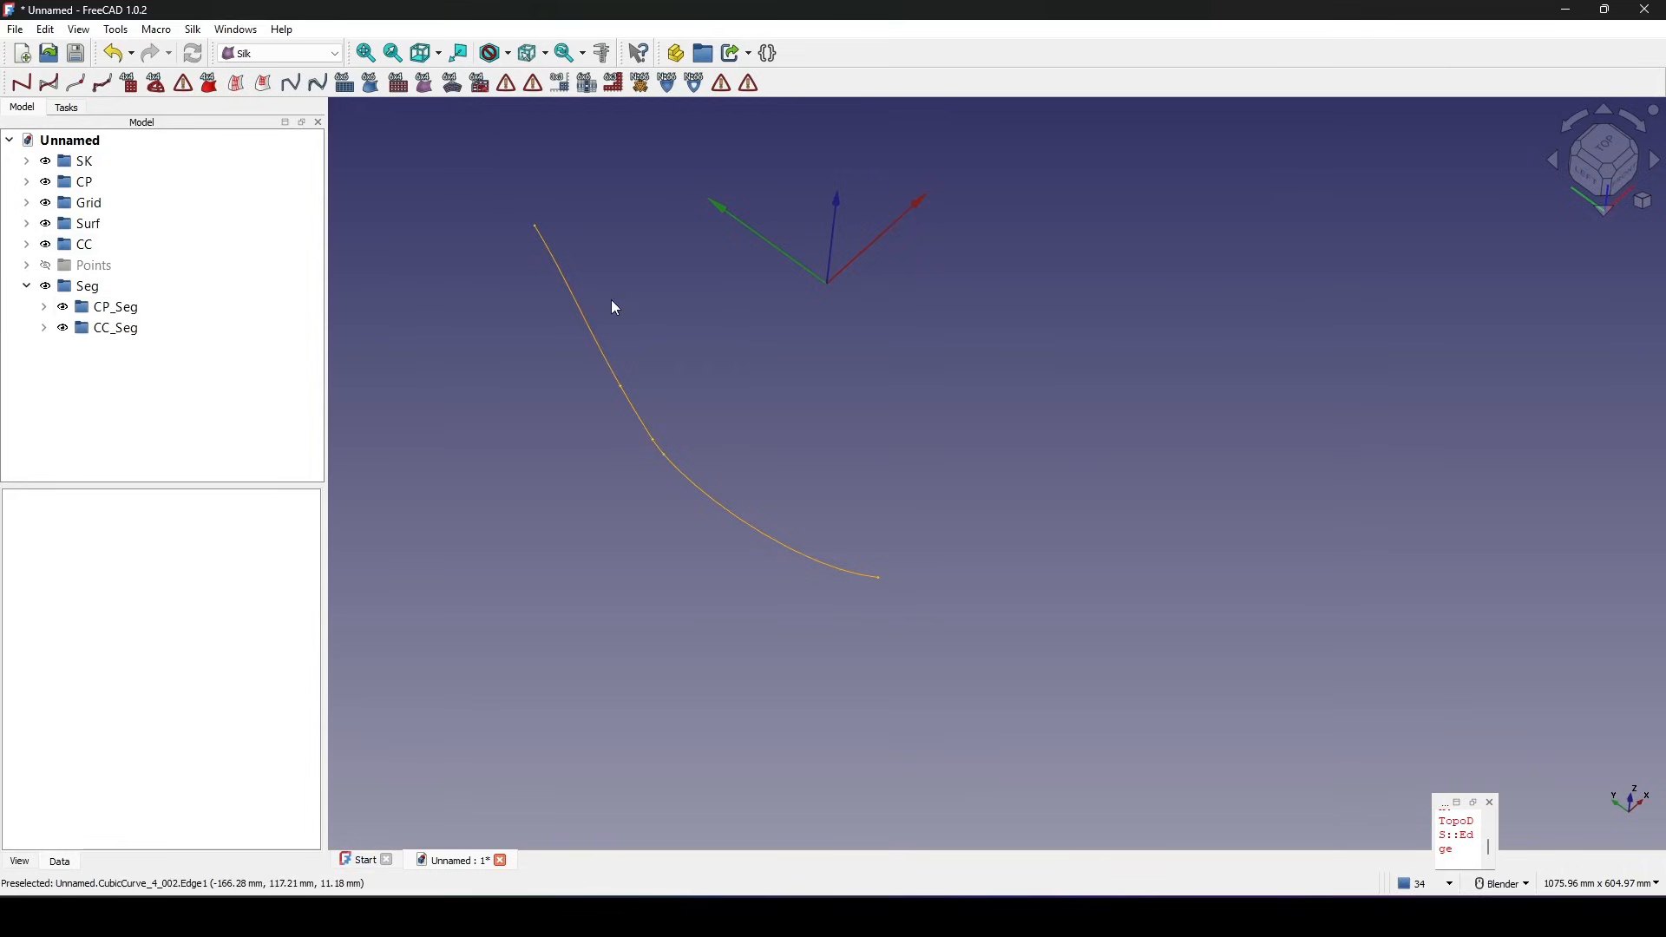
Create an edge-segment control grid from CubicSurface_44_000 and the upper edge curve CubicCurve_4_002.
left_click(26, 226)
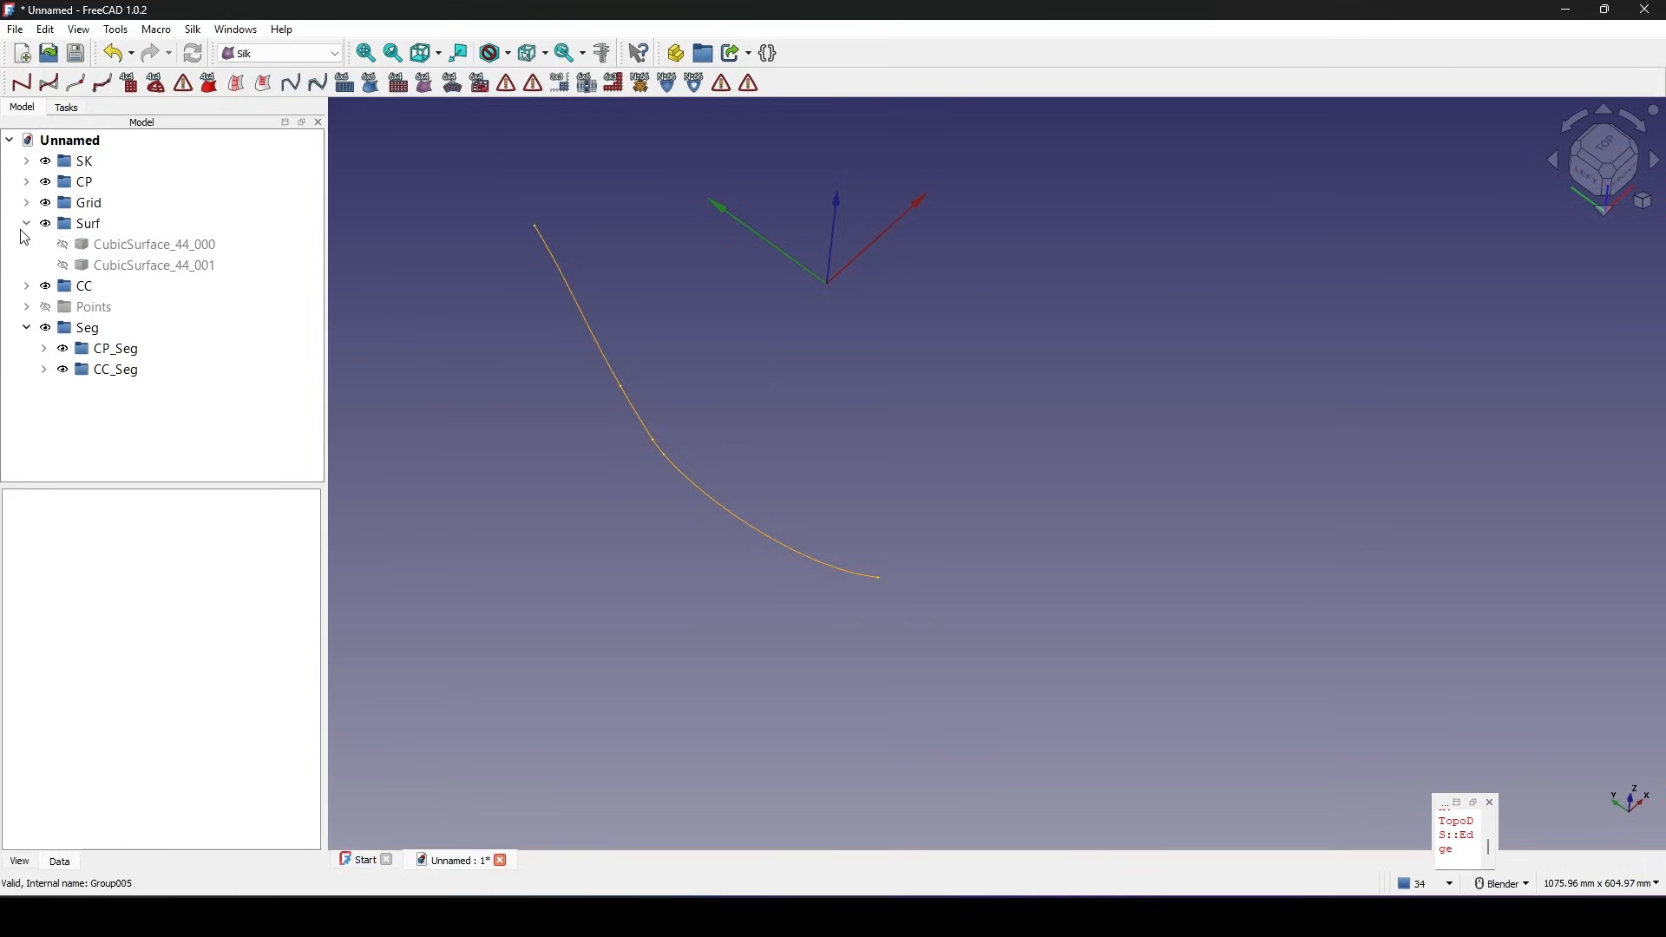
left_click(132, 248)
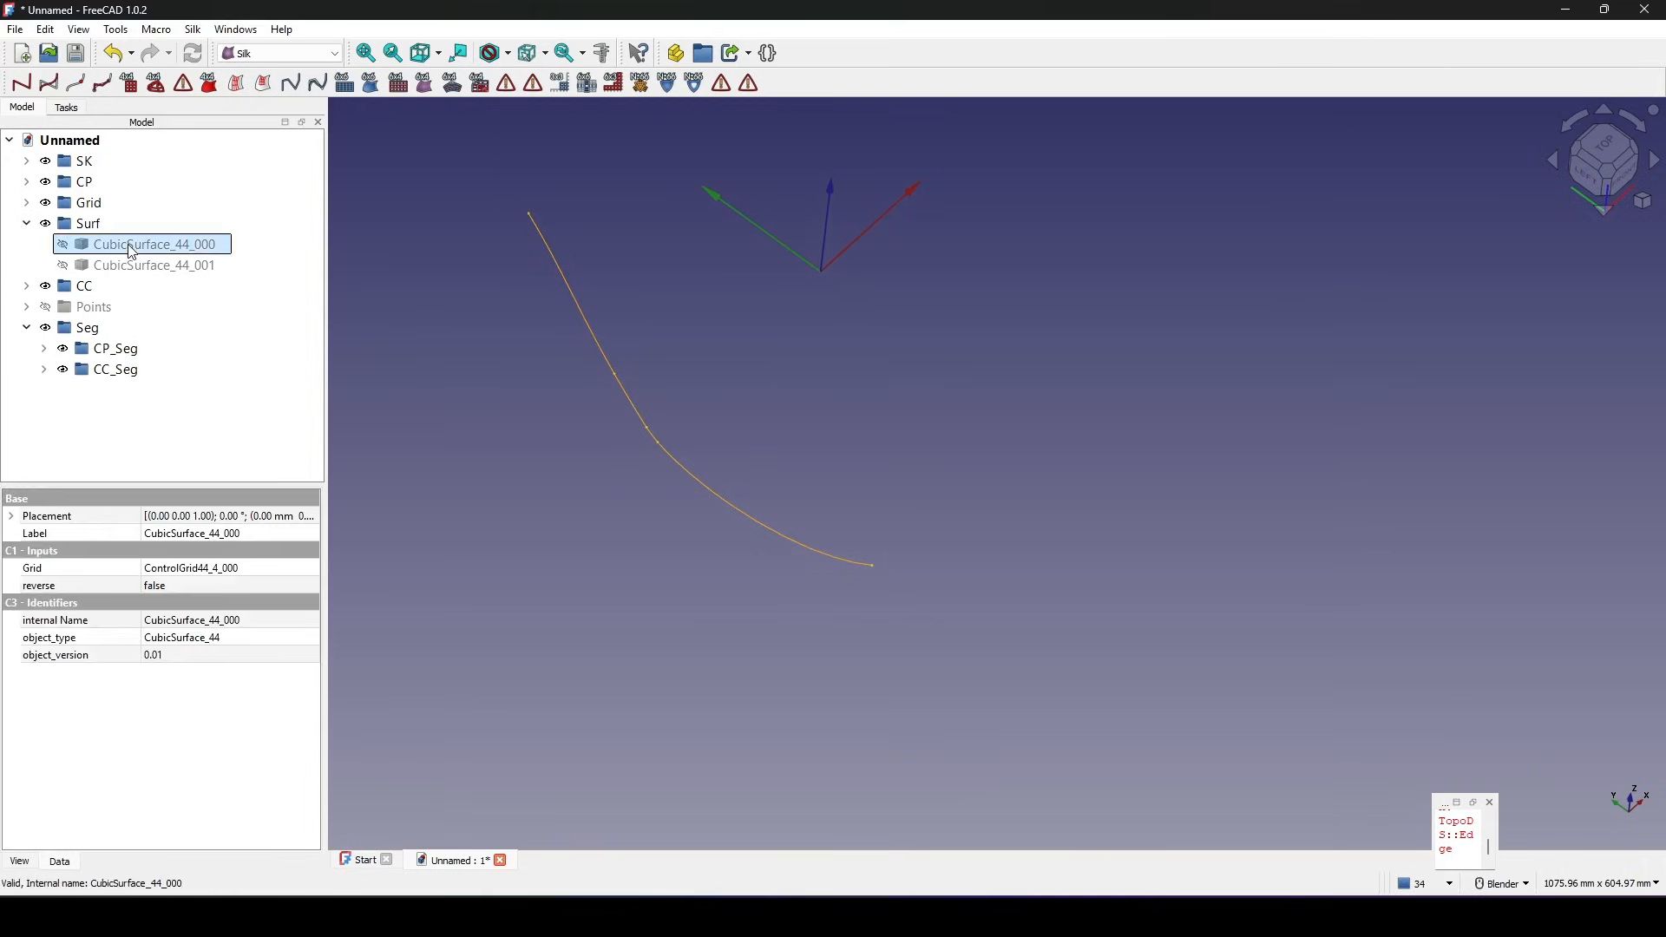
key("space")
key("space")
key("space")
key("space")
middle_click_drag(828, 510, 772, 516, "shift")
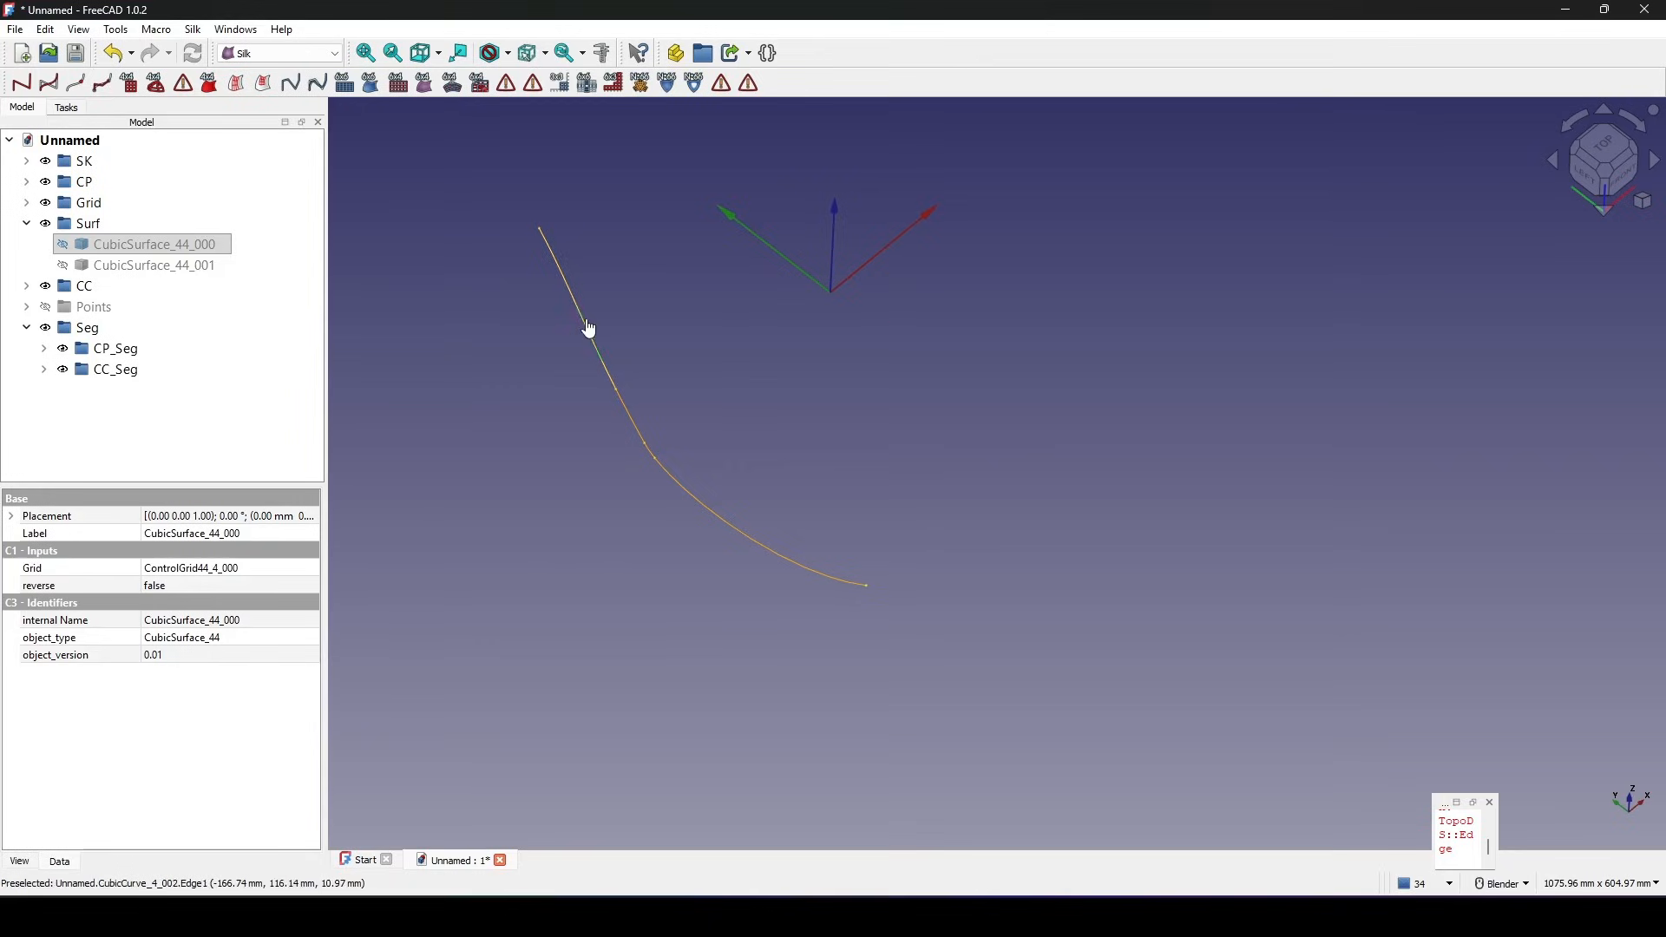
left_click(236, 84)
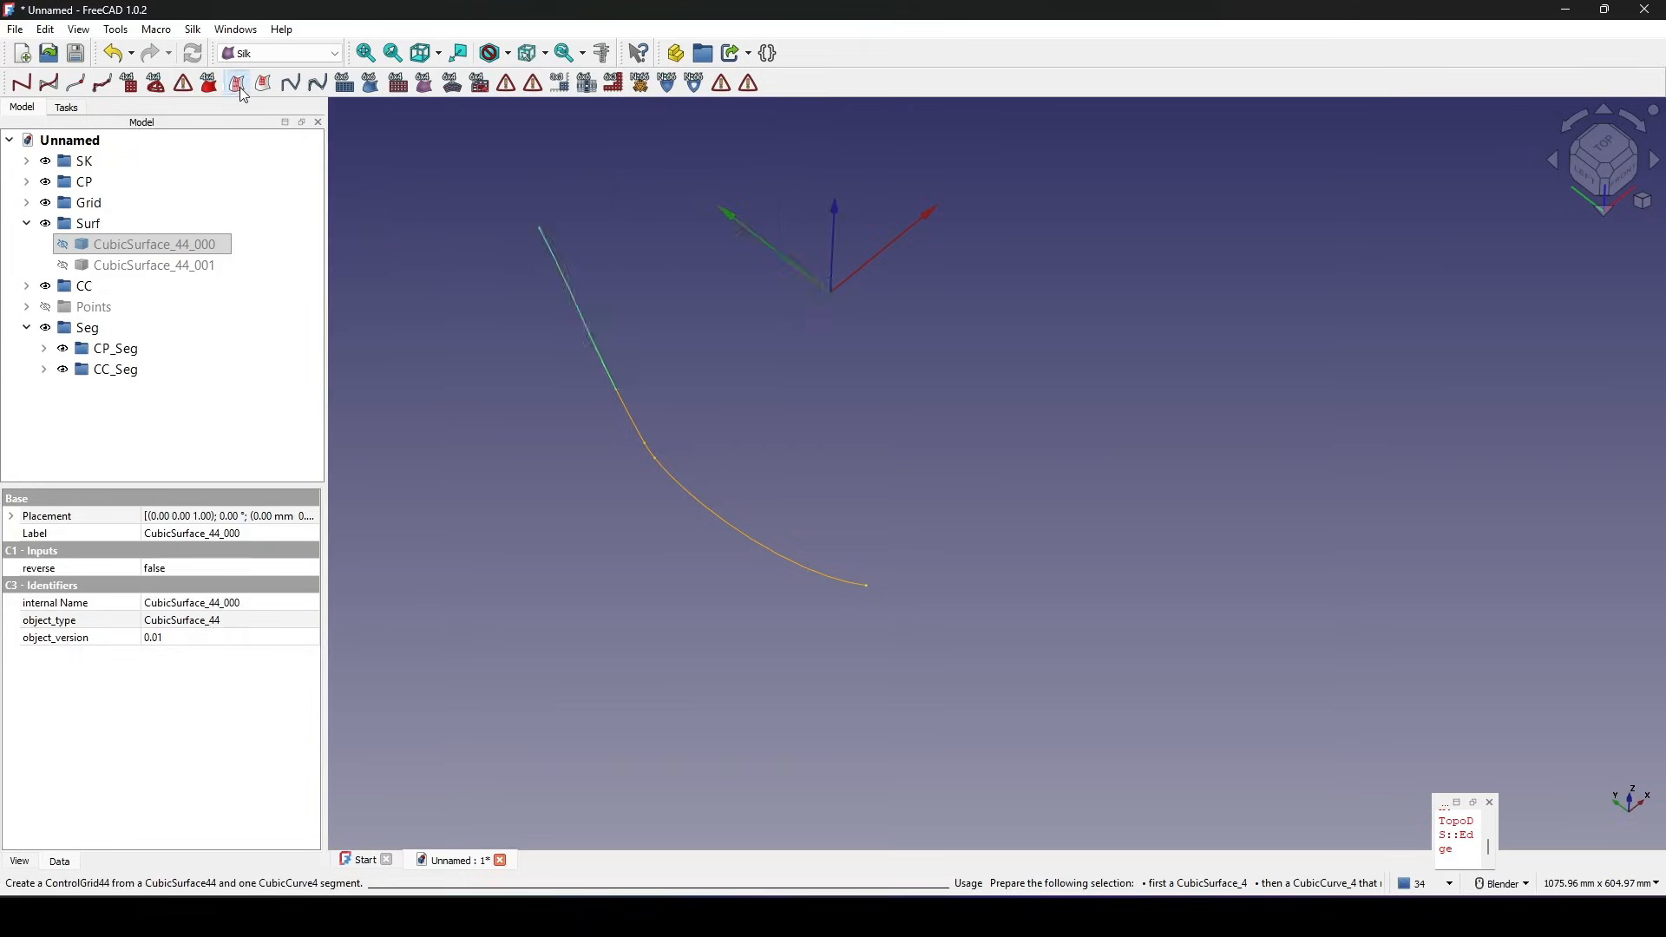
Create a second edge-segment control grid from CubicSurface_44_000 and the short adjoining curve CubicCurve_4_003.
middle_click_drag(806, 380, 661, 423)
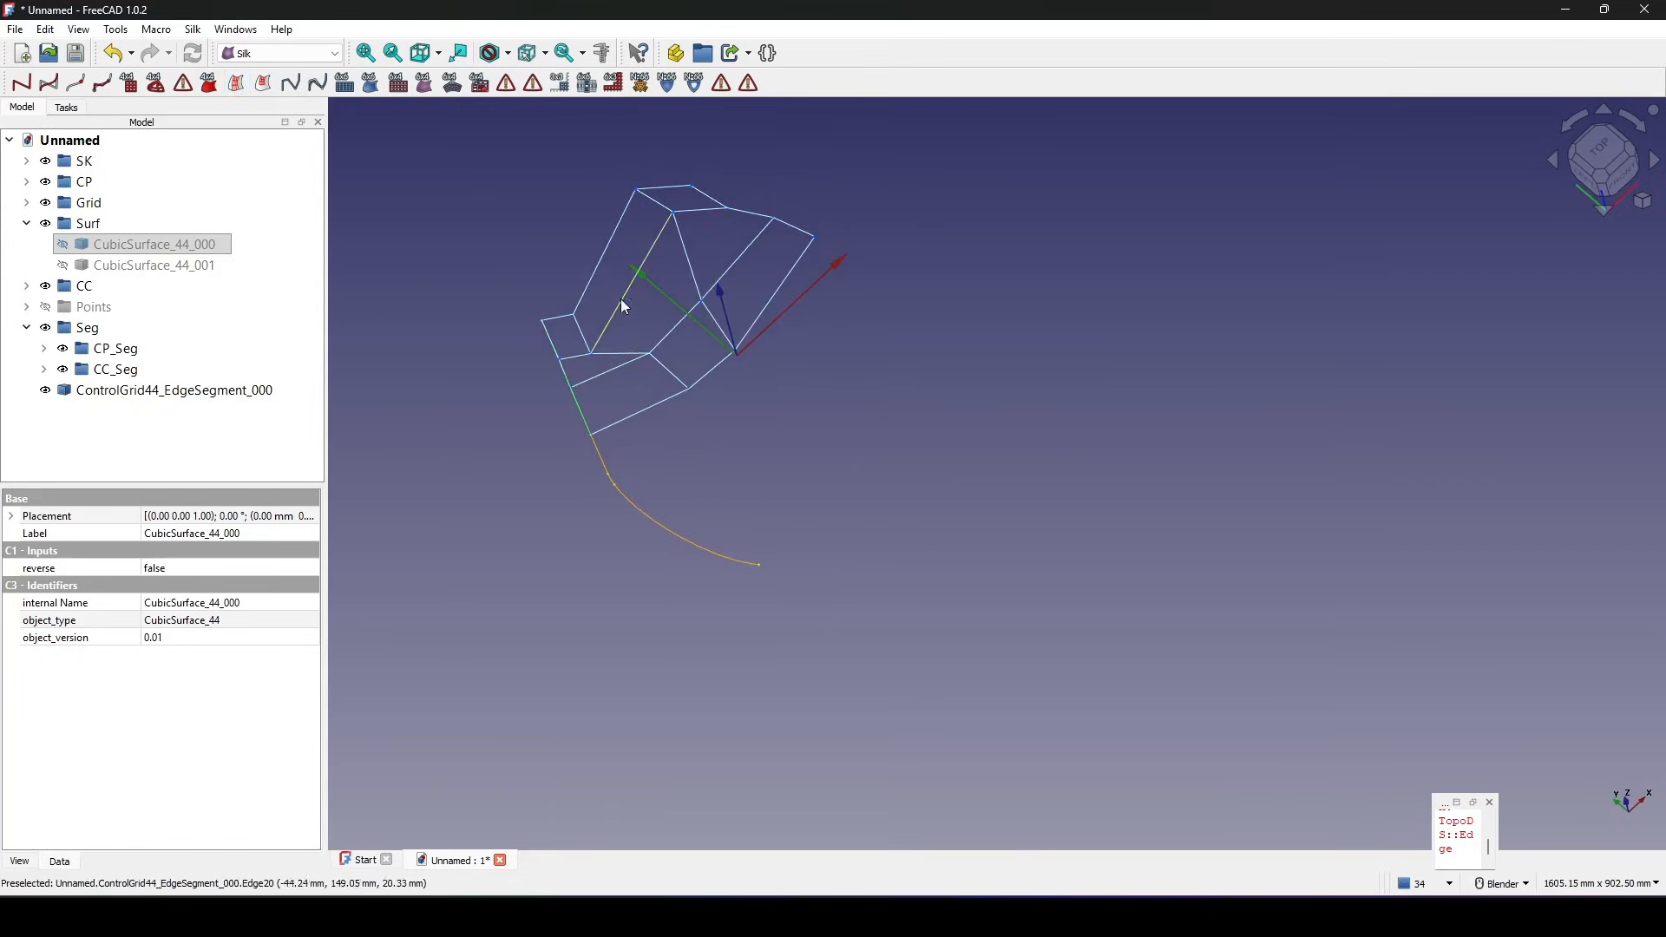
middle_click_drag(661, 354, 691, 451)
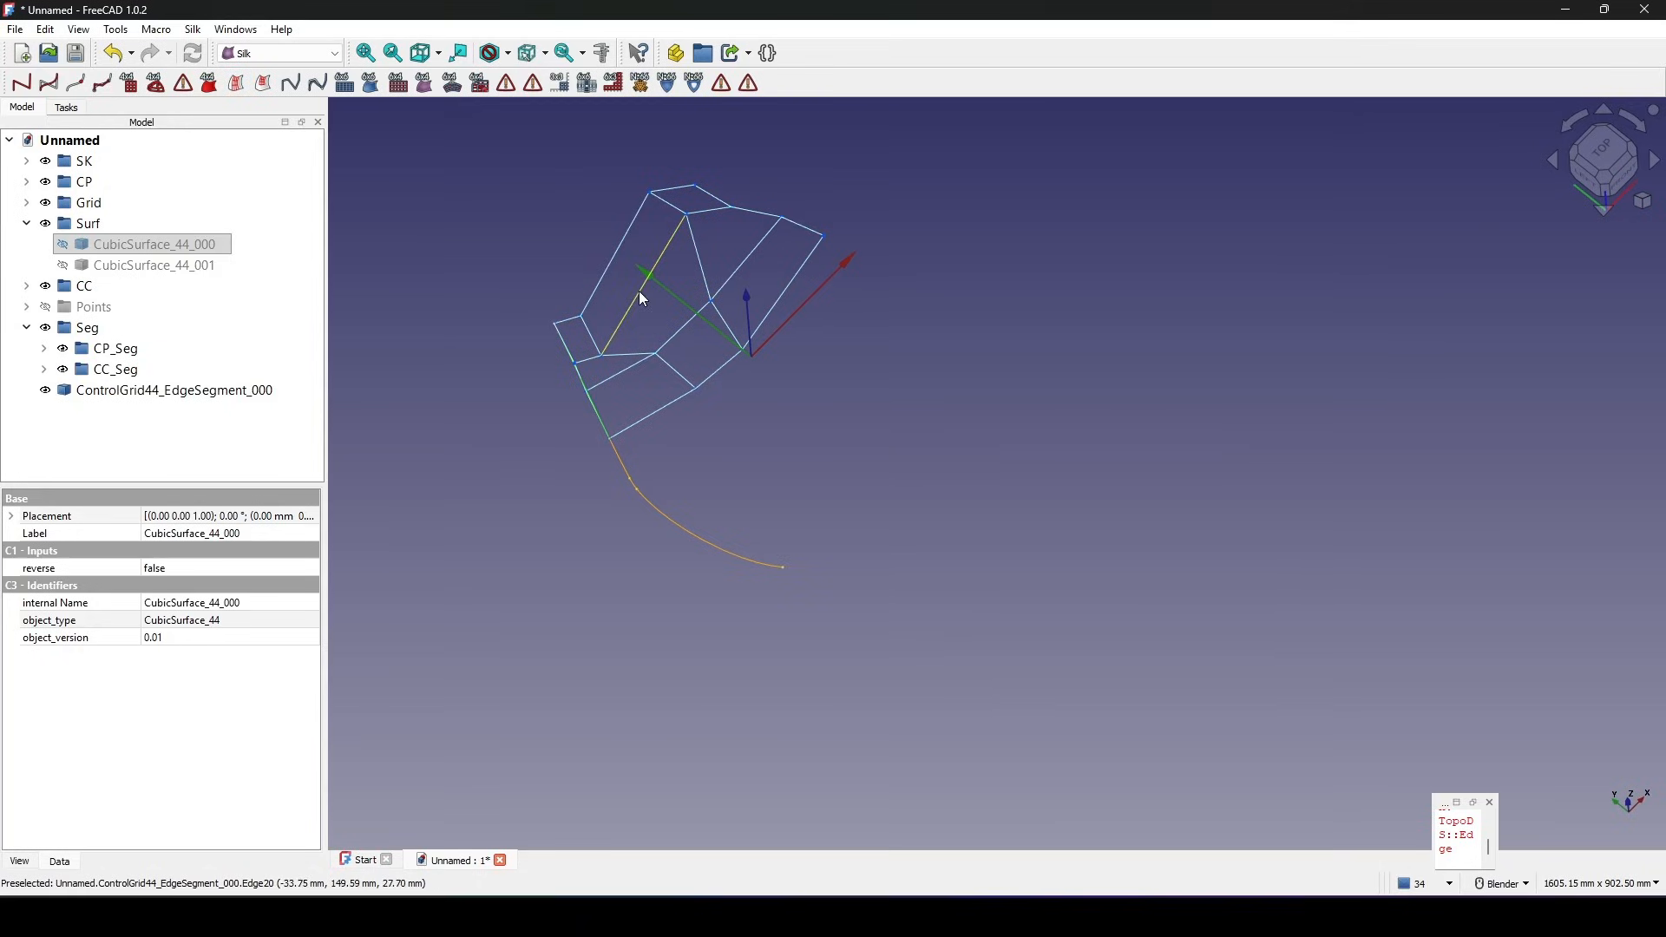
middle_click_drag(753, 512, 706, 487)
scroll(706, 487, "up", 2)
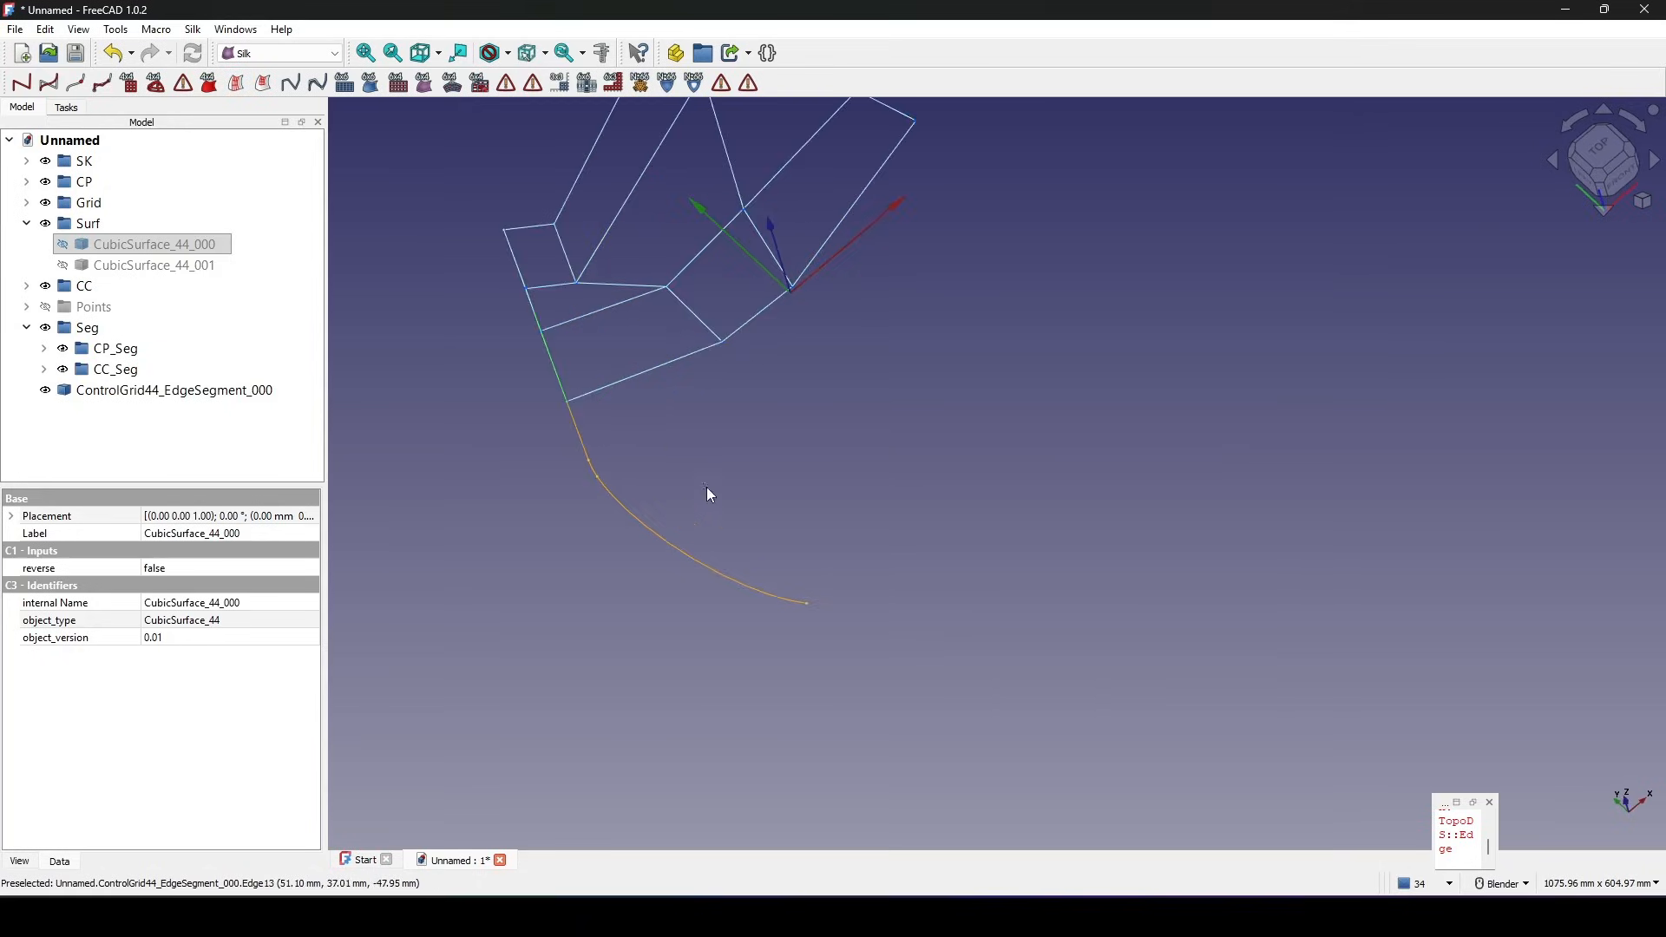
scroll(736, 373, "down", 1)
scroll(736, 372, "down", 1)
middle_click_drag(736, 372, 762, 429, "shift")
left_click(848, 424)
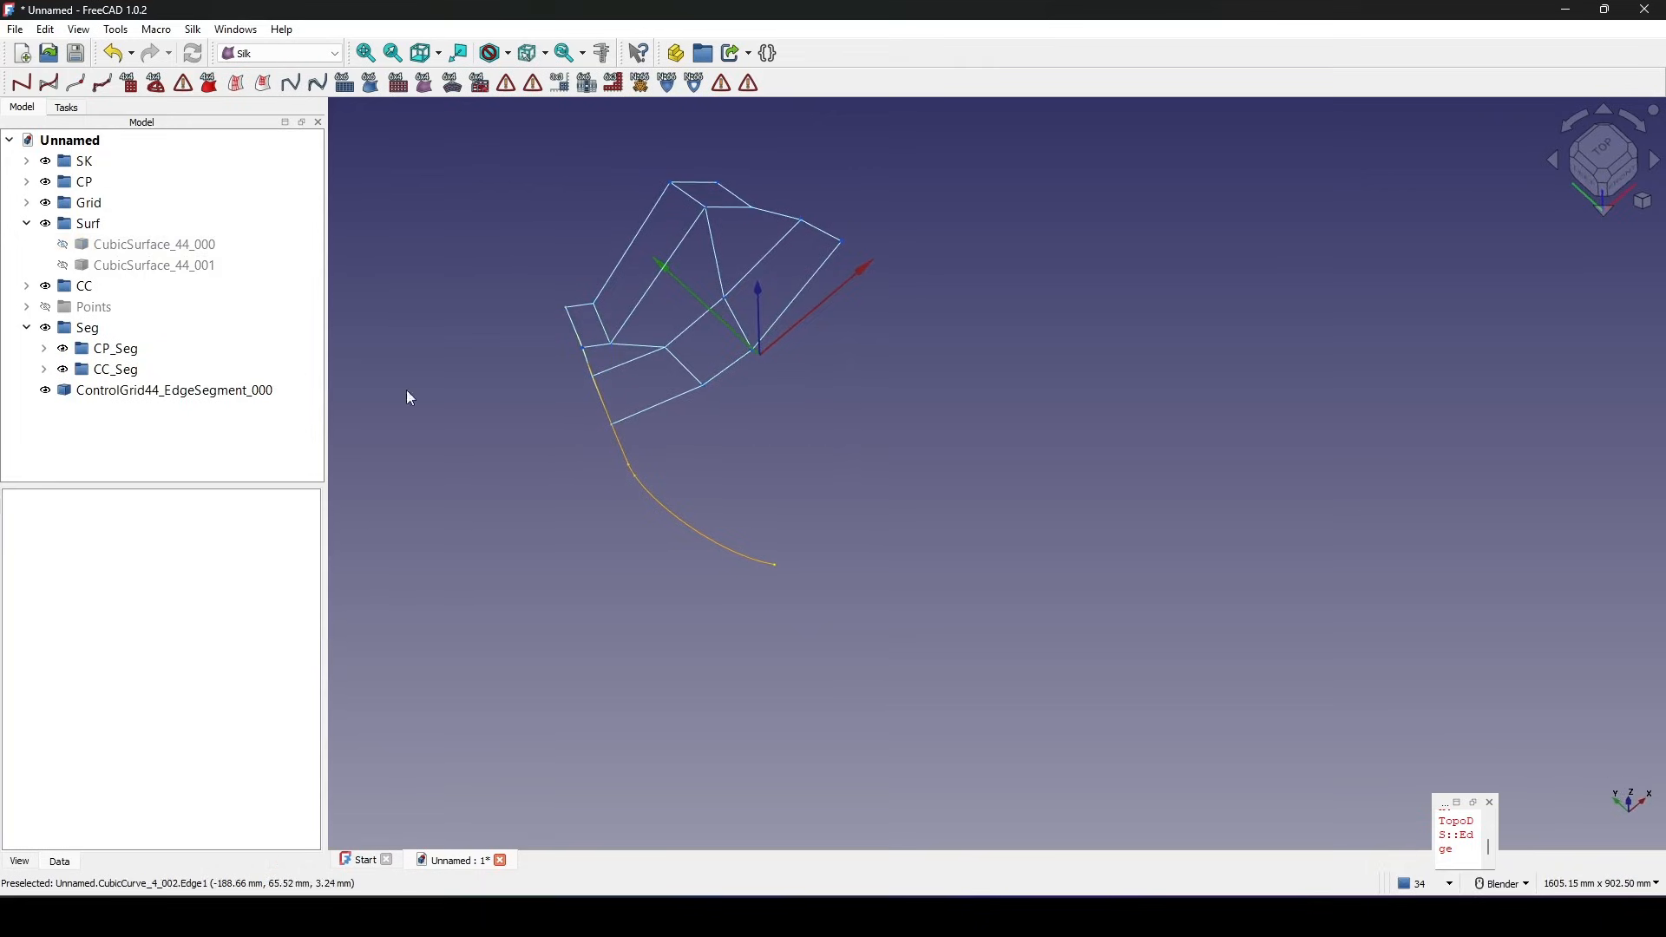
left_click(165, 246)
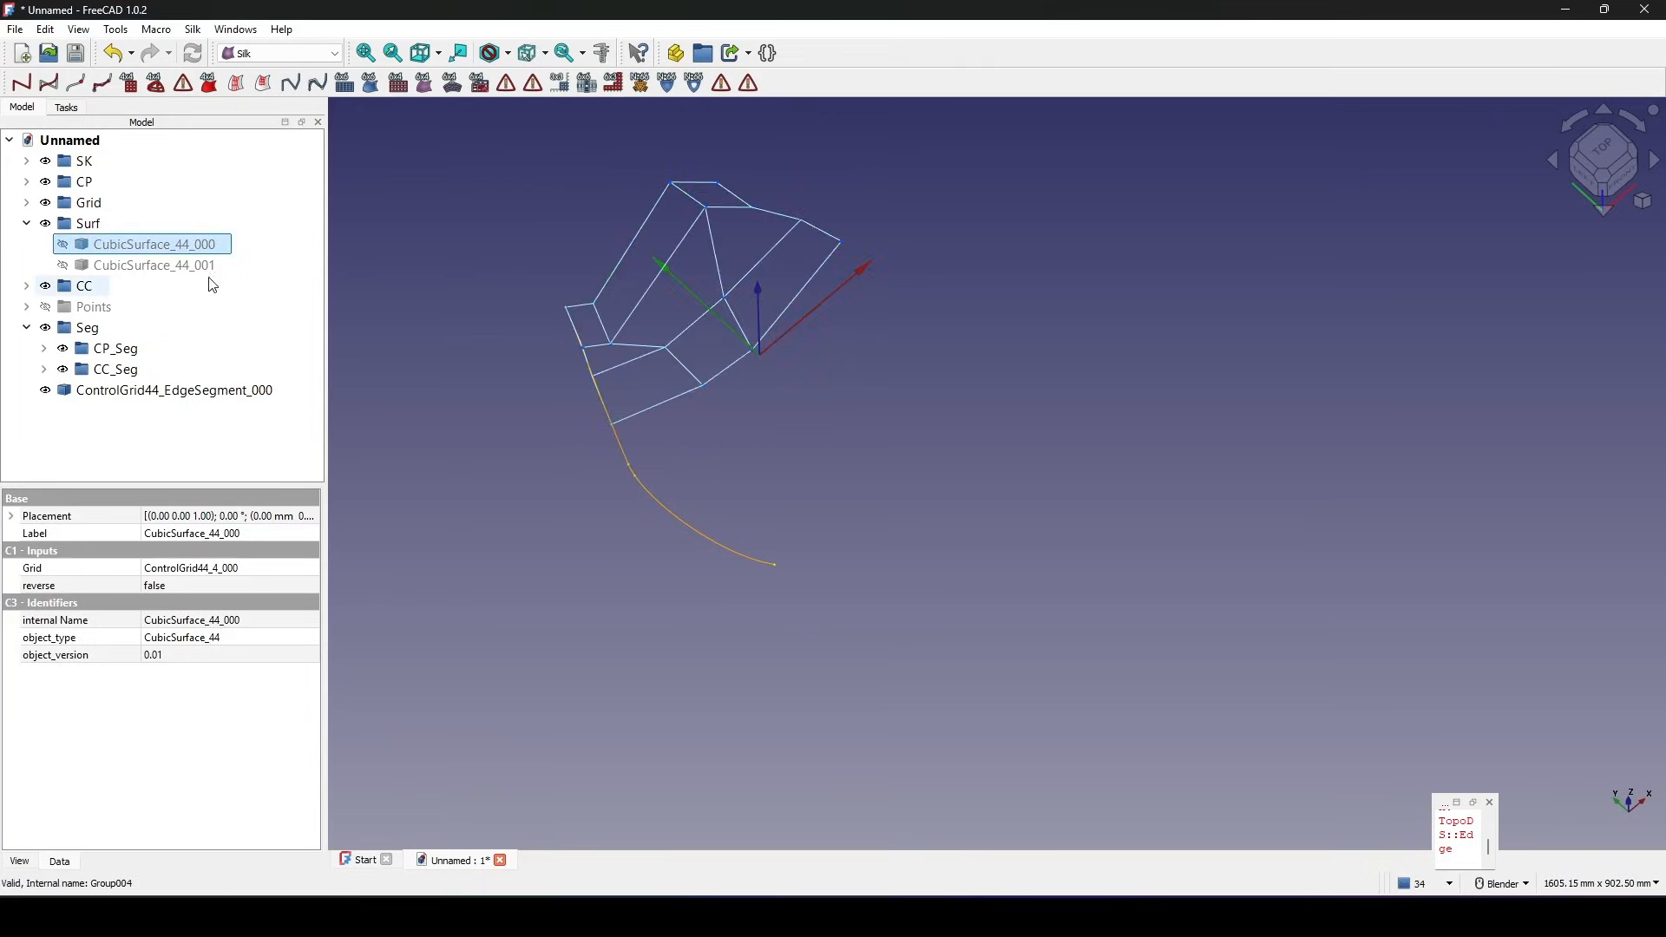
scroll(613, 451, "up", 3)
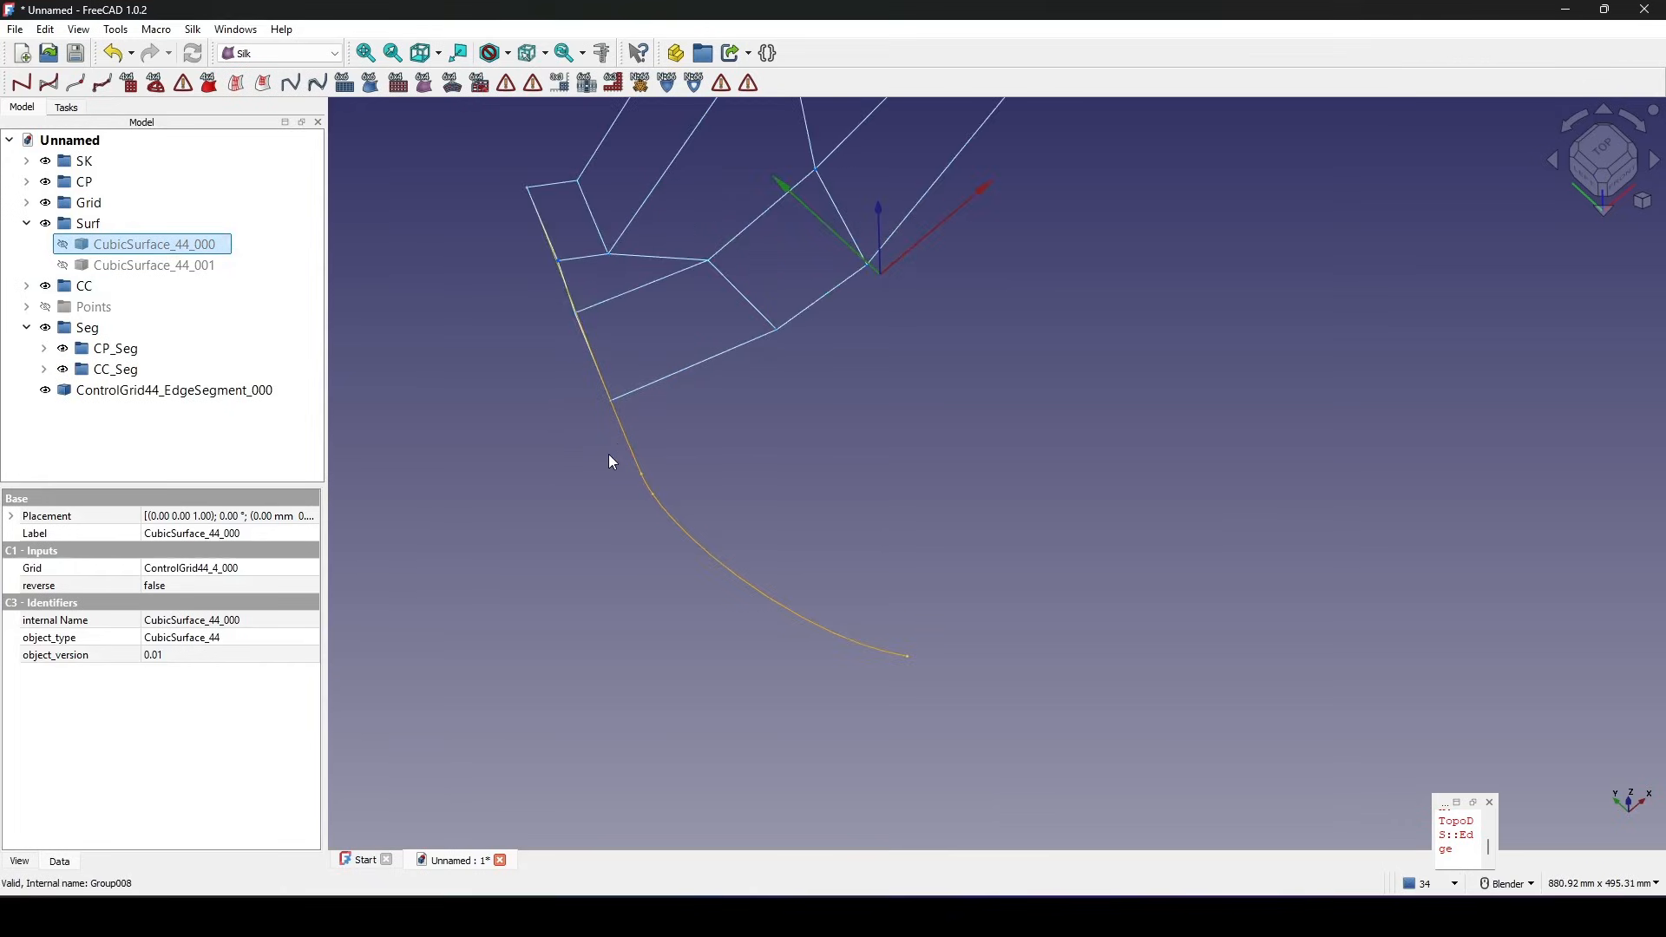
scroll(644, 450, "down", 3)
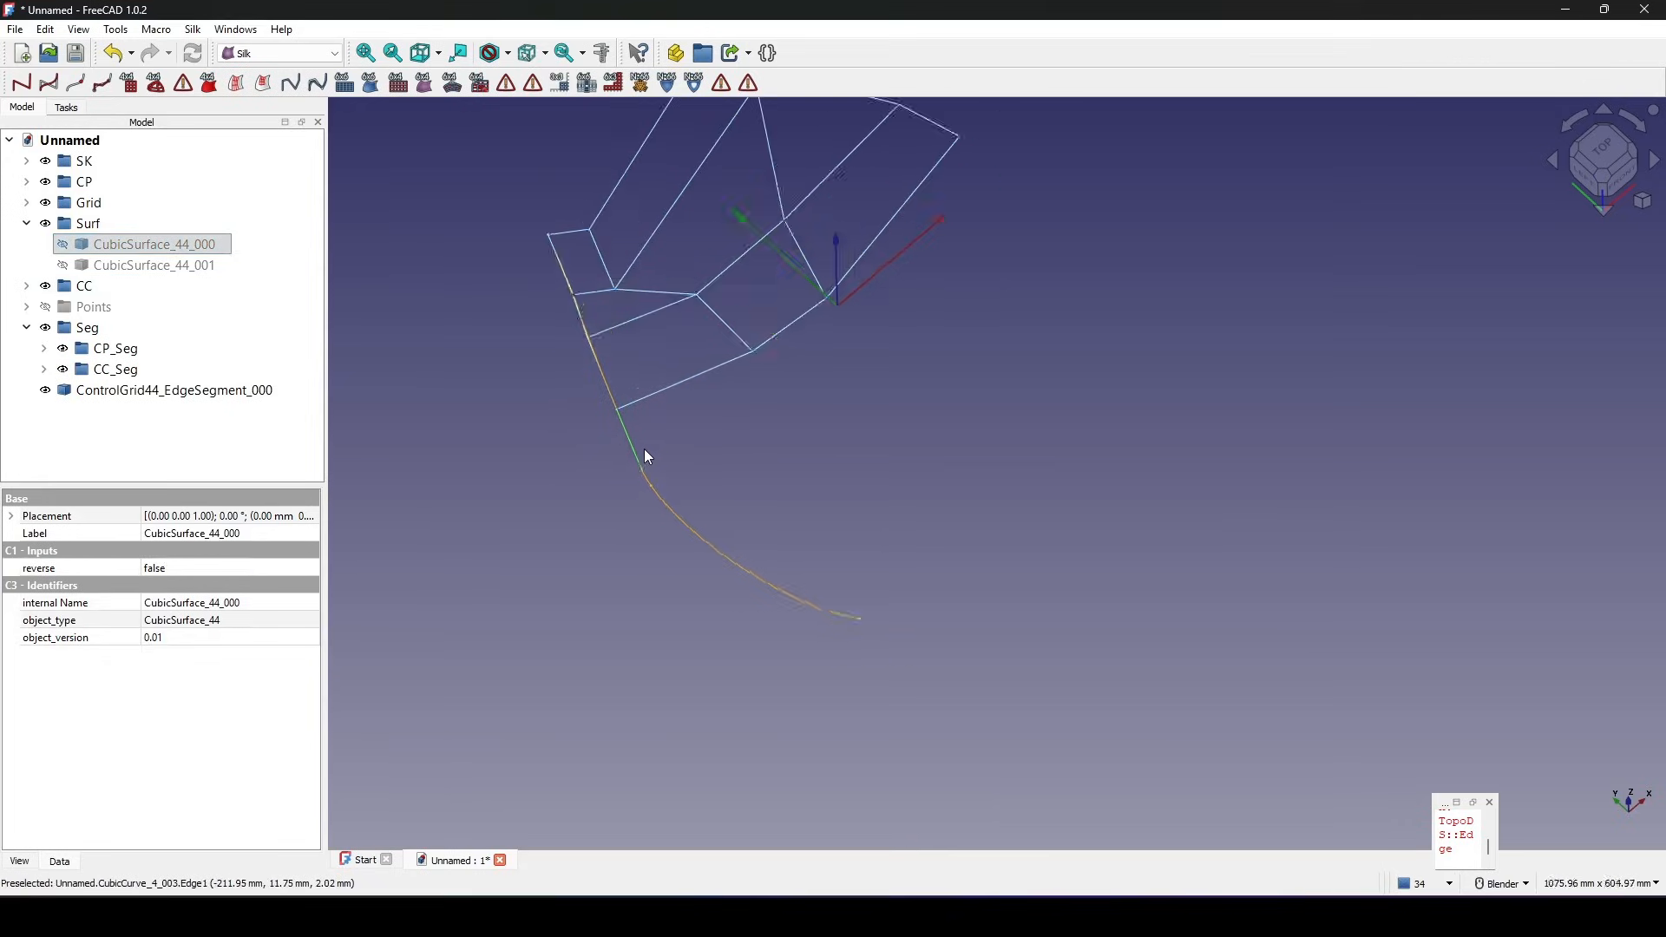
left_click(236, 84)
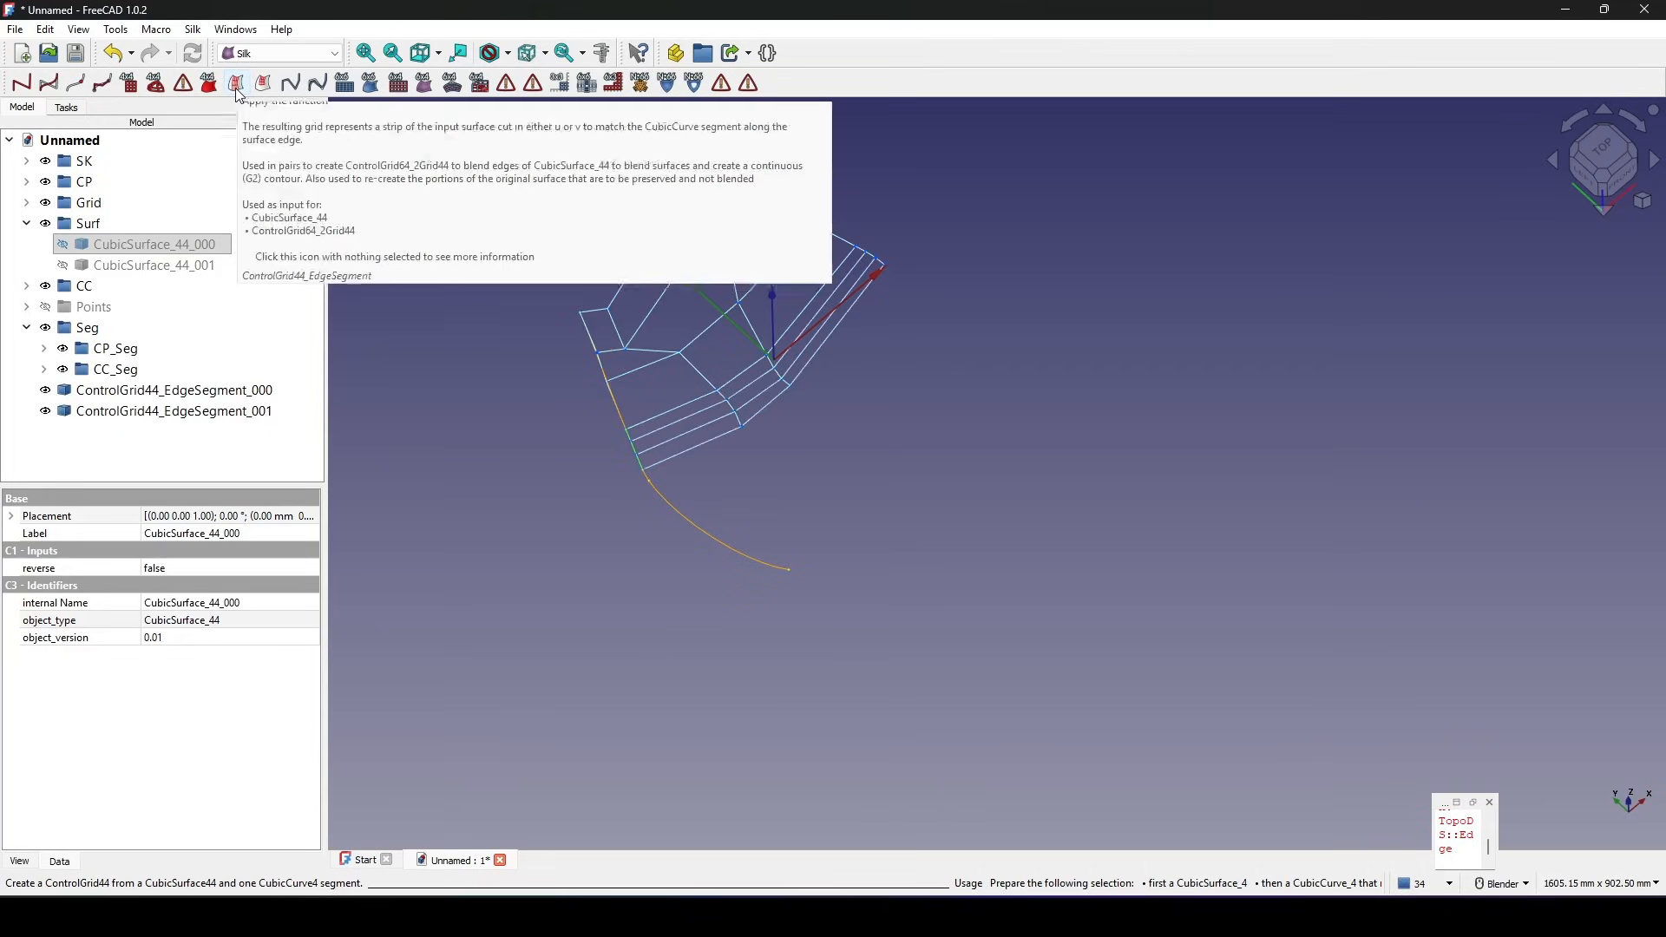
Show CubicSurface_44_000 to compare it with its two edge-segment grids, and hide it again.
middle_click_drag(923, 458, 851, 446, "shift")
left_click(830, 454)
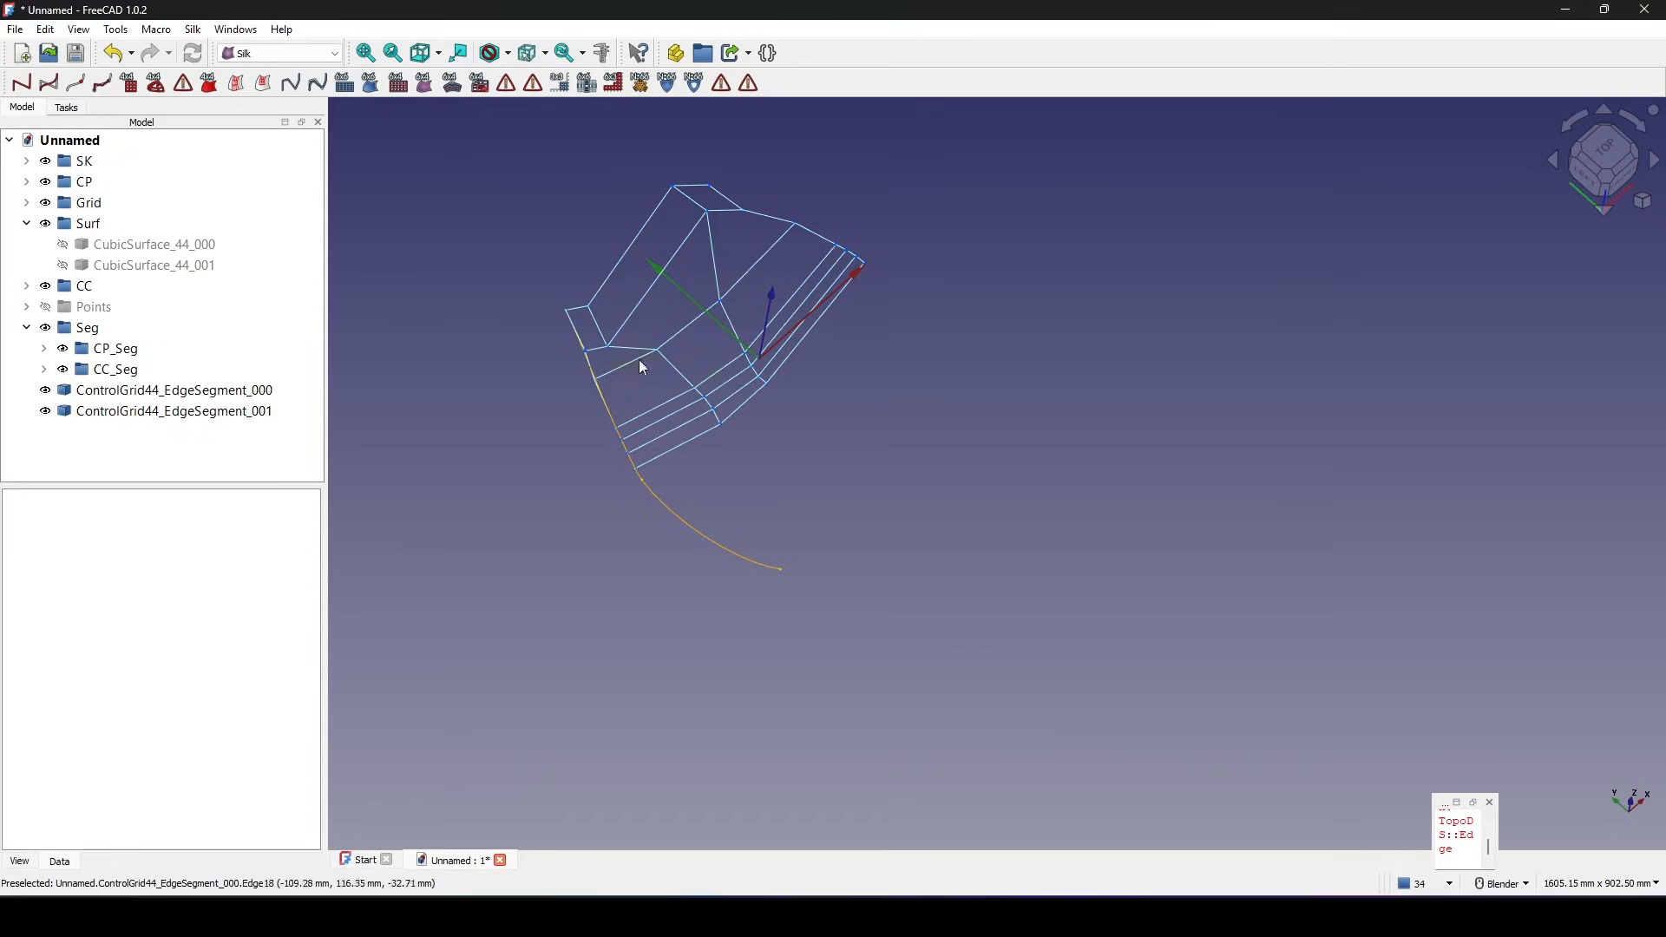
left_click(194, 250)
key("space")
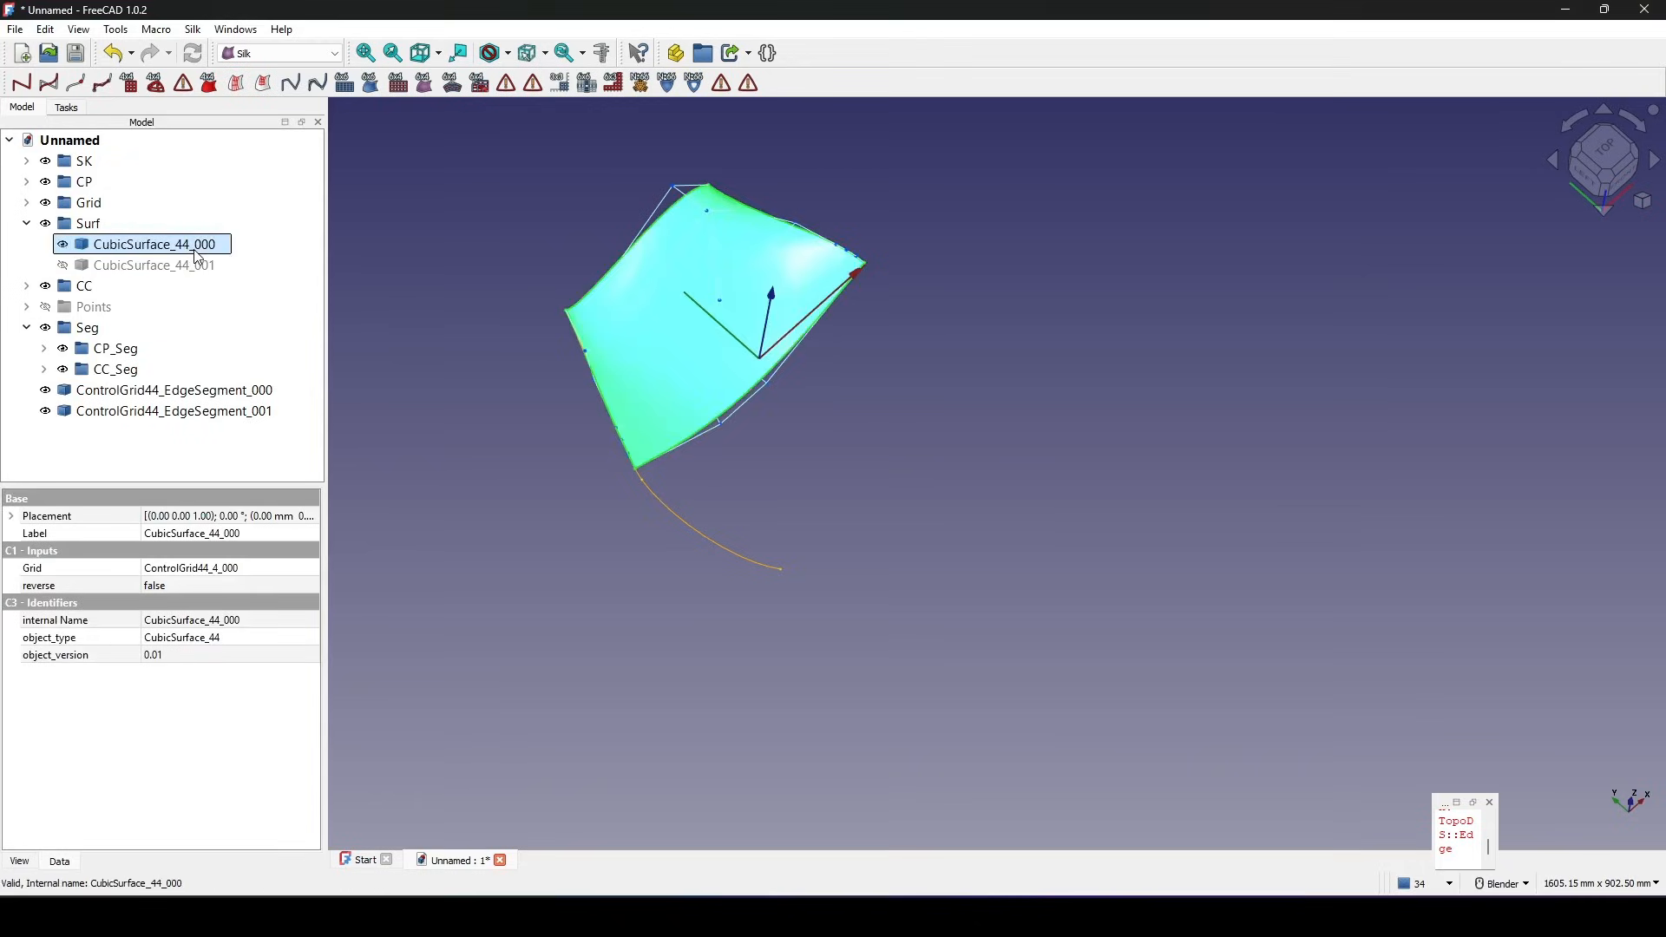
key("space")
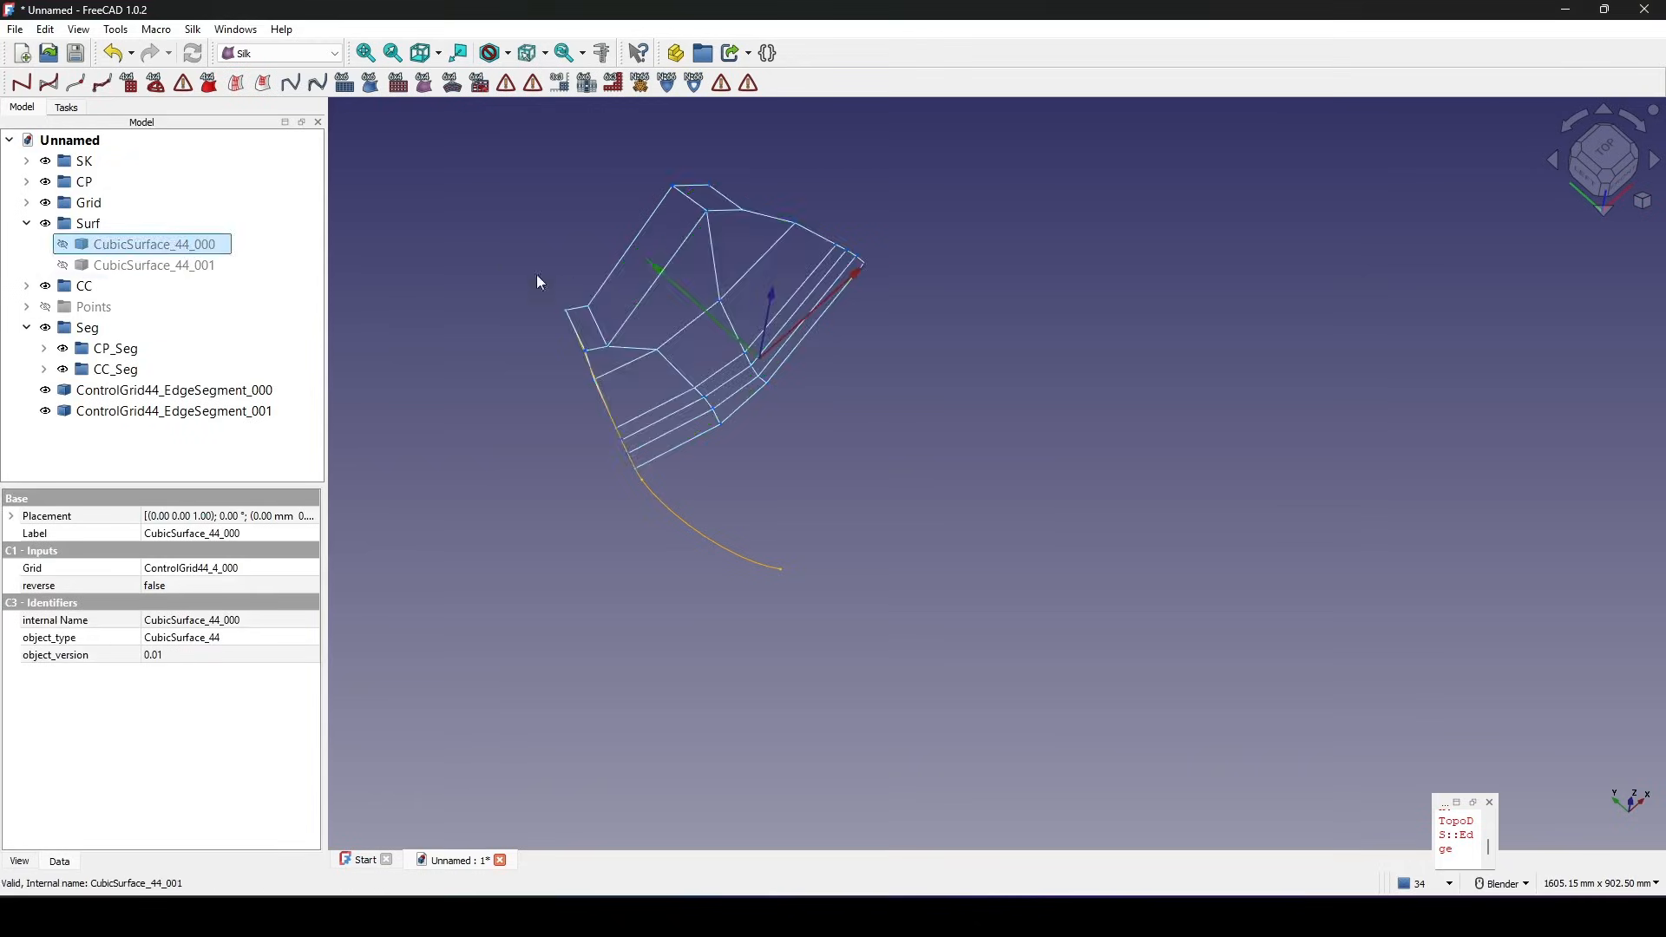
Create an edge-segment control grid from CubicSurface_44_001 and the short curve CubicCurve_4_005 at the junction.
left_click(165, 267)
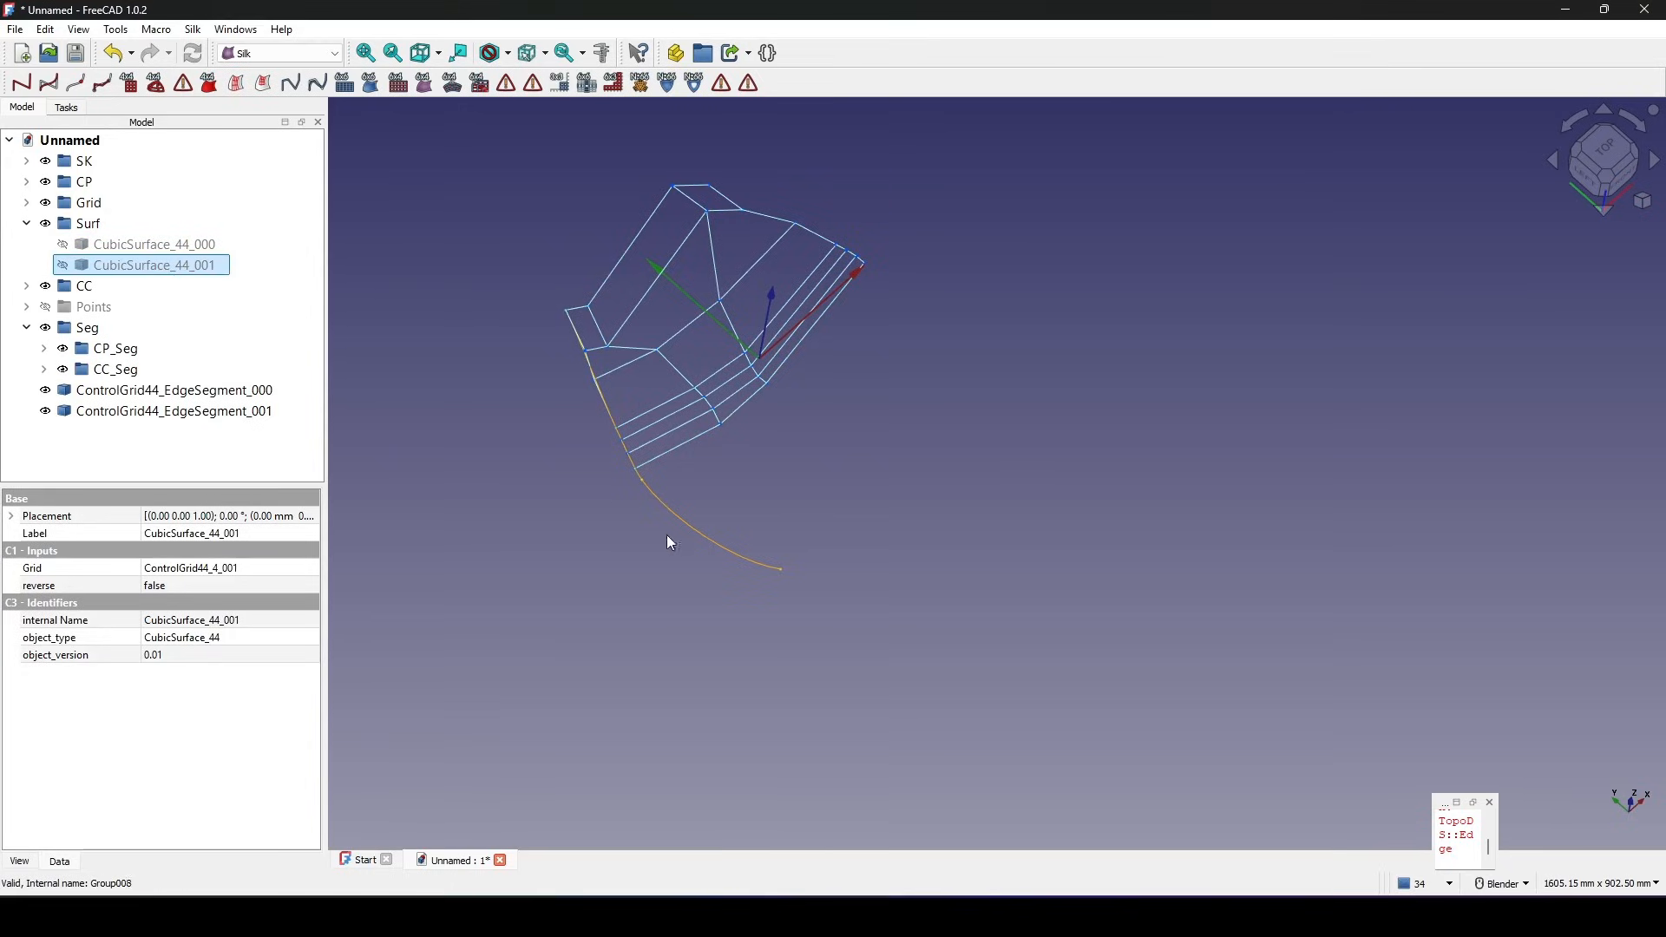
scroll(670, 505, "up", 2)
scroll(621, 481, "up", 2)
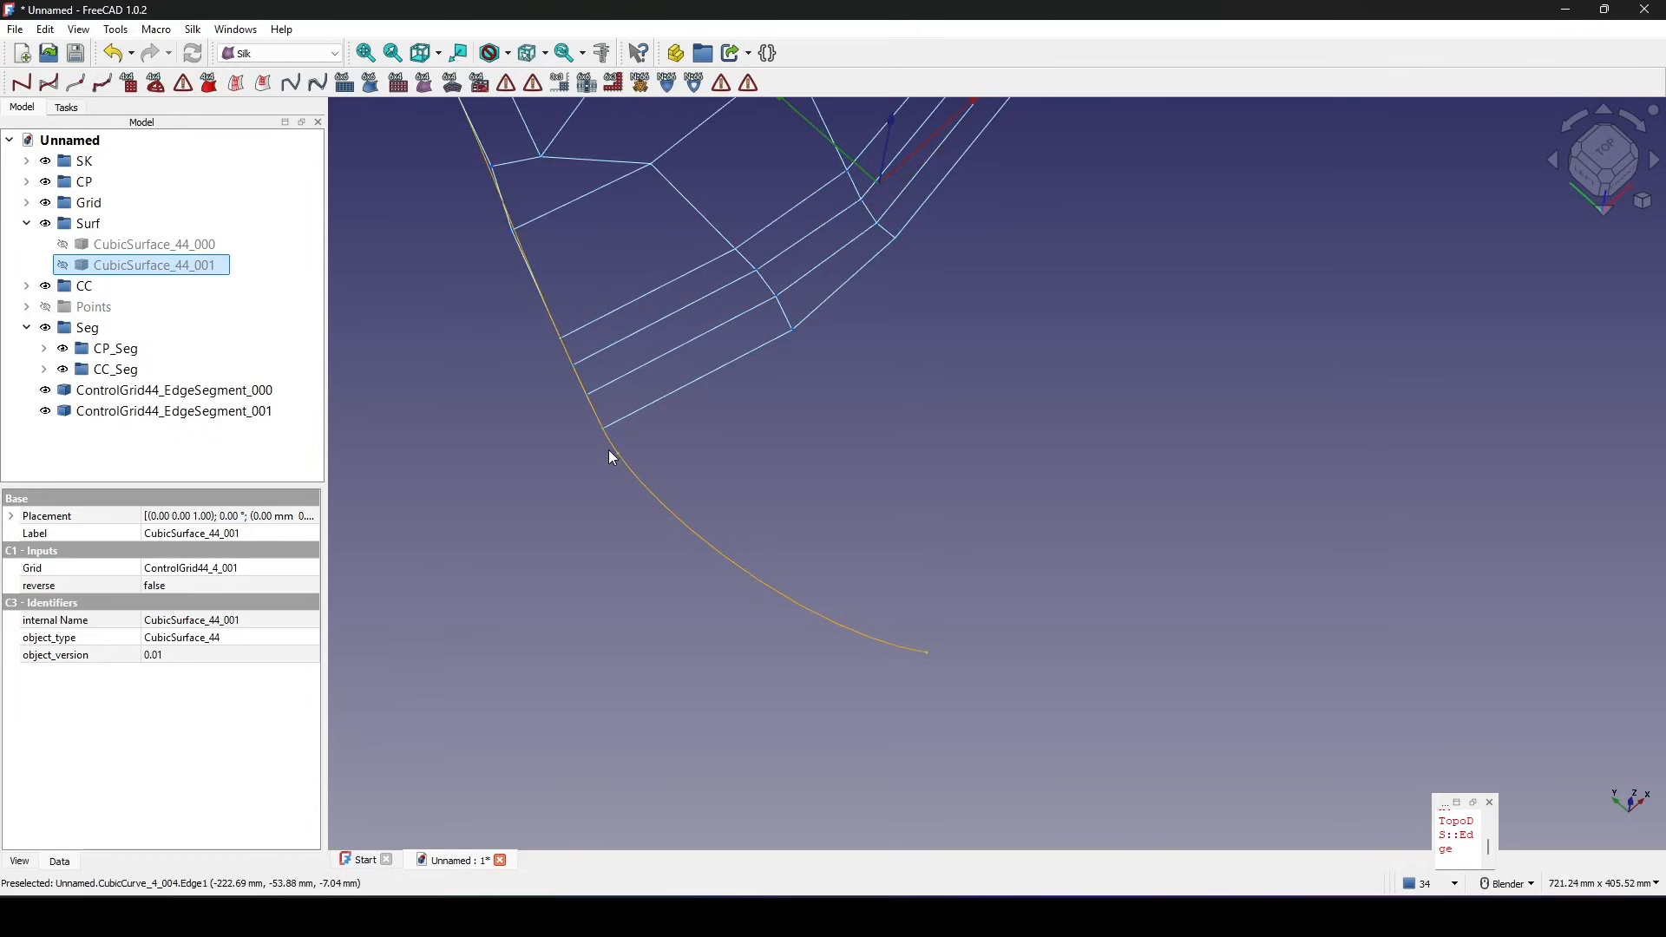
left_click(613, 455)
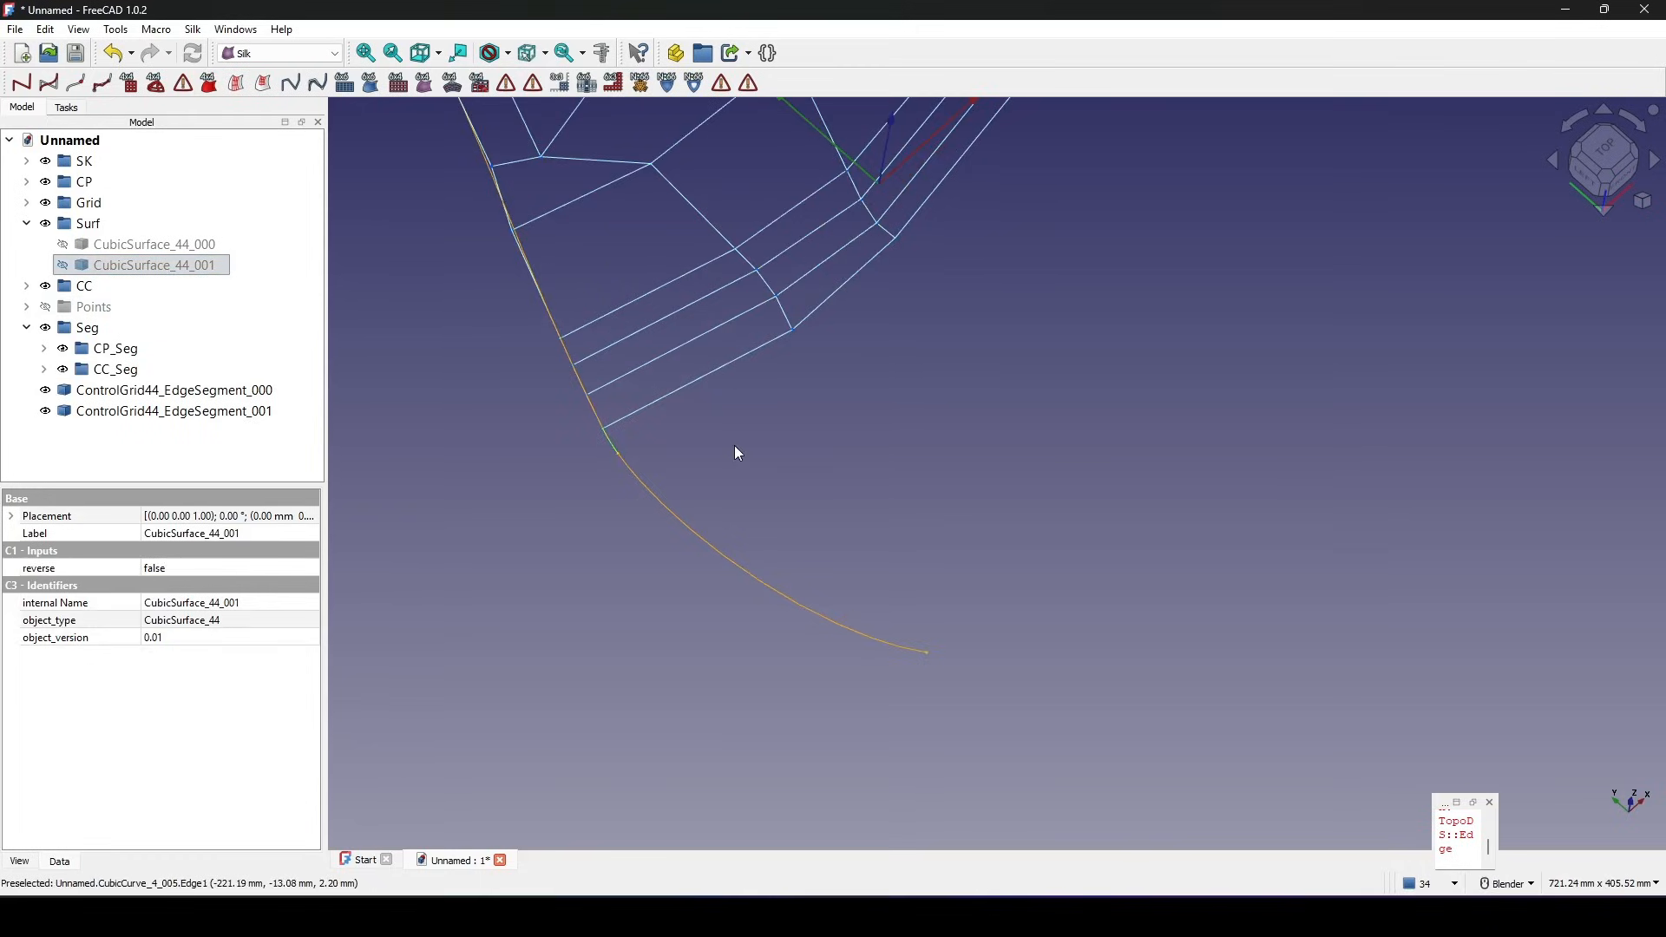
scroll(738, 453, "down", 3)
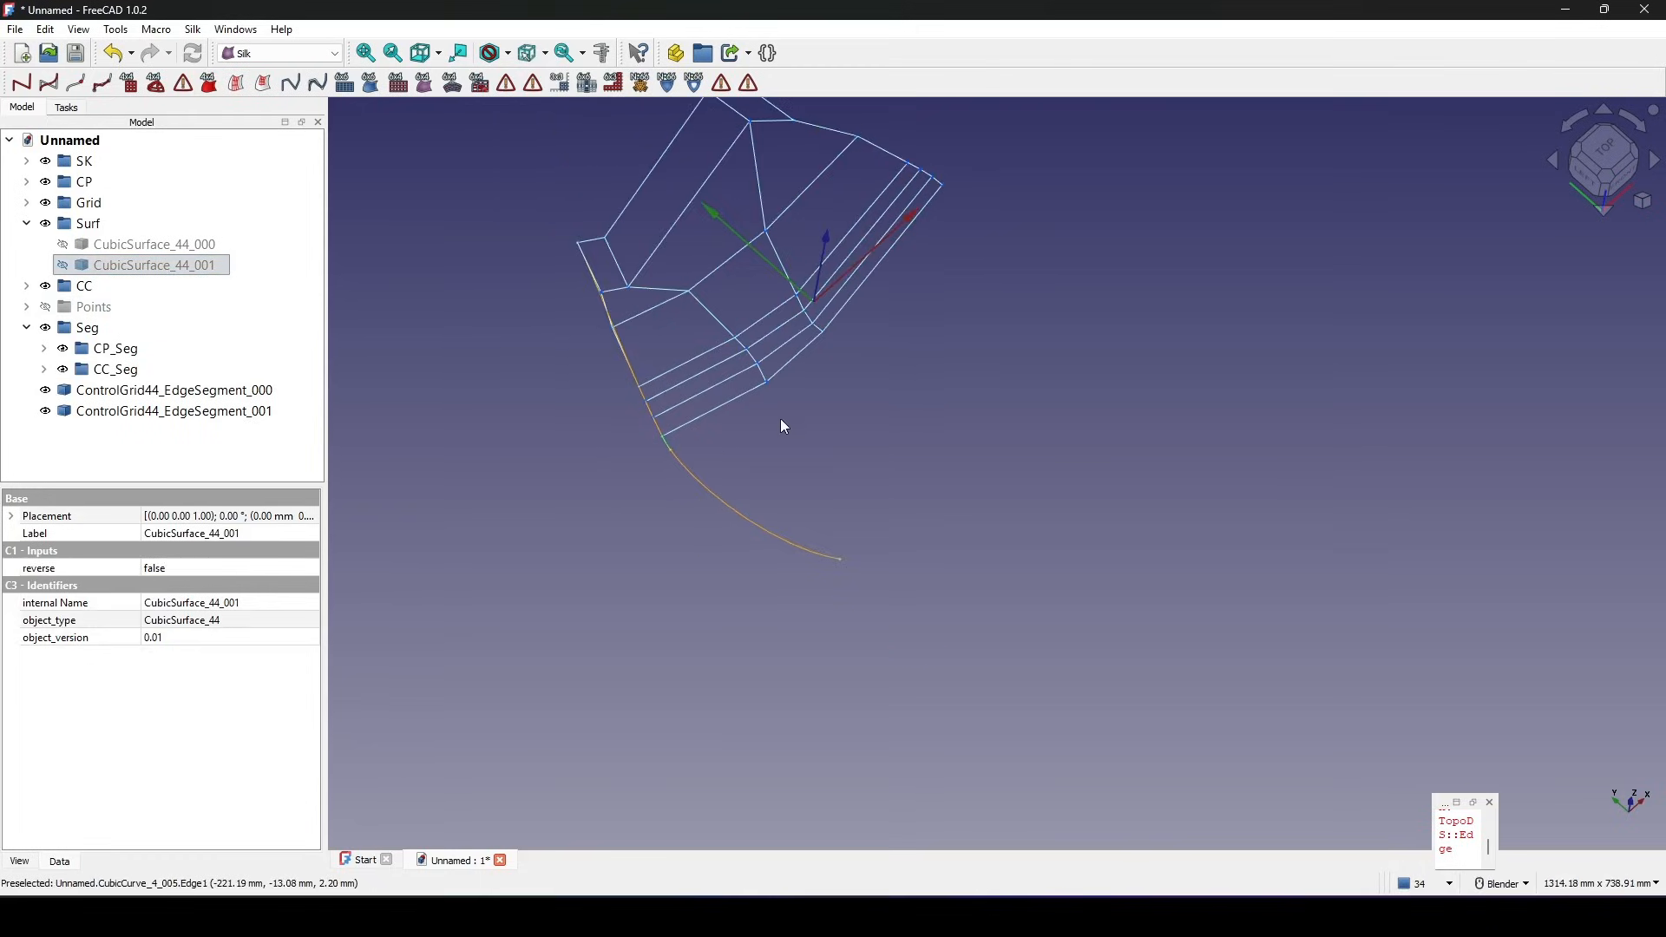
left_click(237, 84)
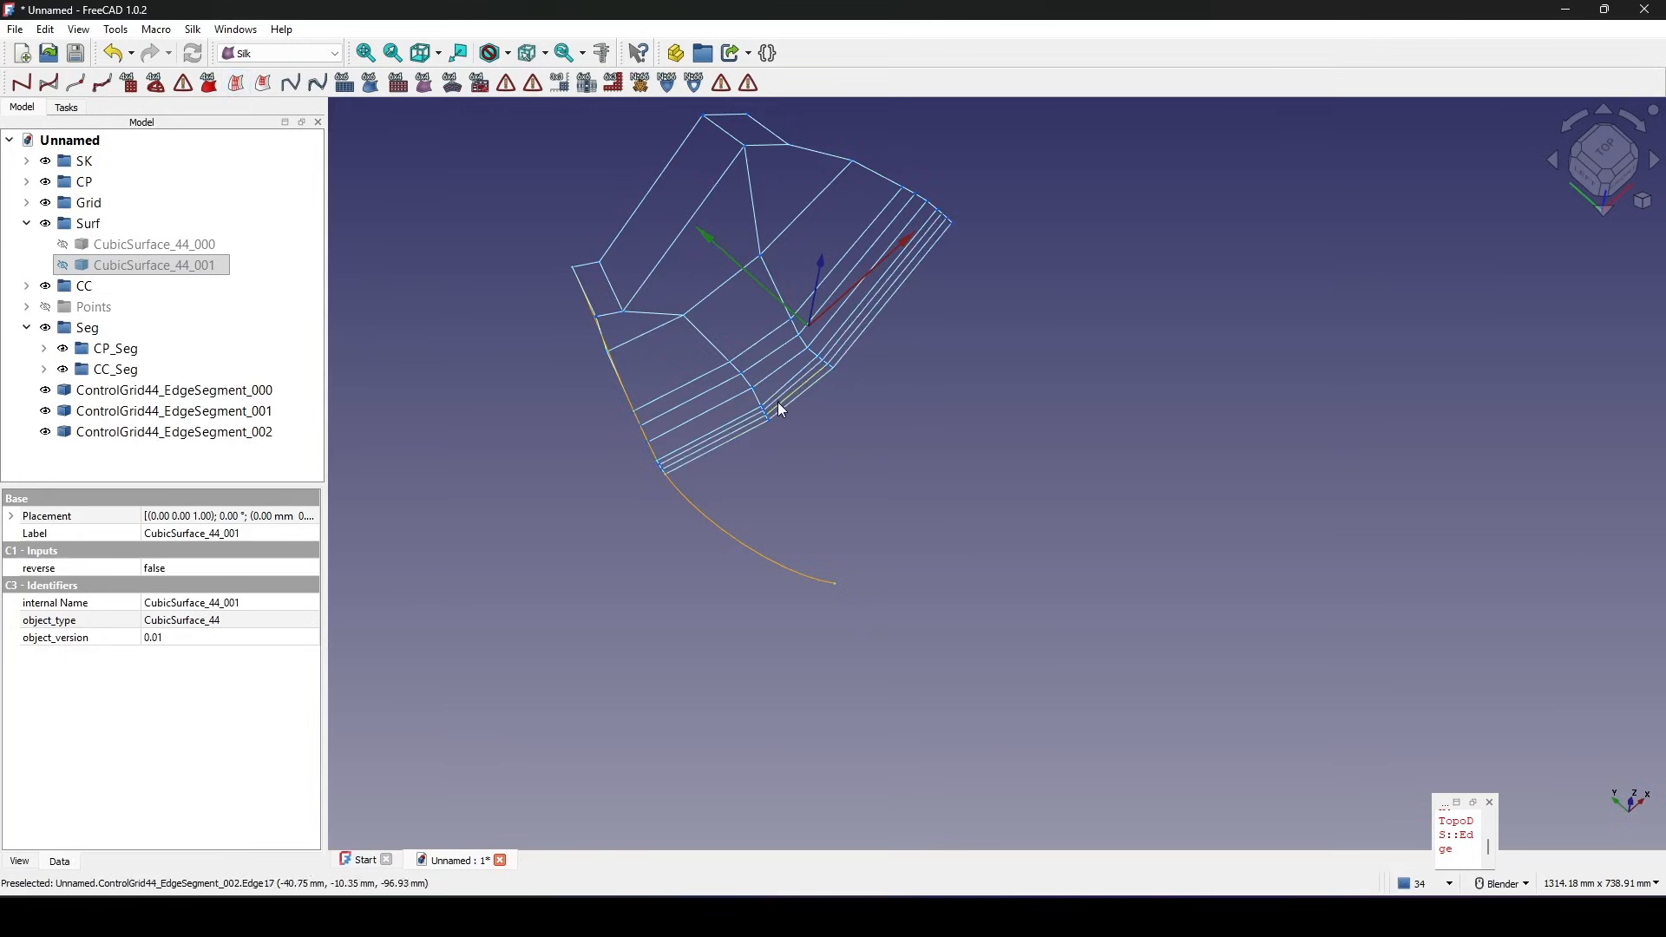
Create an edge-segment control grid from CubicSurface_44_001 and the long lower curve CubicCurve_4_004.
middle_click_drag(798, 421, 787, 398, "shift")
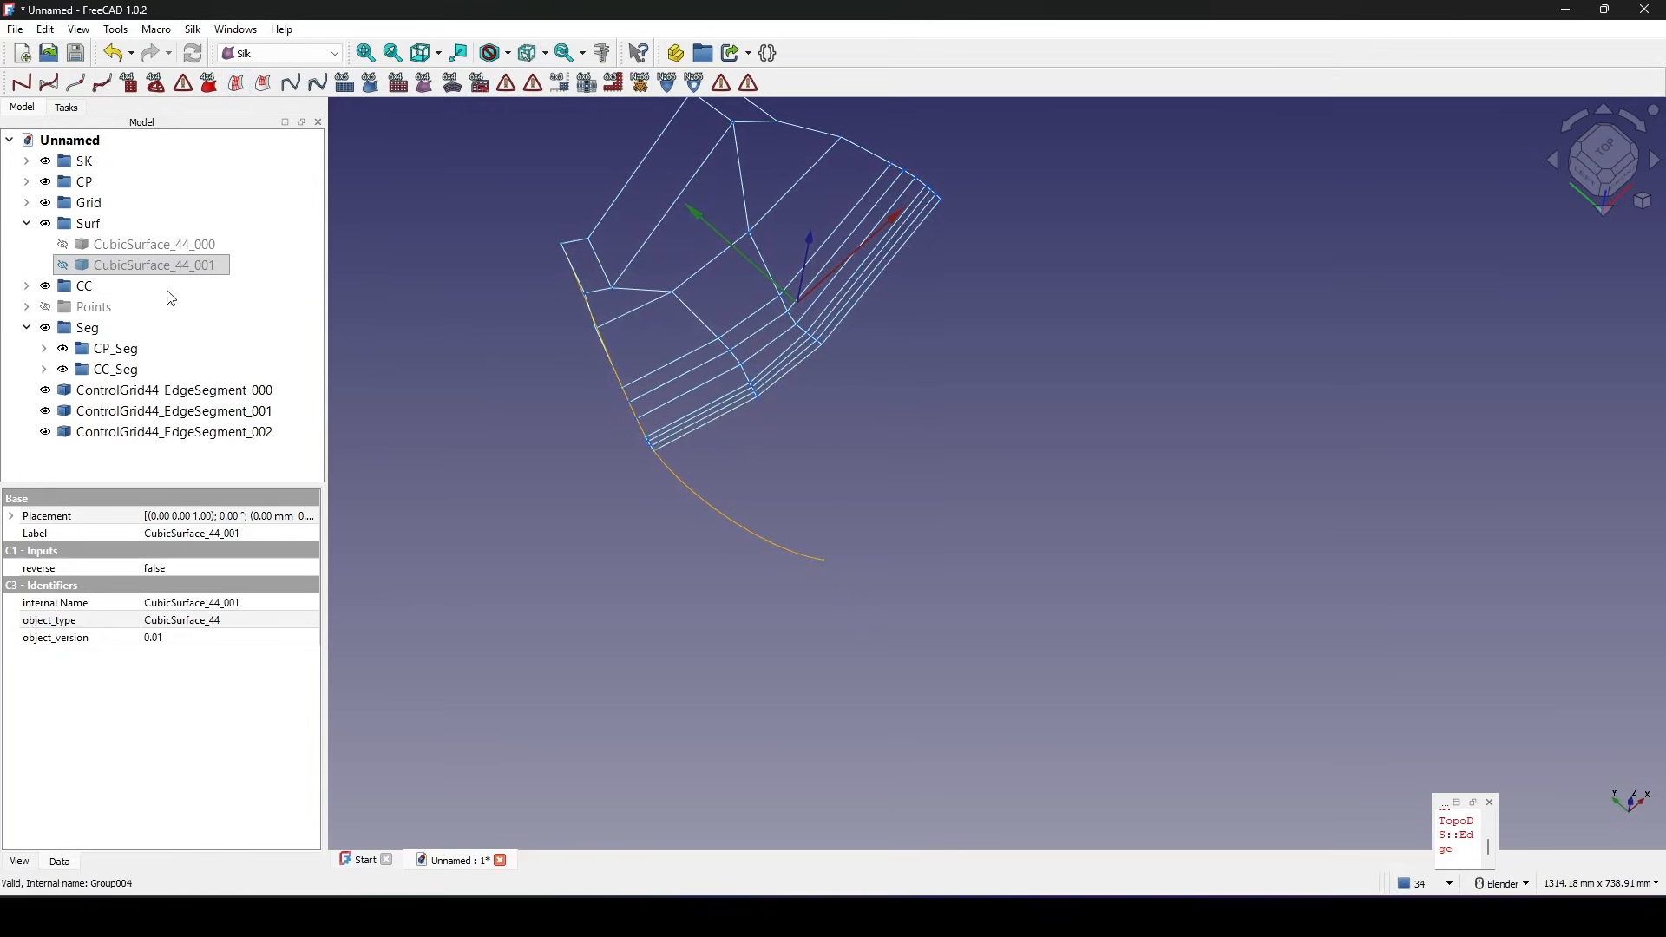
left_click(178, 268)
left_click(729, 527)
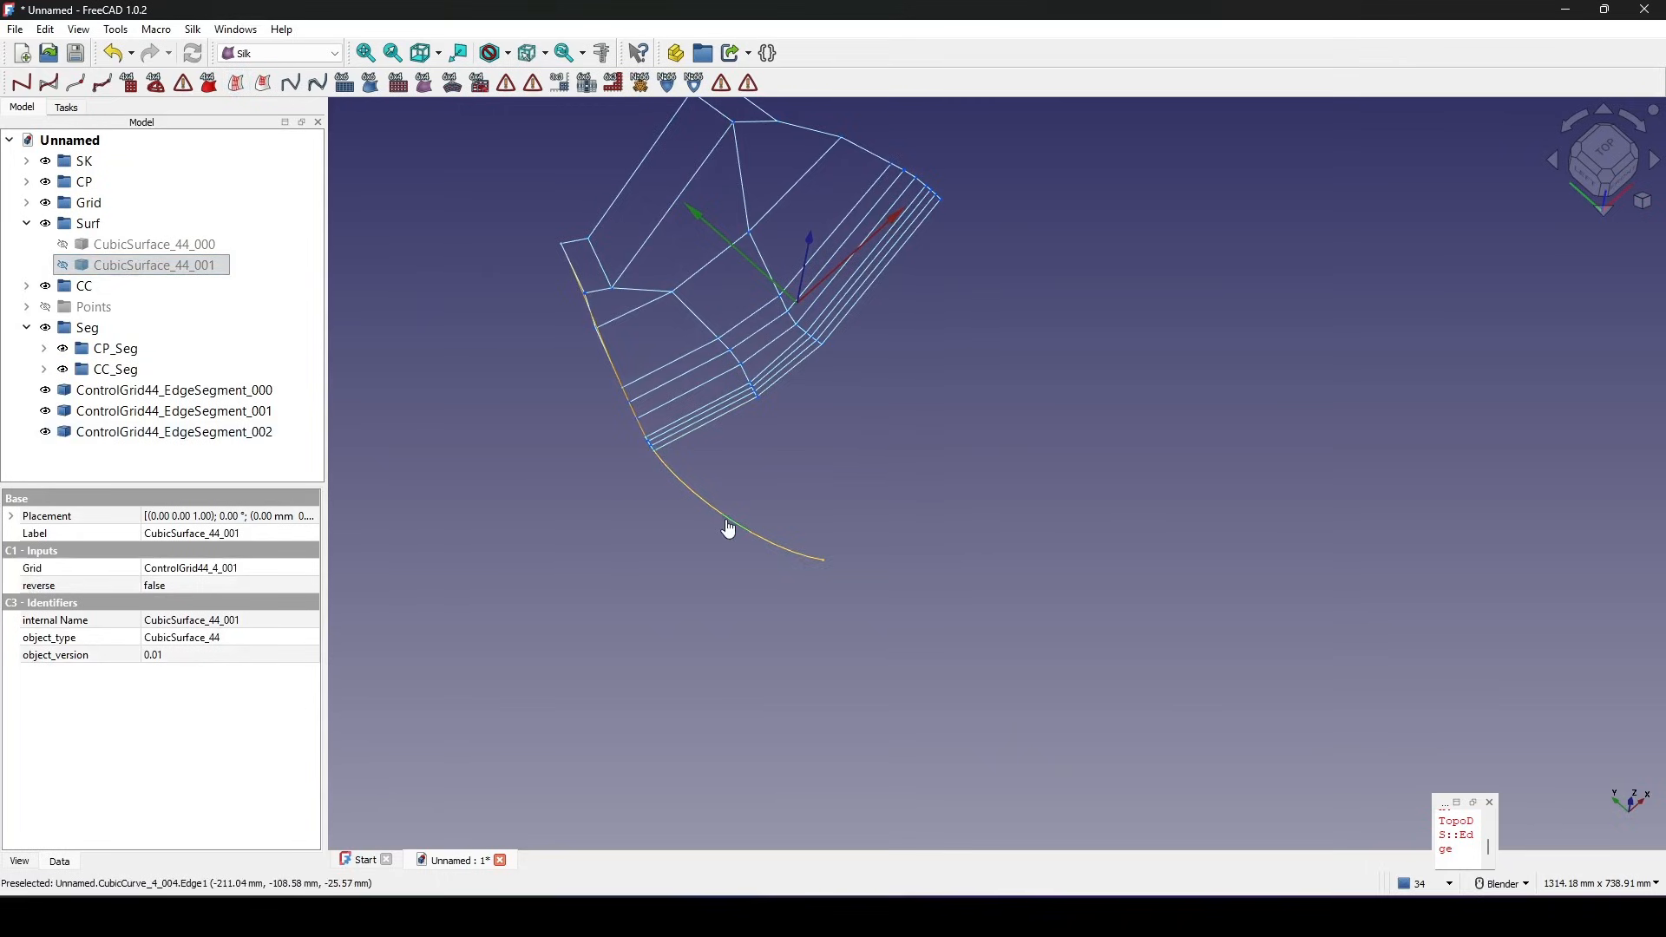
left_click(235, 86)
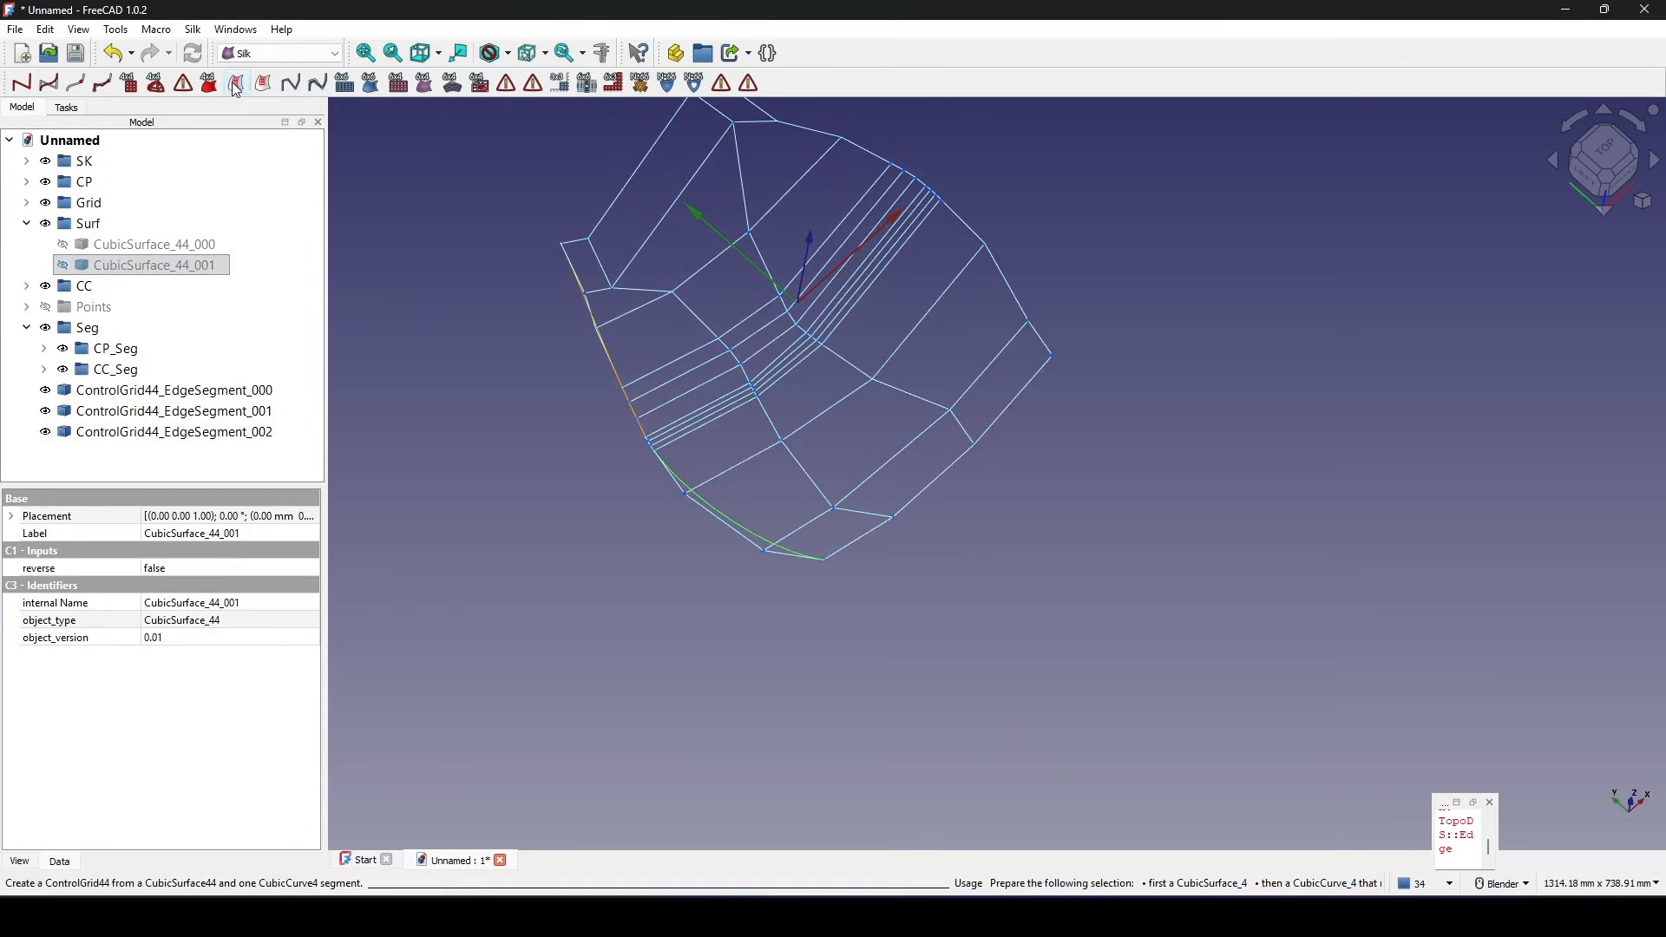
scroll(791, 382, "down", 2)
mouse_move(818, 395)
middle_mouse_down("shift")
mouse_move(803, 411)
mouse_move(824, 391)
mouse_move(802, 375)
middle_mouse_up("shift")
left_click(1053, 424)
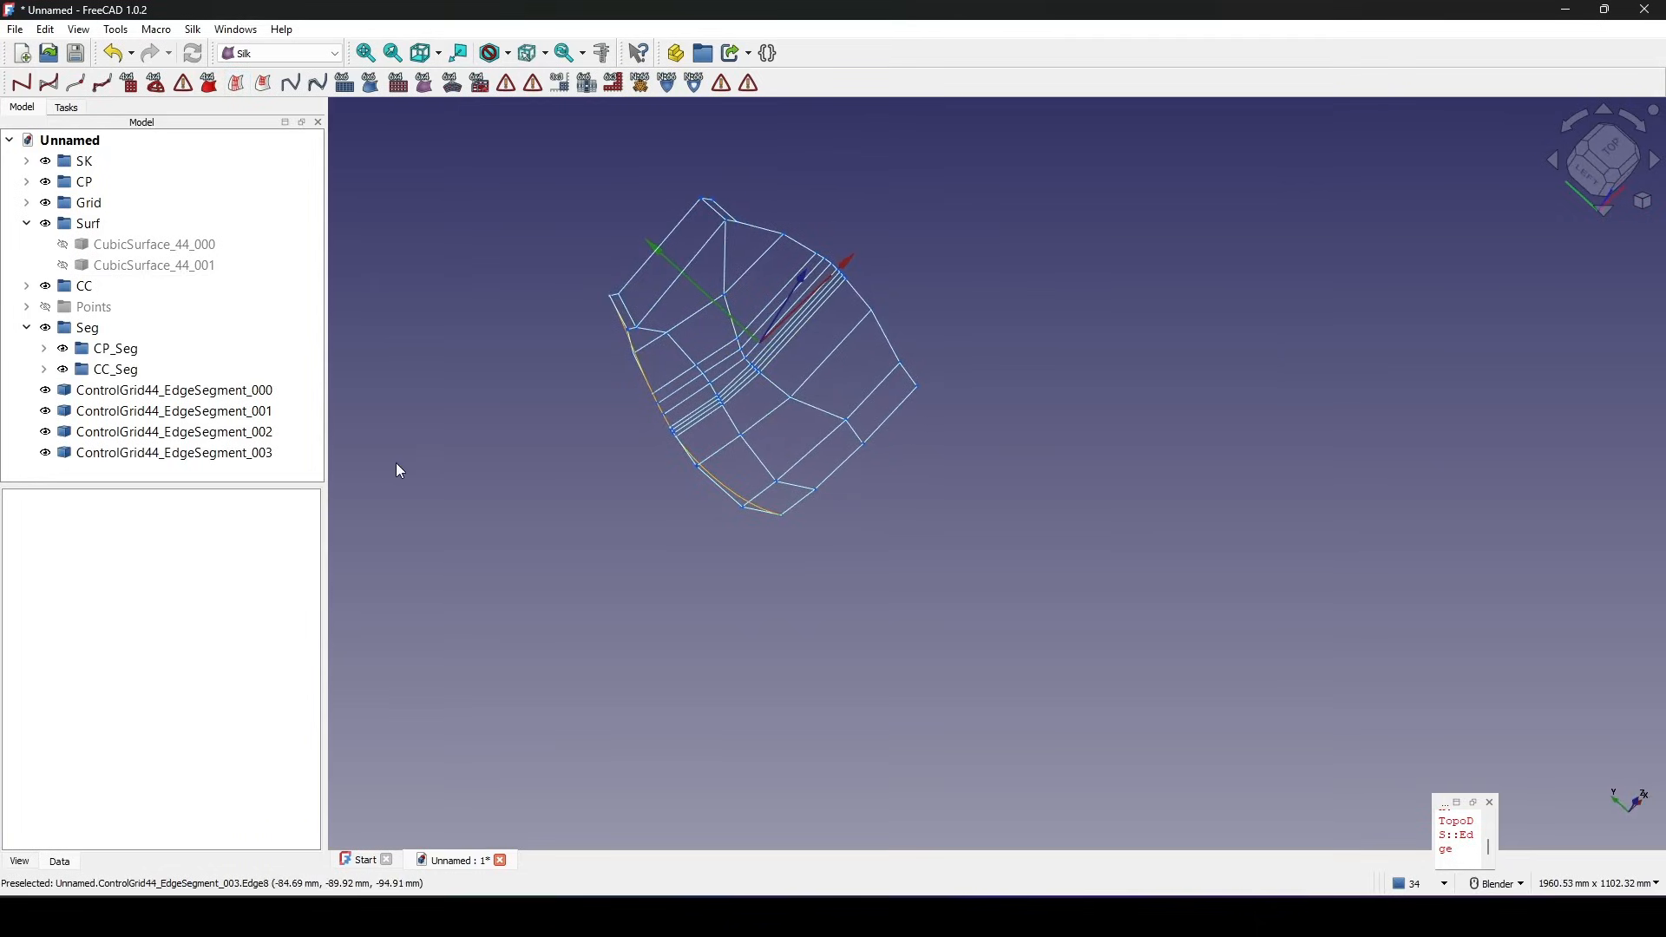
Create a subgroup named Grid_Seg inside the Seg group.
left_click_drag(191, 485, 191, 535)
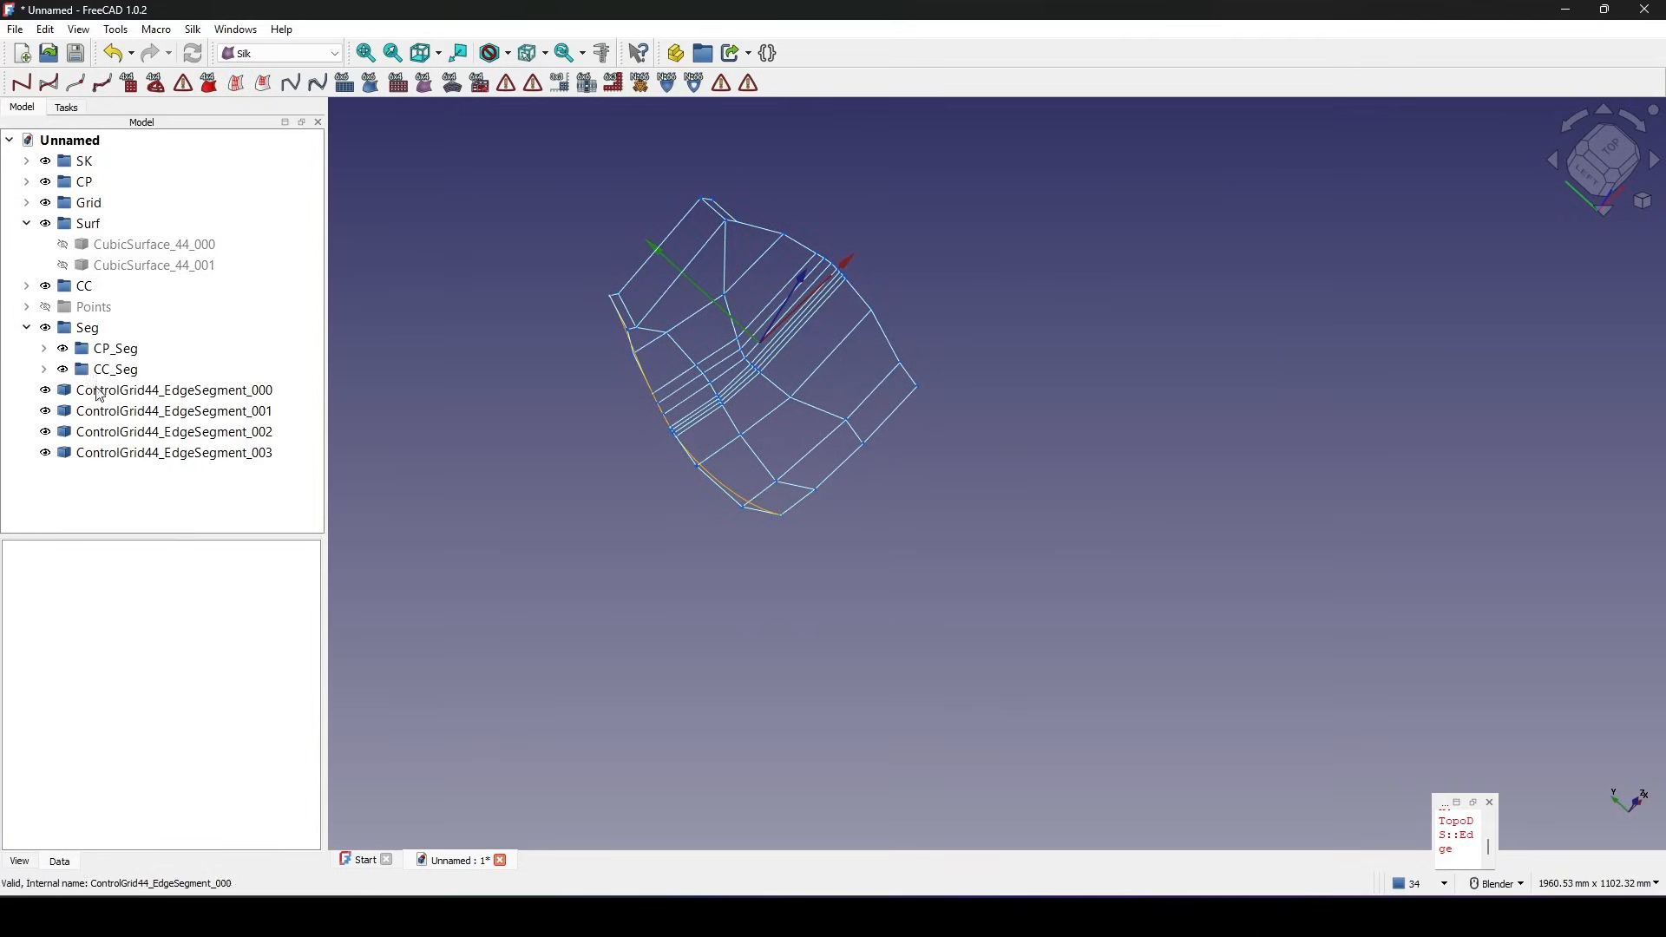
left_click(76, 330)
right_click(76, 332)
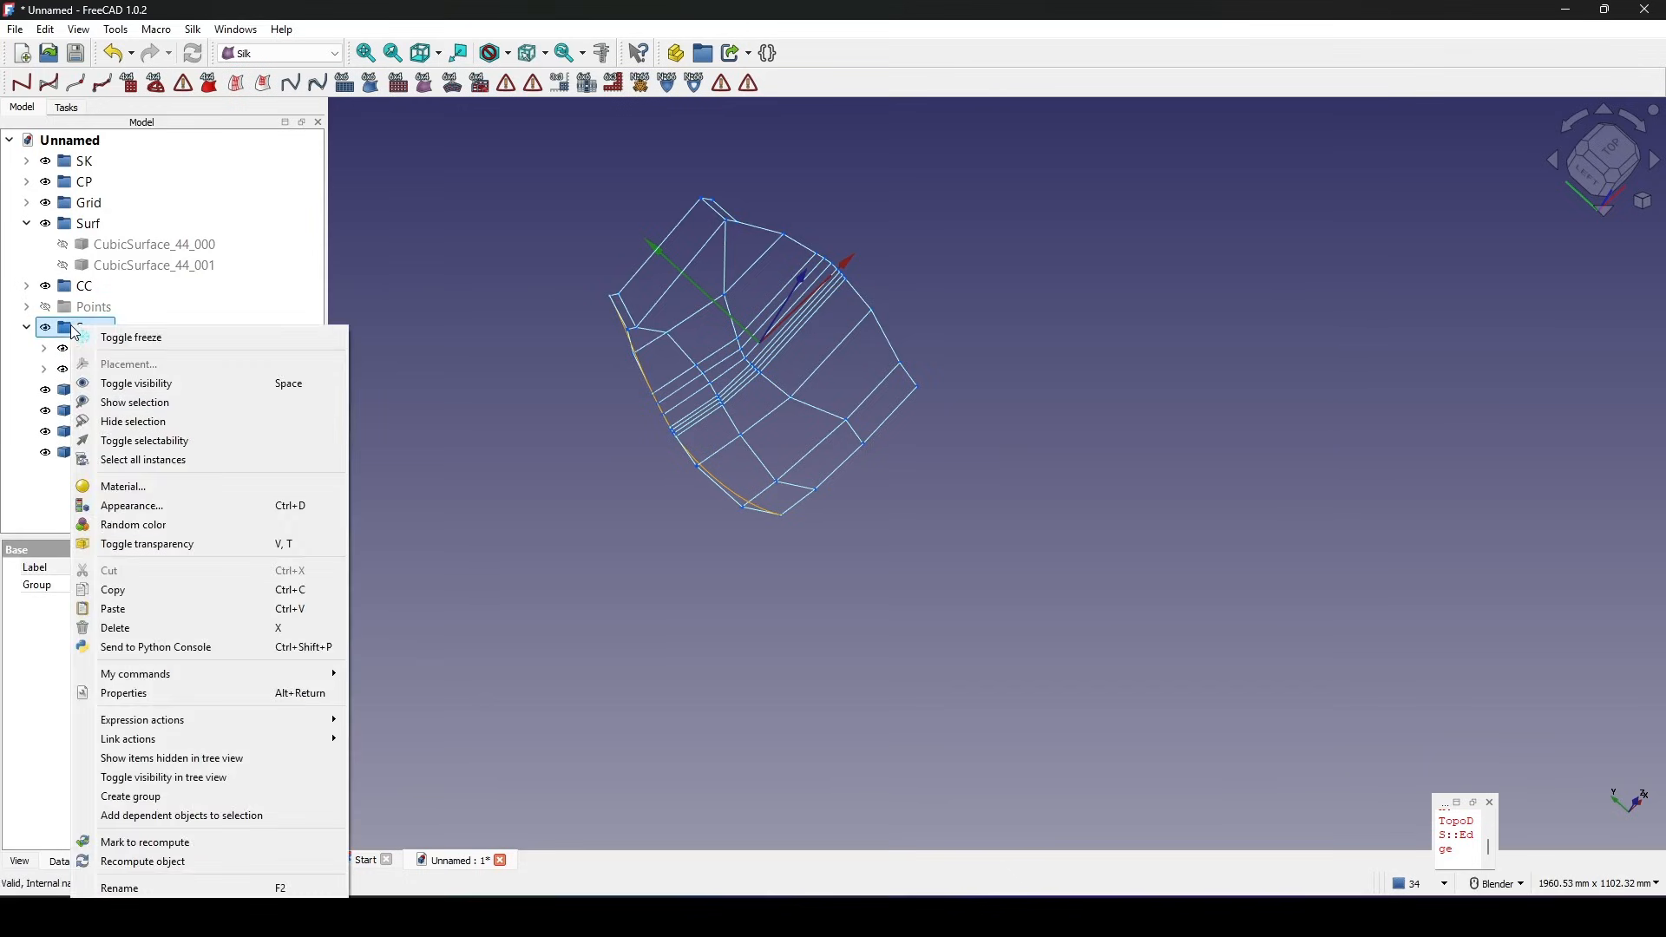
left_click(206, 795)
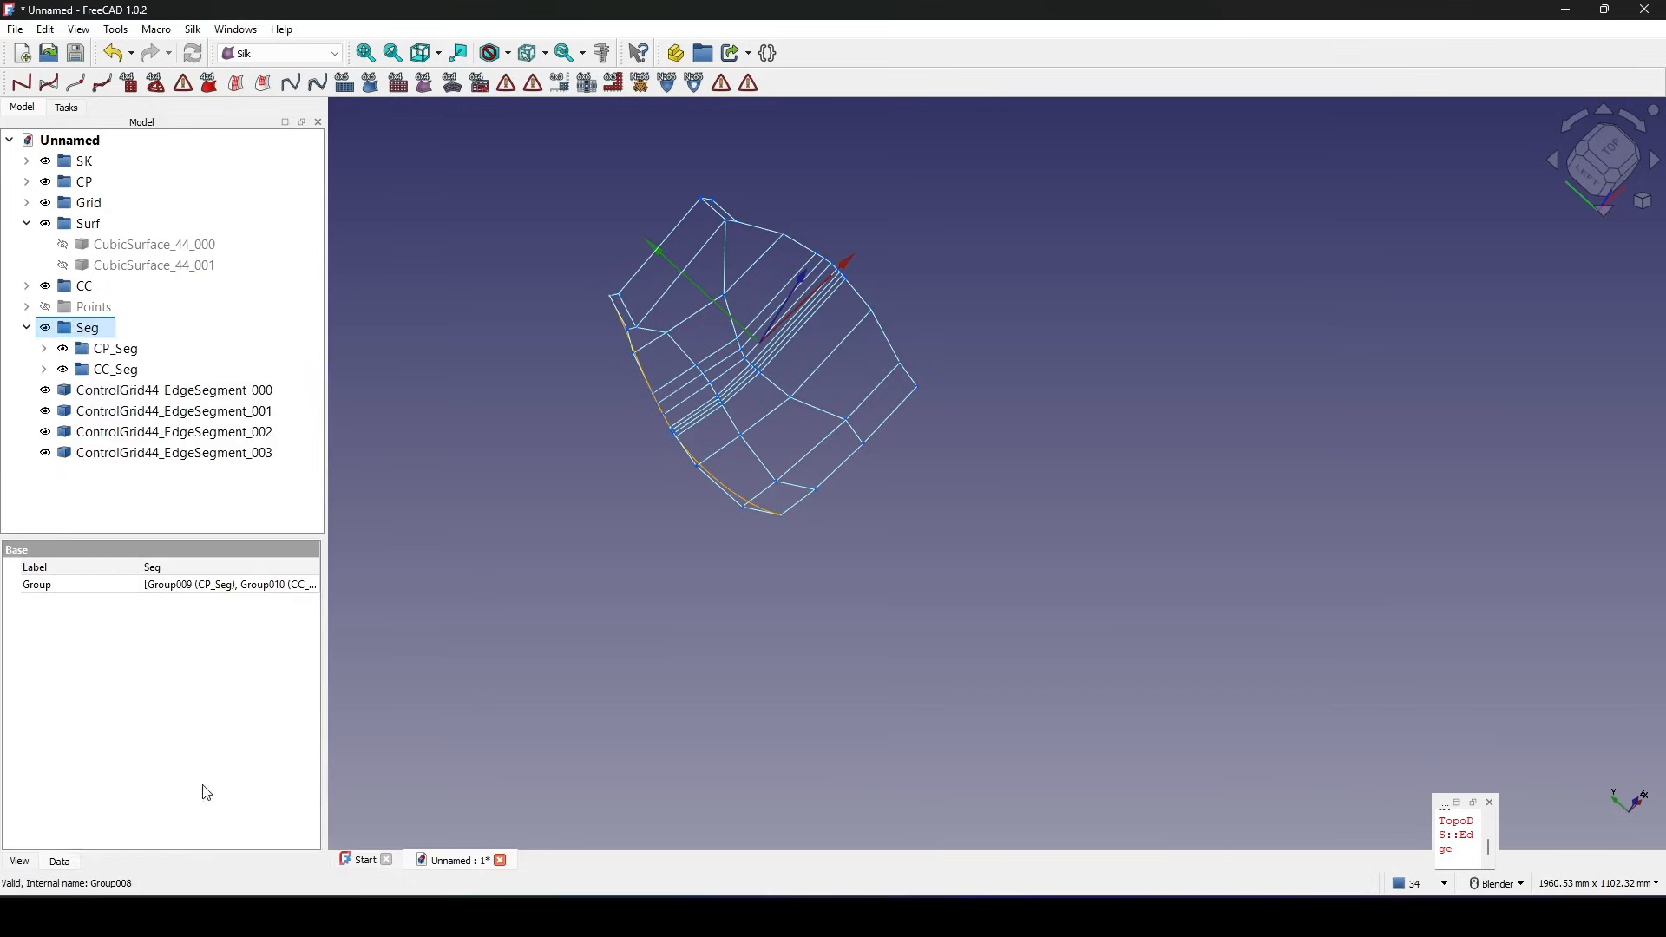
left_click(97, 391)
right_click(103, 391)
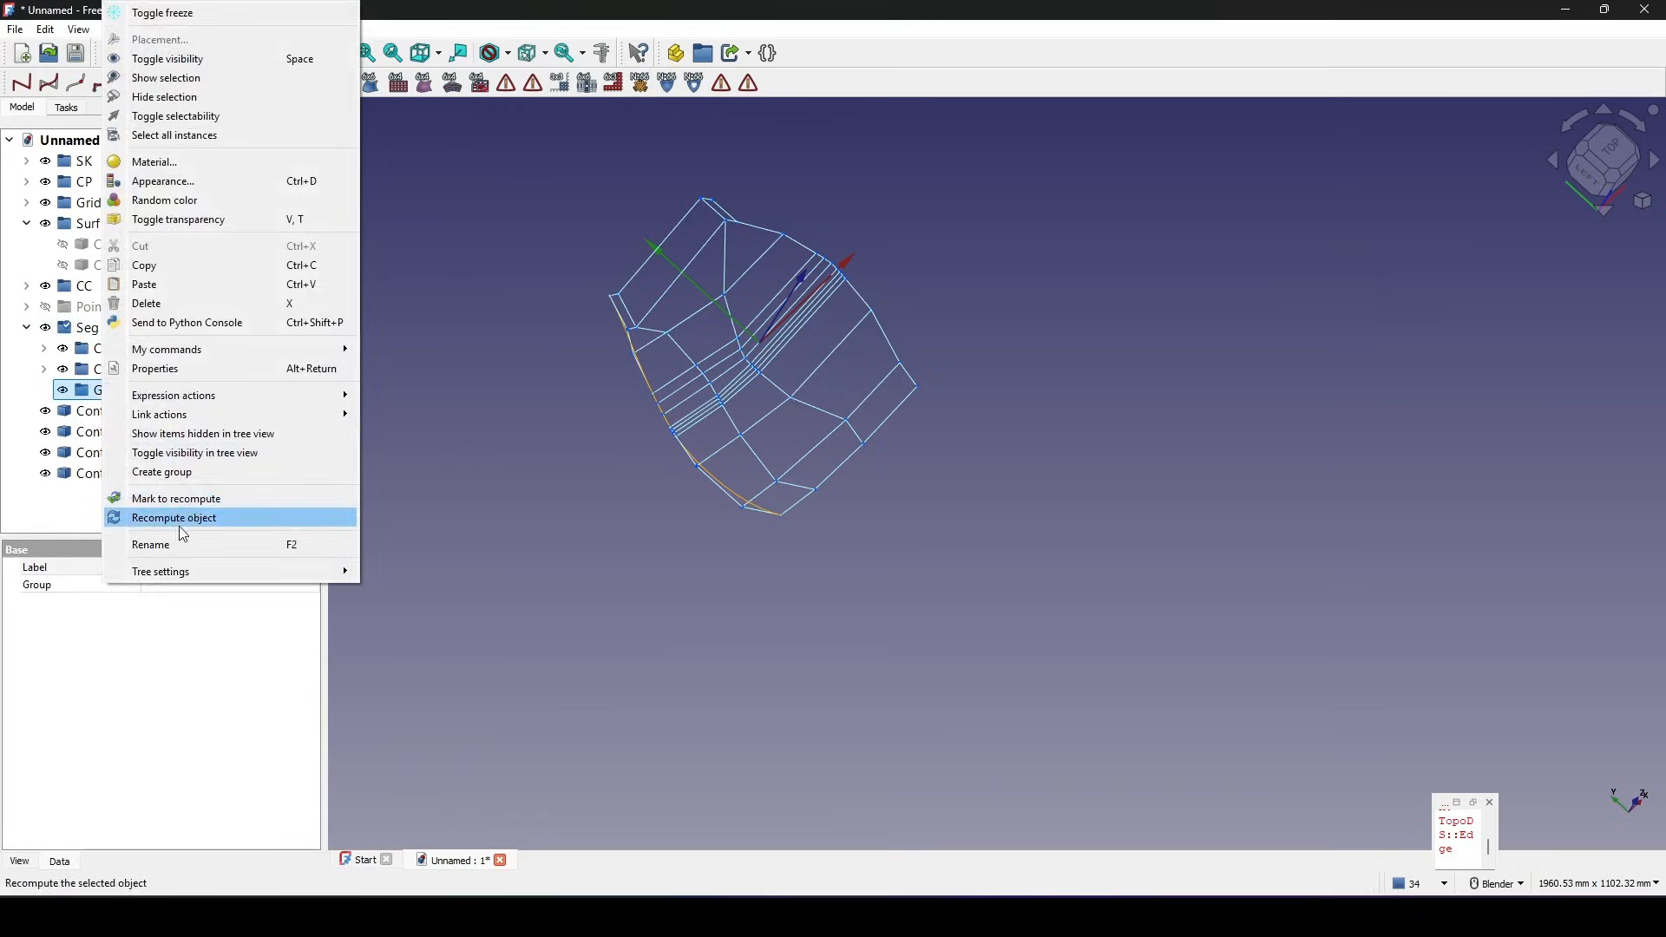
left_click(221, 544)
type("Grid")
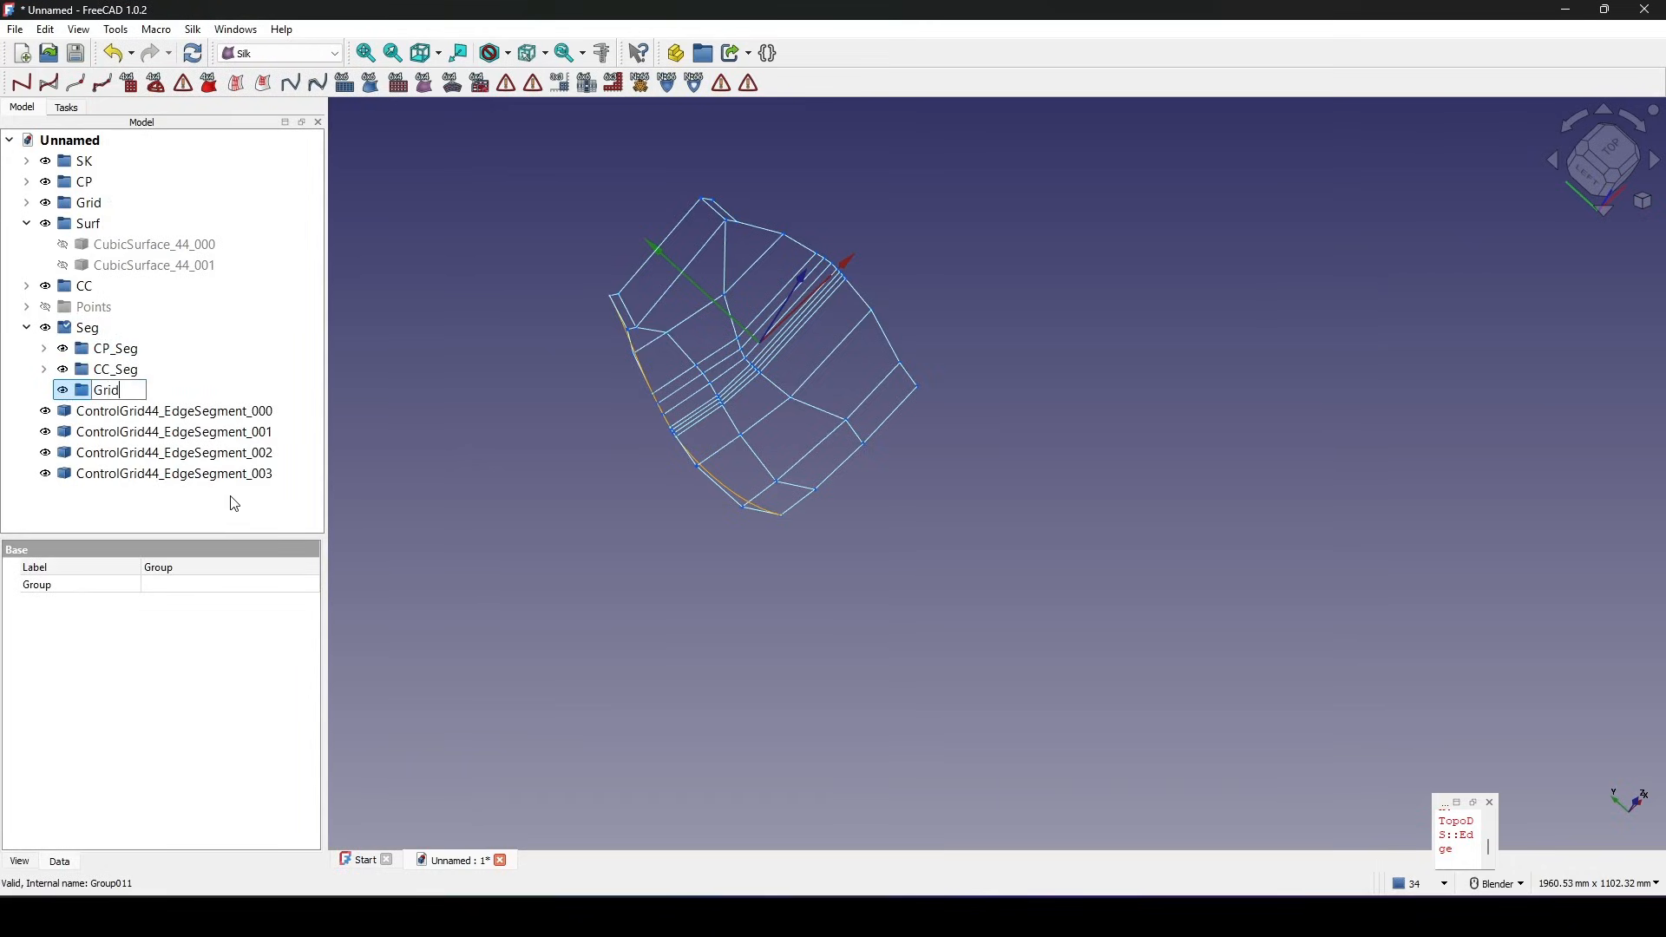
type("_Seg")
key("Return")
Move ControlGrid44_EdgeSegment_000 through ControlGrid44_EdgeSegment_003 into the Grid_Seg group and save the document.
left_click(165, 419)
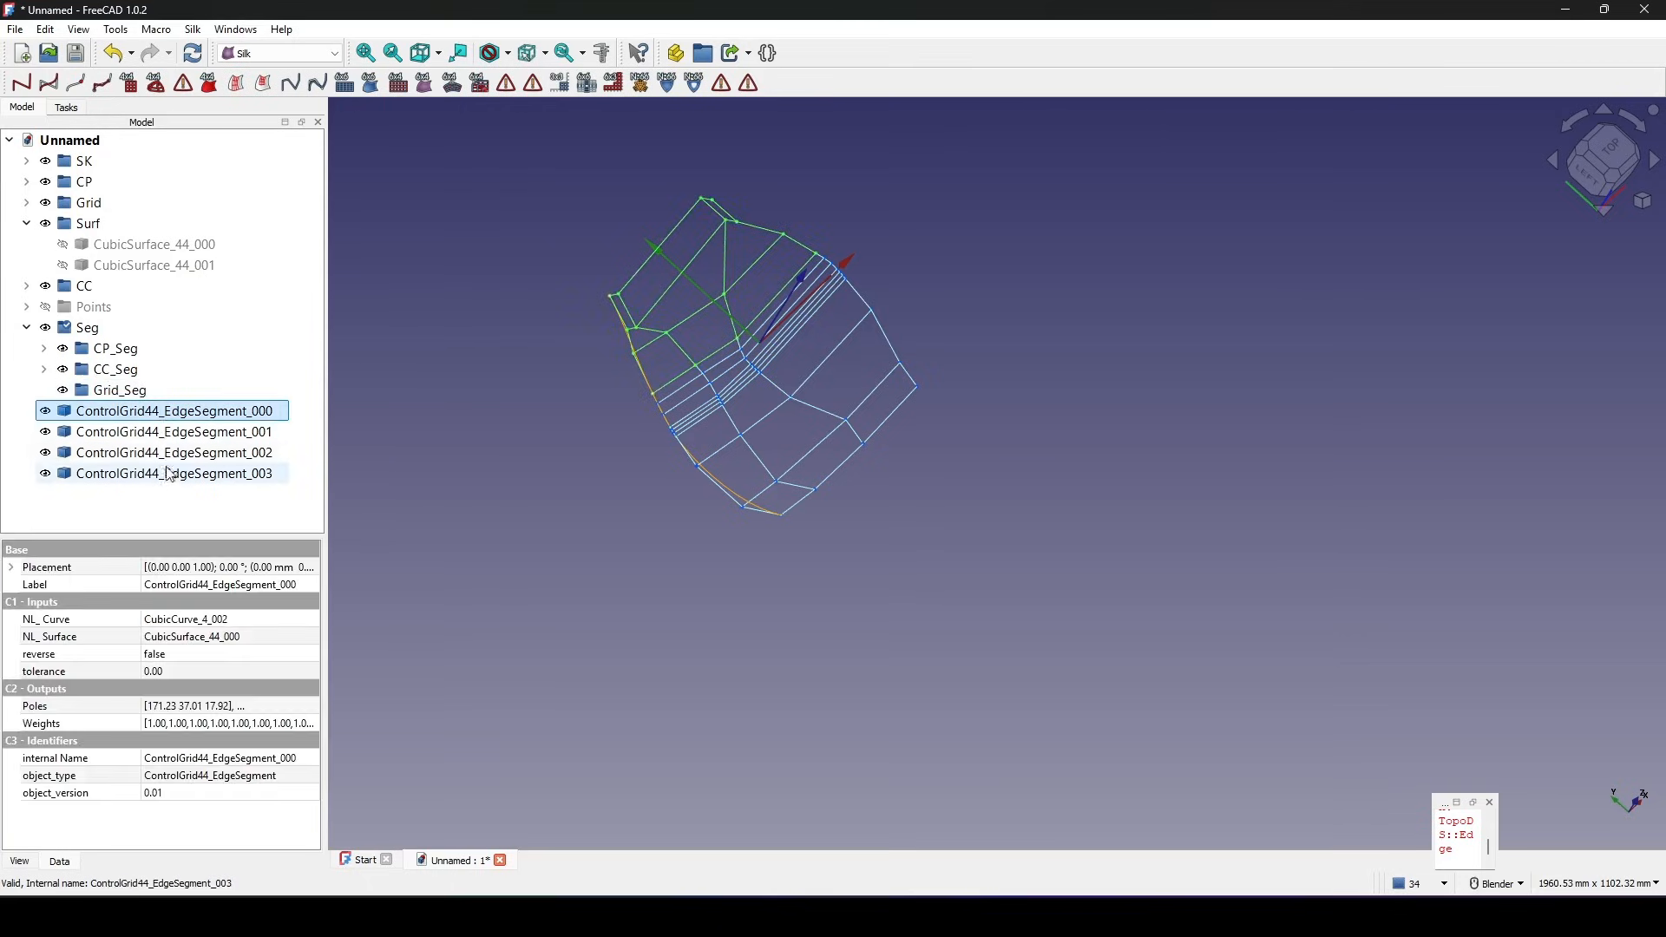
left_click(170, 477, "shift")
left_click_drag(173, 466, 230, 404)
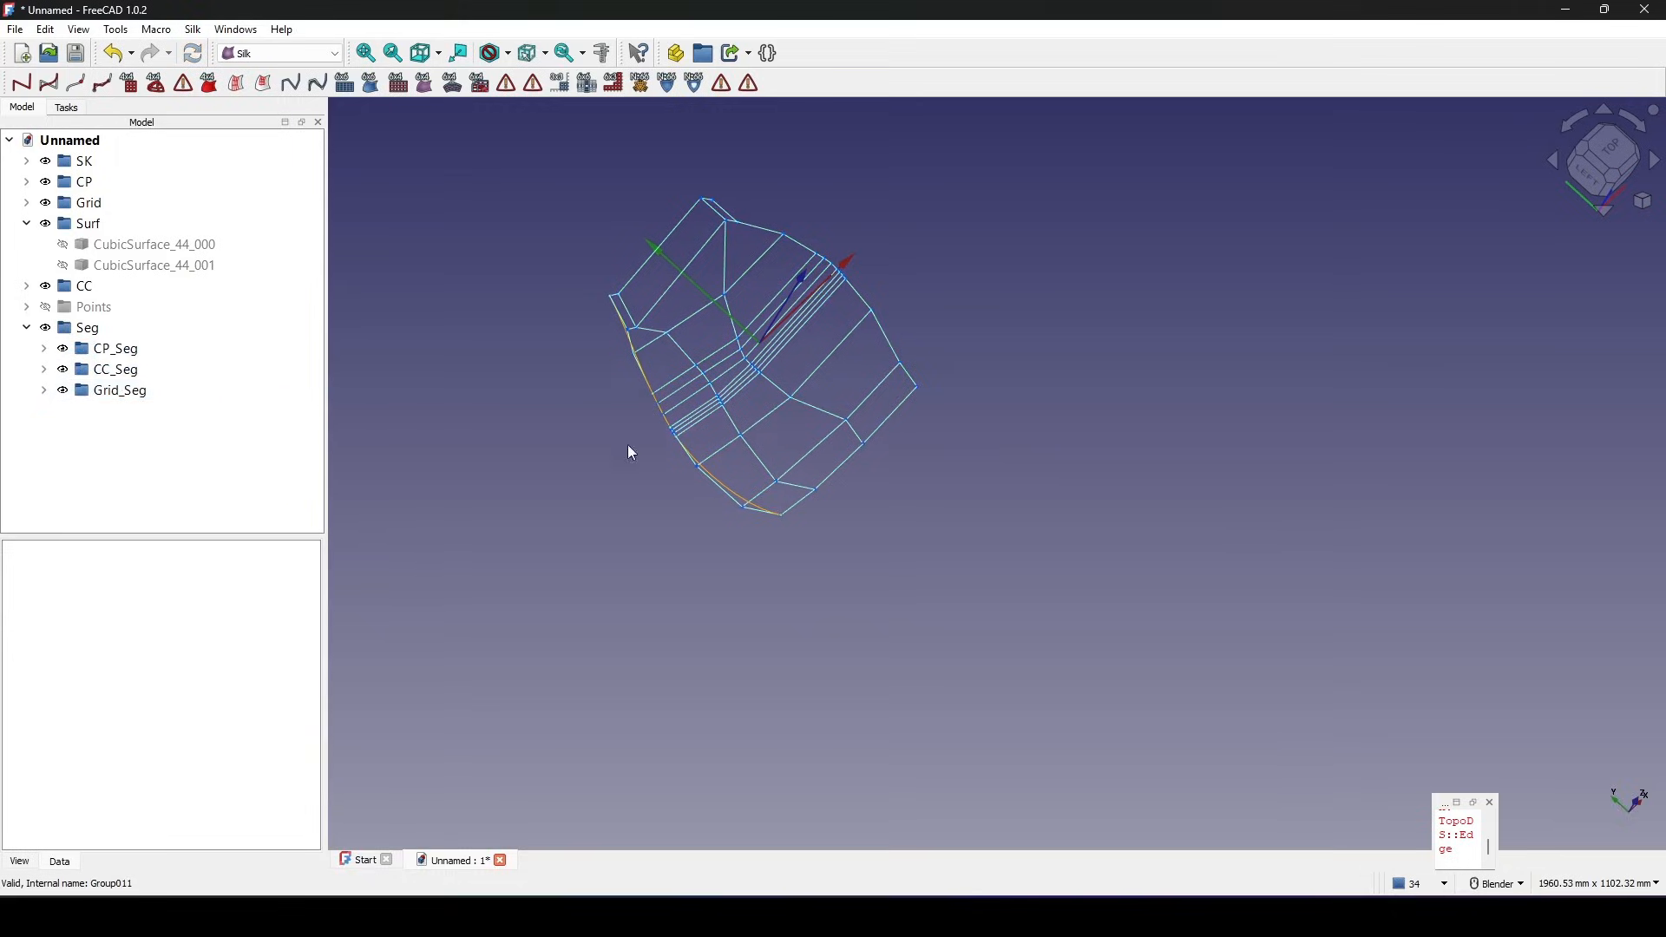
middle_click_drag(977, 499, 916, 354)
key("ctrl+s")
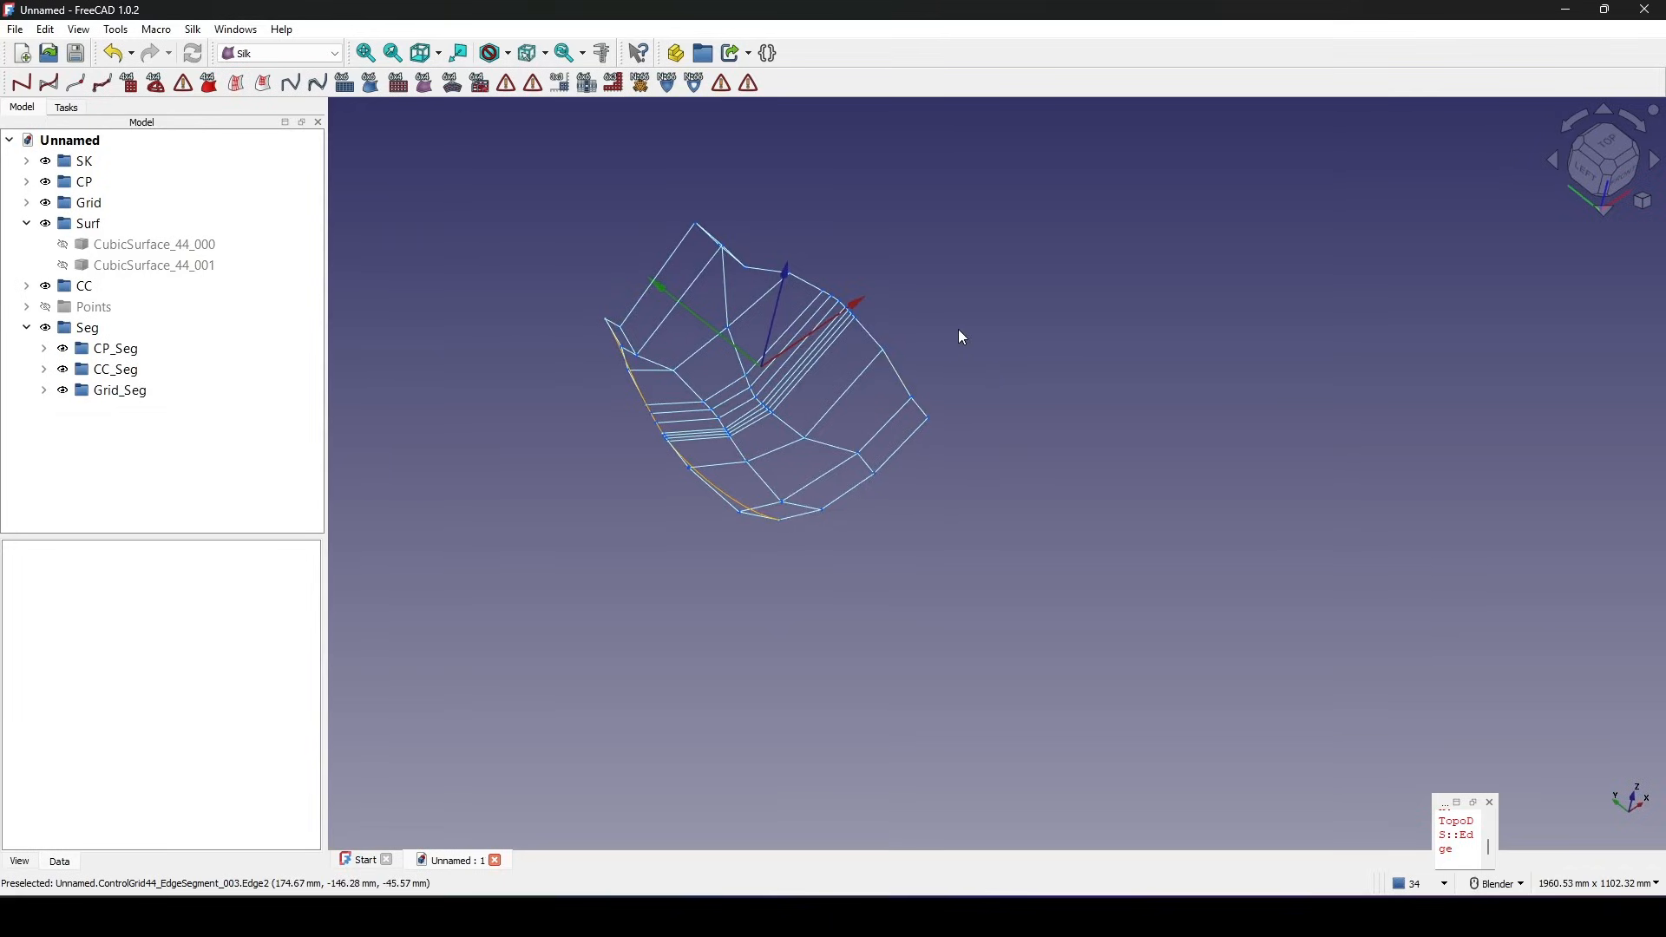
Create a cubic surface from the large upper control grid ControlGrid44_EdgeSegment_000.
left_click(43, 391)
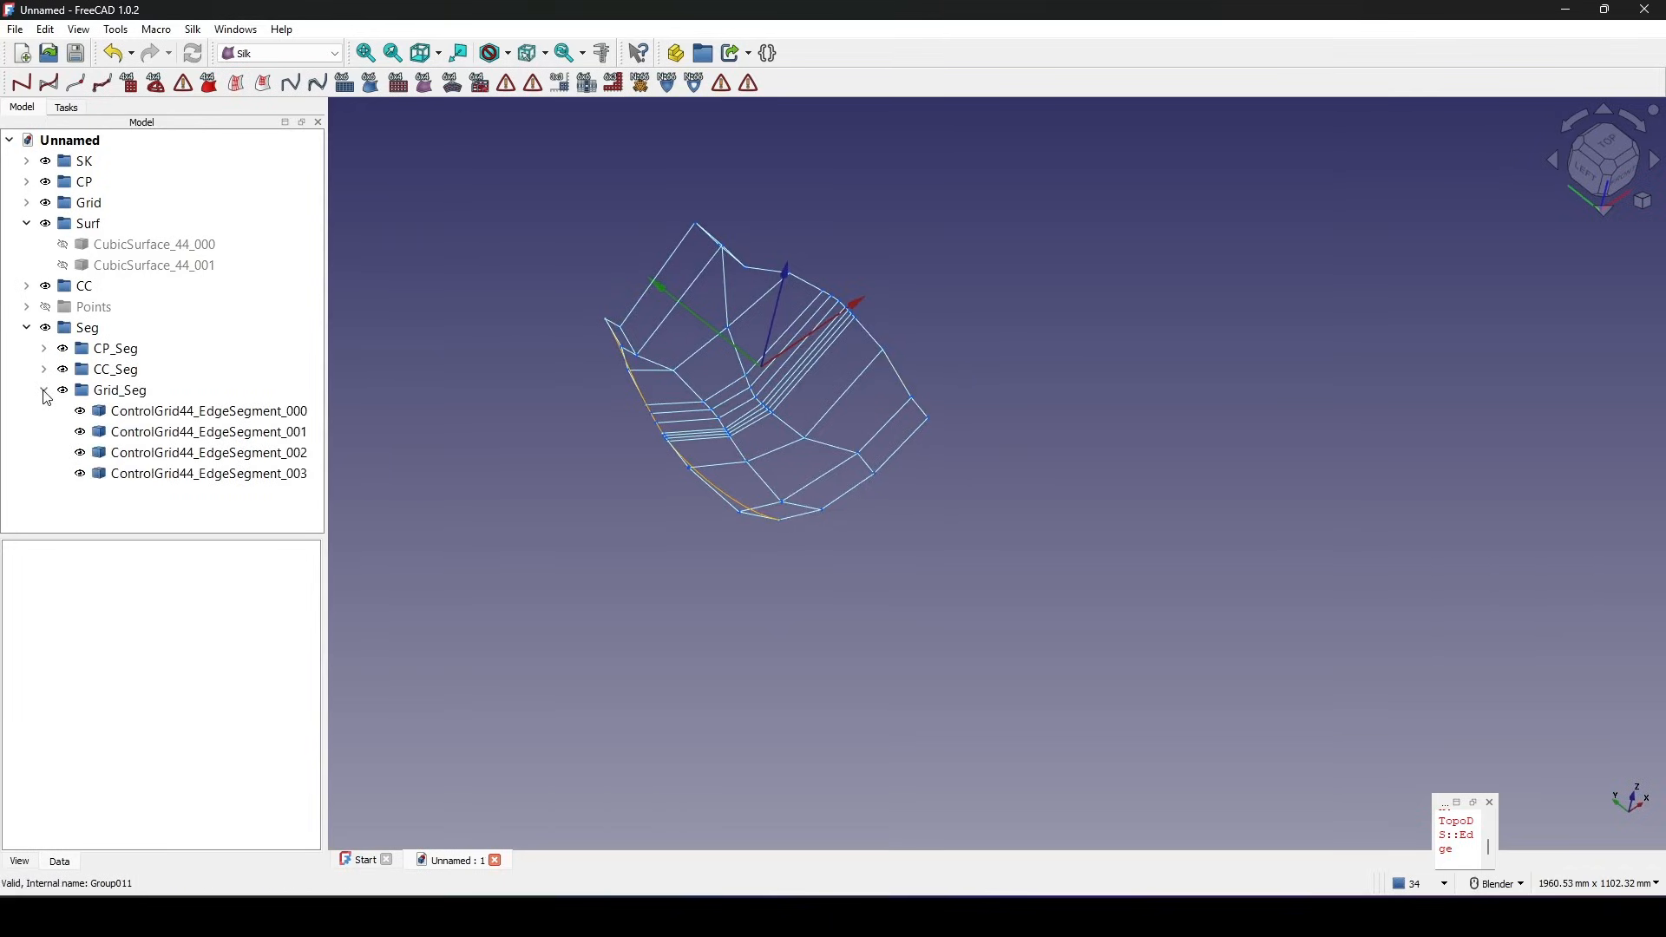
scroll(741, 406, "up", 2)
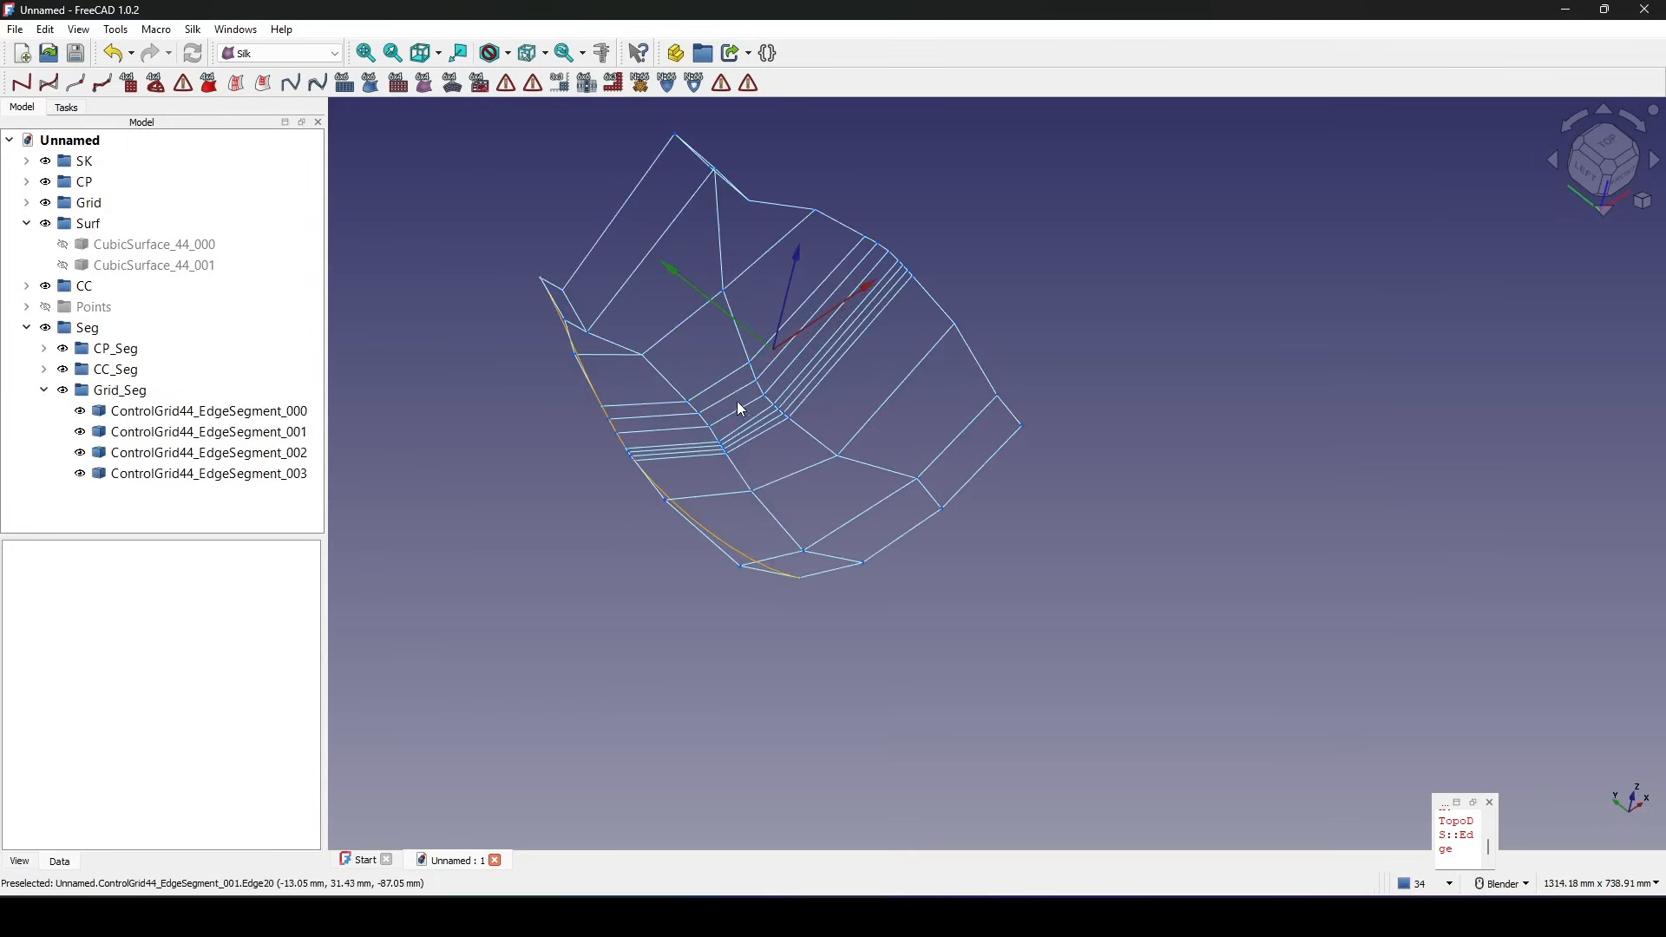
left_click(685, 323)
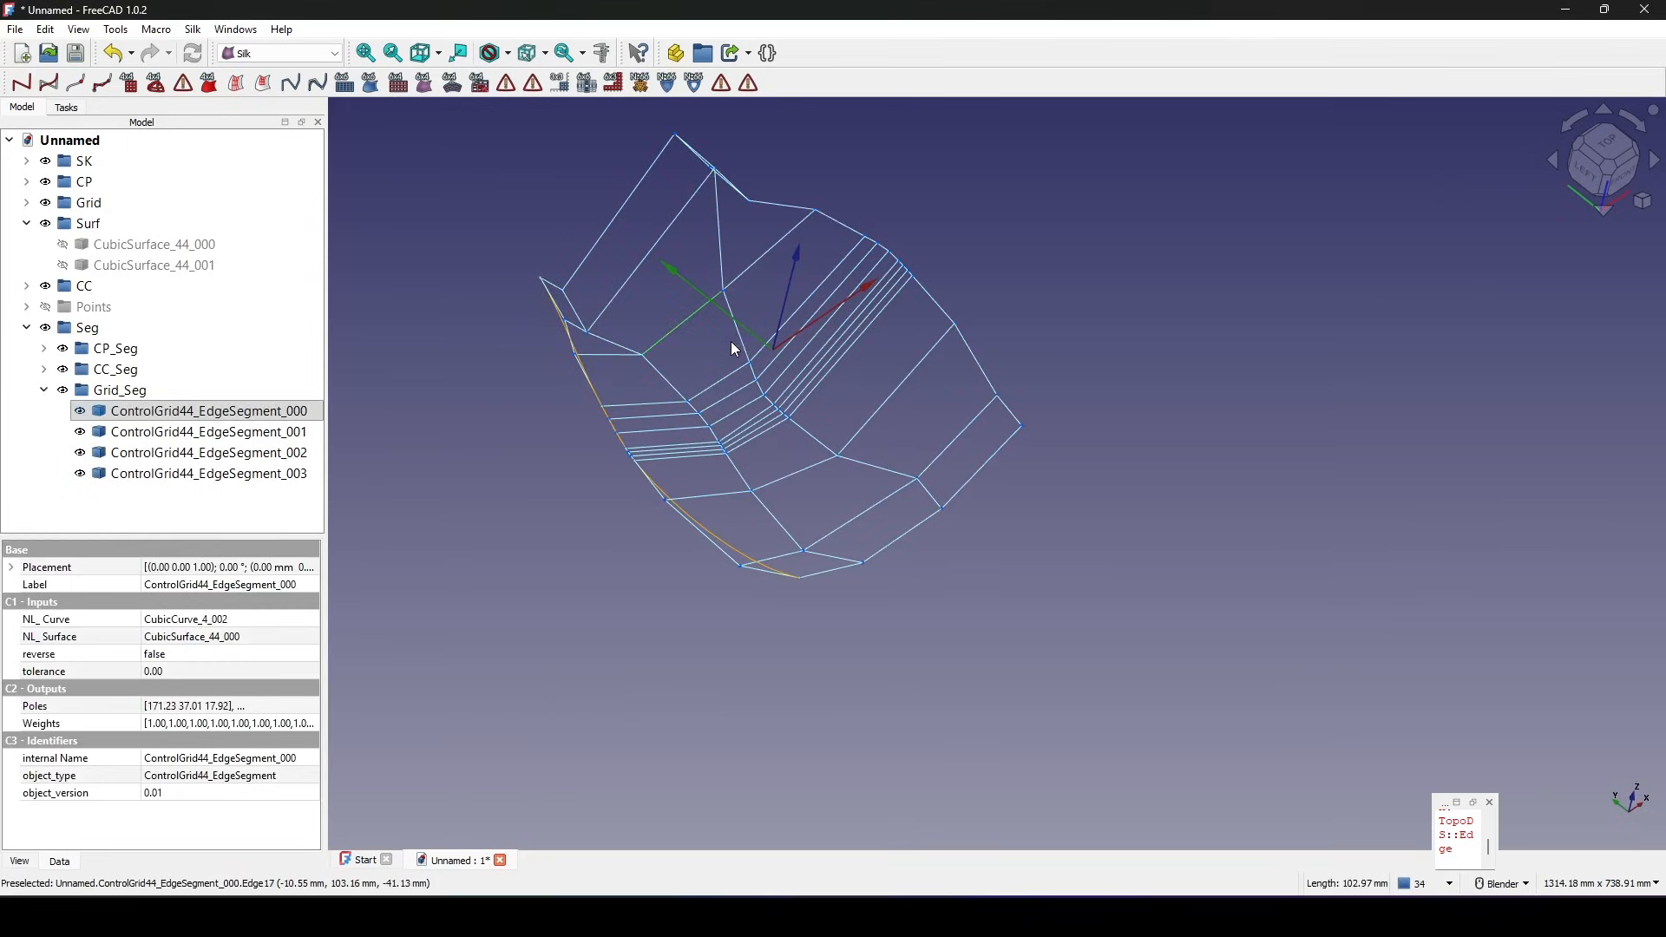
middle_click_drag(730, 341, 716, 346, "shift")
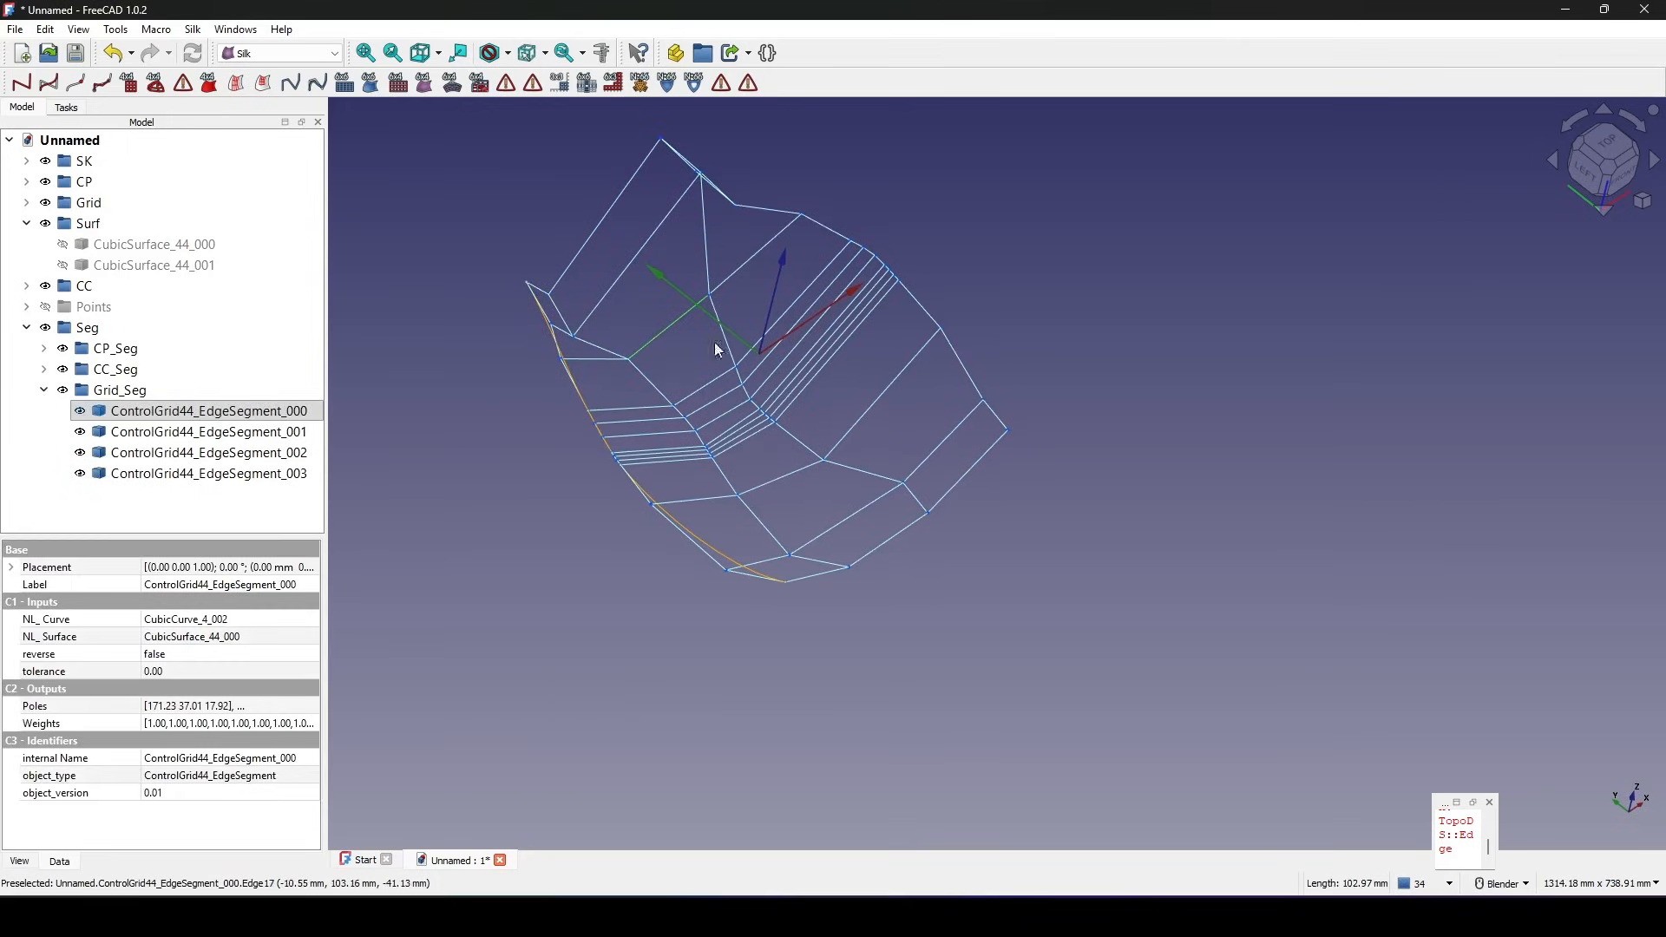
left_click(208, 87)
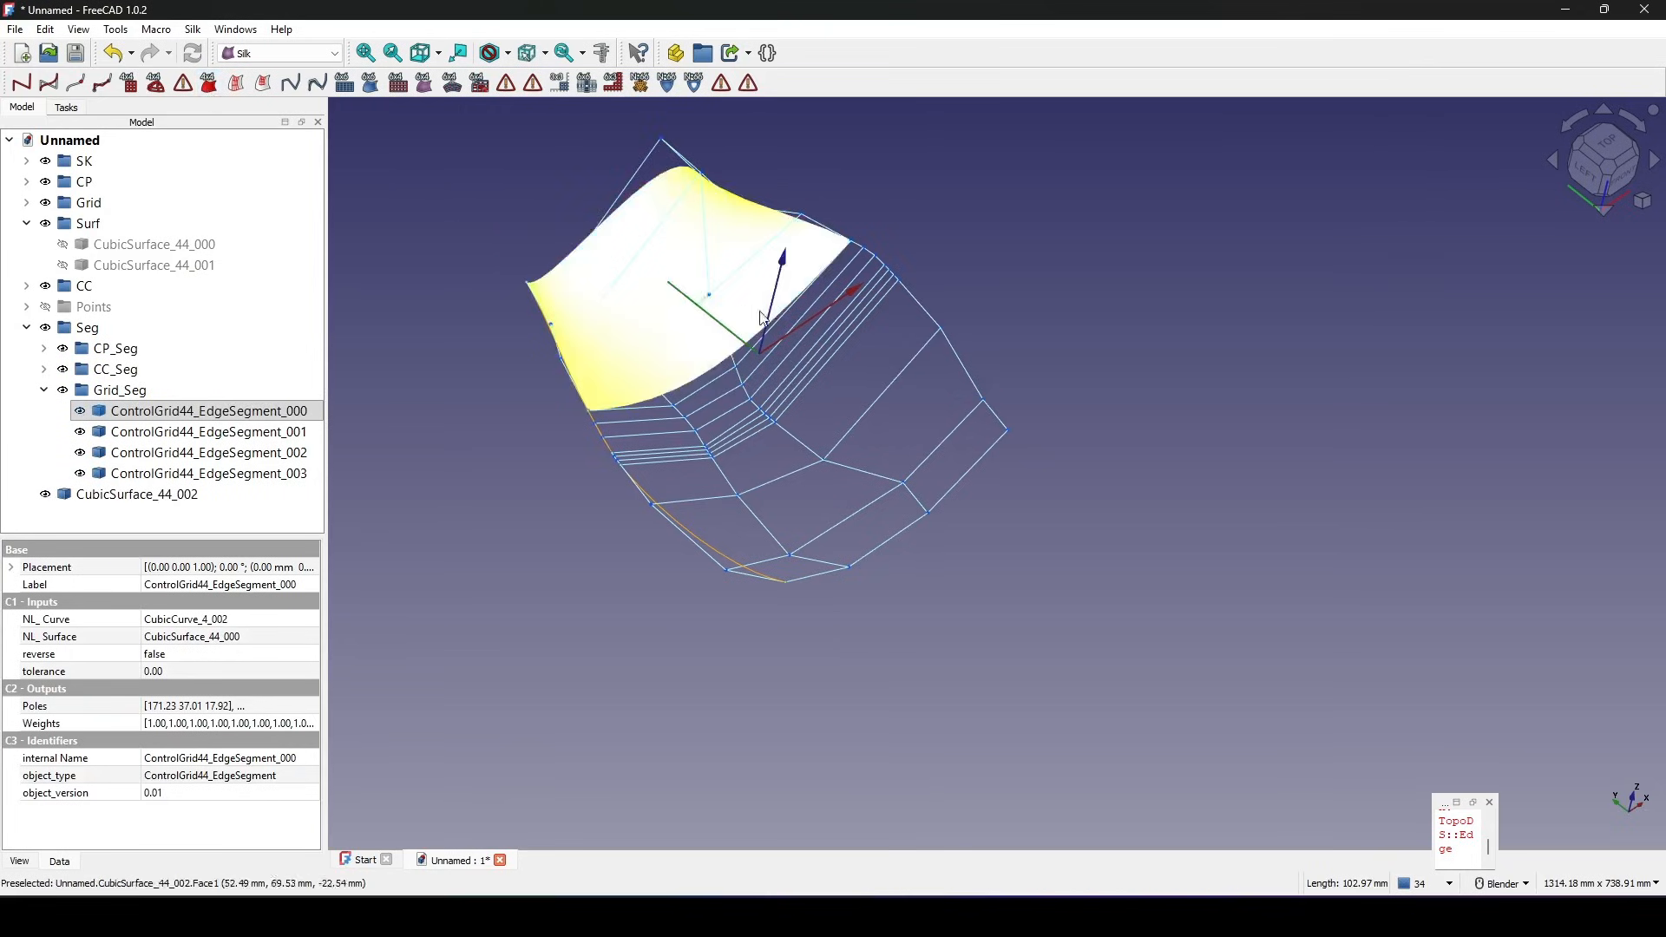
middle_click_drag(759, 327, 800, 346)
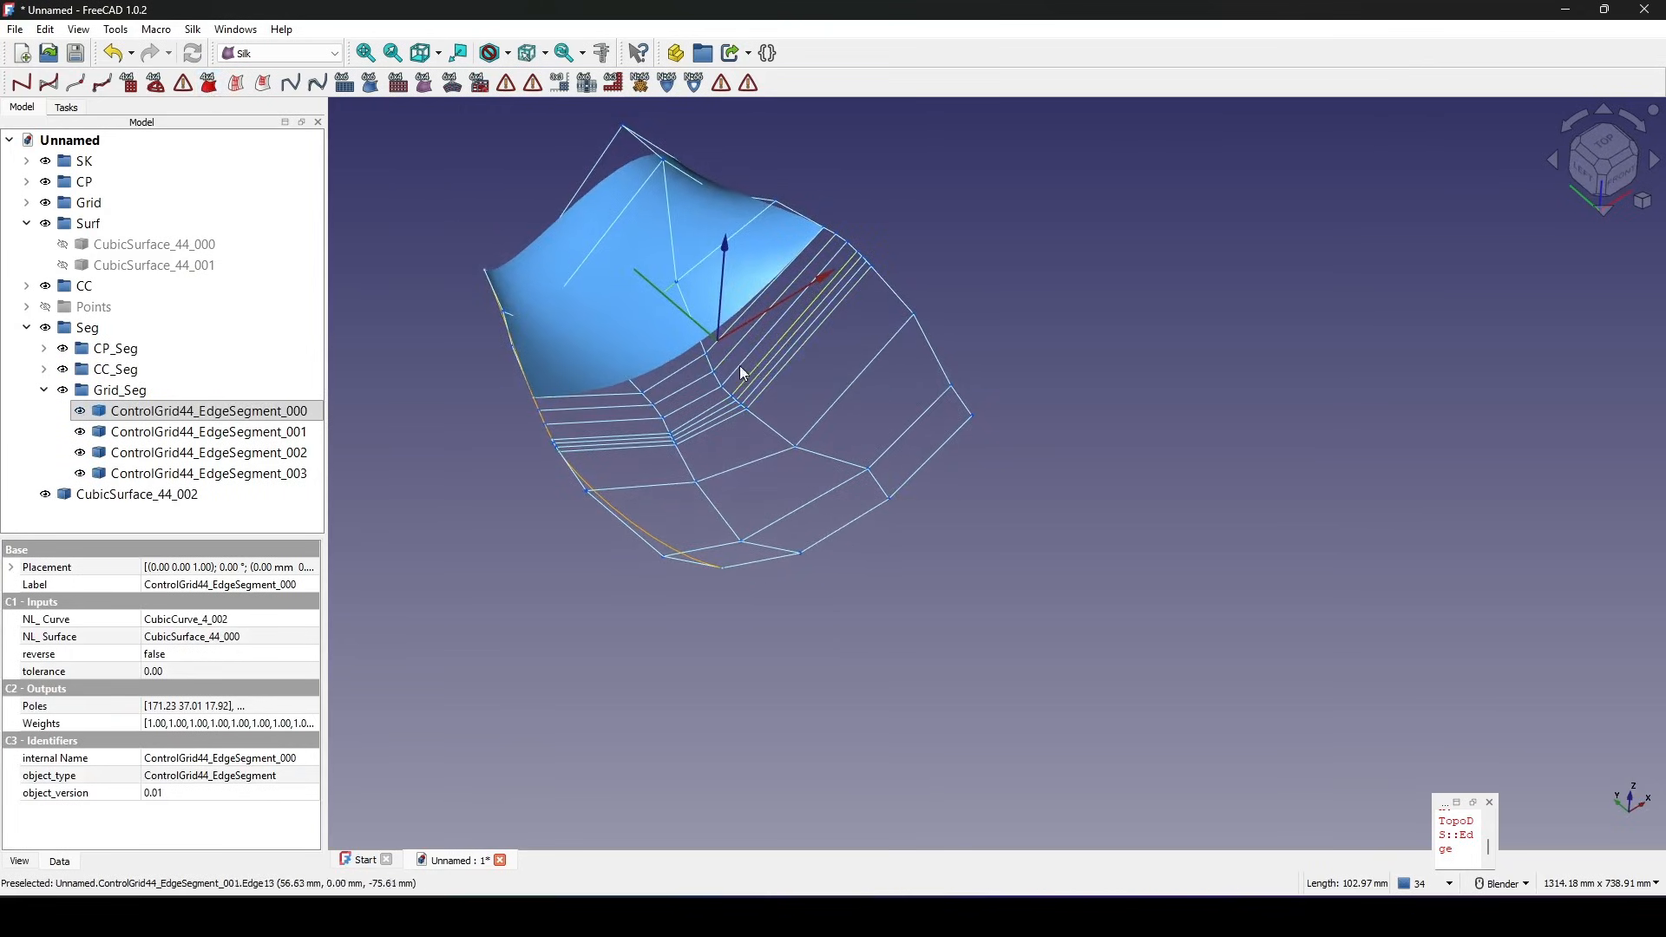
Create a cubic surface from the large lower control grid ControlGrid44_EdgeSegment_003.
left_click(821, 507)
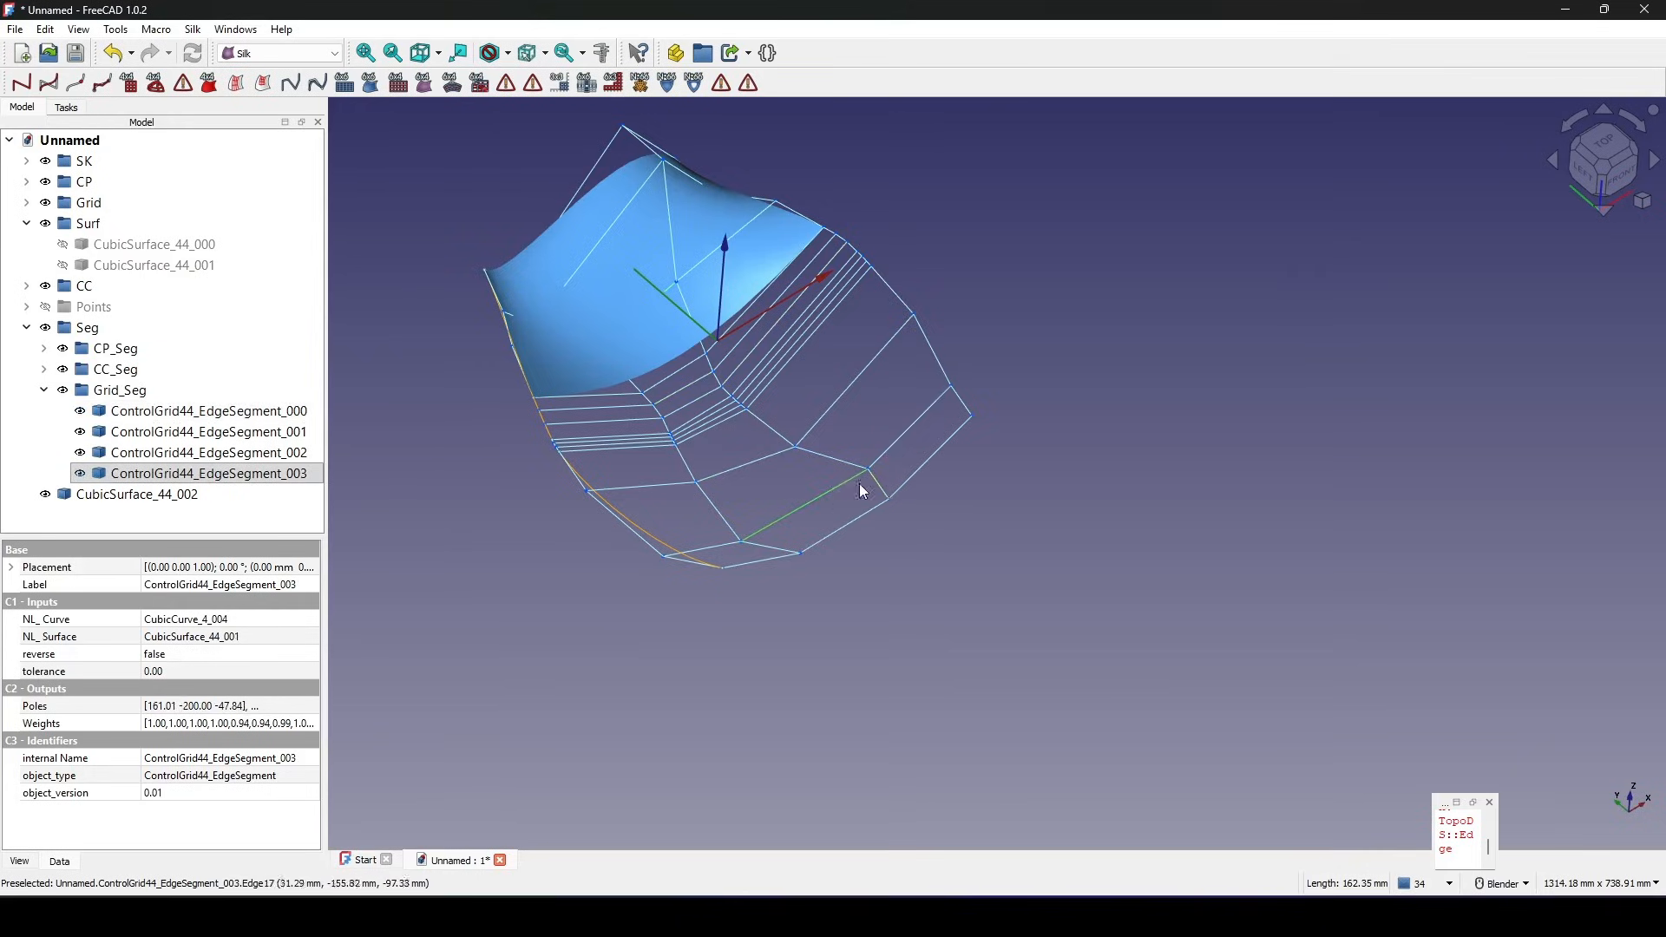
middle_click_drag(880, 477, 889, 467, "shift")
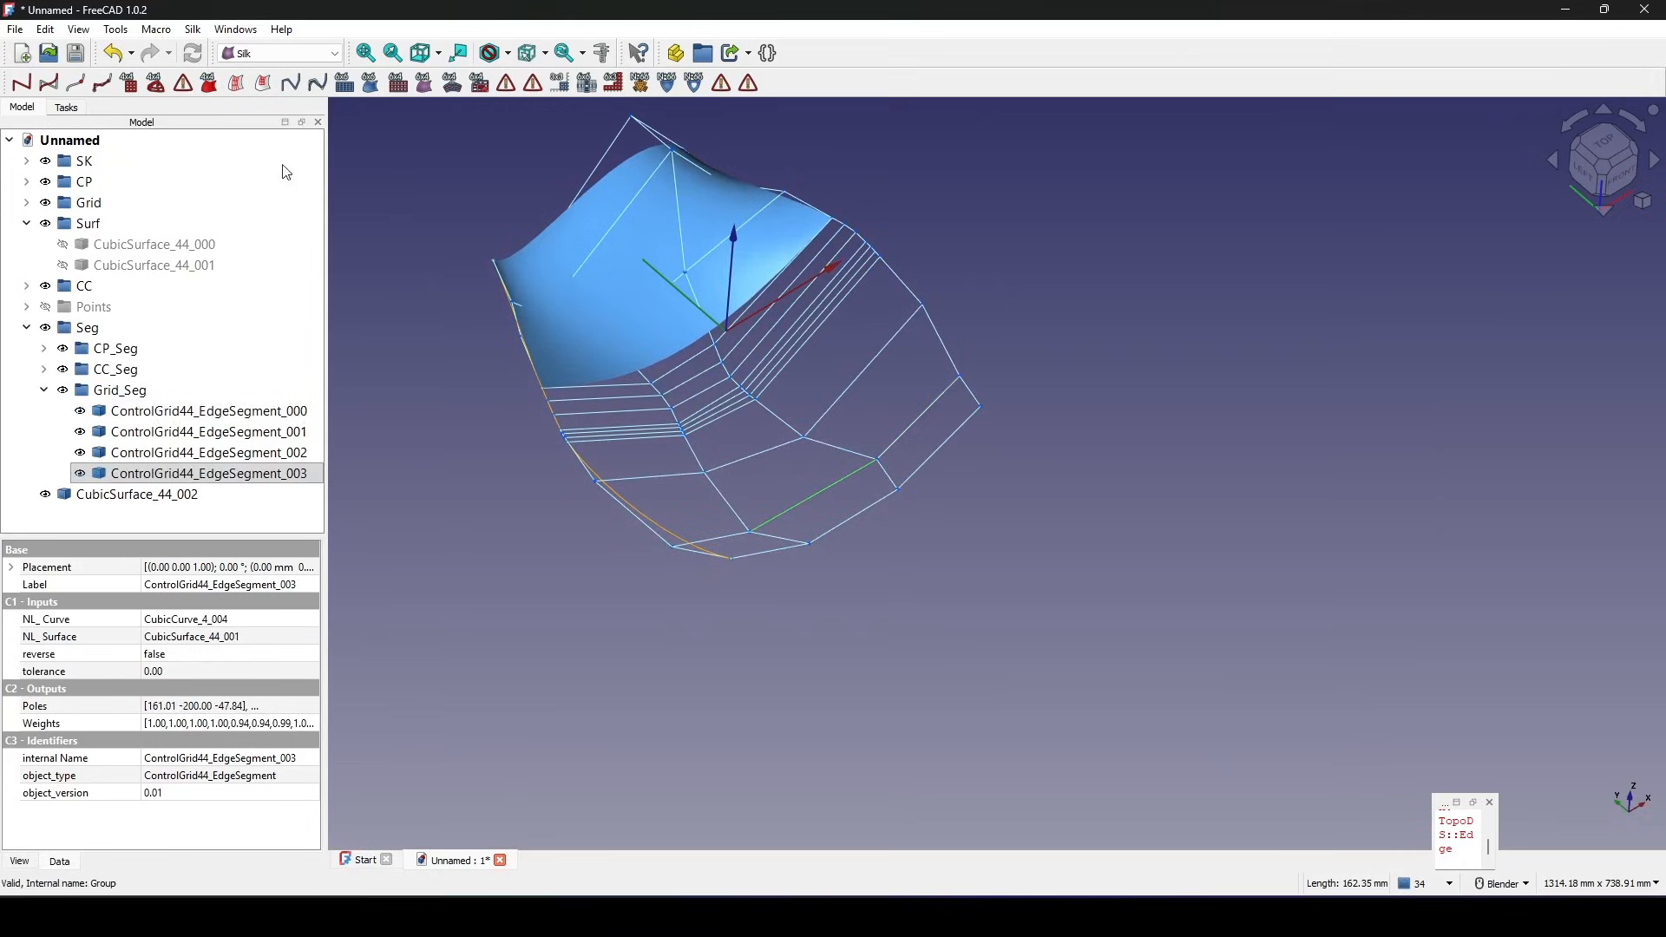
left_click(209, 83)
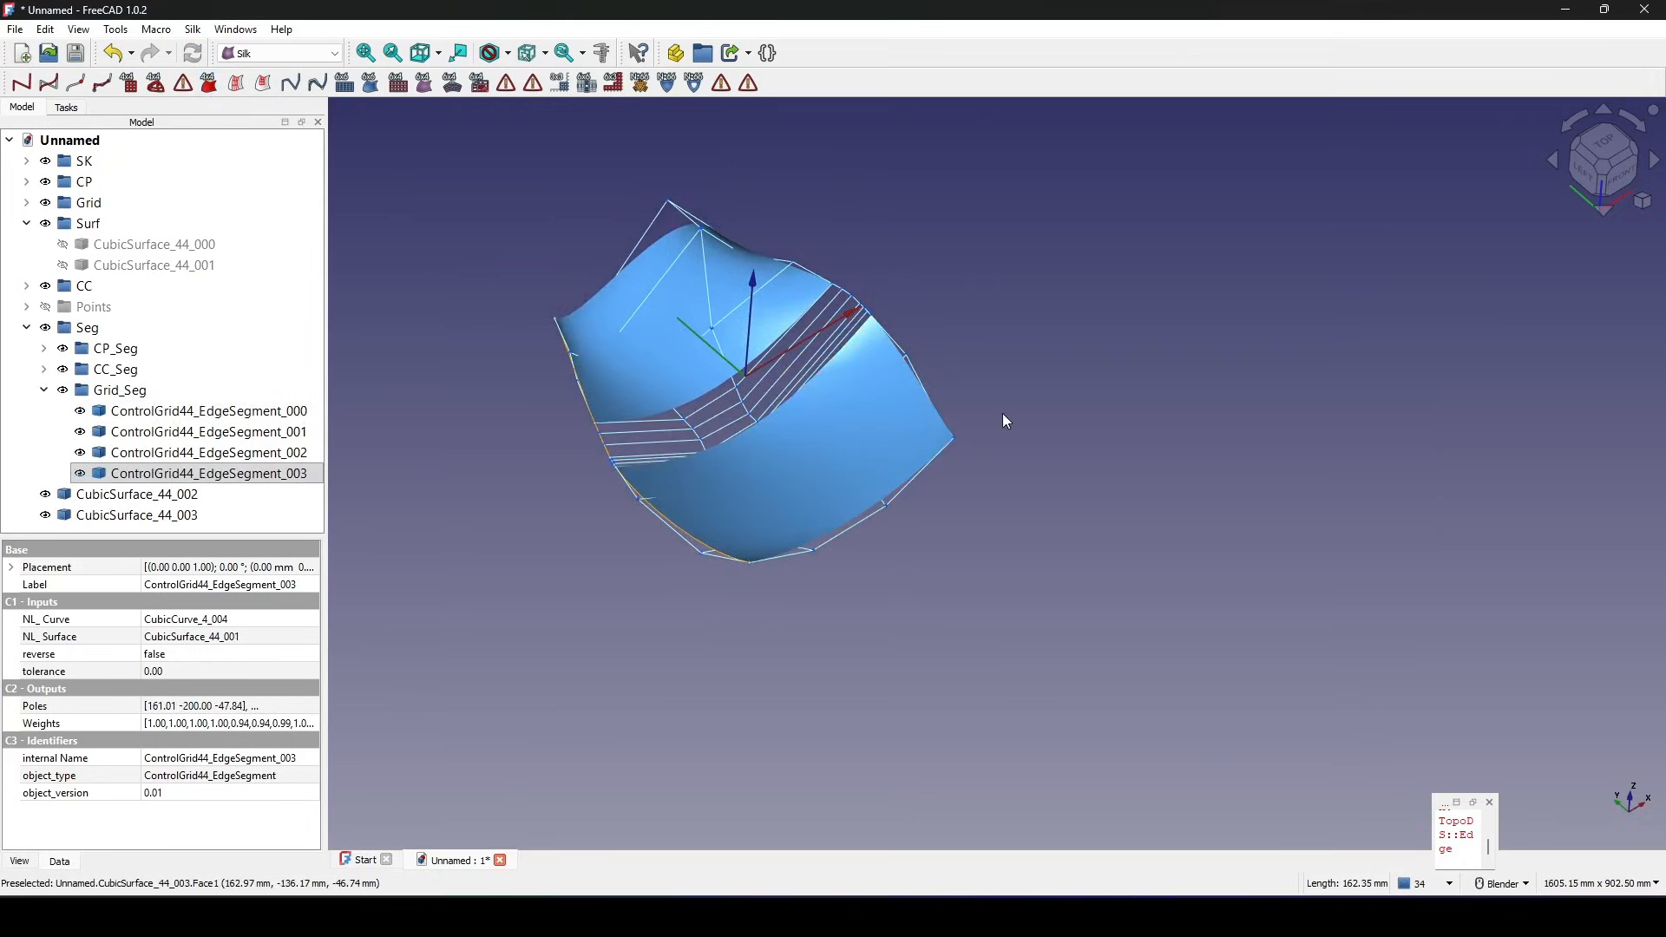
middle_click_drag(1003, 414, 1019, 480)
left_click(1020, 481)
middle_click_drag(887, 502, 895, 516, "shift")
scroll(885, 514, "up", 1)
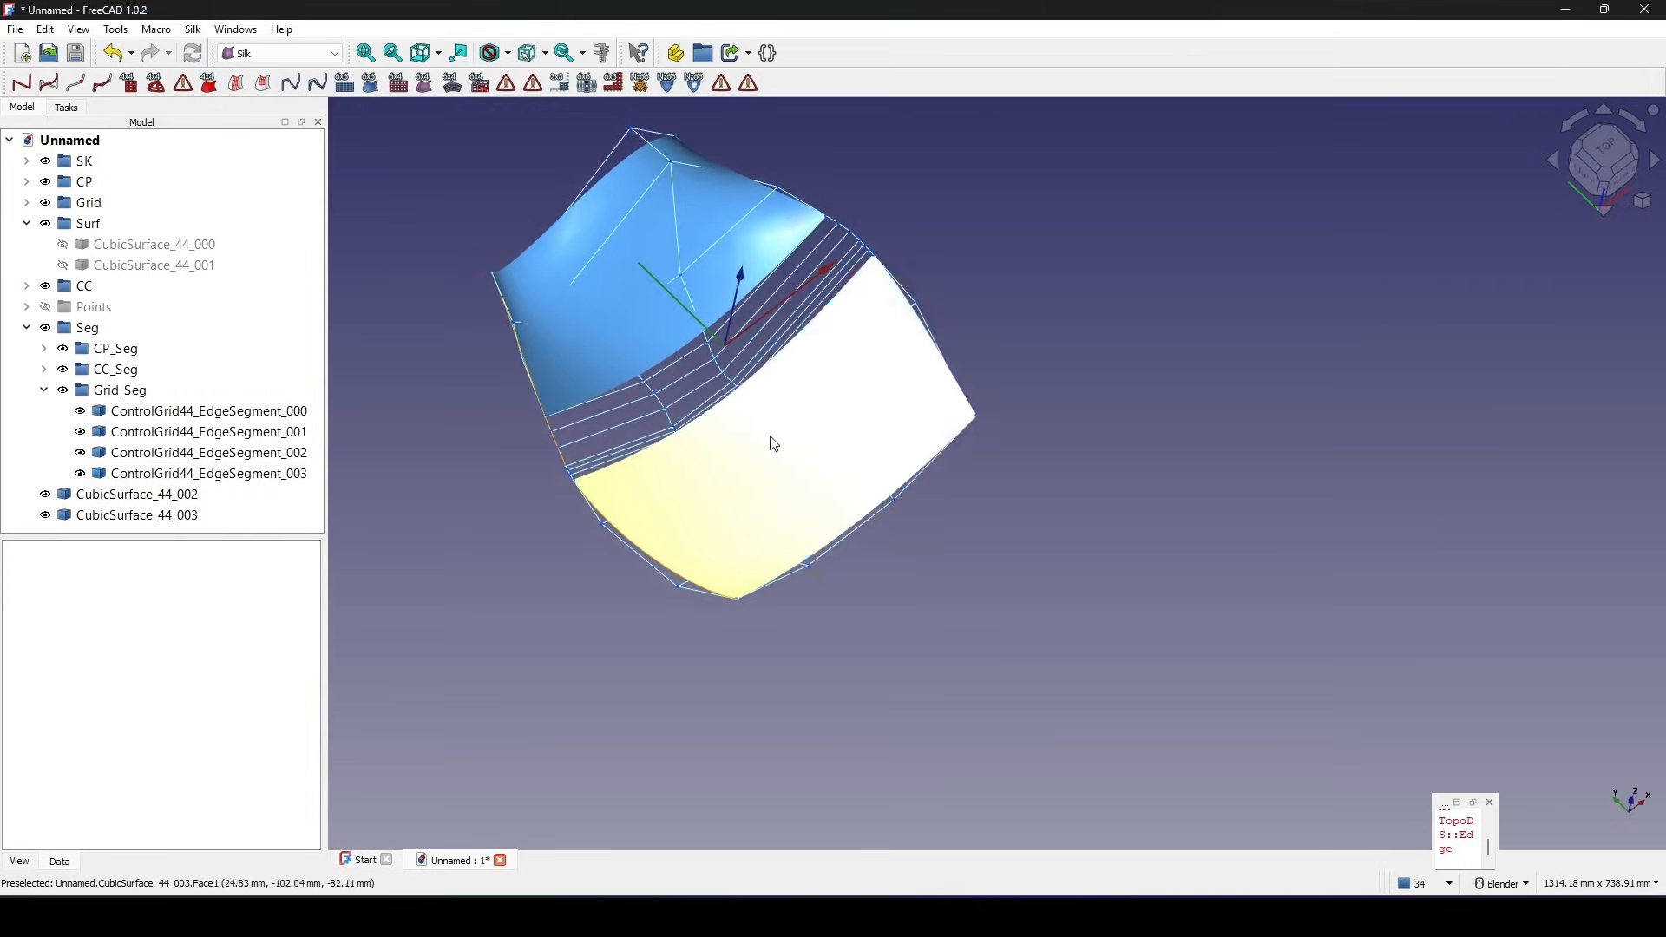
middle_click_drag(773, 443, 797, 477, "shift")
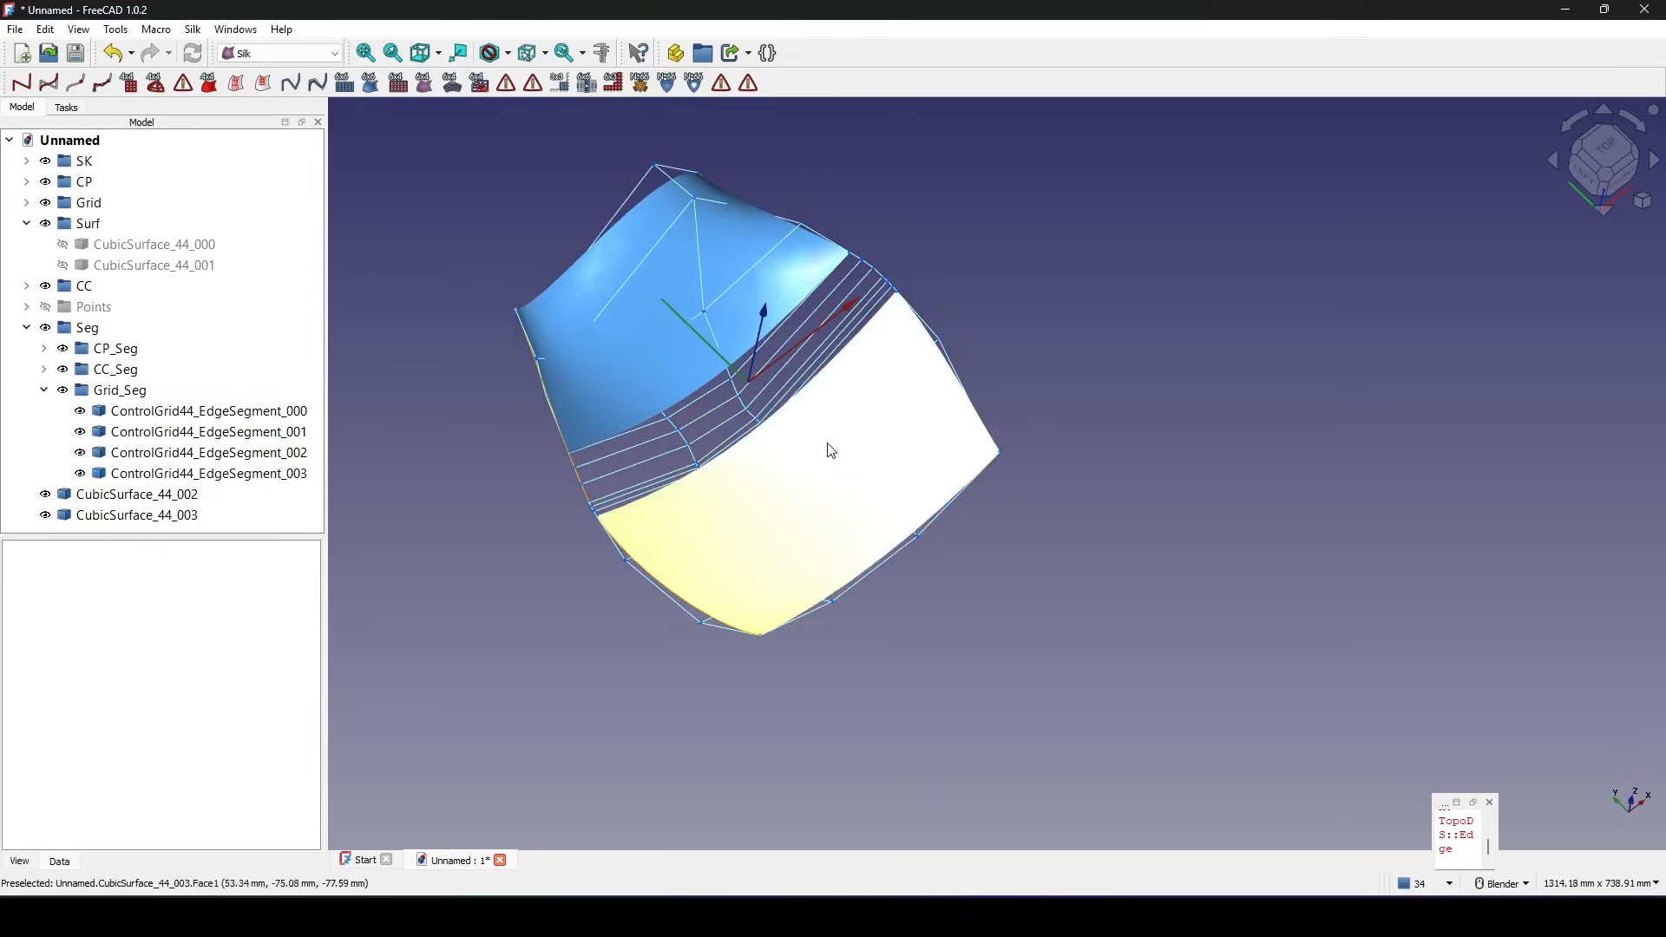
middle_click_drag(1033, 367, 1041, 316)
middle_click_drag(921, 351, 920, 337, "shift")
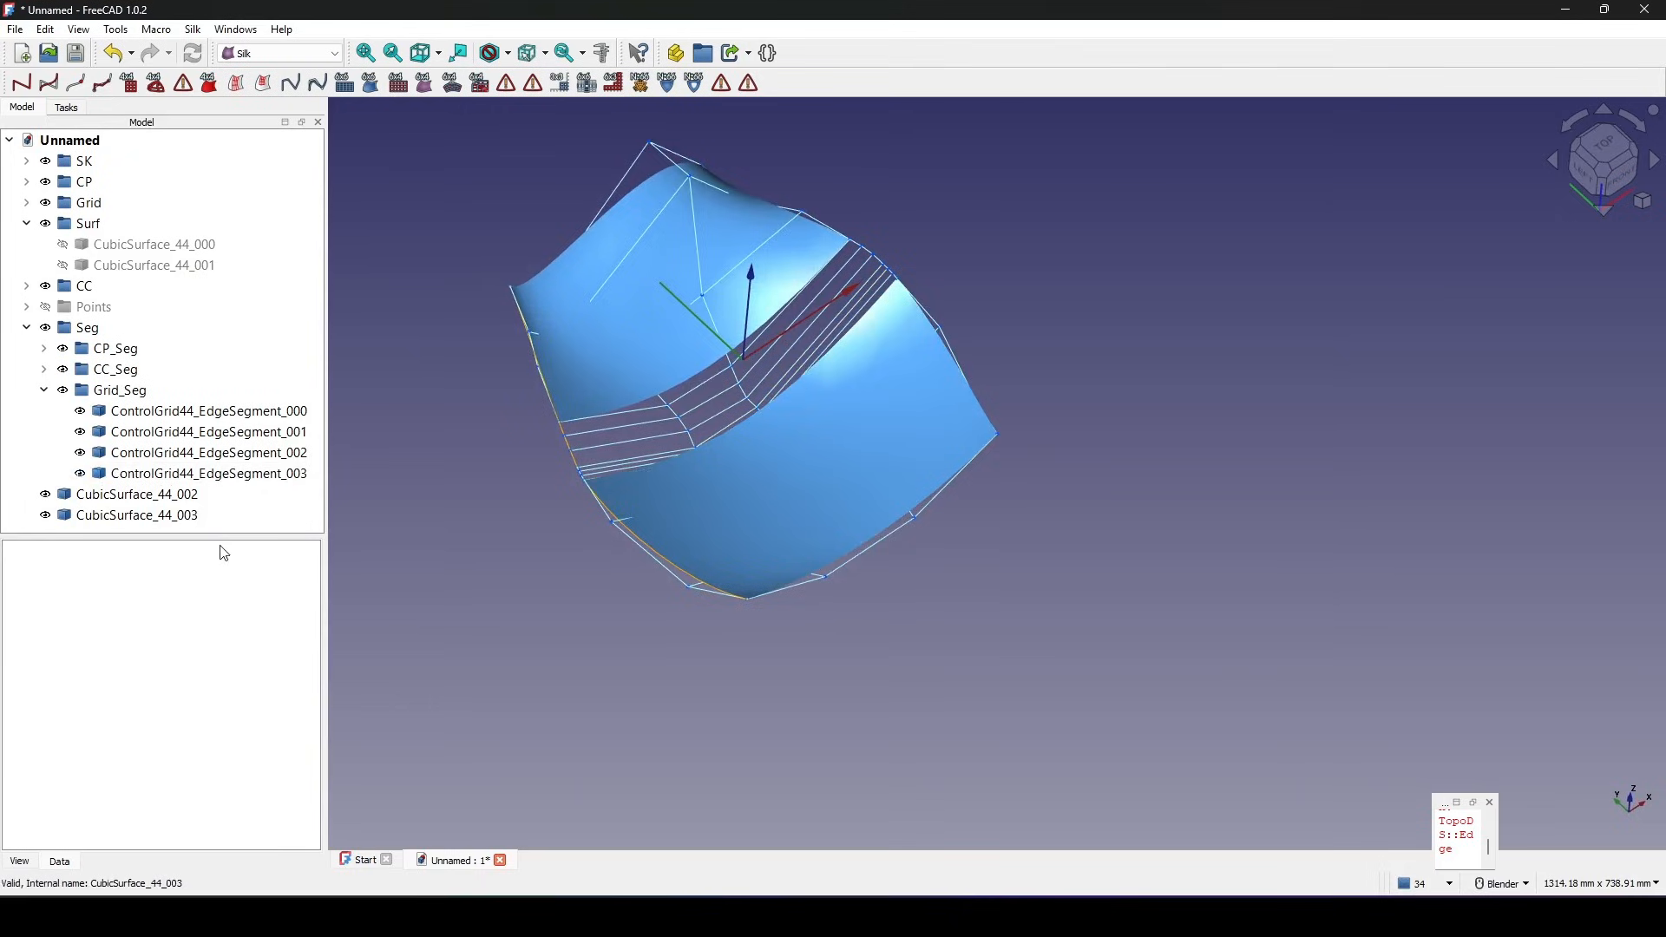
Enlarge the model tree area and create a subgroup named Surf_Seg inside the Seg group.
left_click_drag(220, 536, 217, 666)
middle_click_drag(586, 608, 596, 611, "shift")
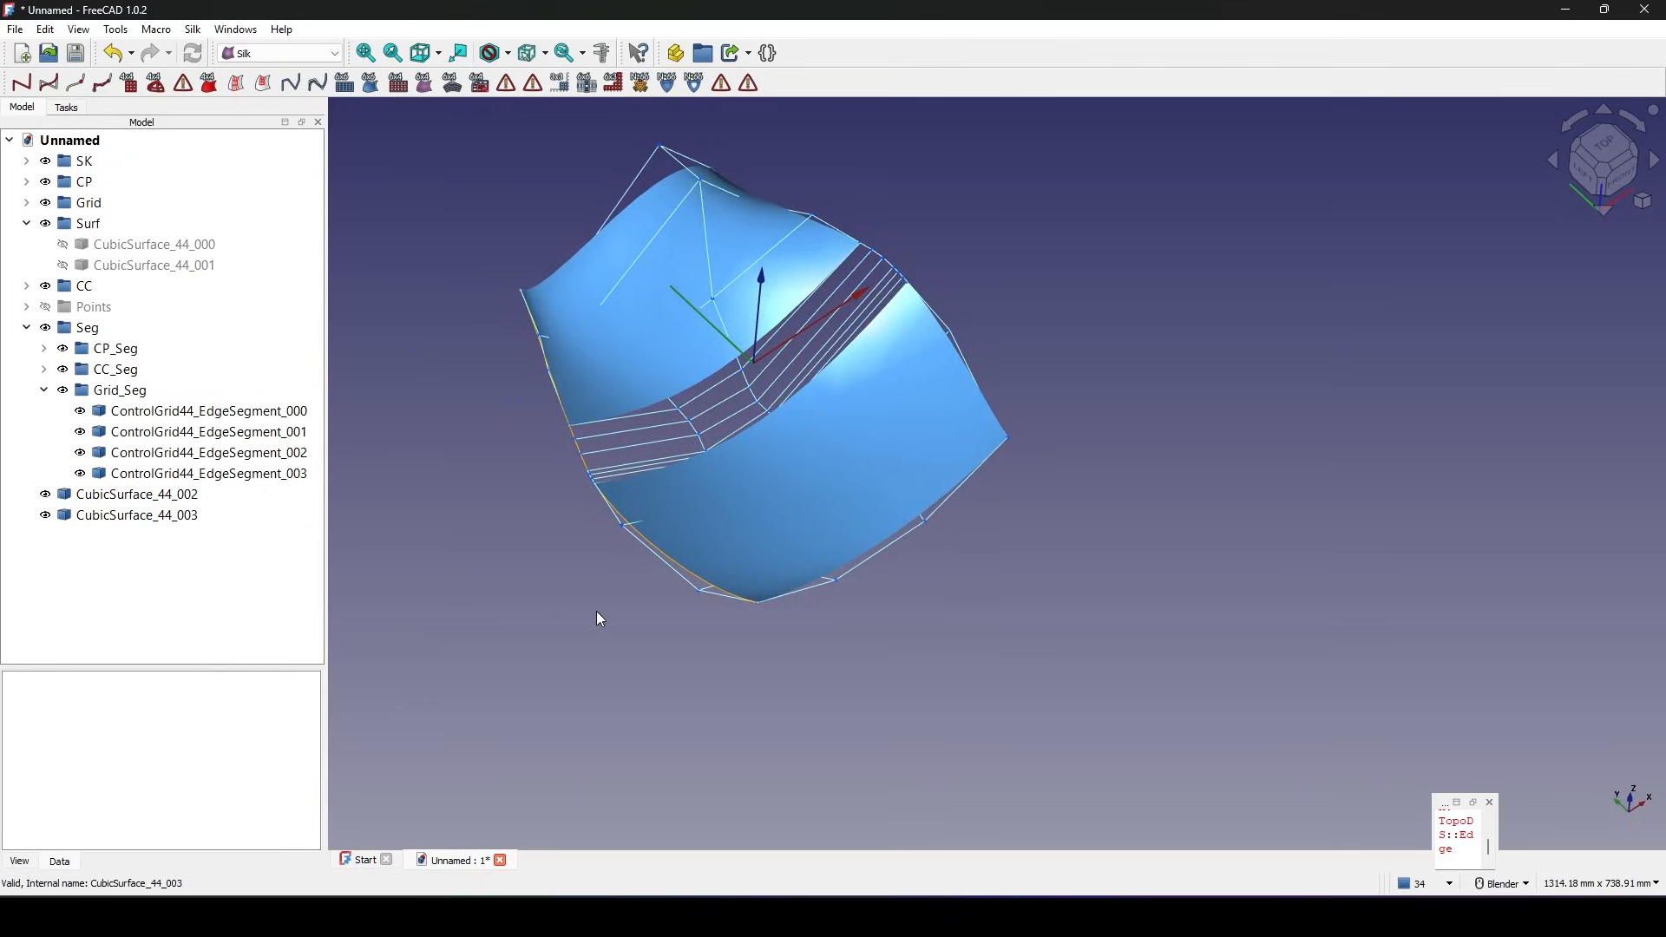
left_click(44, 391)
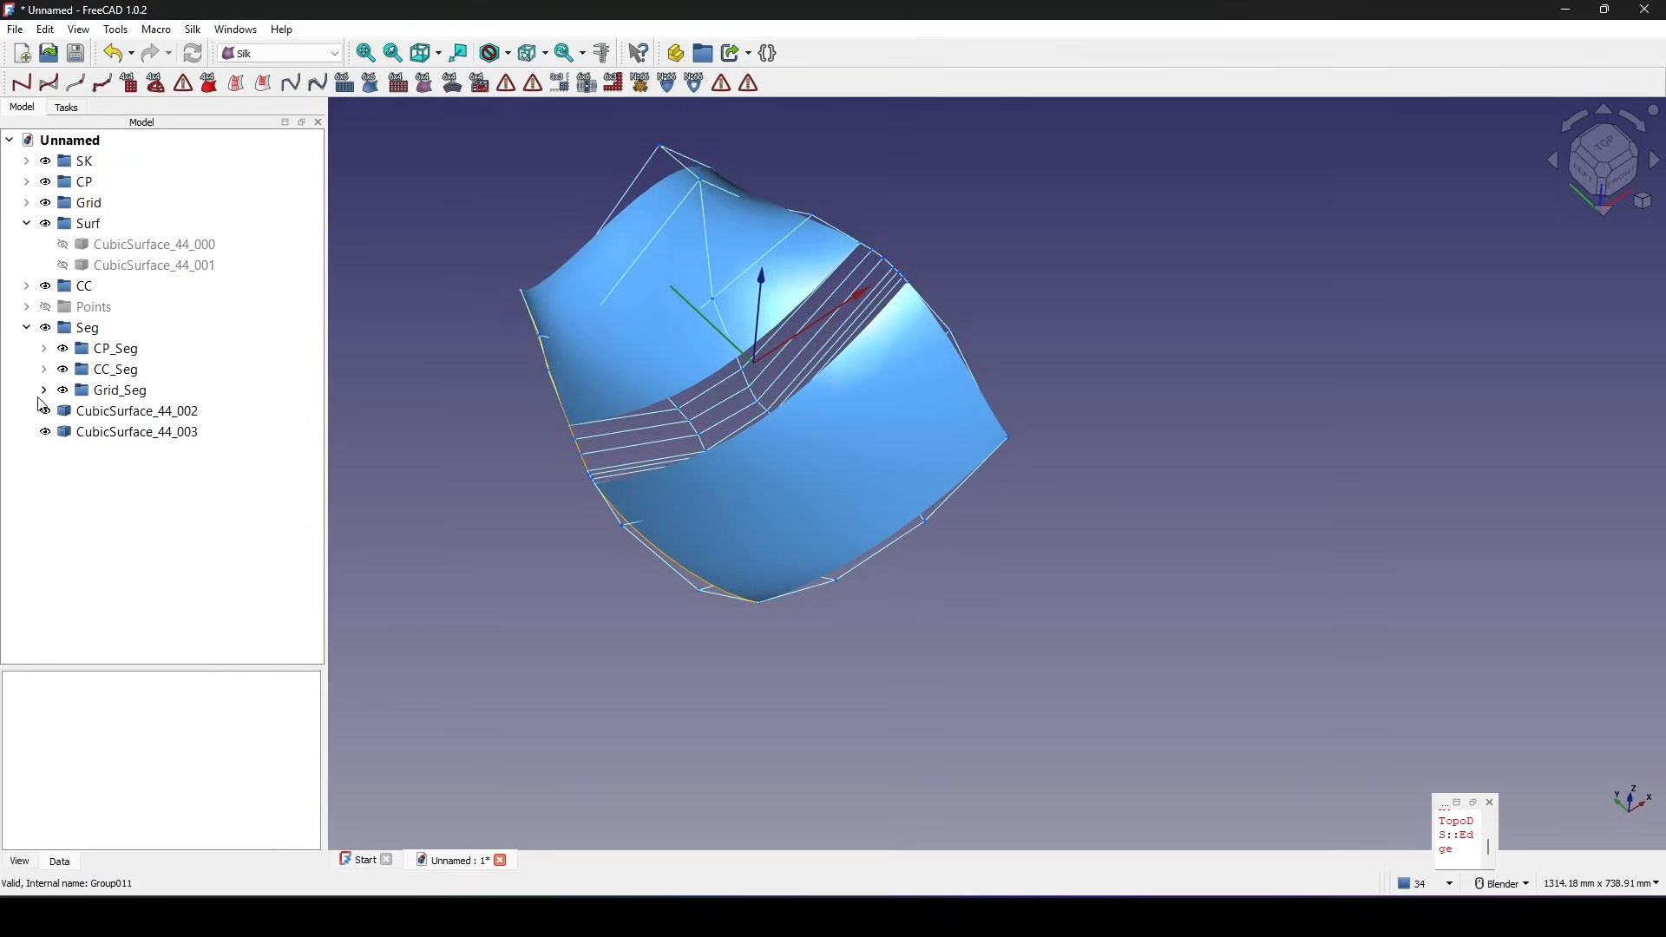
left_click(83, 330)
right_click(82, 330)
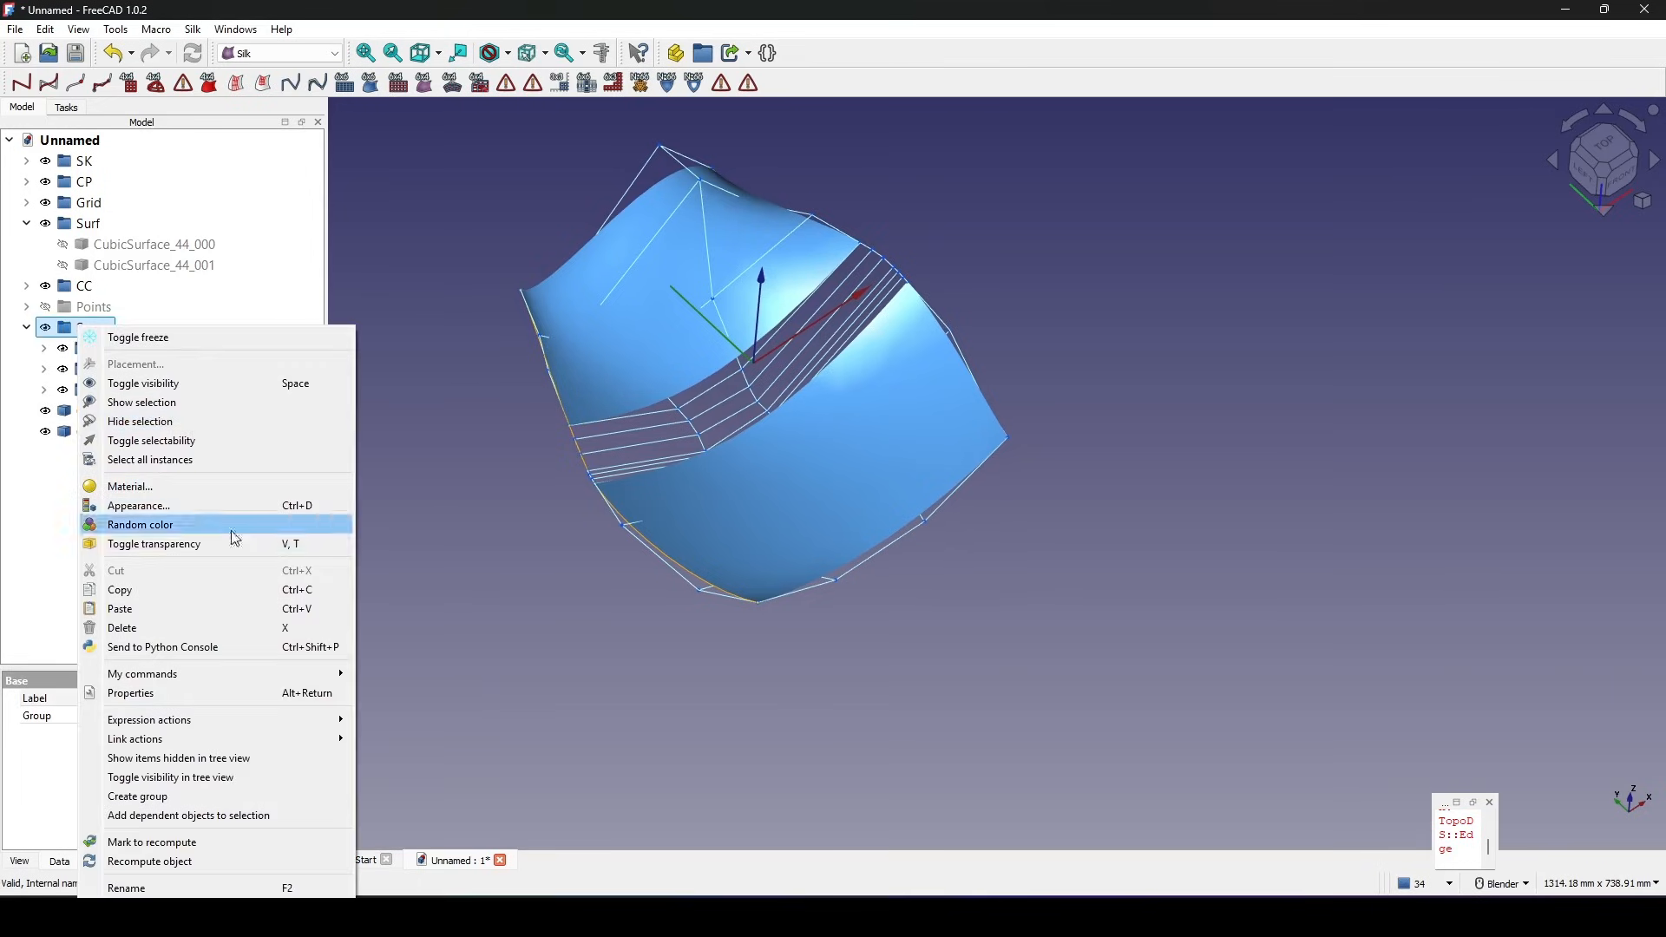
left_click(206, 799)
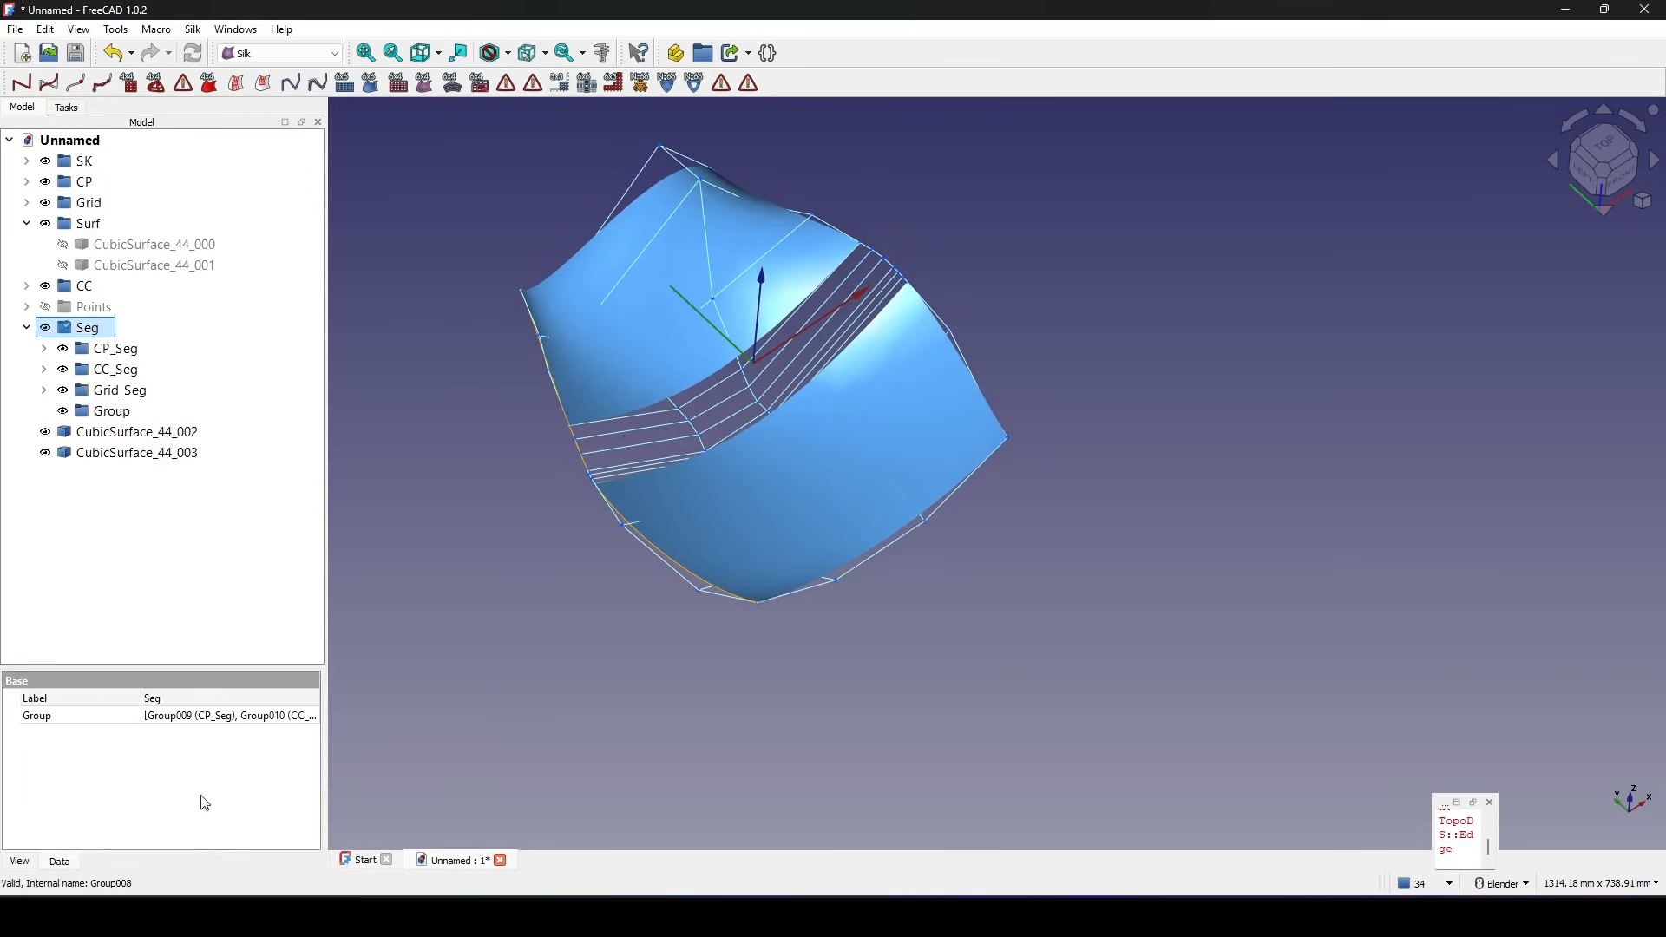
left_click(102, 412)
right_click(102, 411)
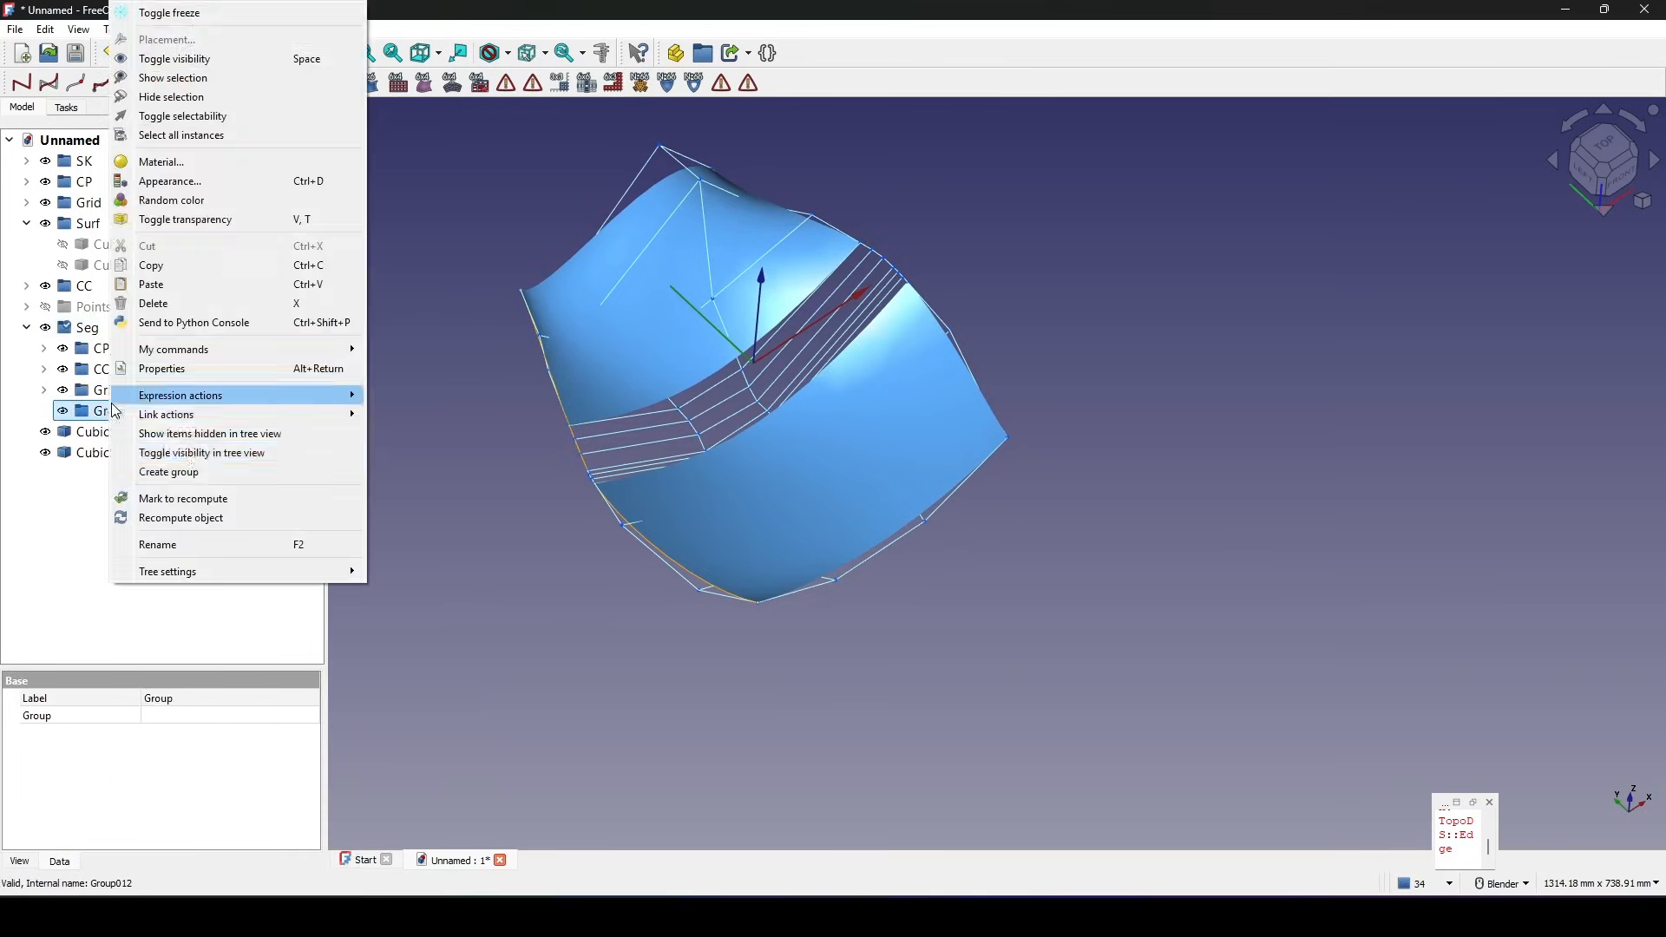
left_click(196, 544)
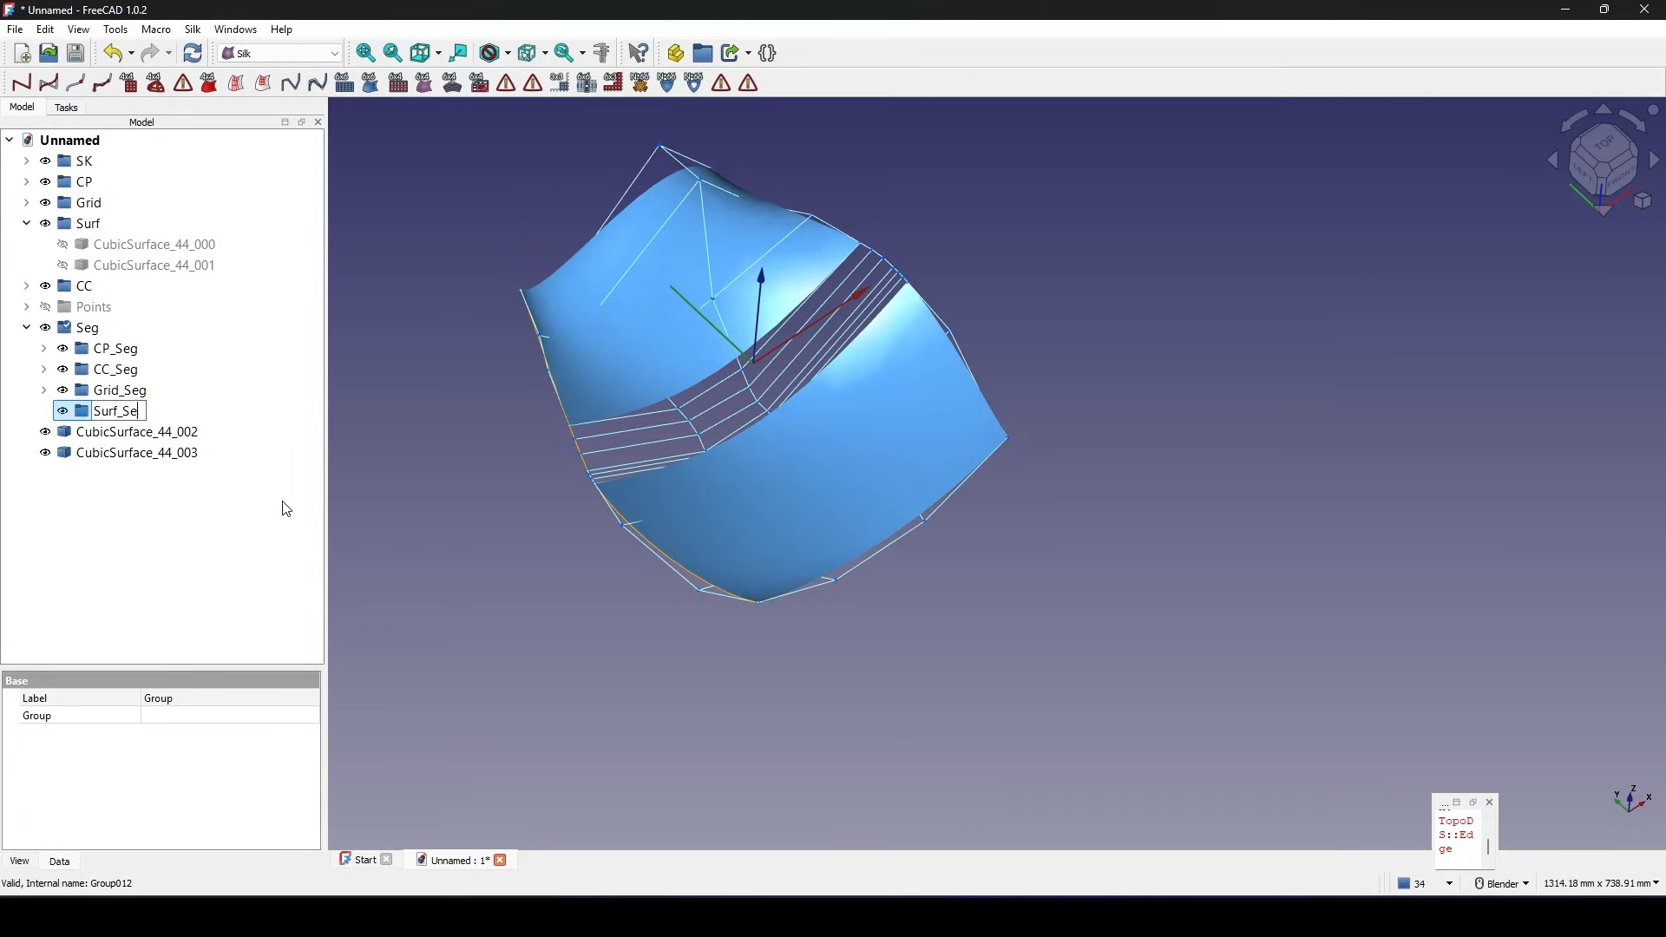
key("Return")
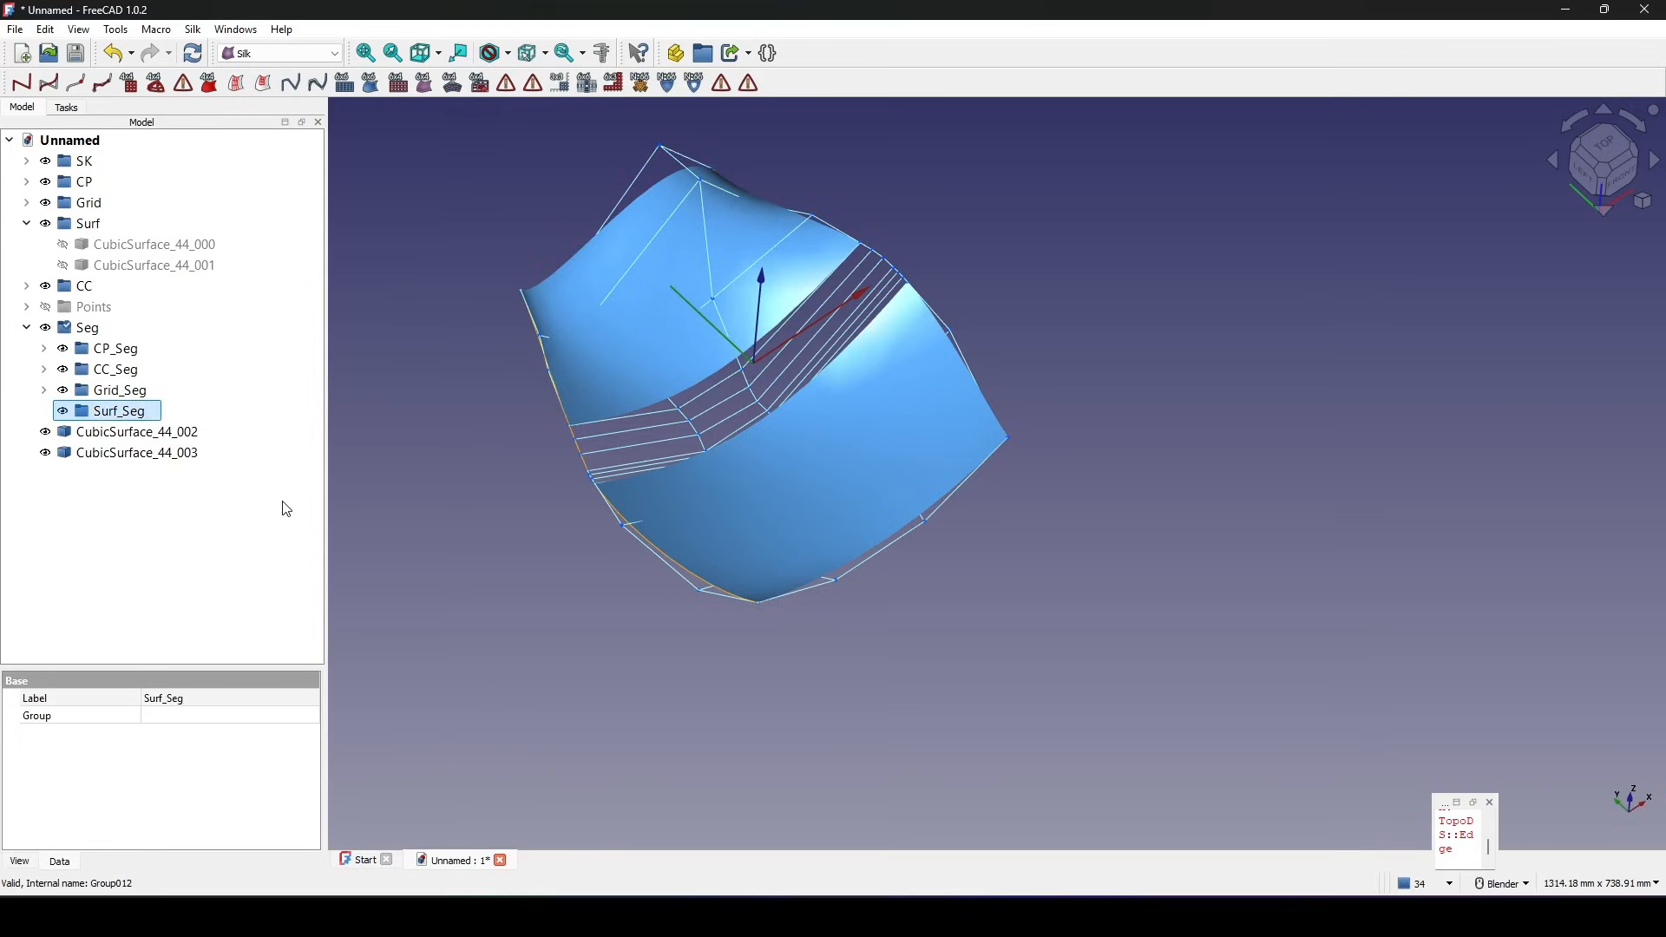
Move CubicSurface_44_002 and CubicSurface_44_003 into the Surf_Seg group.
left_click(200, 502)
left_click(117, 433)
left_click(151, 462, "ctrl")
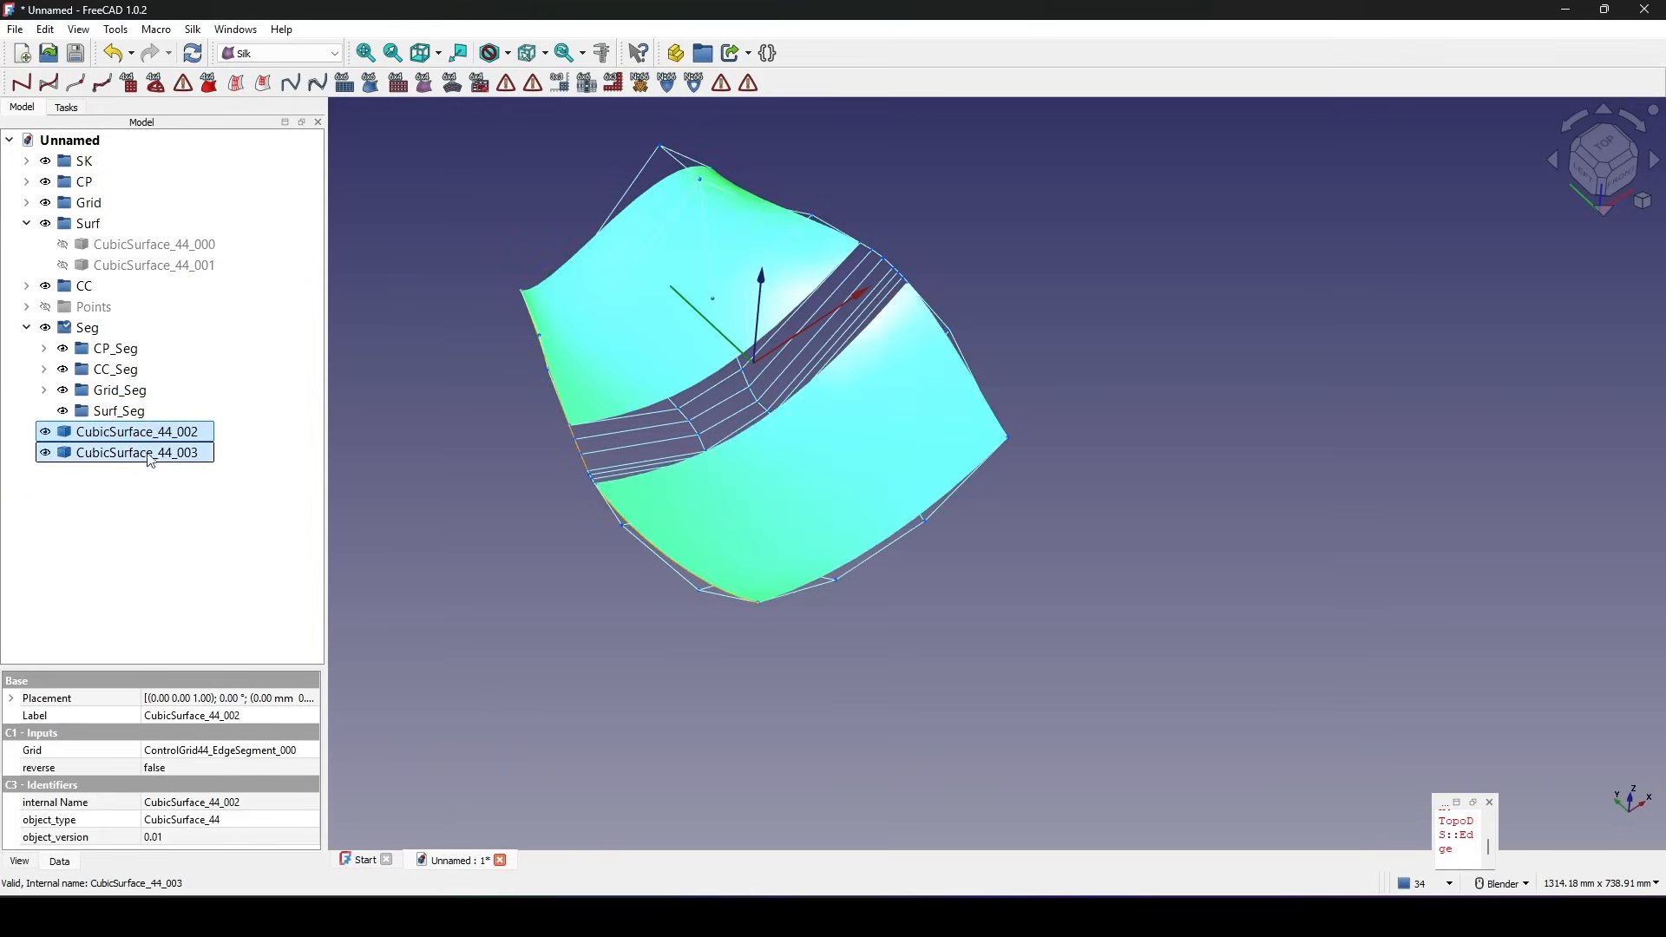
left_click_drag(162, 457, 117, 411)
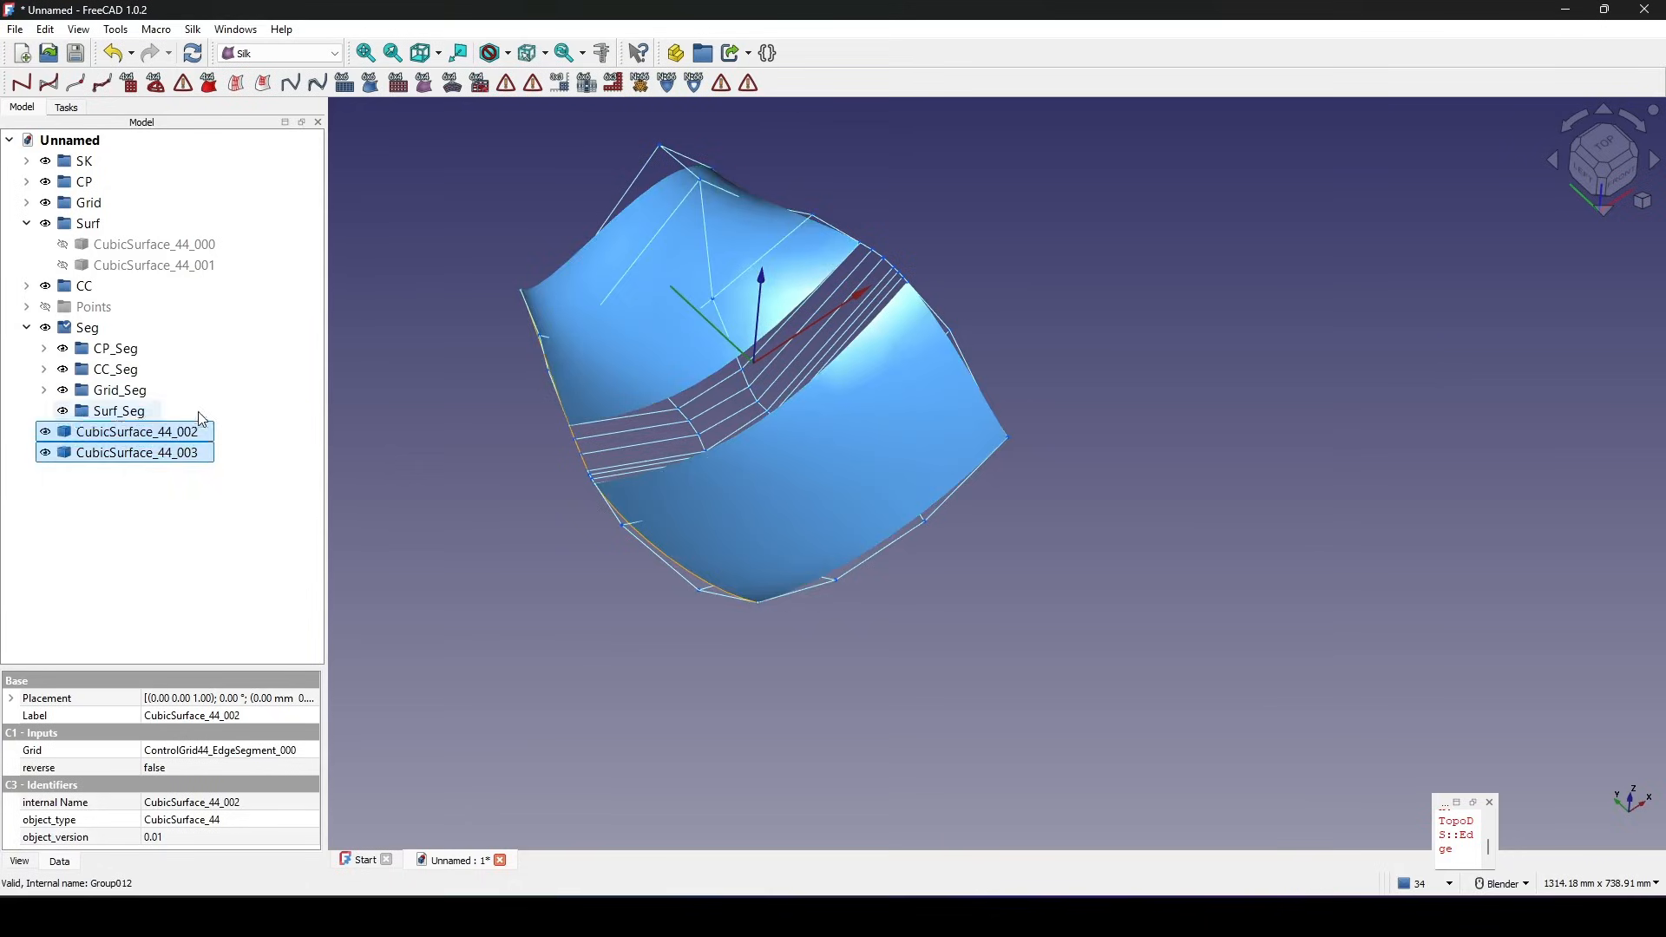
middle_click_drag(986, 531, 899, 487)
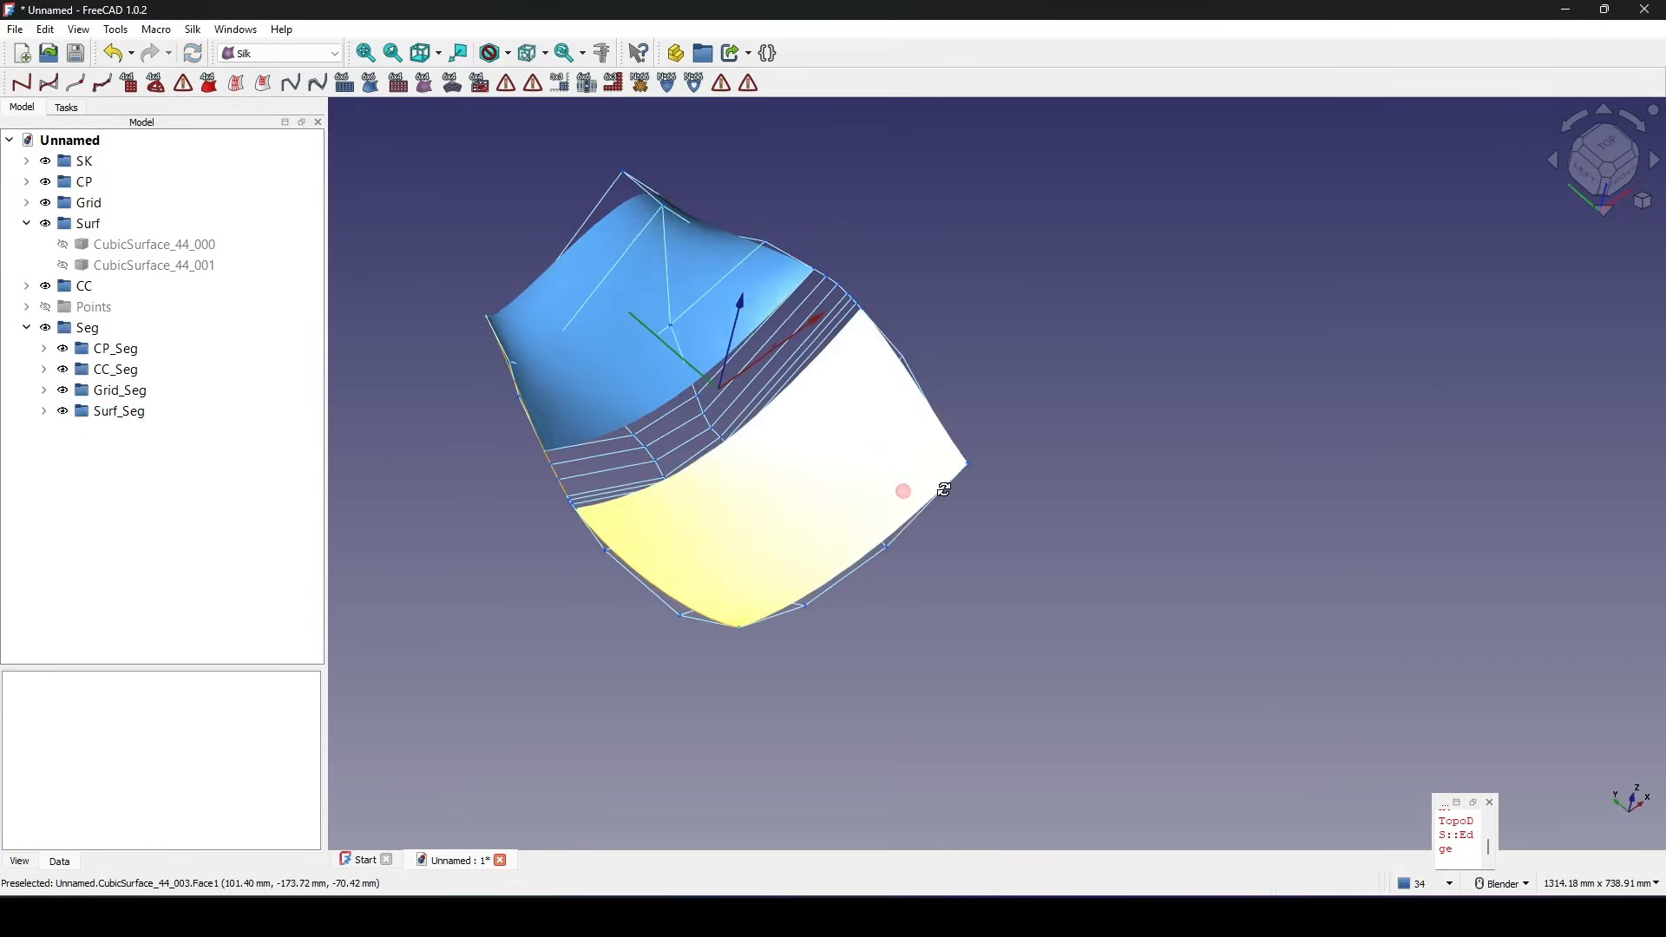
scroll(792, 491, "up", 3)
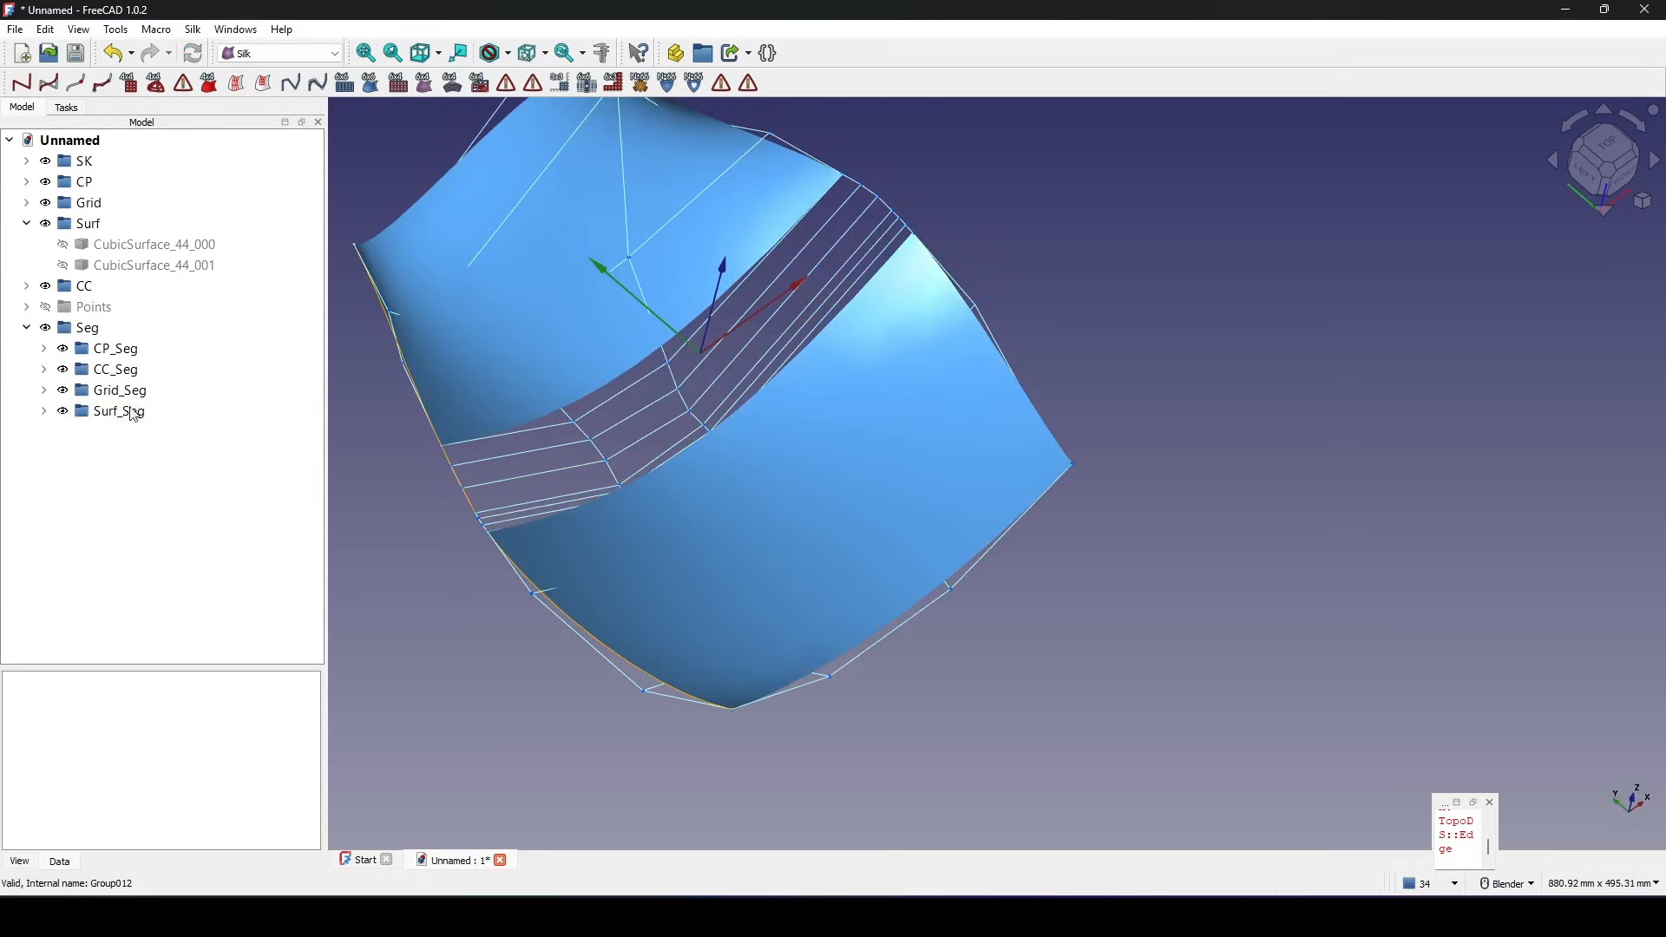
Hide both segment surfaces, CubicSurface_44_002 and CubicSurface_44_003, in the Surf_Seg group.
left_click(49, 411)
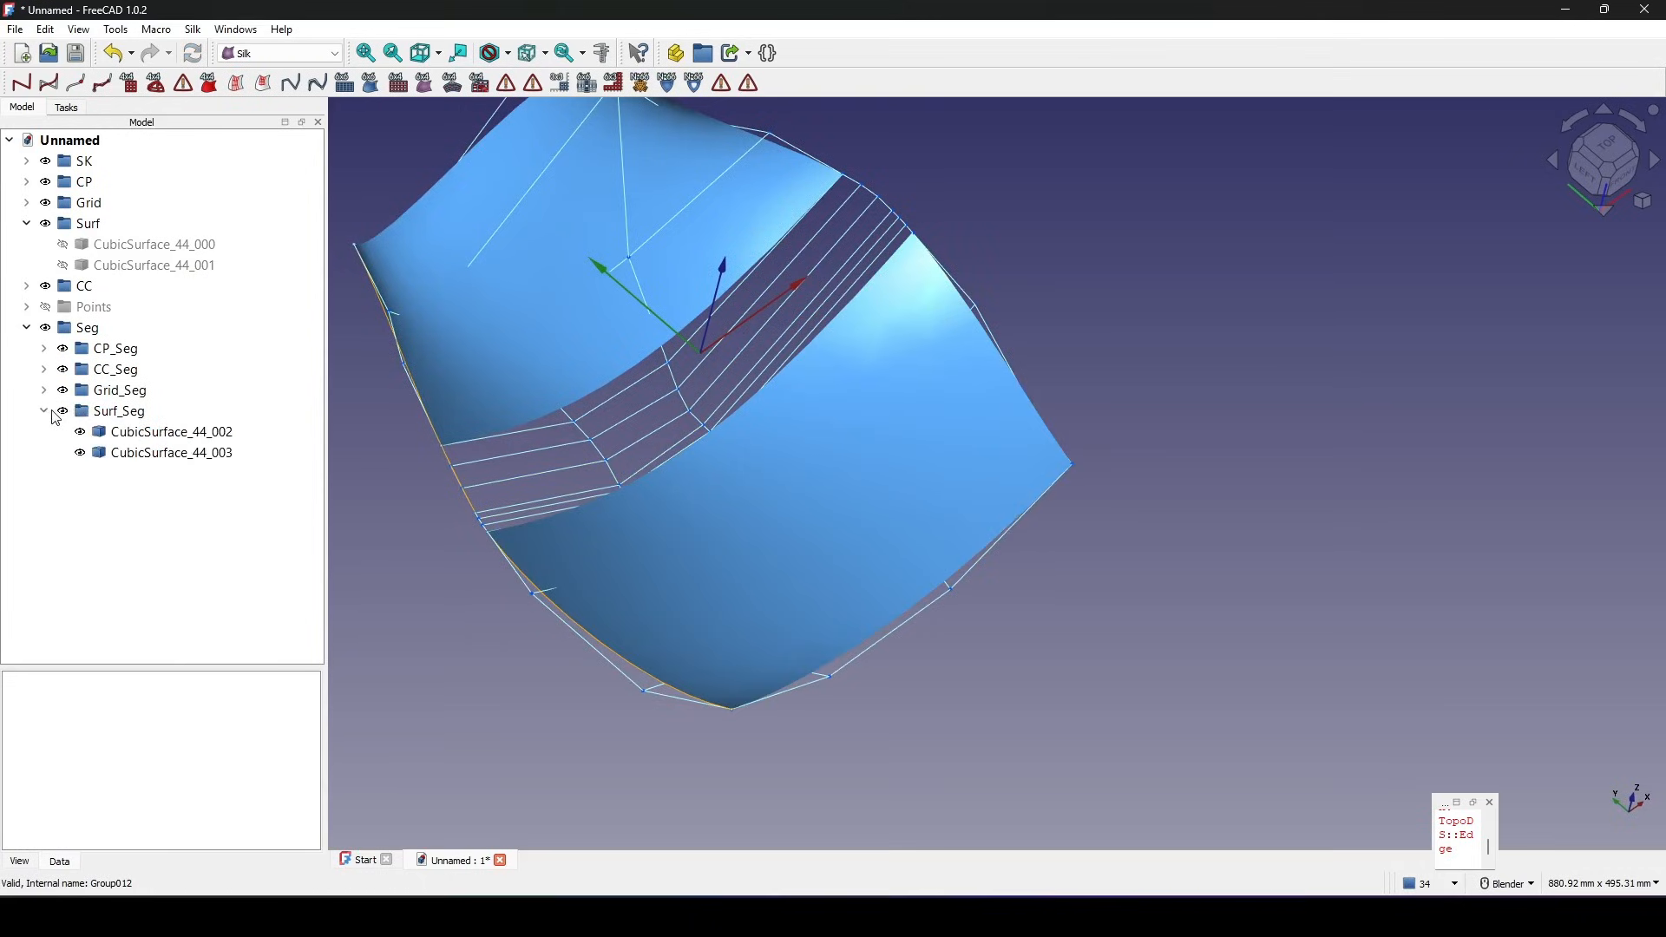
left_click(160, 438)
left_click(168, 457, "ctrl")
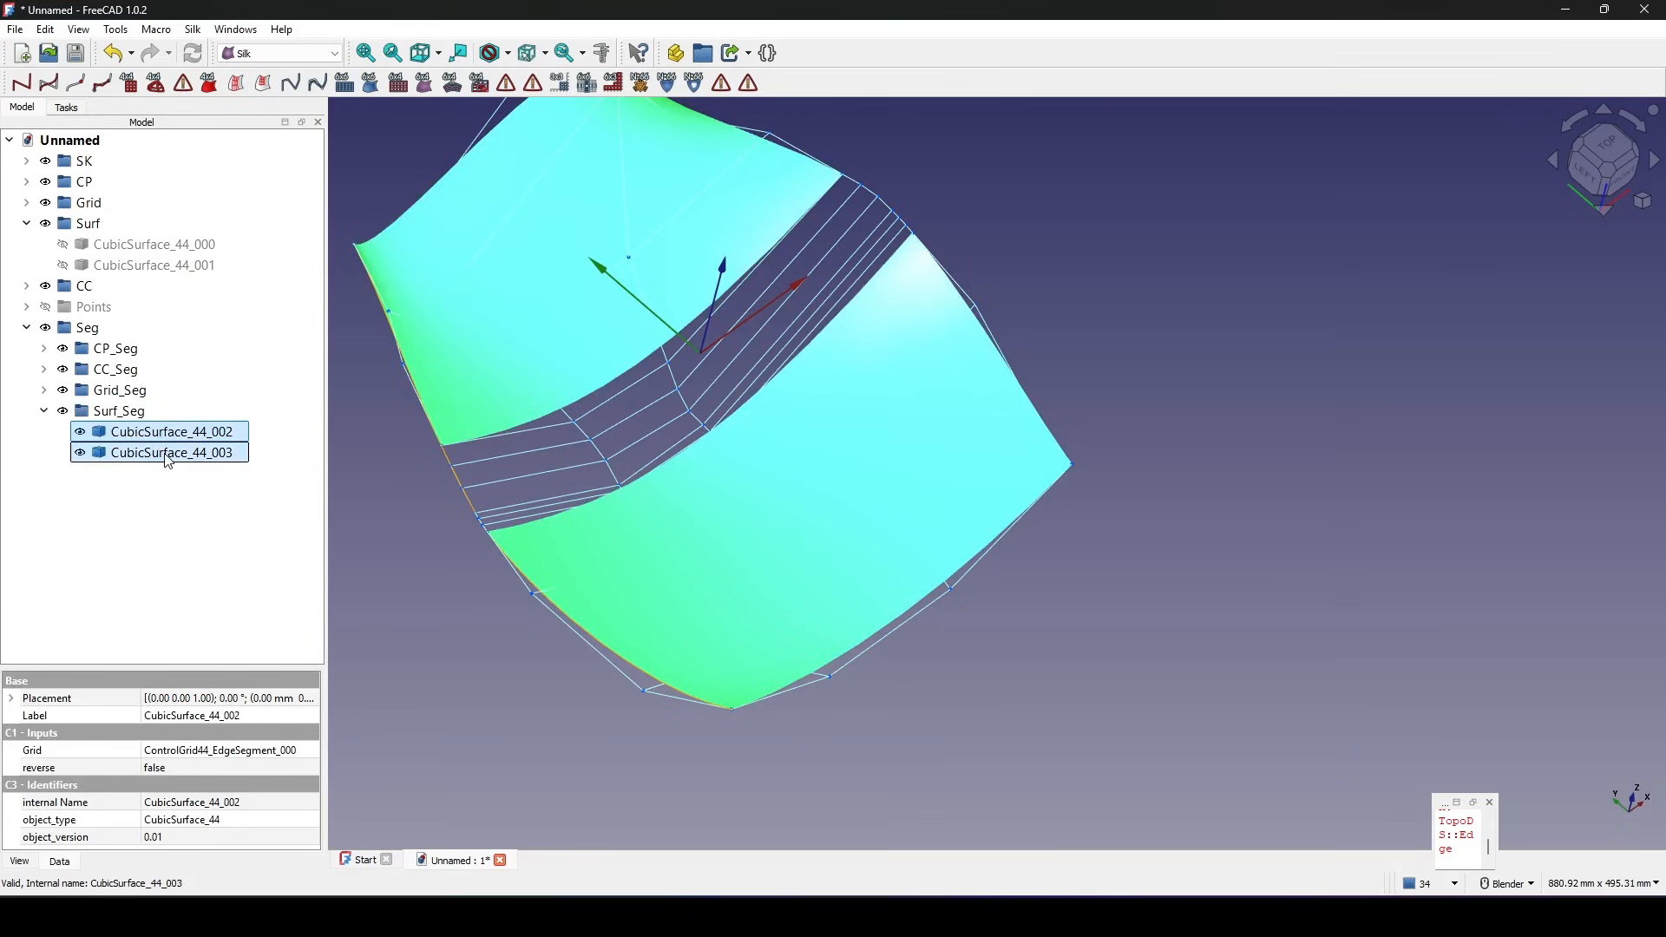
key("space")
scroll(934, 516, "down", 3)
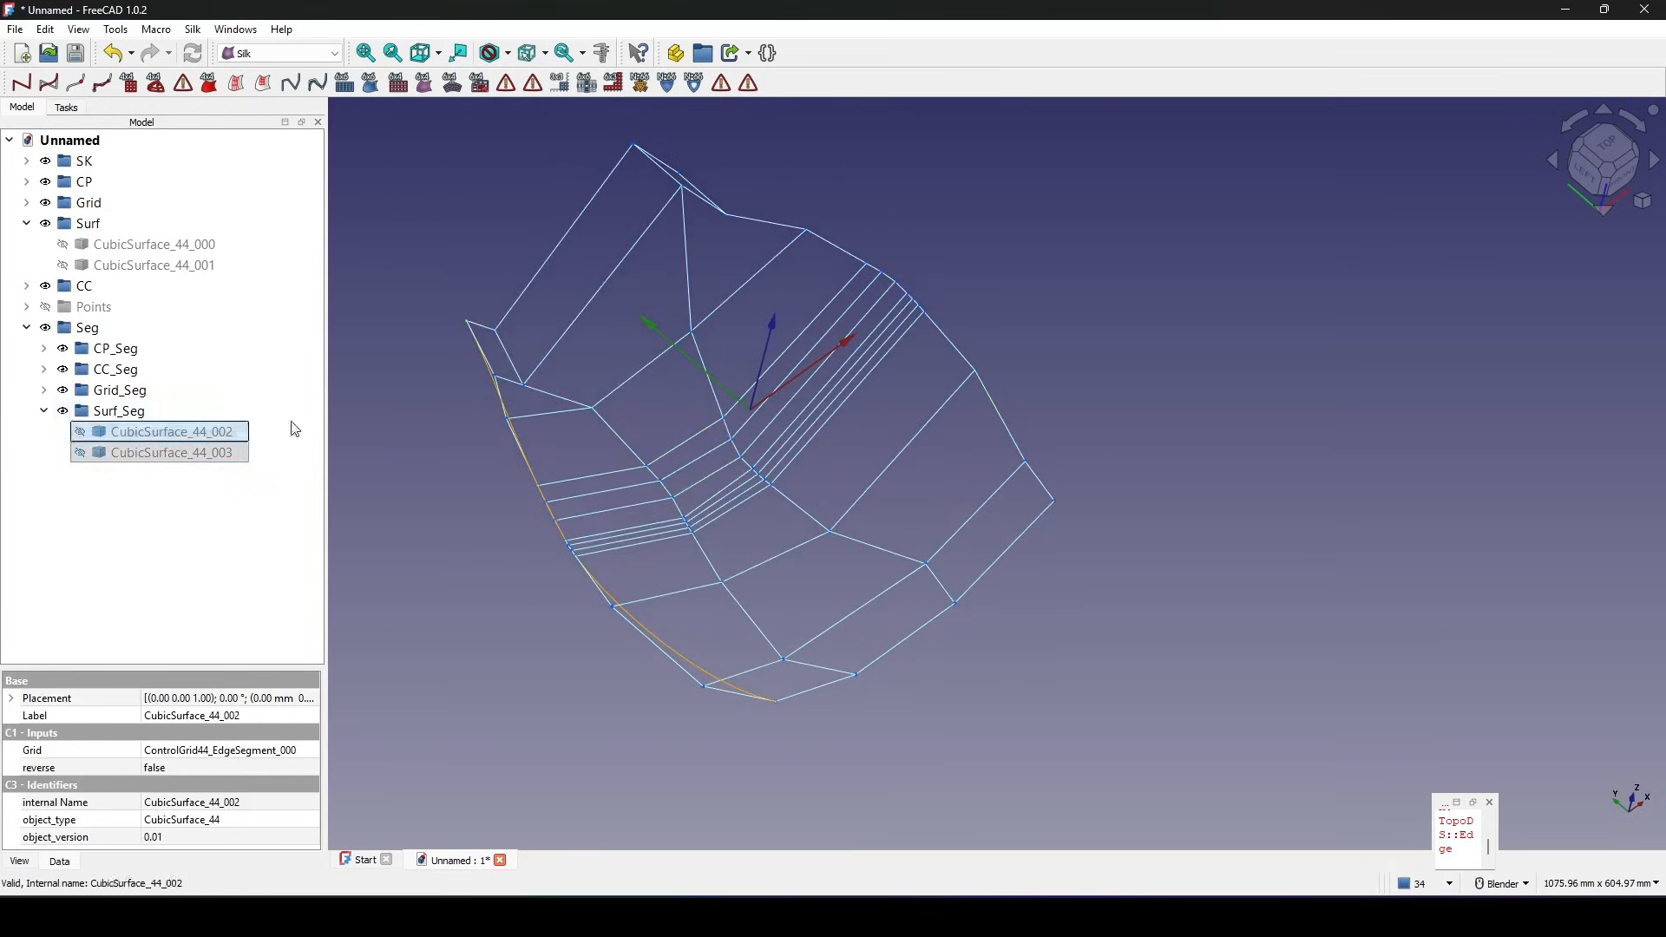
Hide the two large outer control grids, ControlGrid44_EdgeSegment_000 and ControlGrid44_EdgeSegment_003.
left_click(636, 386)
key("space")
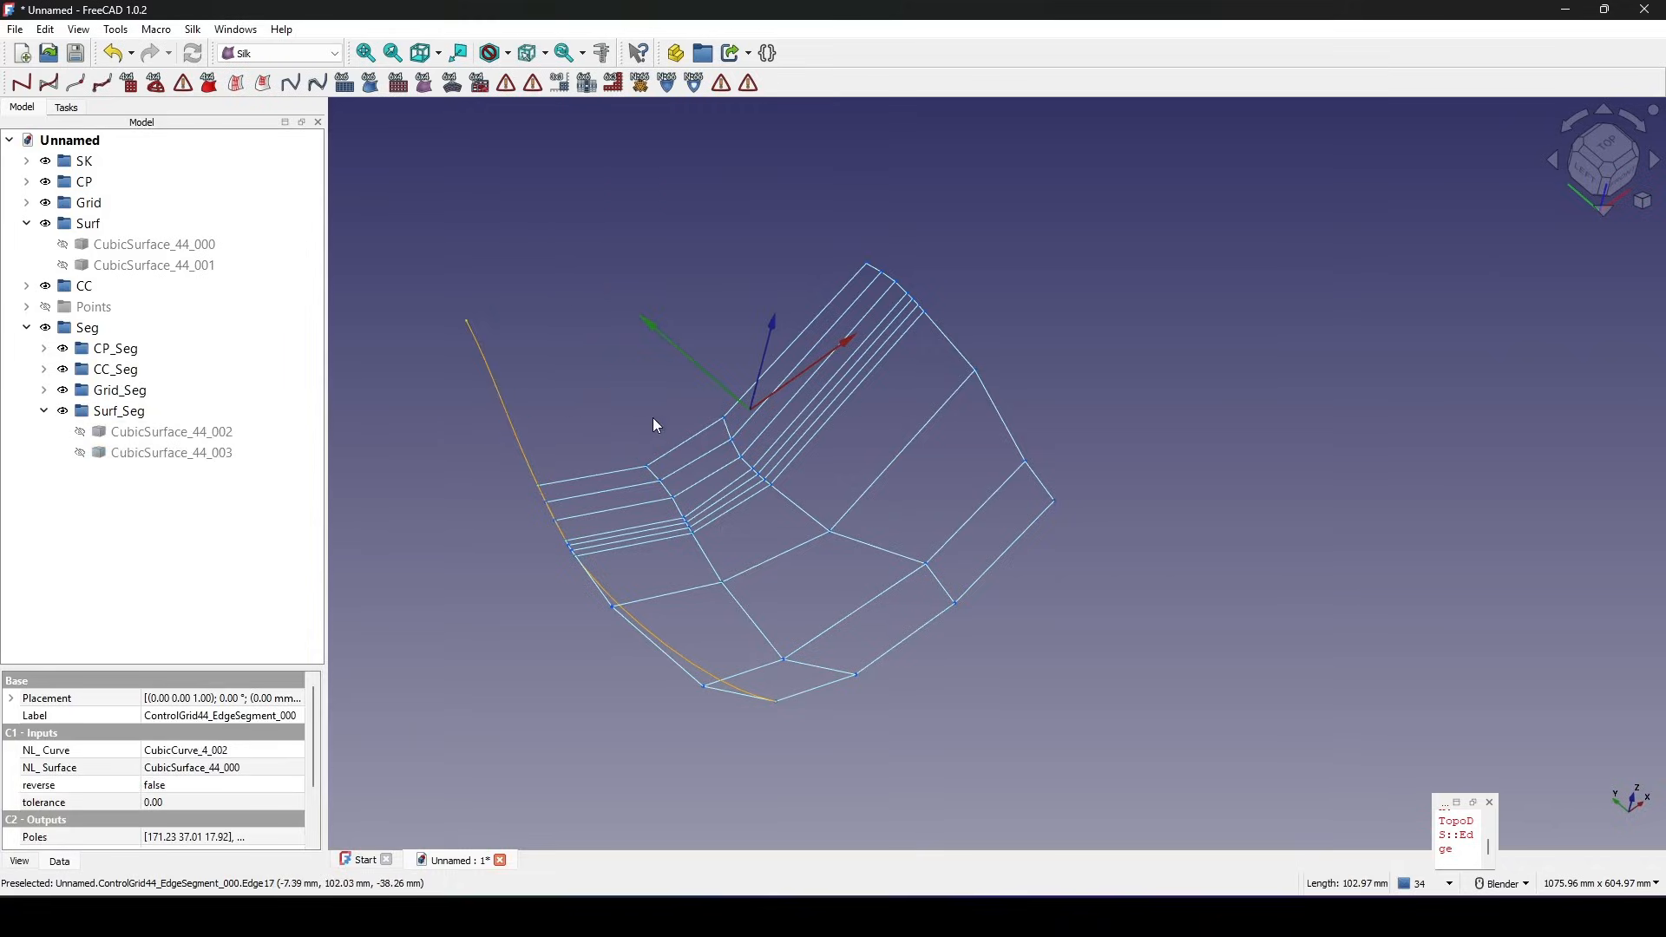
left_click(813, 548)
key("space")
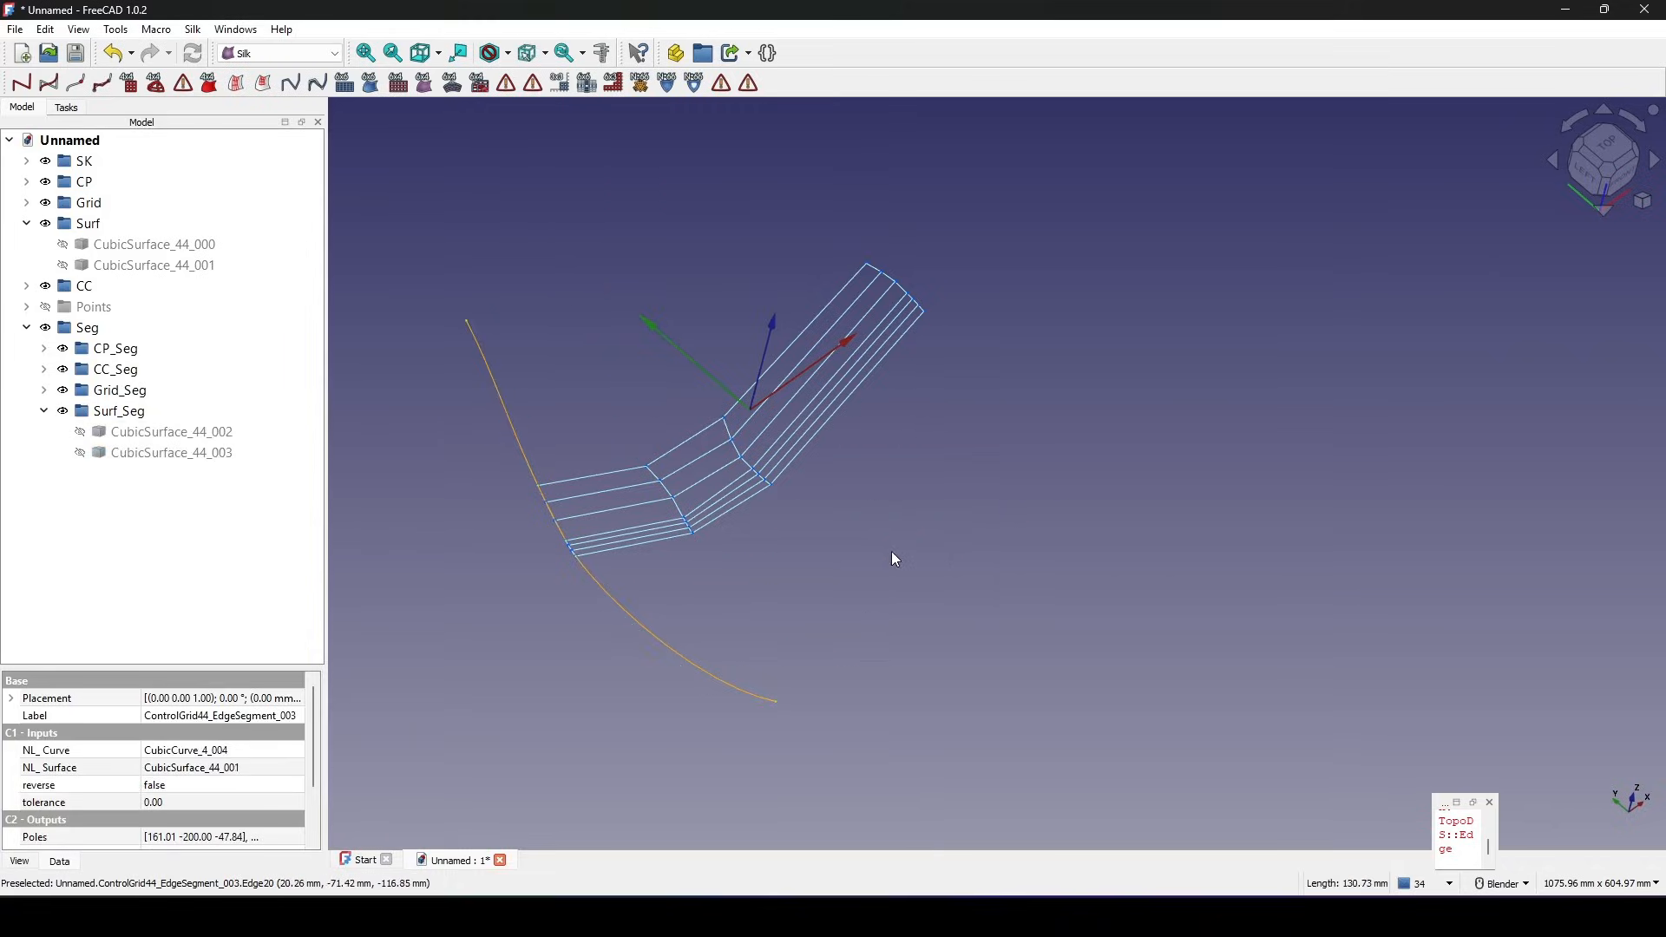
left_click(892, 550)
middle_click_drag(829, 537, 777, 508, "shift")
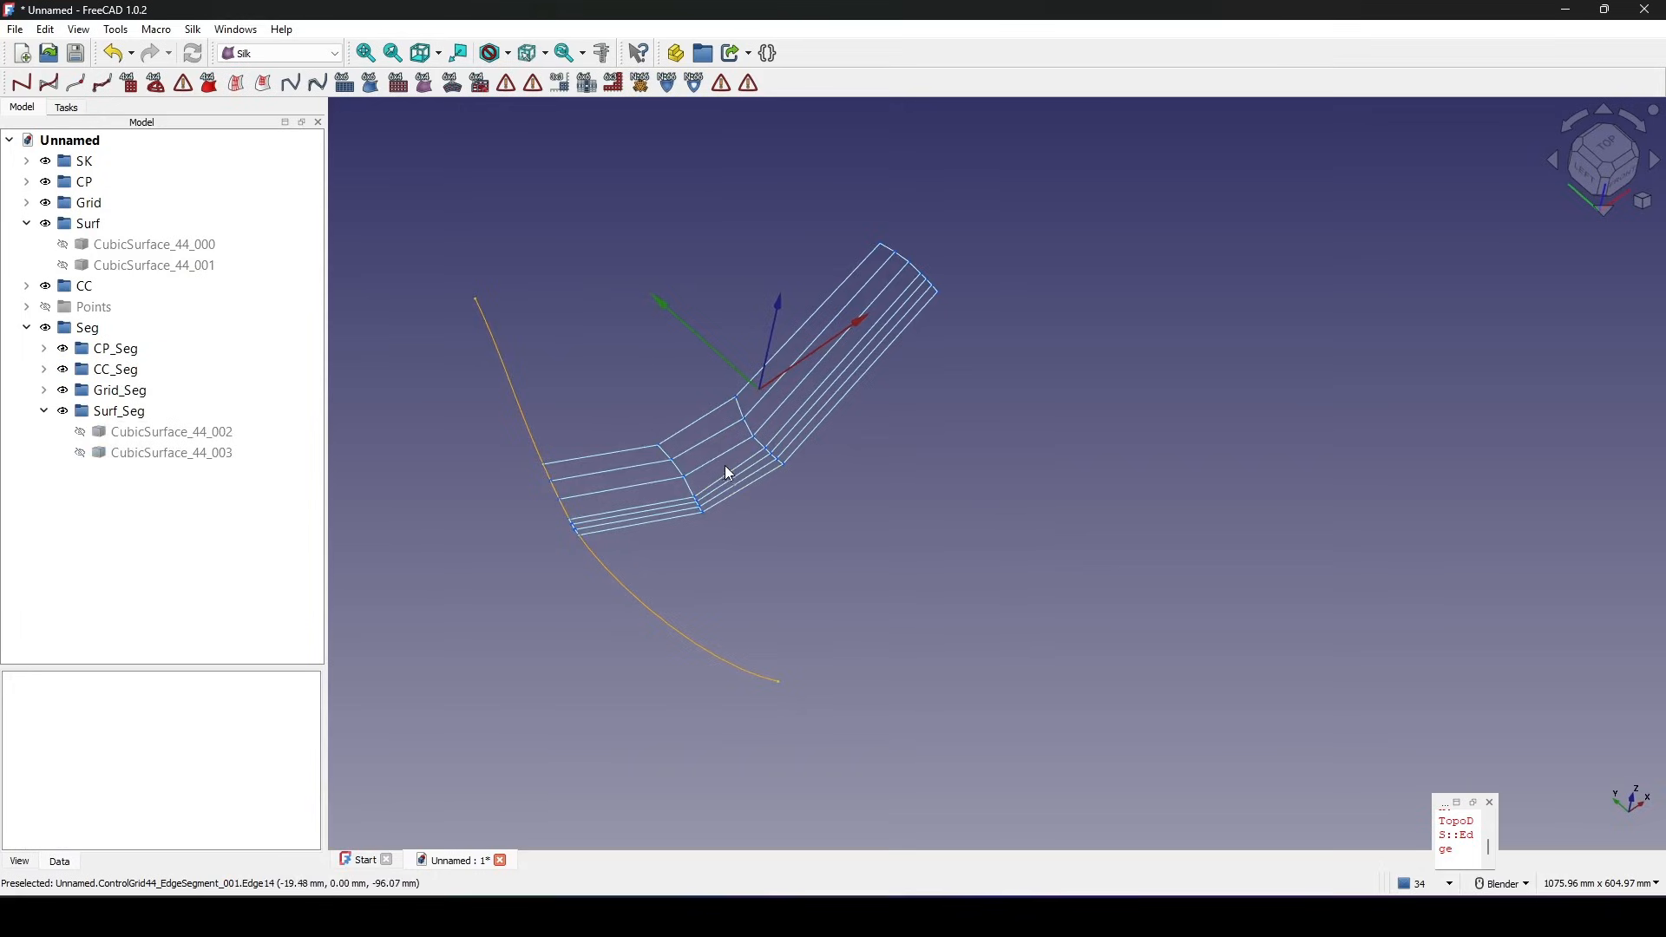
Combine the adjacent narrow grids ControlGrid44_EdgeSegment_001 and ControlGrid44_EdgeSegment_002 into a ControlGrid64_2Grid44 blend grid.
left_click(708, 436)
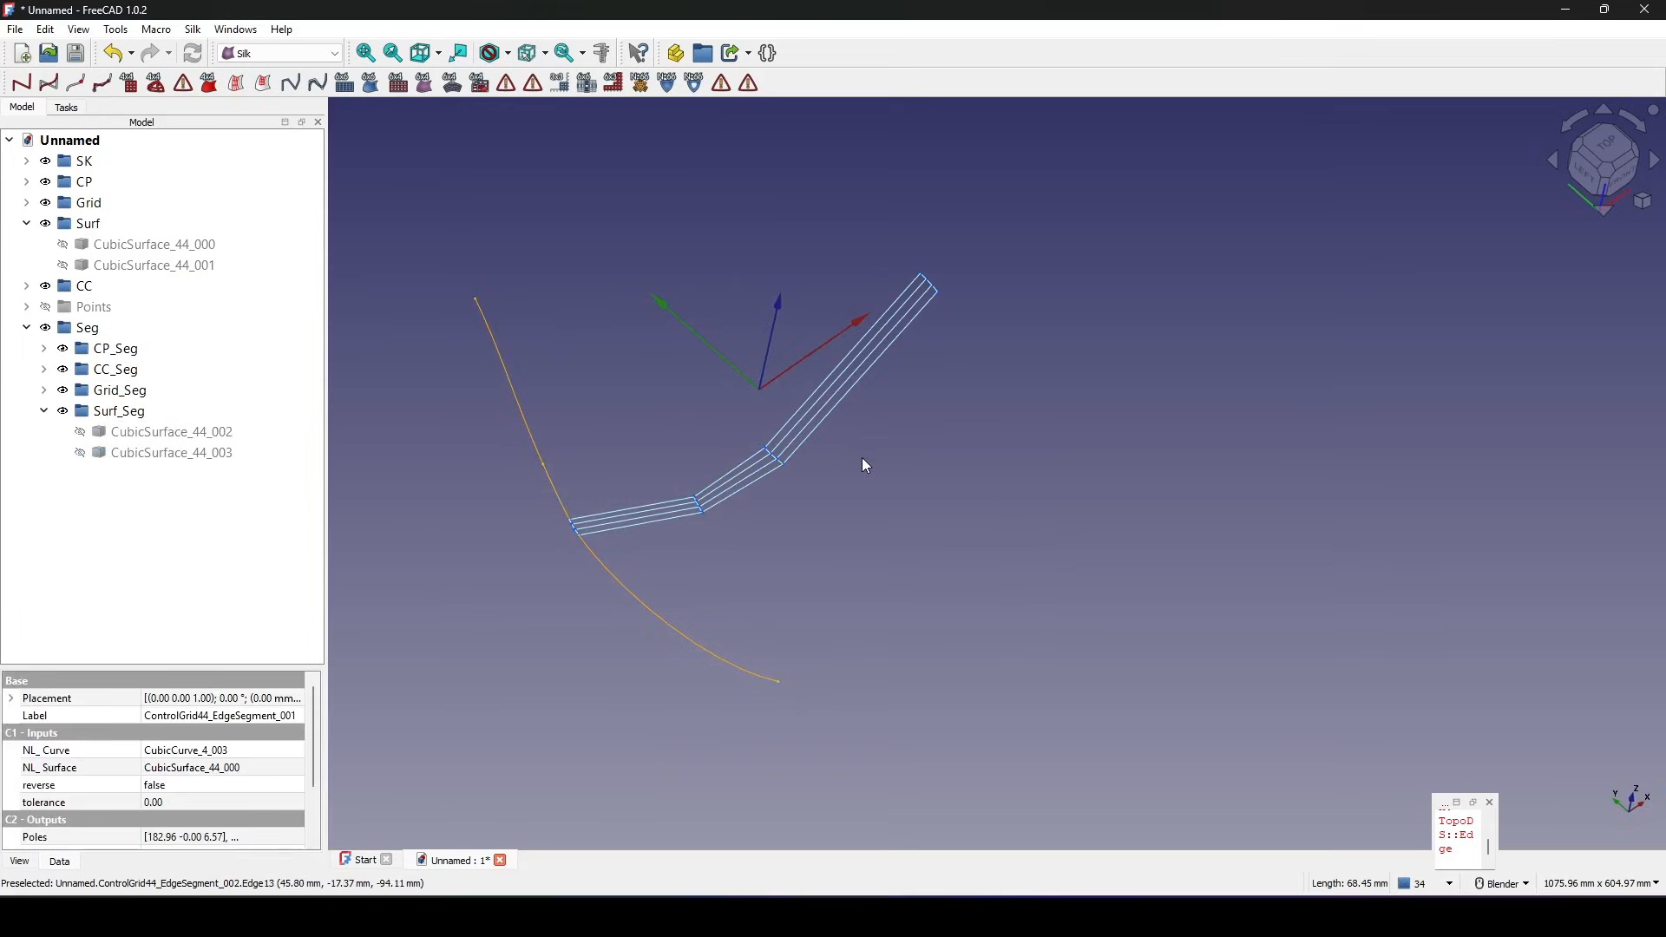
key("space")
key("space")
left_click(767, 476)
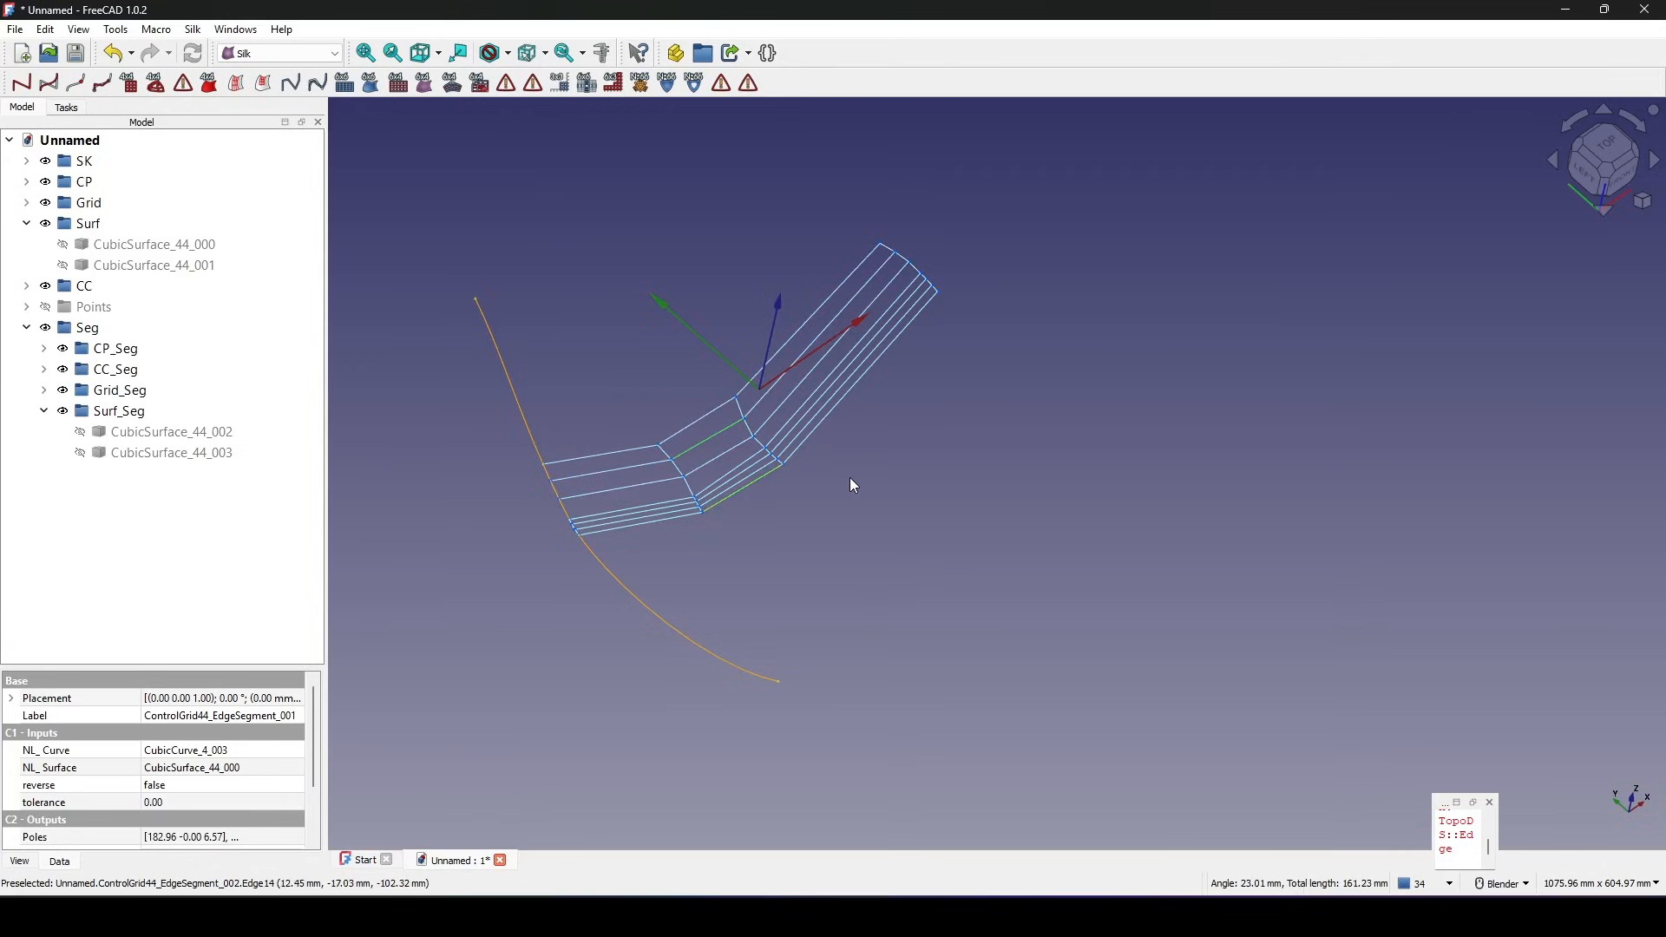
key("space")
key("space")
middle_click_drag(840, 474, 880, 455)
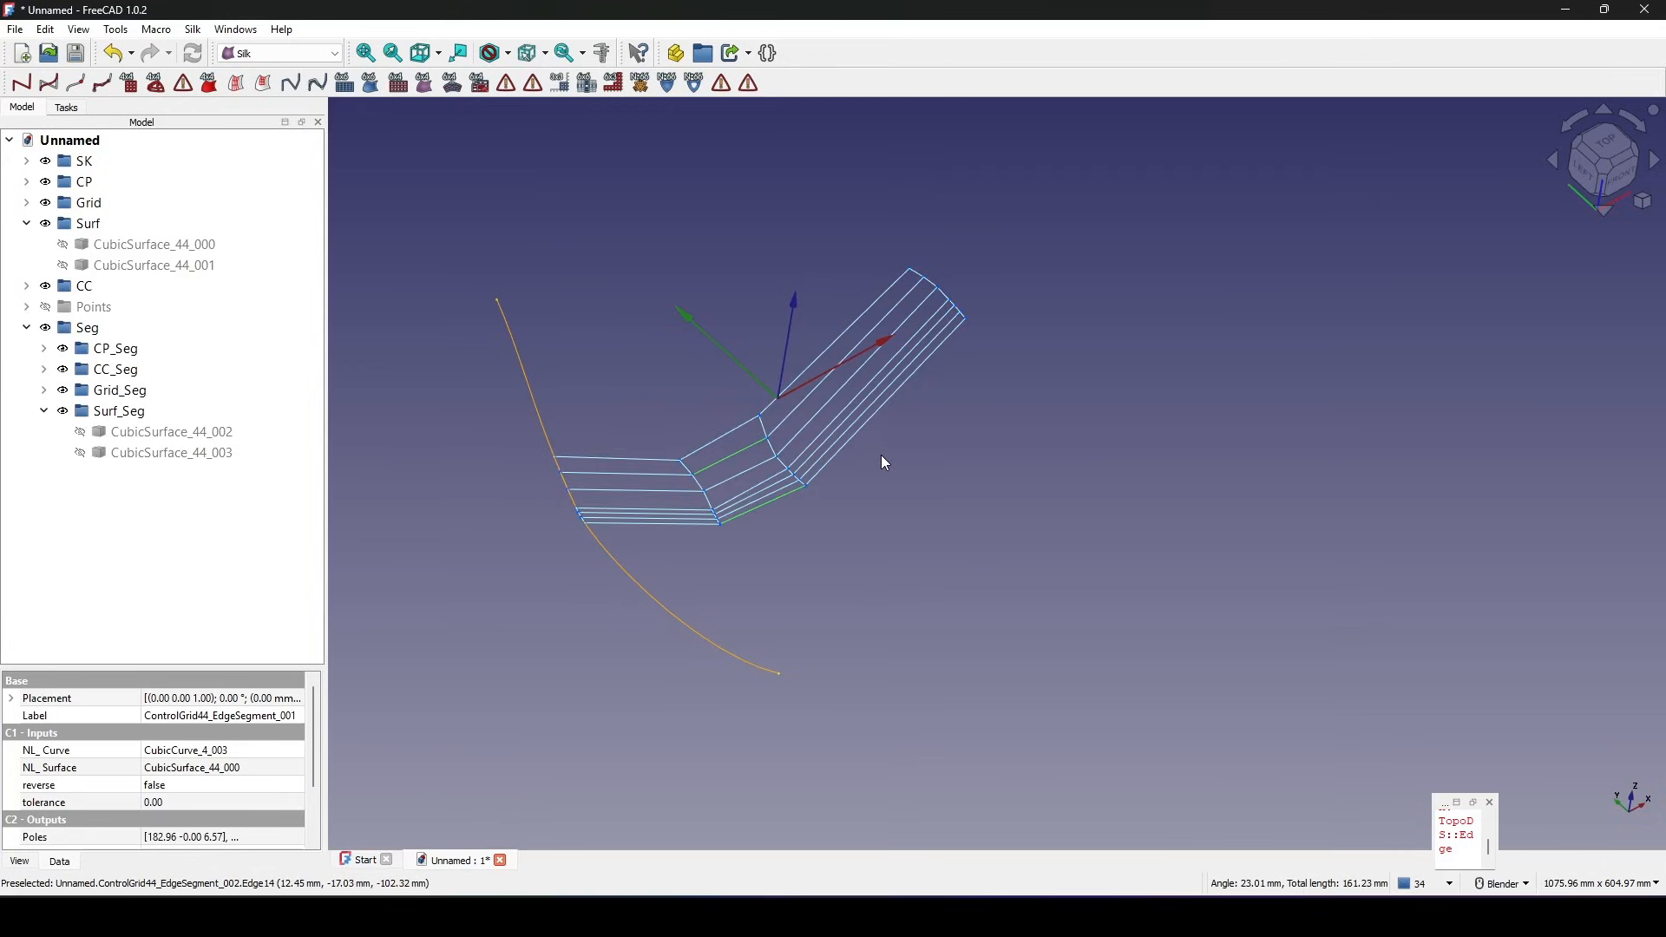
left_click(452, 85)
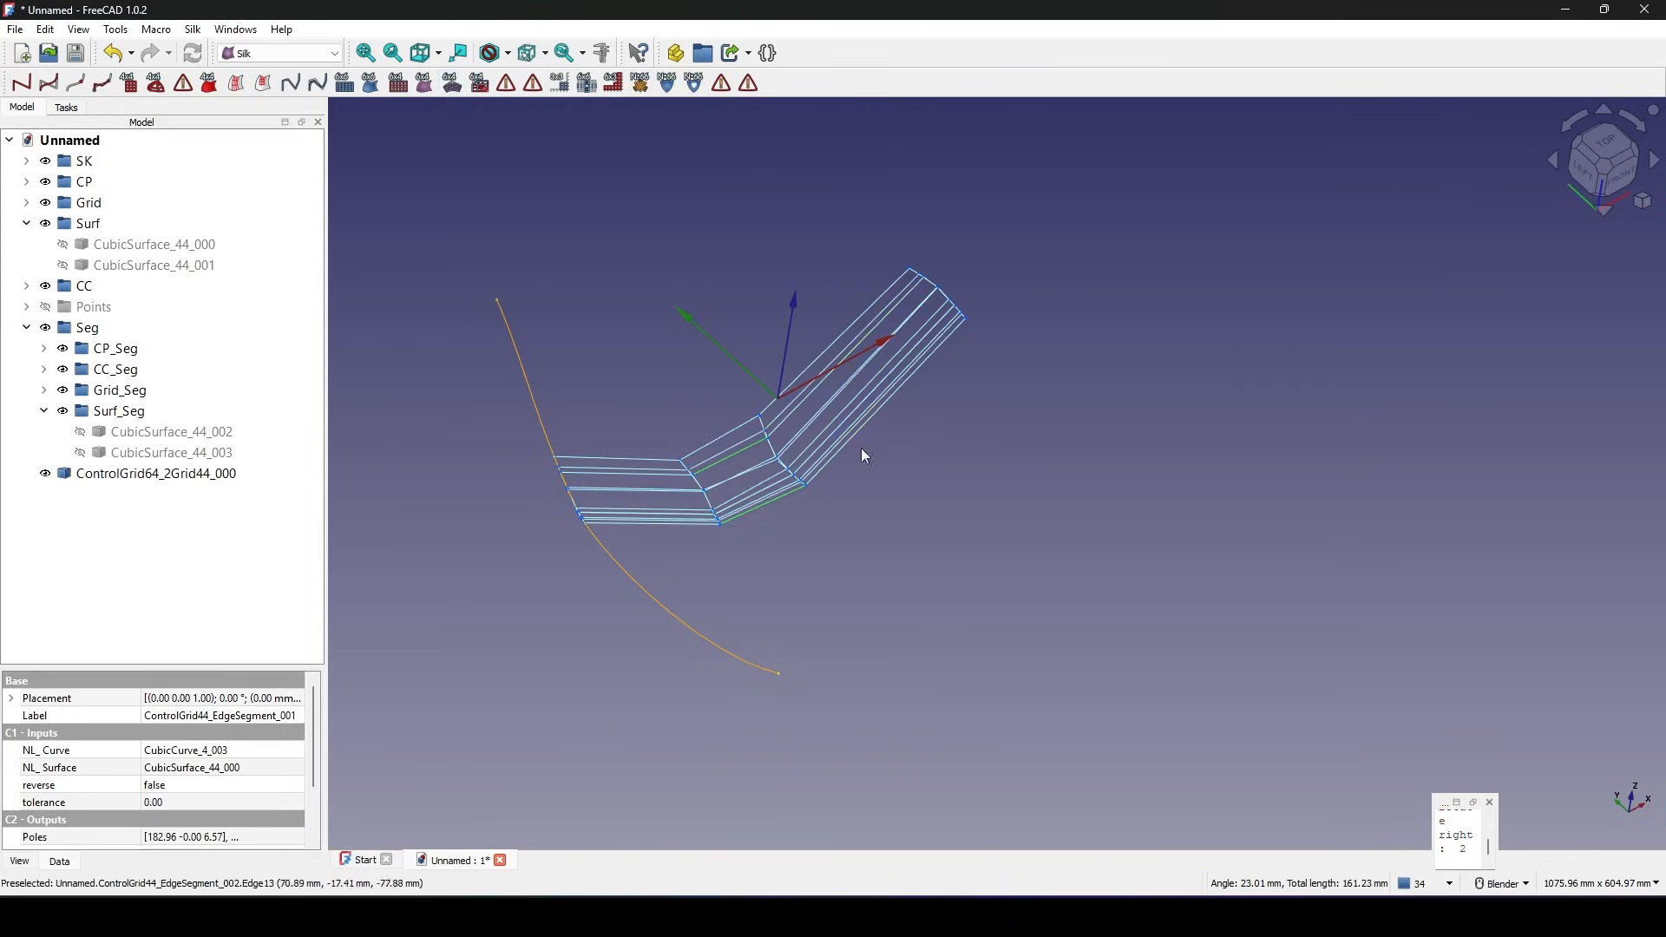
middle_click_drag(866, 456, 911, 510)
scroll(724, 419, "up", 3)
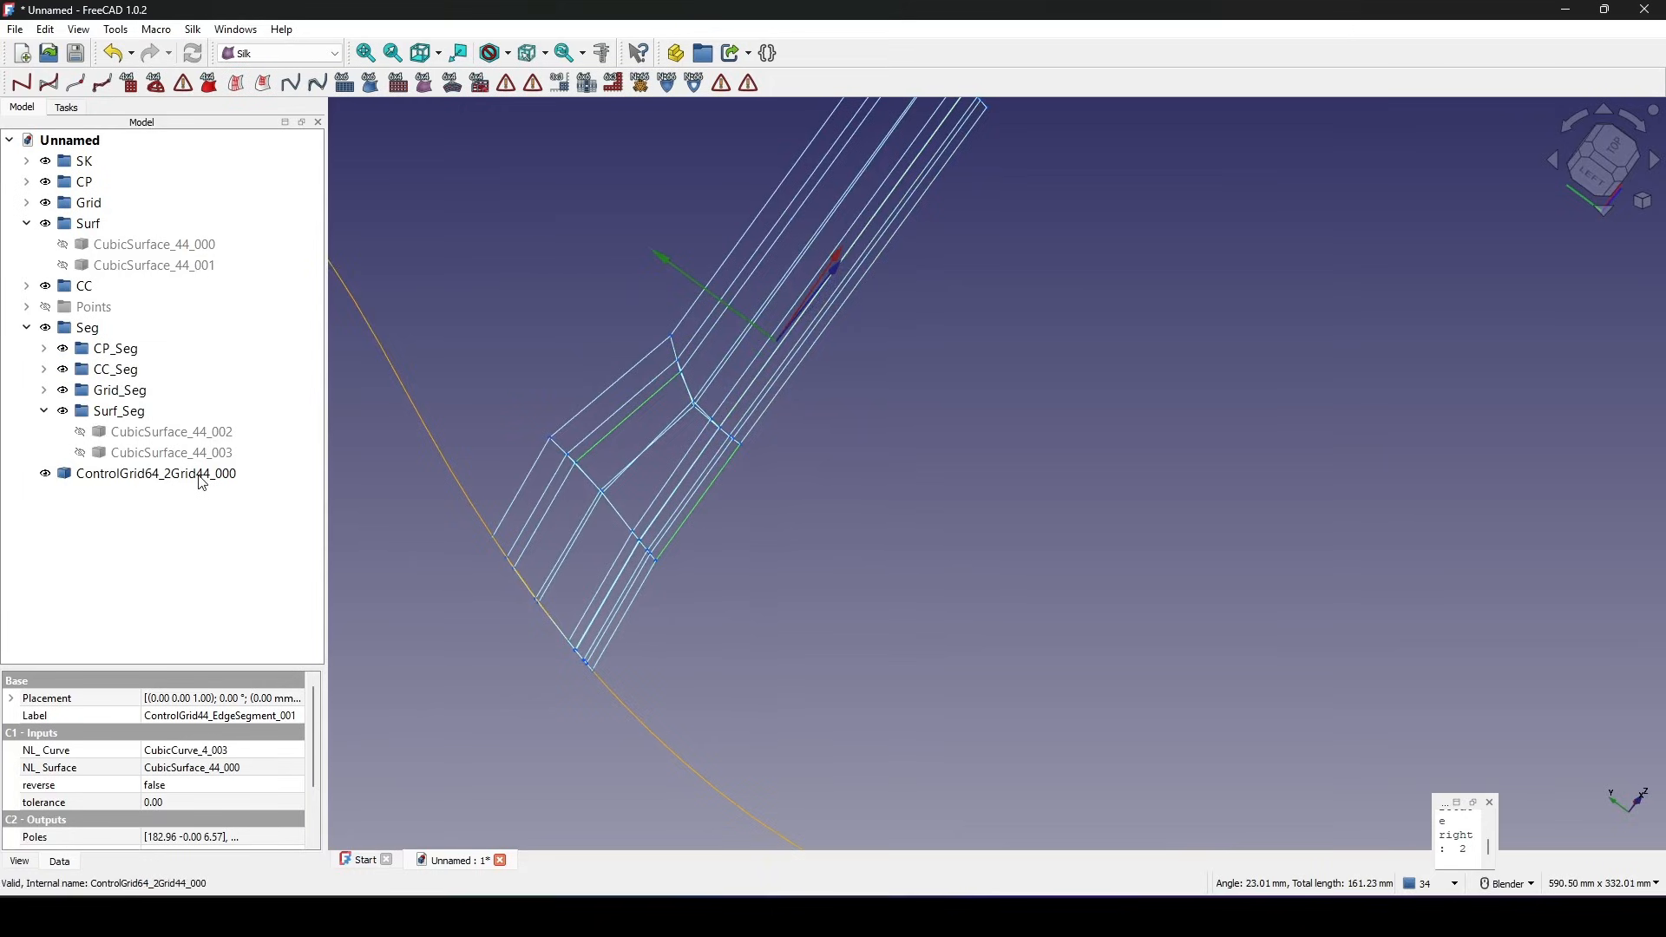
left_click(465, 295)
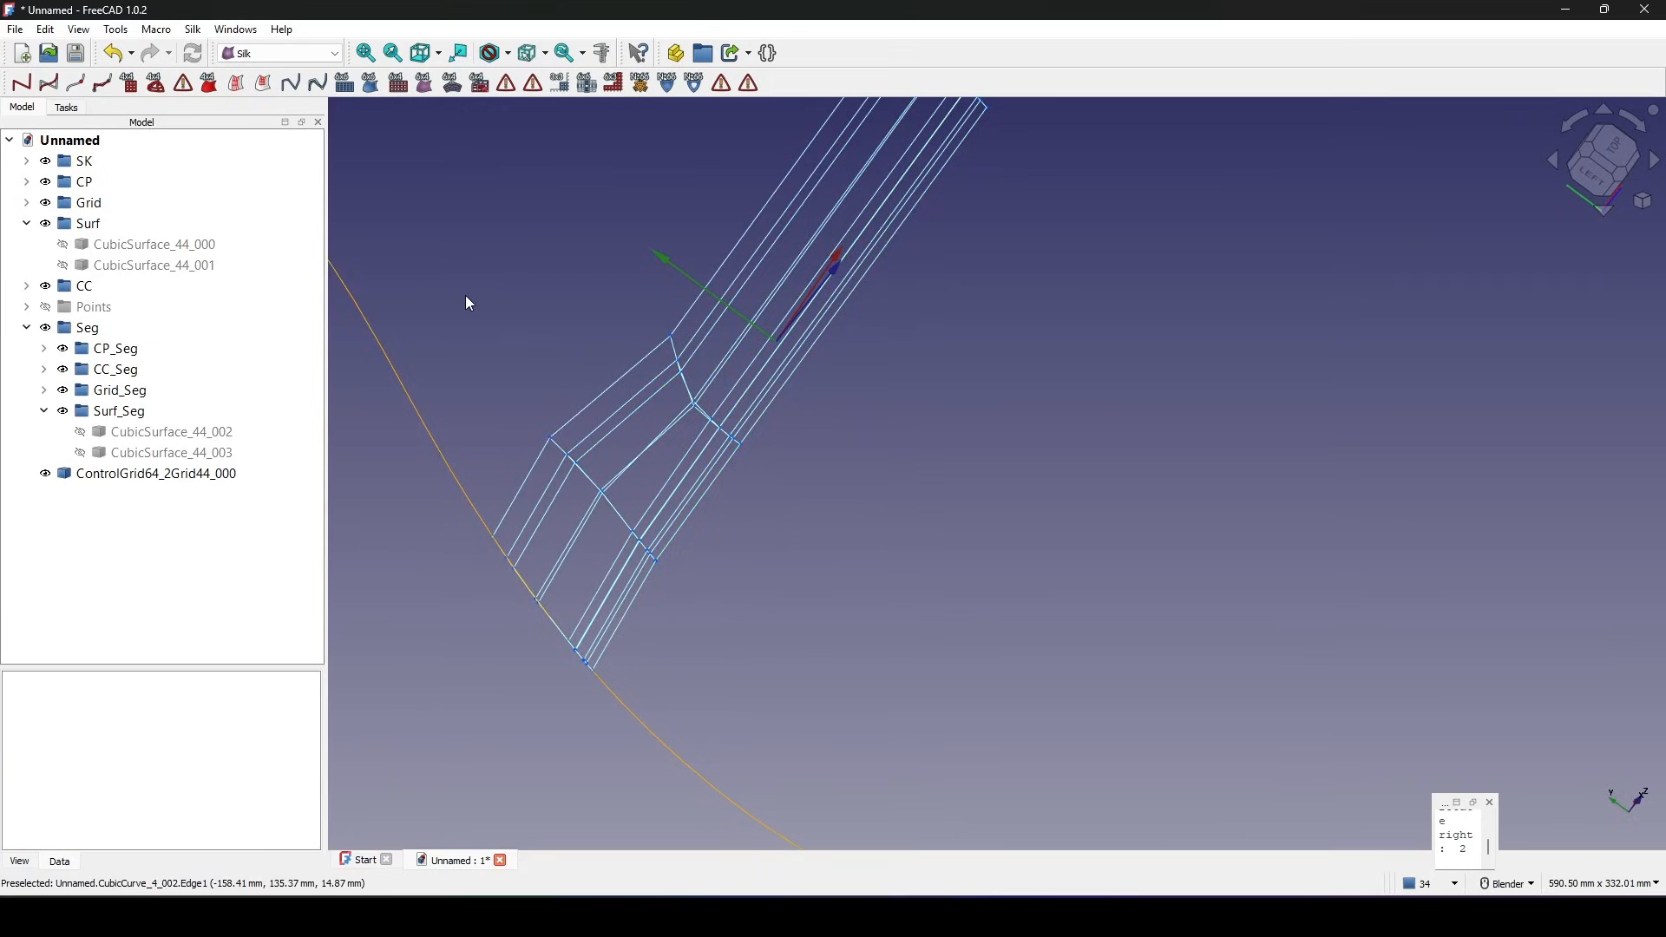
Hide the source grids ControlGrid44_EdgeSegment_001 and ControlGrid44_EdgeSegment_002 in the Grid_Seg group.
left_click(47, 392)
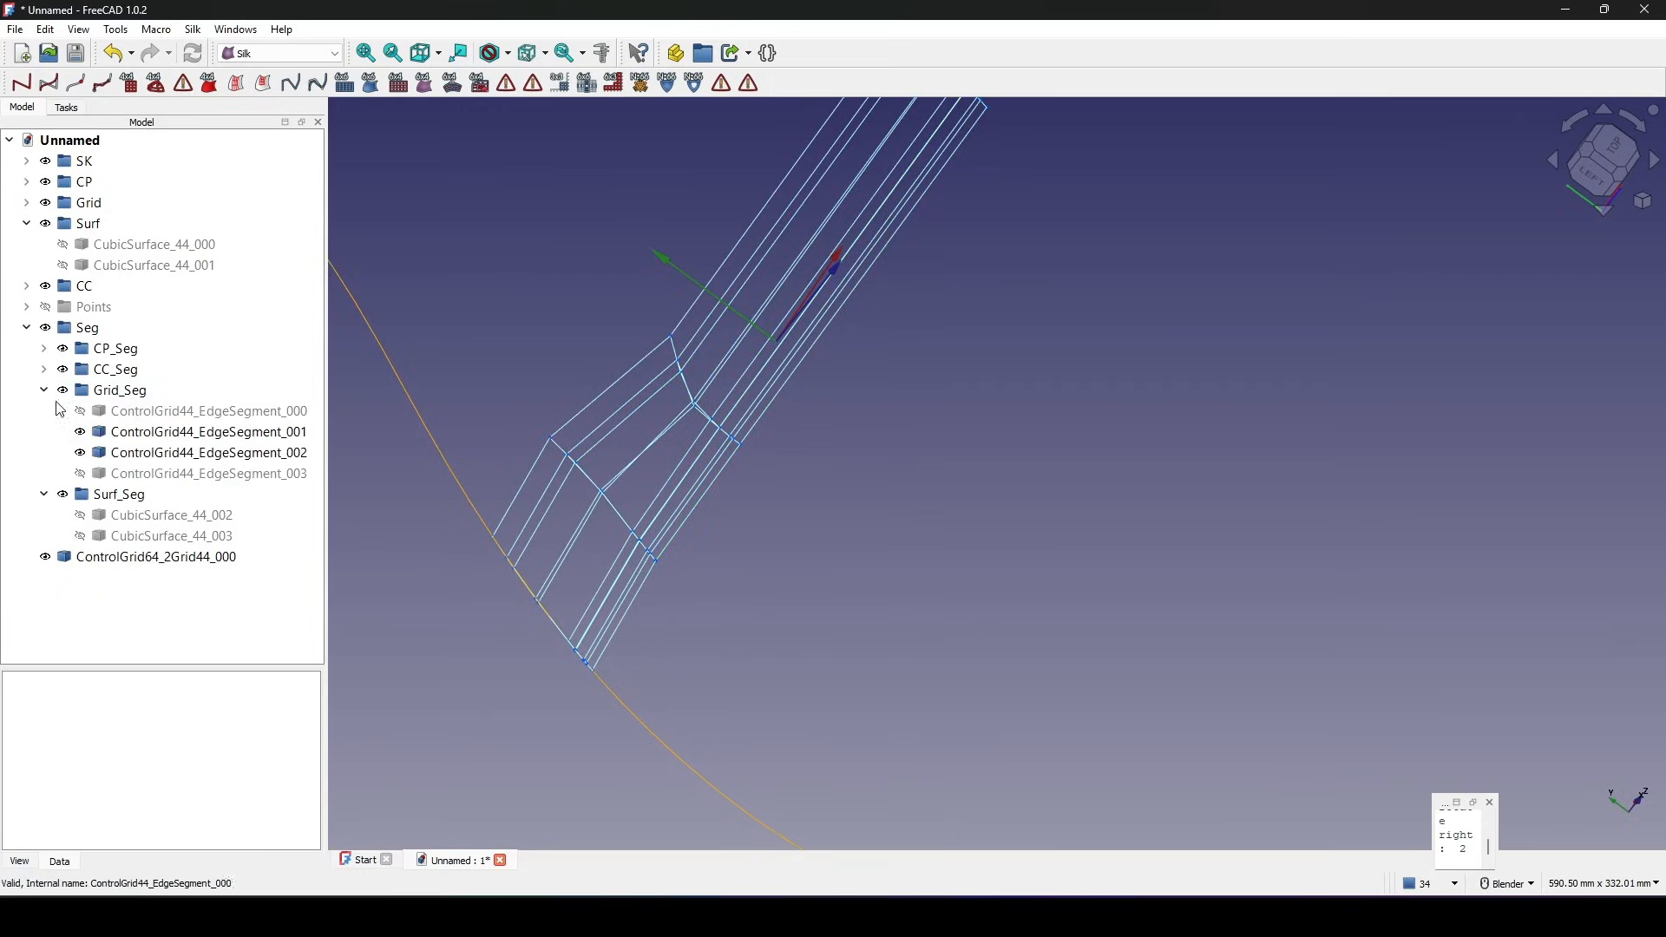
left_click(154, 433)
left_click(157, 453, "ctrl")
key("space")
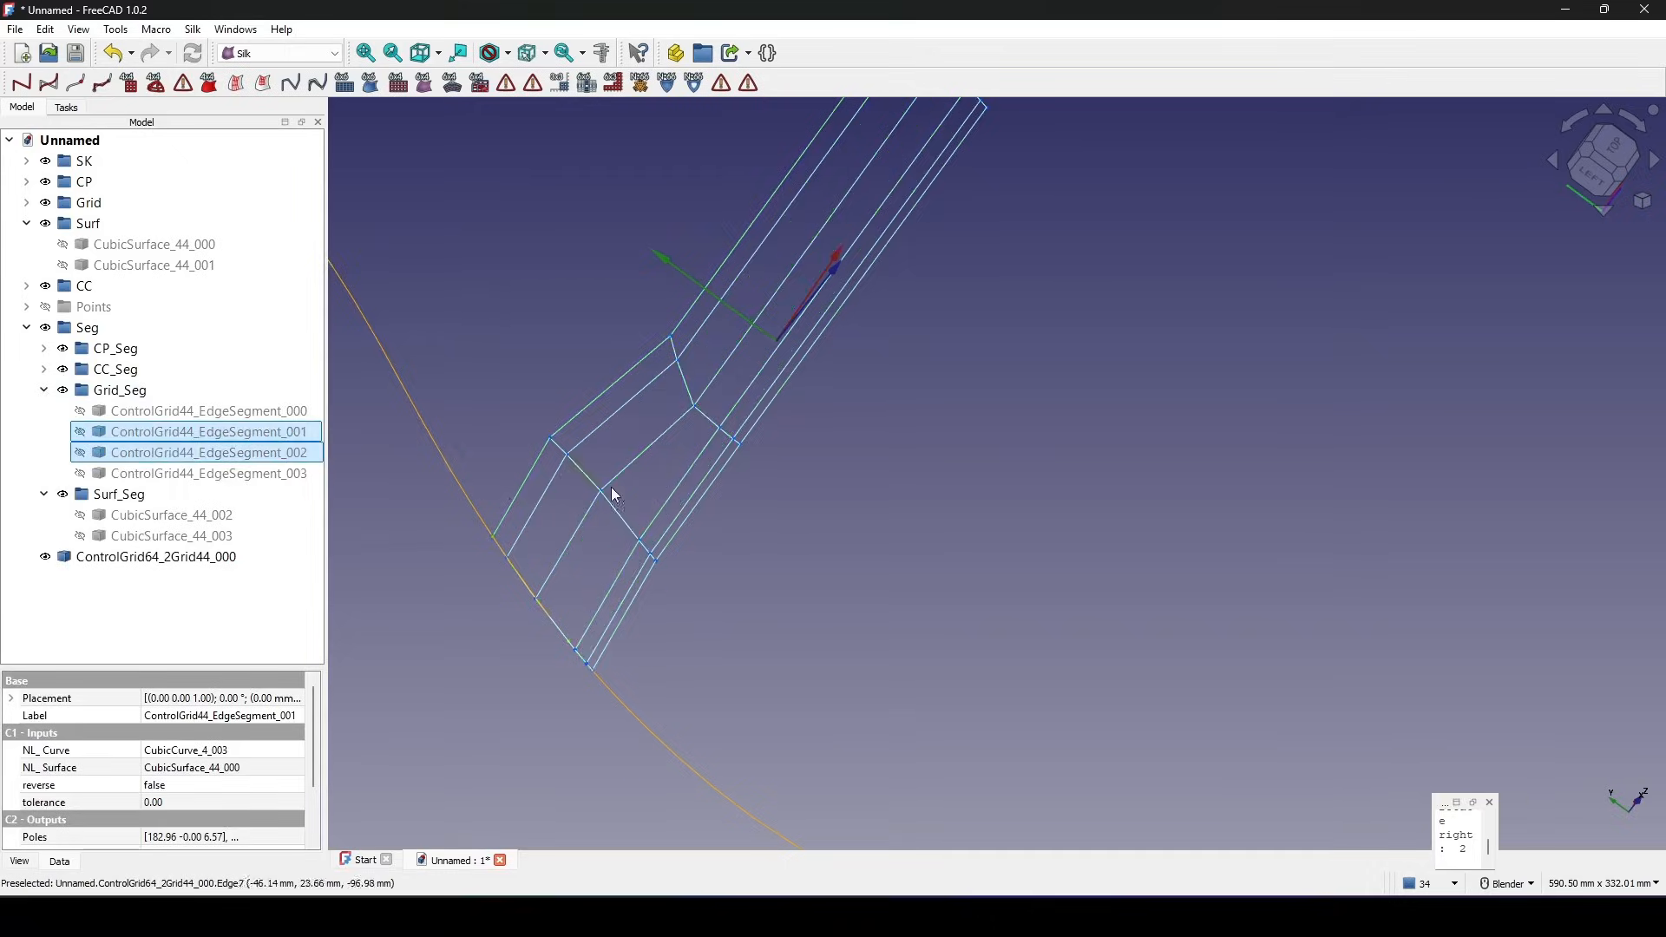
scroll(611, 487, "down", 3)
middle_click_drag(610, 486, 911, 546)
left_click(860, 591)
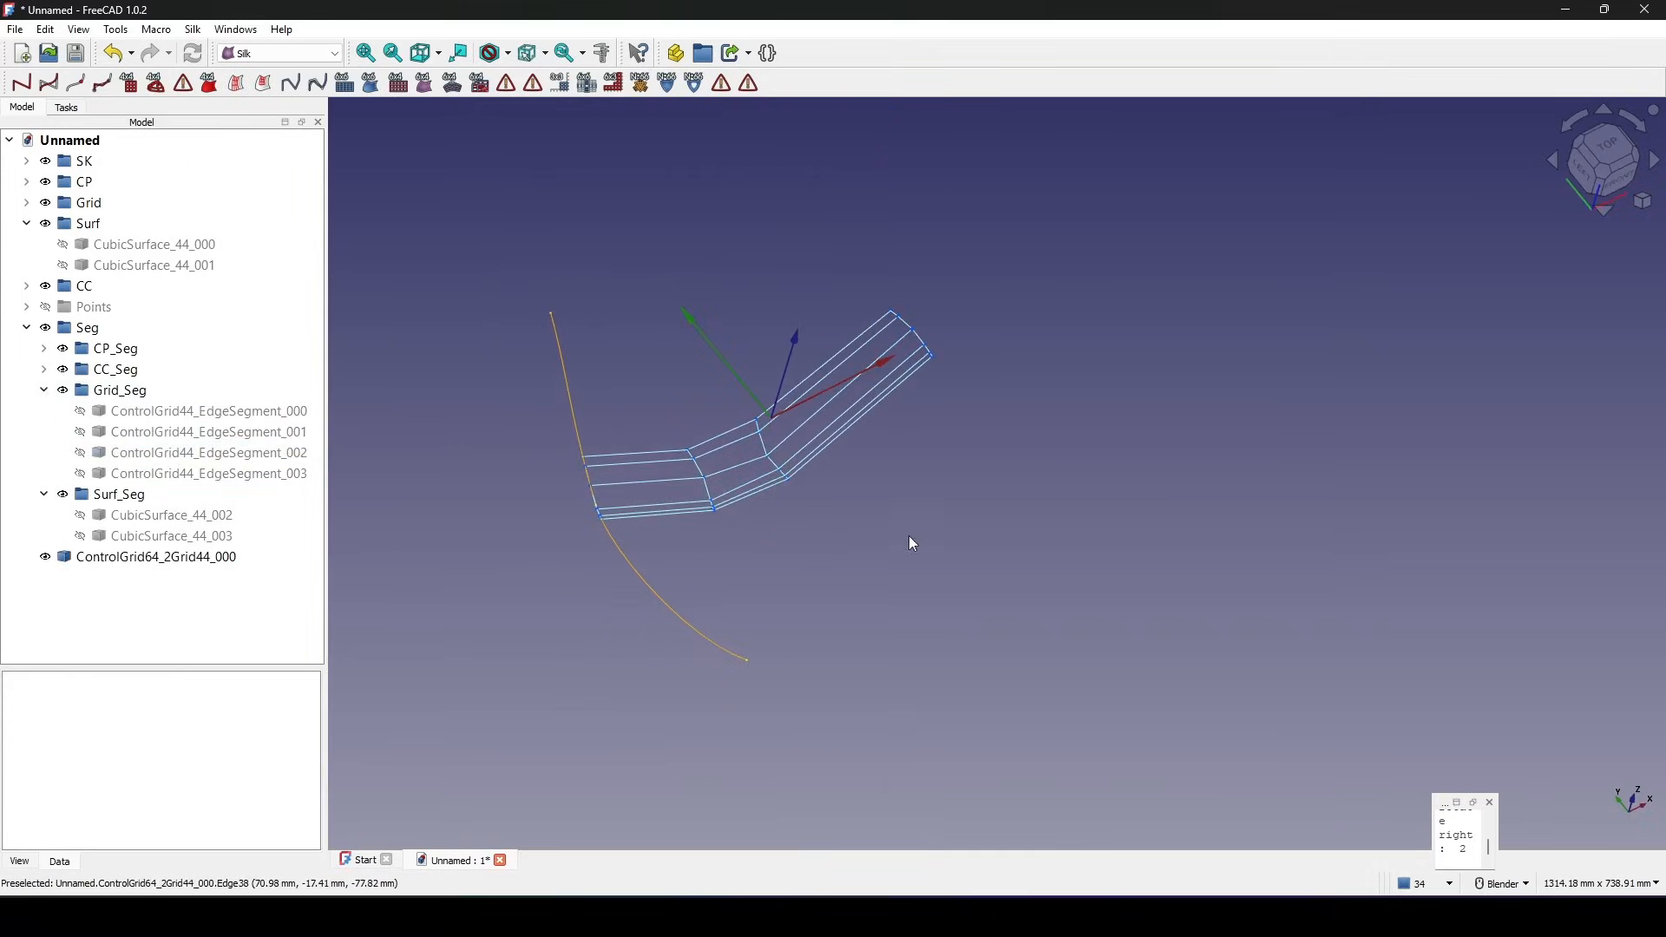
left_click(44, 392)
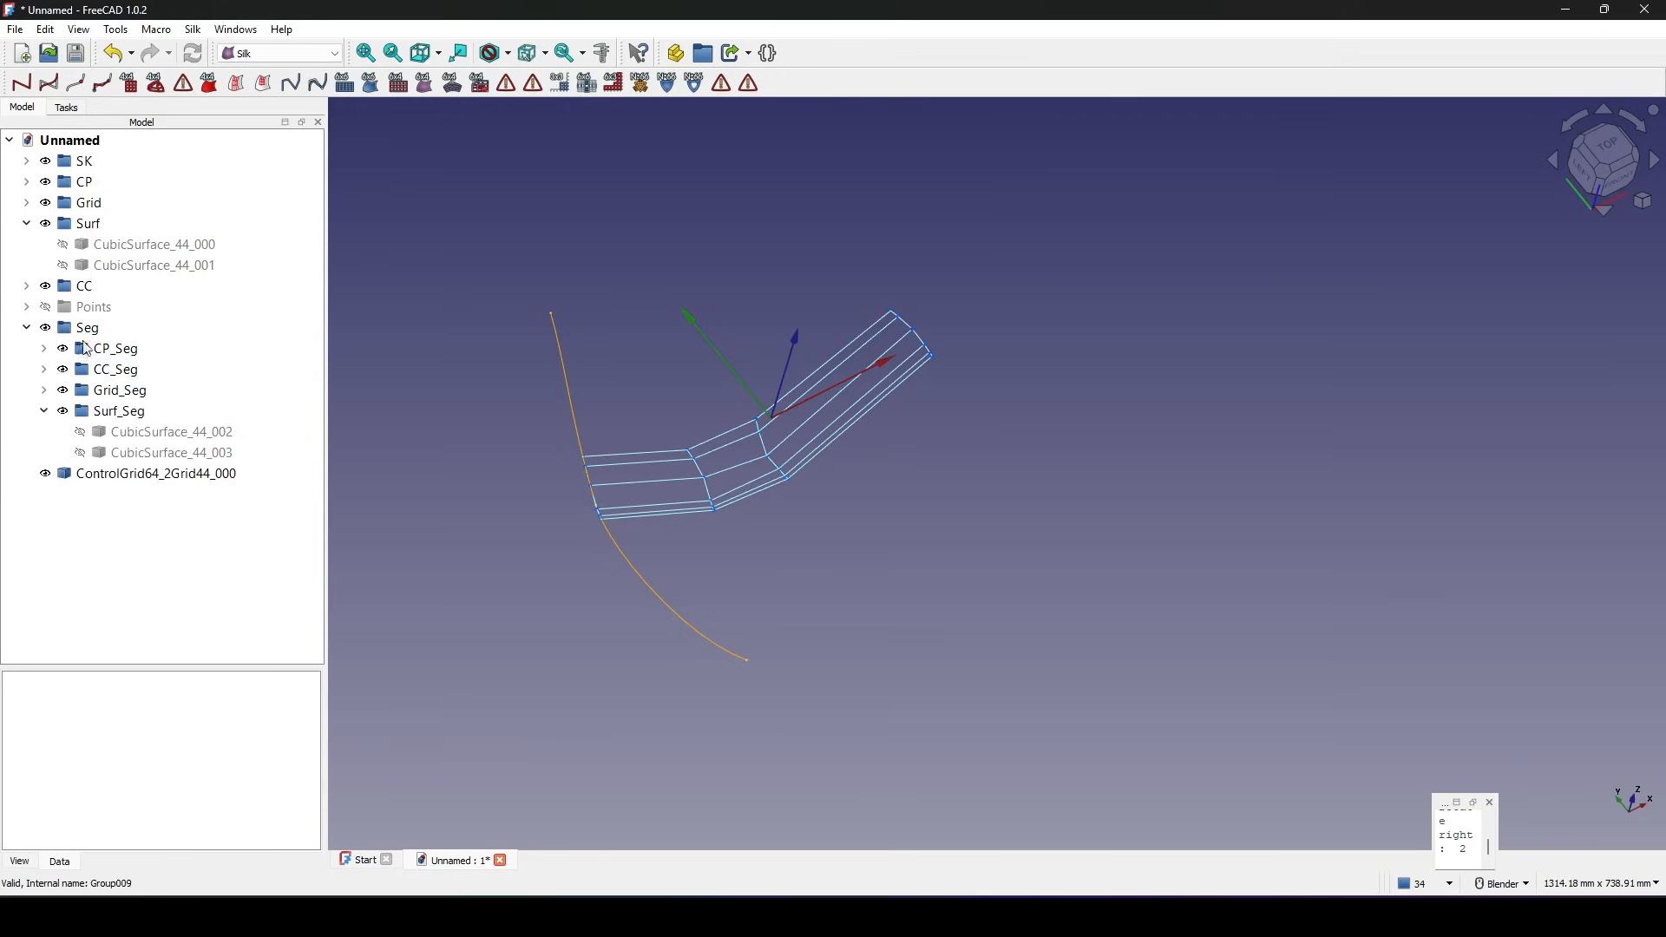
Create a subgroup inside the Seg group and name it Grid_Blend.
right_click(90, 332)
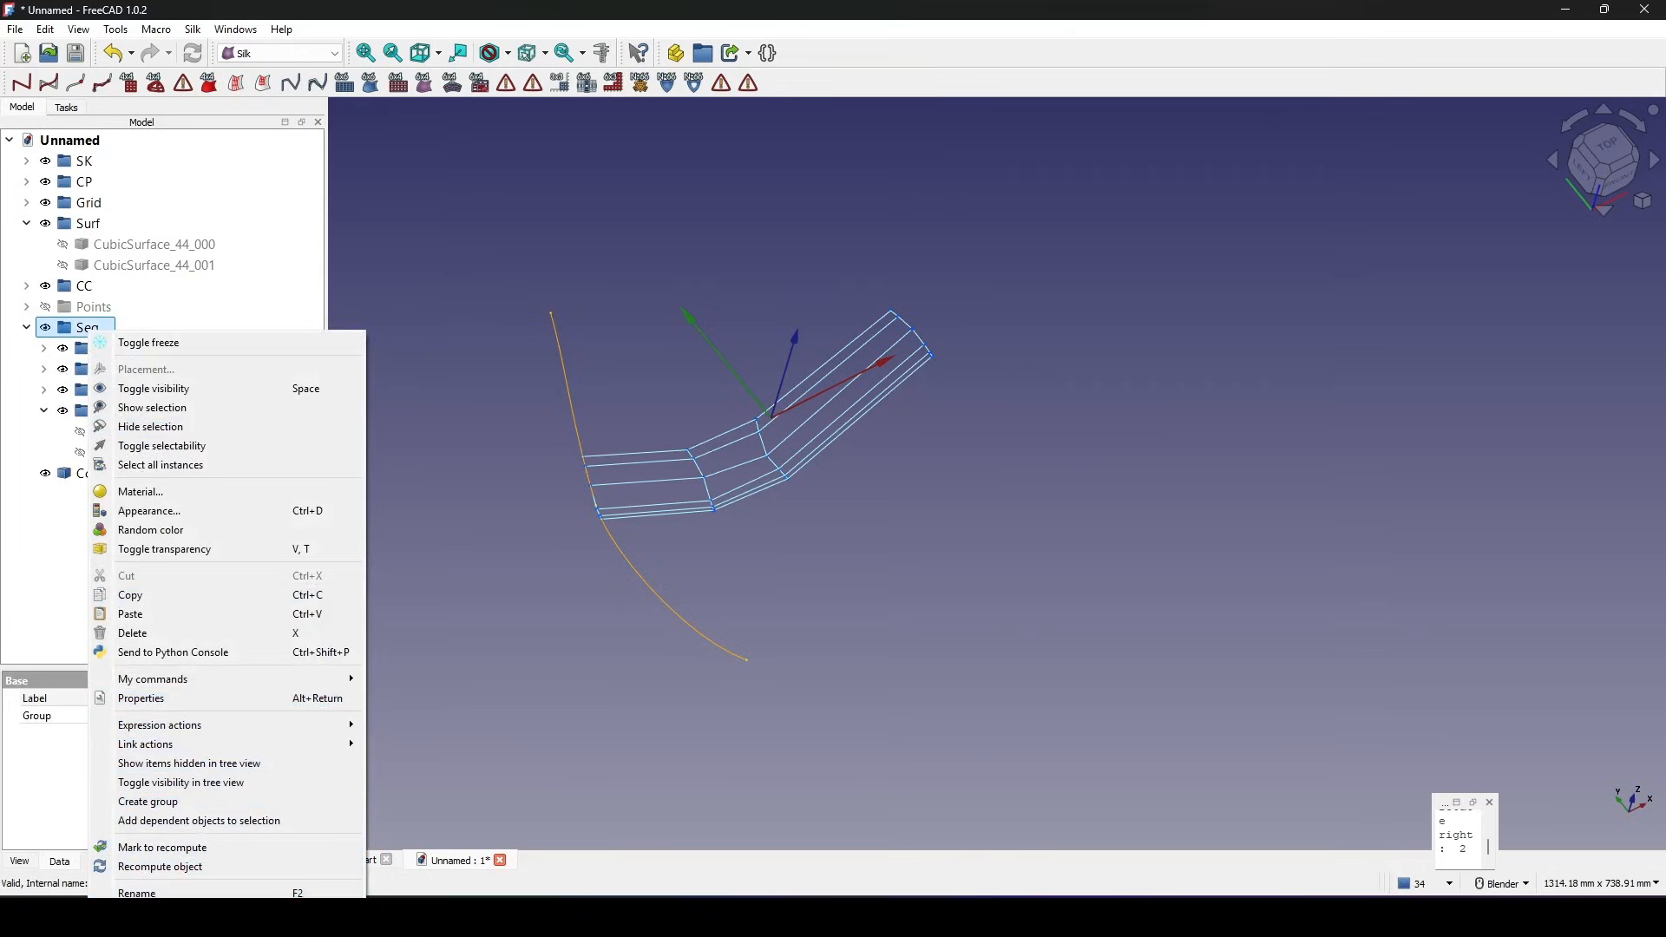
left_click(163, 801)
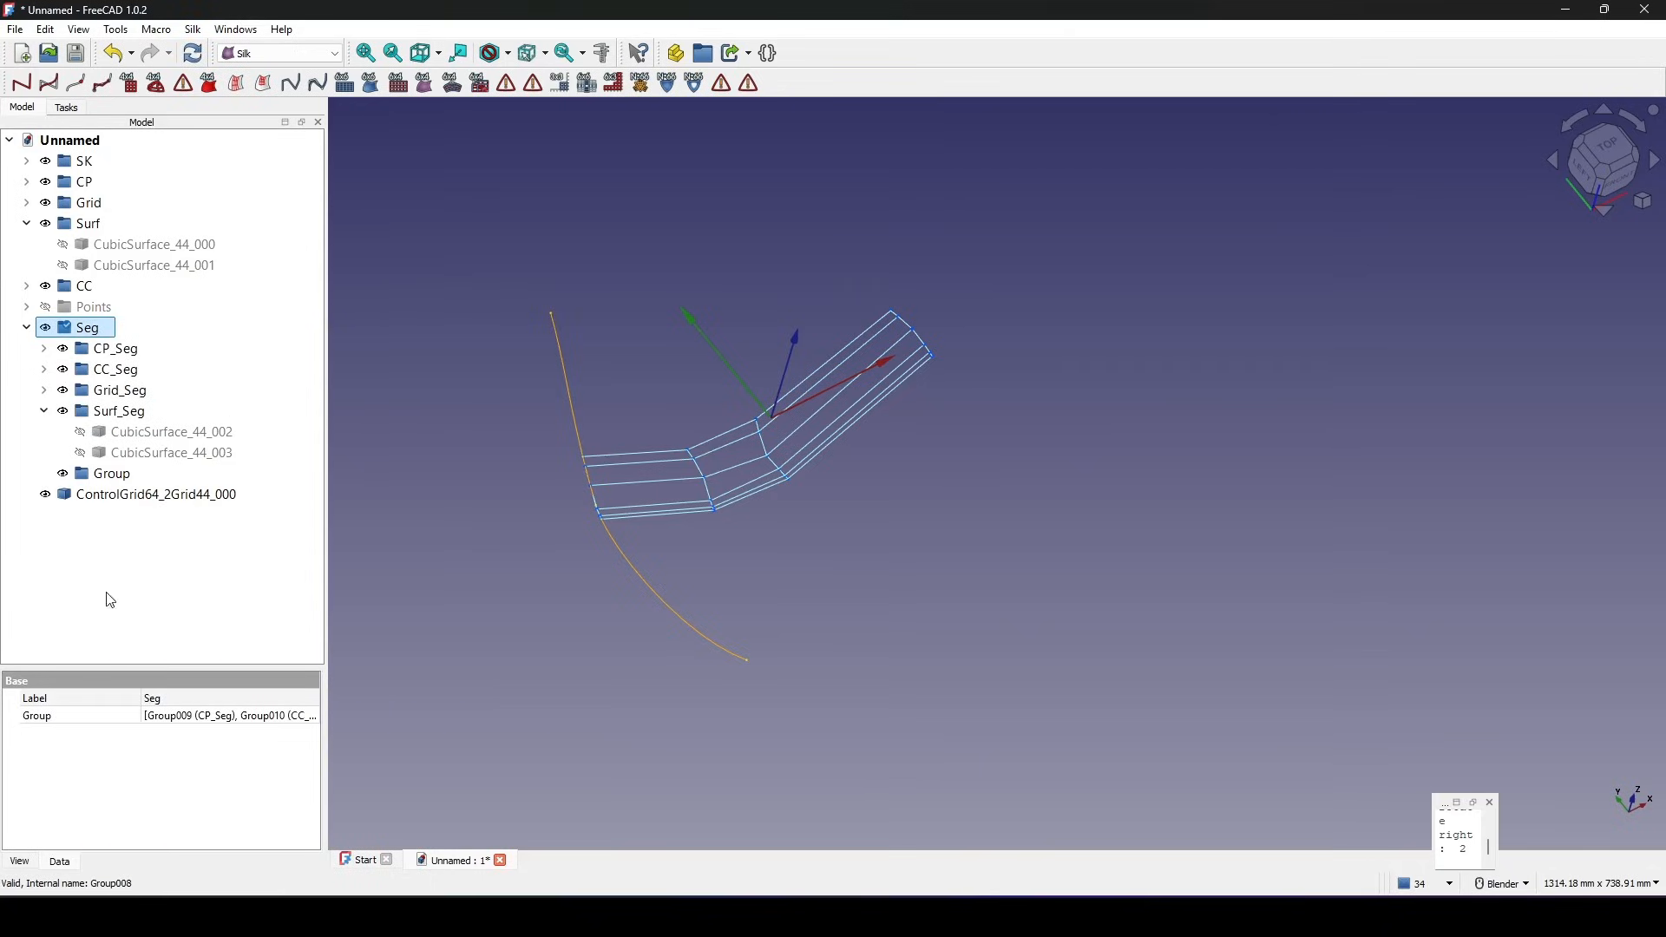
right_click(108, 481)
left_click(164, 546)
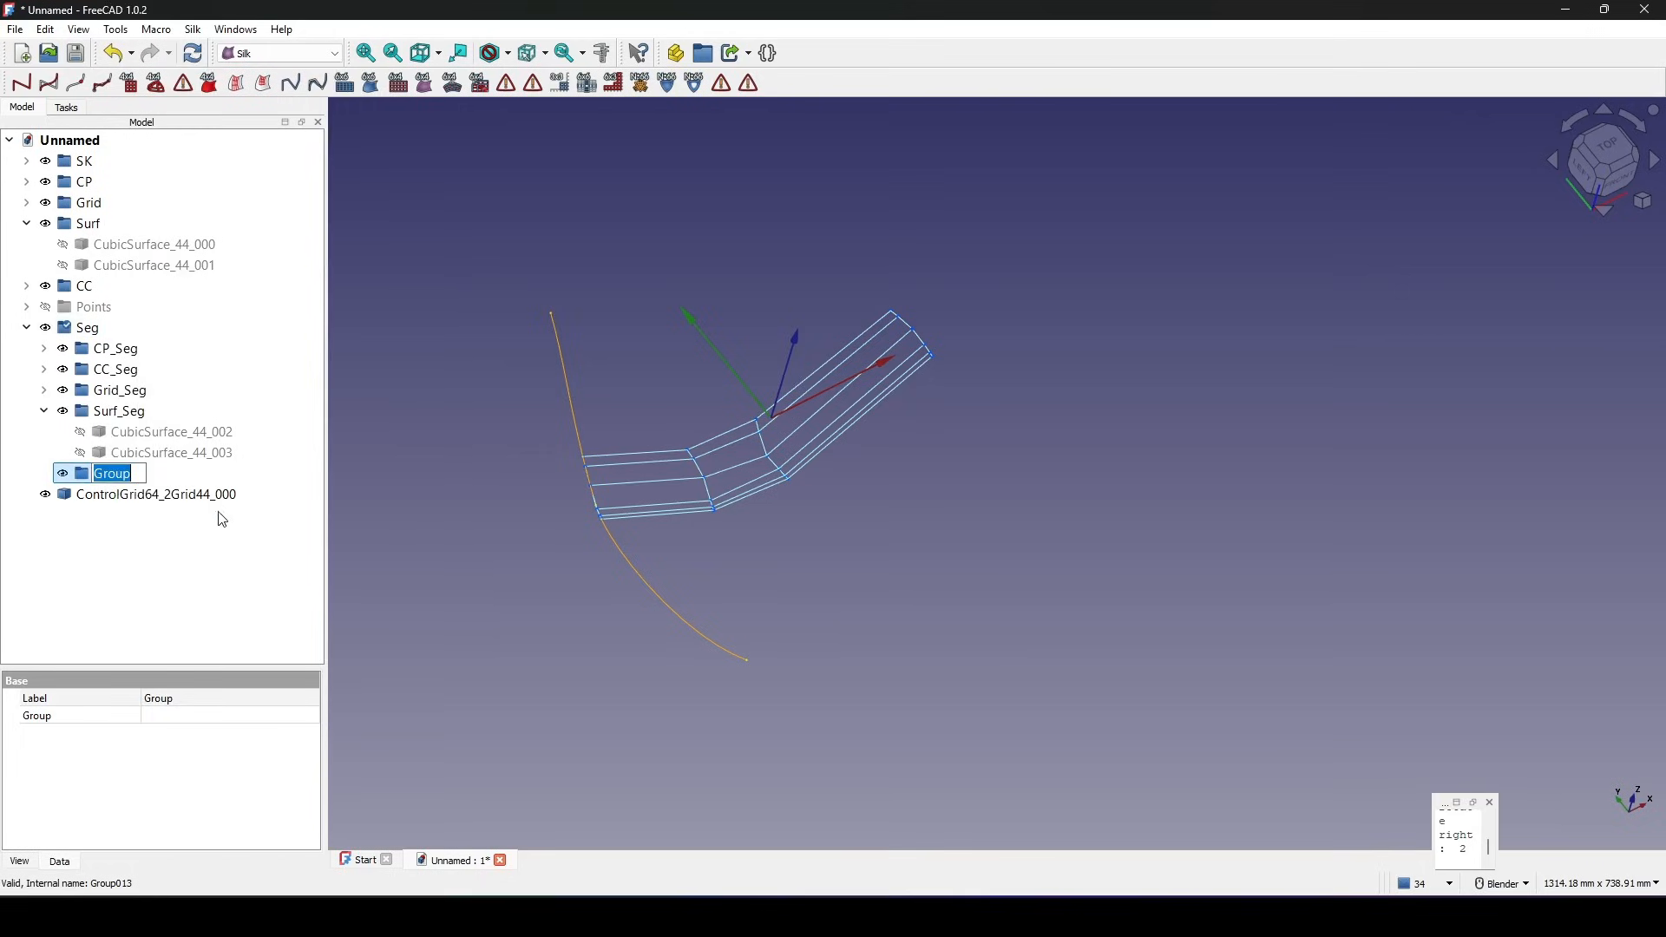
type("Grid_Blend")
key("Return")
left_click(182, 533)
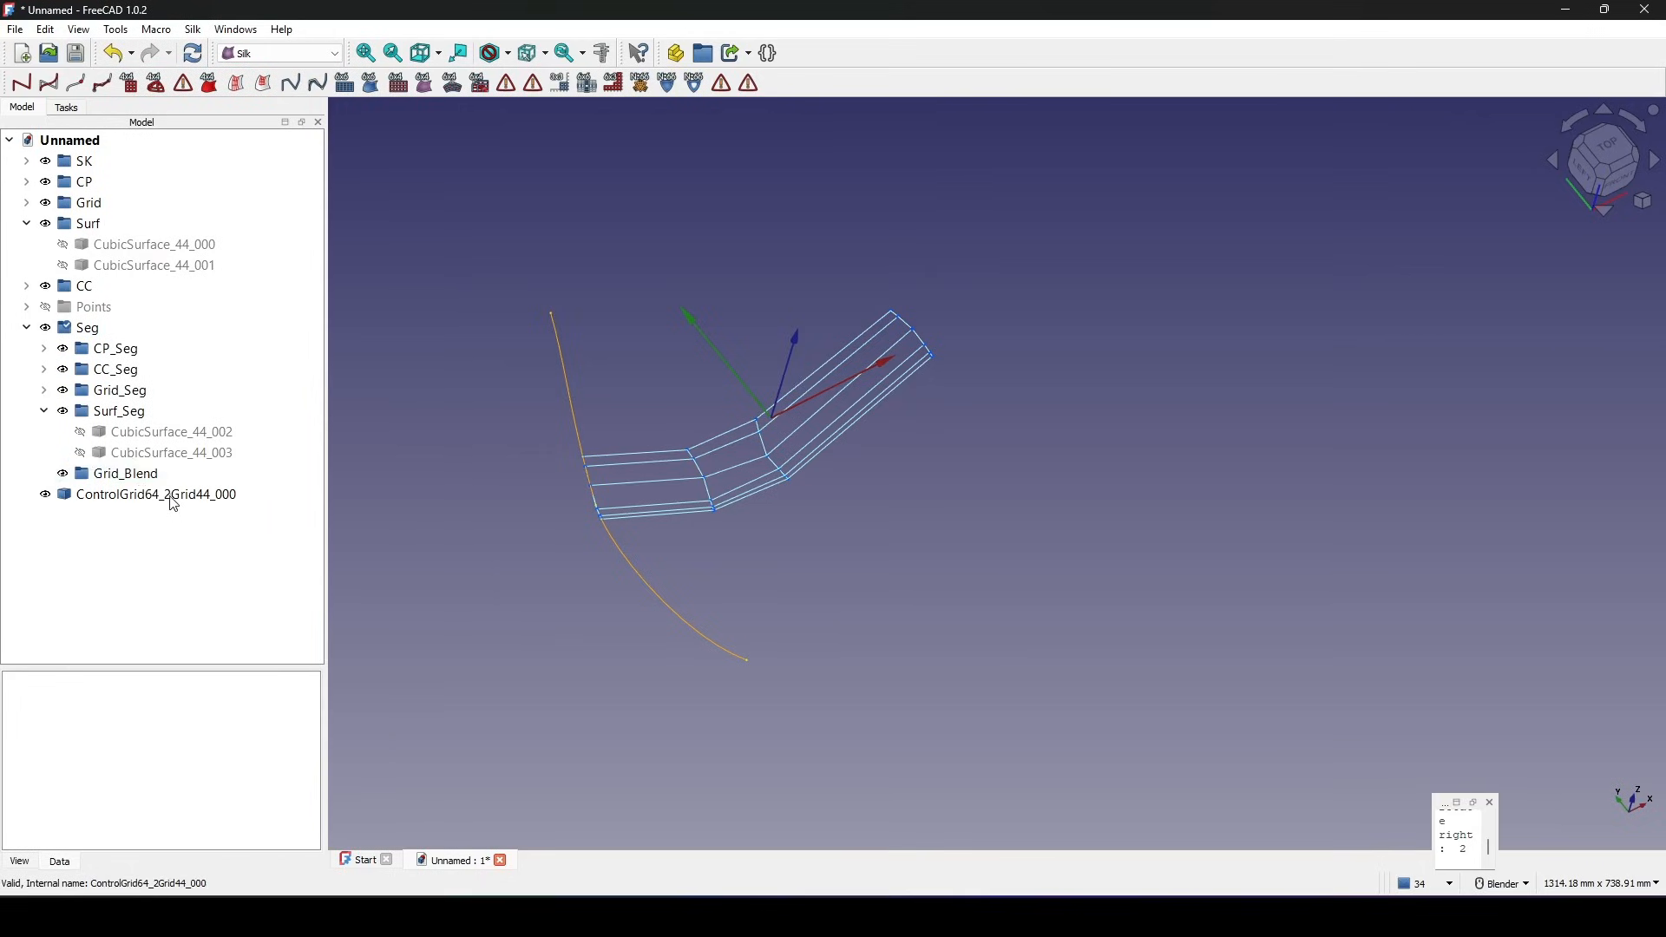
Move ControlGrid64_2Grid44_000 into the Grid_Blend group and collapse the Surf_Seg group.
left_click(165, 503)
left_click_drag(163, 501, 171, 474)
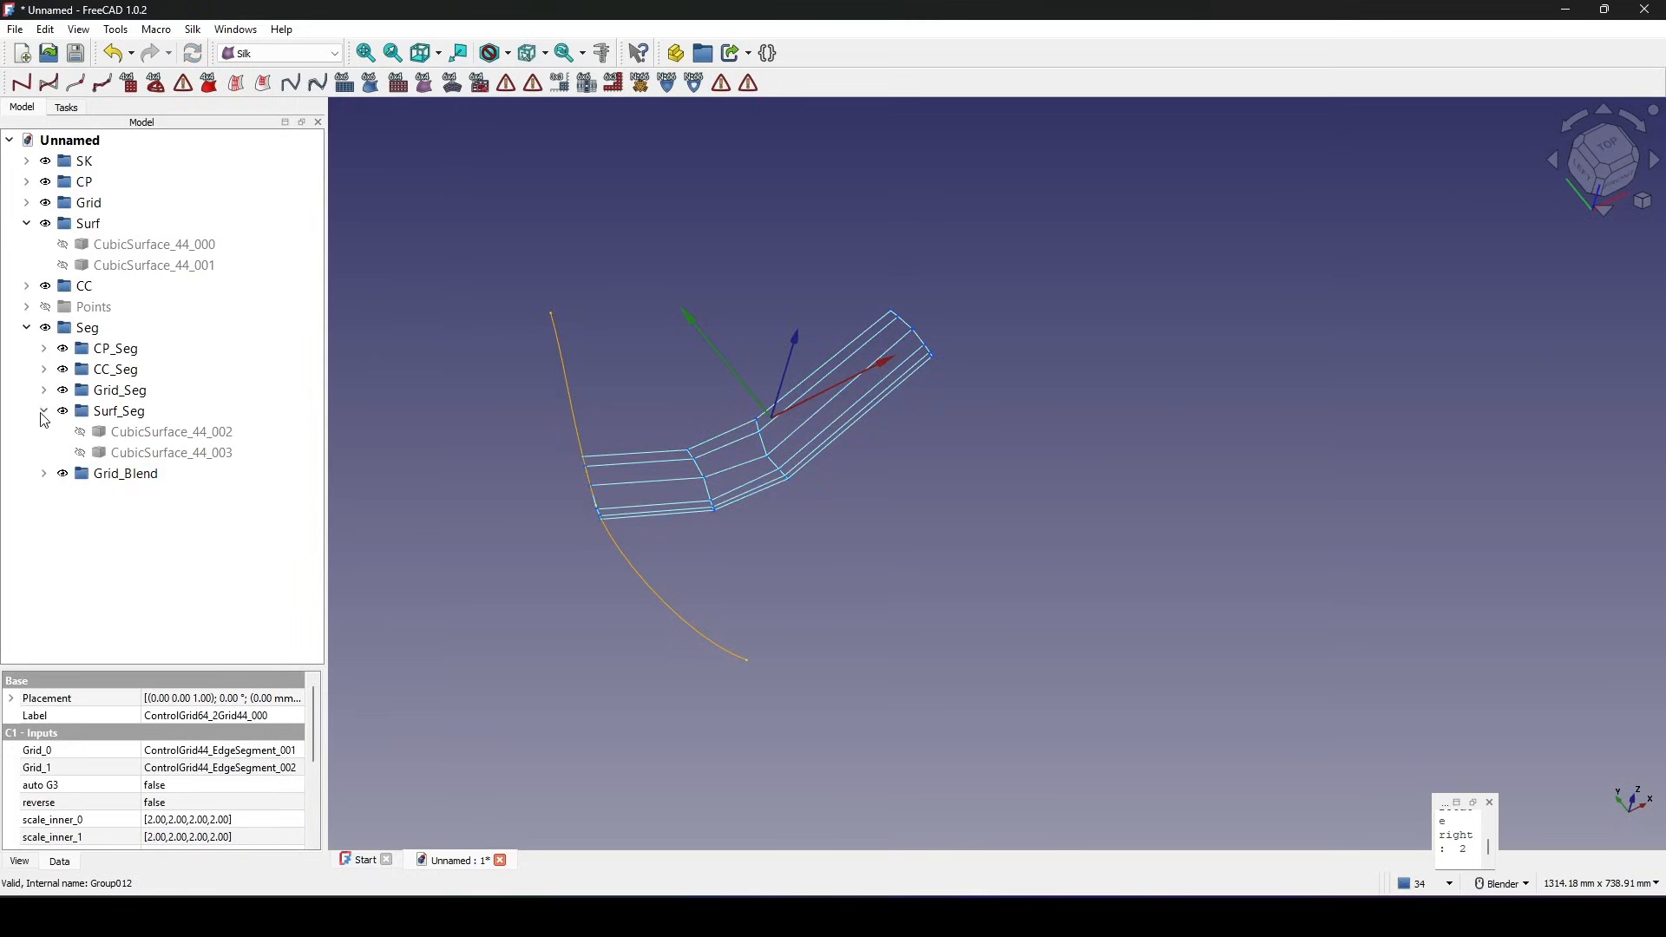
left_click(44, 413)
left_click(926, 510)
middle_click_drag(926, 510, 869, 511)
Create a cubic 64 surface from the ControlGrid64_2Grid44_000 blend grid.
left_click(44, 432)
left_click(153, 463)
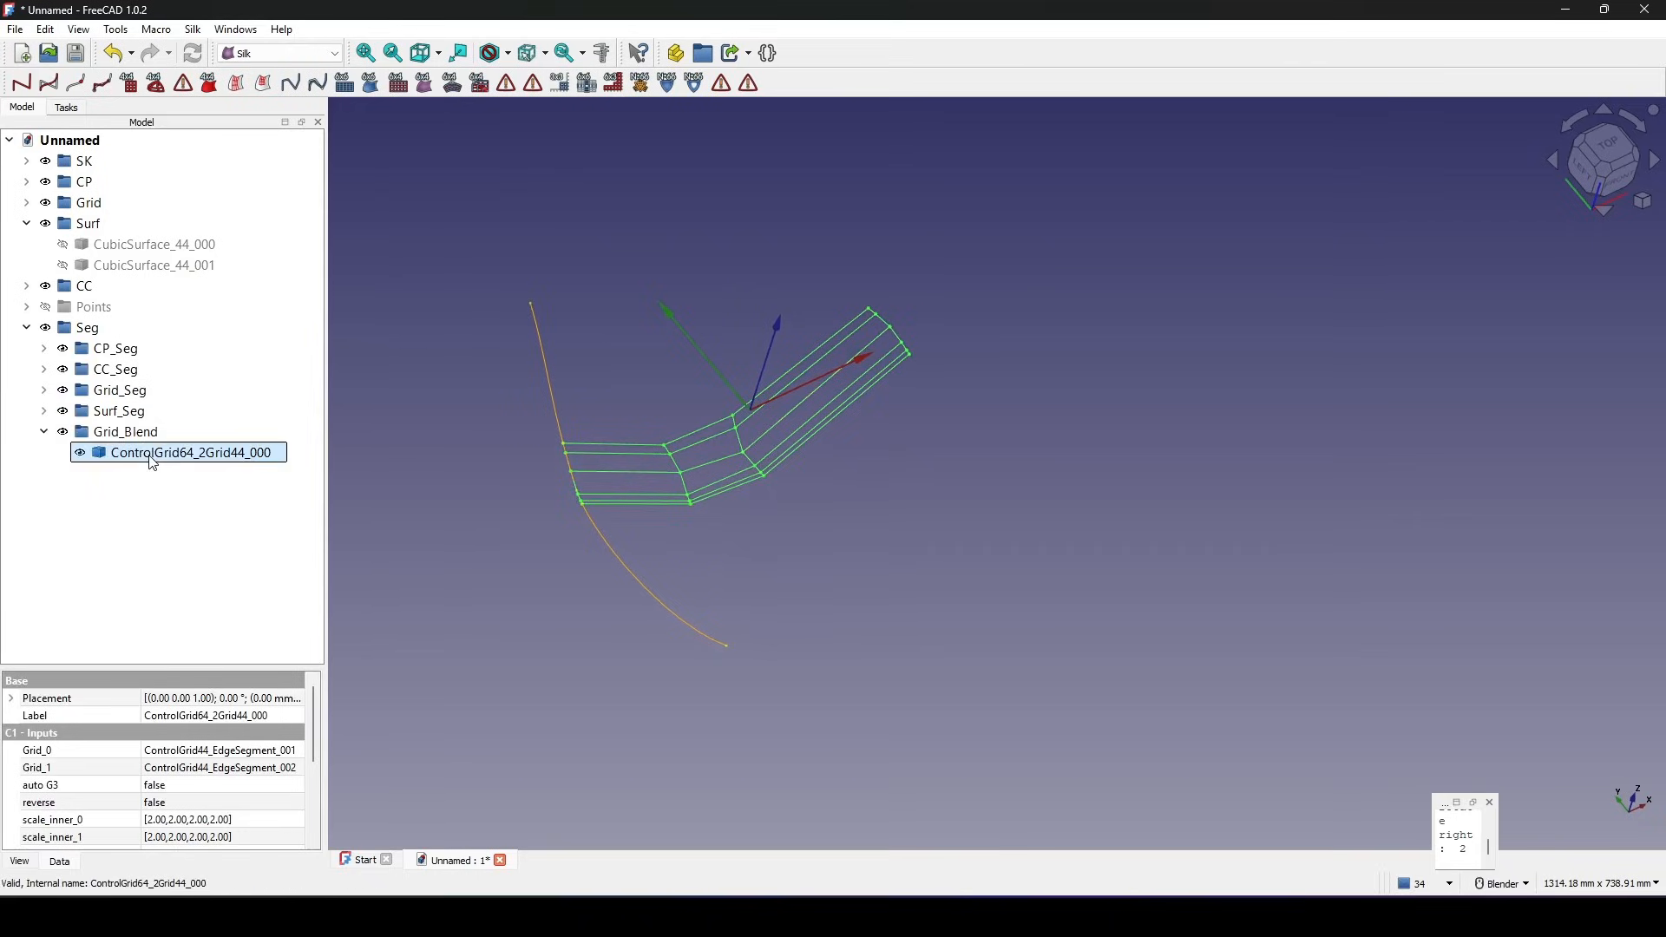
middle_click_drag(753, 441, 734, 436, "shift")
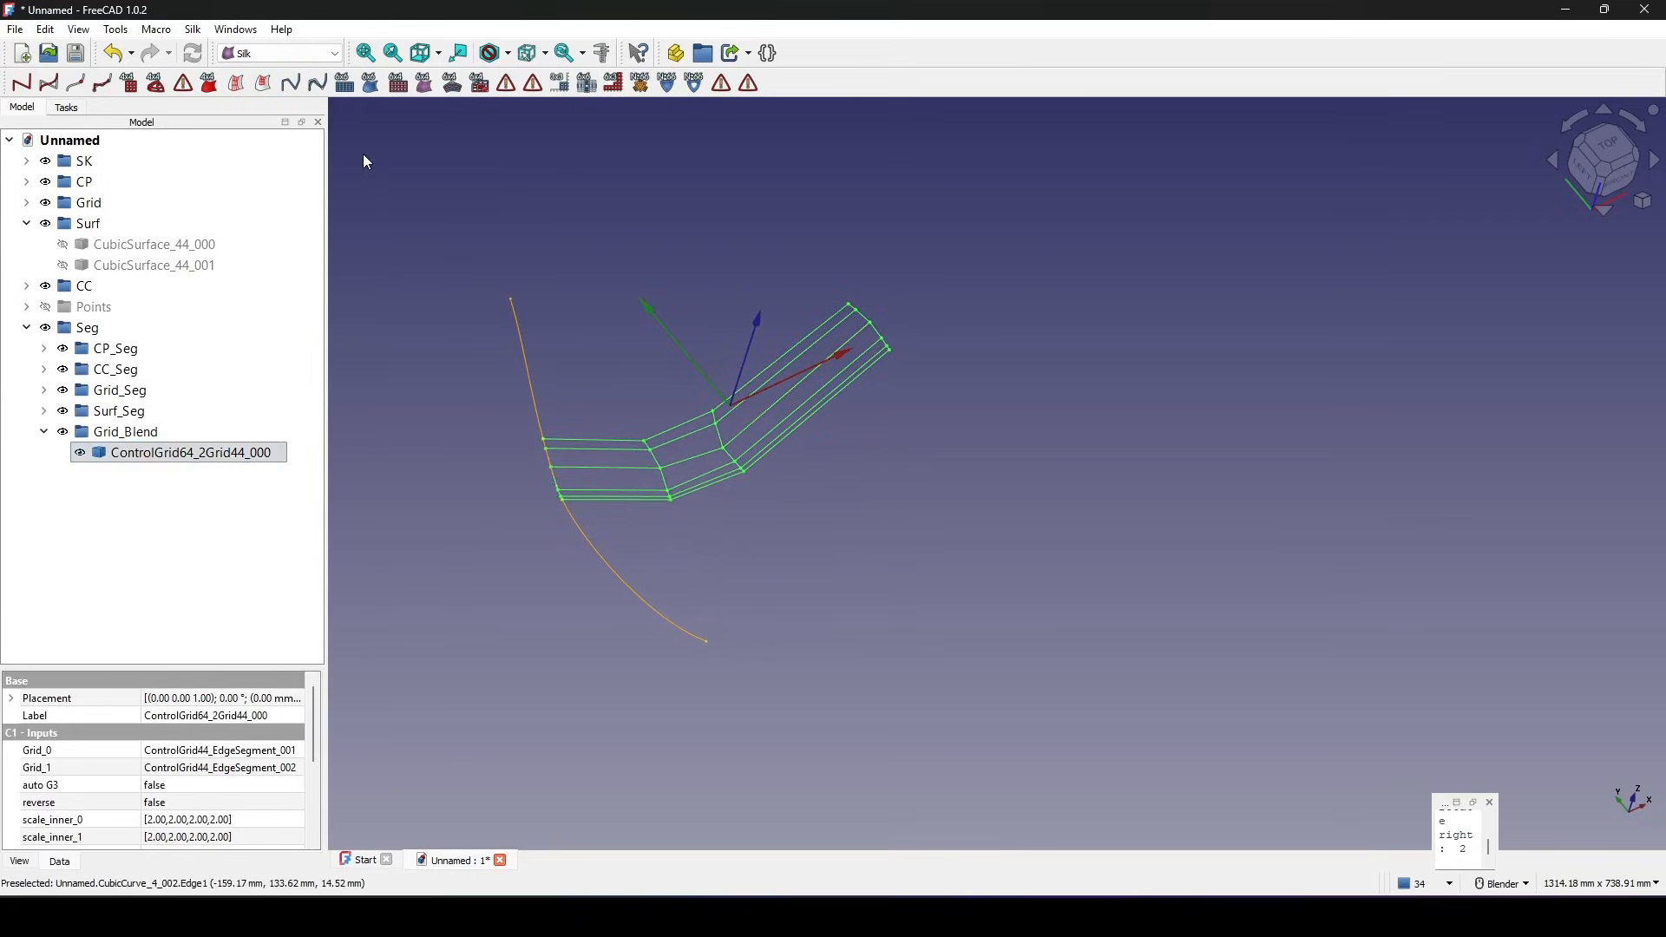
left_click(426, 86)
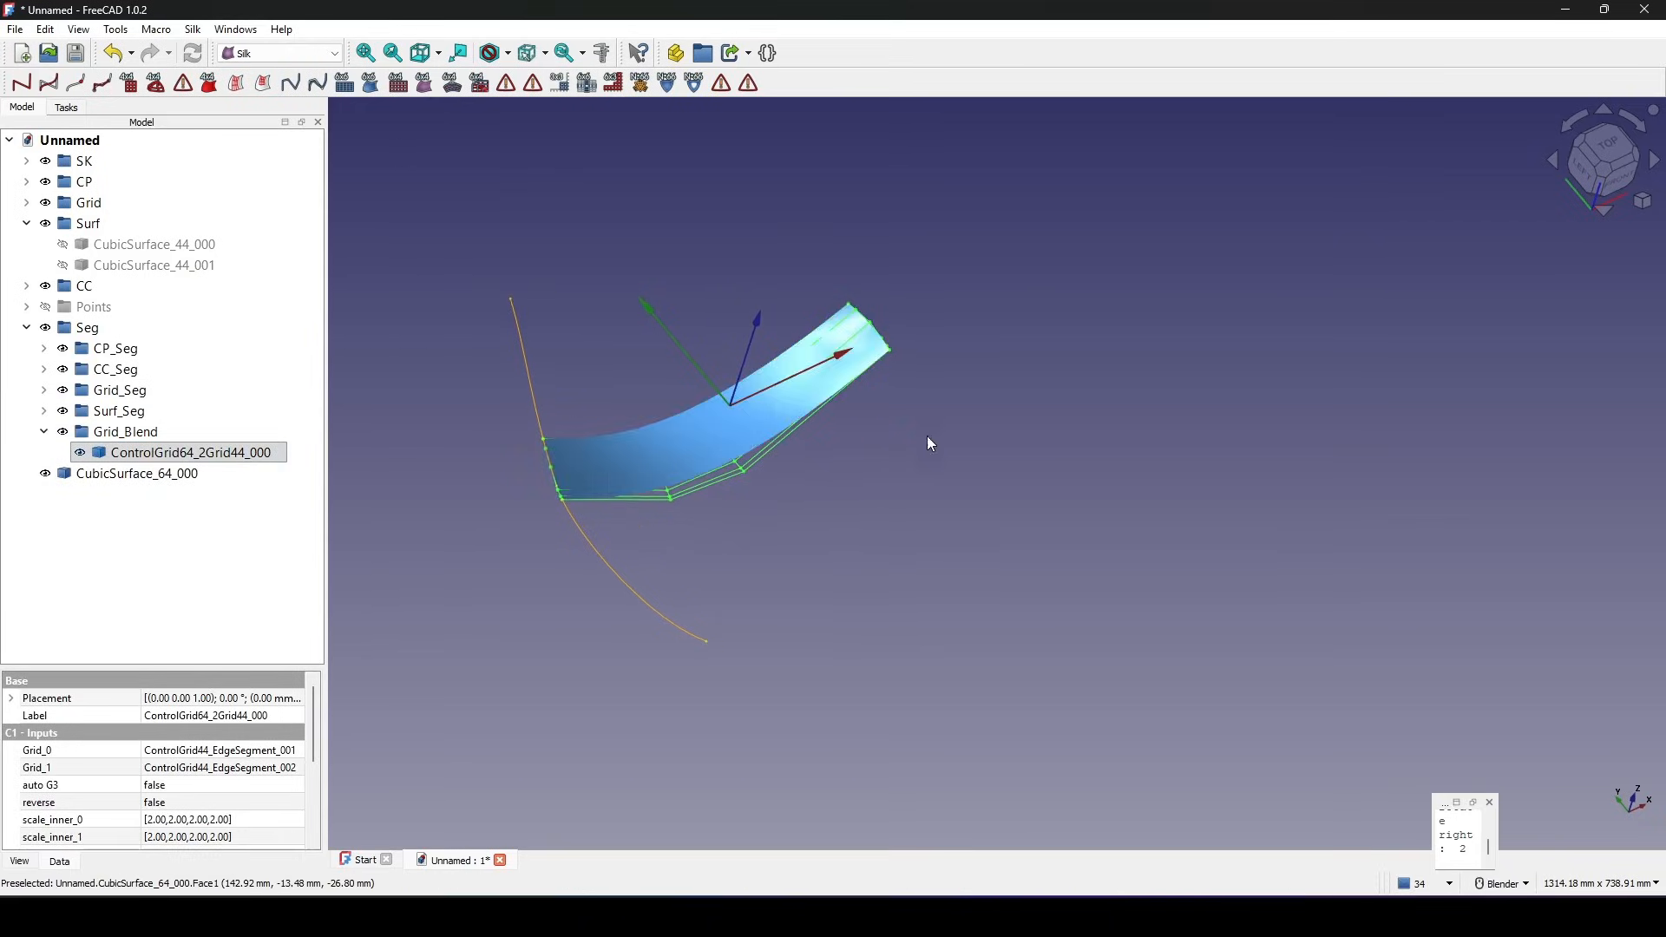
middle_click_drag(929, 443, 935, 462)
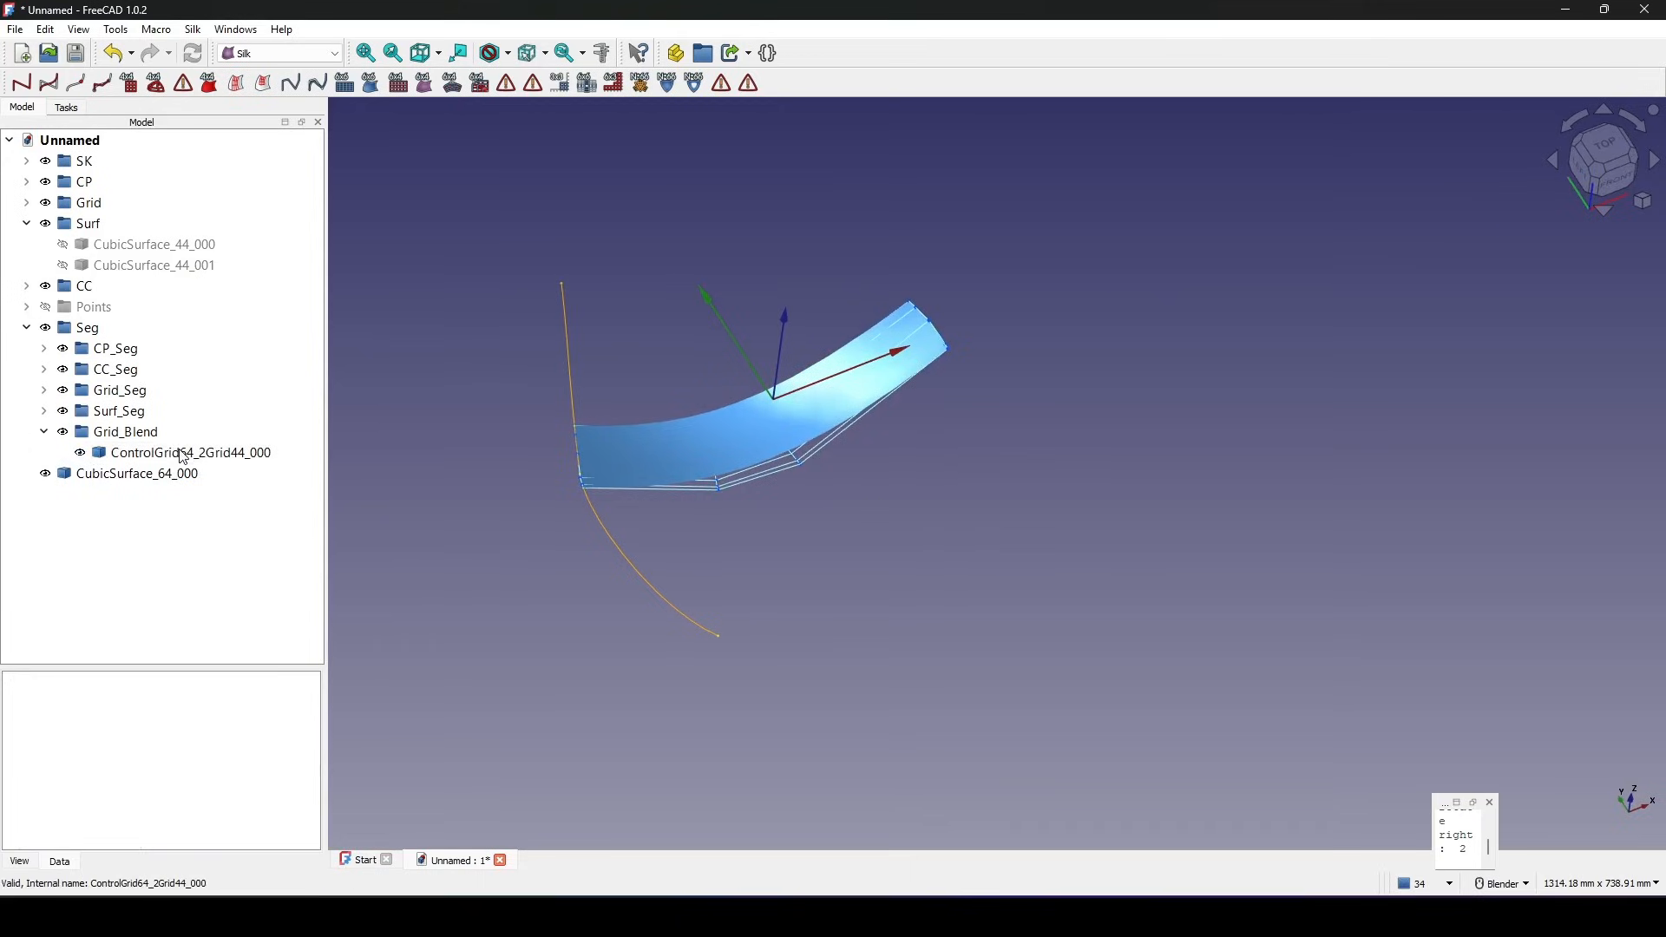
Hide the ControlGrid64_2Grid44_000 blend grid, leaving the blend surface displayed.
left_click(262, 462)
key("space")
left_click(487, 531)
middle_click_drag(584, 515, 567, 529, "shift")
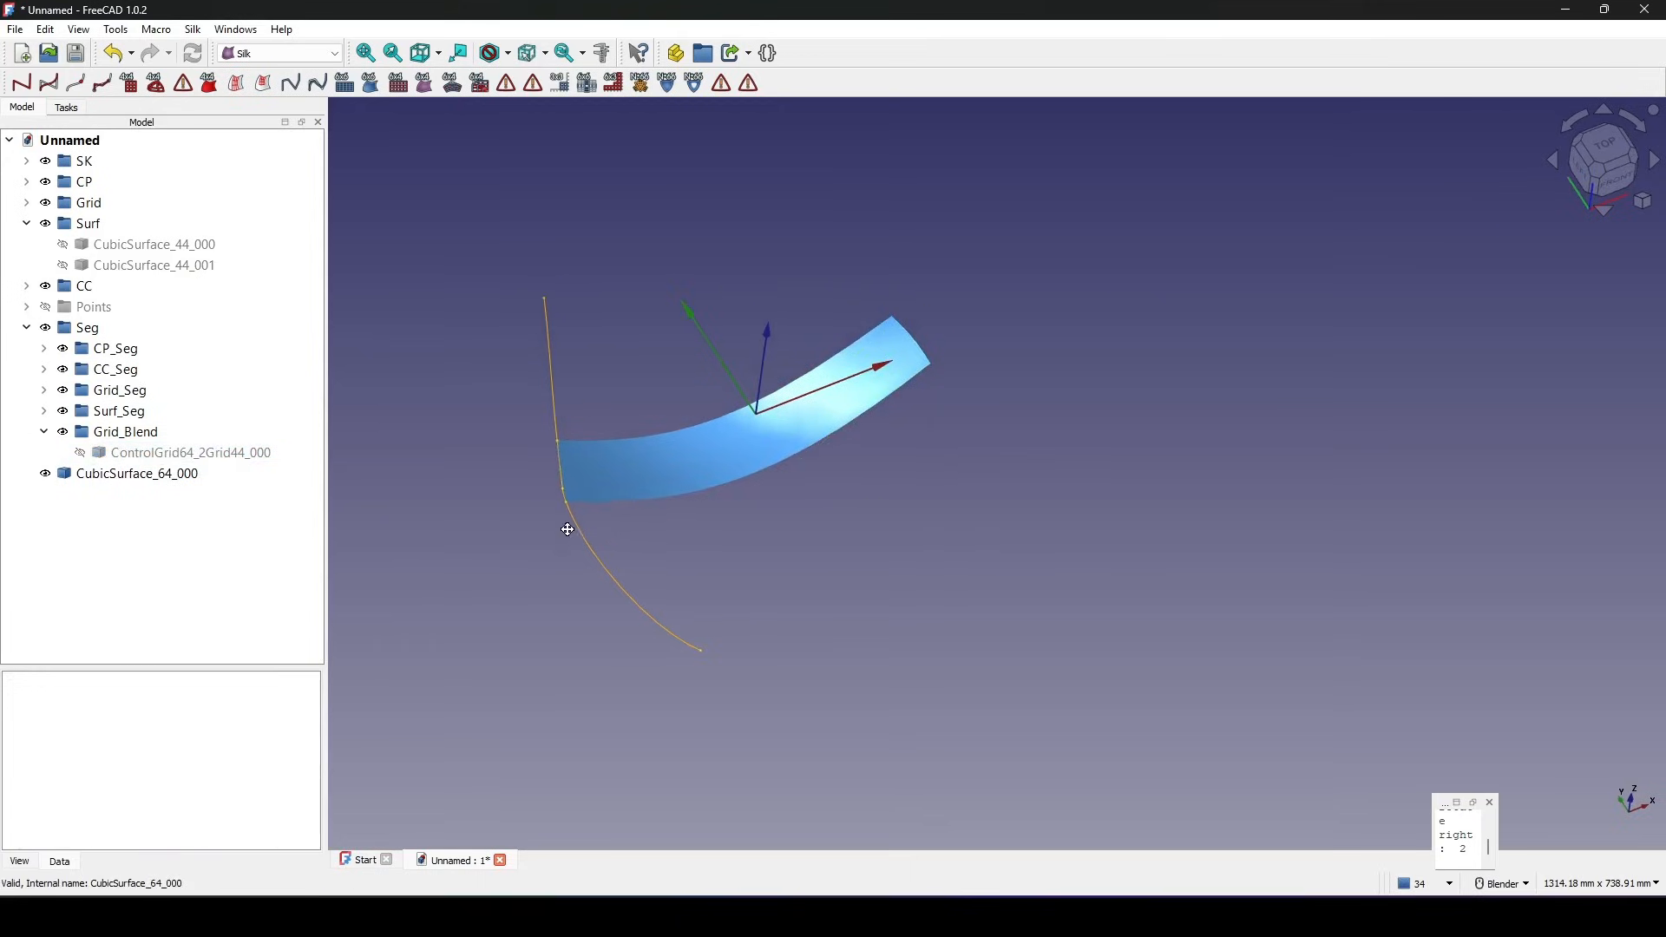
Create another subgroup inside the Seg group and name it Surf_Blend.
left_click(84, 331)
right_click(78, 331)
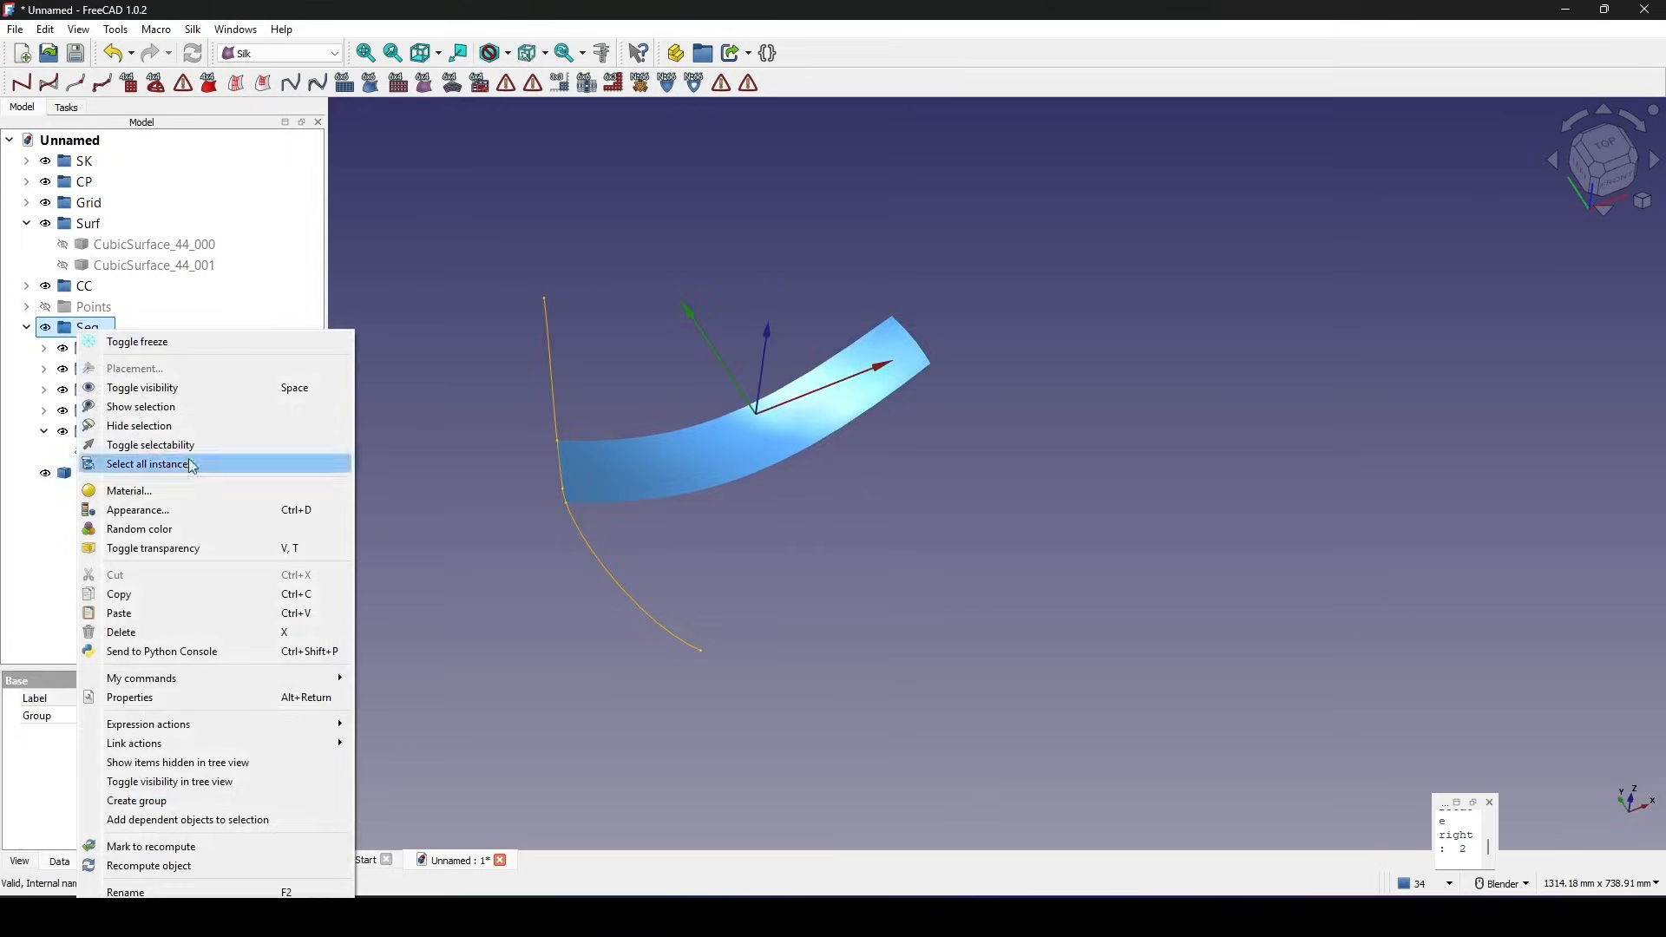
left_click(205, 801)
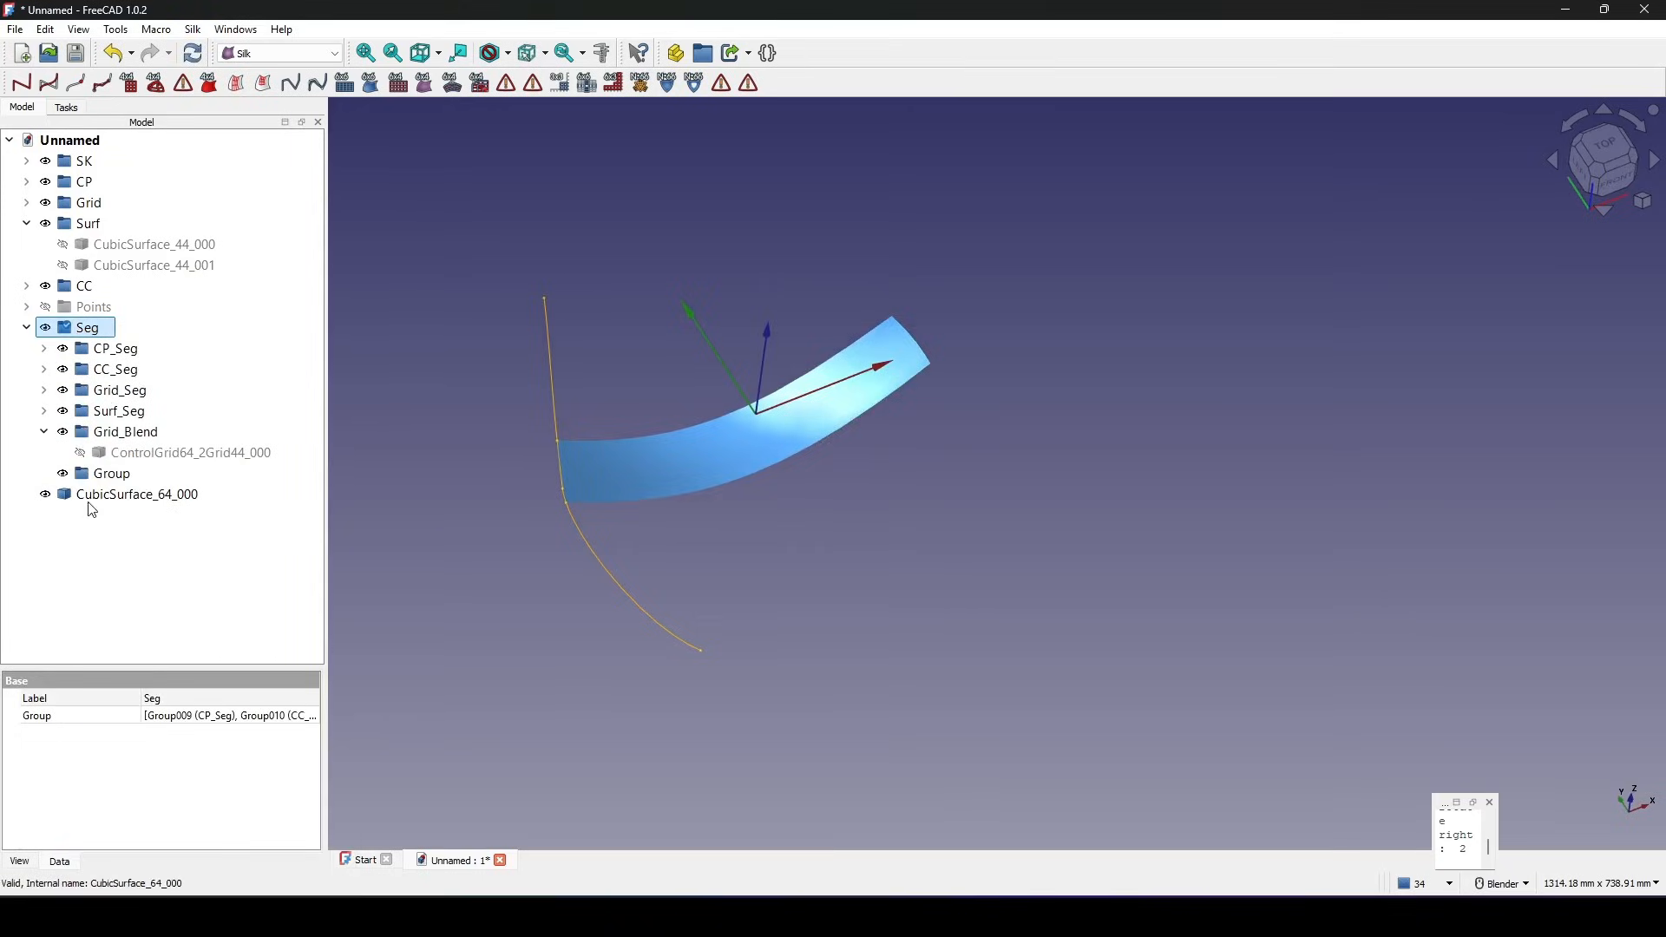
left_click(100, 478)
right_click(99, 477)
left_click(159, 543)
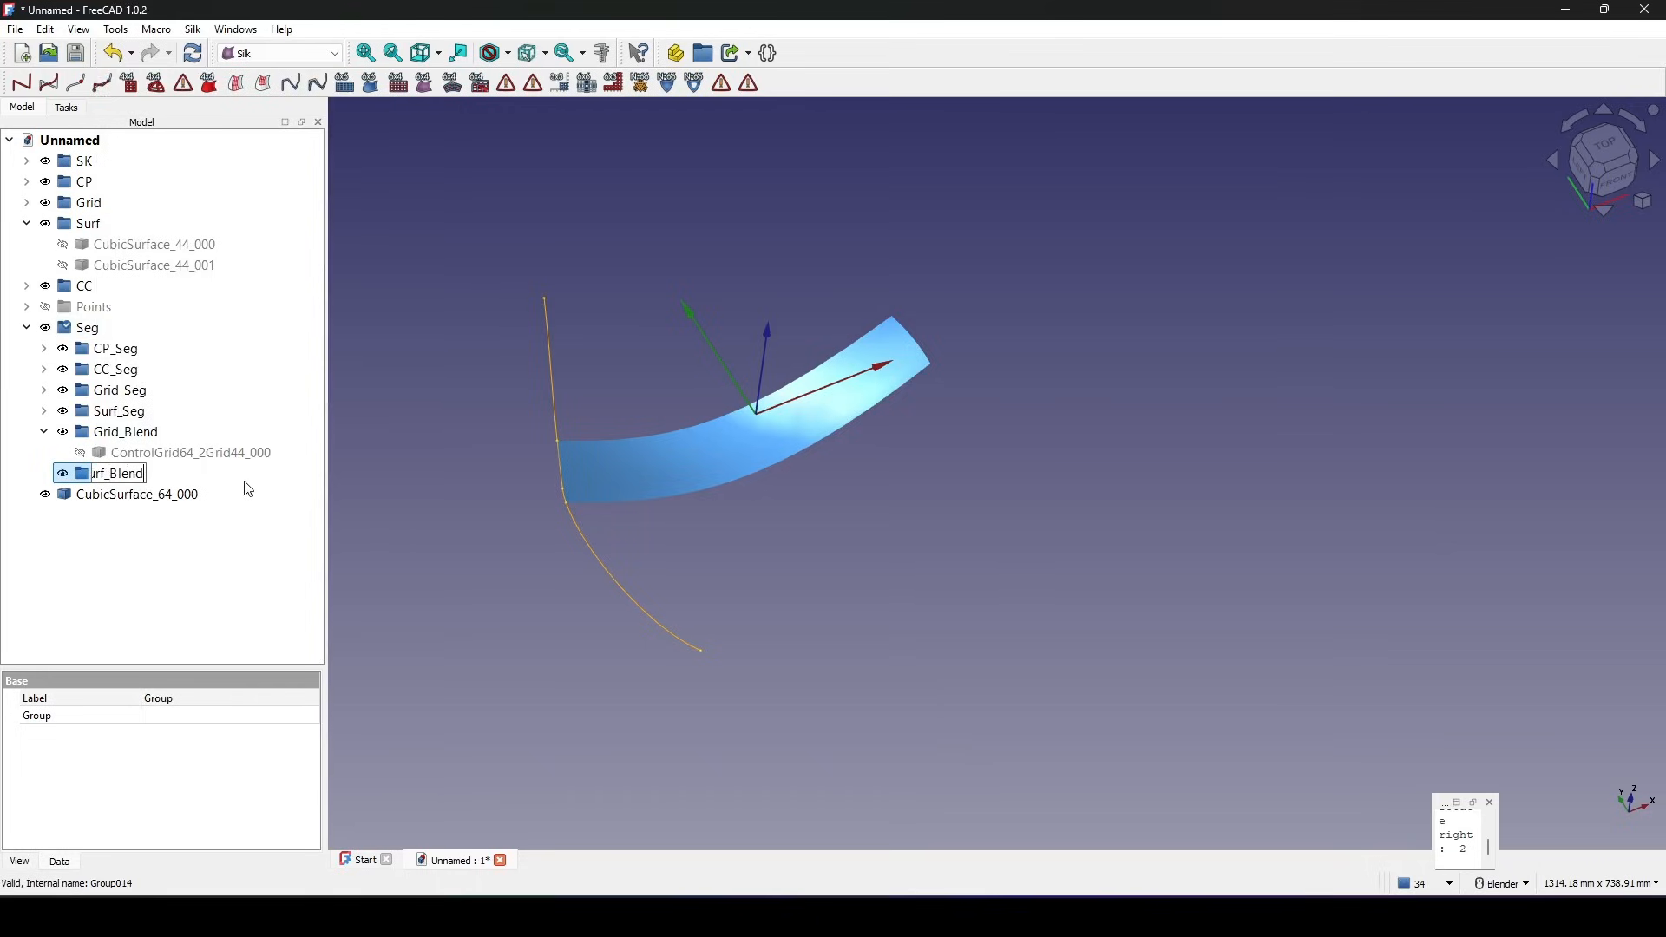
type("Surf_Blend")
key("Return")
left_click(158, 521)
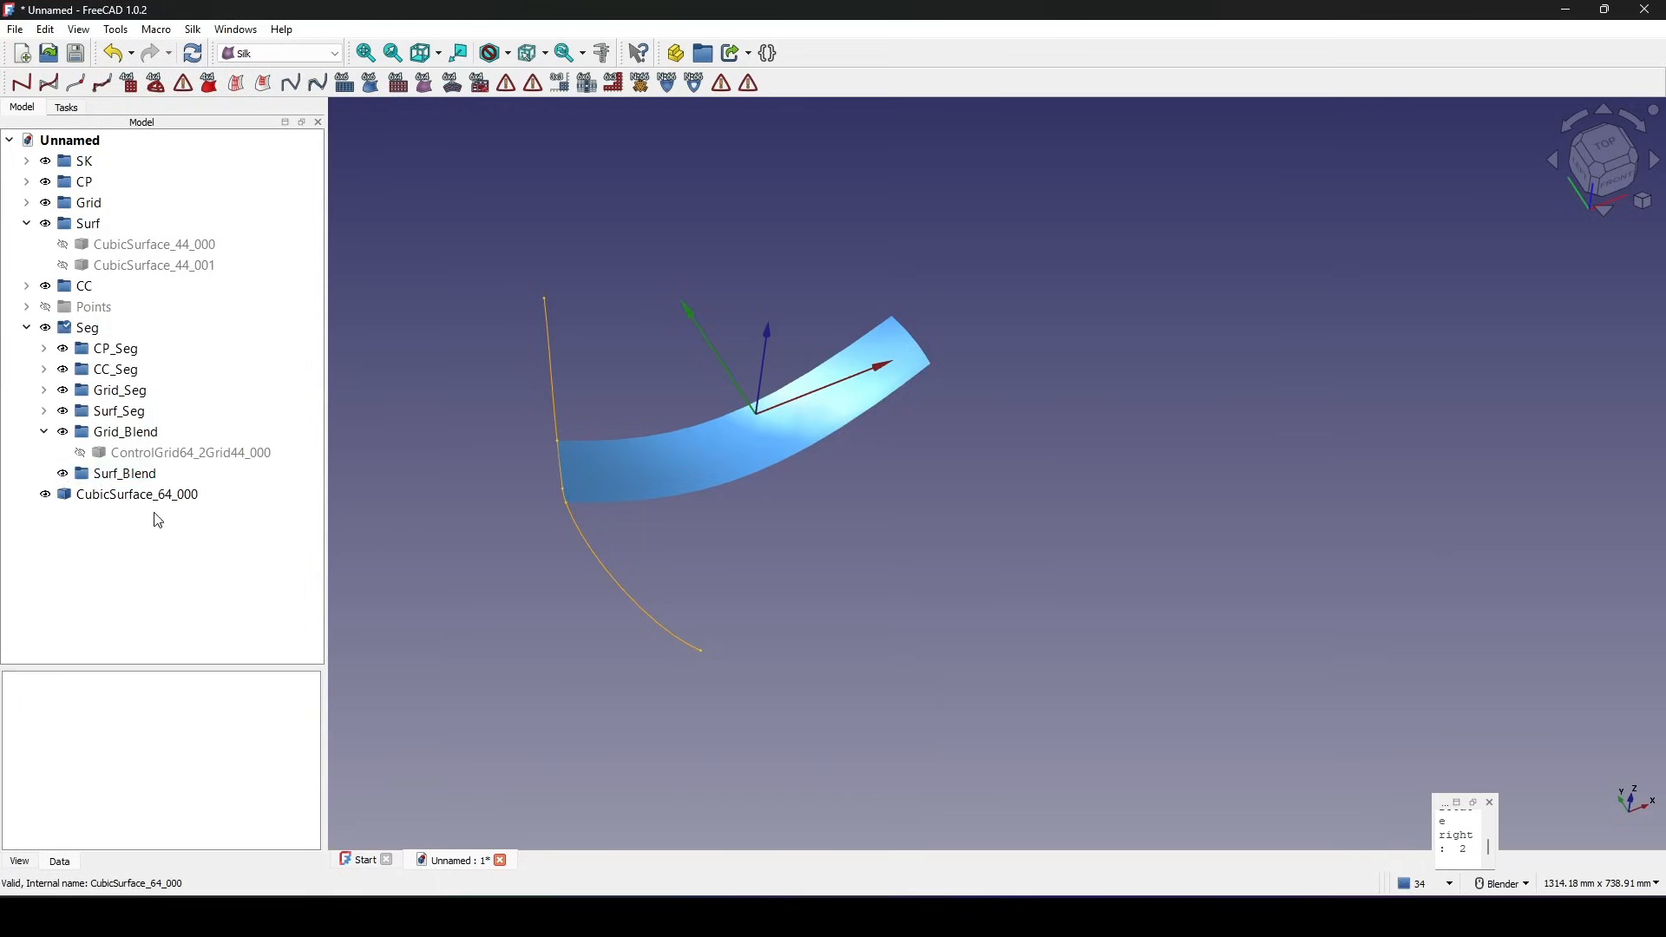
Move the blend surface CubicSurface_64_000 into the Surf_Blend group.
double_click(150, 499)
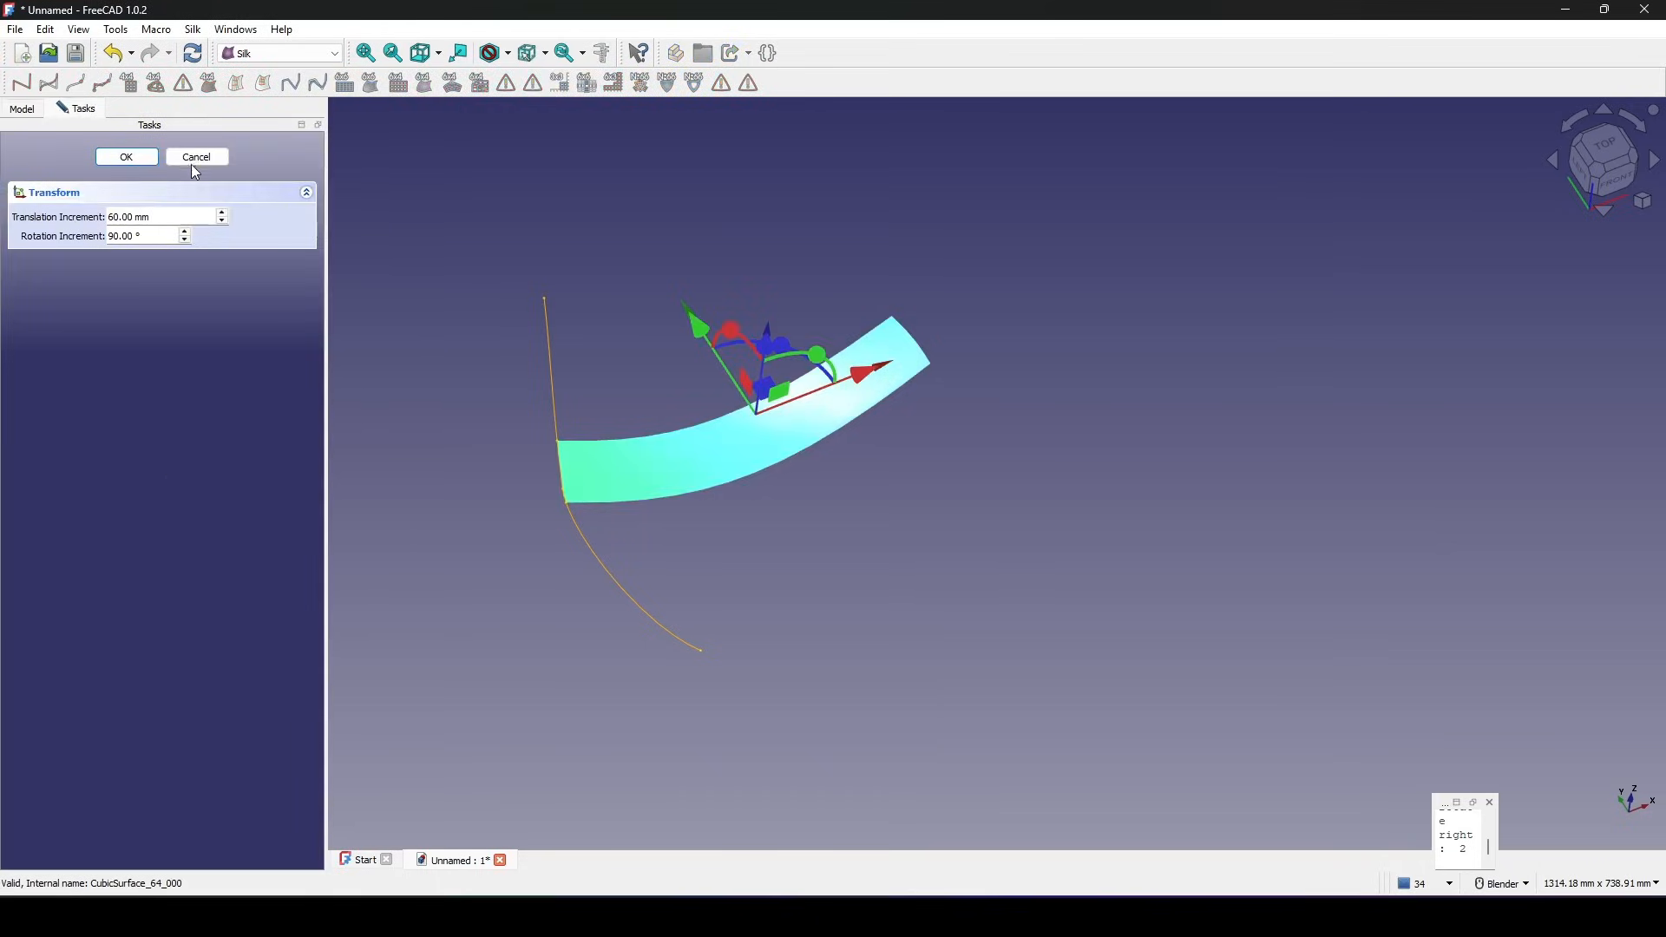
left_click(191, 162)
left_click_drag(145, 499, 143, 474)
left_click(483, 529)
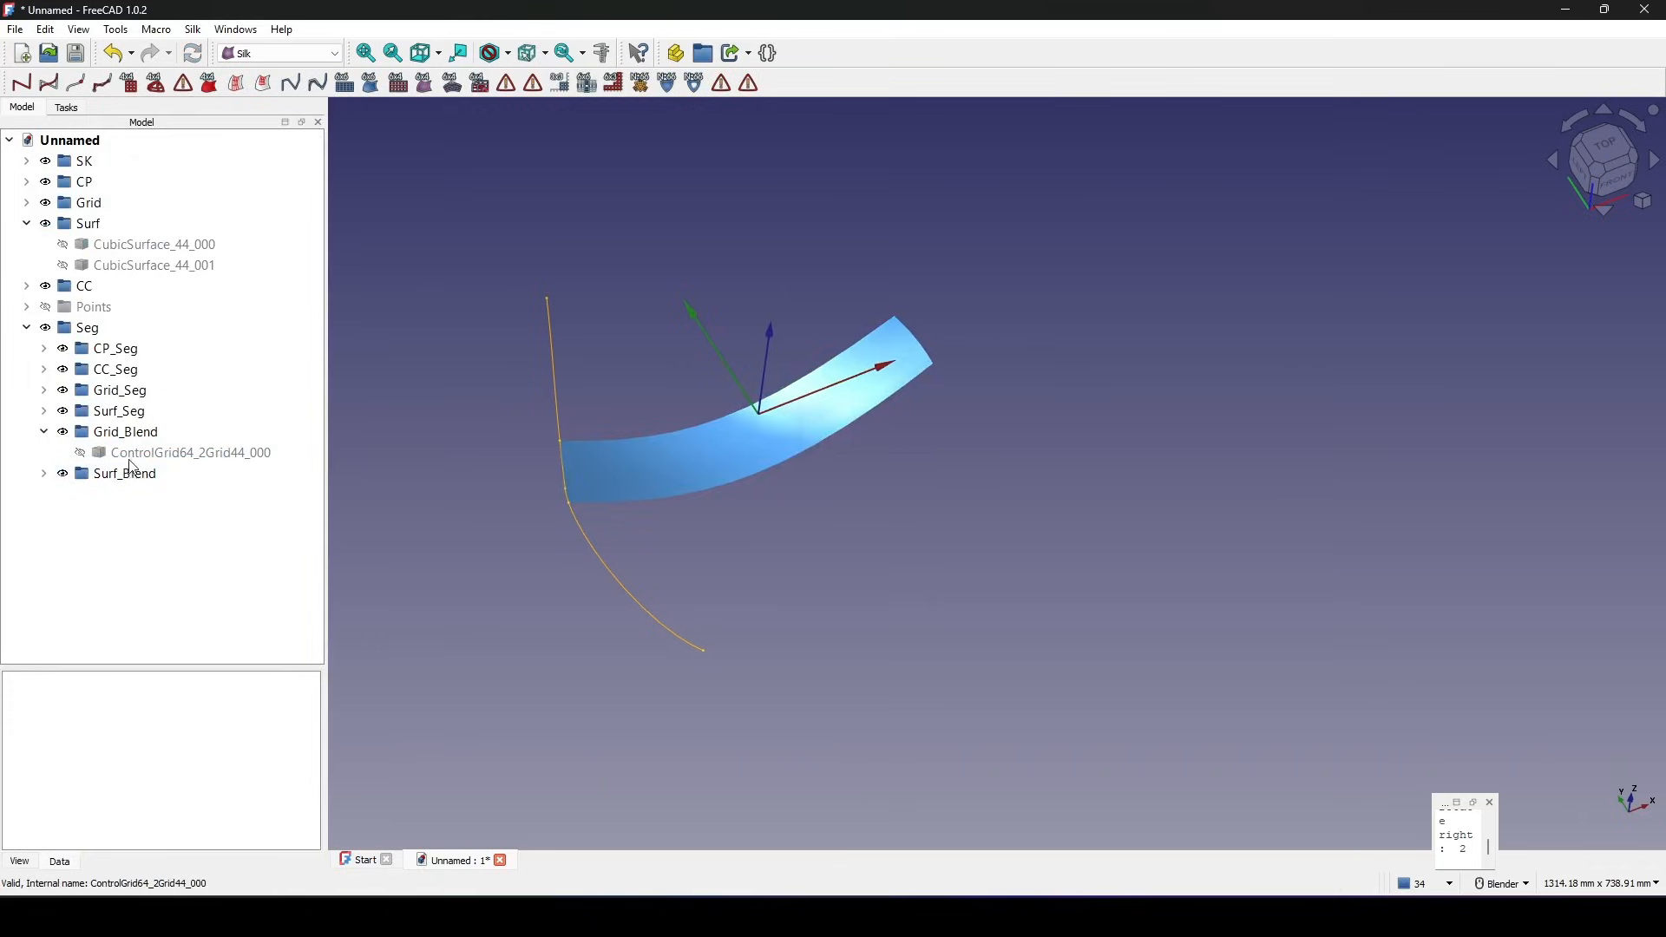
Show the two segment surfaces CubicSurface_44_002 and CubicSurface_44_003 in the Surf_Seg group alongside the blend surface.
left_click(45, 411)
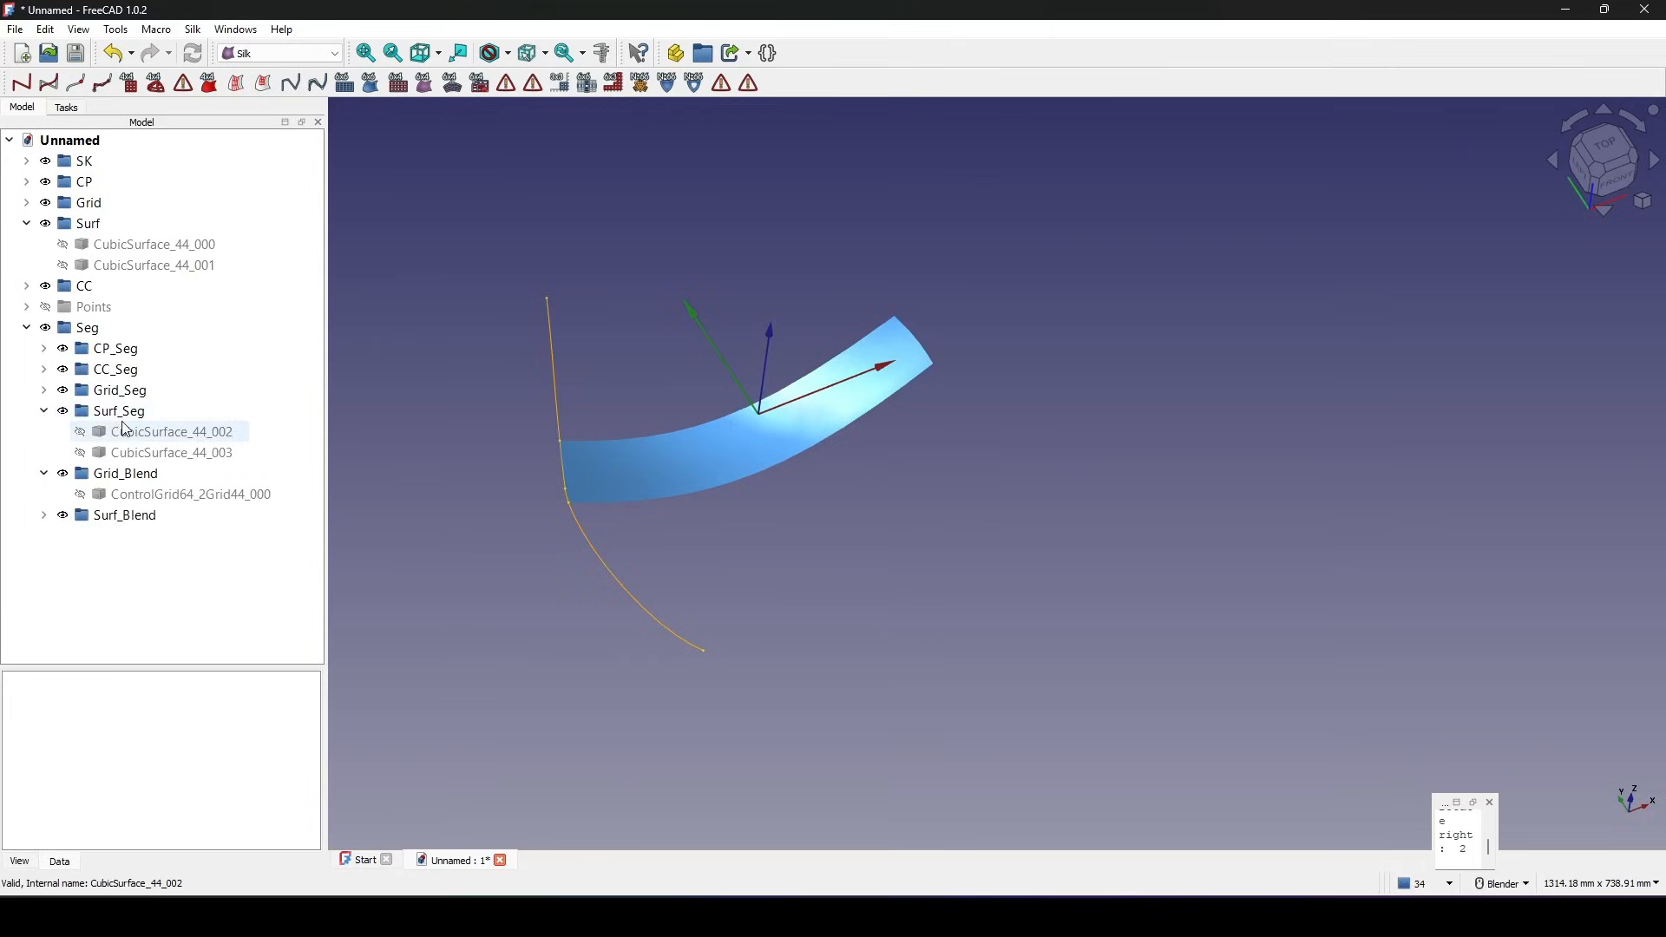
left_click(124, 430)
left_click(127, 451, "ctrl")
key("space")
left_click(1074, 570)
middle_click_drag(994, 593, 979, 474)
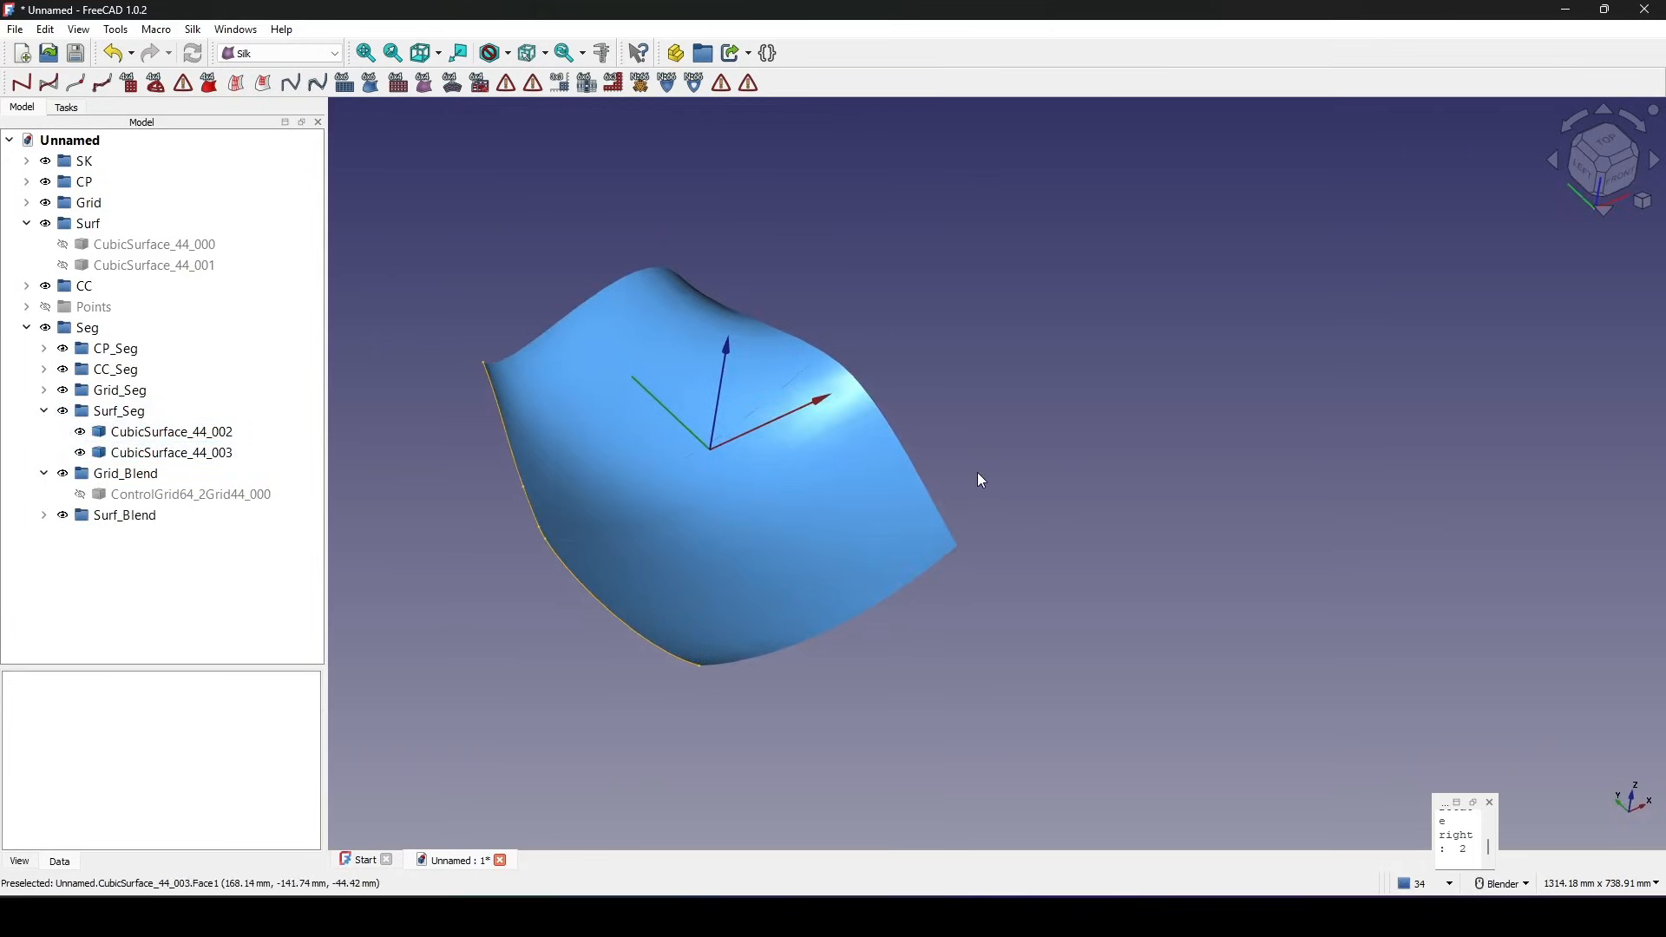
Switch to the Curves workbench and inspect the continuity of the blended surfaces with the Zebra Stripes Tool.
left_click(277, 53)
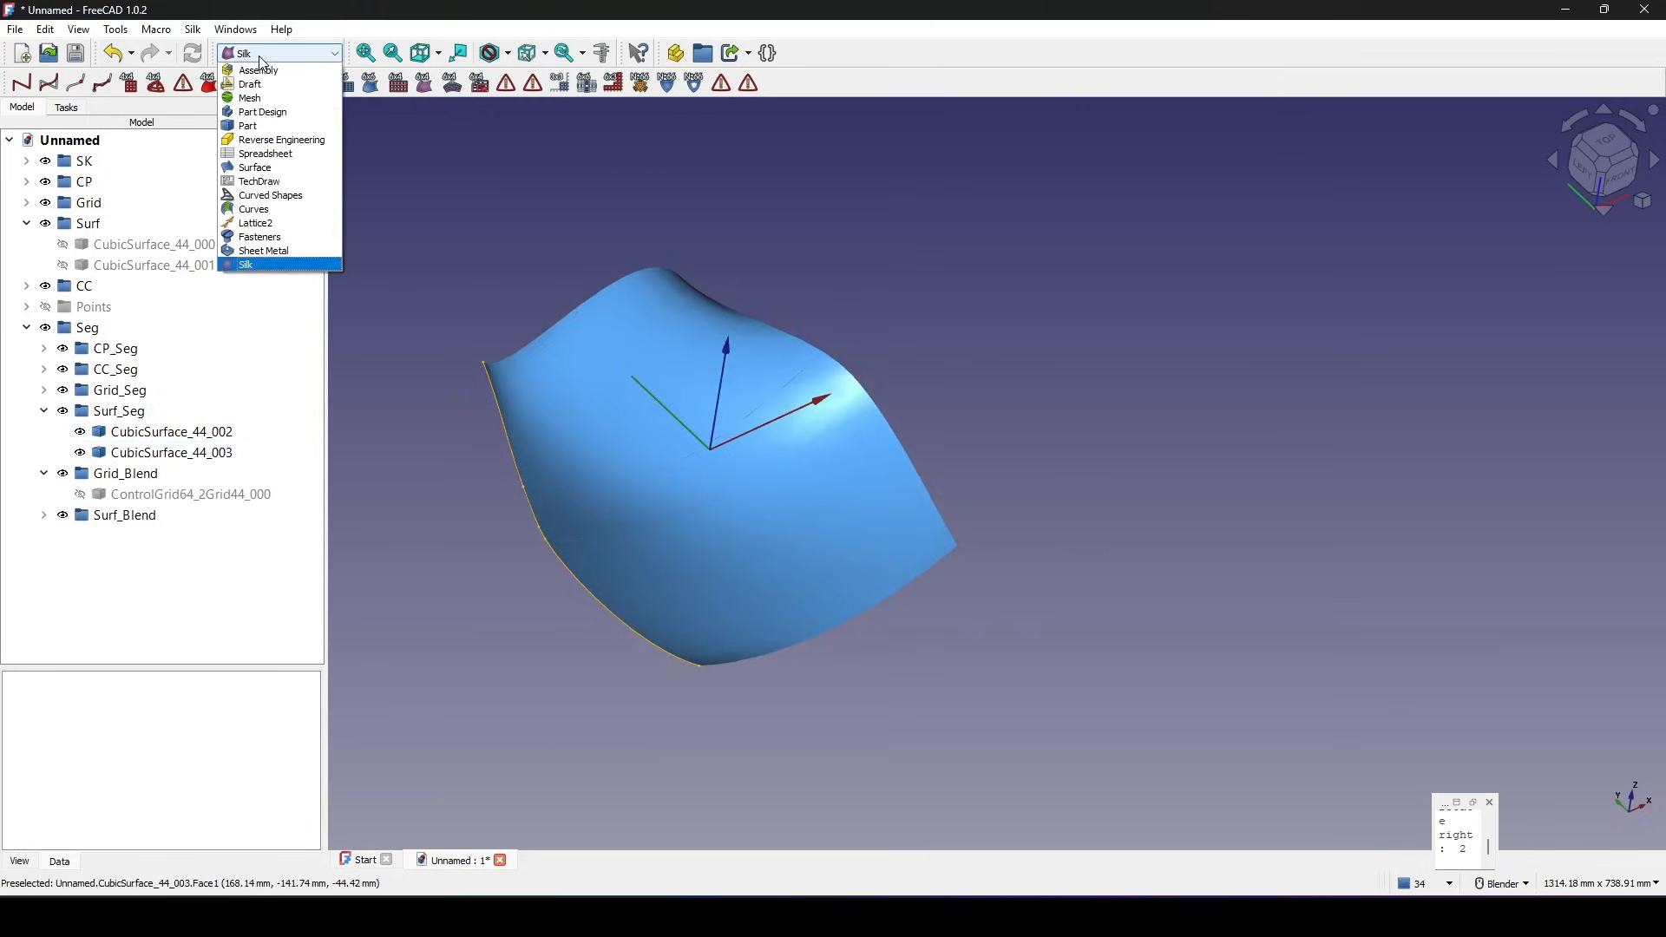
left_click(276, 211)
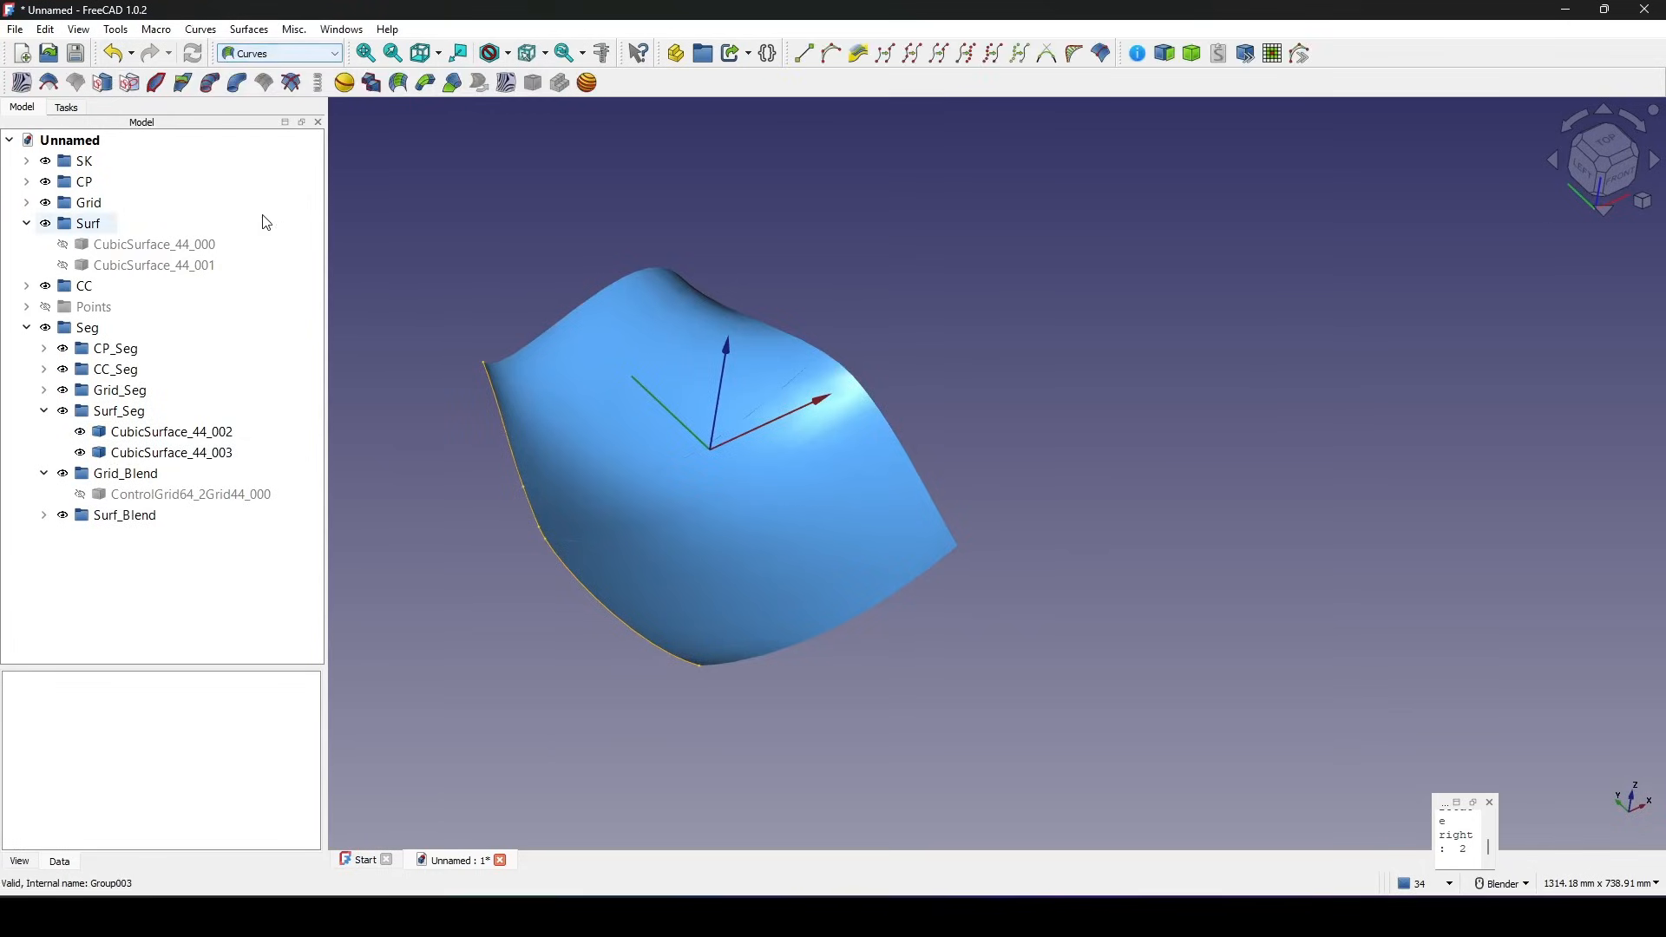
left_click(25, 87)
middle_click_drag(888, 409, 1161, 488)
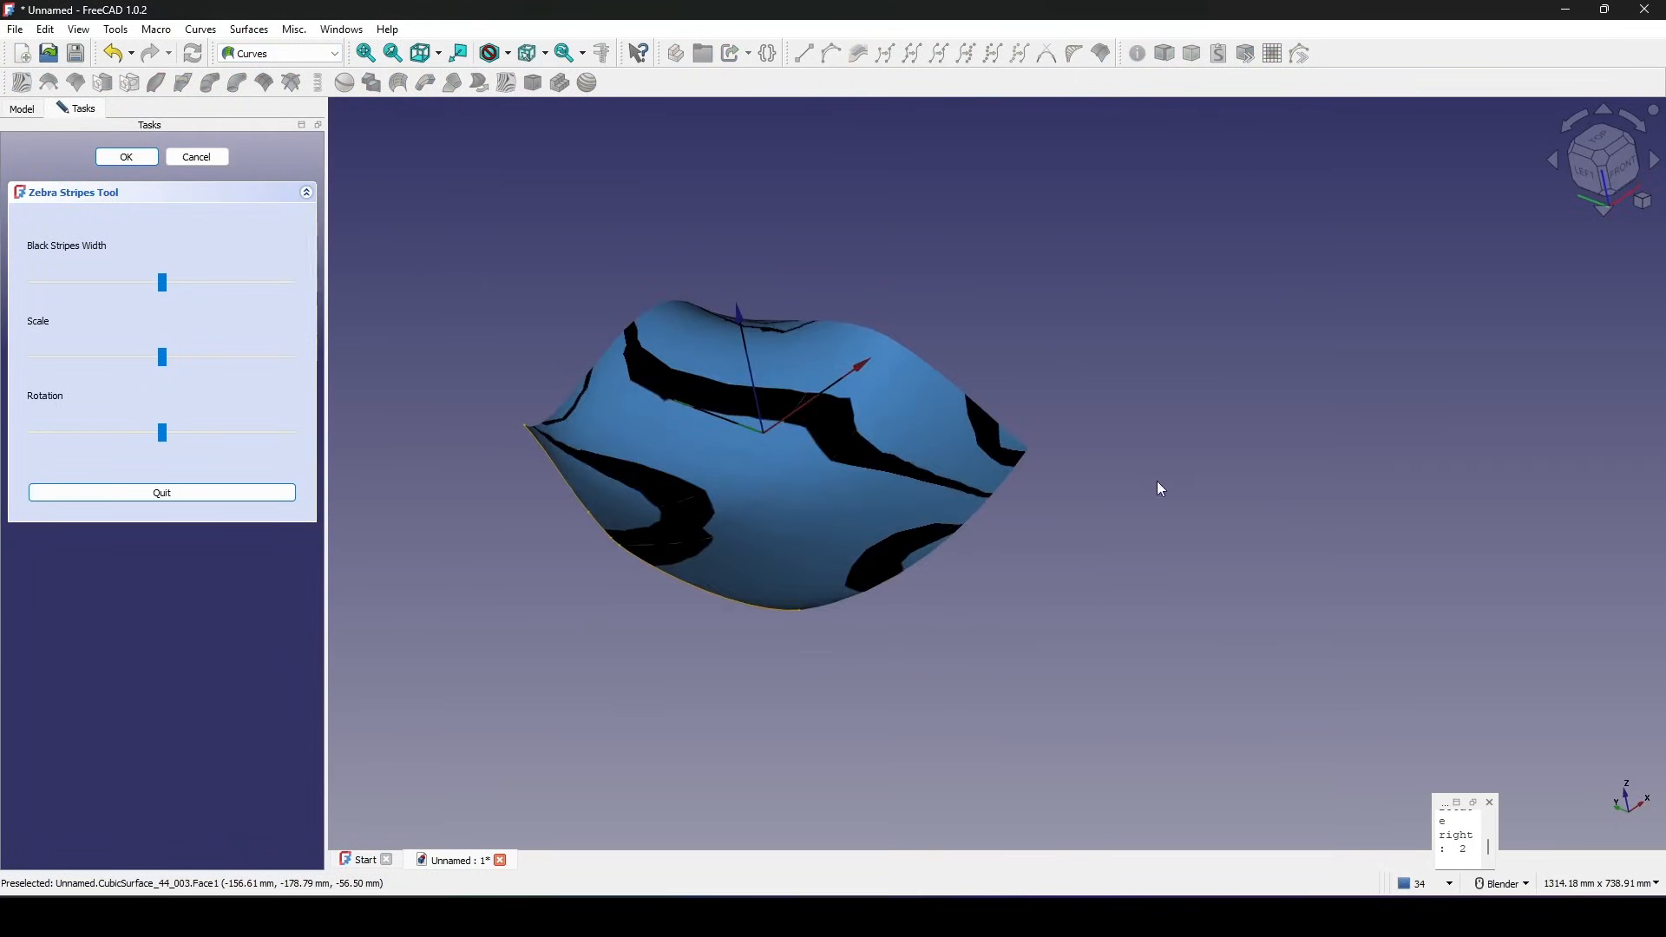
left_click(137, 157)
Set the display style to Flat lines and examine the boundaries between the blend and the segment surfaces.
middle_click_drag(980, 345, 1023, 340)
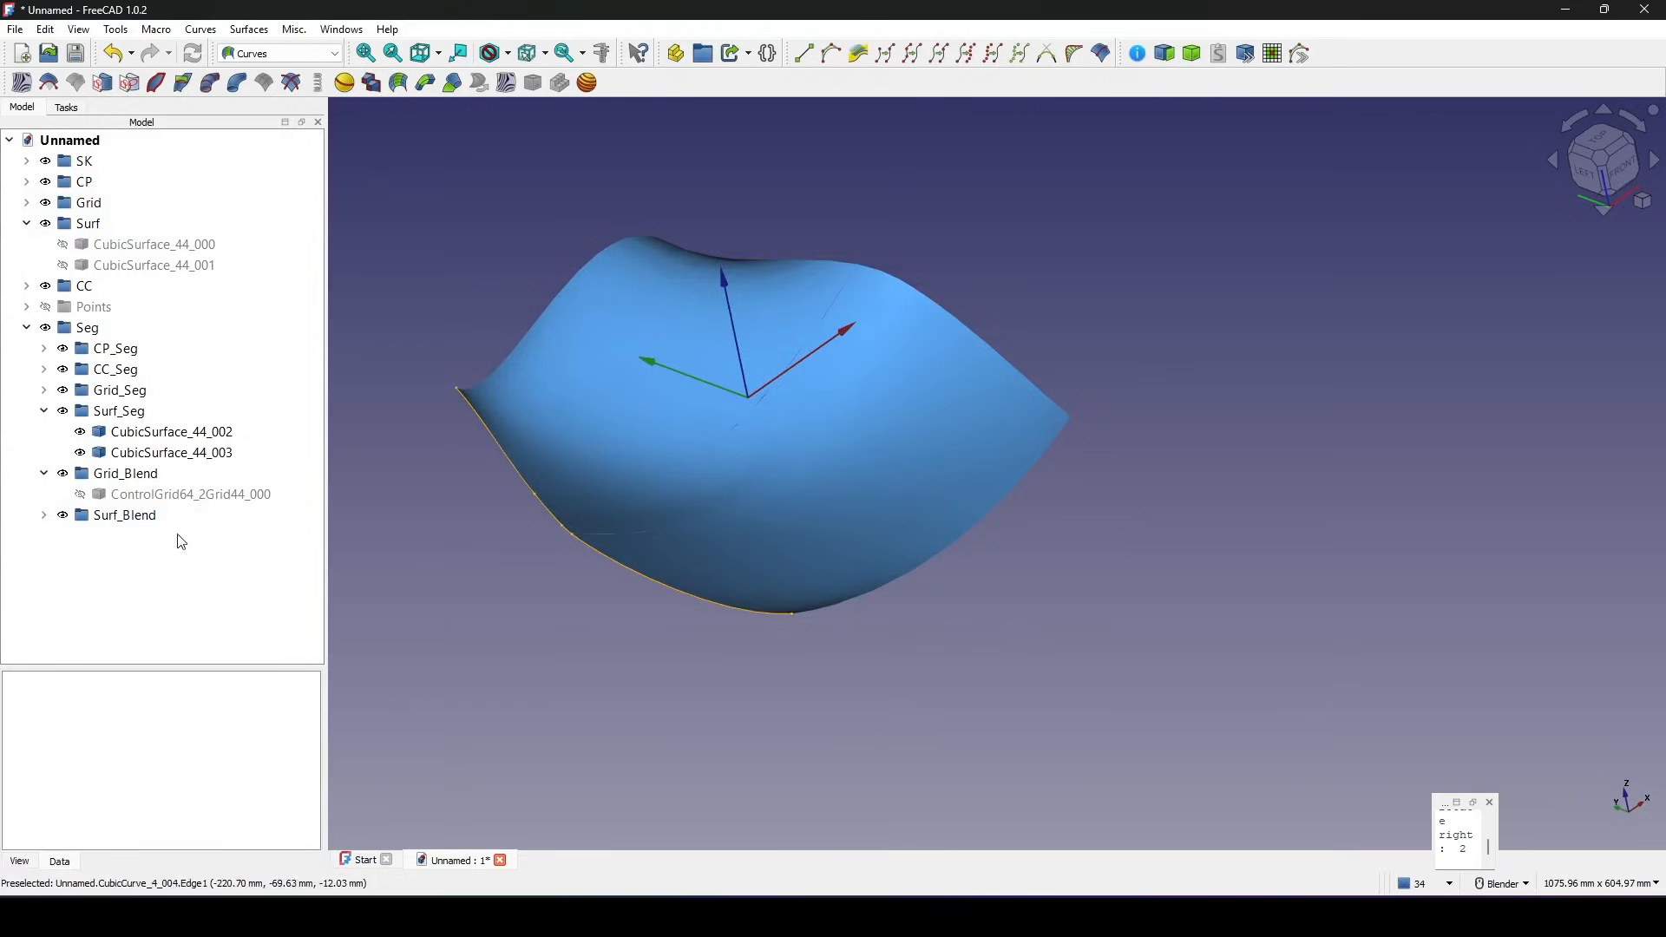
middle_click_drag(555, 558, 617, 607)
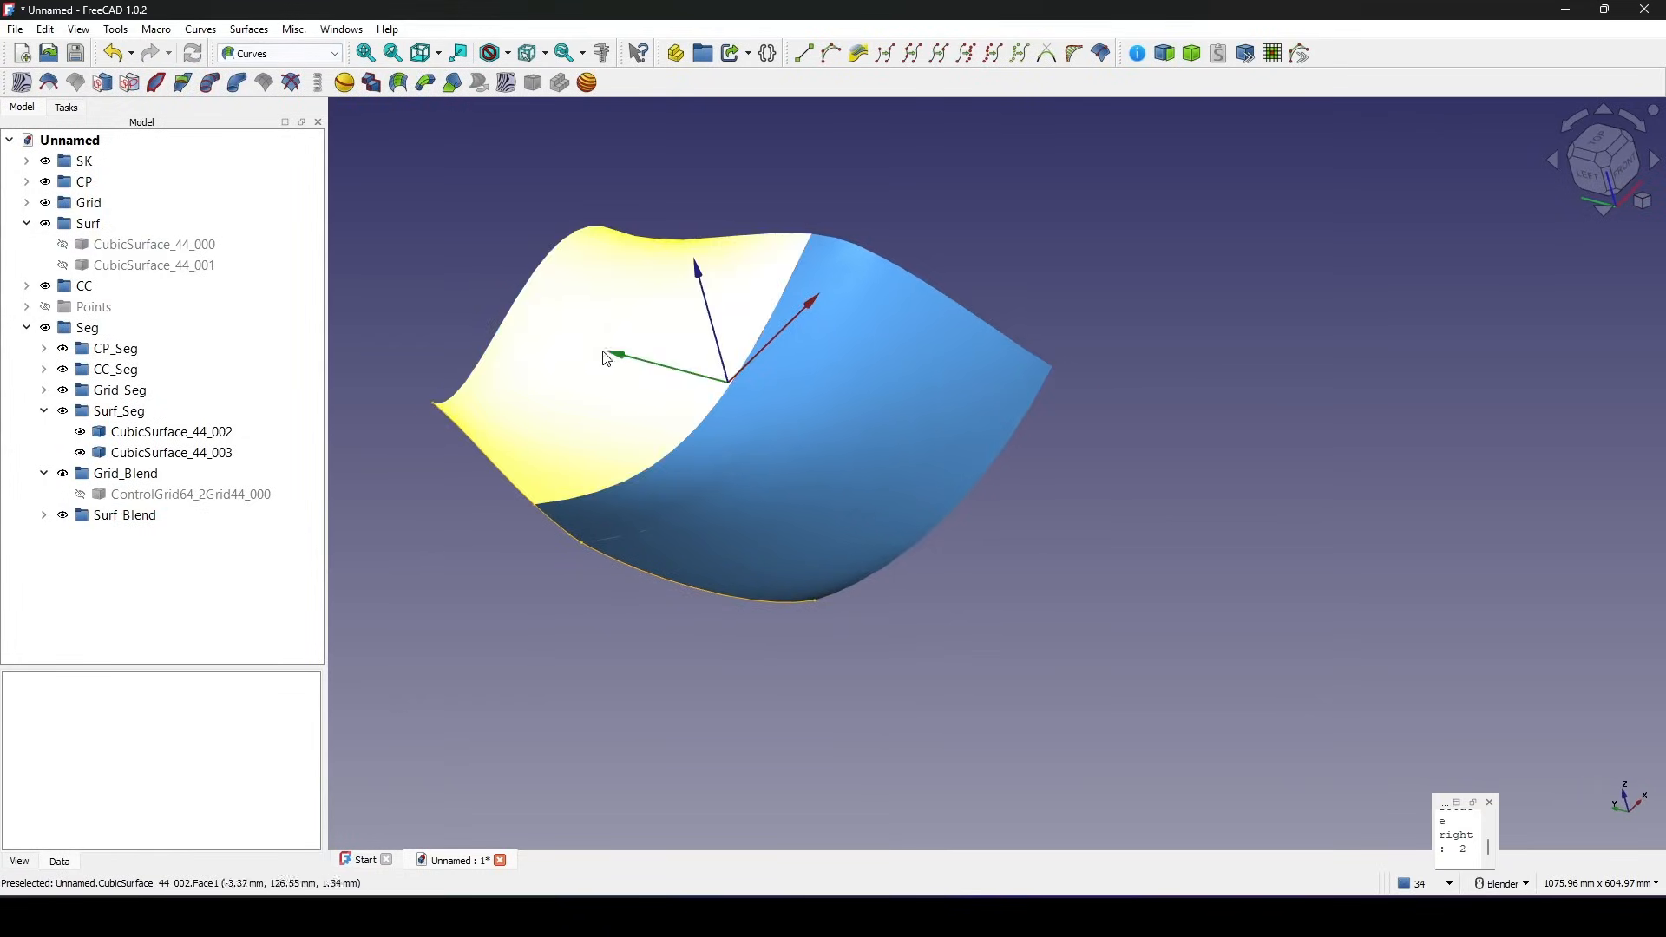
left_click(509, 54)
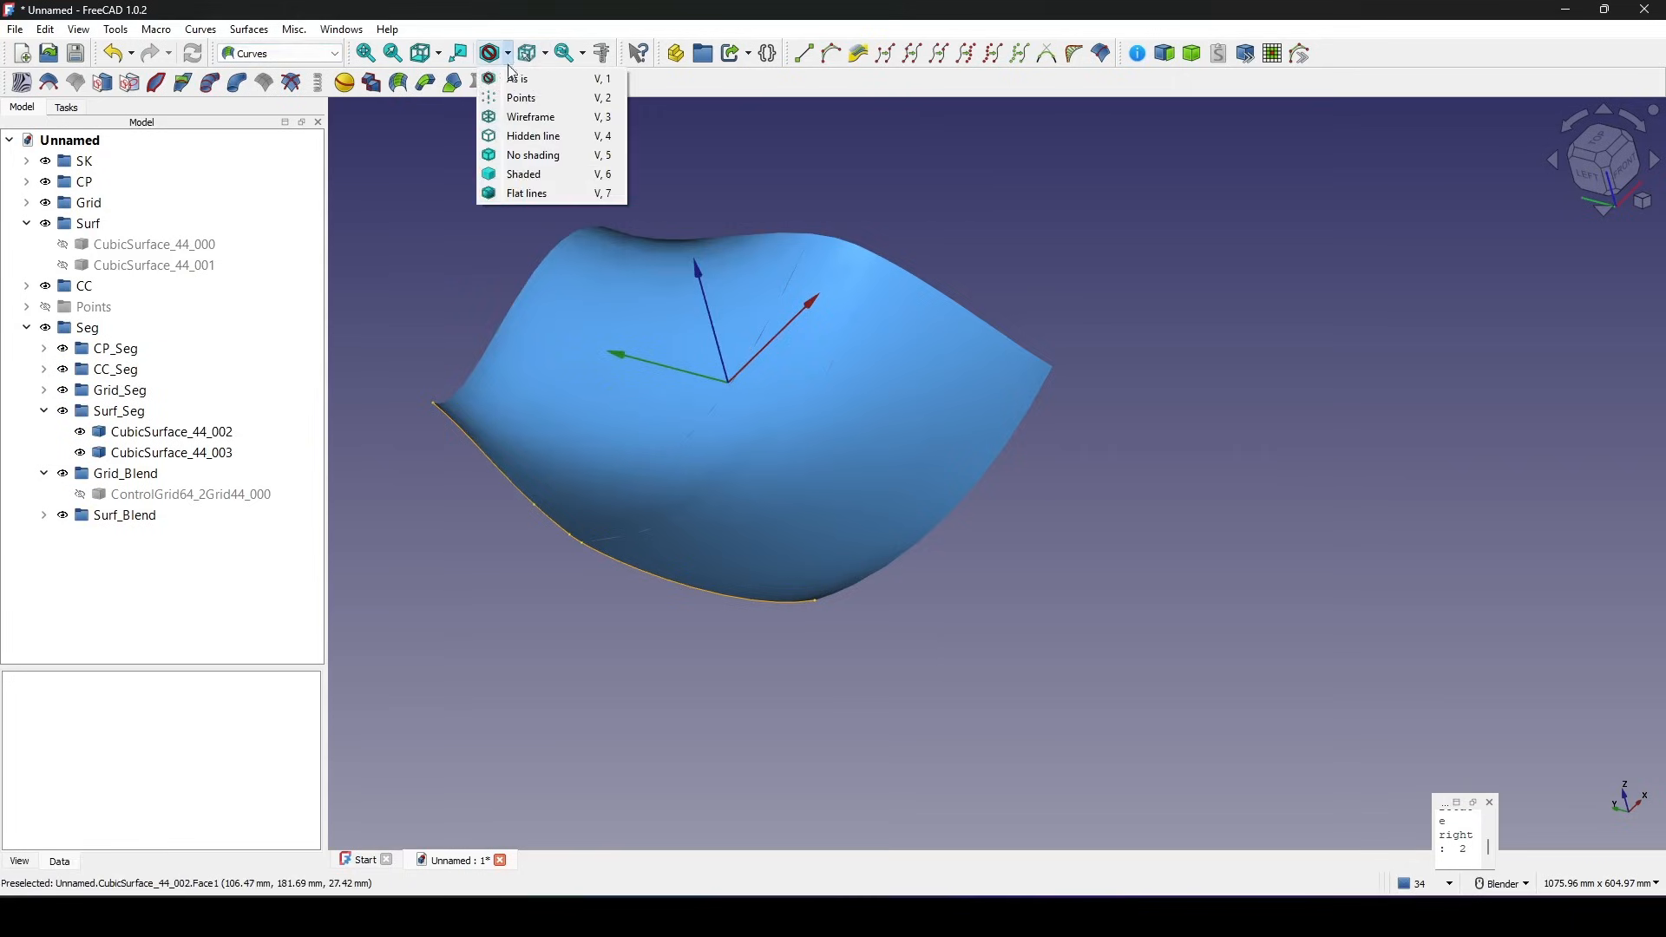
left_click(526, 193)
mouse_move(547, 205)
middle_mouse_down()
mouse_move(997, 669)
mouse_move(873, 601)
middle_mouse_up()
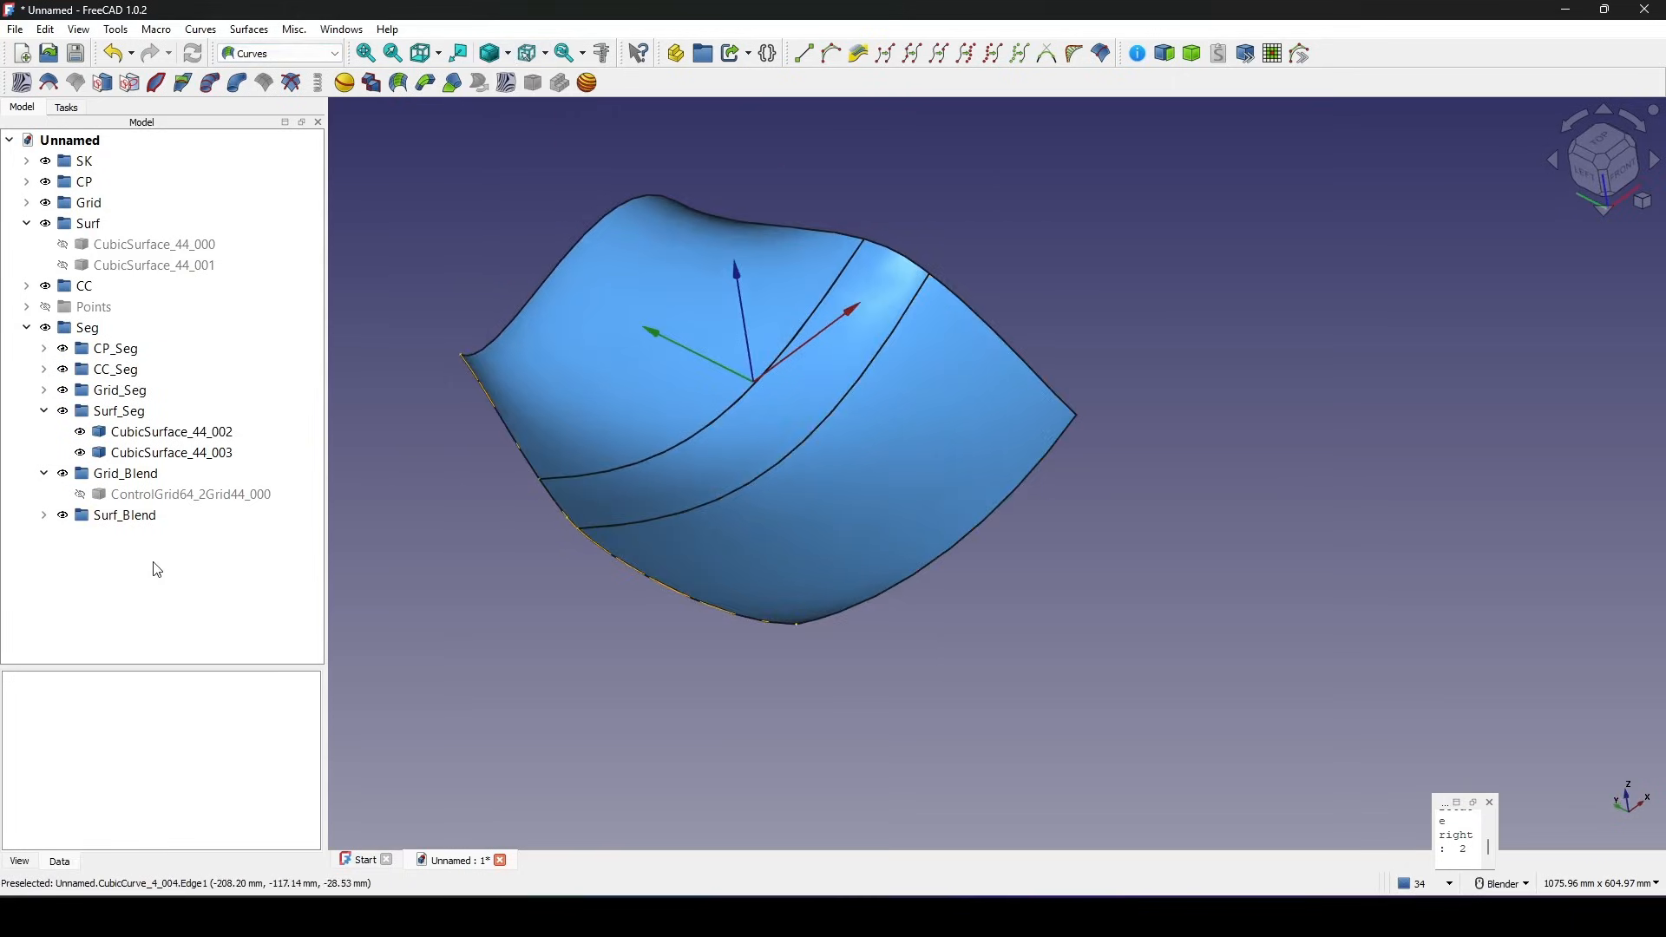
middle_click_drag(597, 530, 686, 563)
scroll(580, 499, "up", 2)
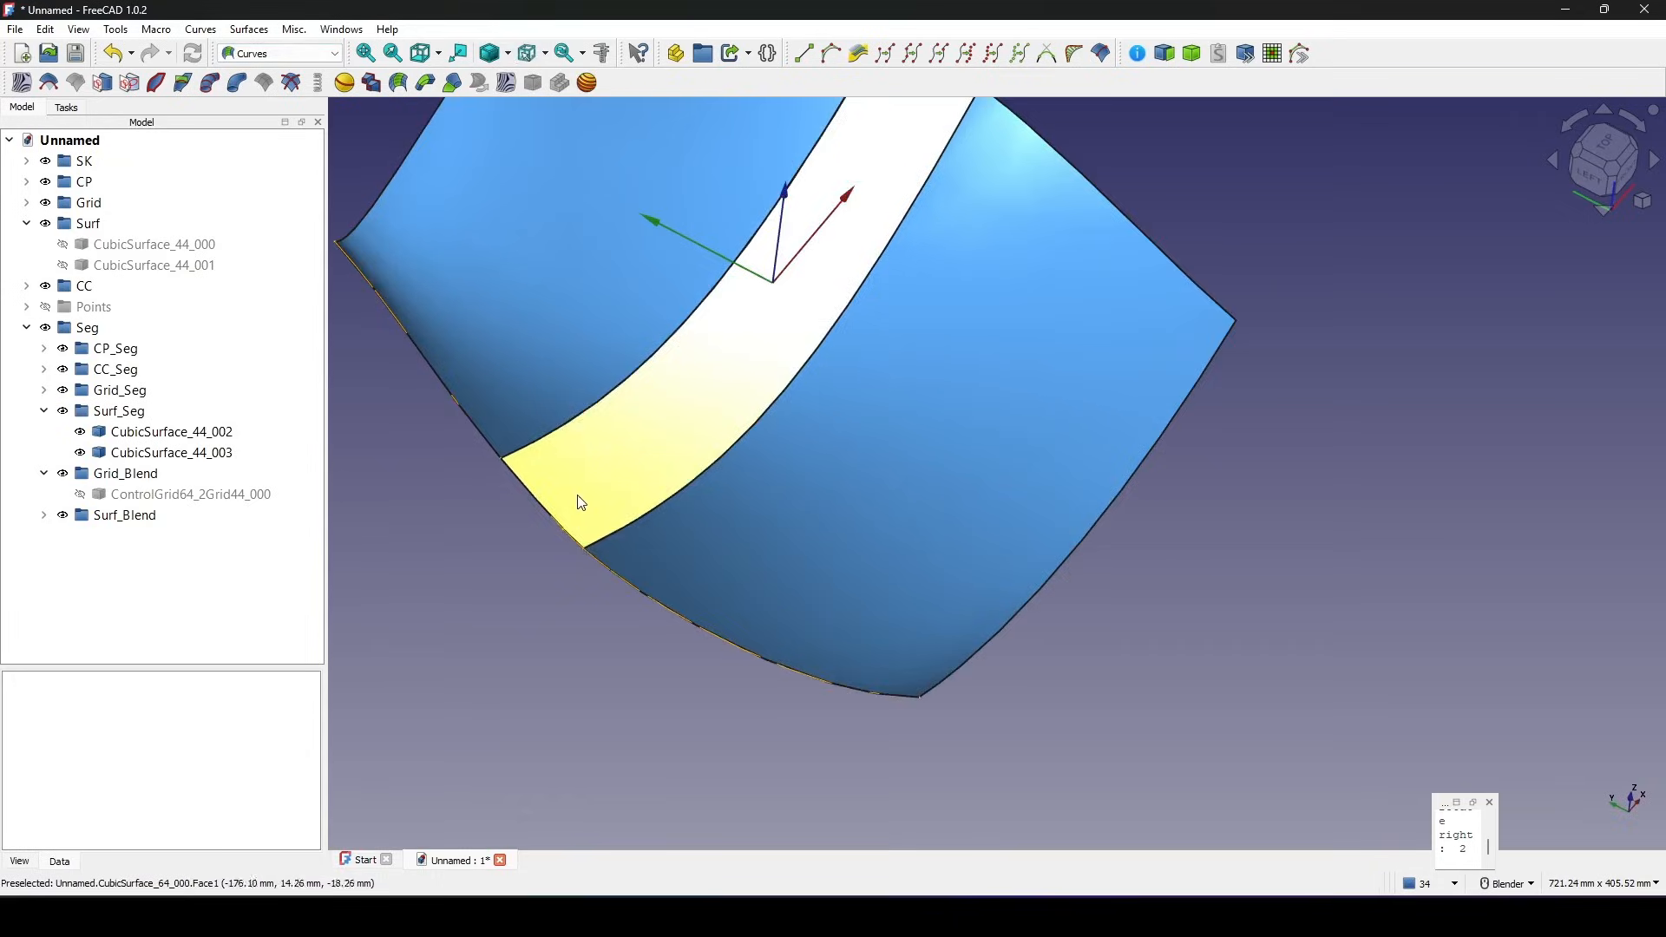
scroll(896, 581, "down", 2)
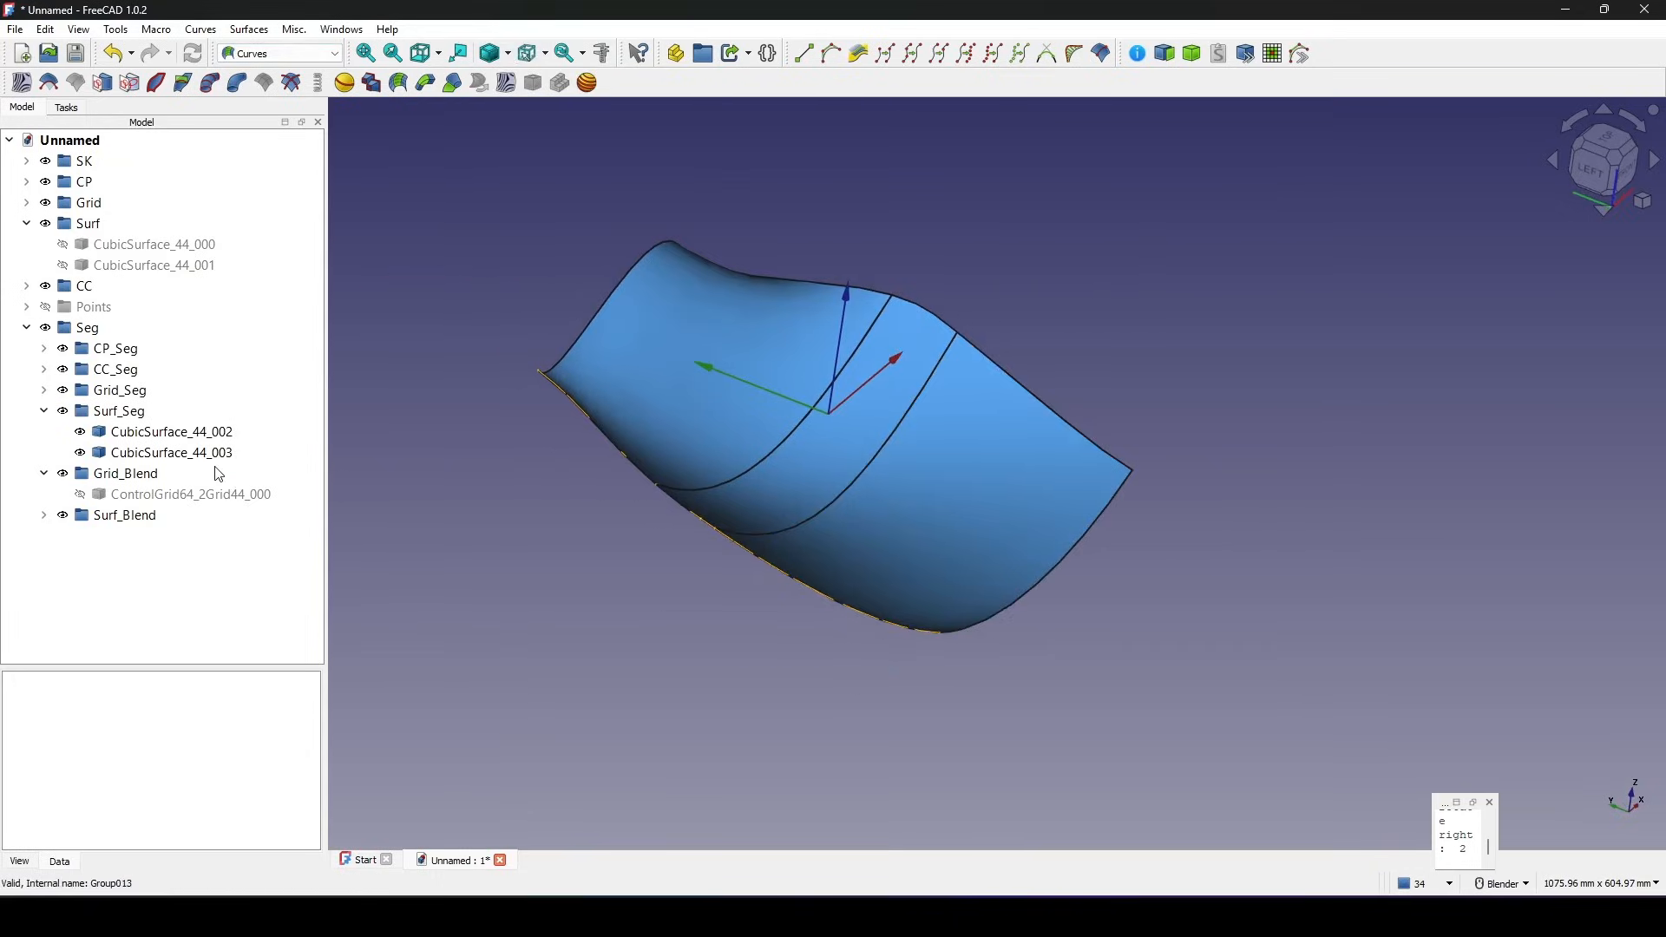
Show Point_onCurve_001 and Point_onCurve_004 from the Middle subgroup of Points and examine them at the blend's edges.
left_click(26, 308)
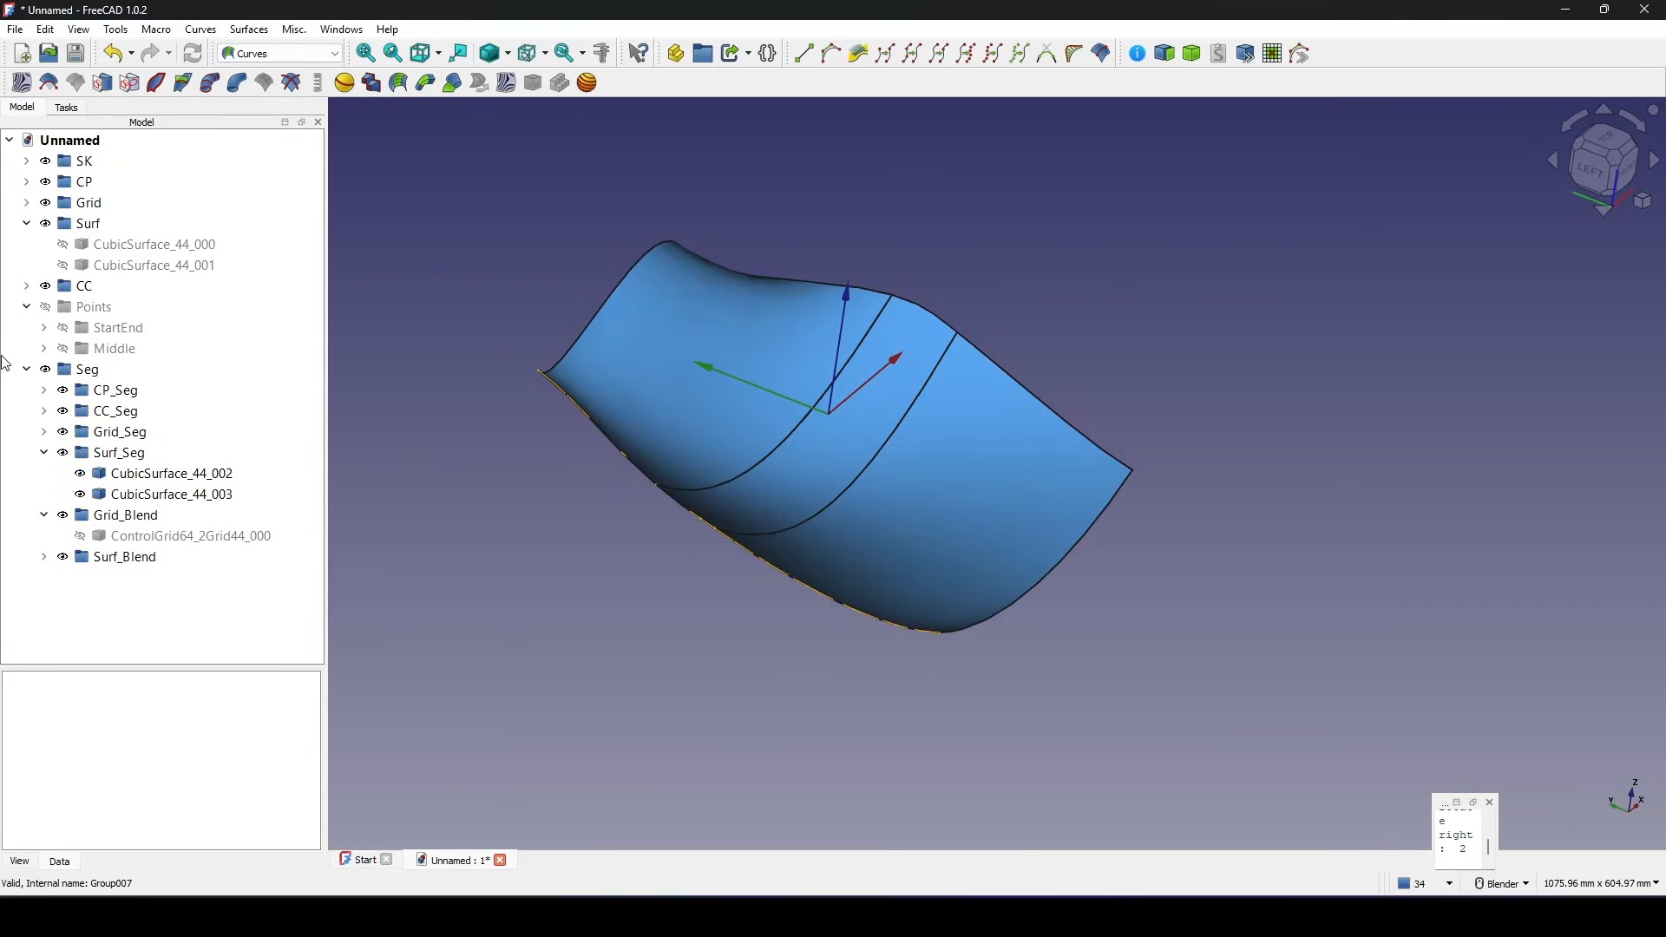
left_click(44, 349)
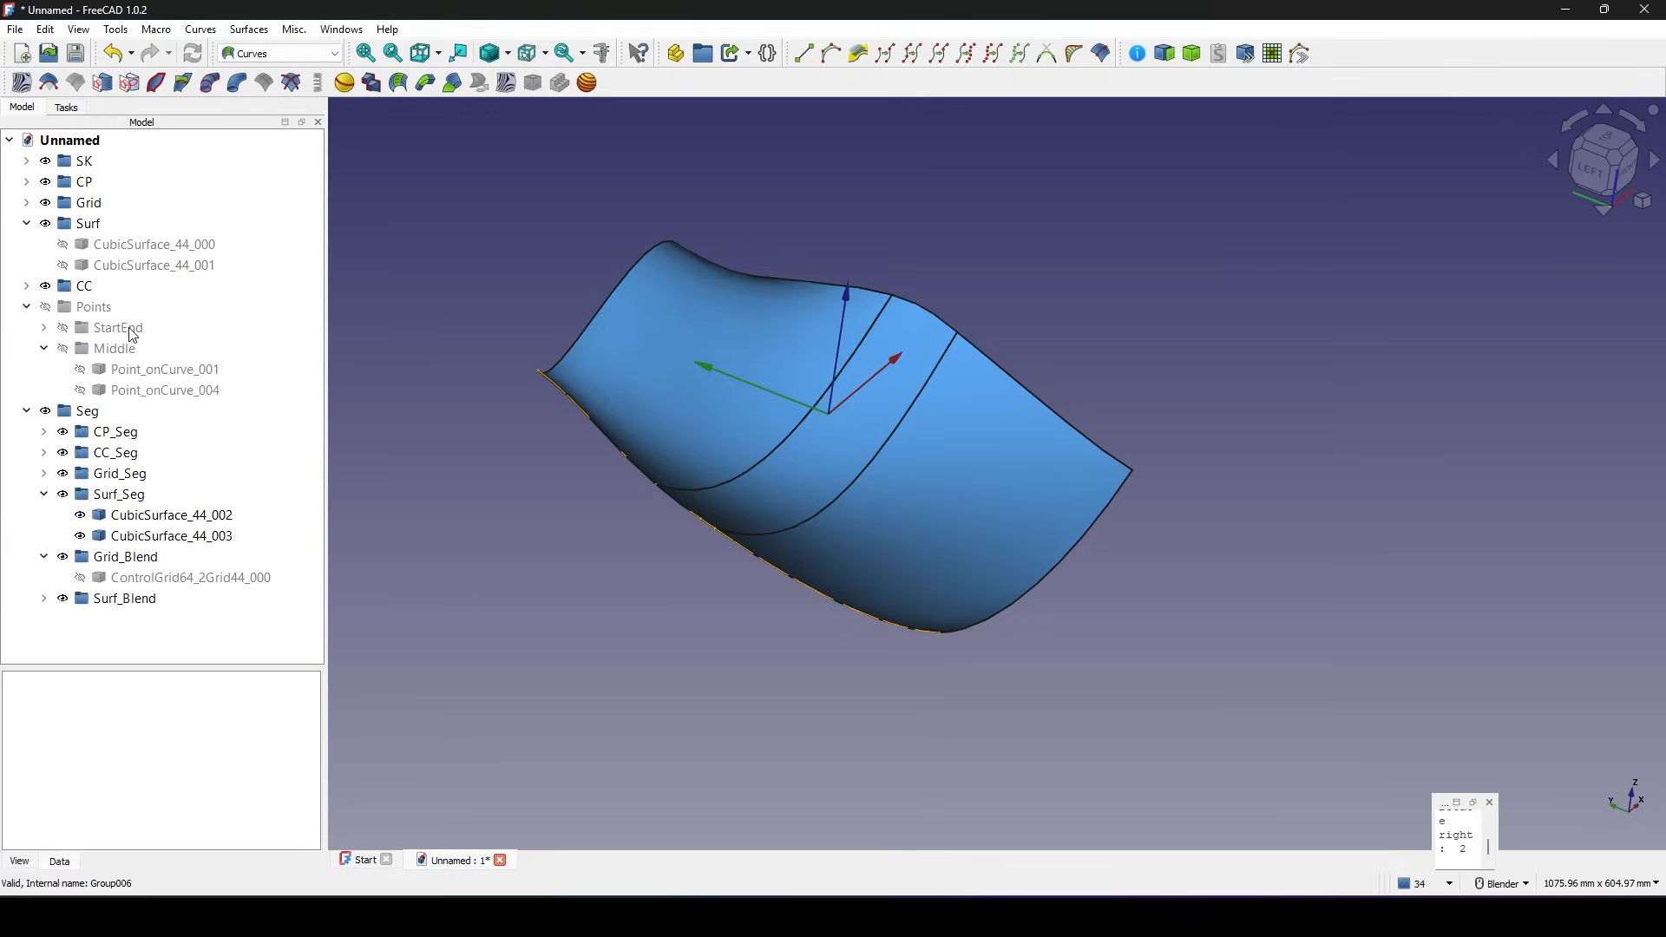
left_click(152, 370)
left_click(139, 389, "ctrl")
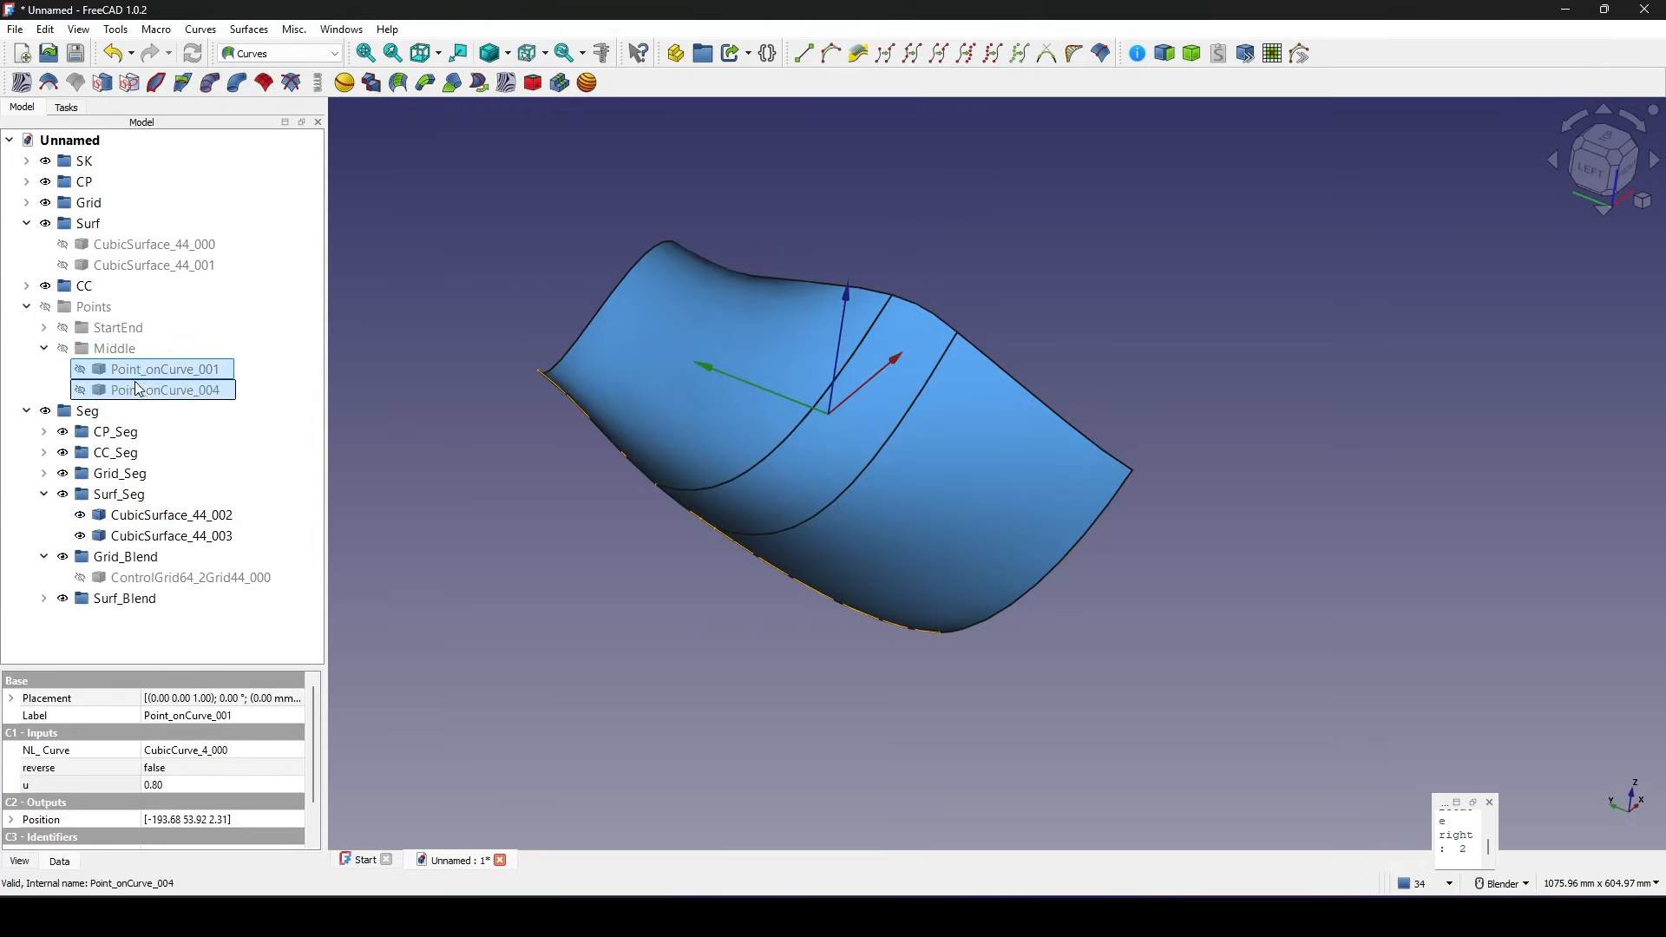
key("space")
middle_click_drag(776, 524, 752, 655)
left_click(767, 601)
scroll(953, 685, "up", 2)
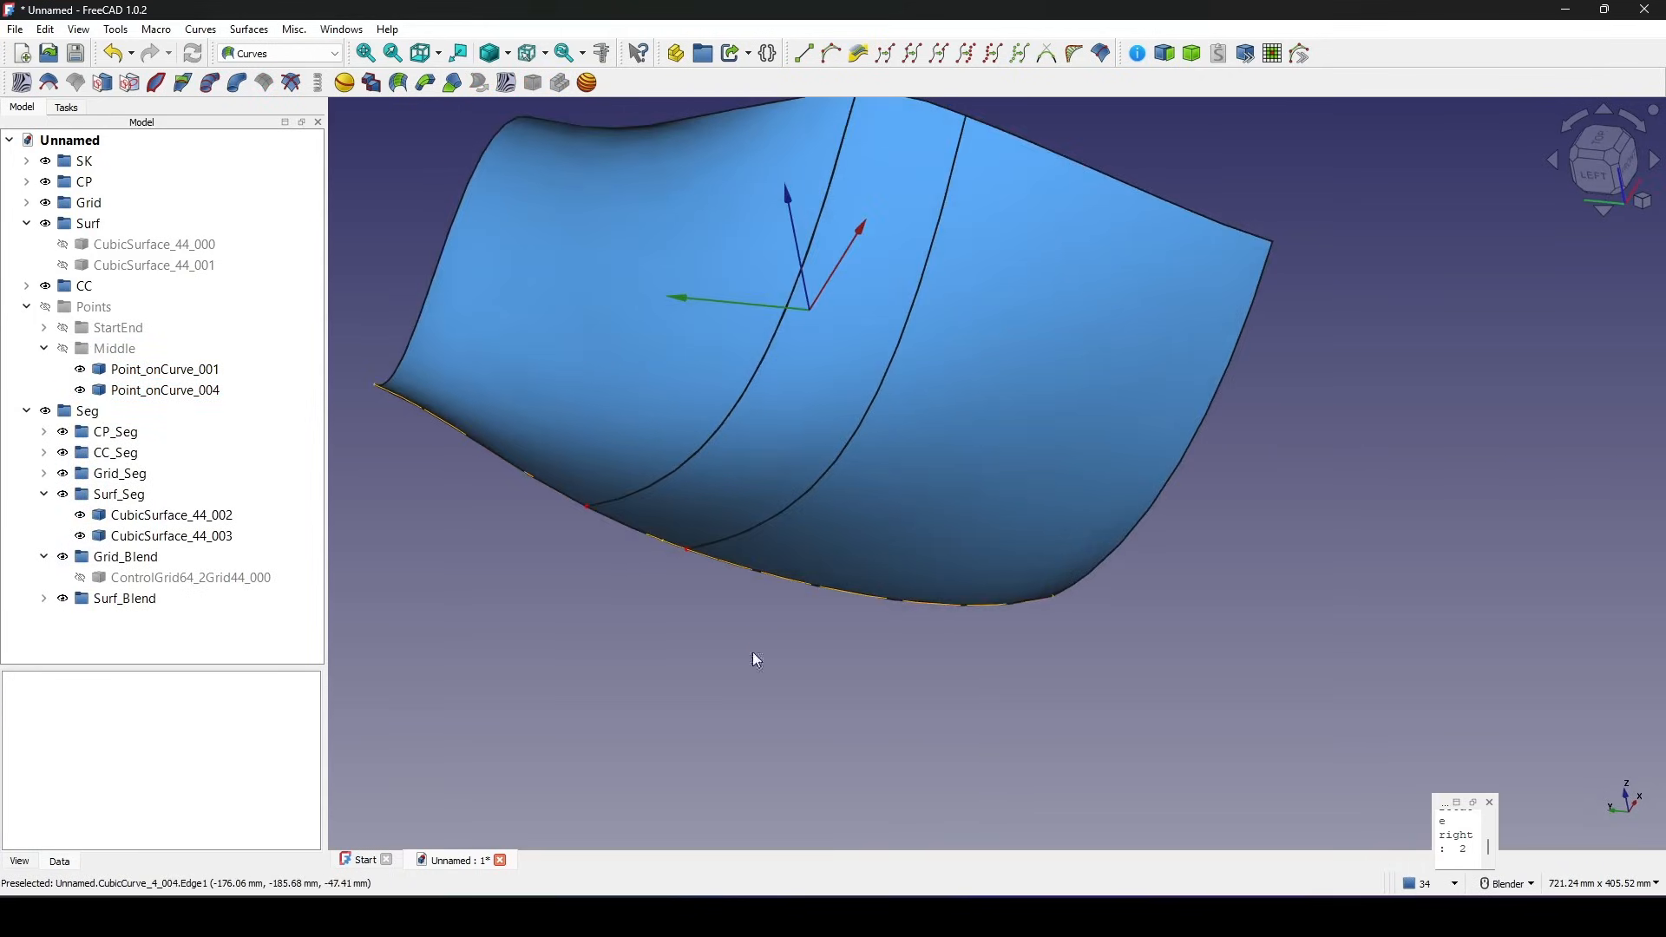
Set the u parameter of Point_onCurve_001 to 0.5 to move that blend boundary along its curve.
left_click(149, 372)
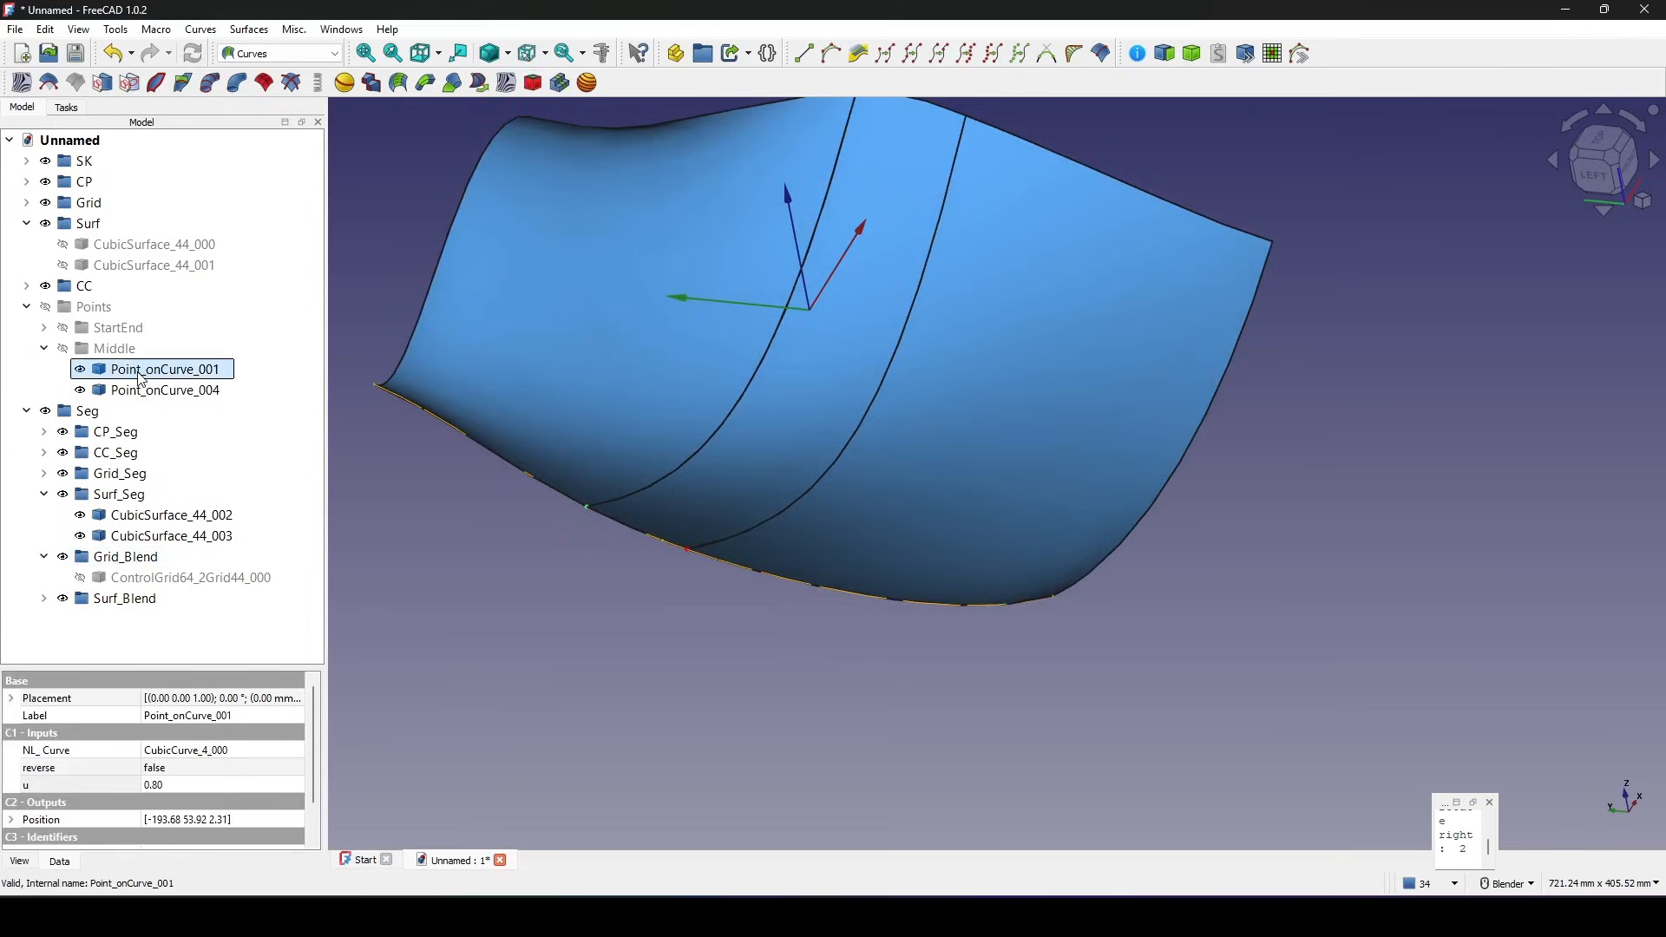
scroll(584, 512, "up", 2)
scroll(584, 512, "down", 2)
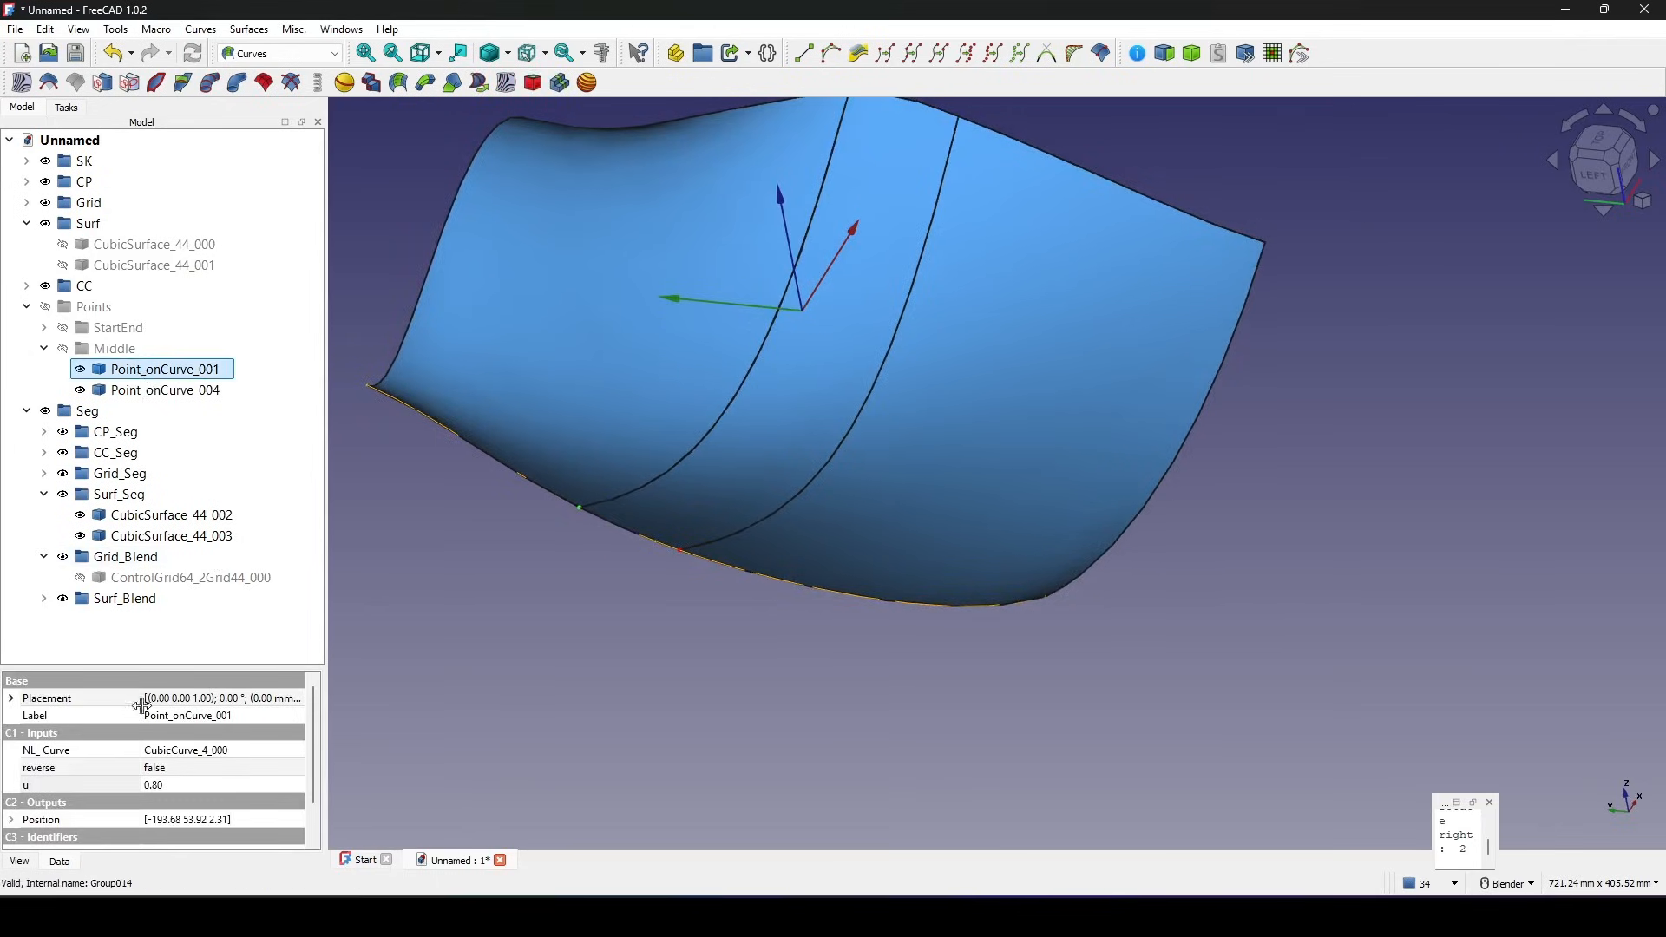
left_click_drag(165, 666, 166, 607)
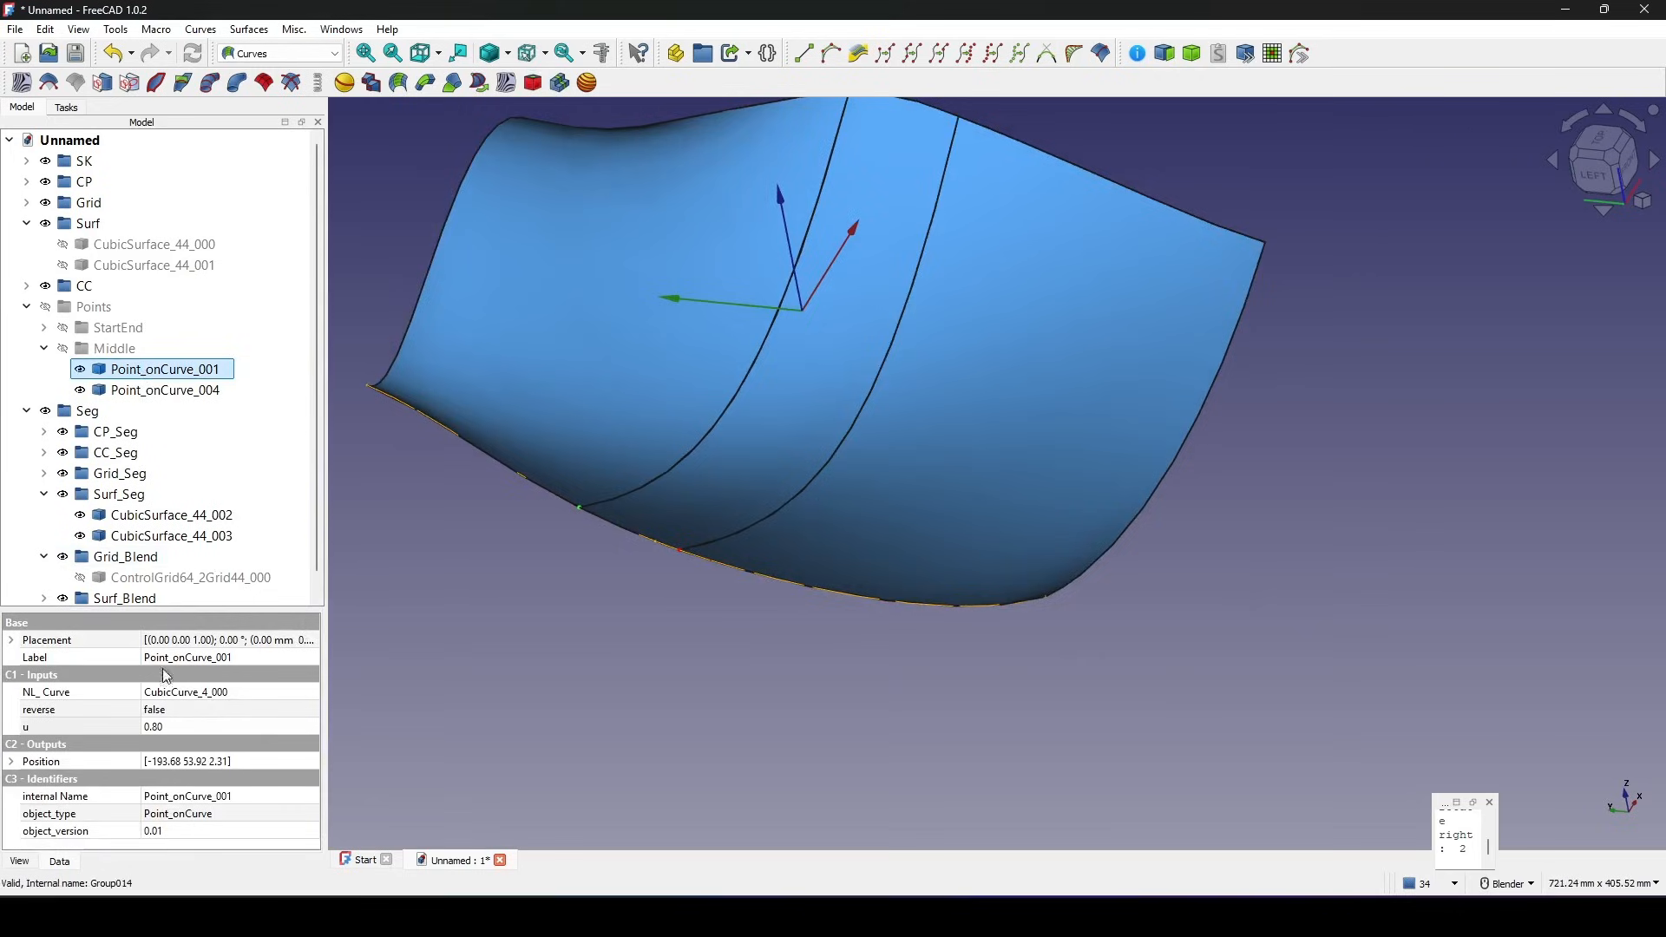
left_click(54, 725)
left_click(213, 725)
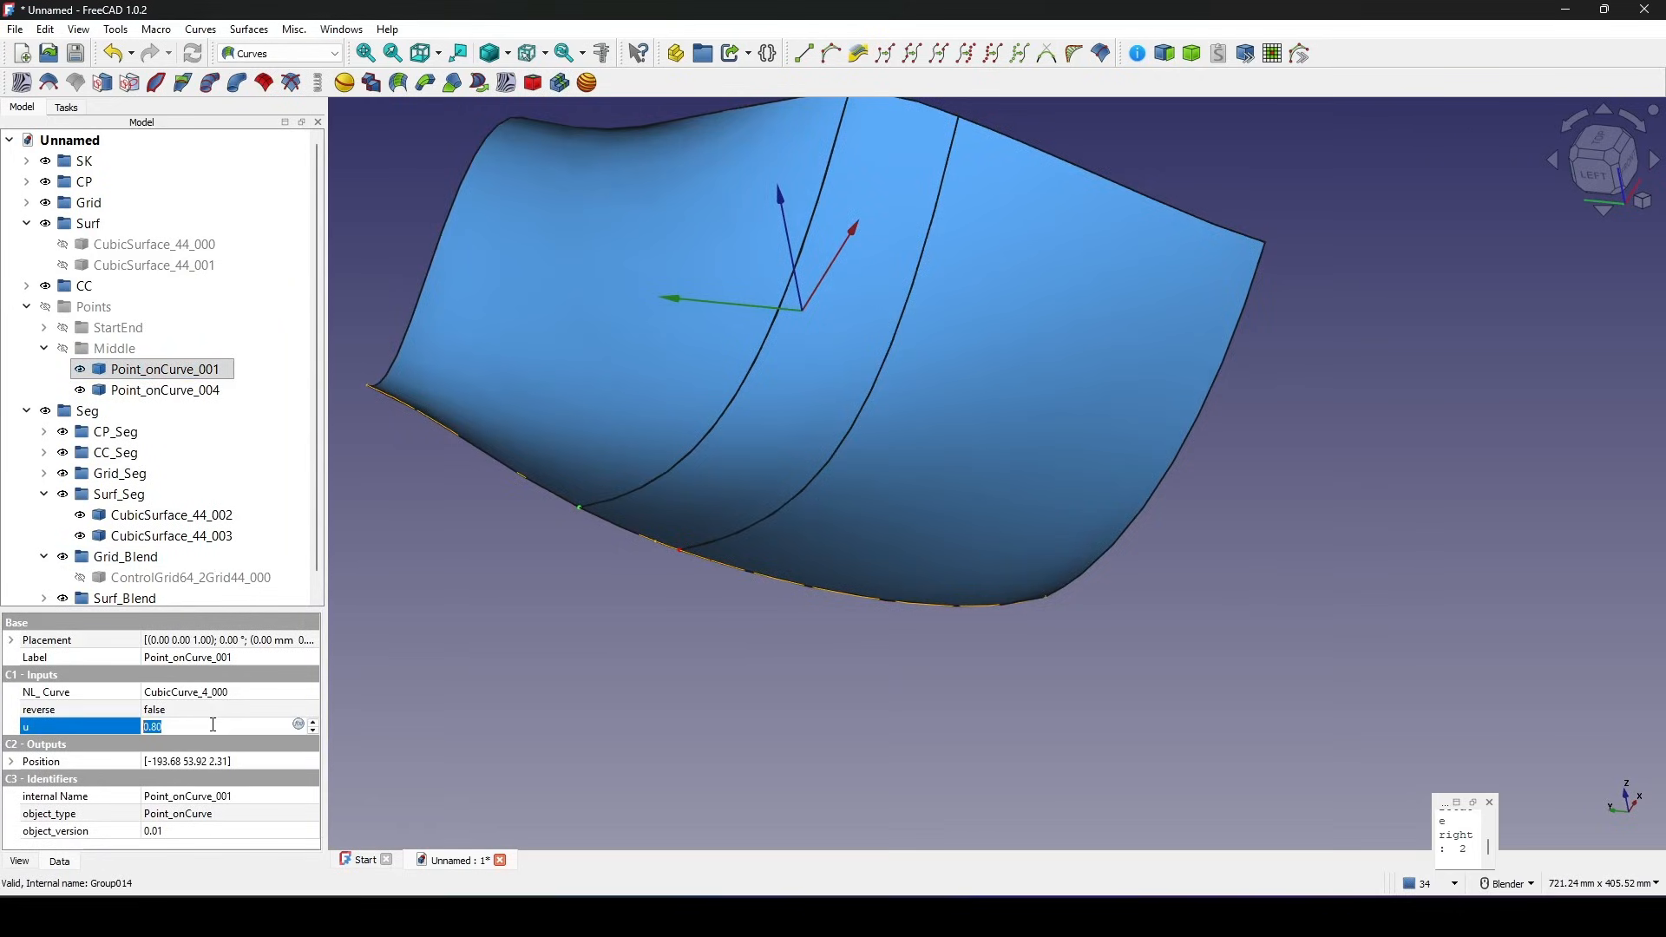
type(".5")
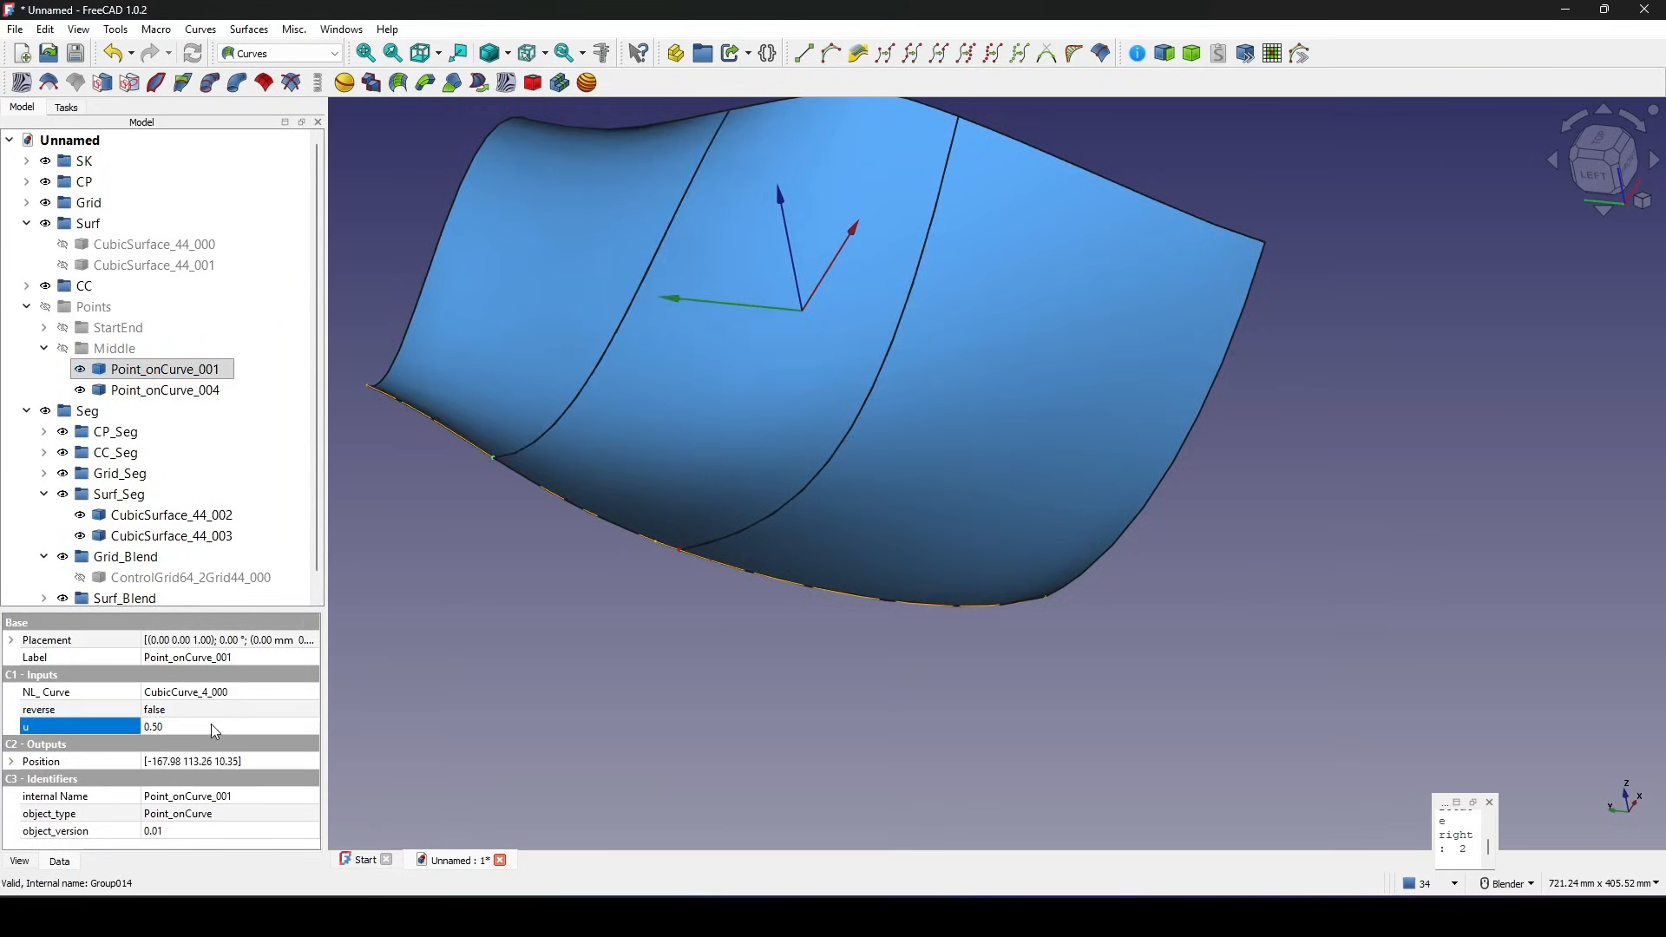
middle_click_drag(696, 558, 1034, 610)
left_click(1145, 528)
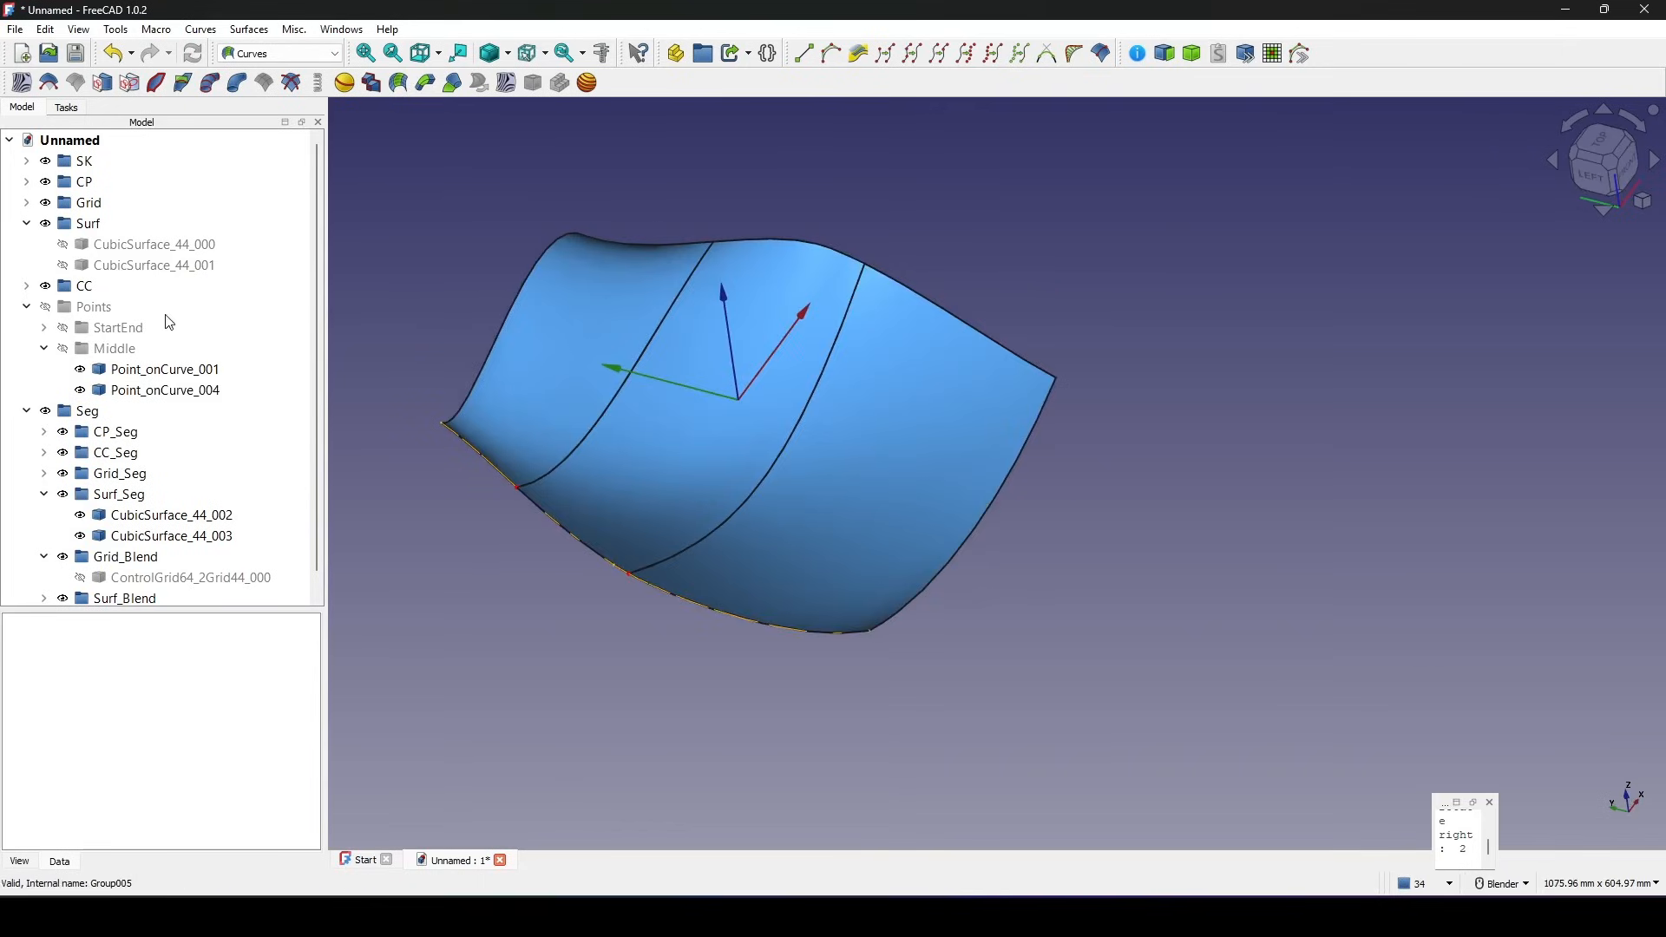
Hide the segment curves CubicCurve_4_002 through CubicCurve_4_005 in the CC_Seg group.
left_click(27, 161)
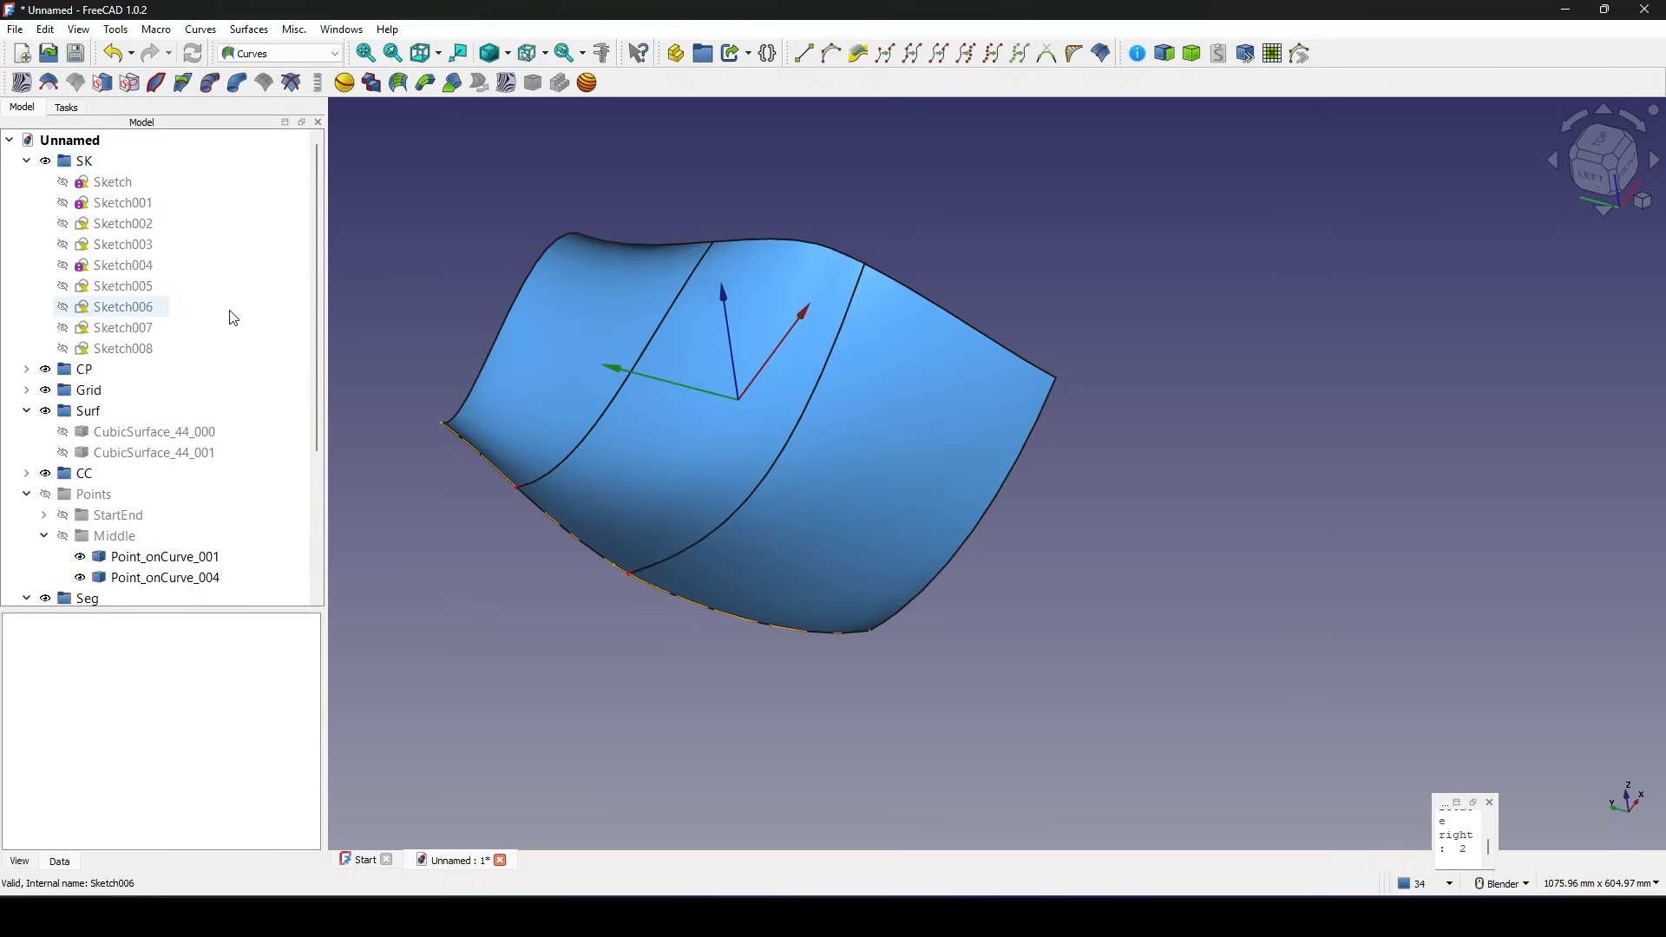
scroll(233, 317, "down", 4)
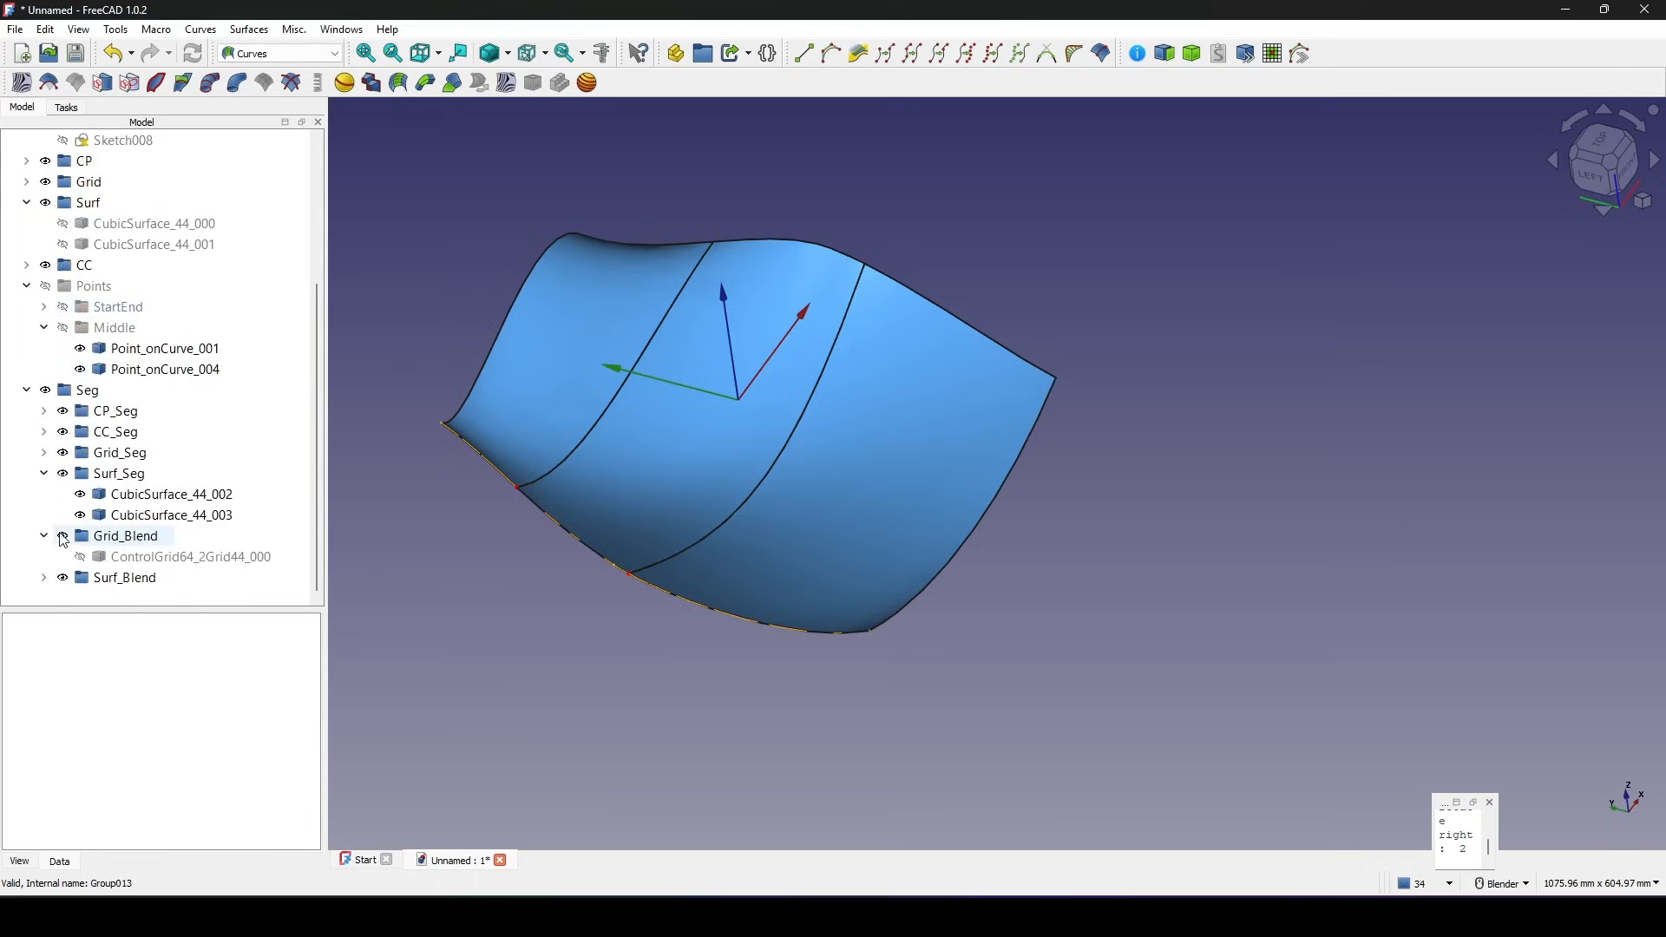
left_click(165, 494)
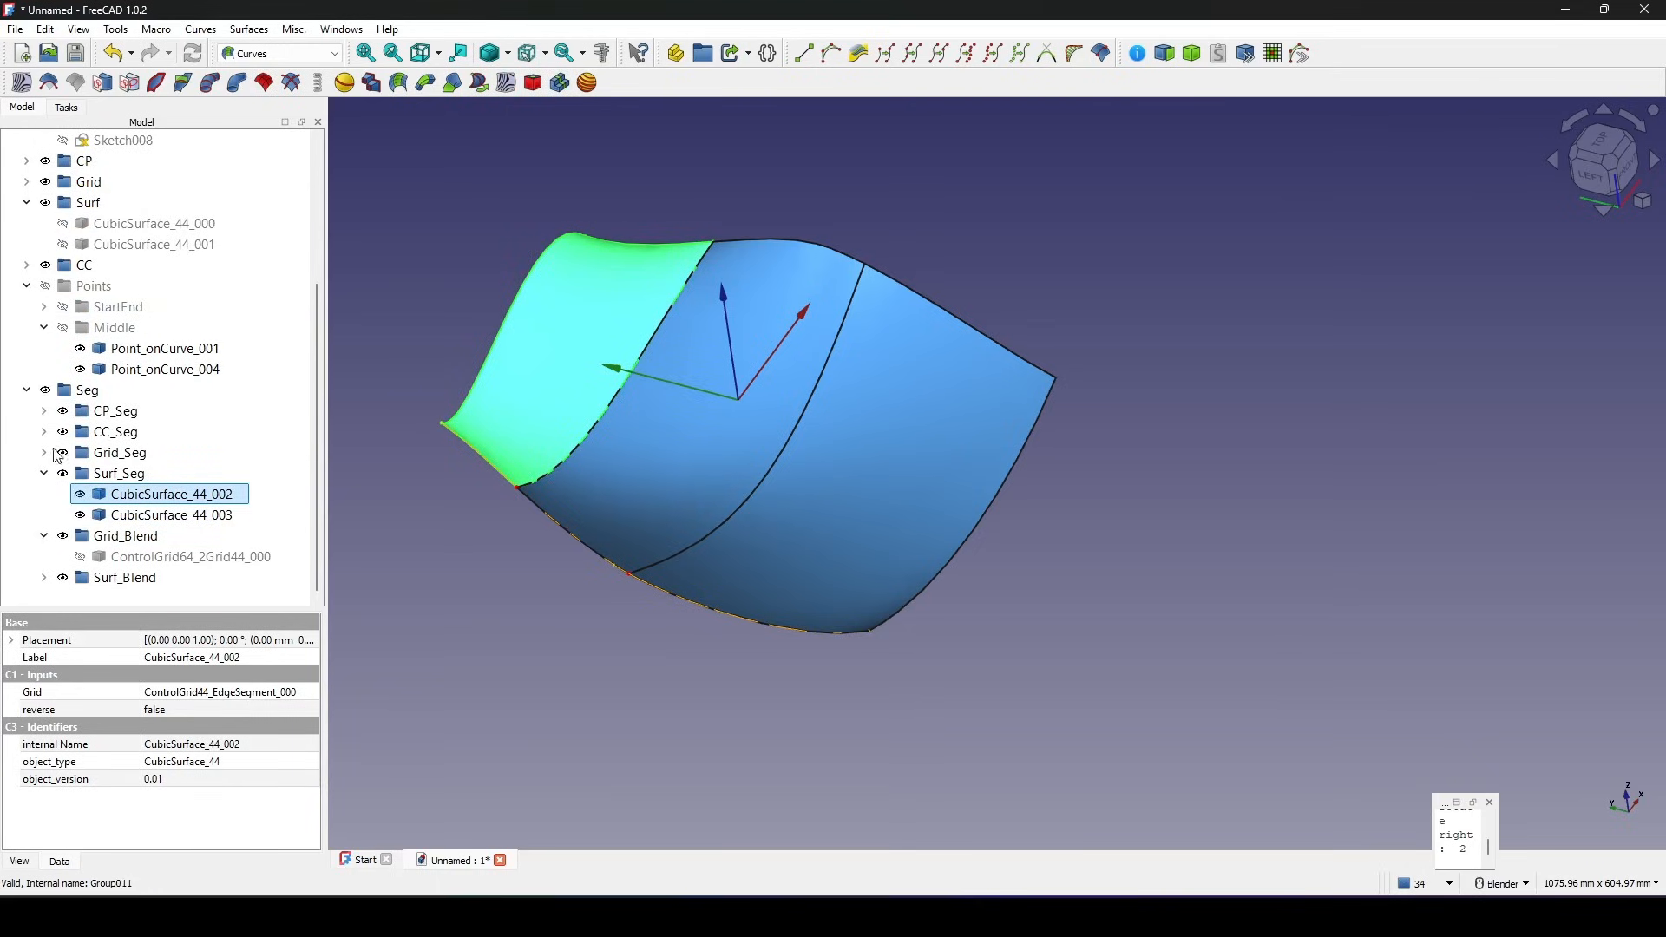
left_click(44, 432)
left_click(130, 455)
left_click(163, 516, "shift")
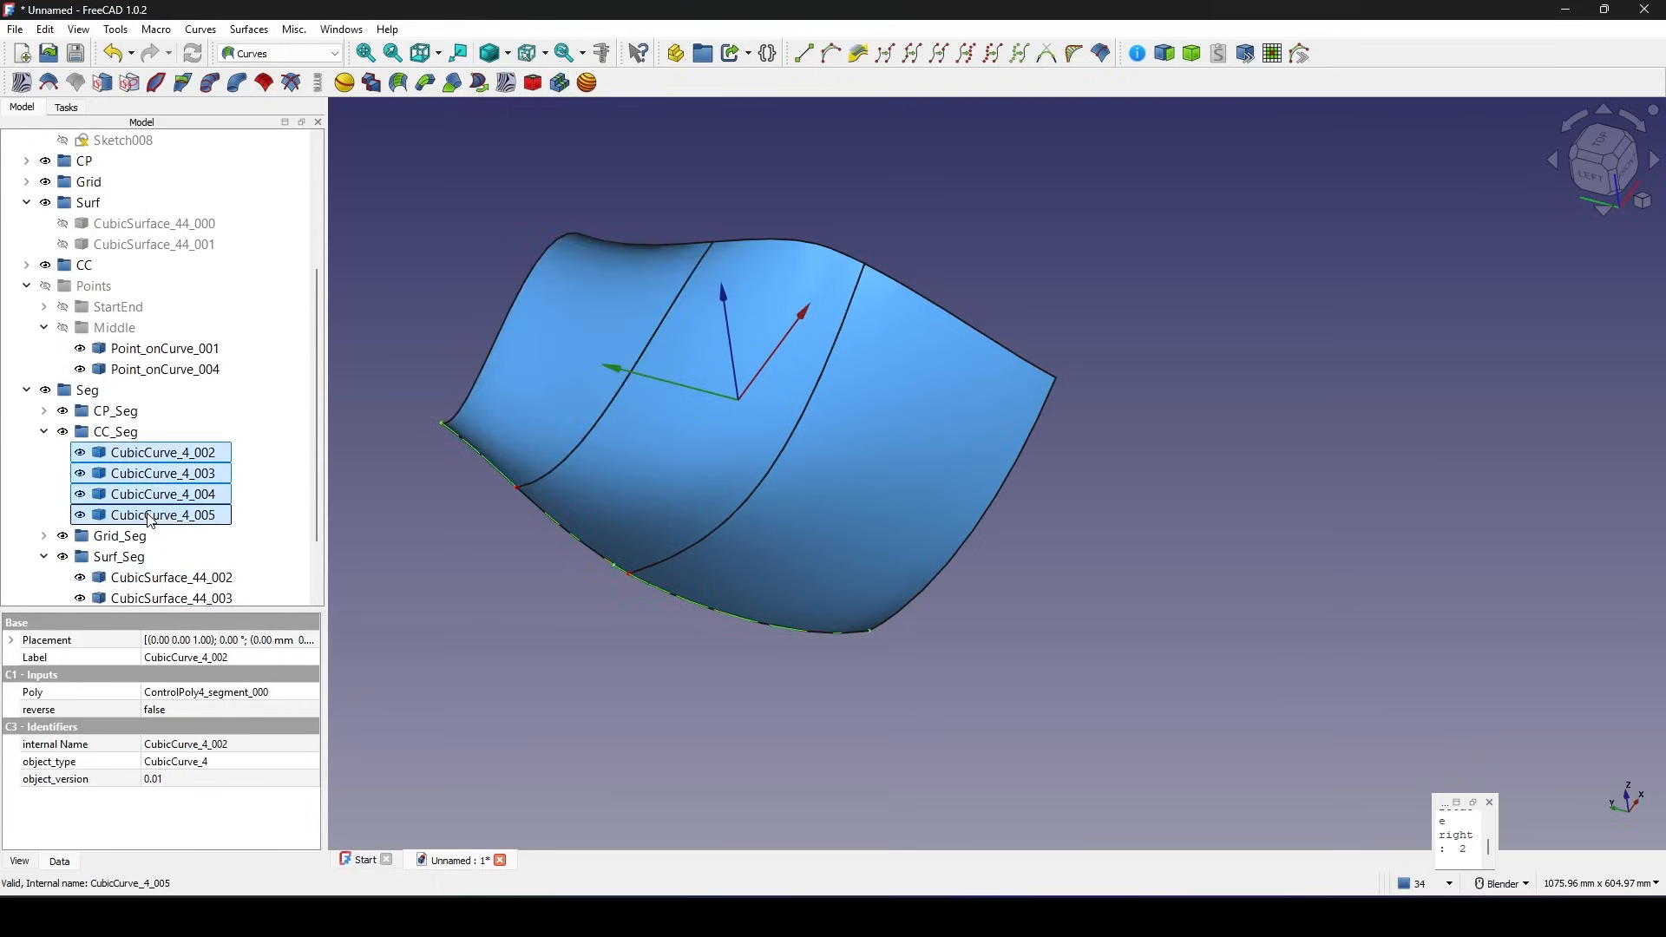
left_click(445, 578)
middle_click_drag(603, 614, 611, 635, "shift")
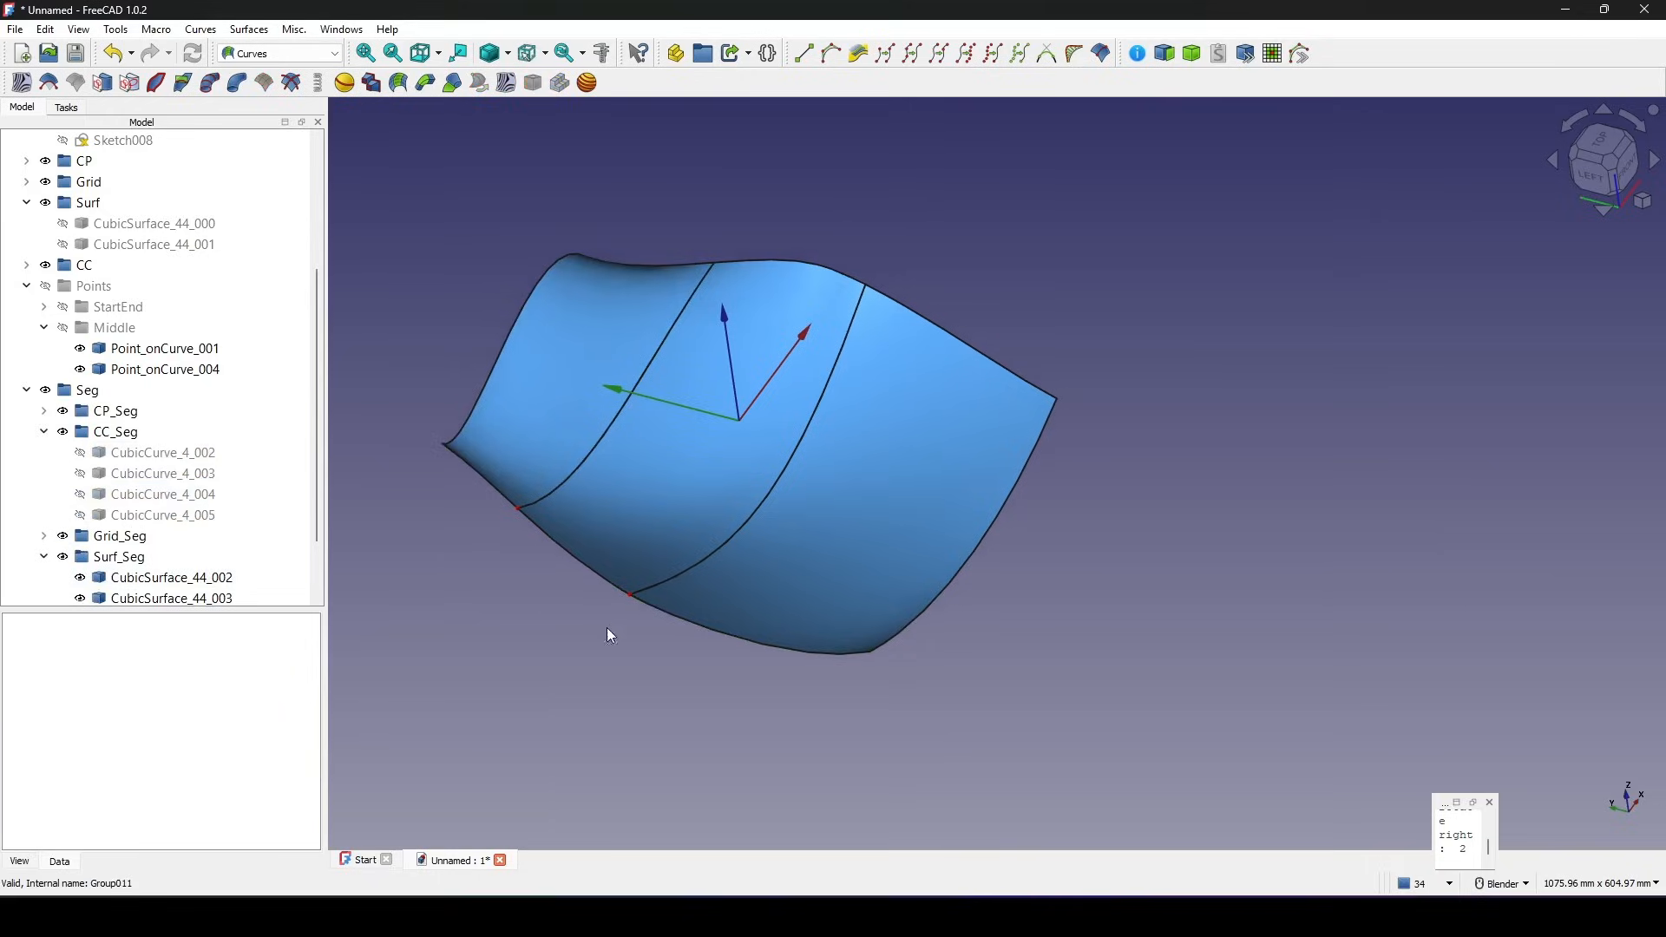
Collapse the Seg, Surf, CC and Points groups and show all sketches in the SK group, Sketch through Sketch008.
left_click(27, 391)
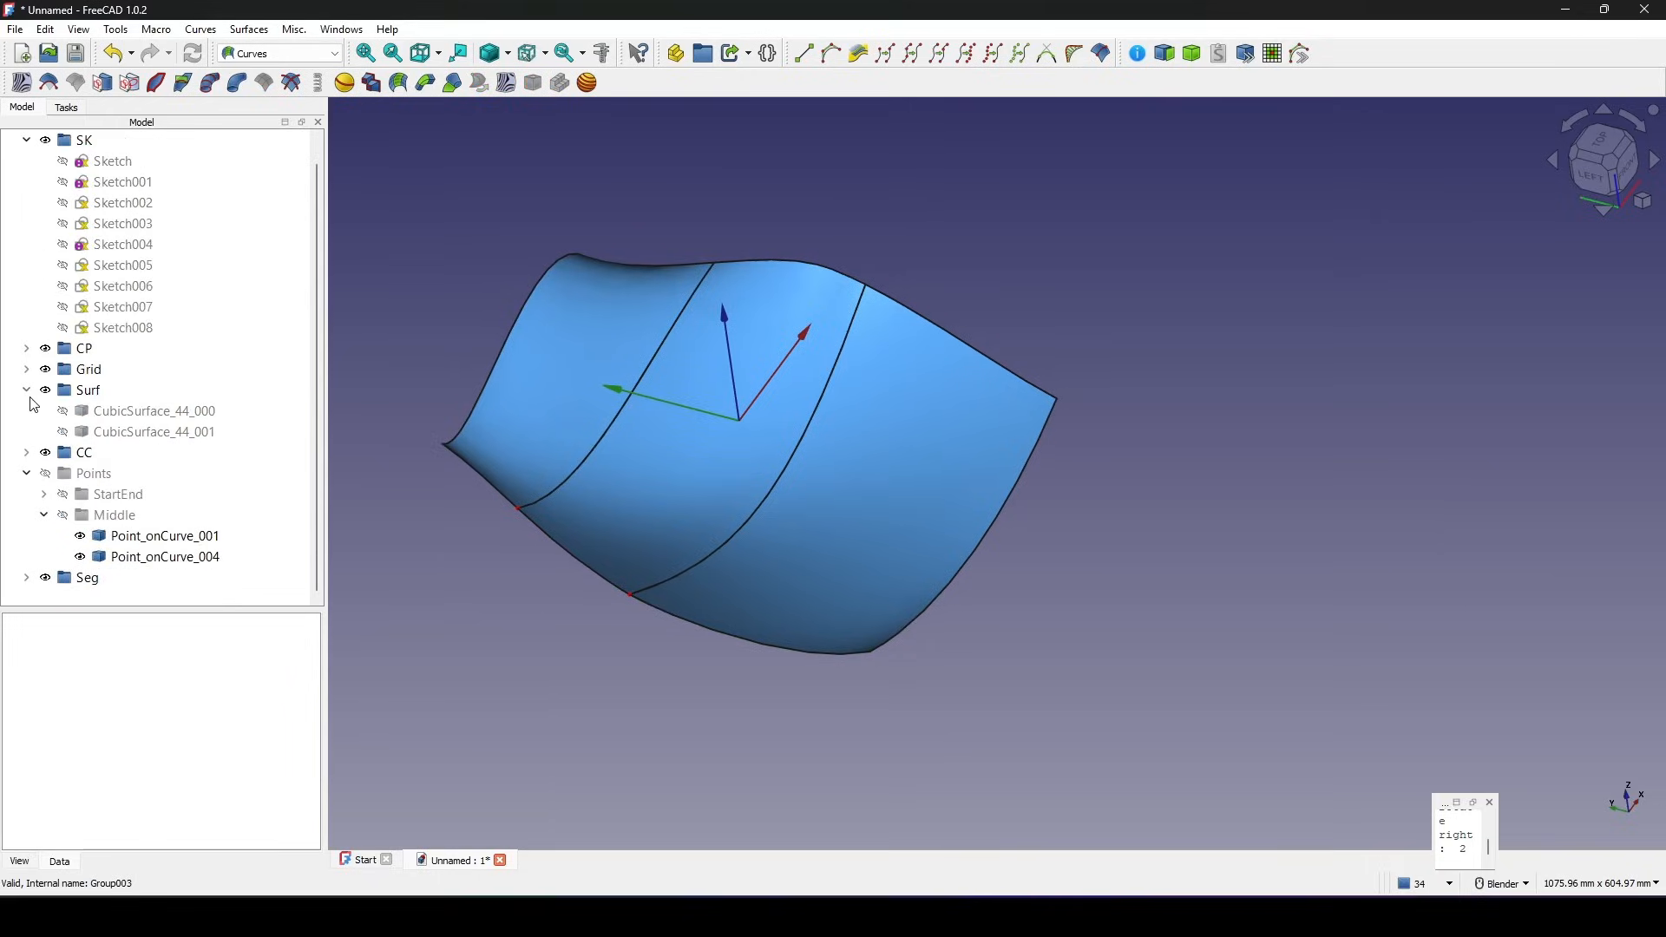
left_click(28, 391)
left_click(27, 453)
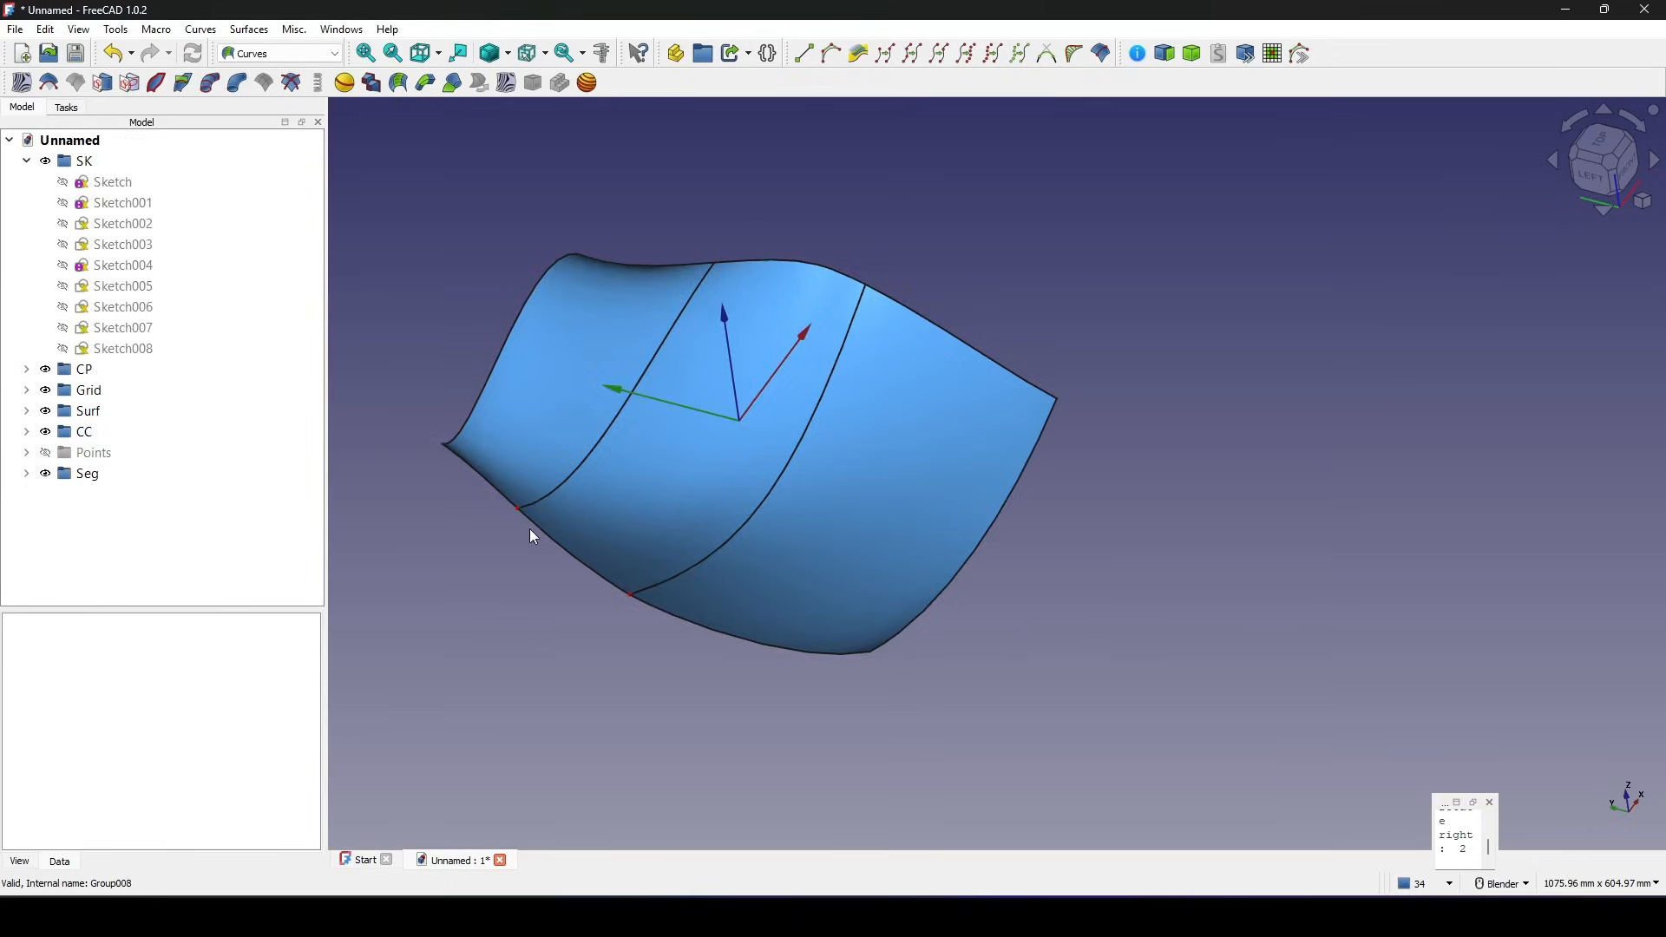
middle_click_drag(531, 530, 510, 569)
left_click(104, 181)
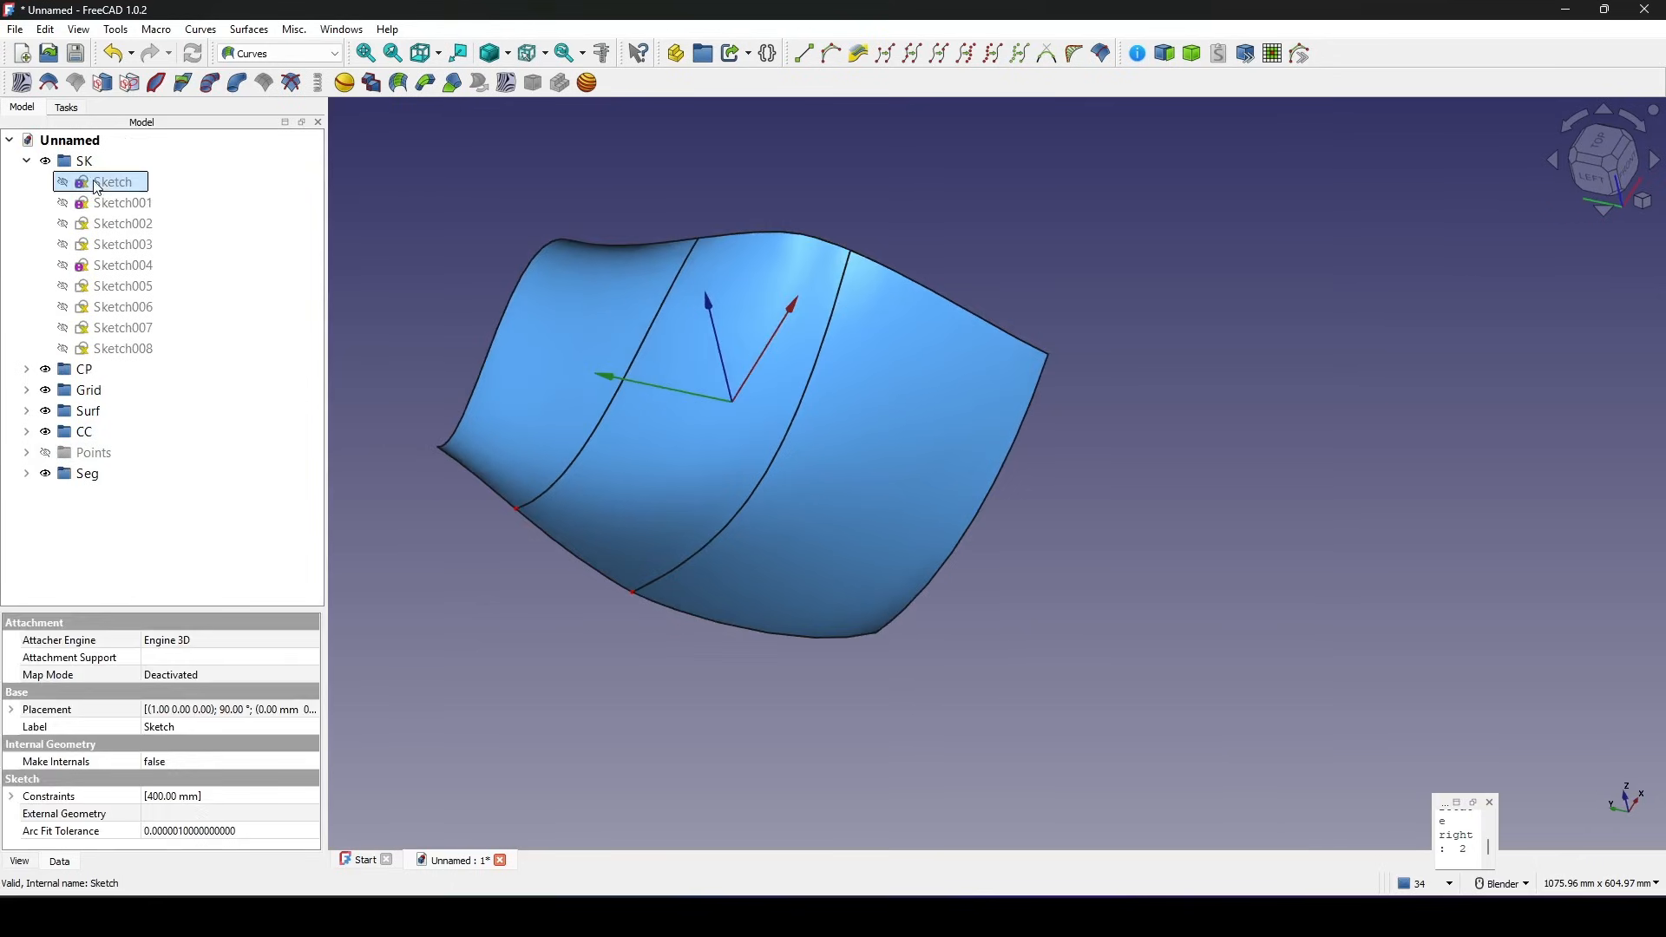
left_click(111, 348, "shift")
left_click(583, 686)
mouse_move(583, 685)
middle_mouse_down()
mouse_move(683, 698)
mouse_move(684, 669)
mouse_move(677, 703)
mouse_move(656, 663)
middle_mouse_up()
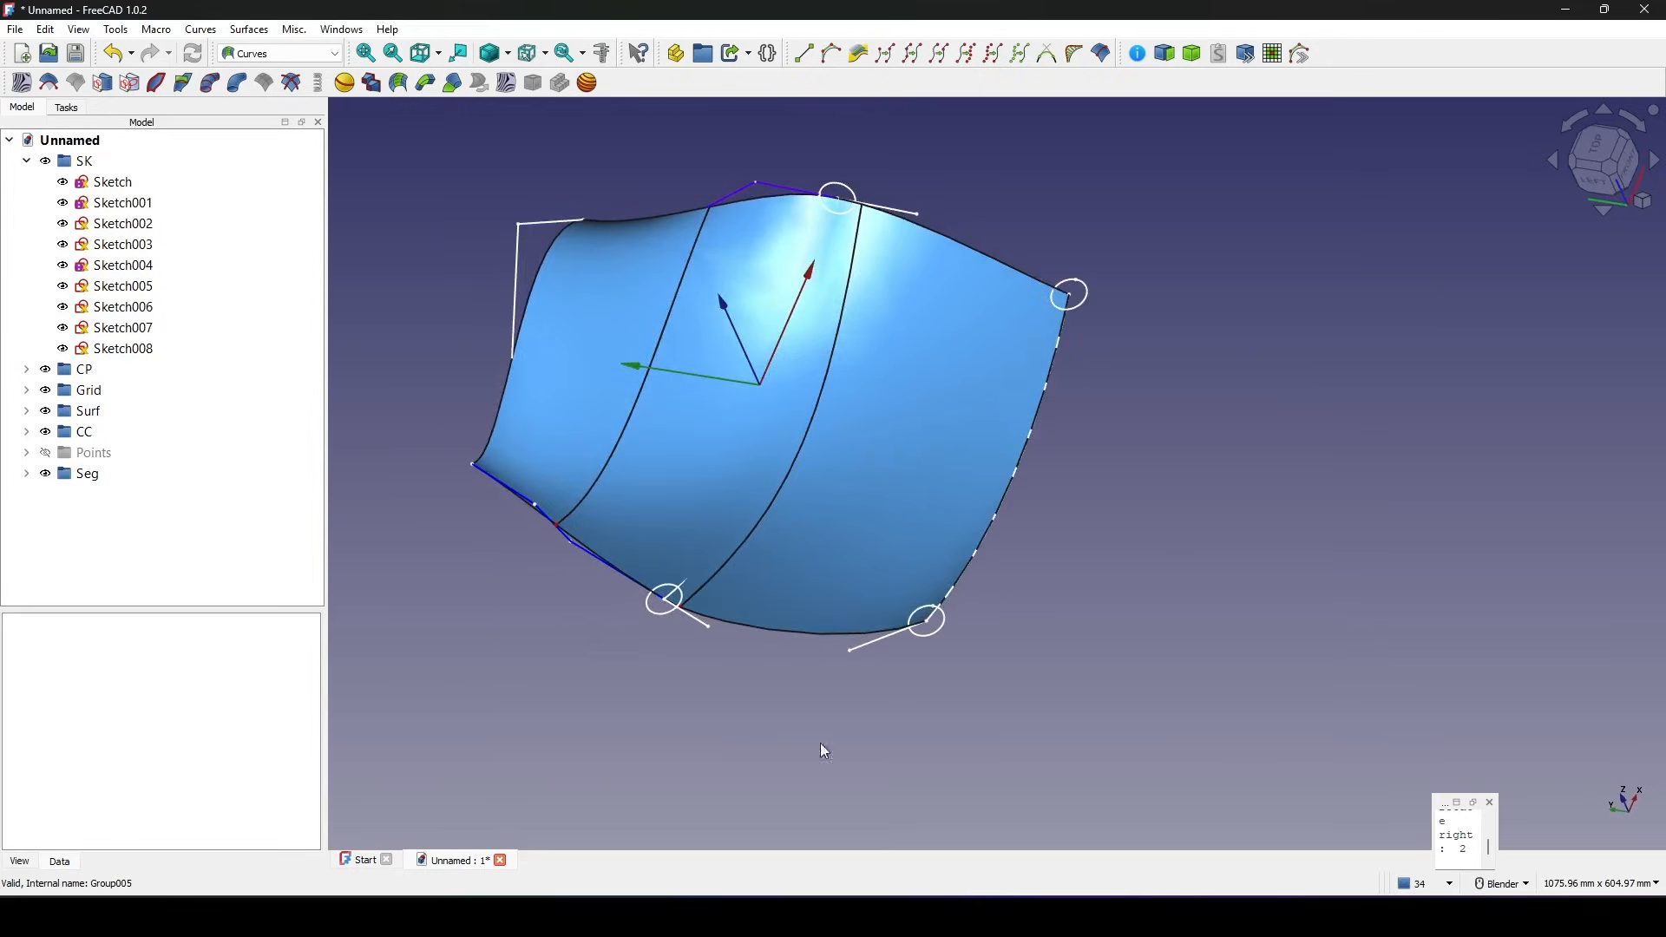
middle_click_drag(824, 751, 693, 316)
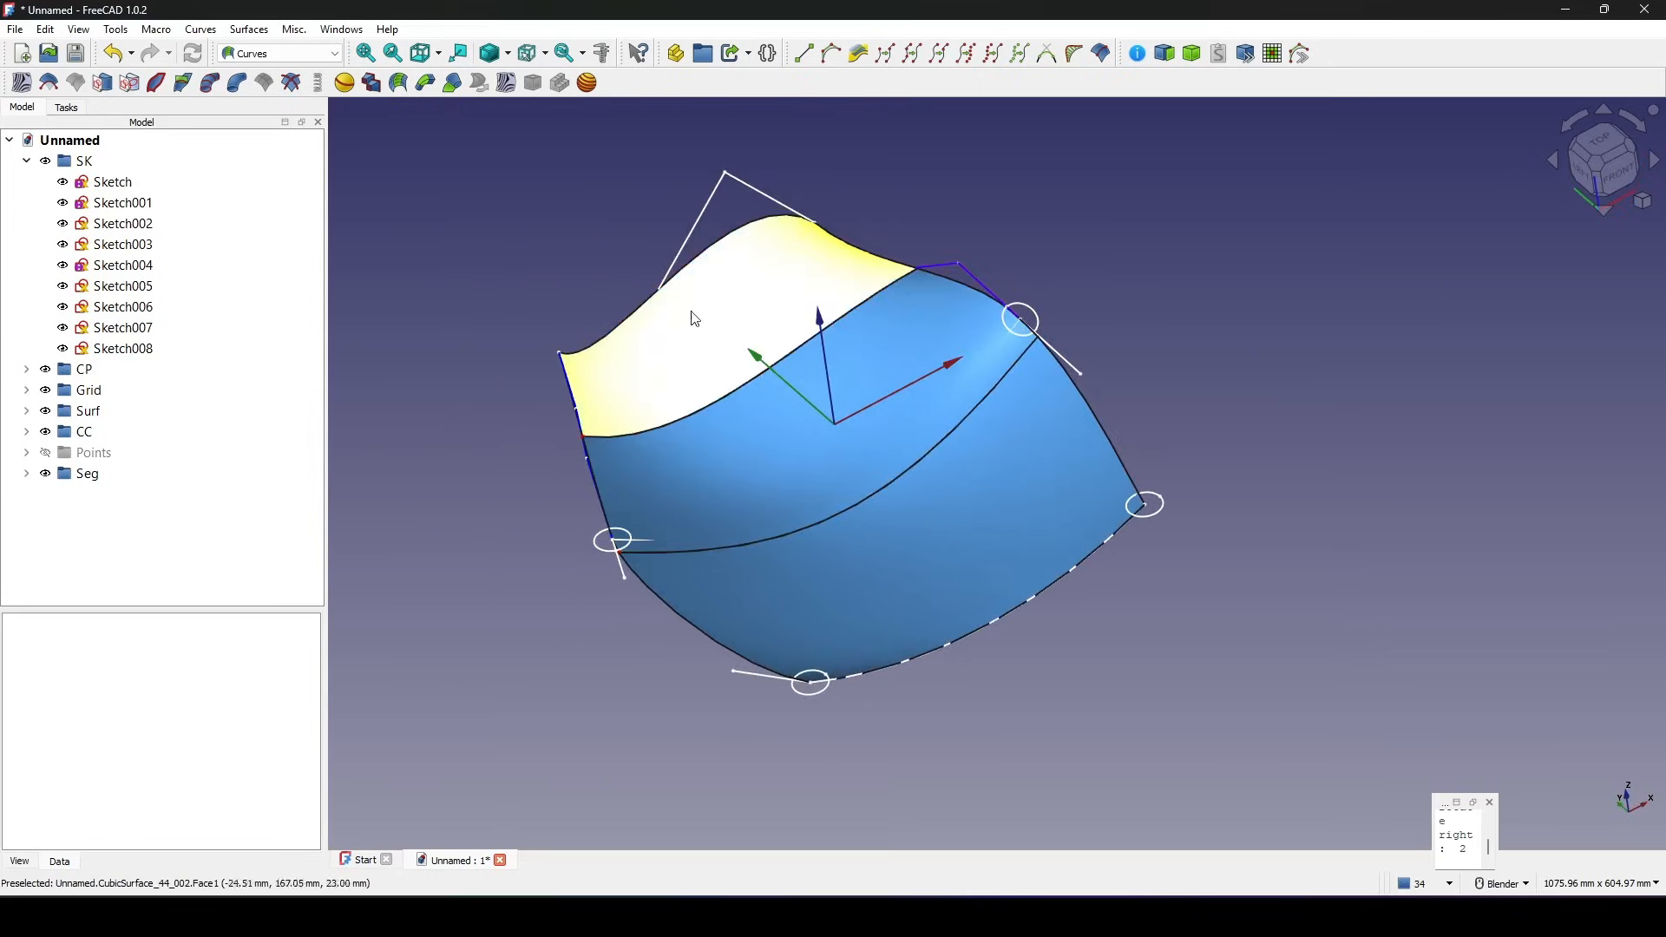
Edit Sketch001, move its control geometry upward to reshape the end of the surface, close the sketch and inspect the updated blend.
left_click(689, 236)
double_click(133, 205)
mouse_move(805, 343)
middle_mouse_down("shift")
mouse_move(803, 318)
mouse_move(741, 354)
middle_mouse_up("shift")
left_click_drag(725, 507, 734, 282)
left_click(224, 130)
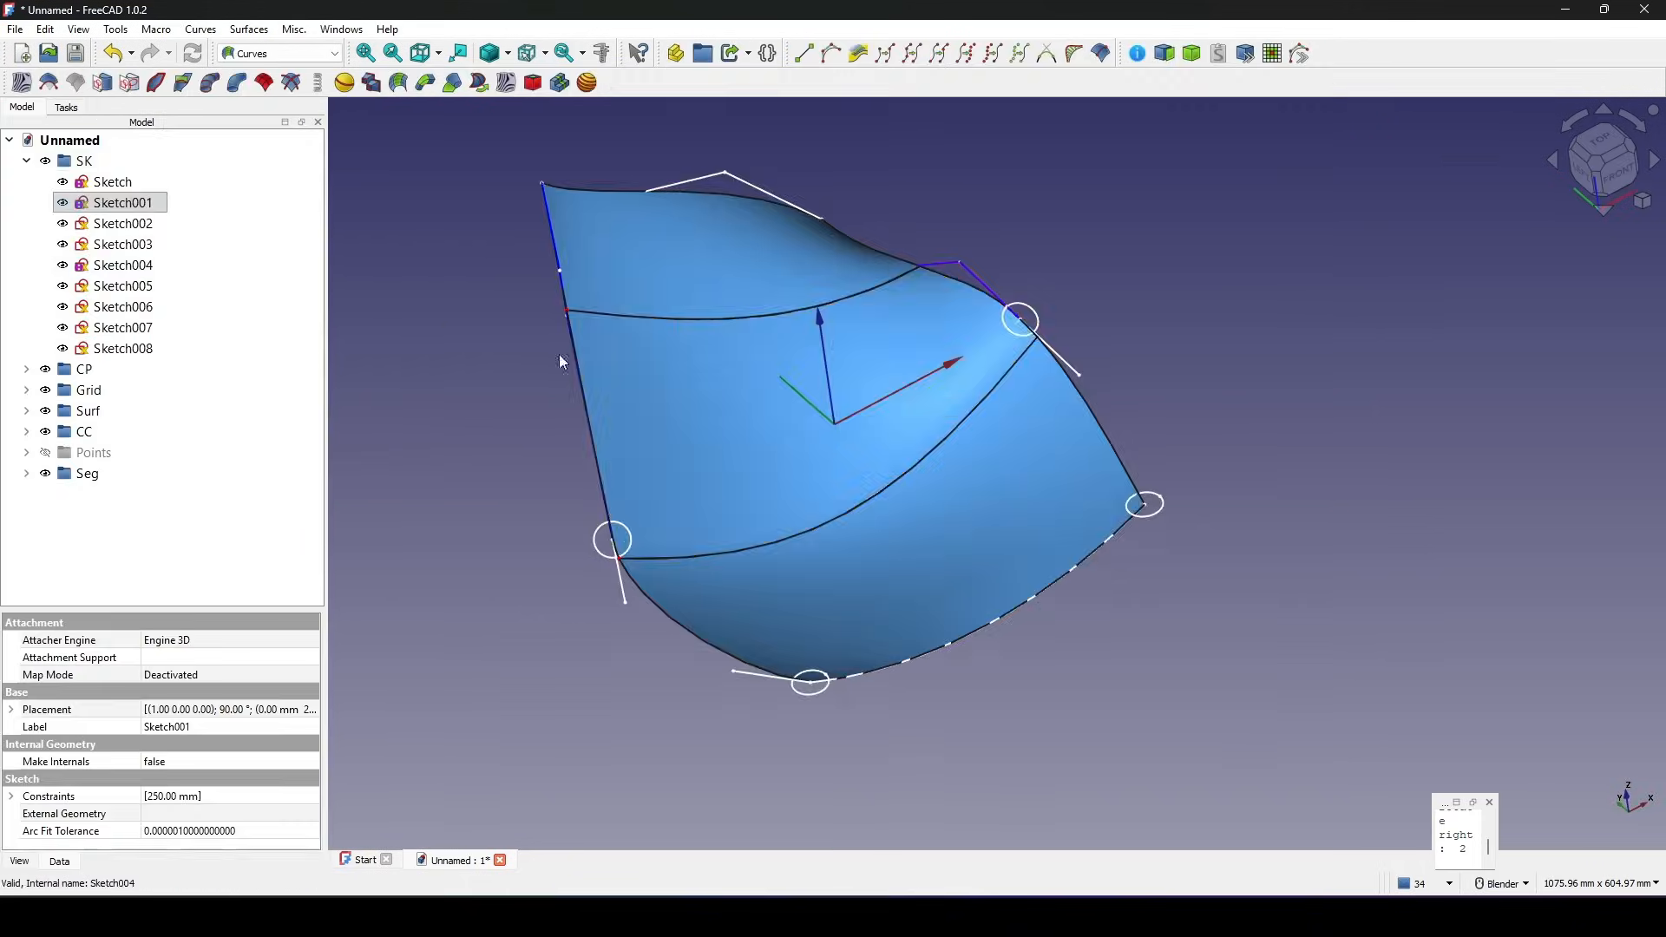
middle_click_drag(559, 354, 598, 444)
middle_click_drag(963, 501, 1030, 526)
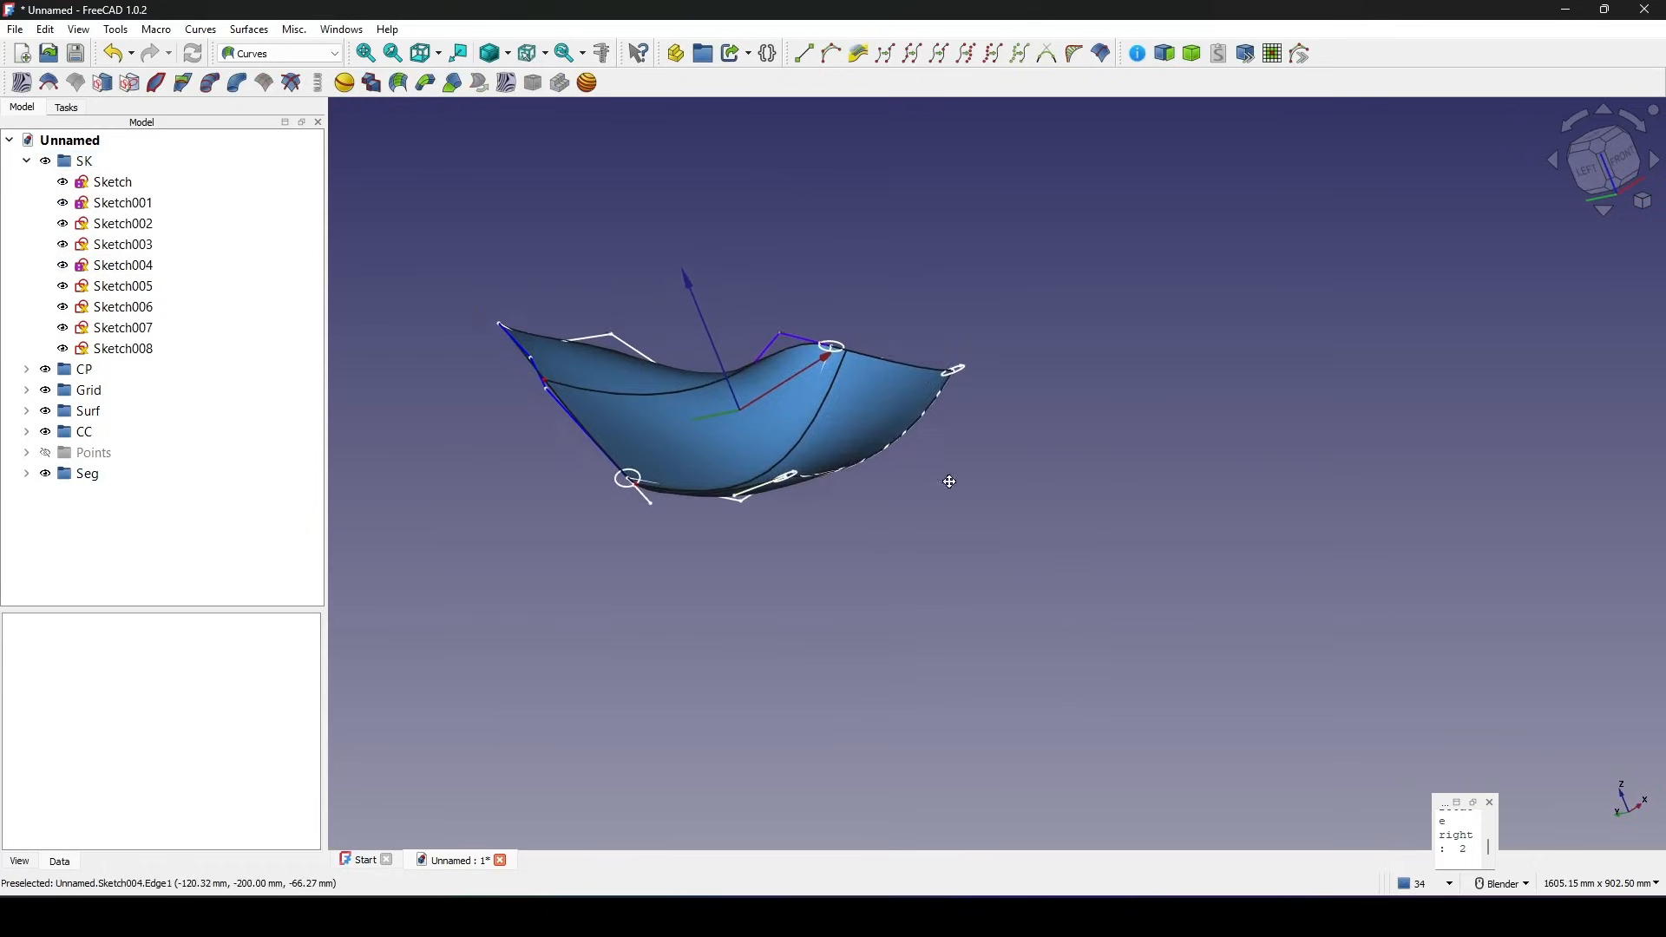
Join the two segment surfaces and the blend surface with the Part workbench's Connect operation.
left_click(682, 431)
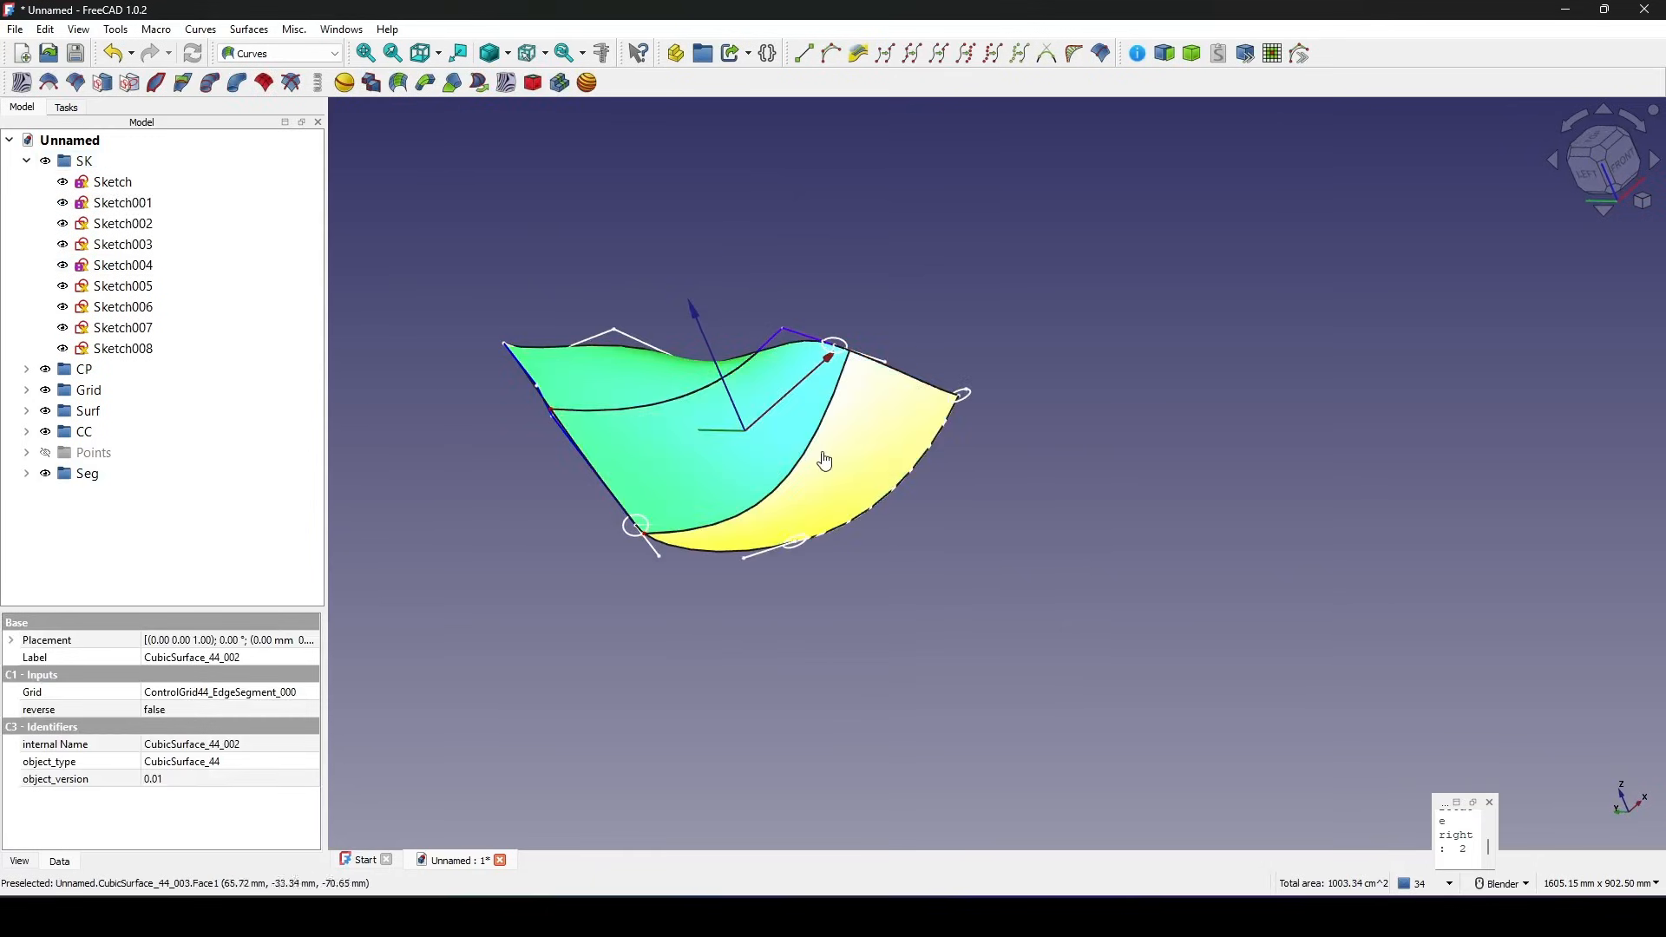
middle_click_drag(865, 407, 858, 432)
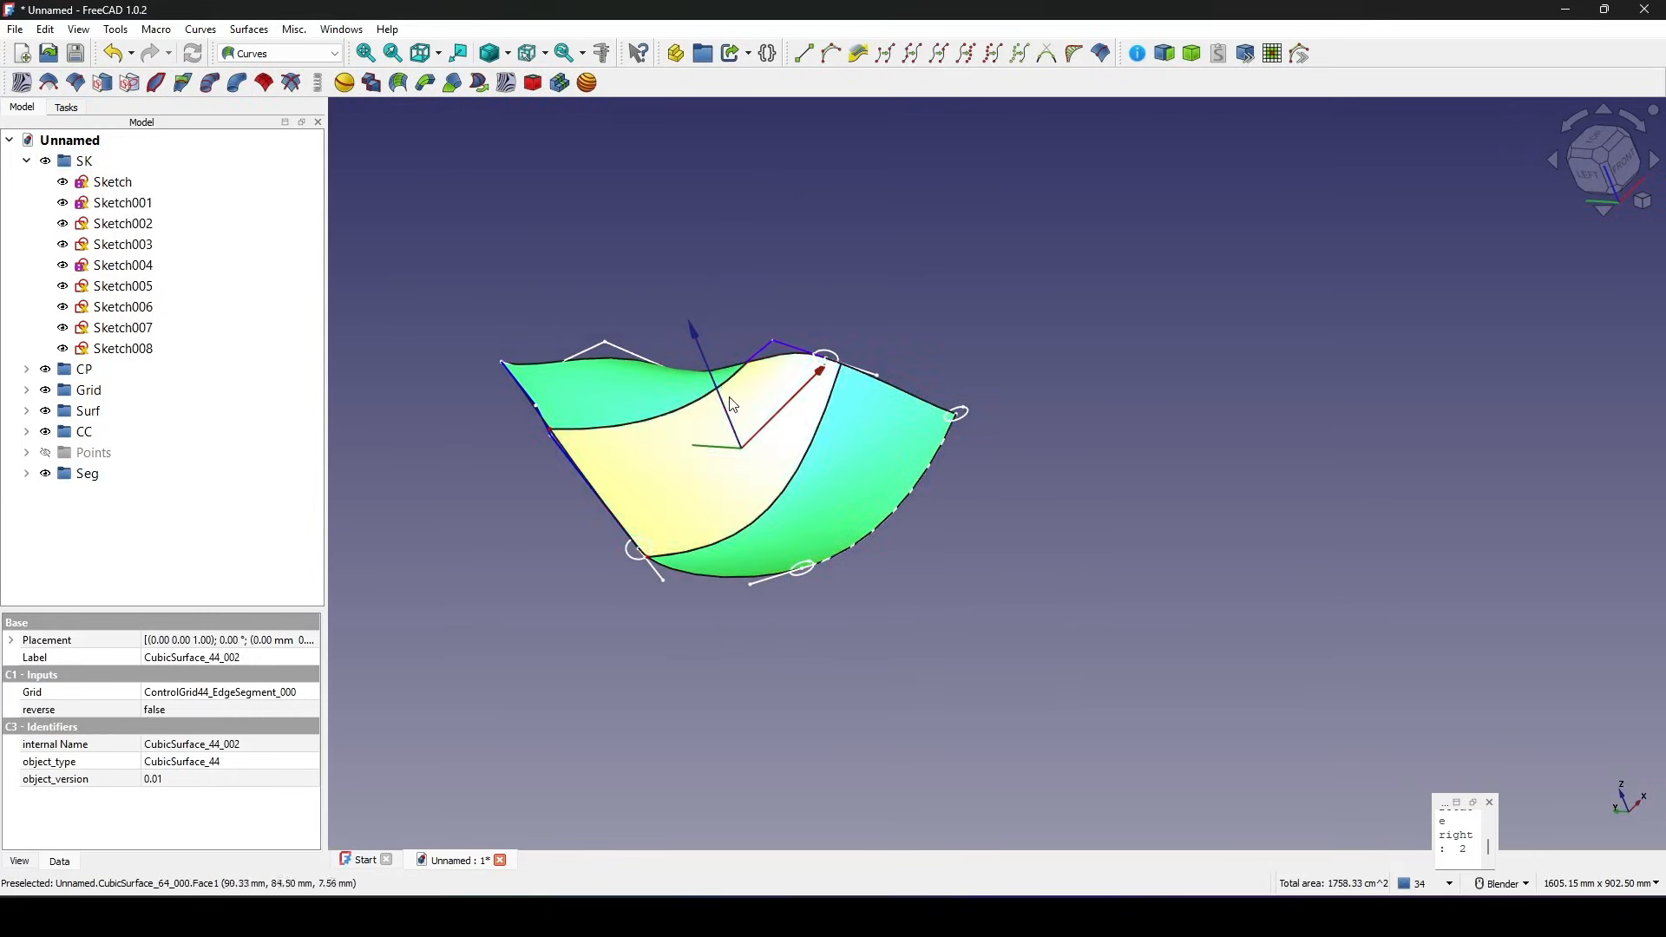
left_click(305, 58)
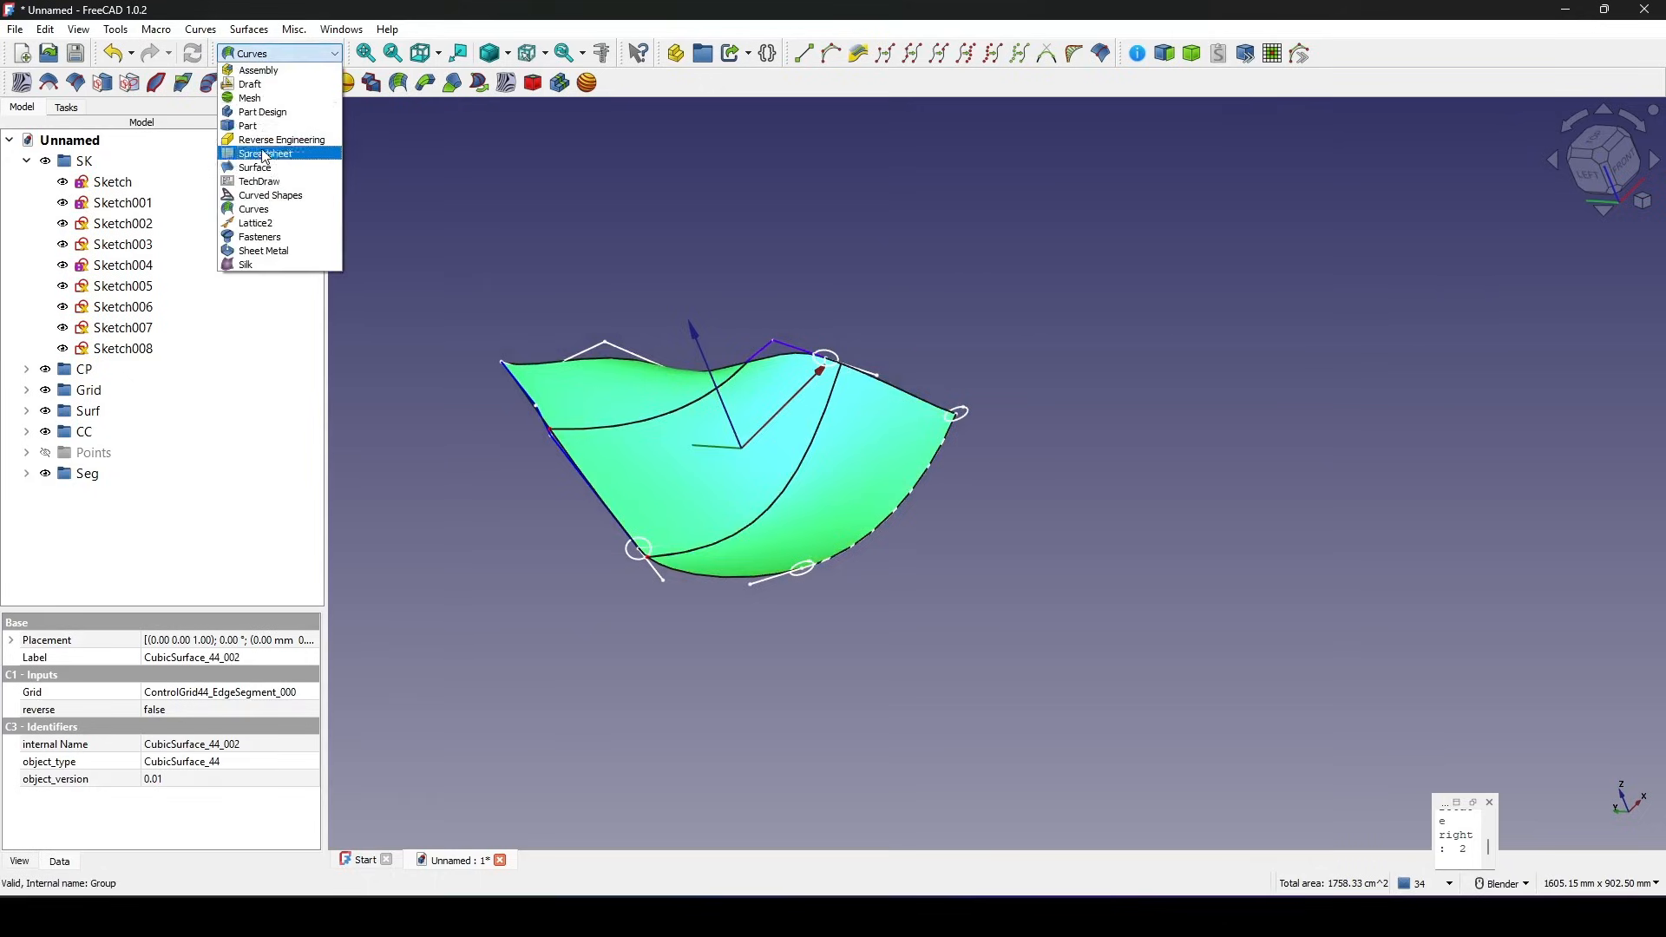
left_click(267, 128)
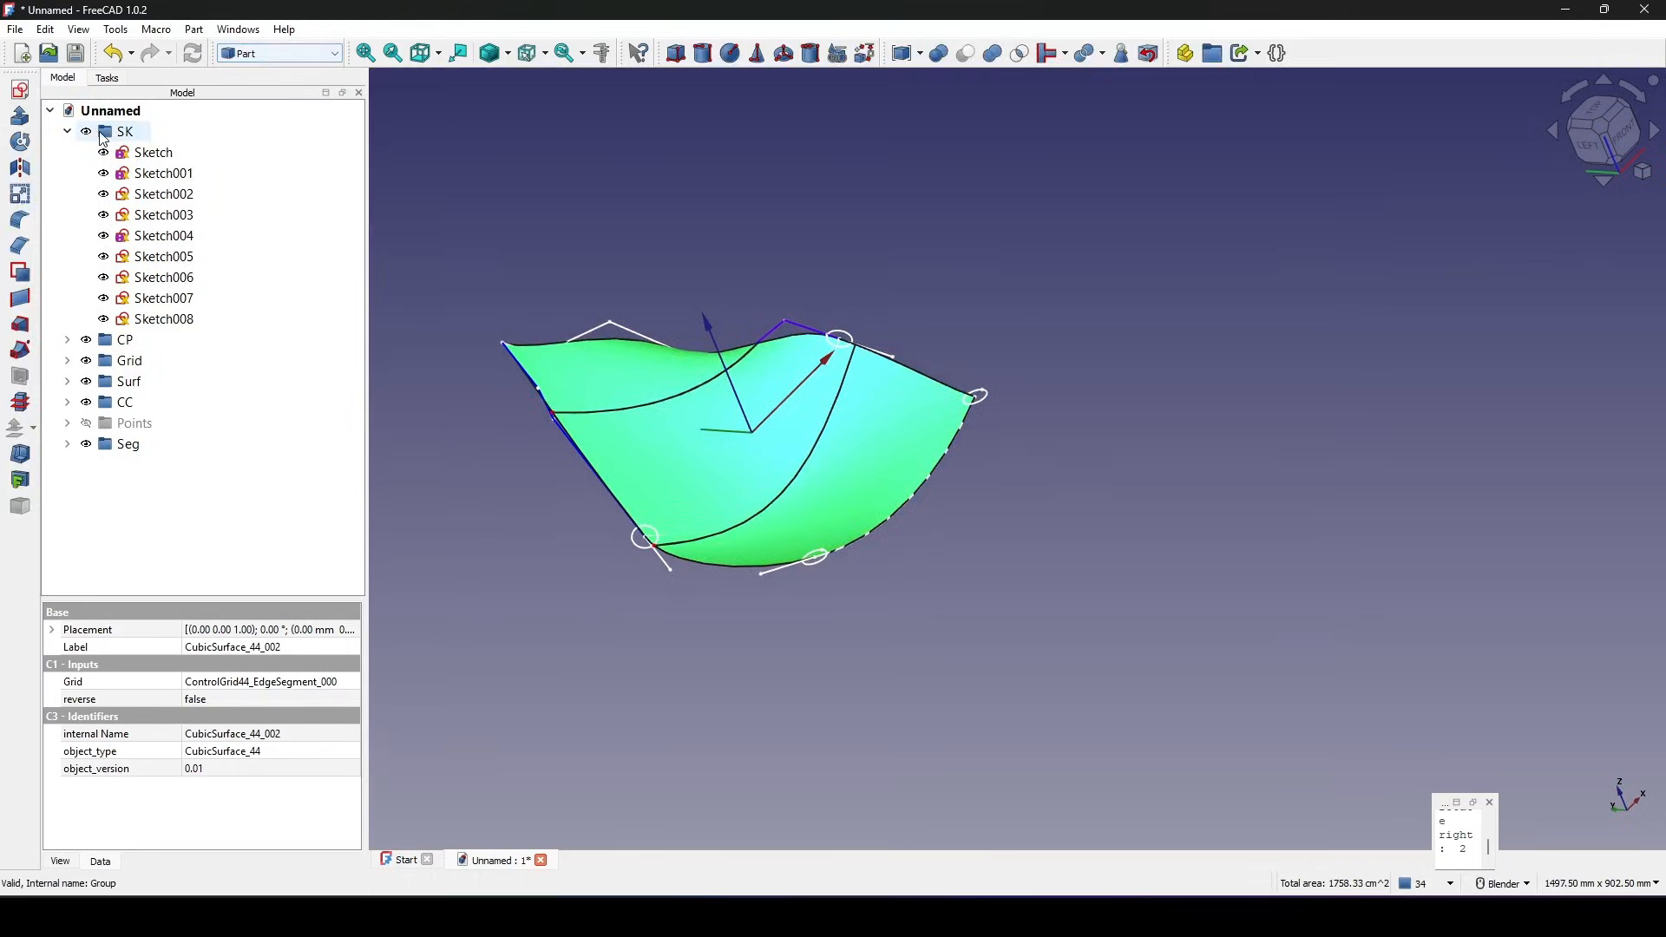
left_click(1045, 57)
left_click(160, 462)
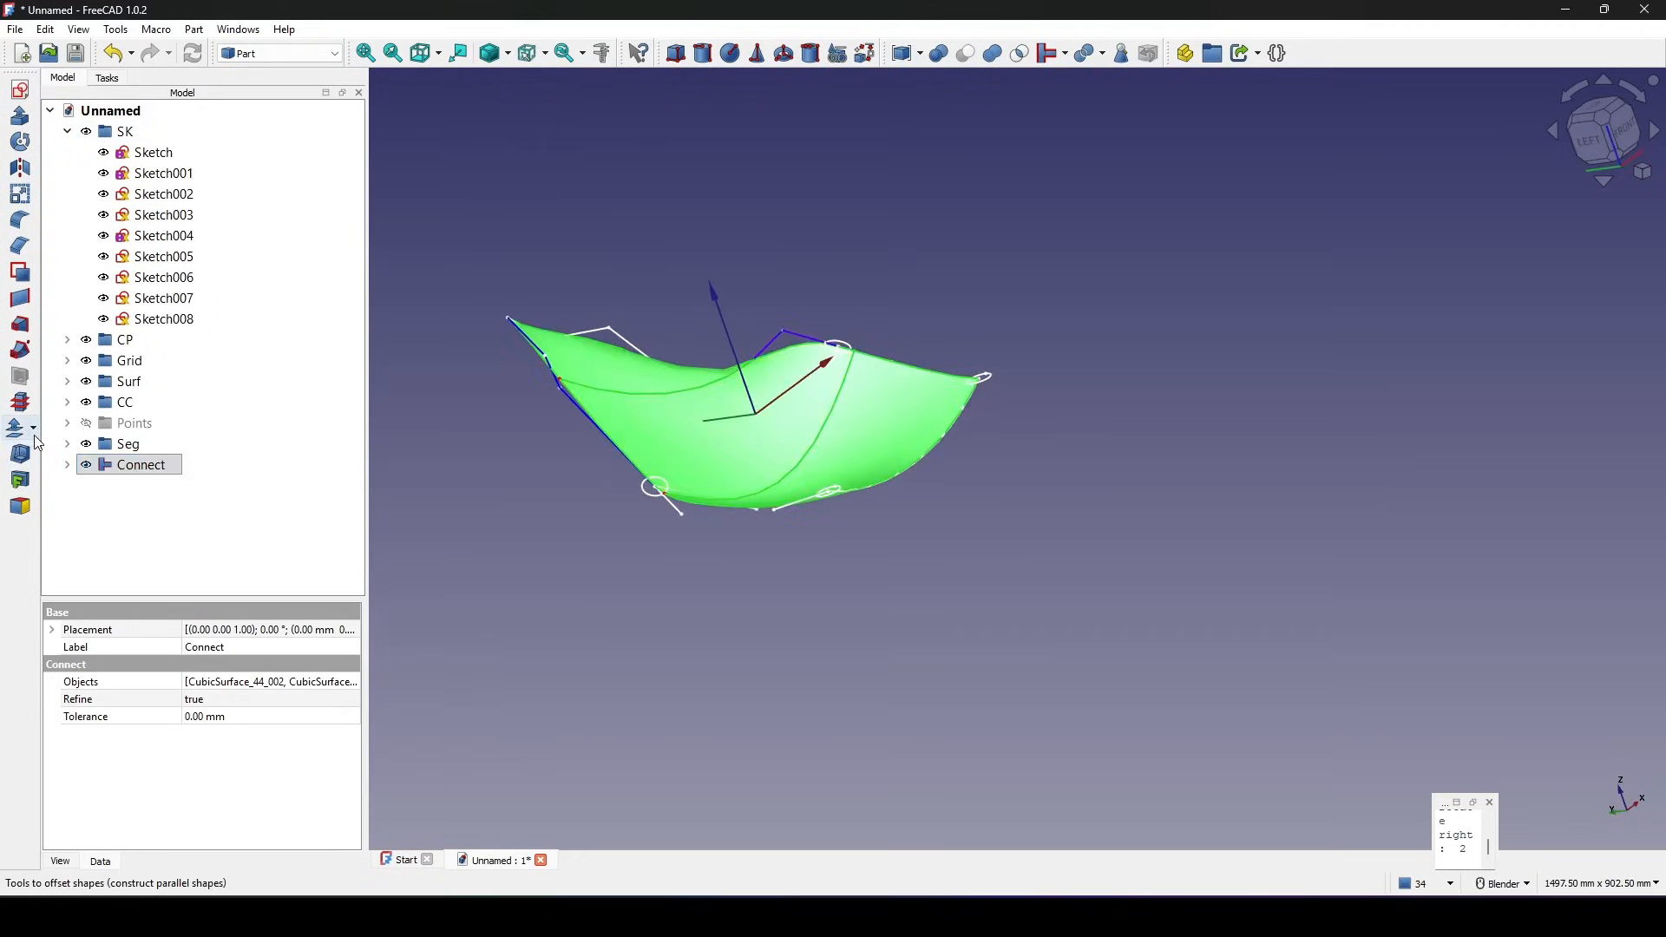
Create a 3D offset of the connected surfaces at 20 mm with Fill offset enabled to make a thick solid.
left_click(34, 430)
left_click(87, 425)
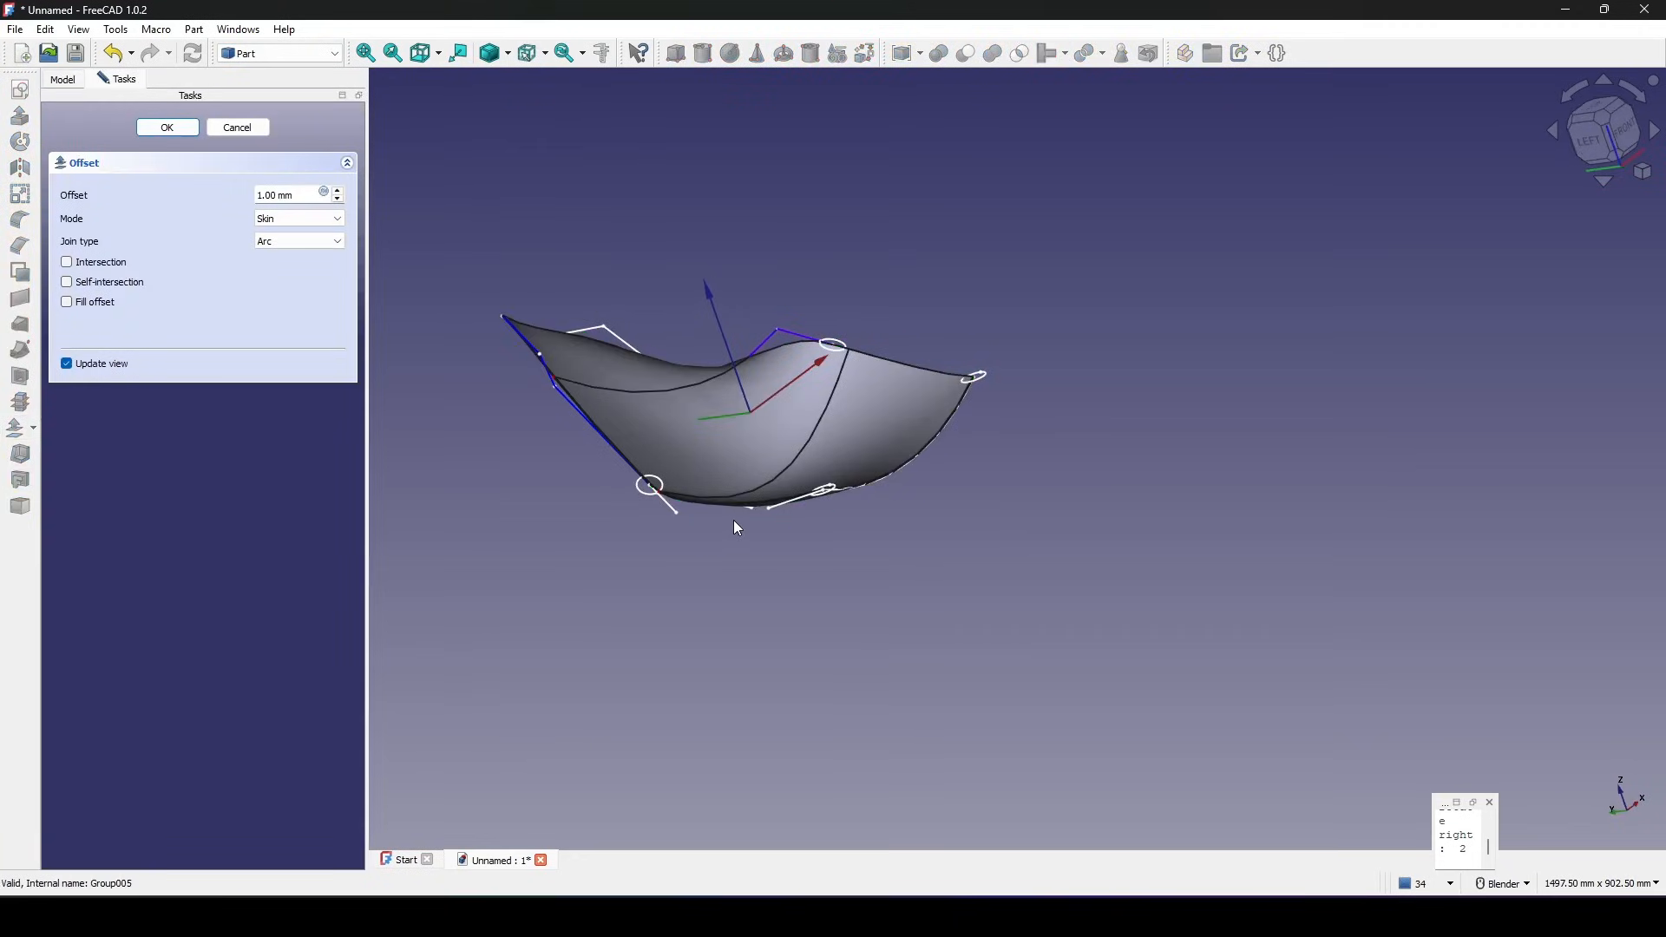
middle_click_drag(725, 519, 666, 471)
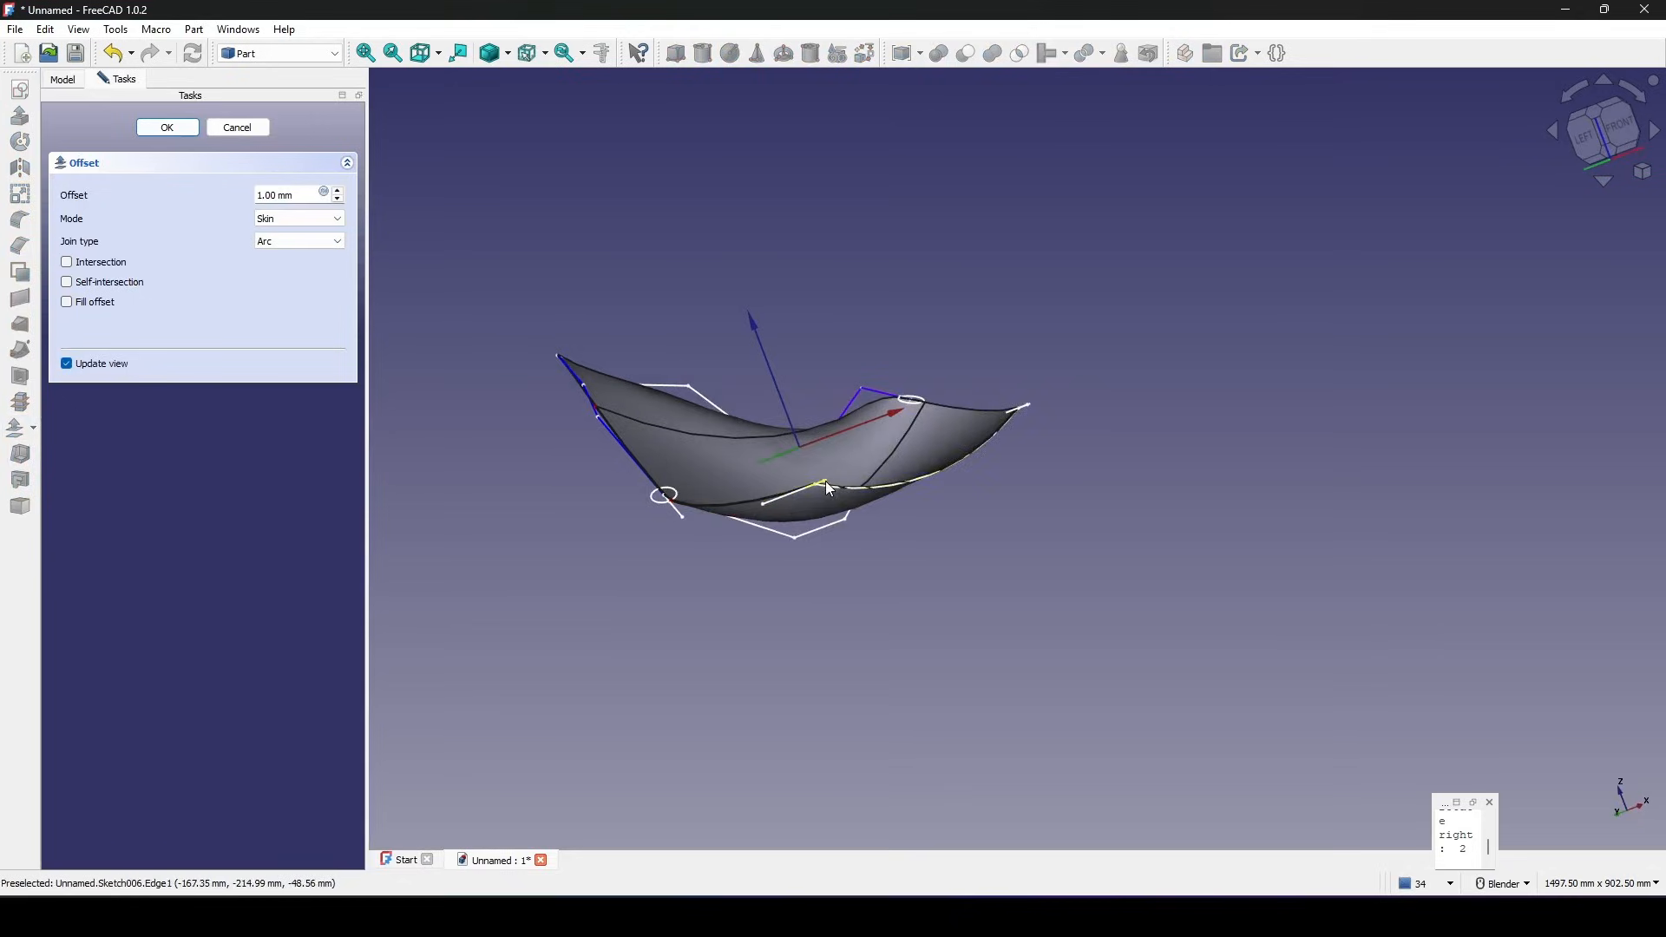
scroll(841, 484, "up", 2)
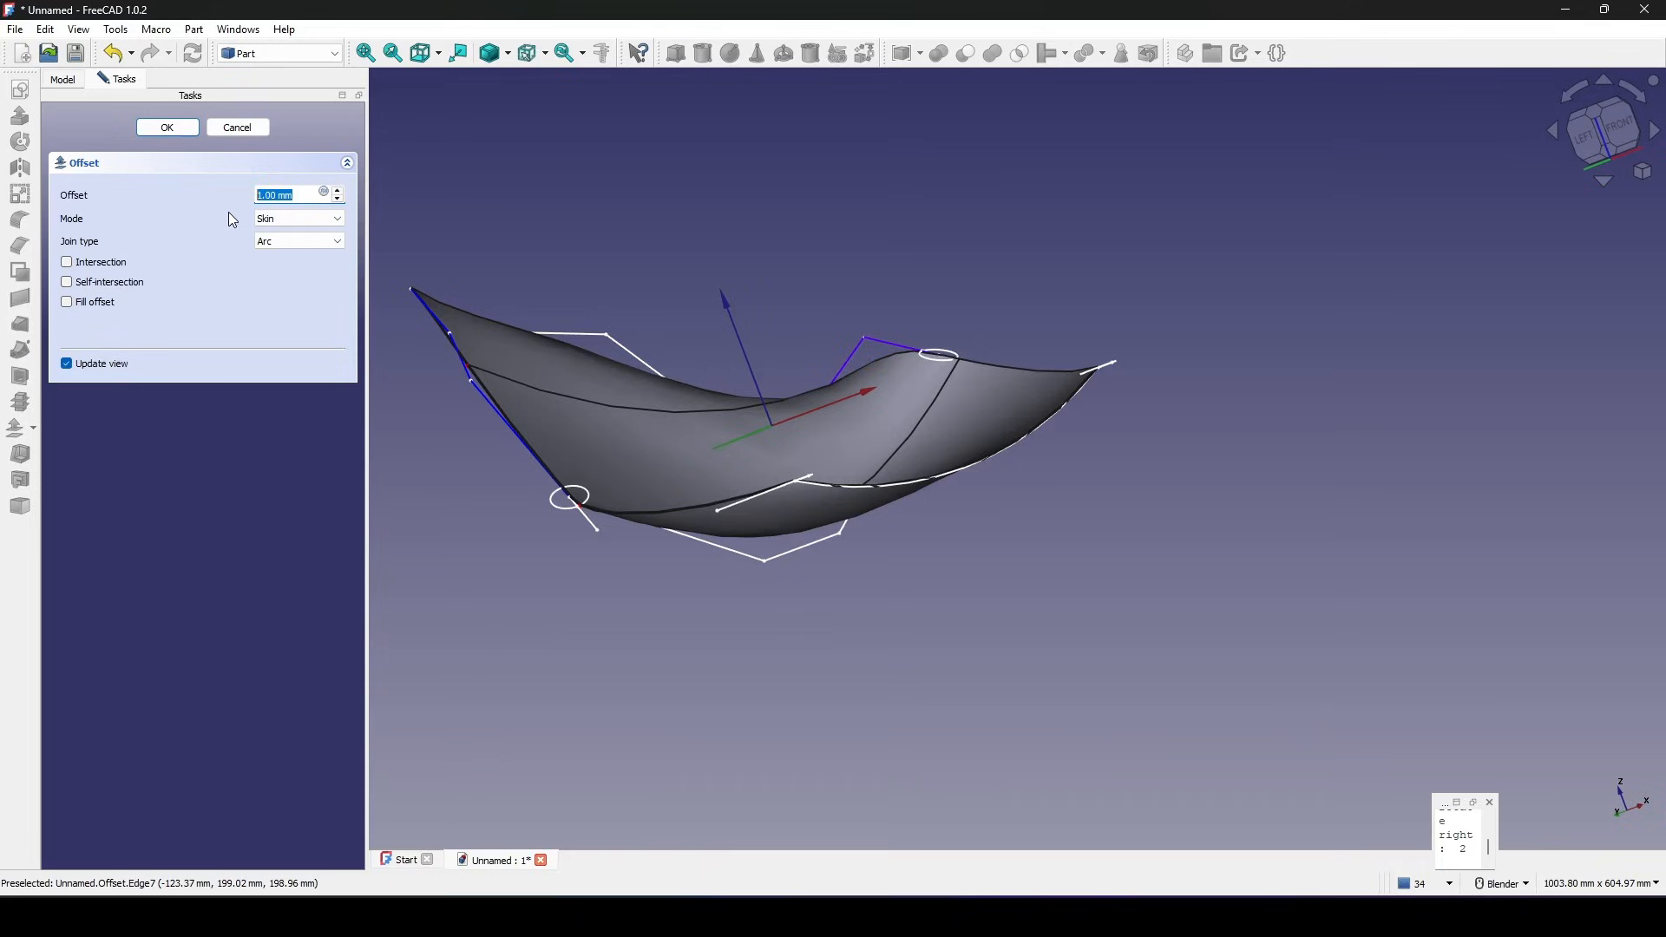
type("20")
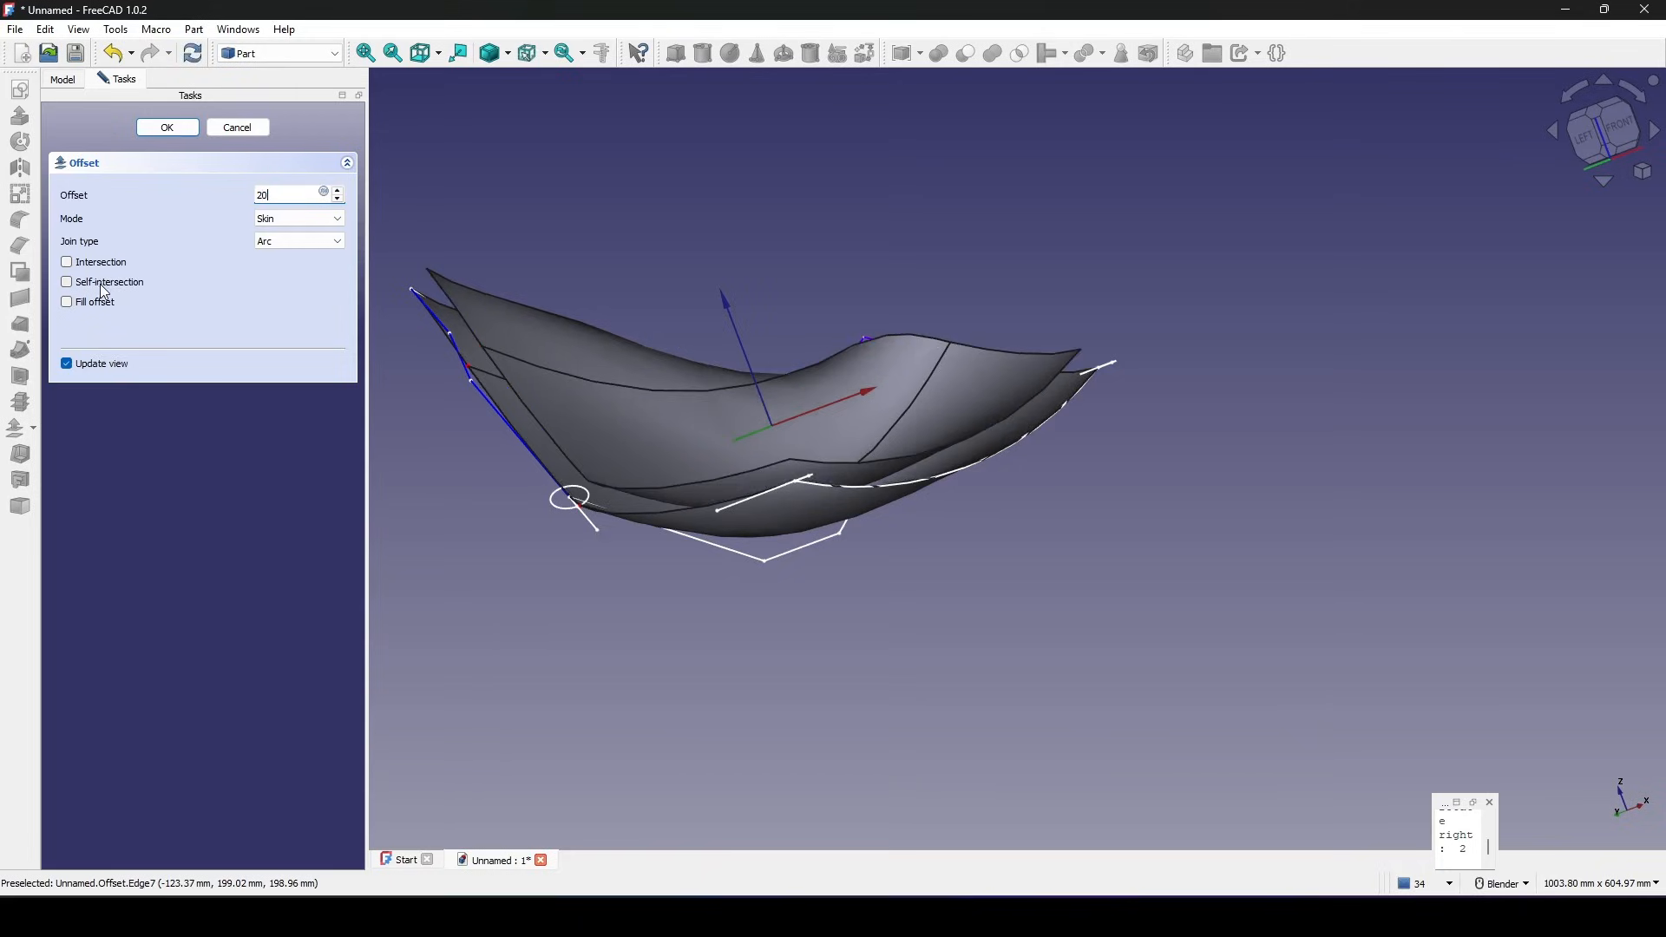
left_click(81, 306)
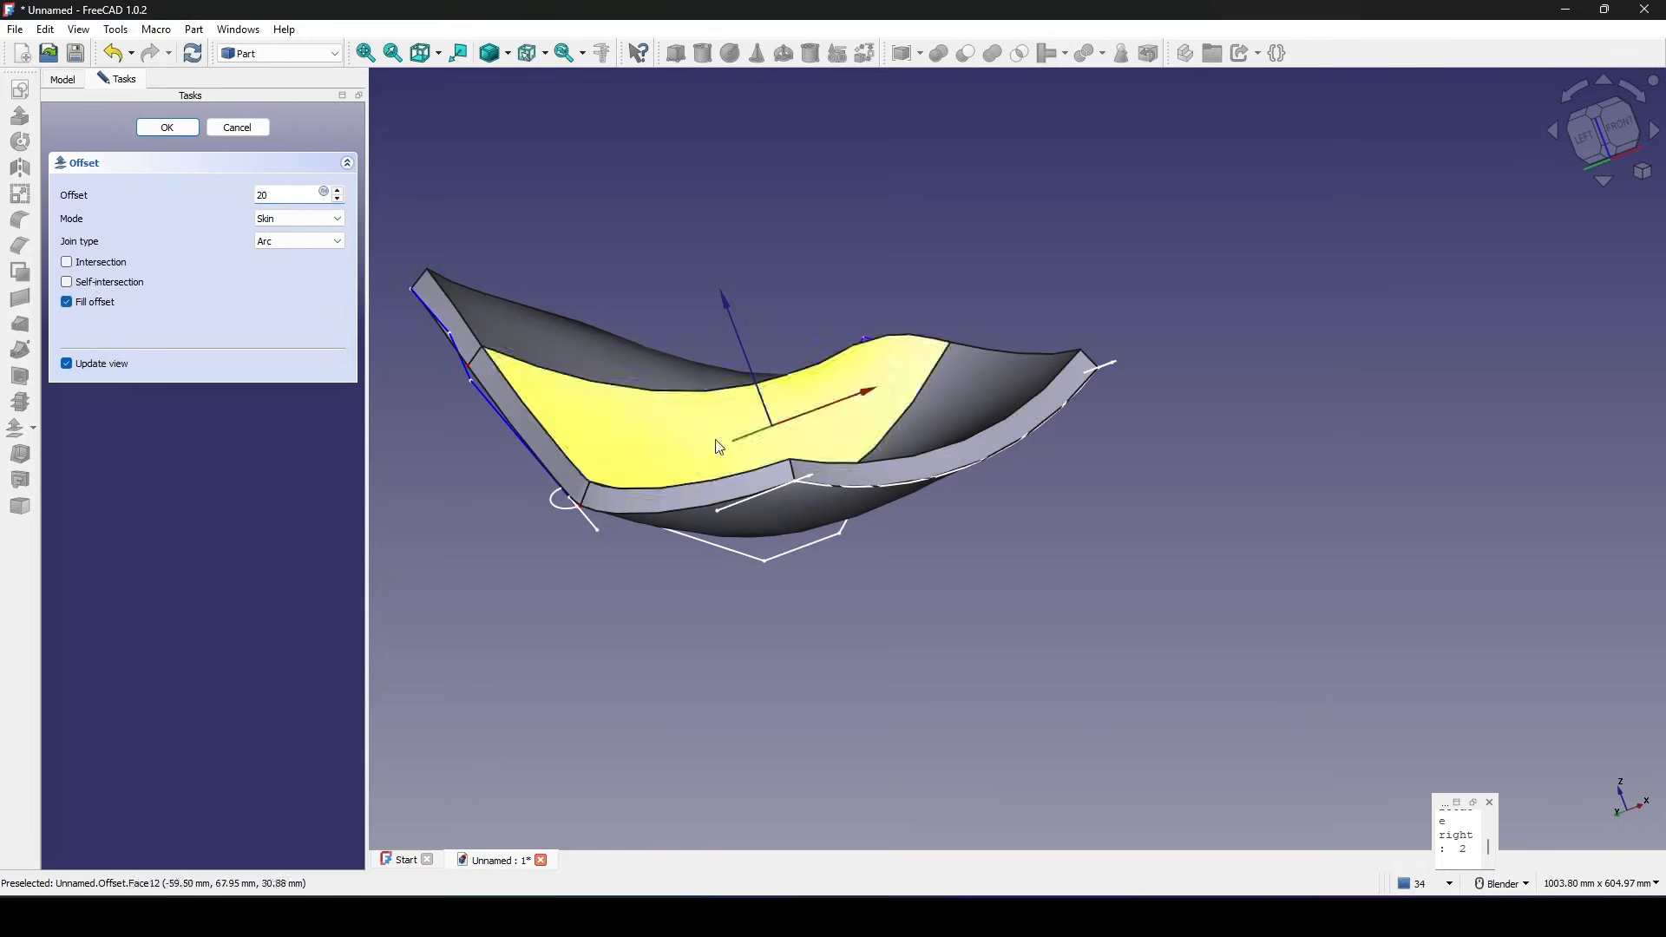
left_click(167, 127)
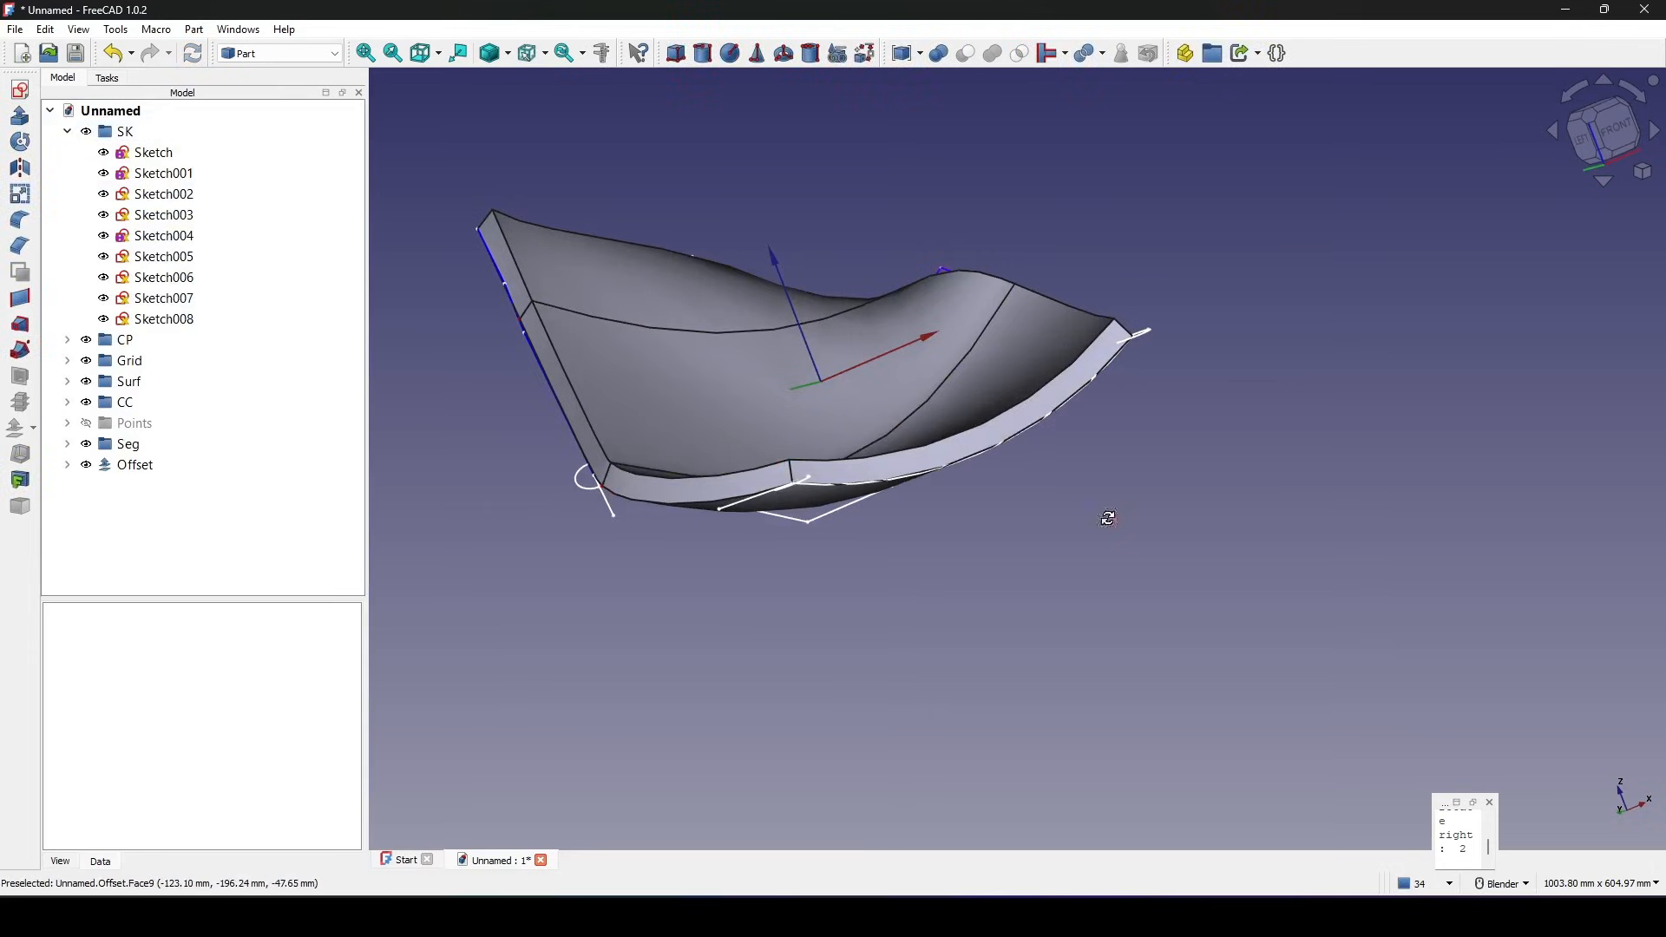
middle_click_drag(1106, 516, 982, 503)
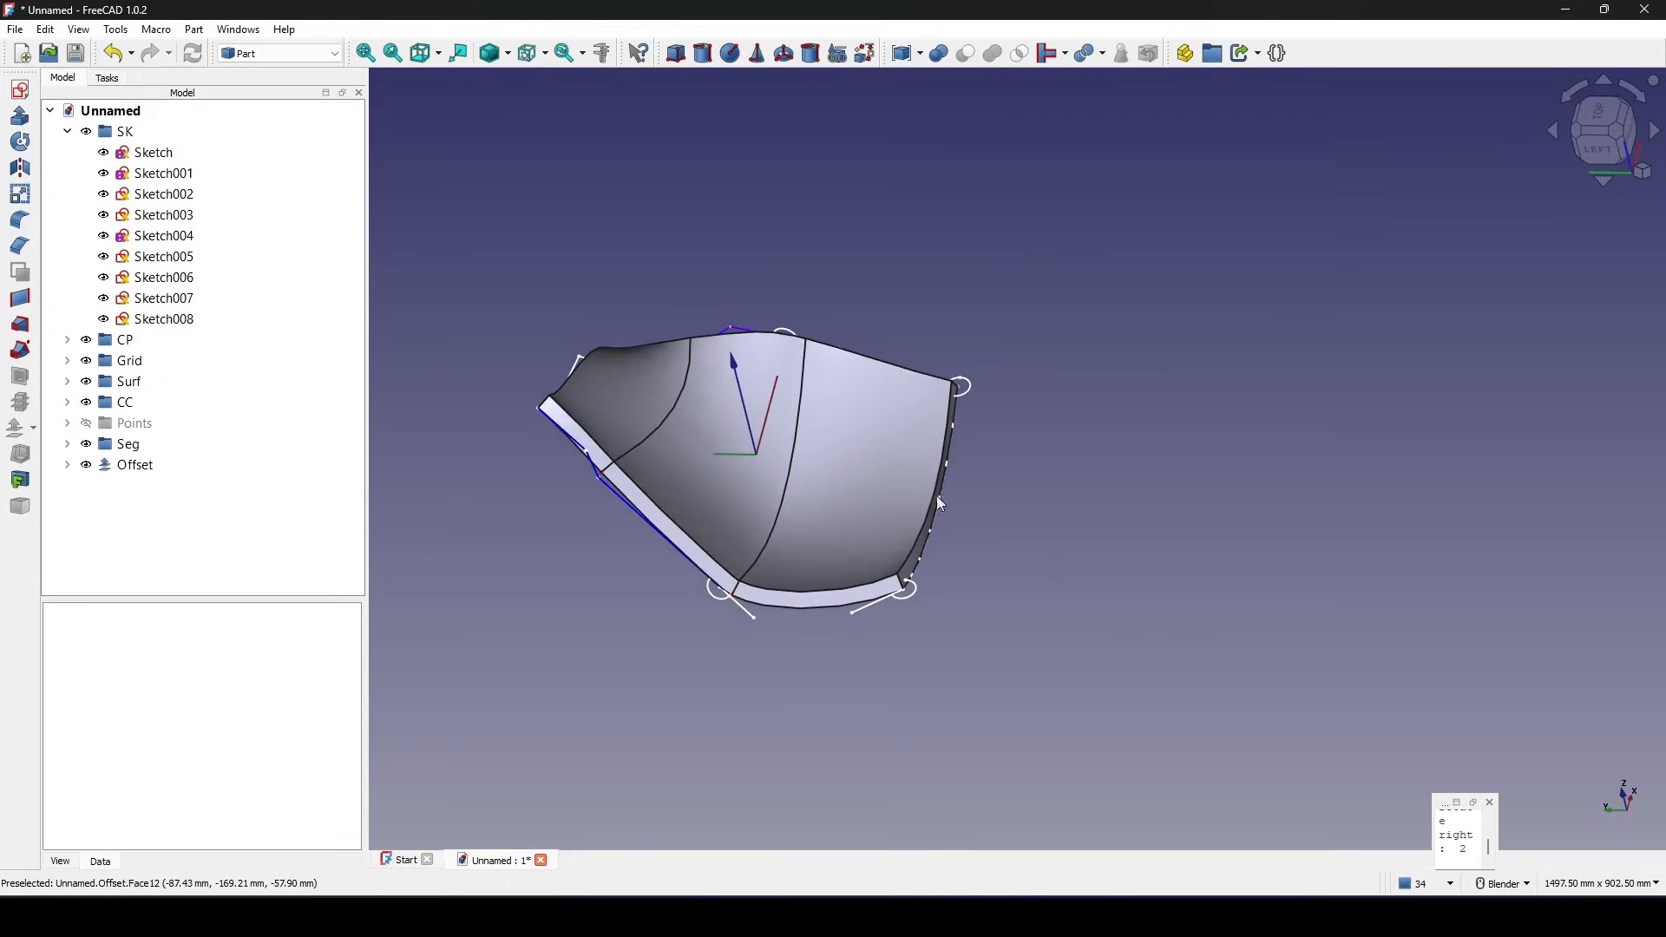
Set the Offset object's display Deviation to 0.01 and inspect the smoother shape.
left_click(131, 468)
left_click(60, 862)
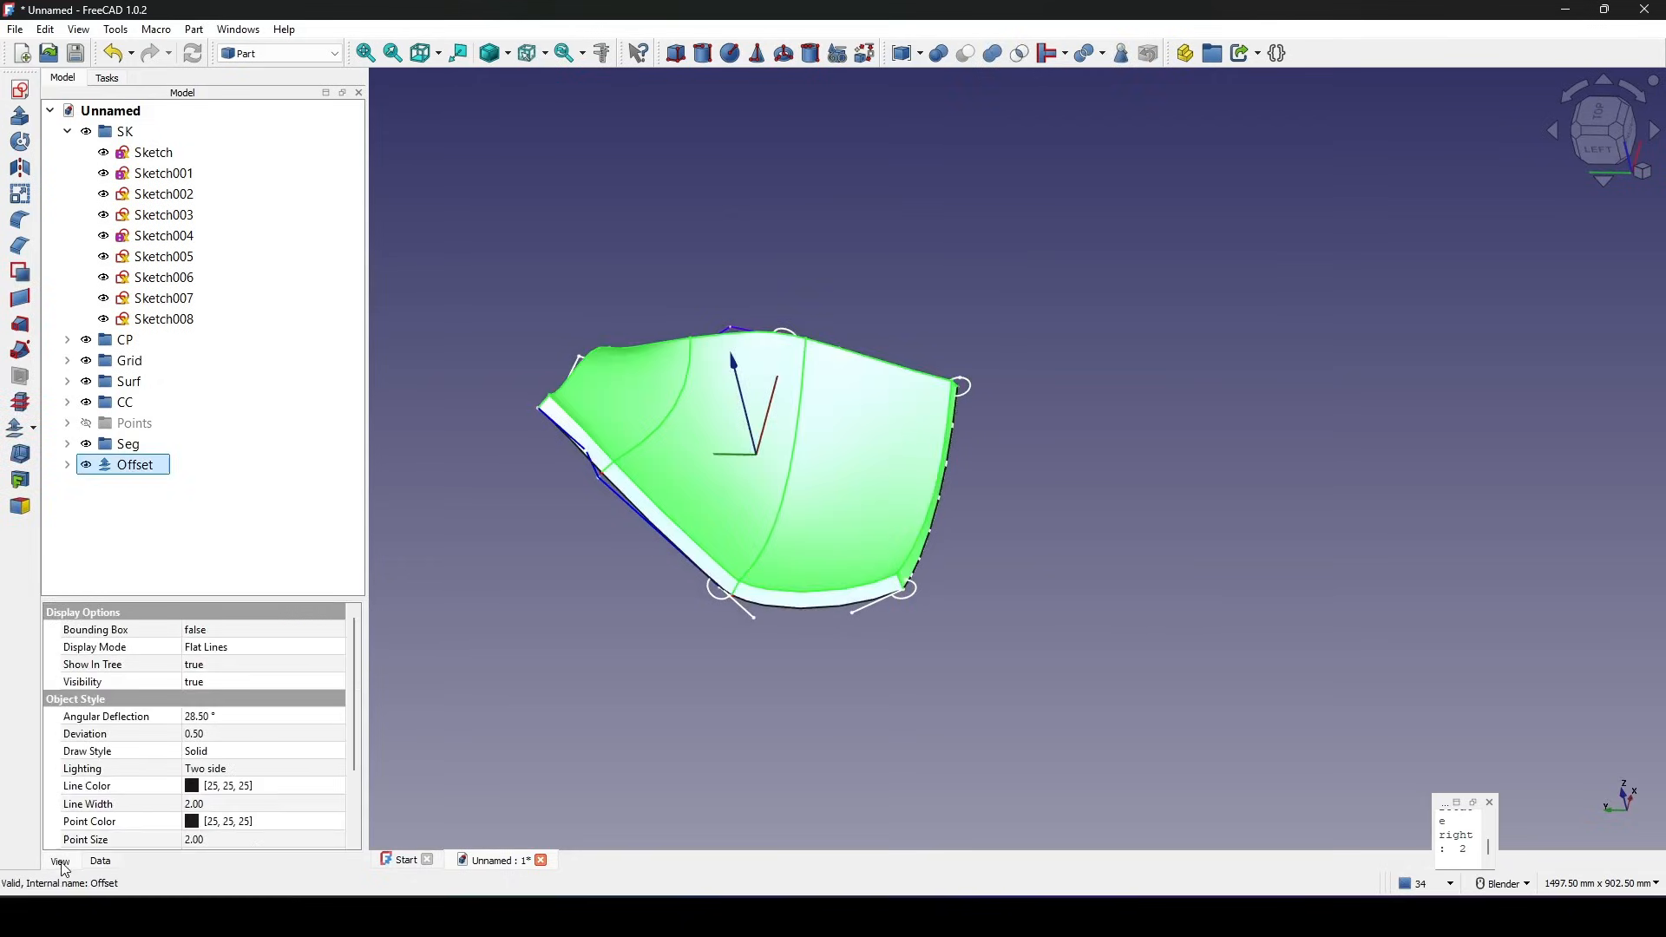
left_click(263, 733)
key("BackSpace")
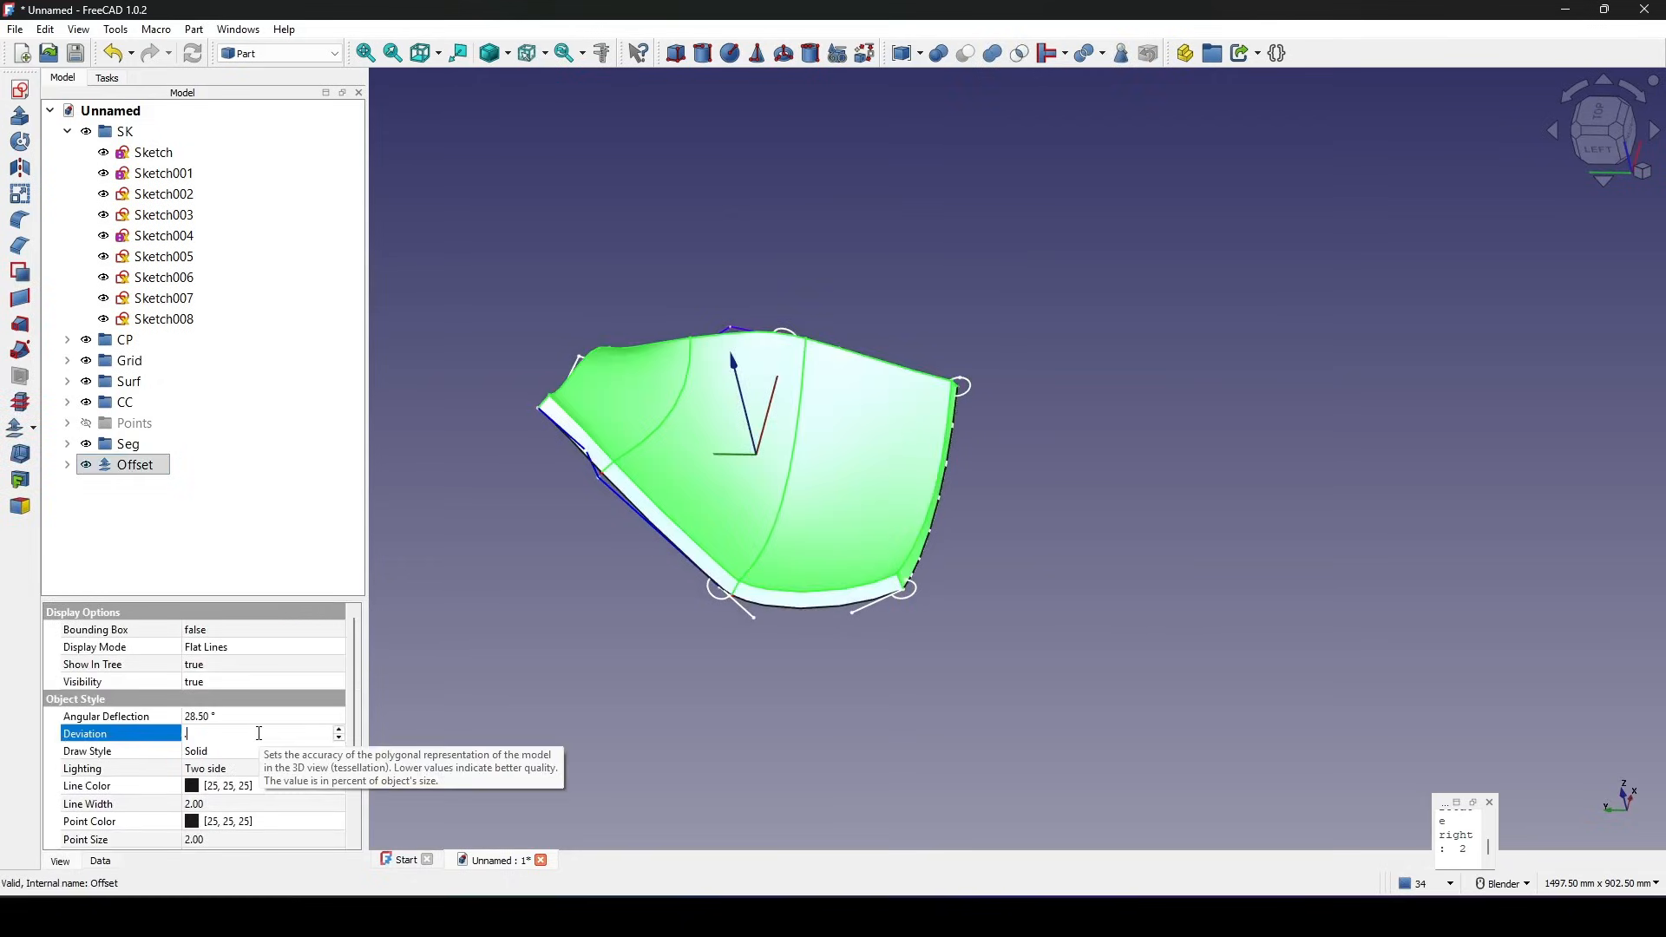
key("Return")
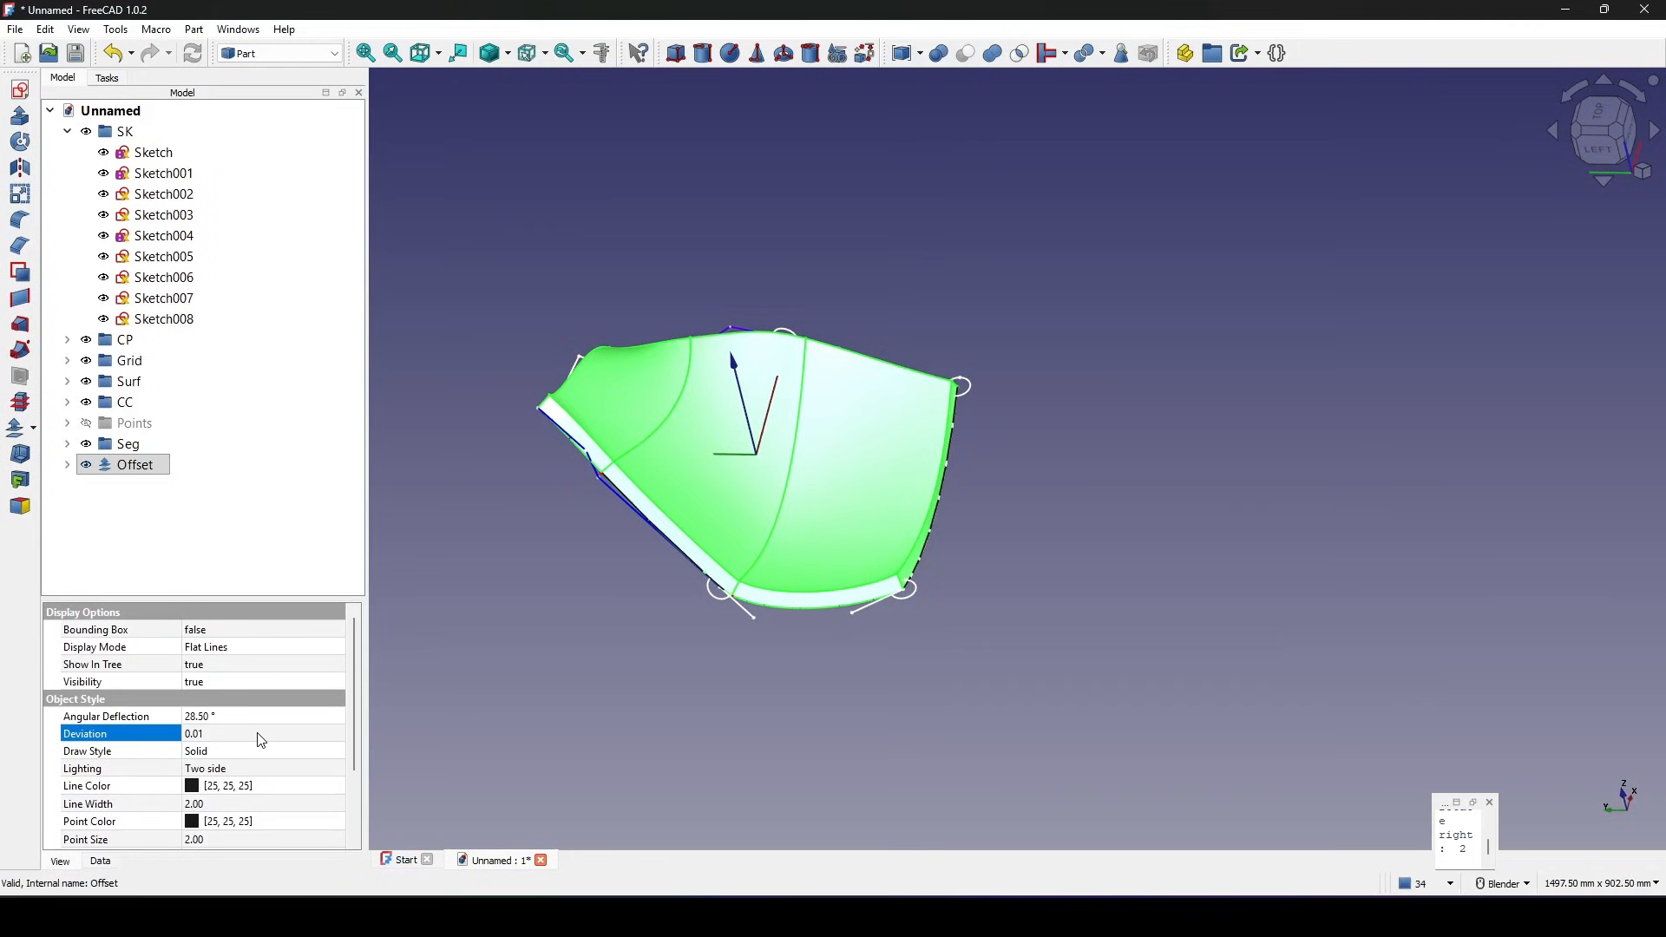
left_click(710, 718)
middle_click_drag(1079, 569, 915, 530)
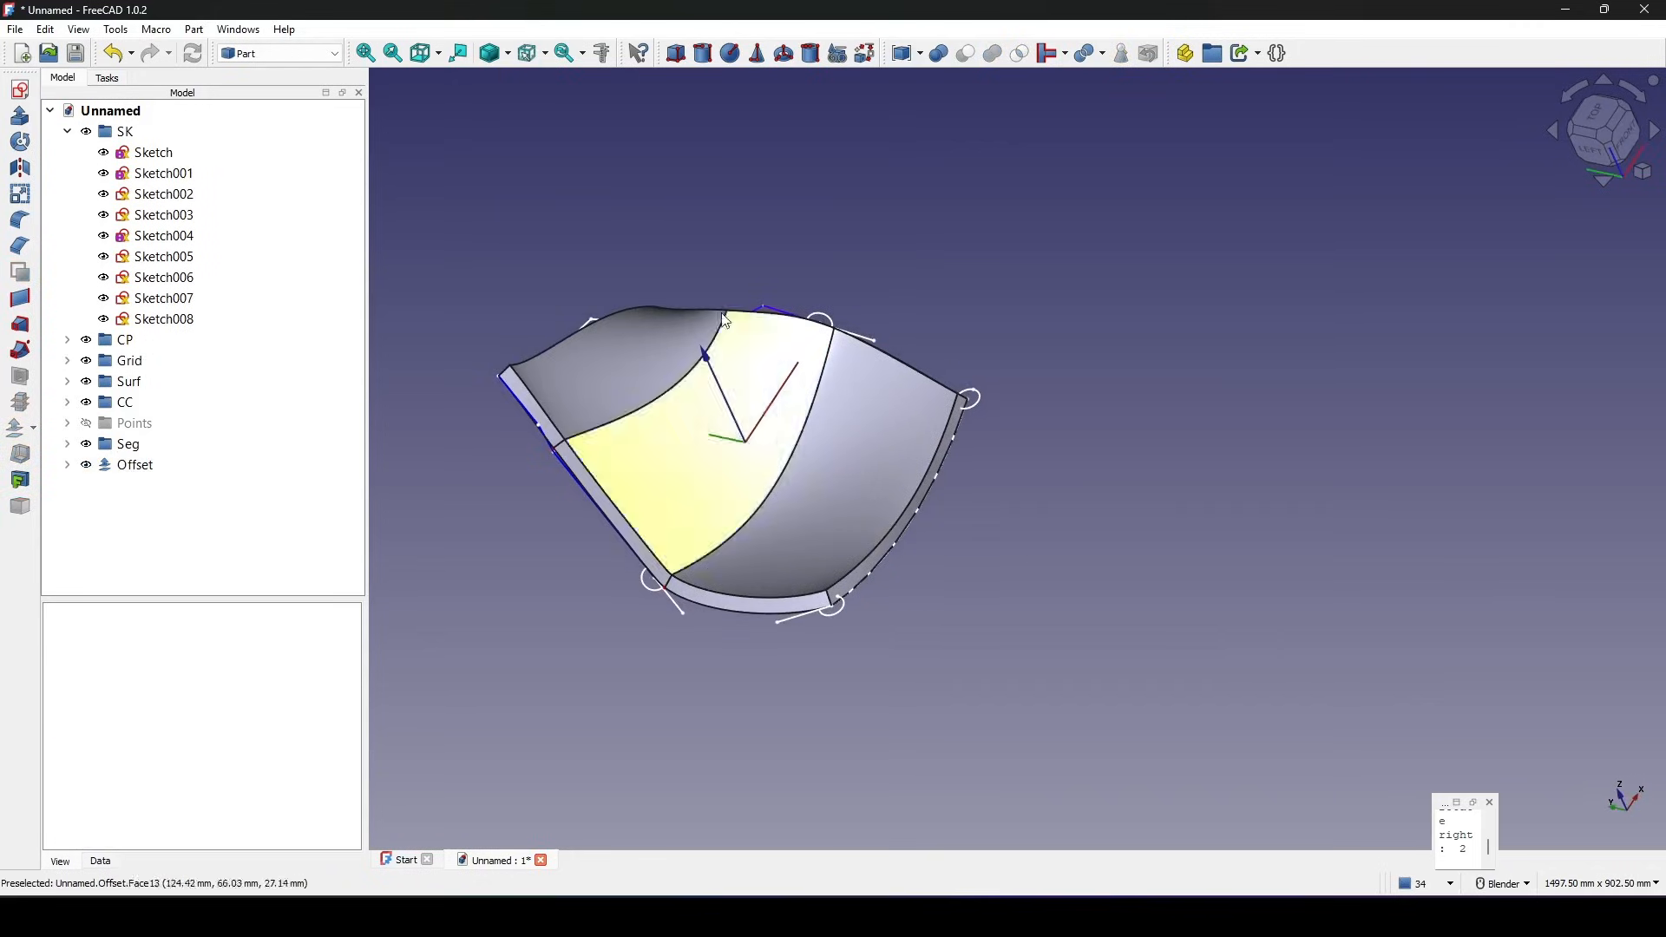
Set the view's draw style to Shaded and inspect the underside of the offset solid without edges.
left_click(508, 53)
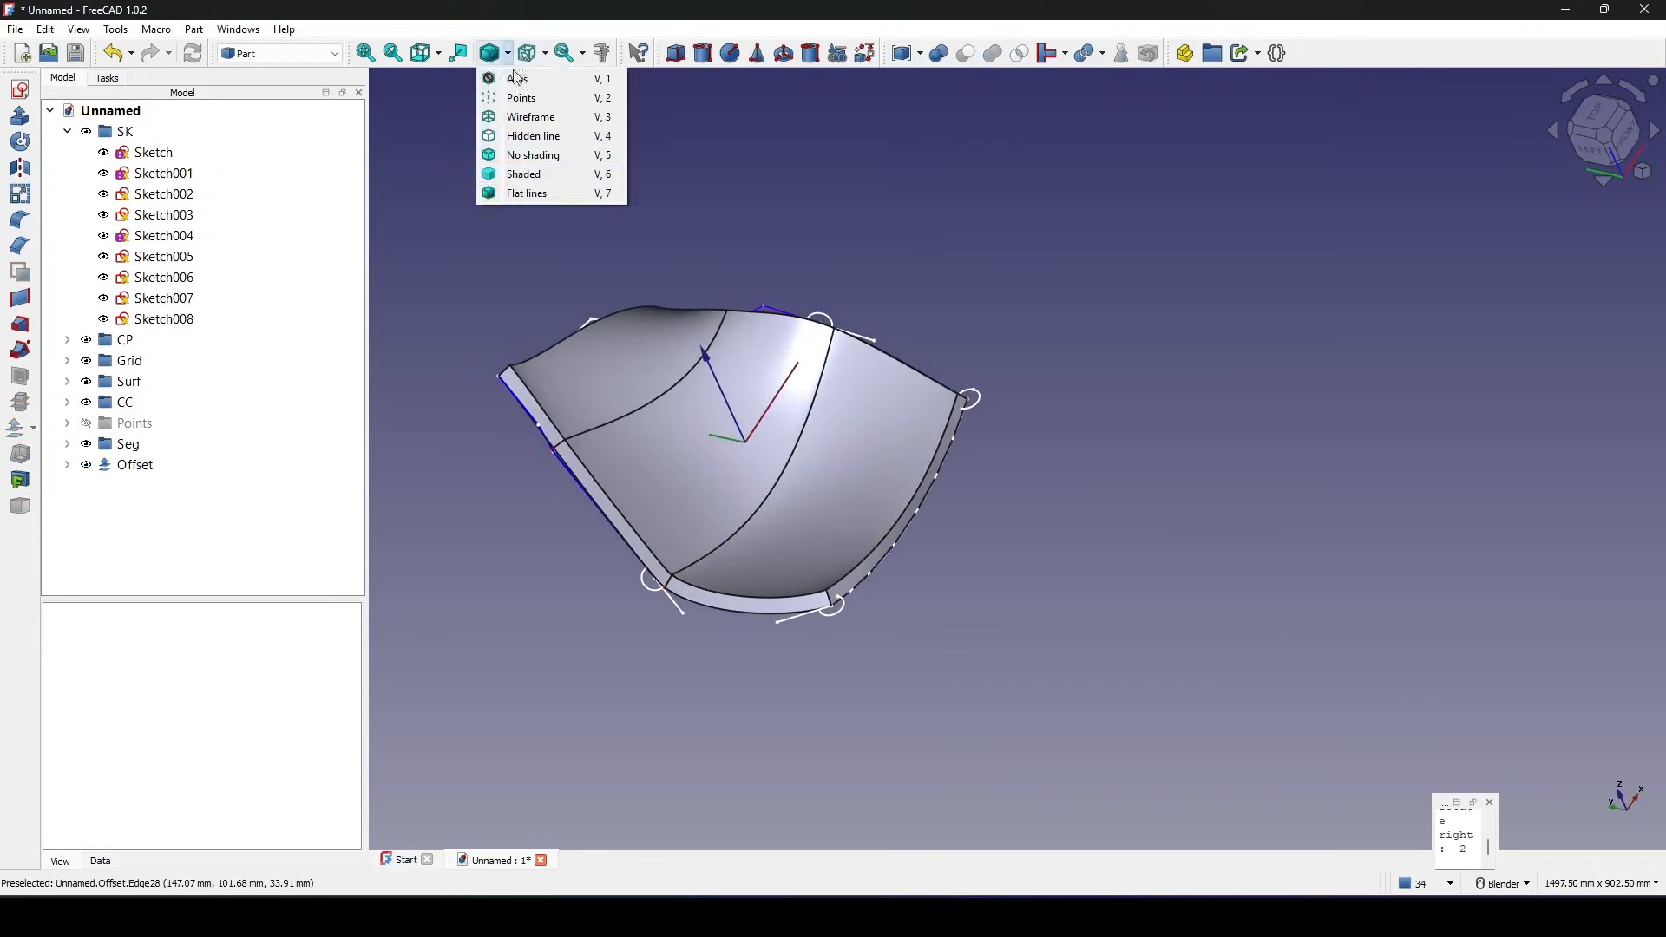
left_click(539, 174)
middle_click_drag(981, 512, 1036, 230)
scroll(1035, 227, "up", 3)
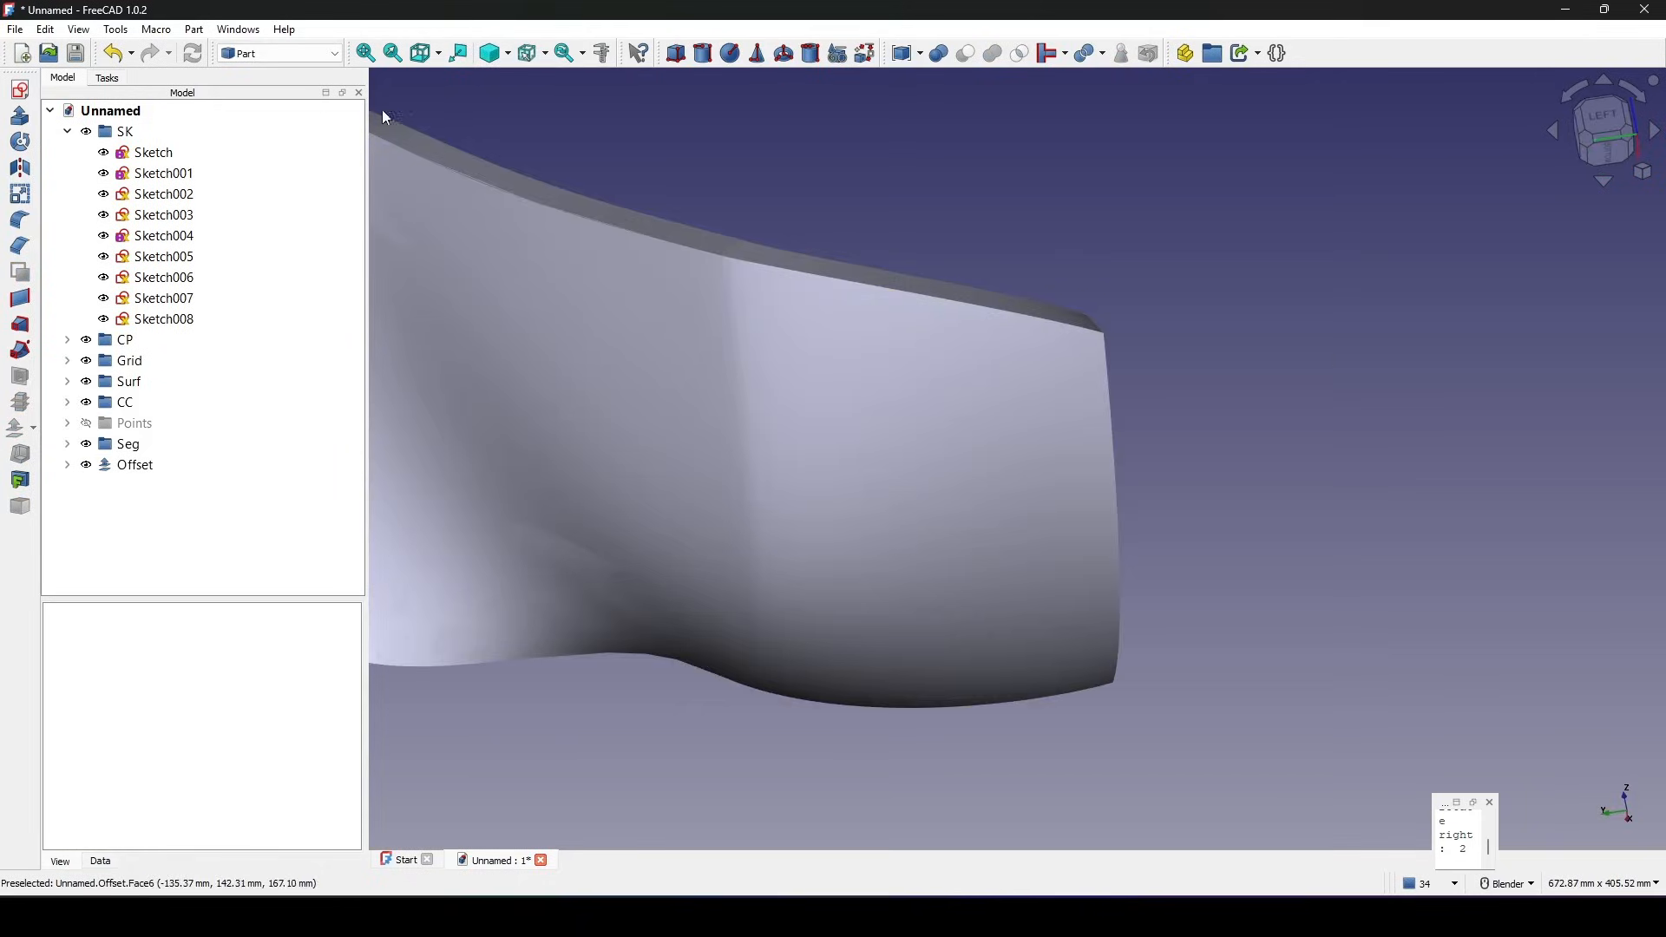
scroll(702, 261, "down", 1)
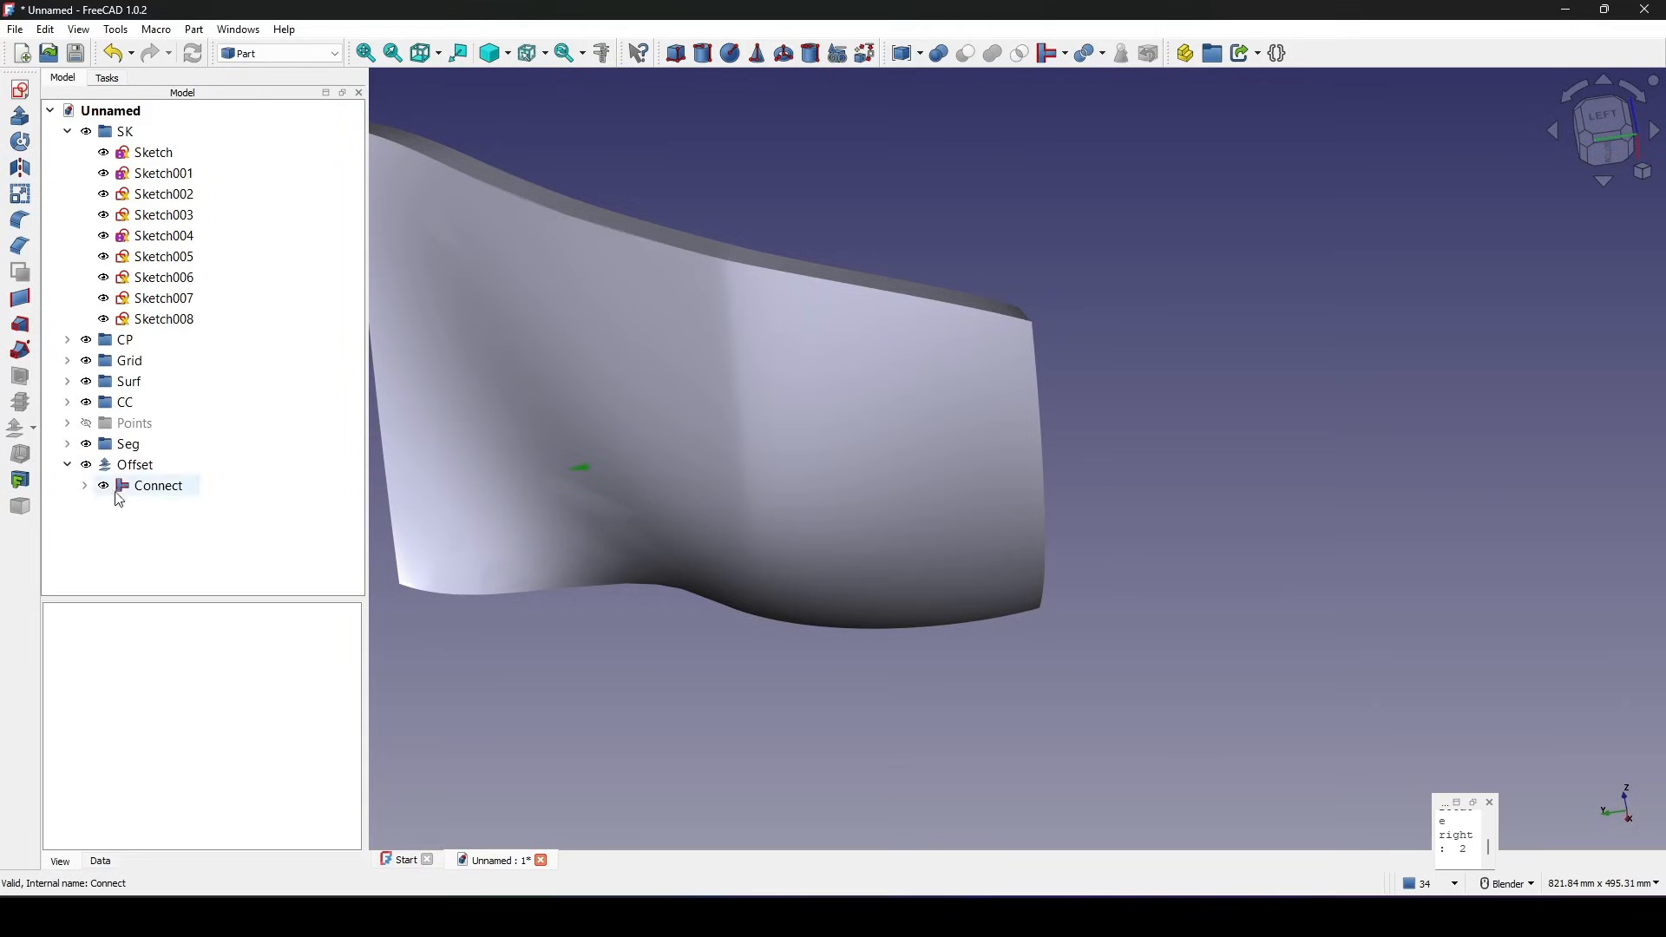
Hide the Connect object inside Offset and inspect the shaded solid on its own.
left_click(166, 490)
key("space")
left_click(1211, 492)
middle_click_drag(1078, 454, 1044, 461)
middle_click_drag(1044, 460, 1105, 439, "shift")
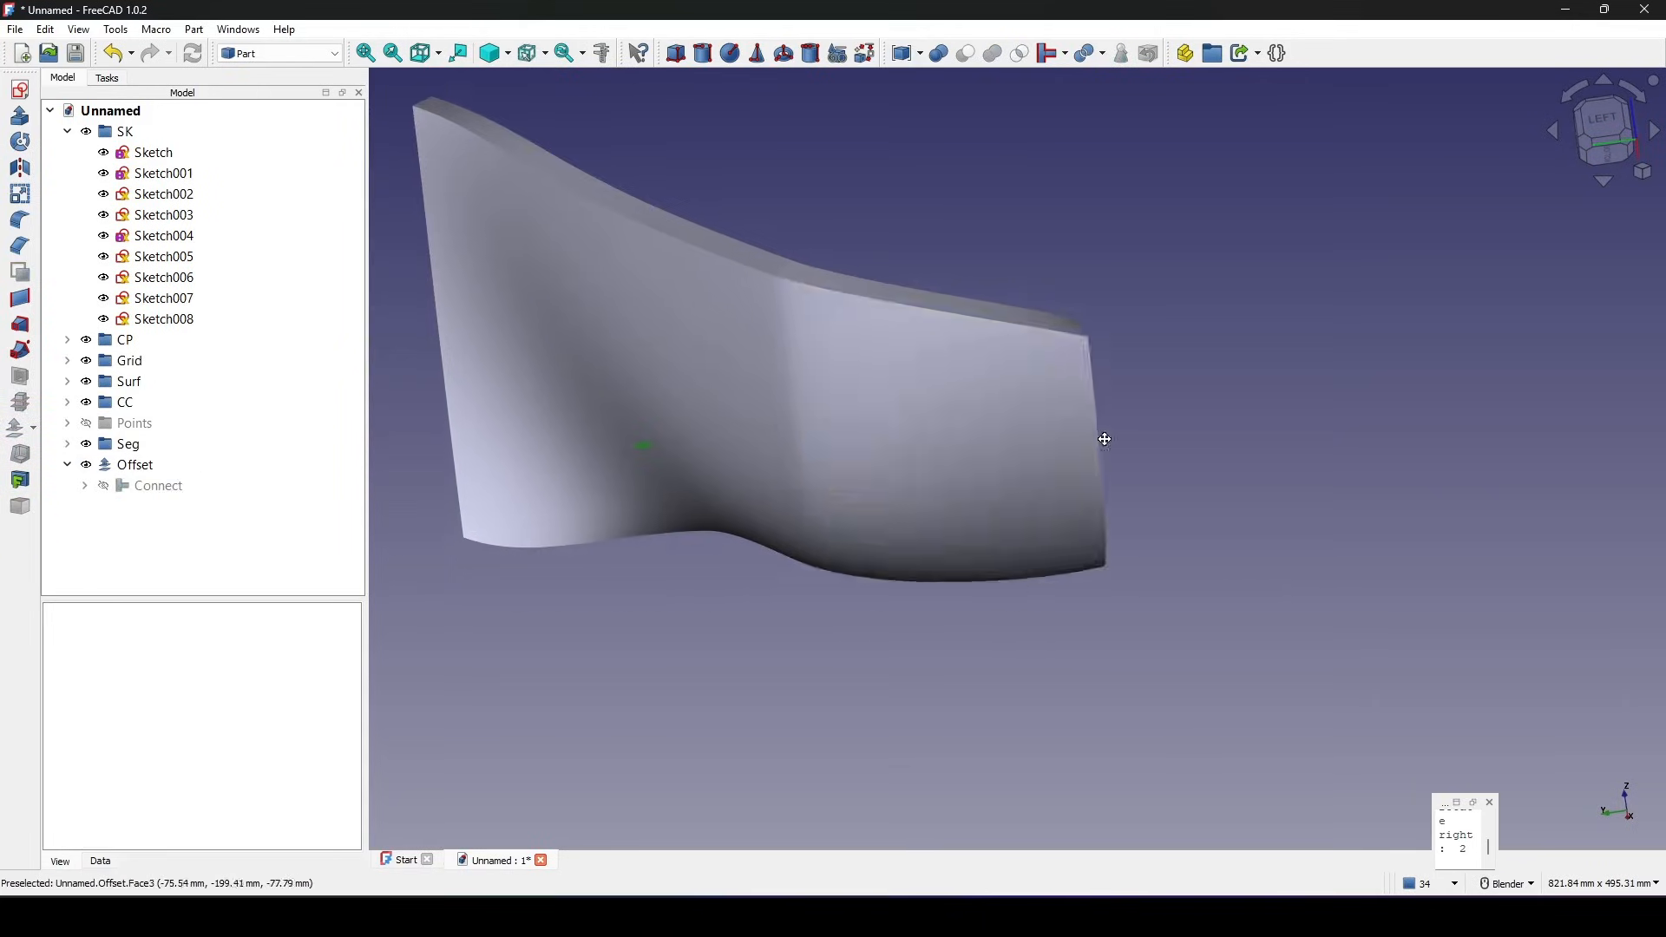
Switch to the Curves workbench and check the solid's surface continuity with the Zebra Stripes Tool, closing the tool after inspection.
left_click(286, 54)
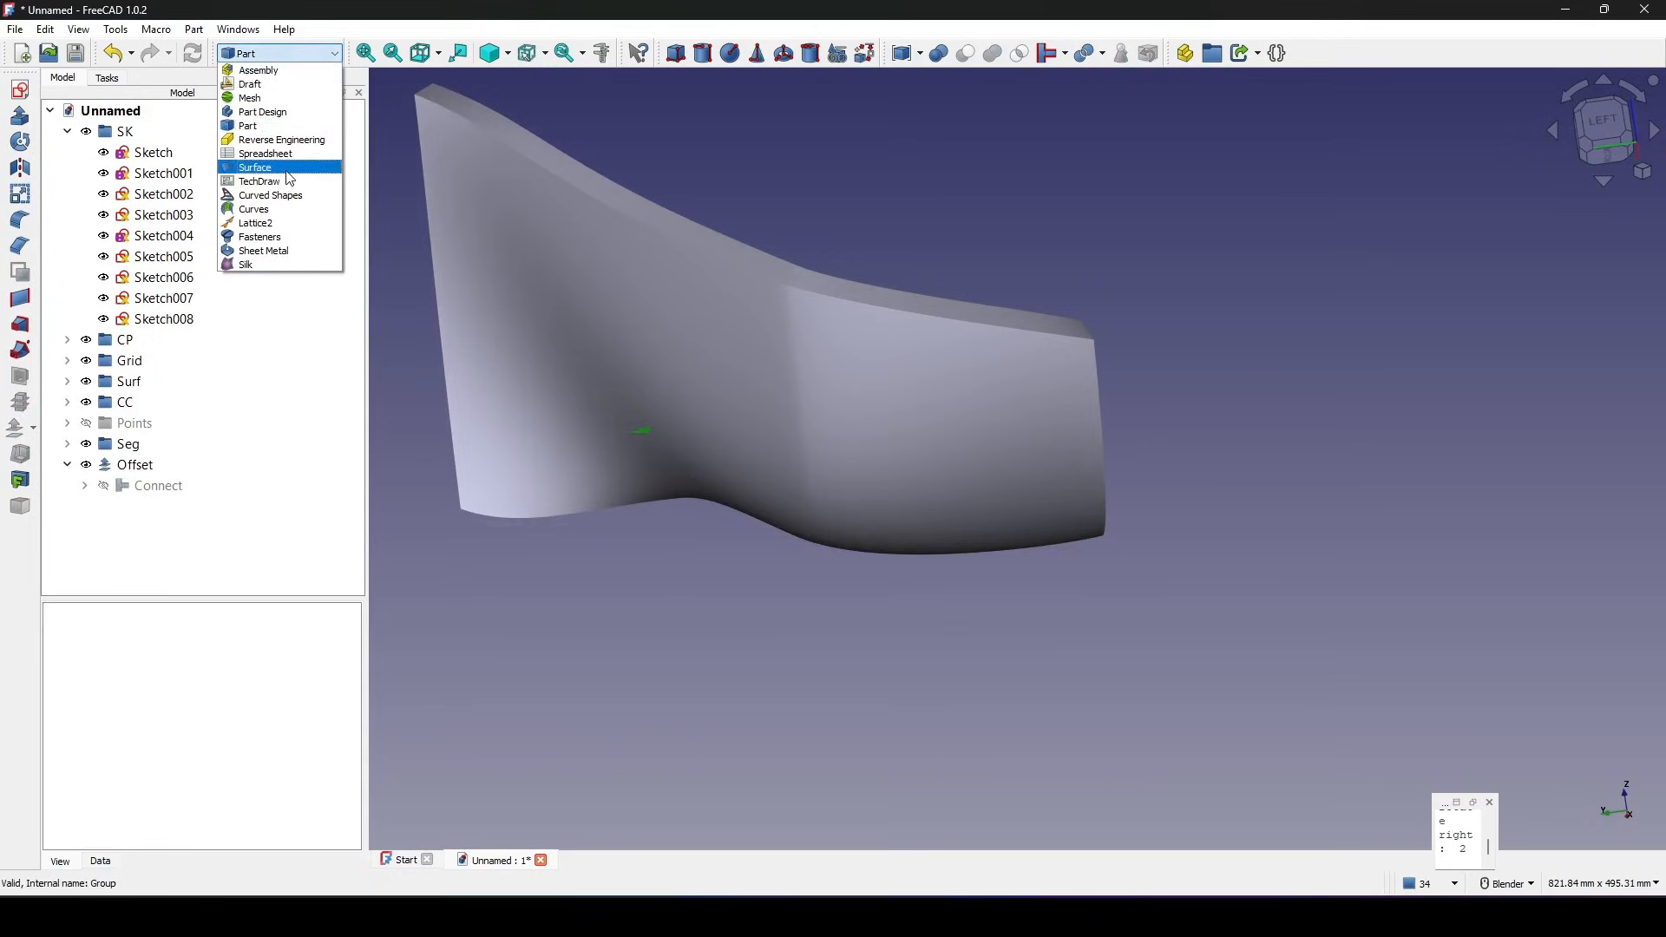
left_click(269, 209)
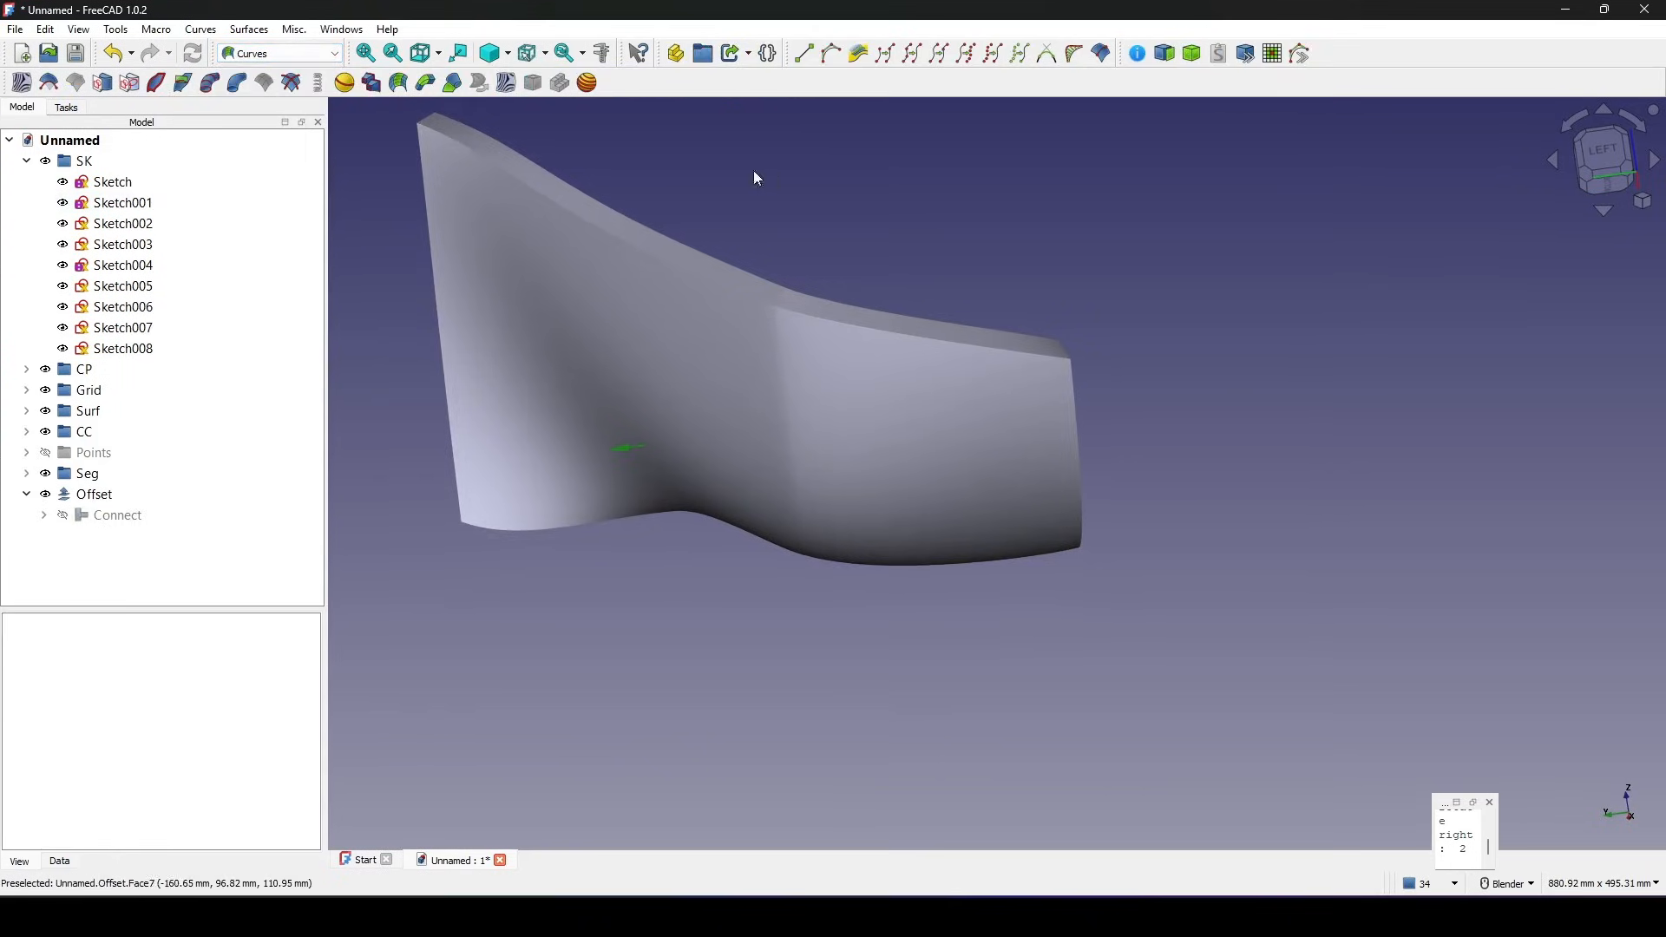
left_click(21, 85)
middle_click_drag(881, 251, 991, 22)
middle_click_drag(1090, 524, 174, 214)
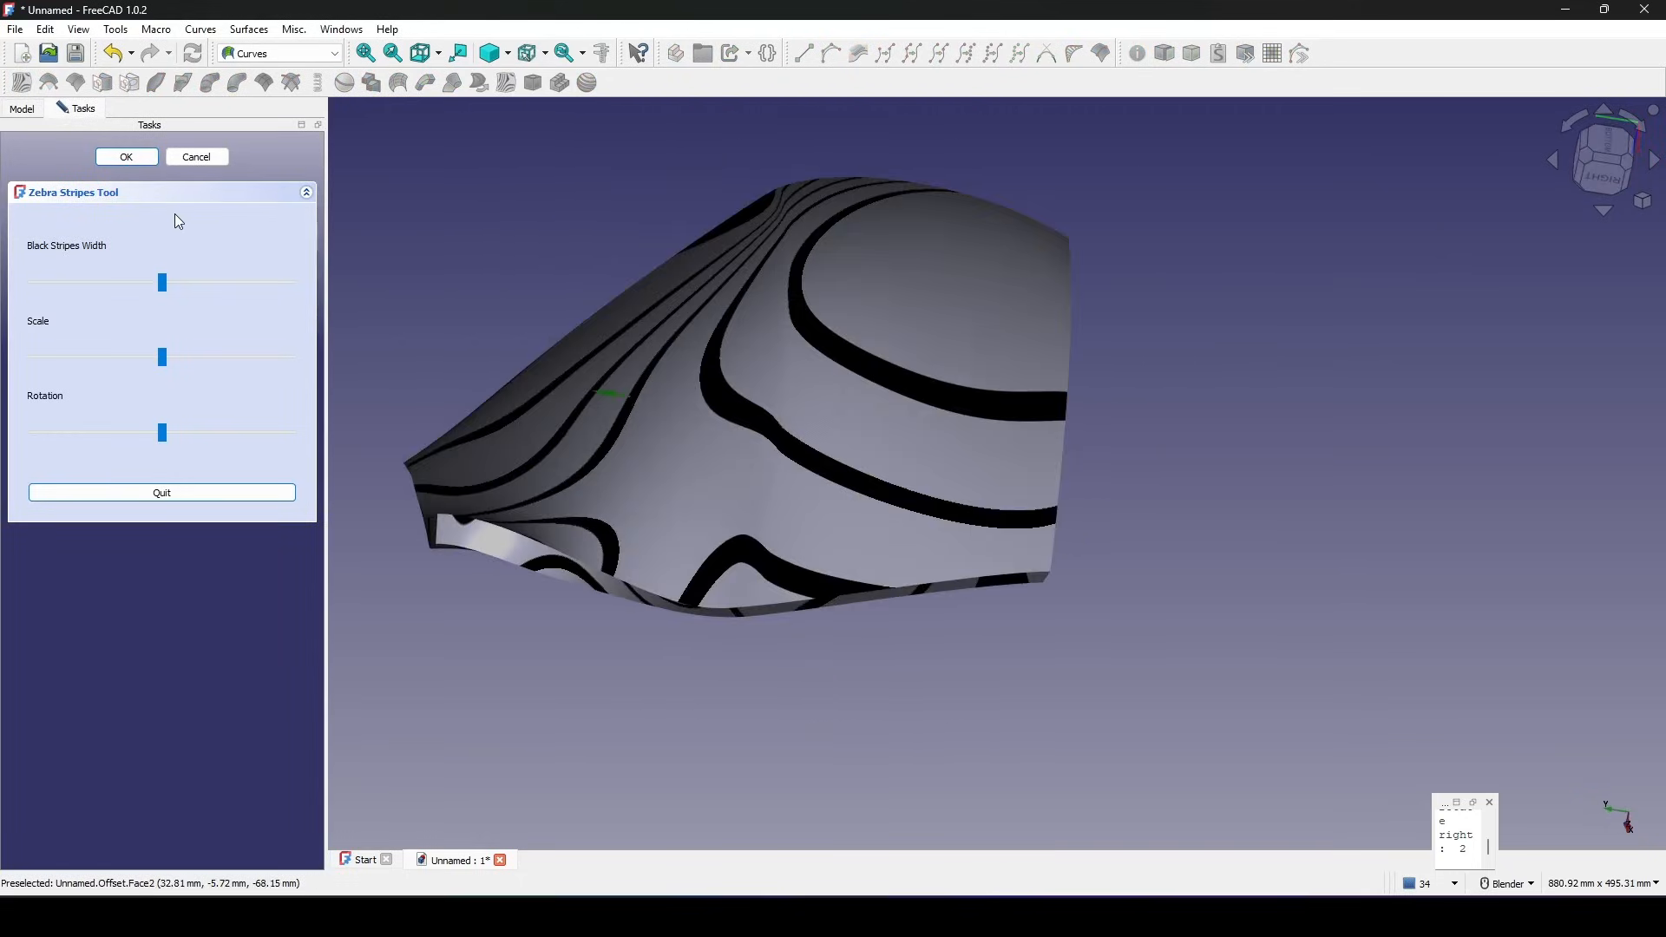
left_click(130, 162)
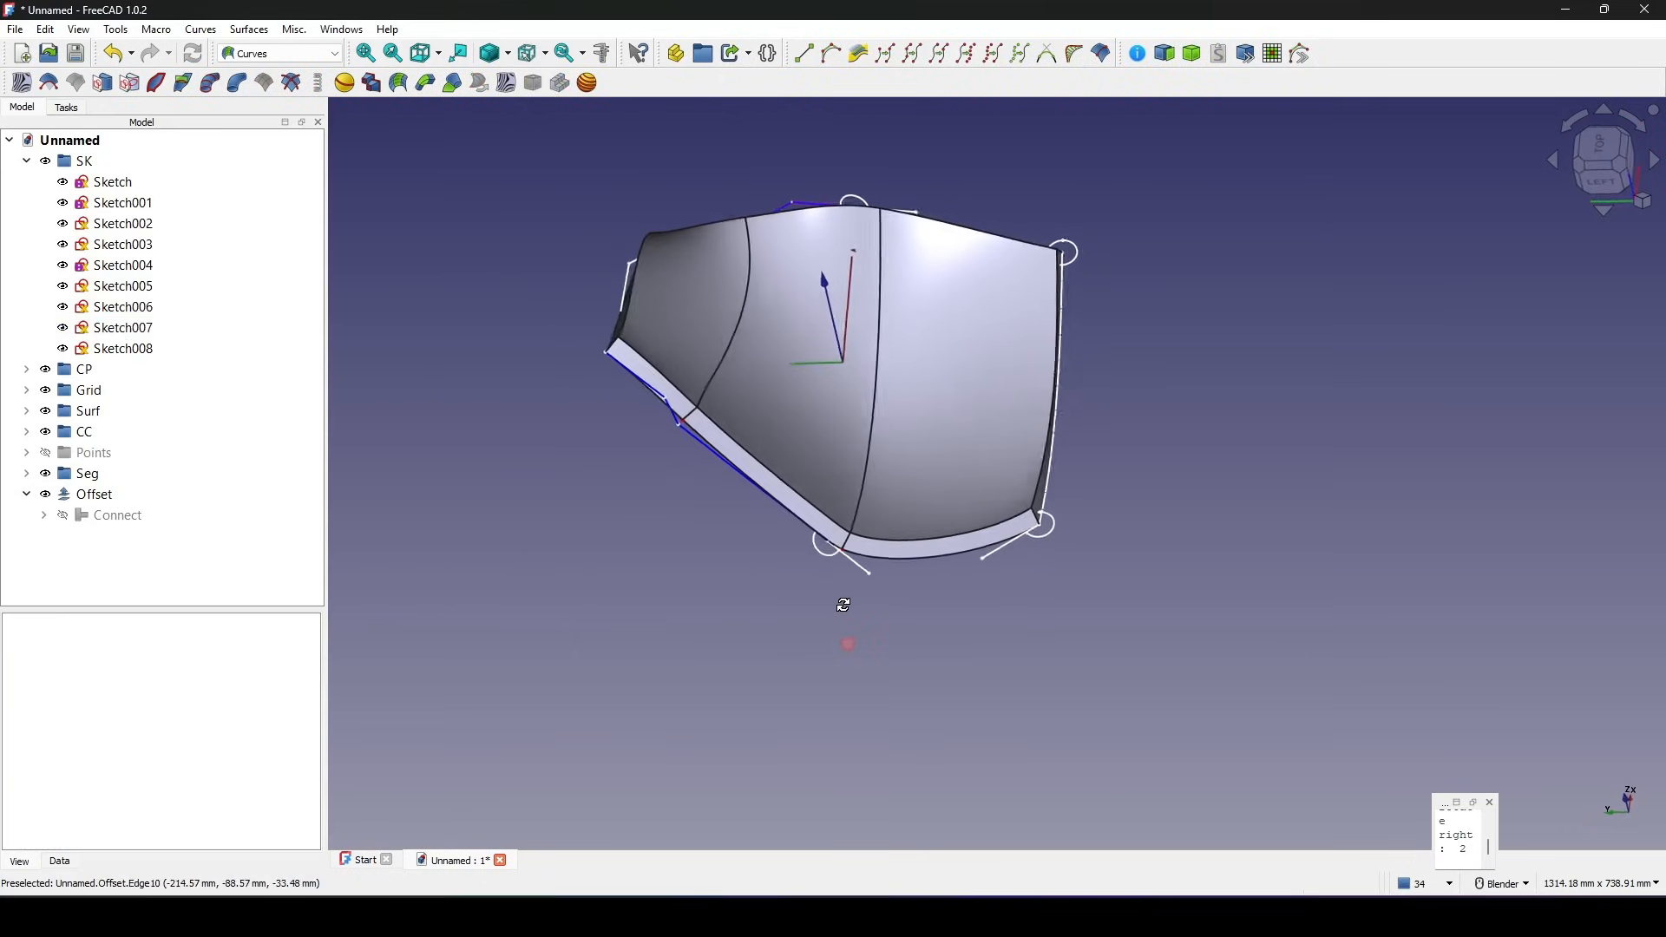
Edit Sketch008, lengthen its control line by moving the free endpoint outward, close the sketch and inspect the updated solid.
middle_click_drag(845, 605, 896, 616)
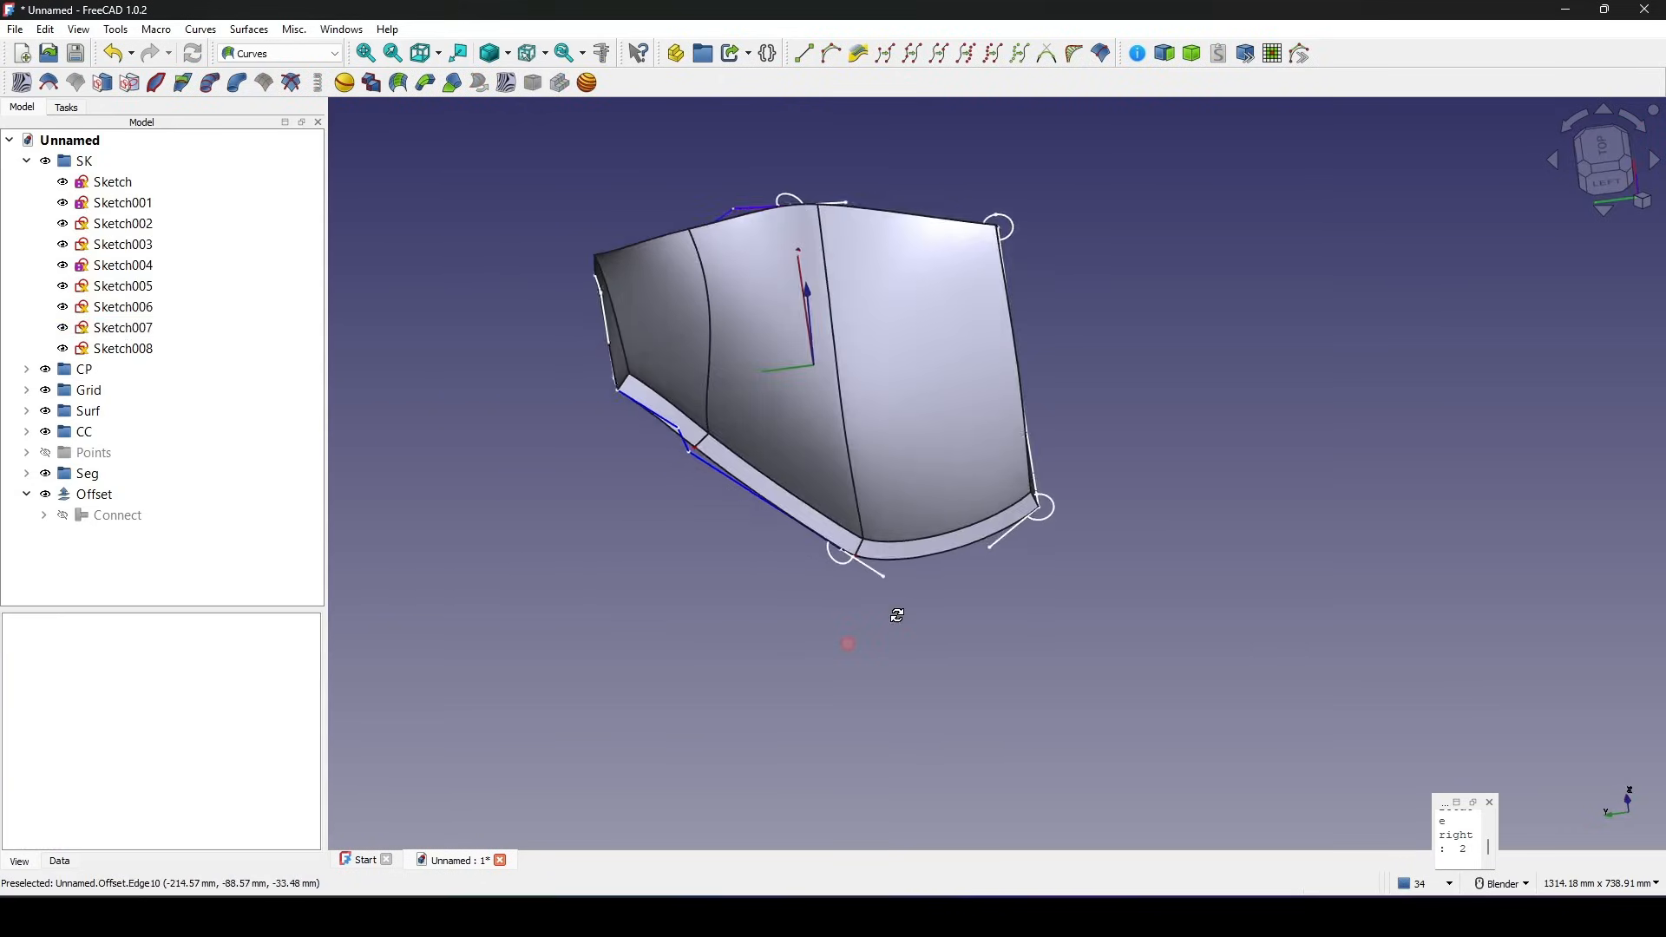
scroll(896, 616, "up", 2)
left_click(859, 553)
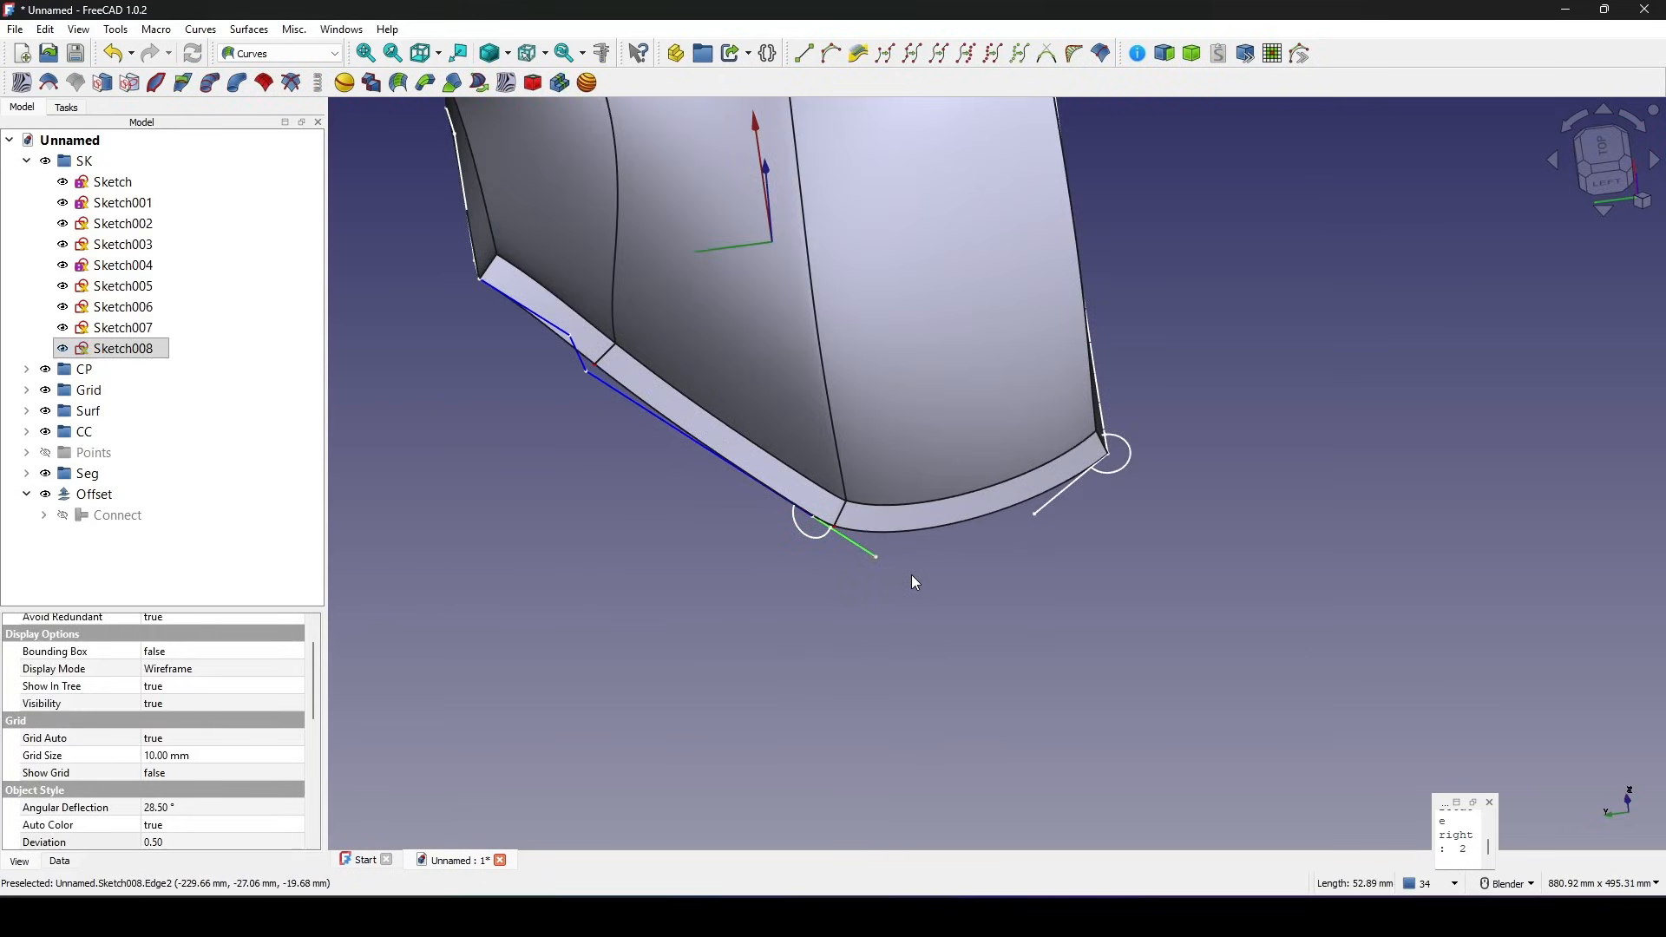
mouse_move(913, 577)
middle_mouse_down()
mouse_move(988, 462)
mouse_move(981, 484)
middle_mouse_up()
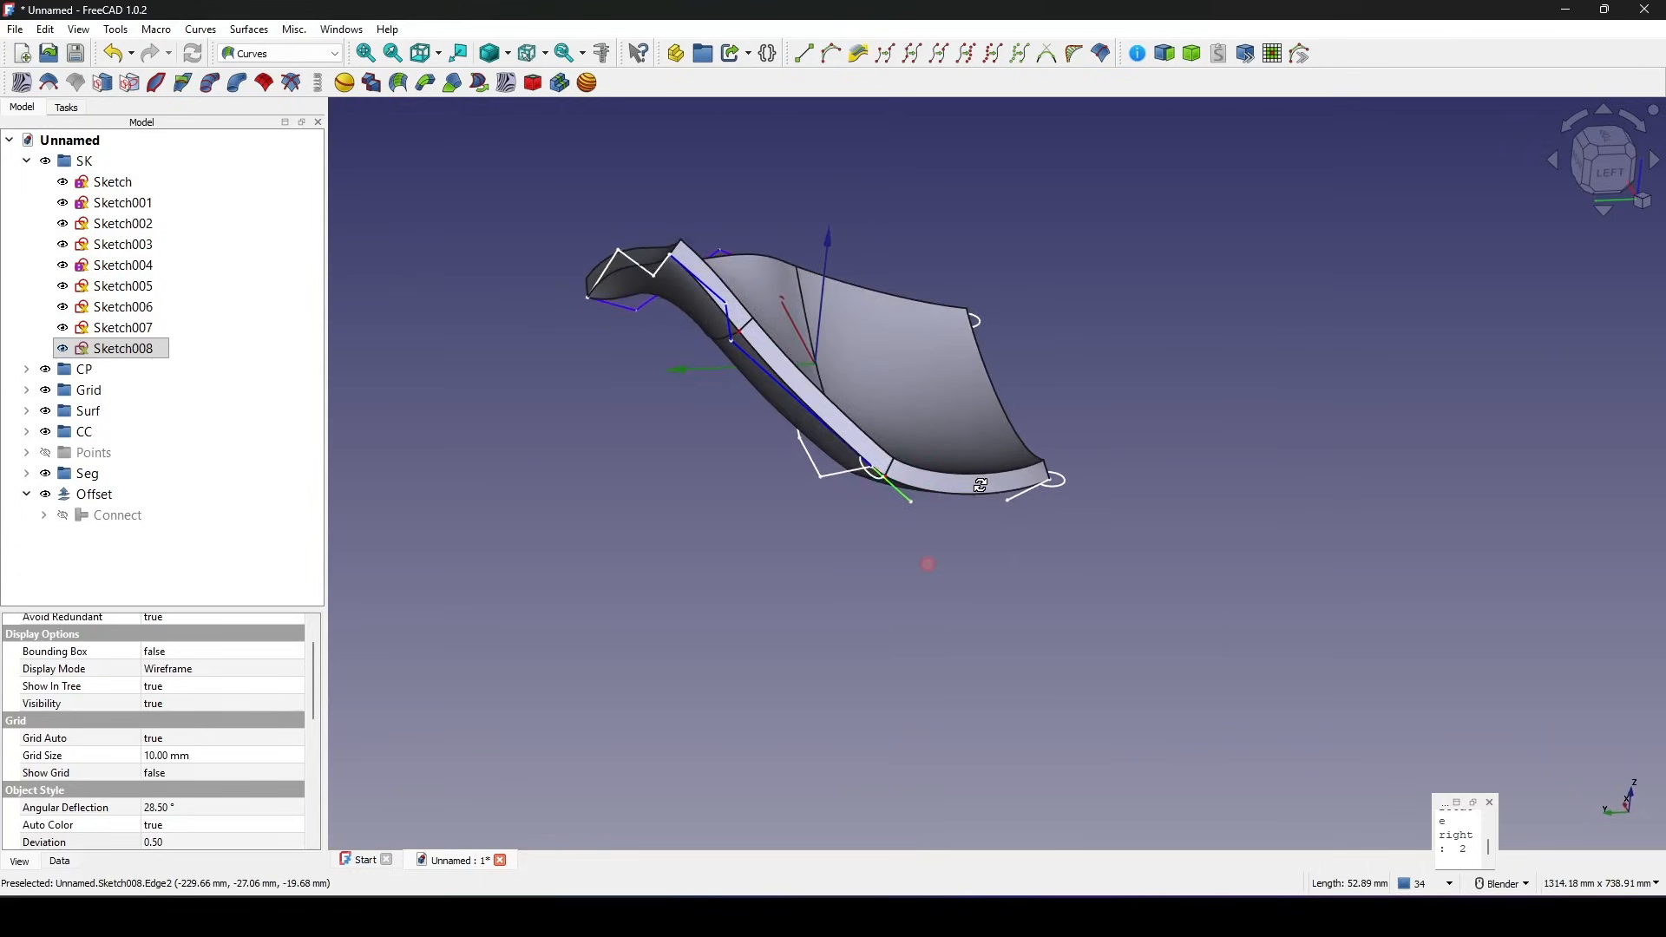
double_click(140, 351)
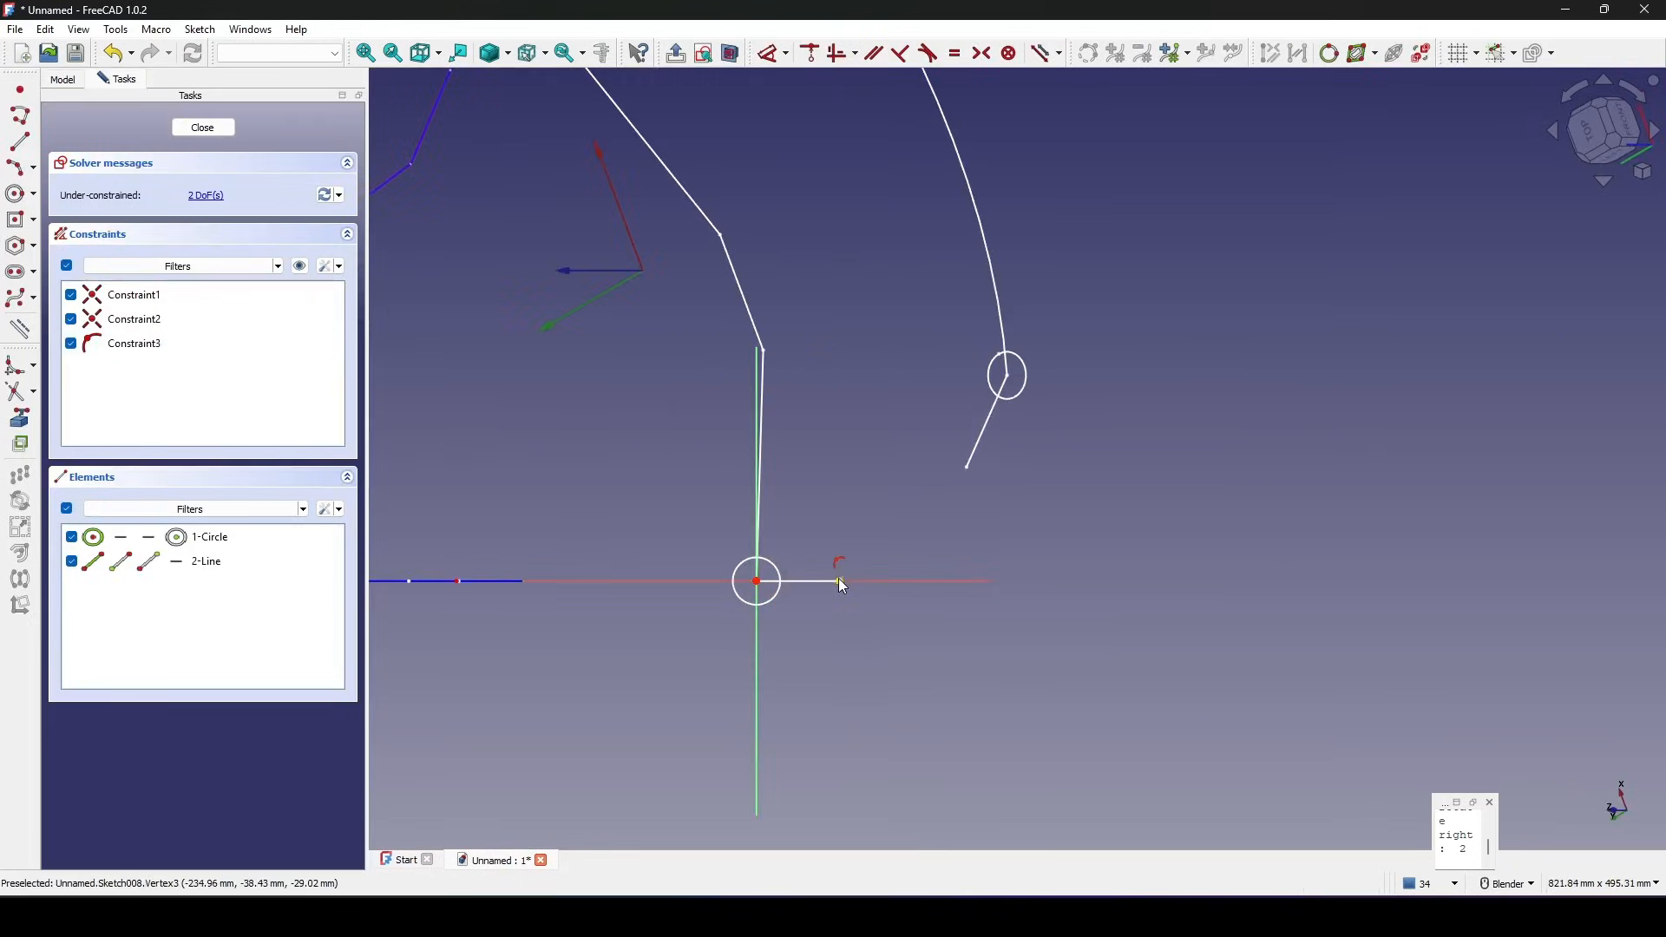
left_click_drag(840, 582, 882, 585)
left_click(199, 130)
mouse_move(953, 560)
middle_mouse_down()
mouse_move(851, 546)
mouse_move(792, 584)
mouse_move(1008, 412)
mouse_move(997, 398)
mouse_move(976, 468)
mouse_move(894, 453)
mouse_move(920, 412)
mouse_move(1015, 382)
mouse_move(972, 408)
mouse_move(1008, 512)
middle_mouse_up()
left_click(1033, 388)
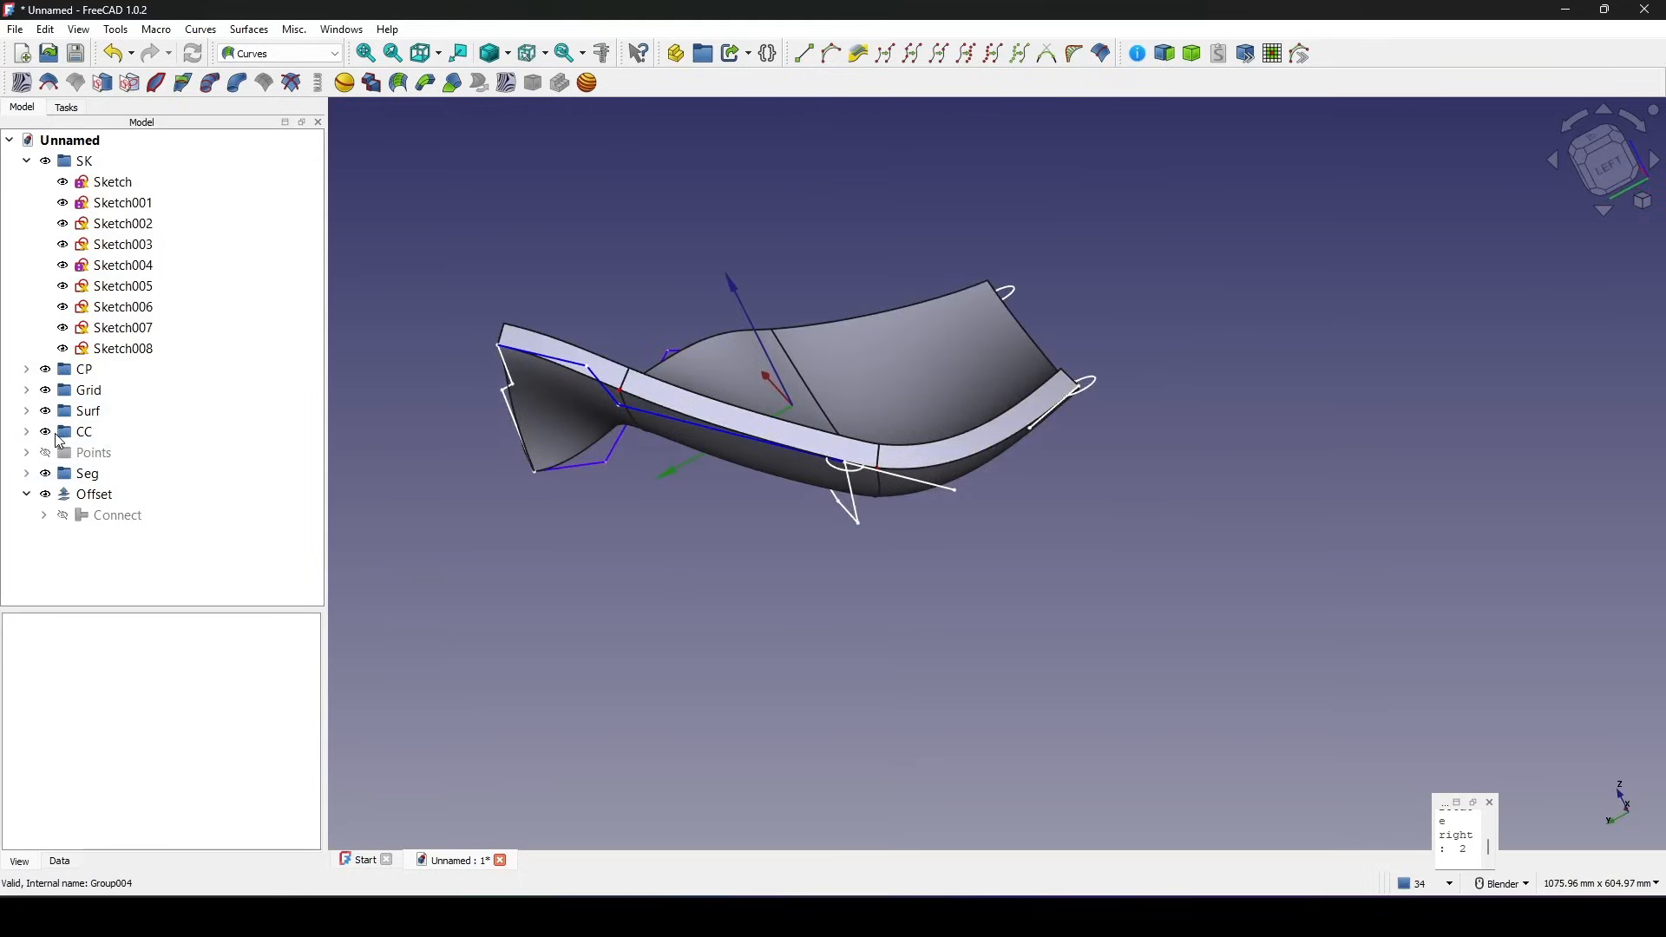
Find ControlGrid64_2Grid44_000 in the Seg group's Grid_Blend folder, briefly show and hide it, and display its data properties in an enlarged area.
left_click(29, 473)
scroll(195, 520, "down", 3)
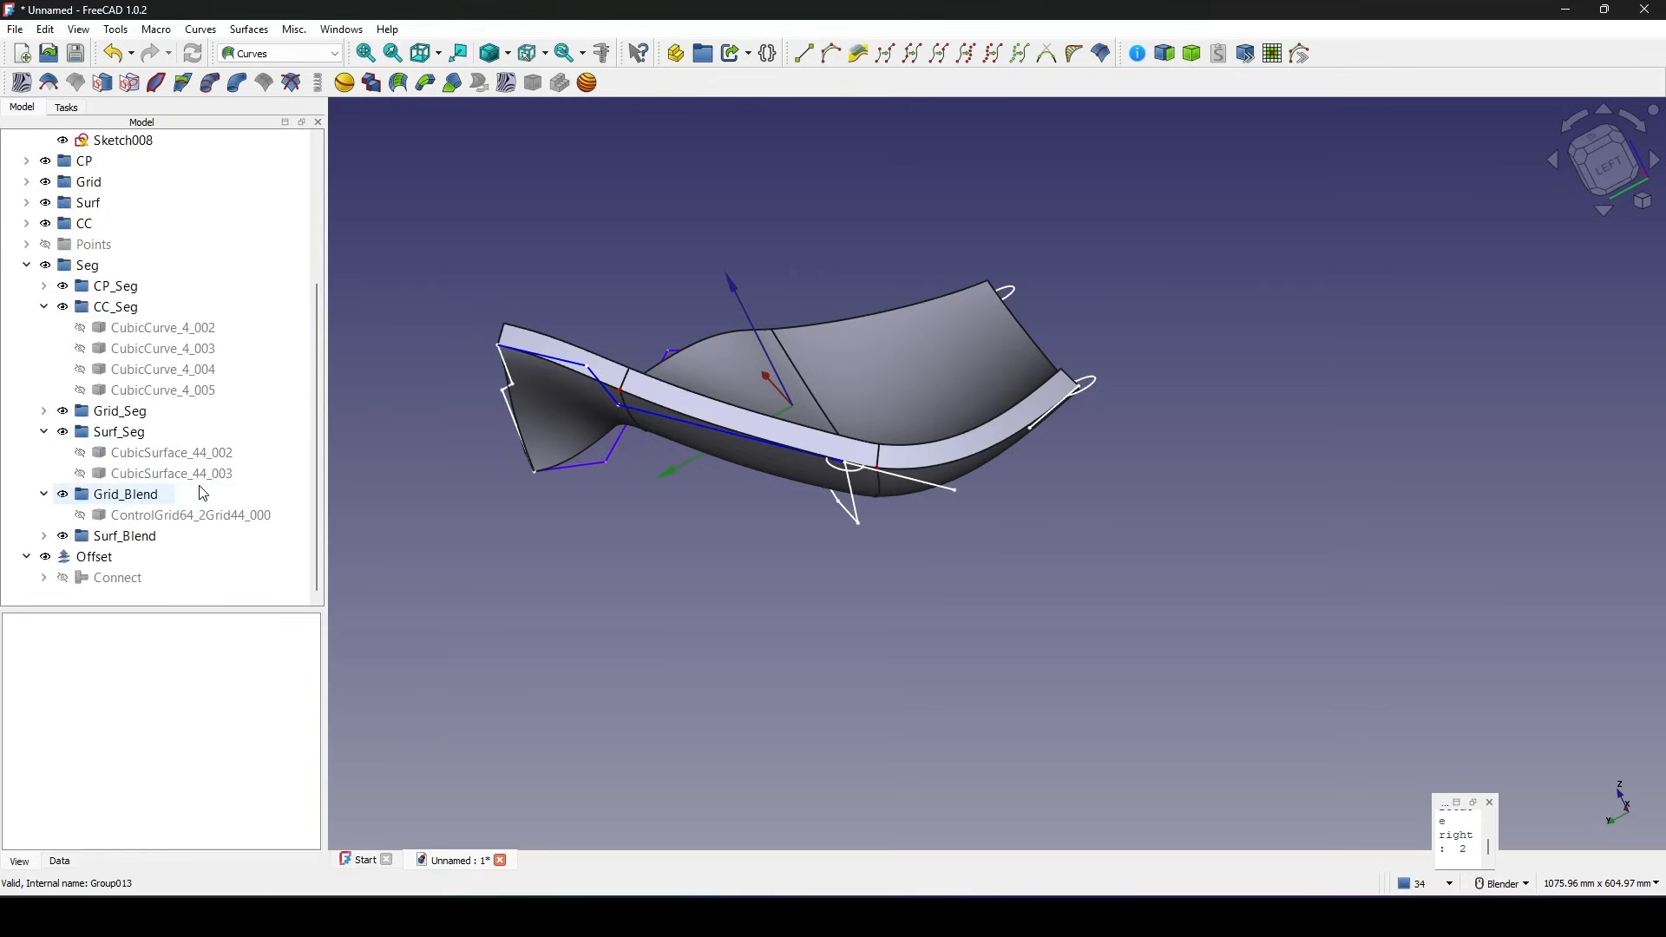
left_click(176, 516)
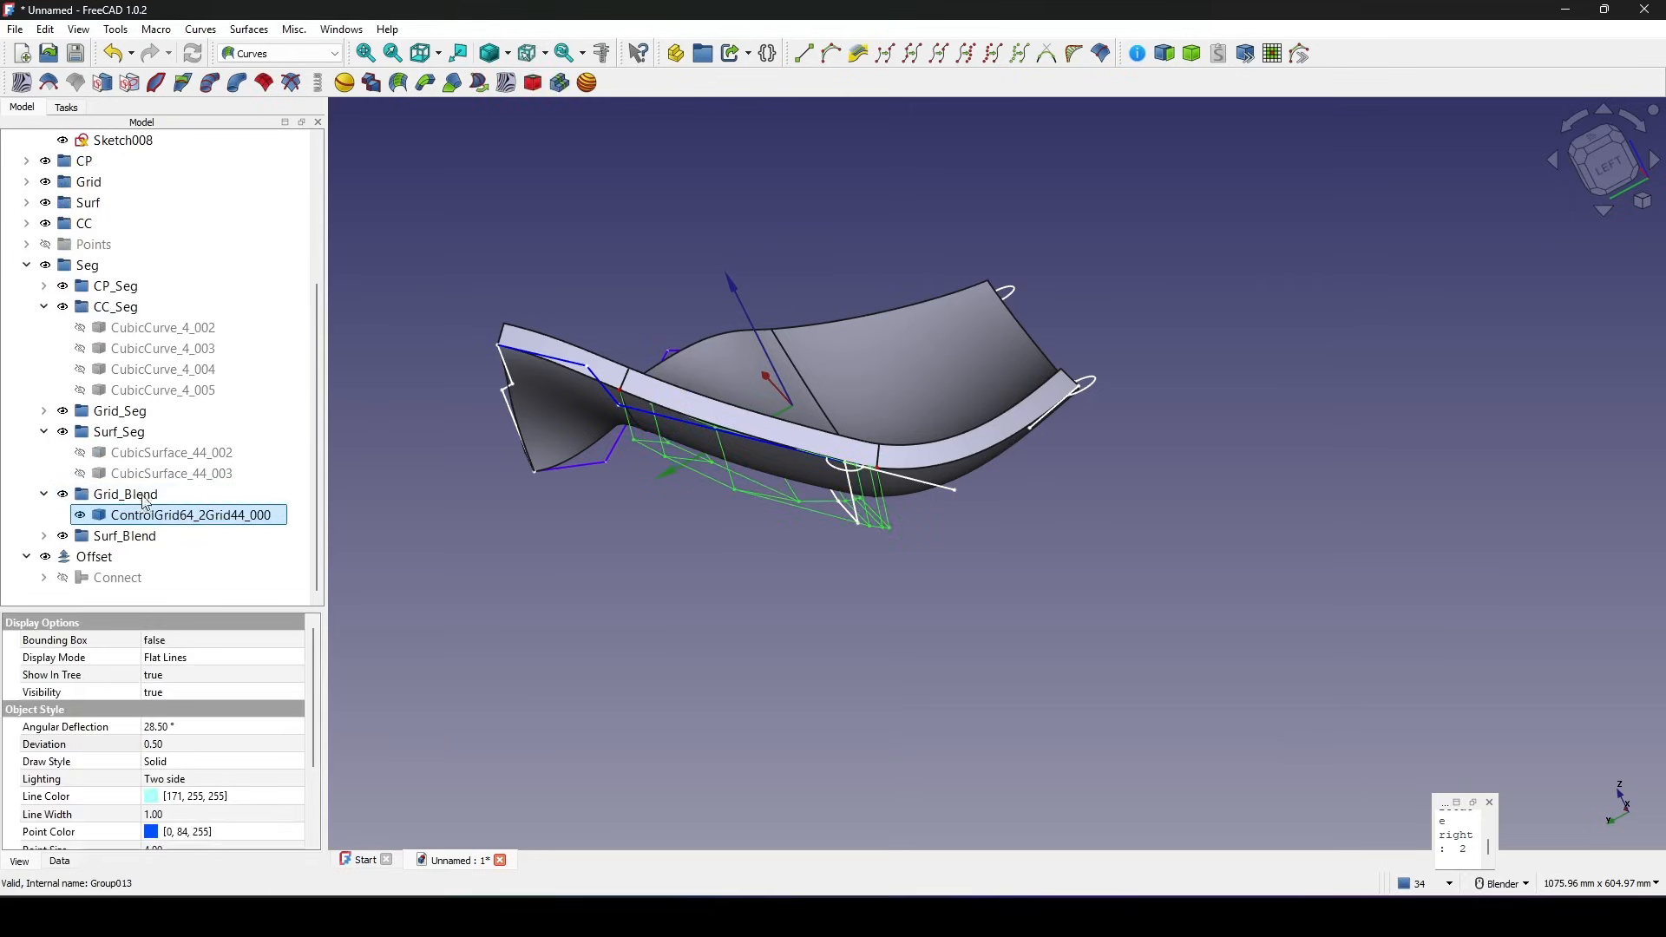
key("space")
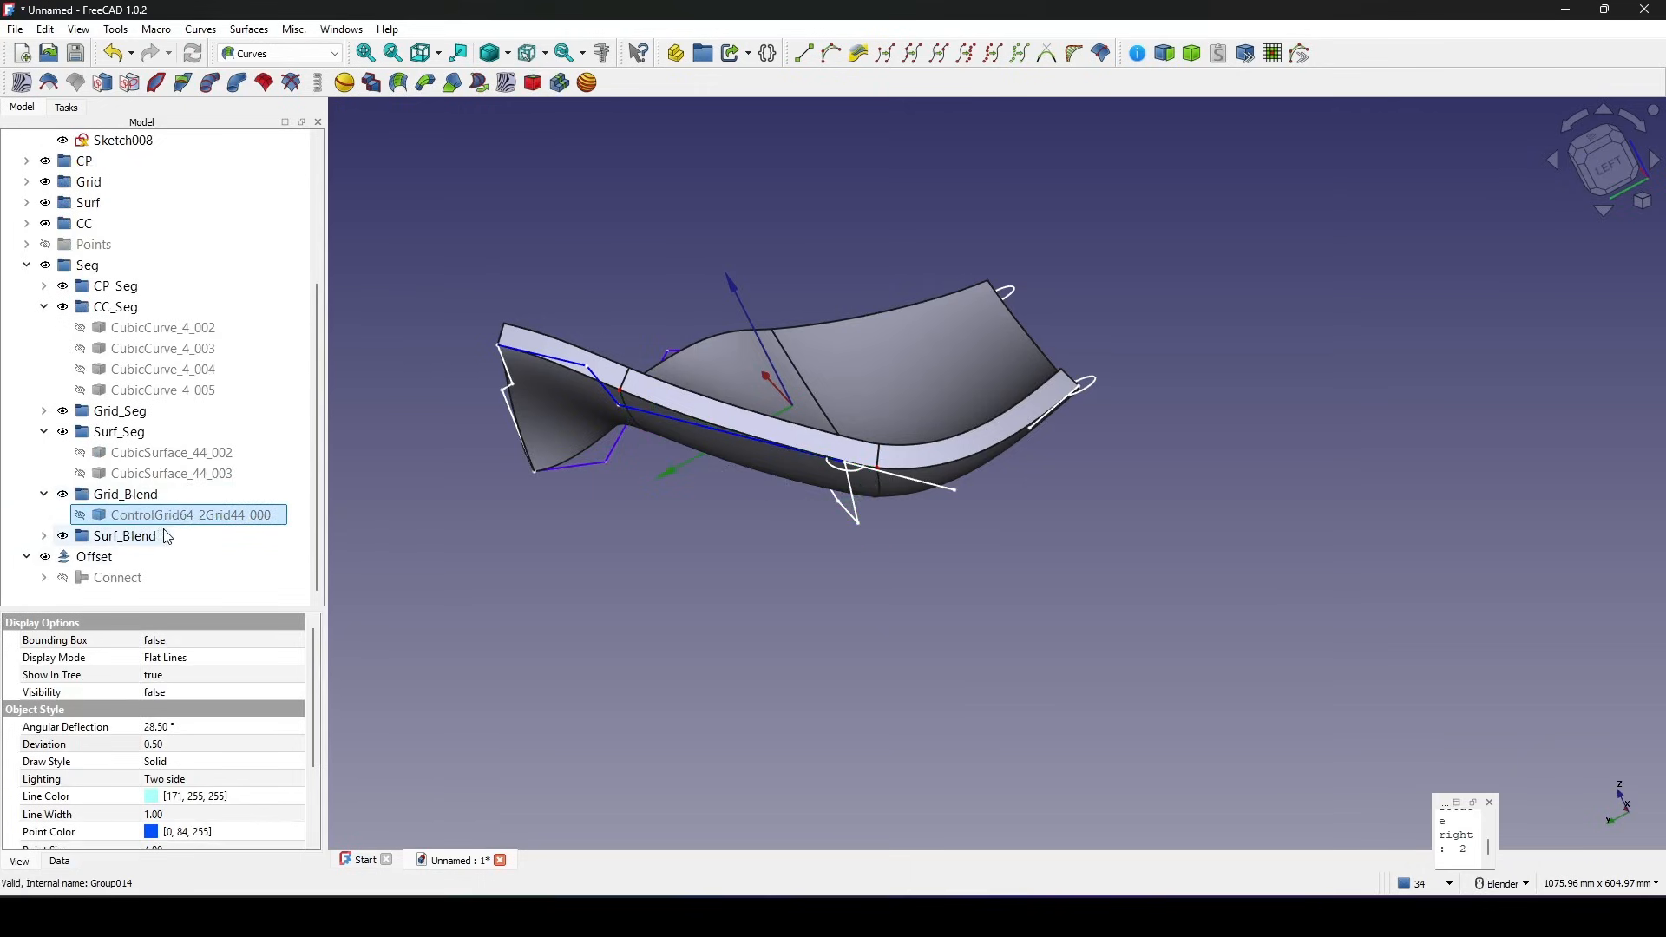
middle_click_drag(793, 557, 782, 510)
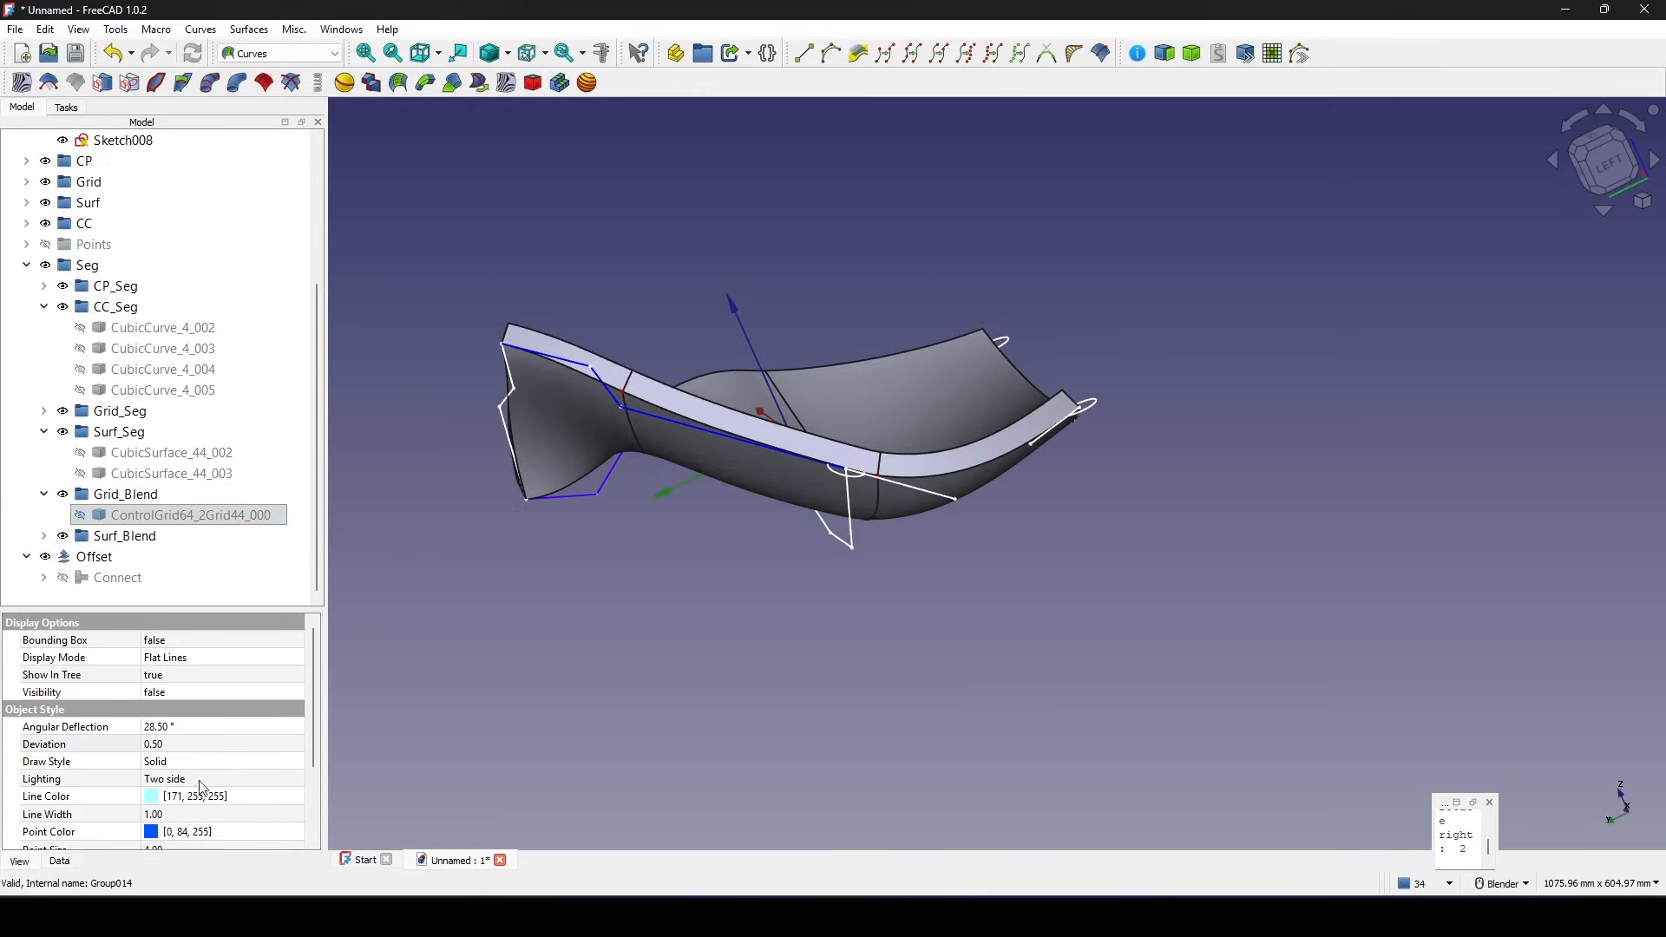
left_click(60, 863)
left_click_drag(147, 608, 148, 344)
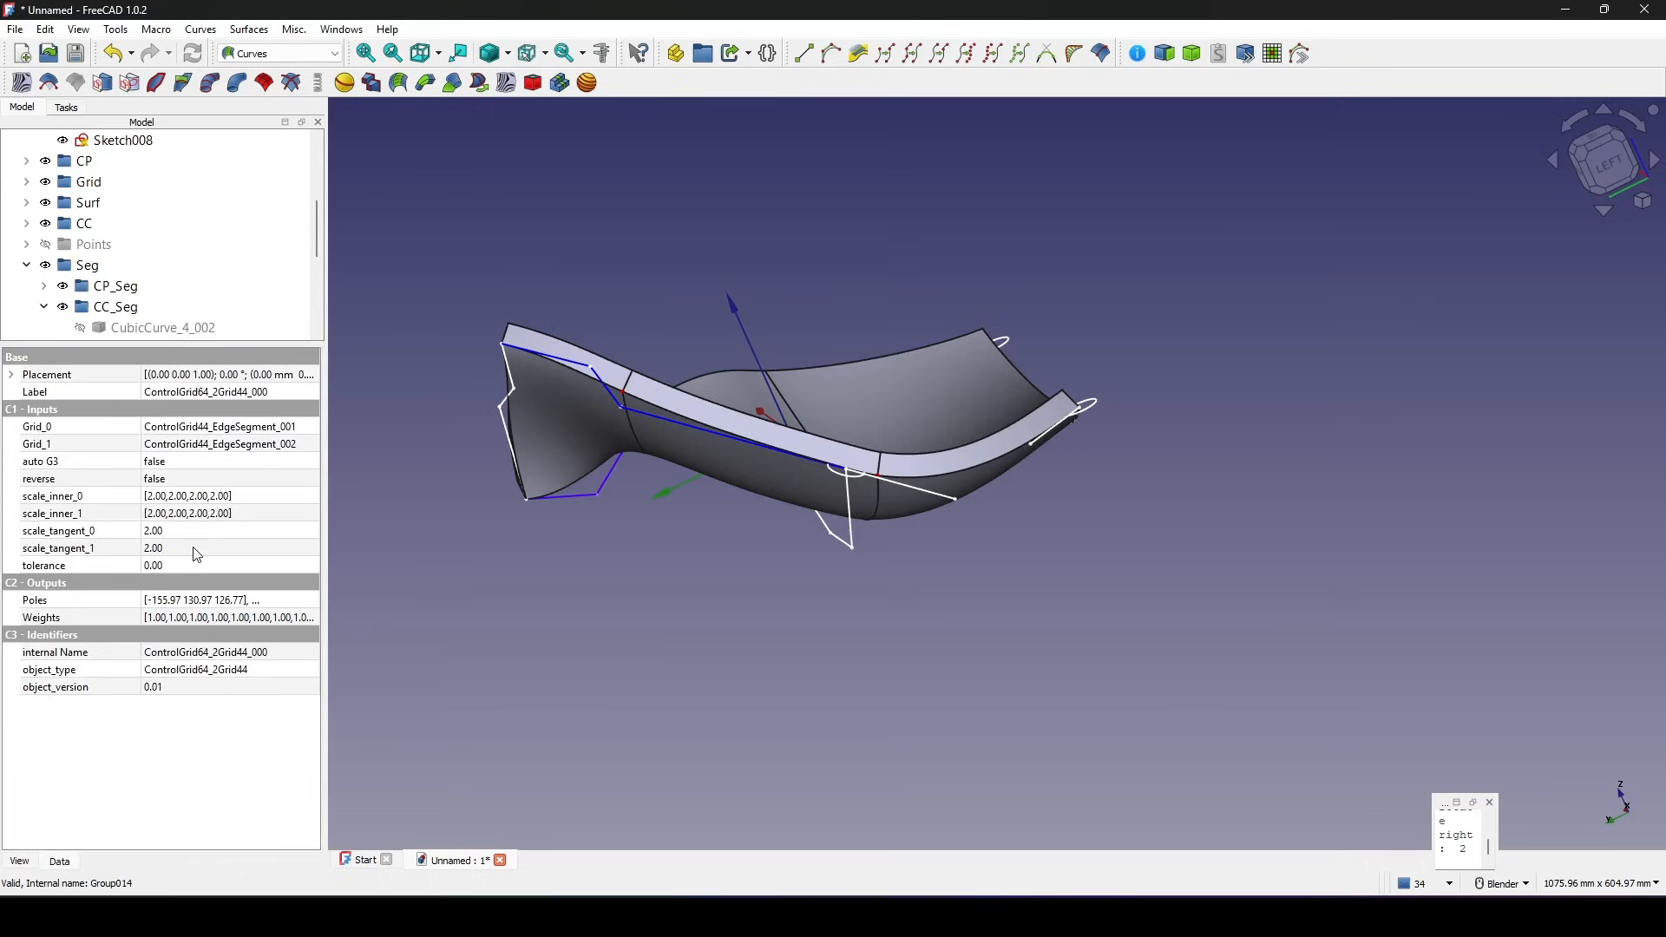
scroll(876, 539, "up", 1)
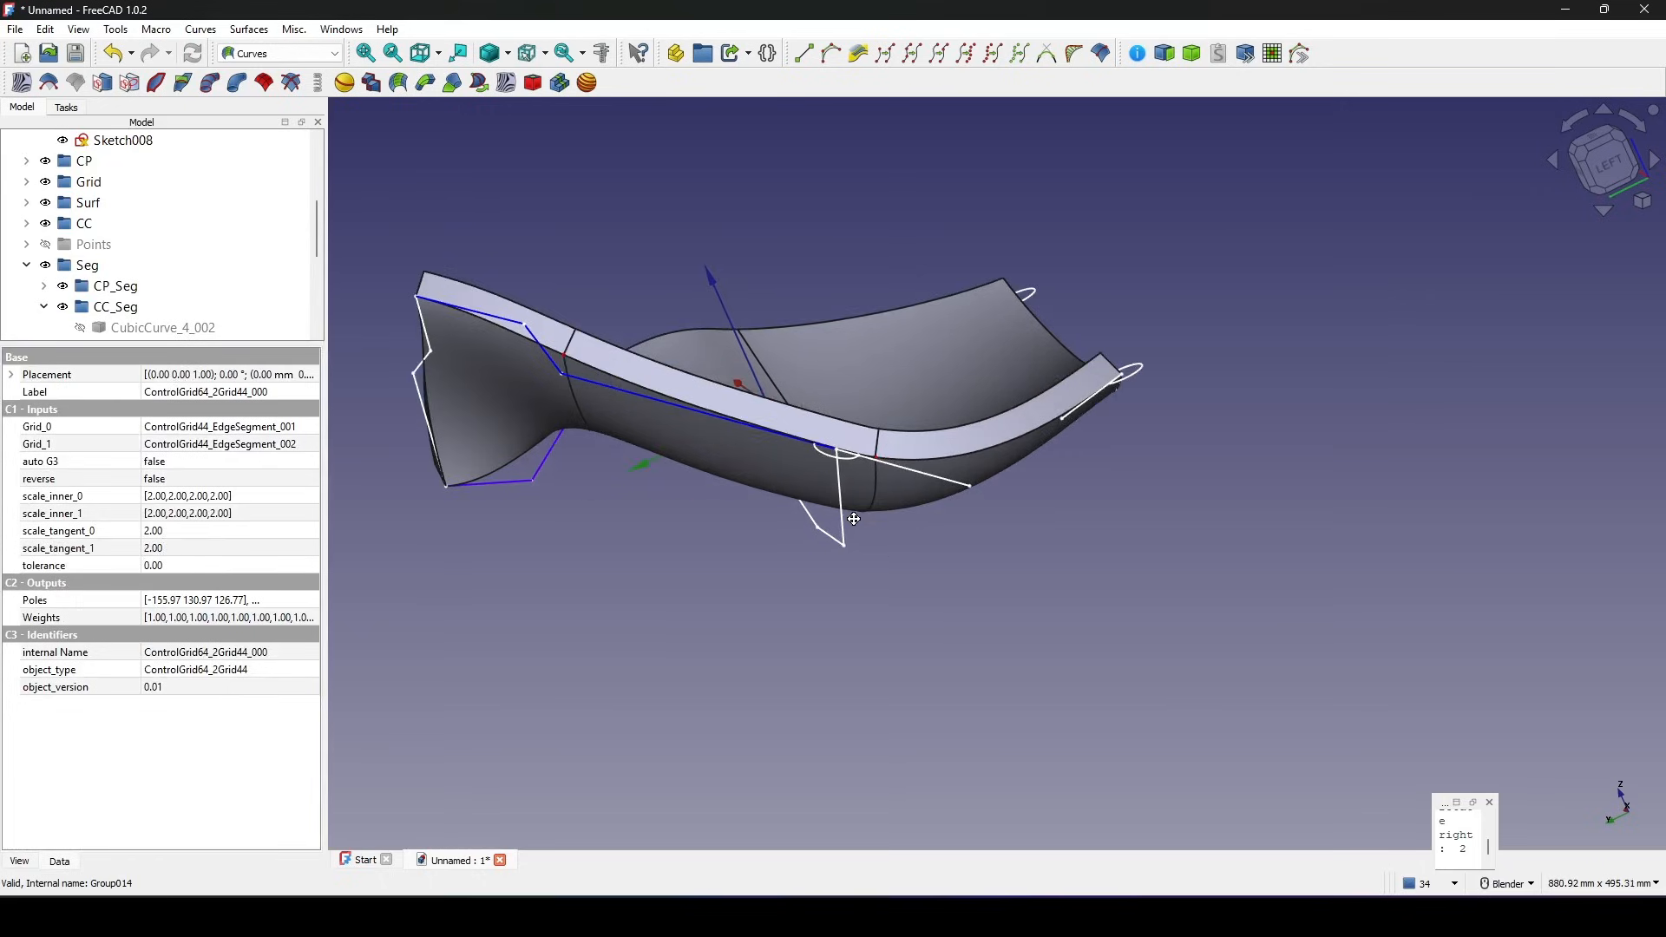
middle_click_drag(855, 520, 901, 521, "shift")
middle_click_drag(900, 521, 850, 518)
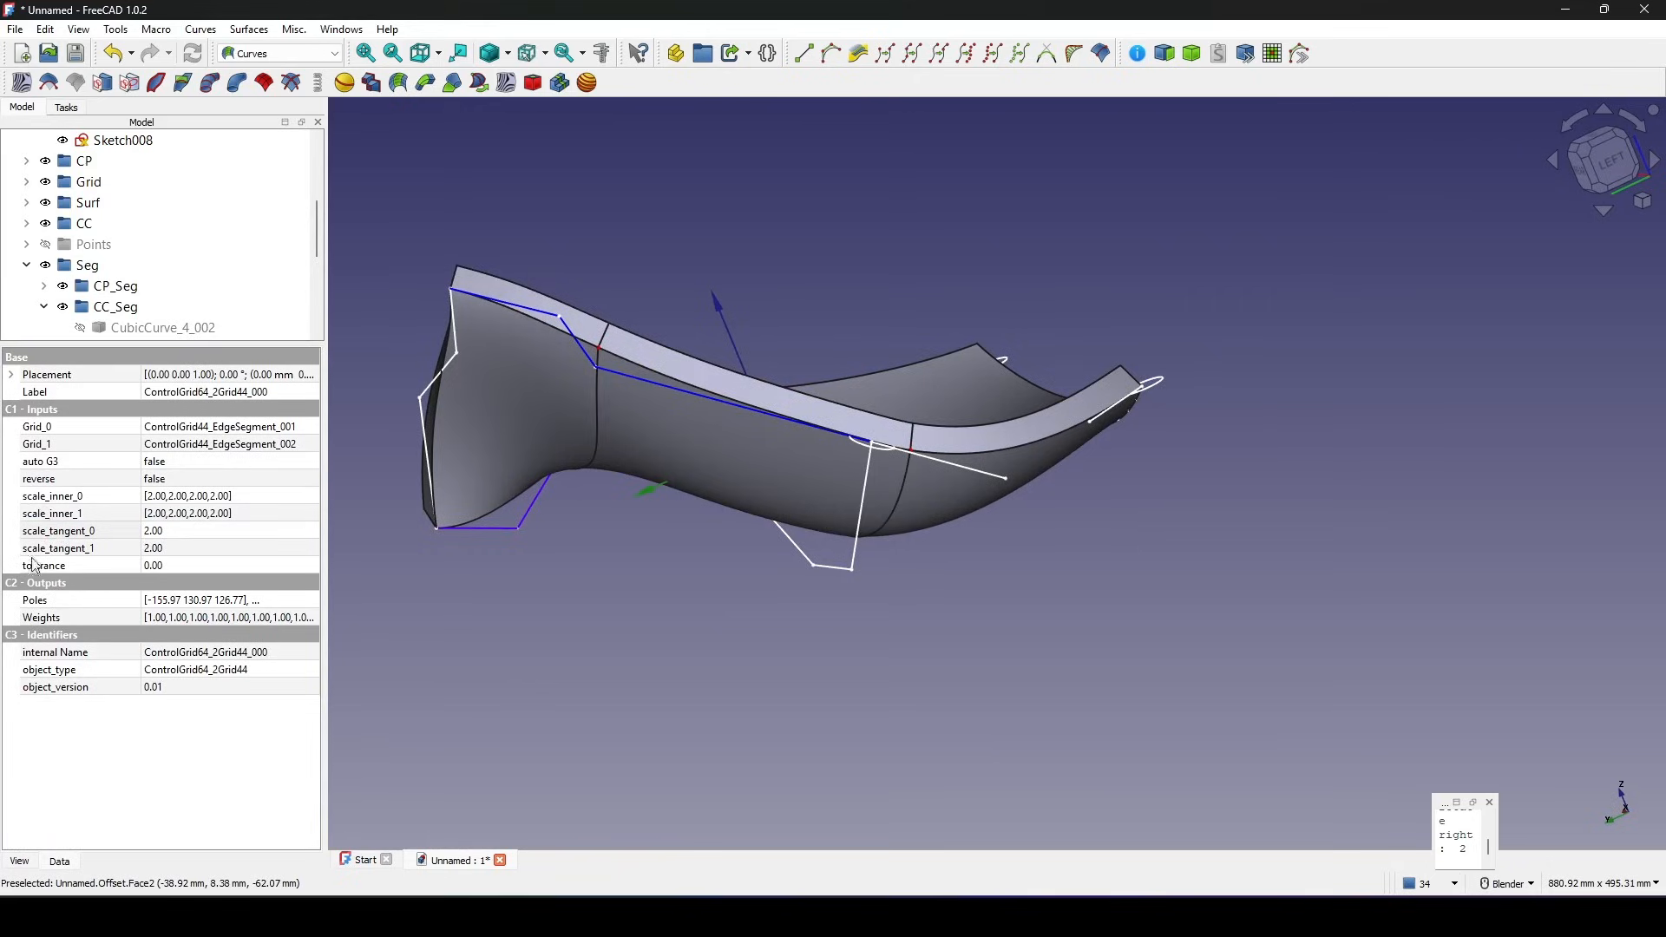
Try a larger scale_tangent_0 for the blend control grid, settle on 1.00, and inspect the blend.
left_click(166, 532)
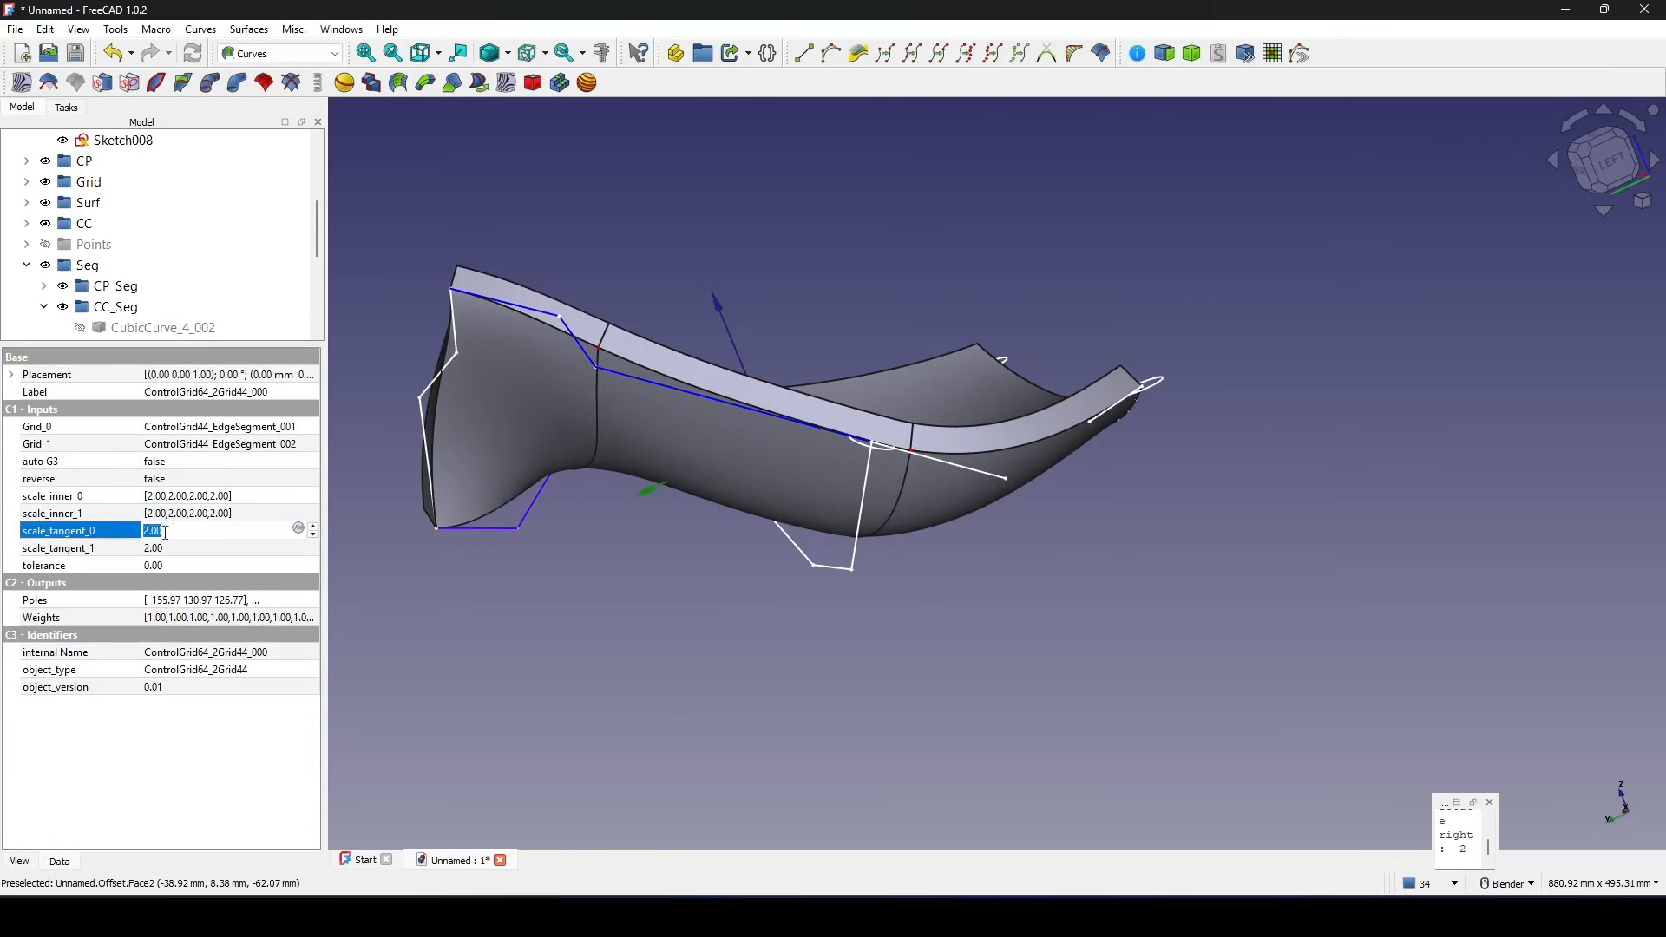
left_click(112, 548)
left_click(179, 533)
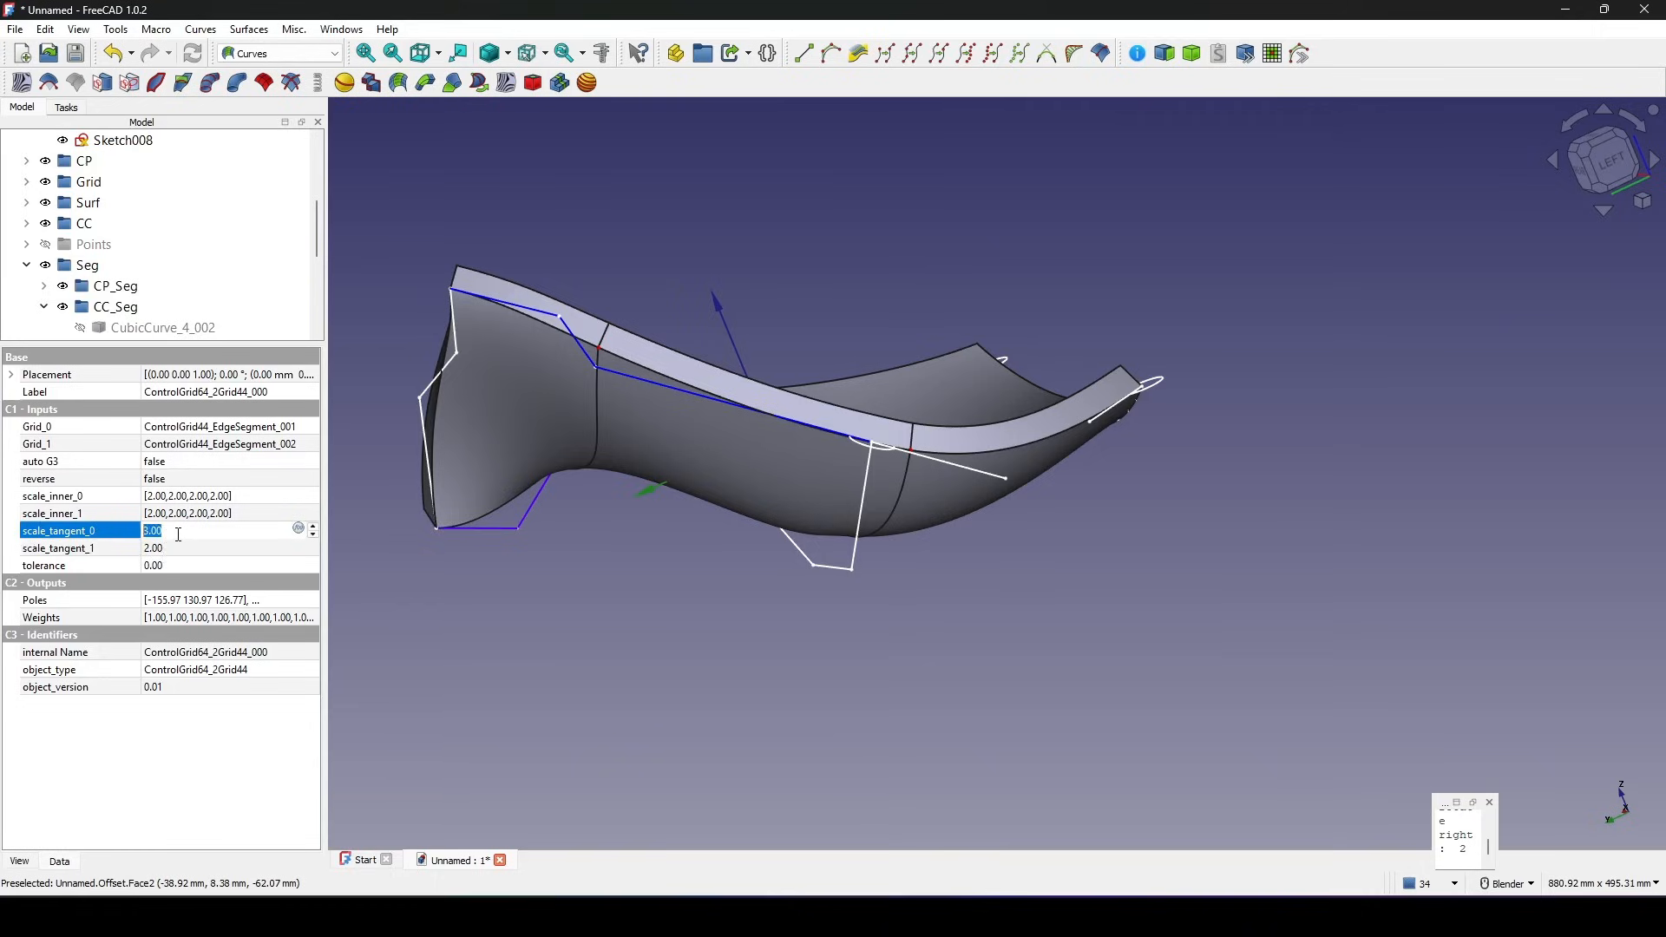
left_click(113, 550)
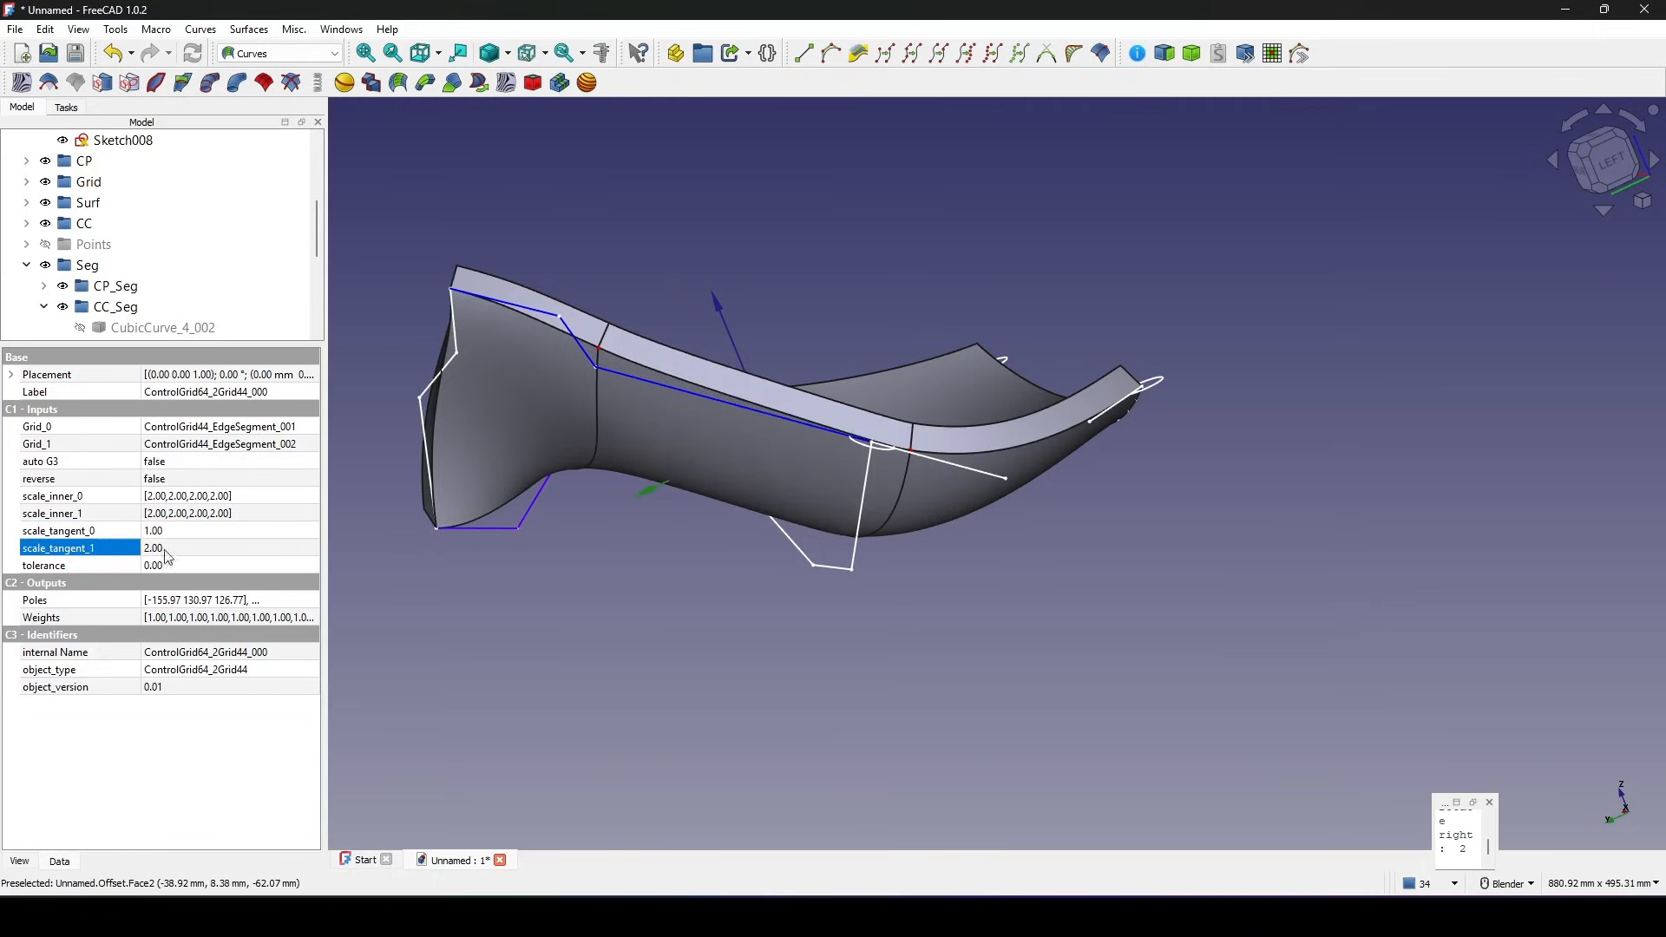
middle_click_drag(729, 551, 825, 565)
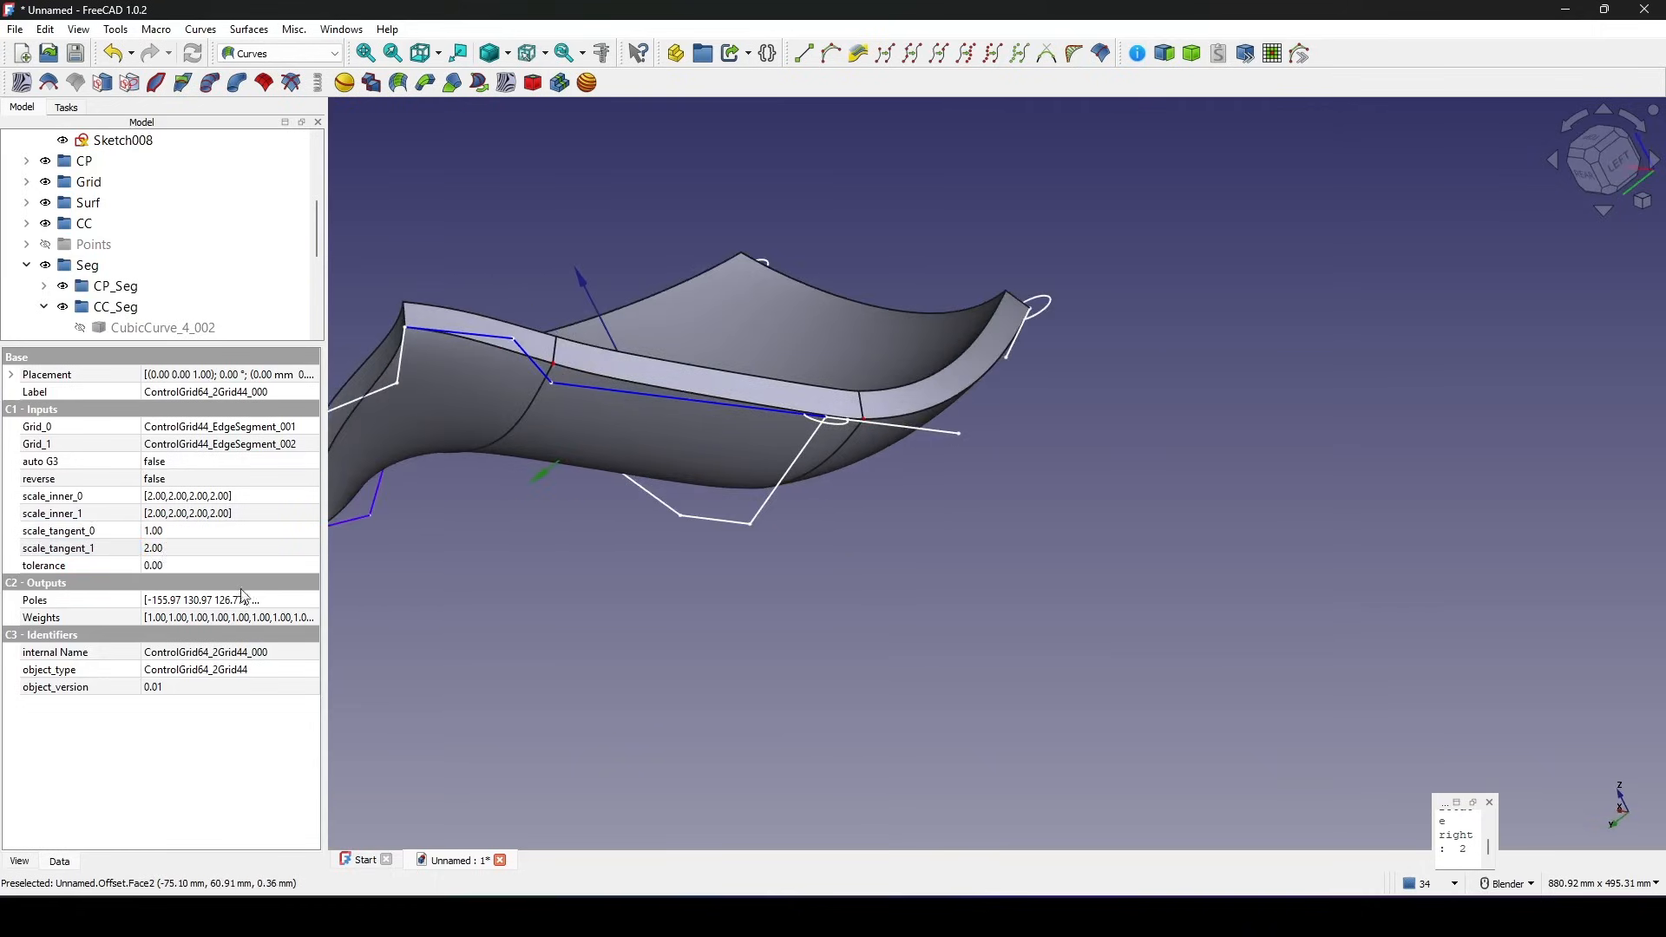
Try the blend grid's scale_tangent_1 at 1, set it to 3, and inspect the reshaped solid with zebra stripes.
left_click(173, 549)
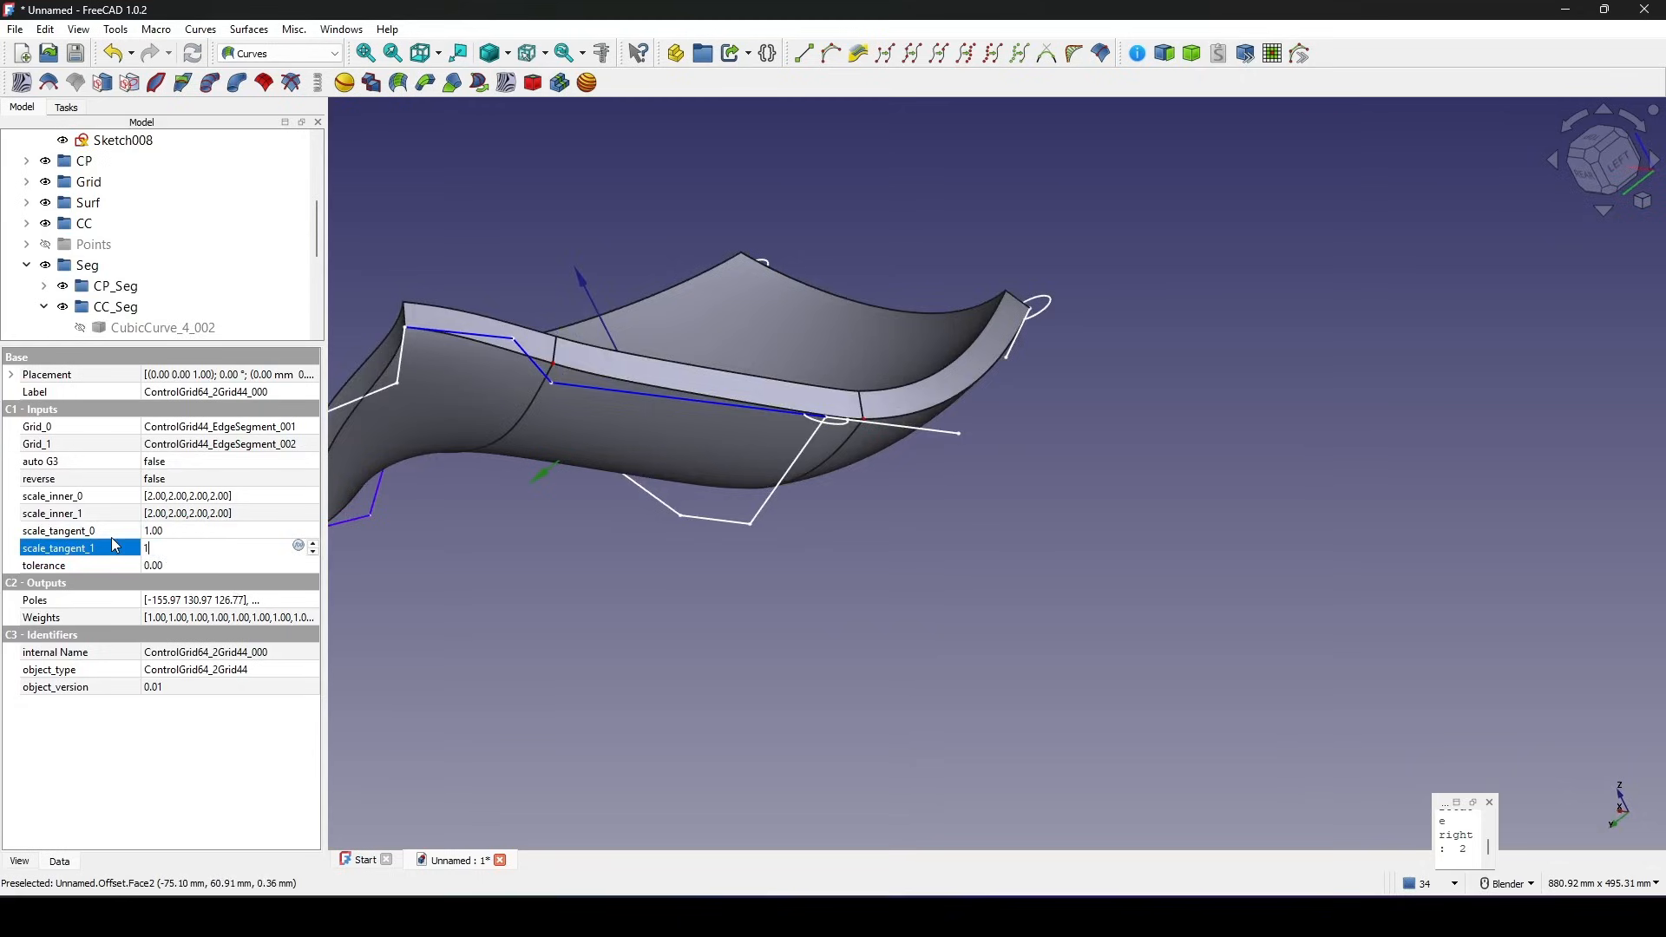
key("Return")
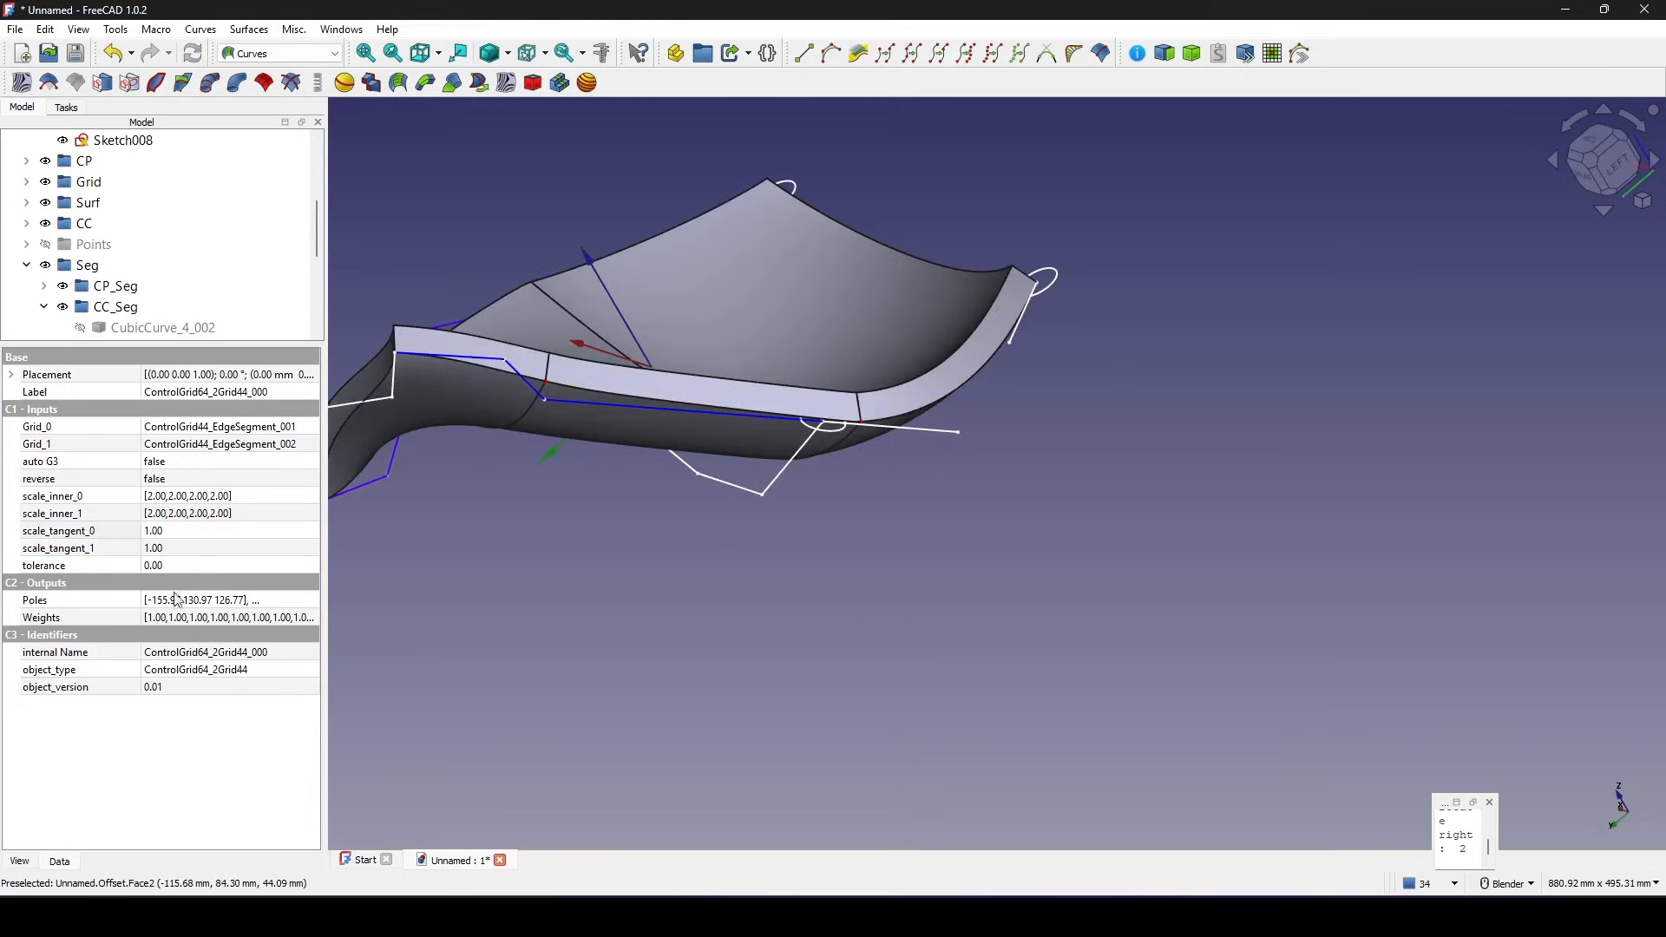
left_click(169, 550)
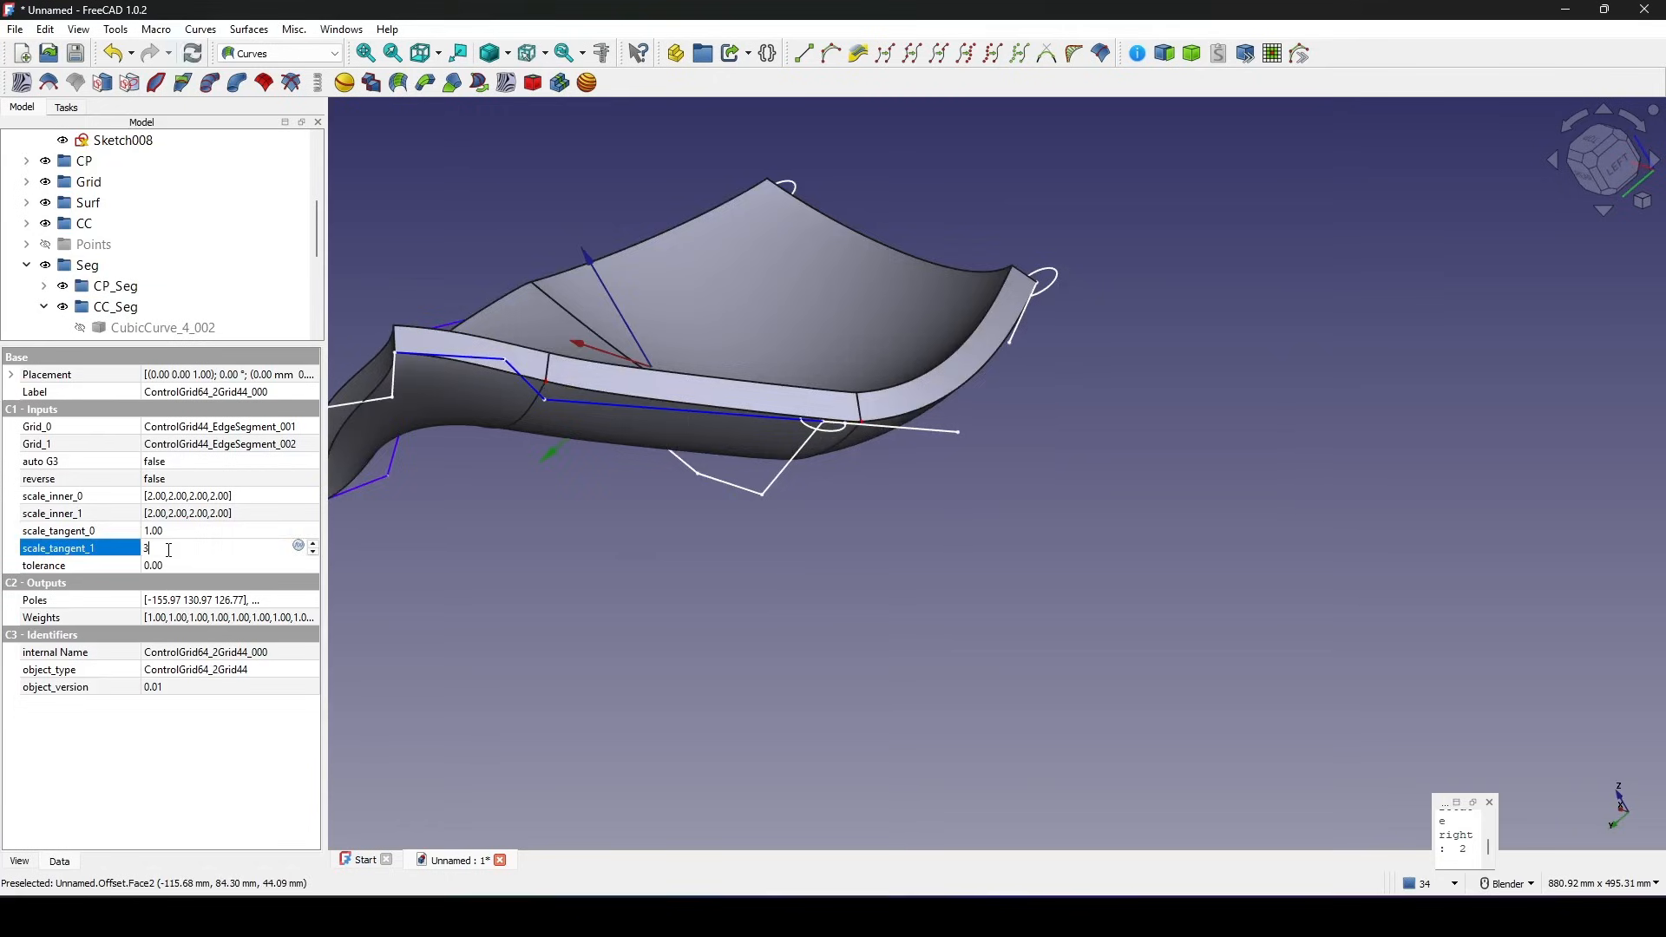
key("Return")
middle_click_drag(787, 465, 1105, 488)
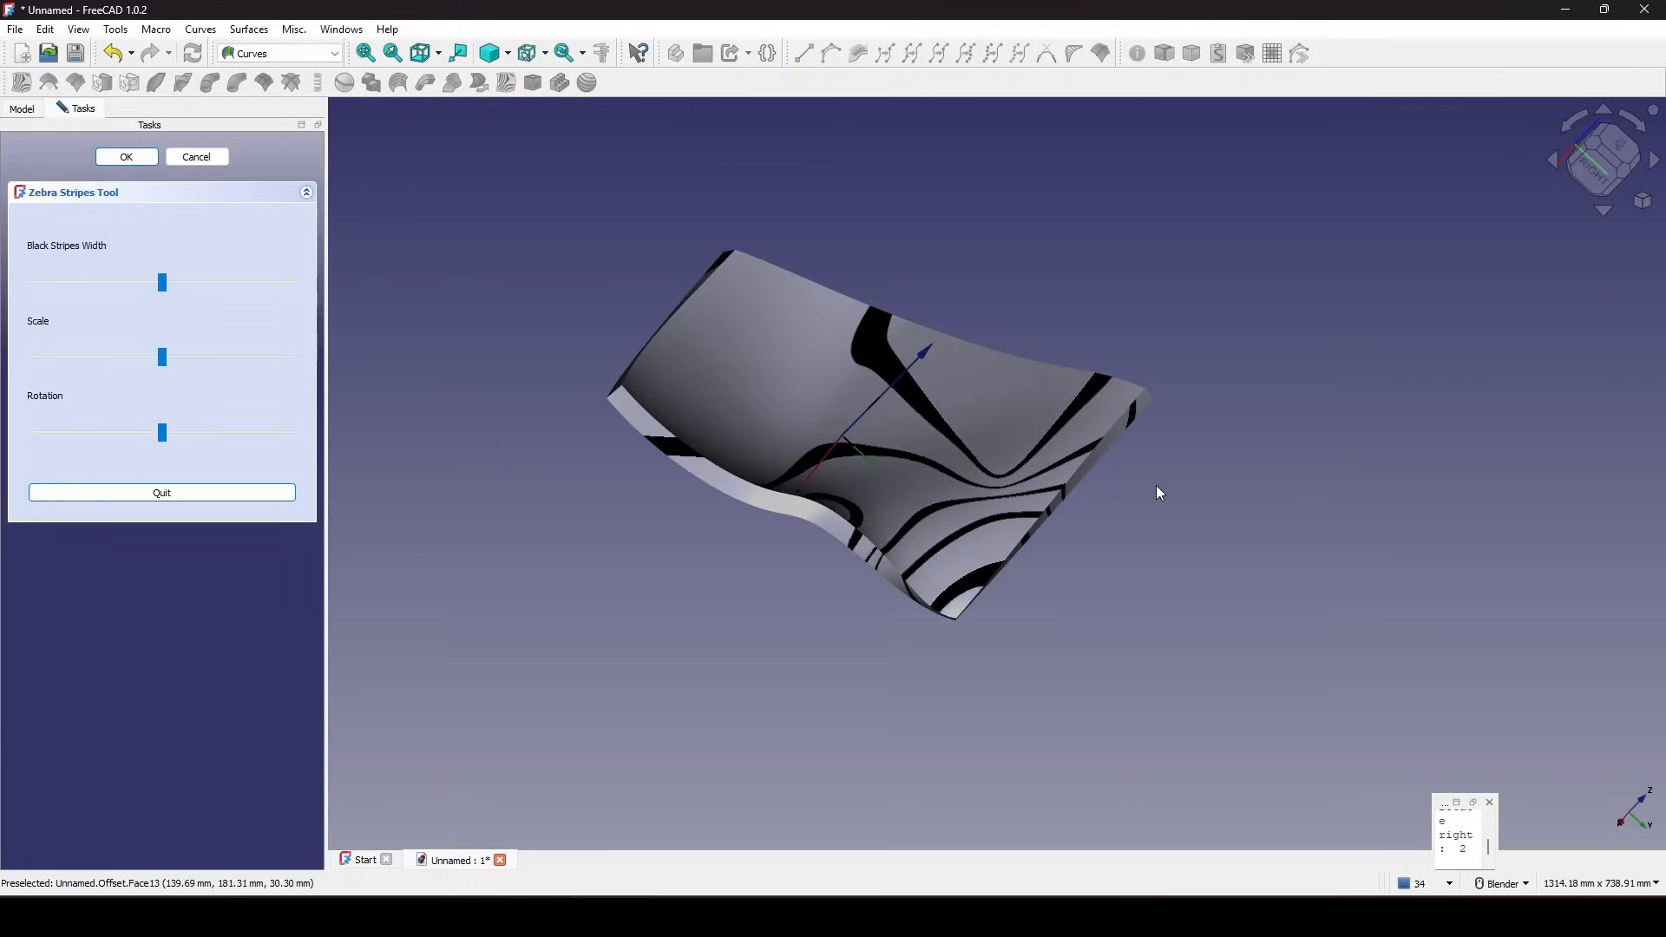